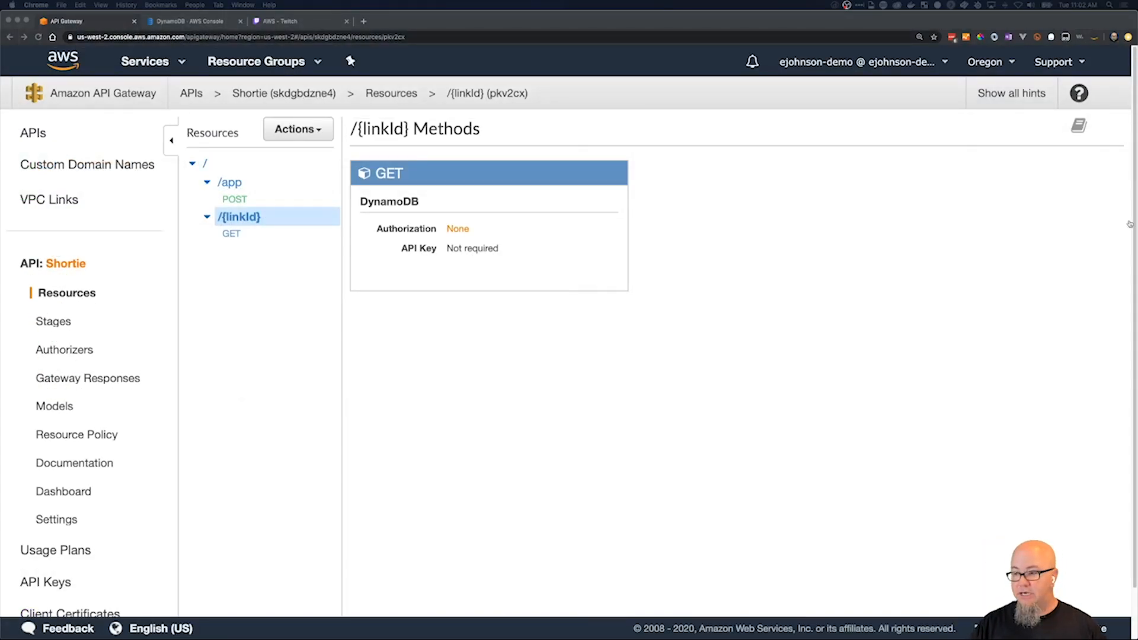
Switch to Postman, send the GET request to the Prod/aws endpoint and check the Location header in the response.
{"action": "key", "text": "super+Tab"}
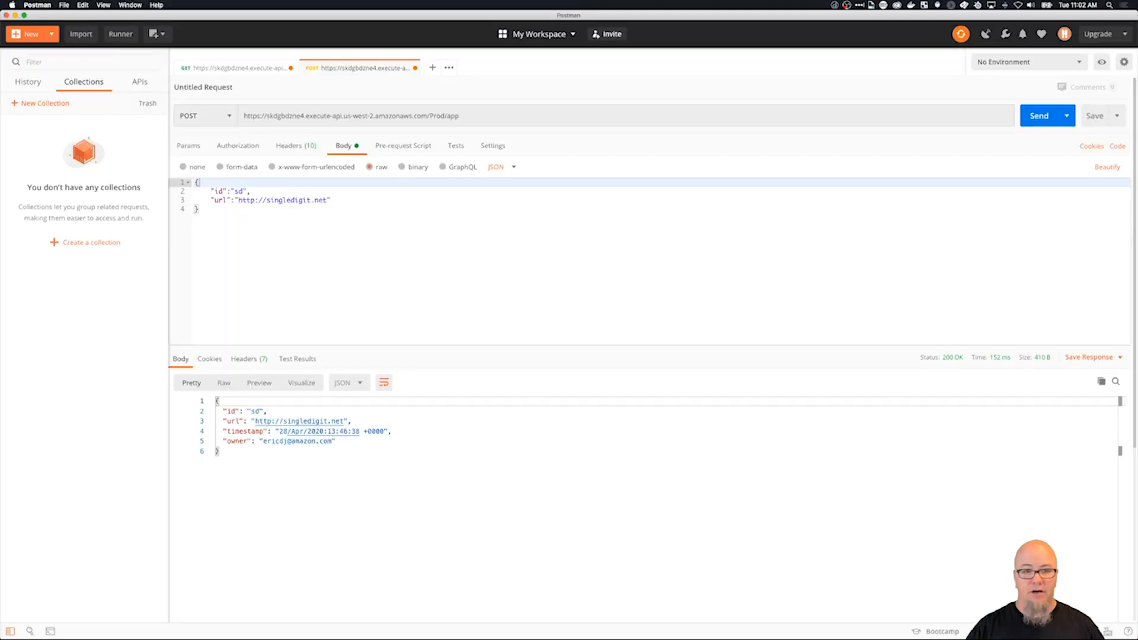
{"action": "left_click", "coordinate": [232, 68]}
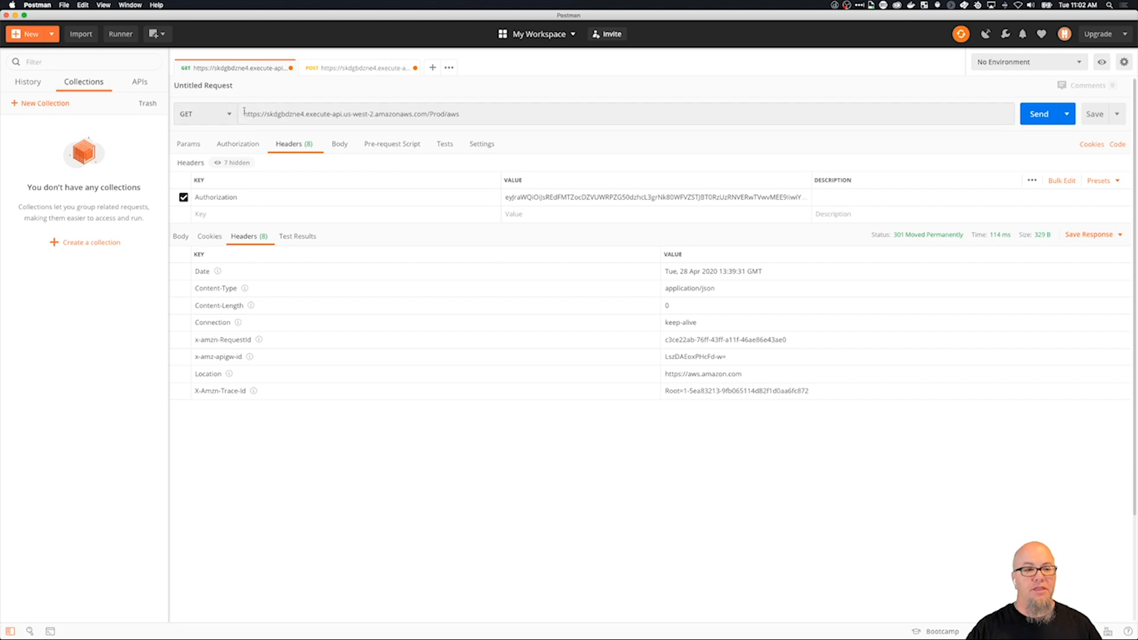
{"action": "left_click_drag", "start_coordinate": [243, 113], "coordinate": [448, 113]}
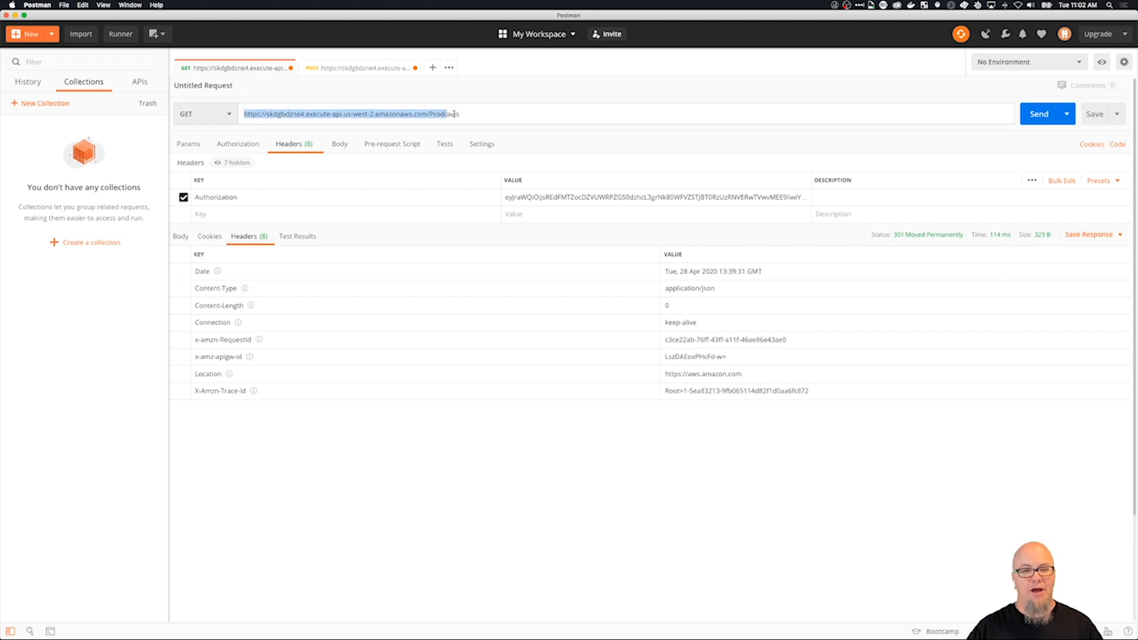
{"action": "left_click", "coordinate": [462, 114]}
{"action": "left_click_drag", "start_coordinate": [461, 114], "coordinate": [448, 115]}
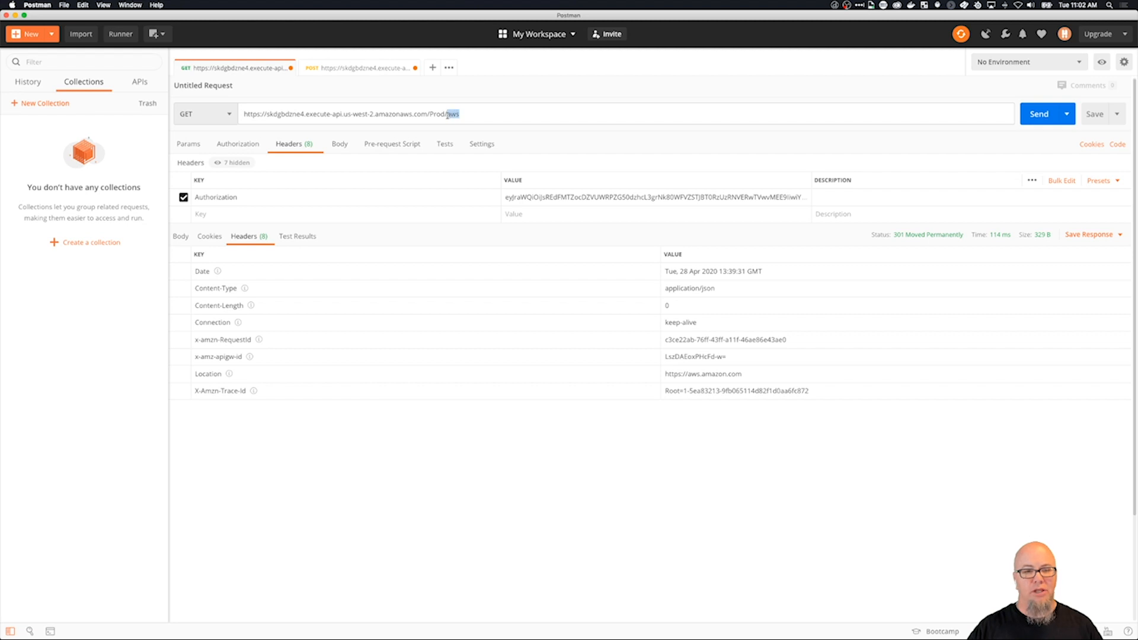
{"action": "left_click", "coordinate": [1043, 118]}
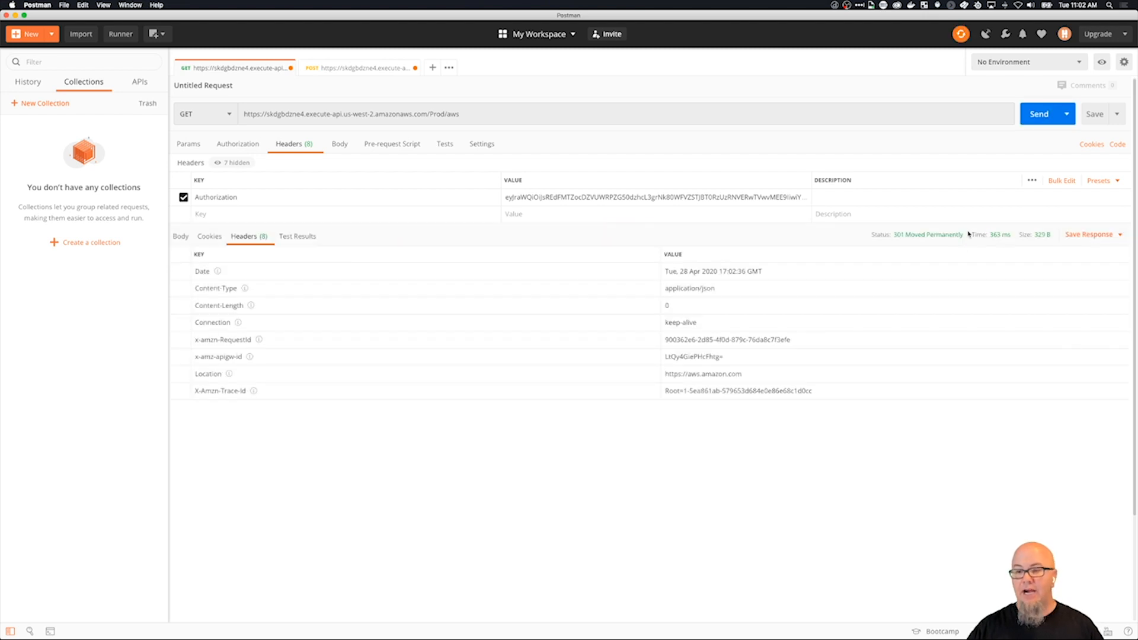
{"action": "mouse_move", "coordinate": [901, 237]}
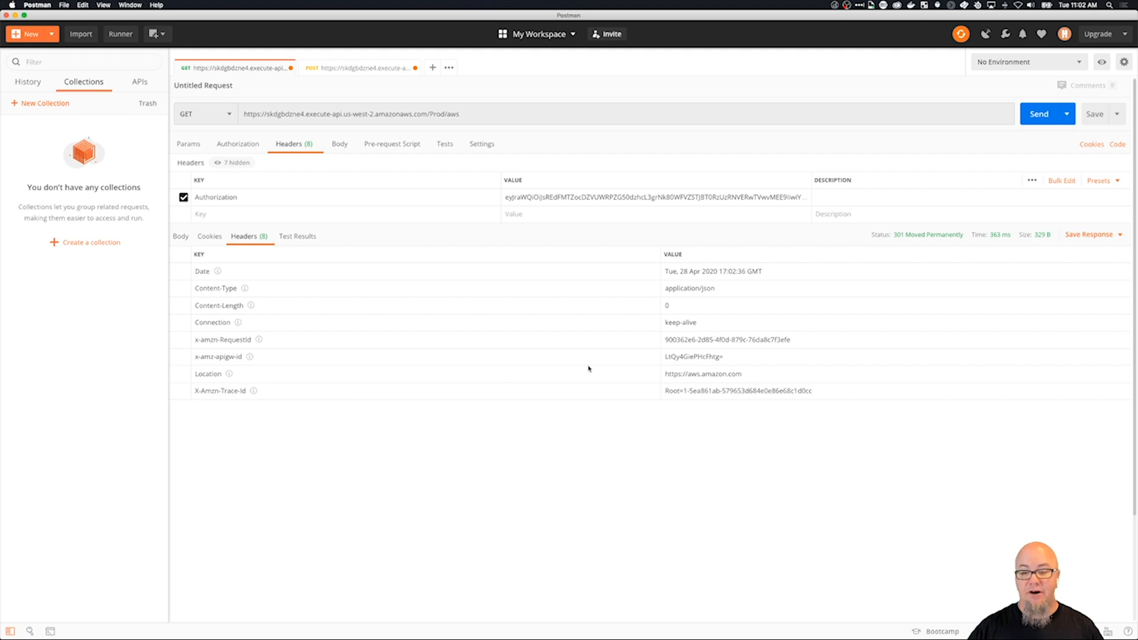
{"action": "left_click_drag", "start_coordinate": [665, 374], "coordinate": [745, 375]}
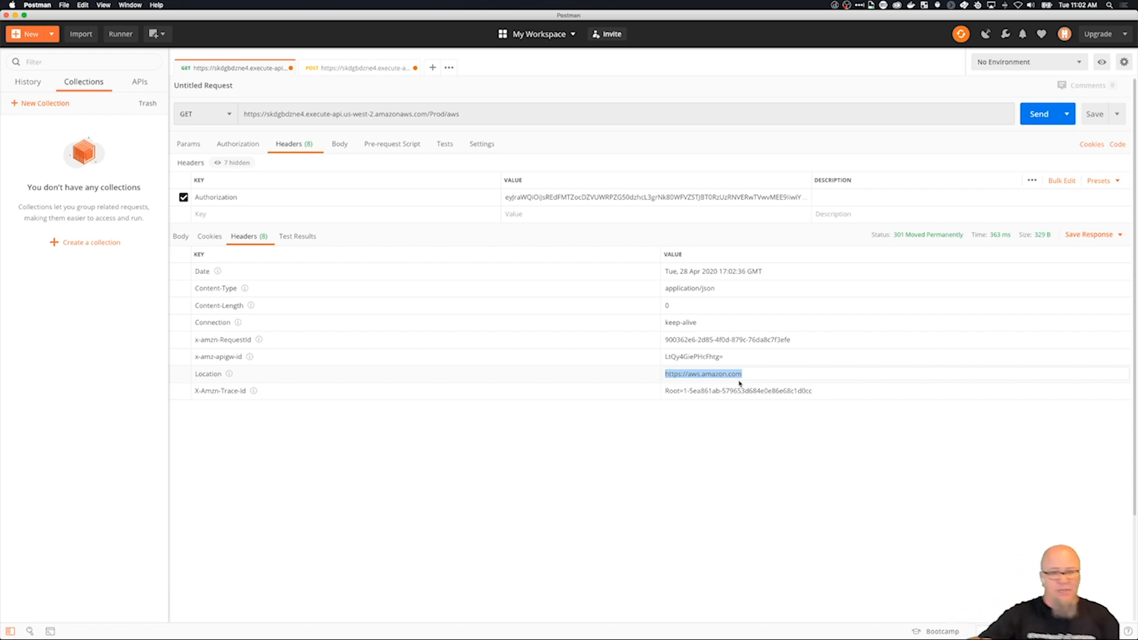
Change the GET request path to Prod/aws3, send it and check the returned Location header.
{"action": "double_click", "coordinate": [478, 122]}
{"action": "left_click", "coordinate": [476, 118]}
{"action": "type", "text": "3"}
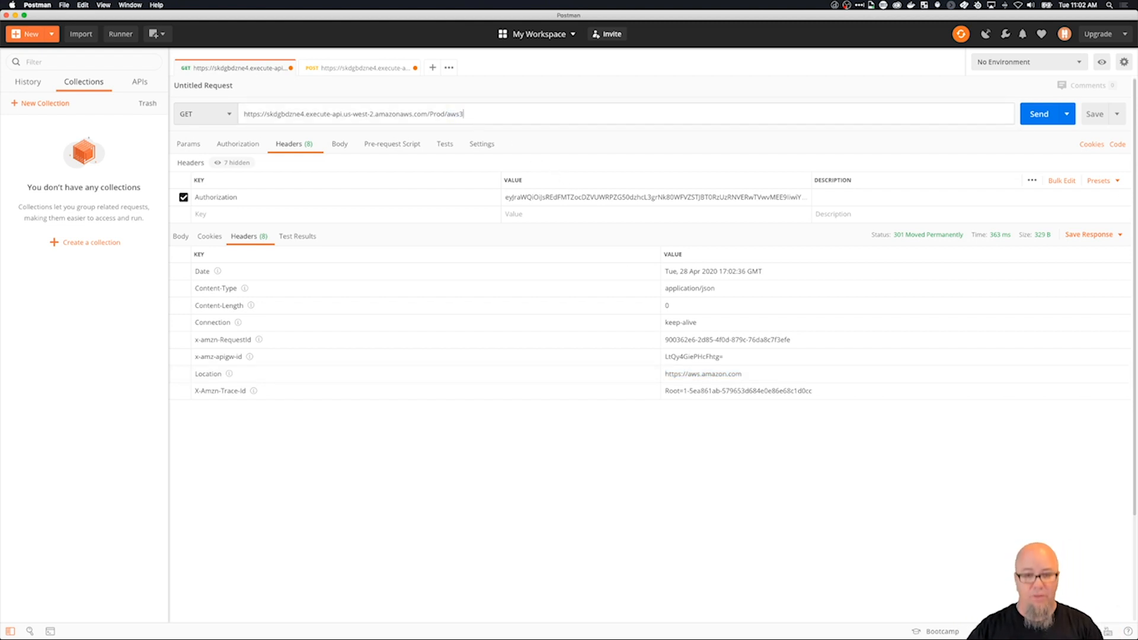
{"action": "left_click", "coordinate": [1038, 112]}
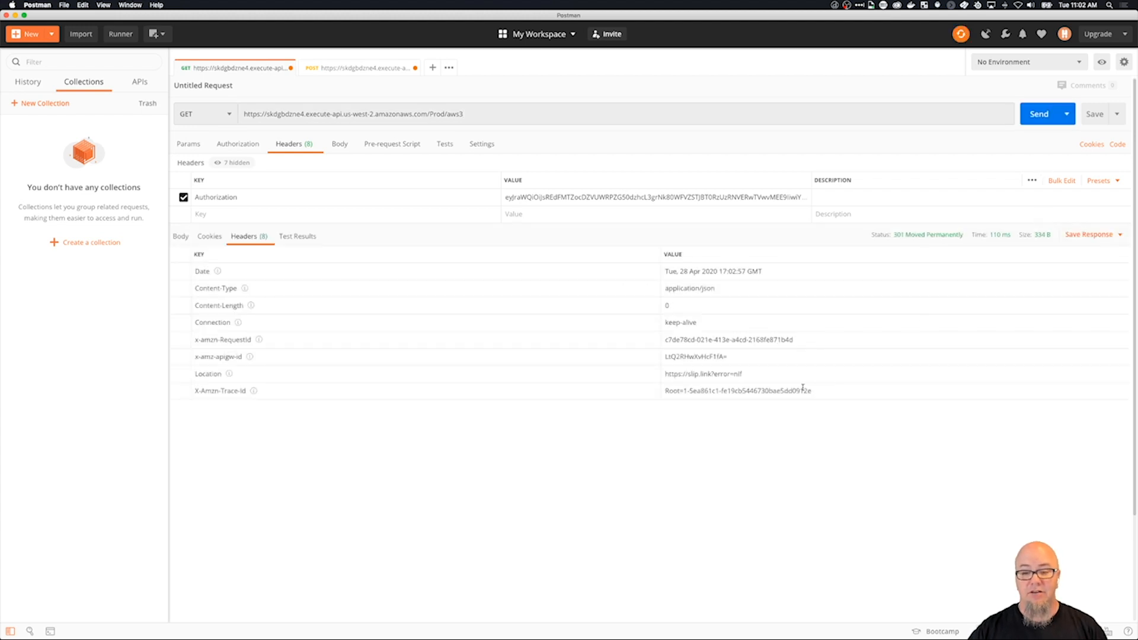
{"action": "left_click_drag", "start_coordinate": [746, 374], "coordinate": [665, 375]}
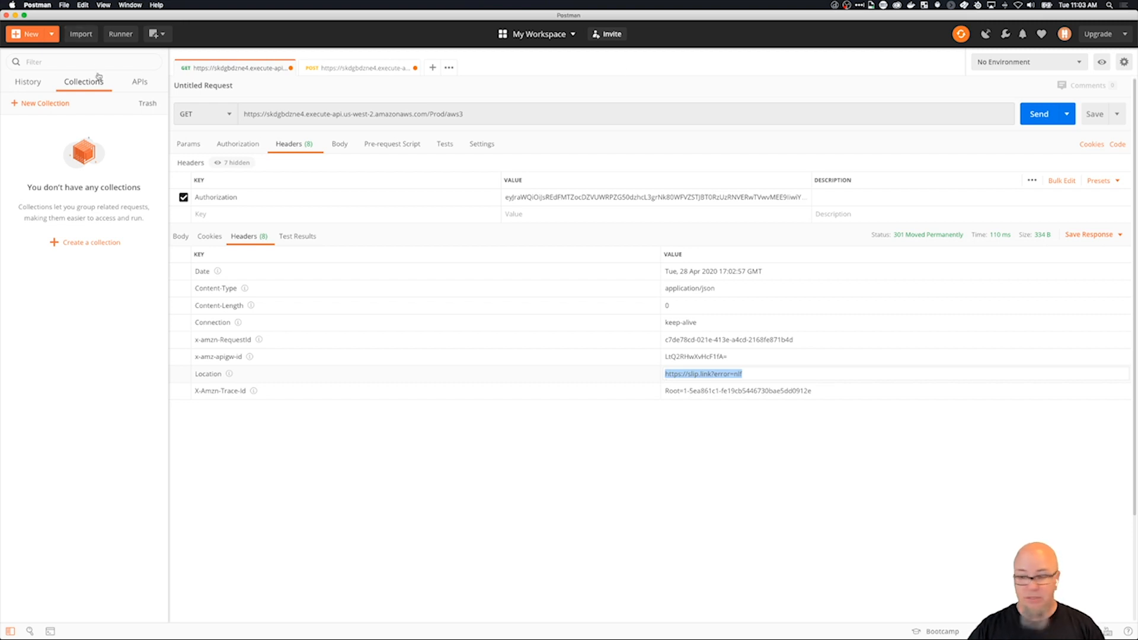
Switch to Chrome and open slip.link in a new browser tab.
{"action": "key", "text": "super+Tab"}
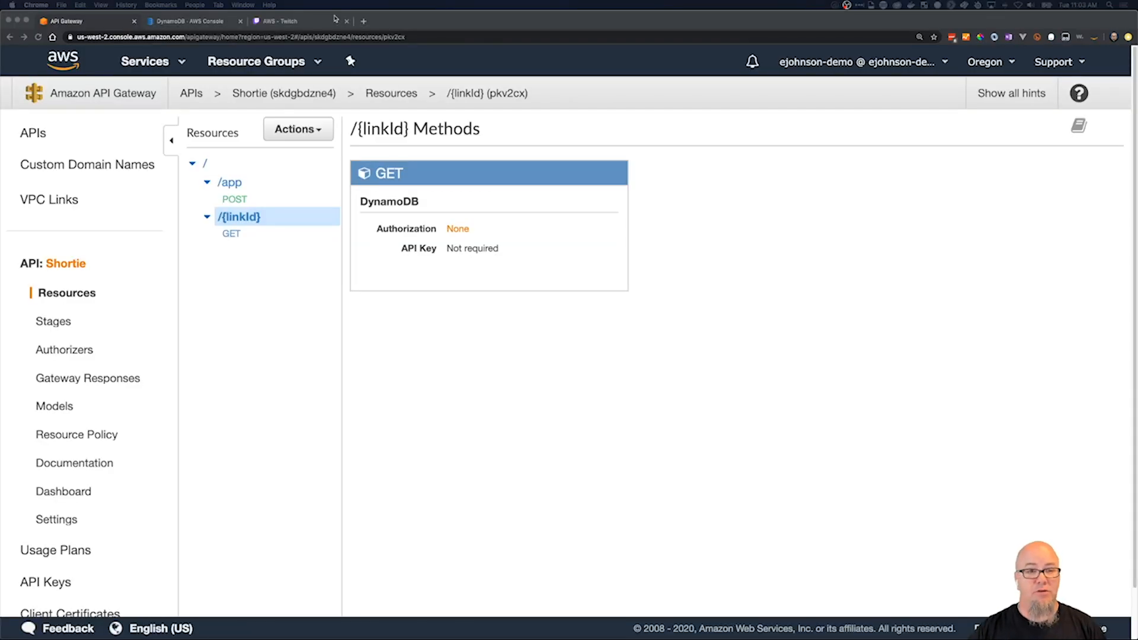
{"action": "left_click", "coordinate": [364, 21]}
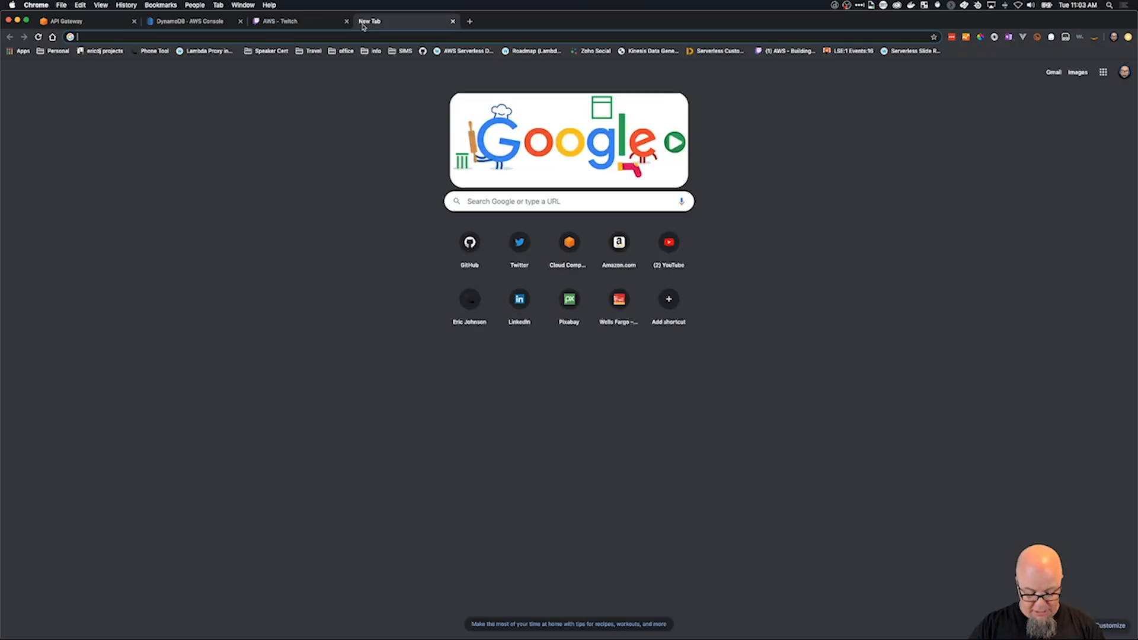
{"action": "type", "text": "slip"}
{"action": "key", "text": "Return"}
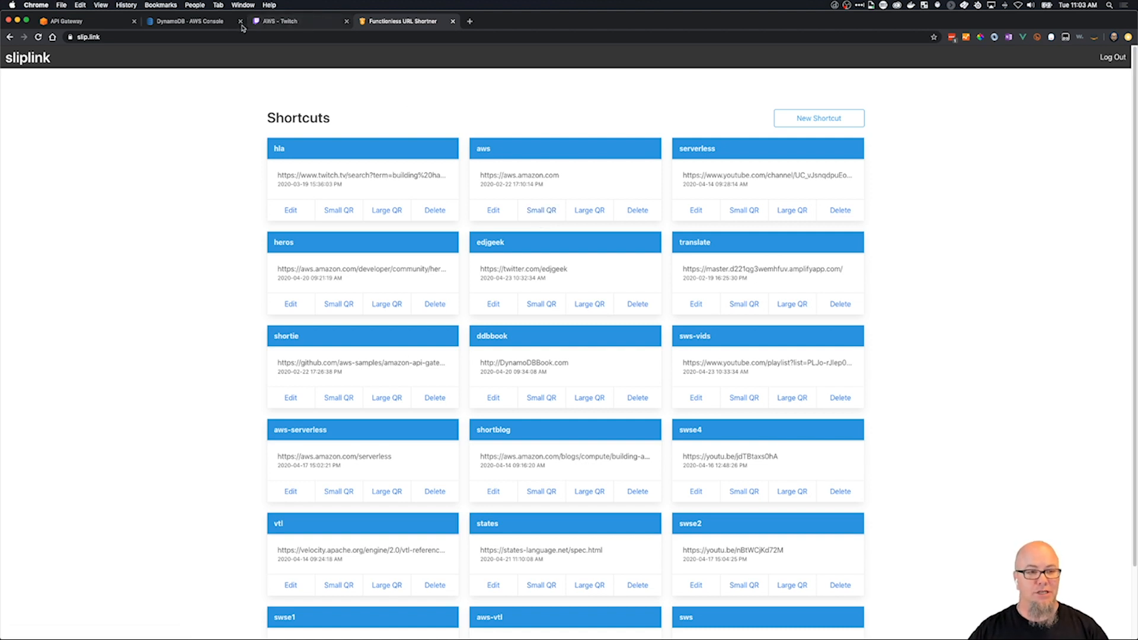
Close the AWS Twitch stream page in the browser.
{"action": "left_click", "coordinate": [266, 24]}
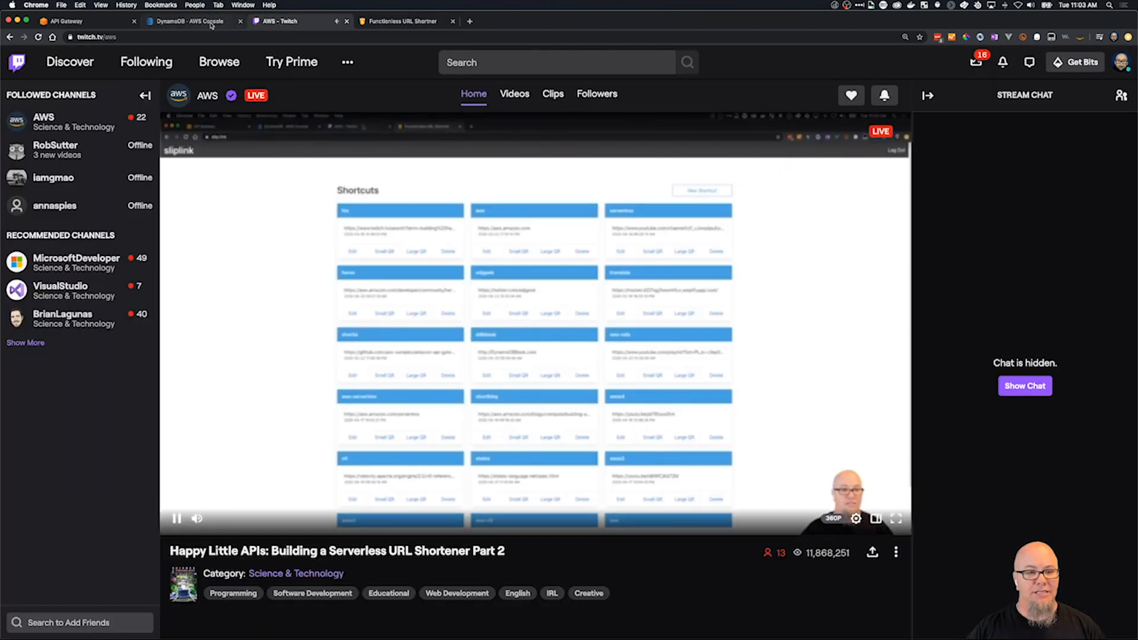
{"action": "left_click", "coordinate": [212, 25]}
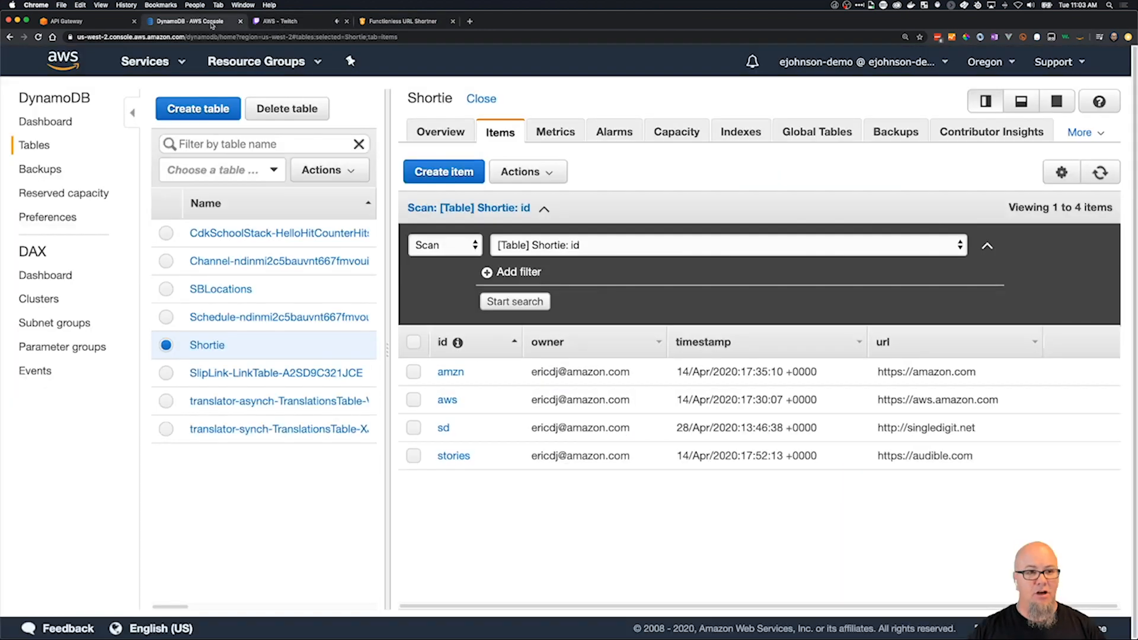
{"action": "left_click", "coordinate": [347, 21]}
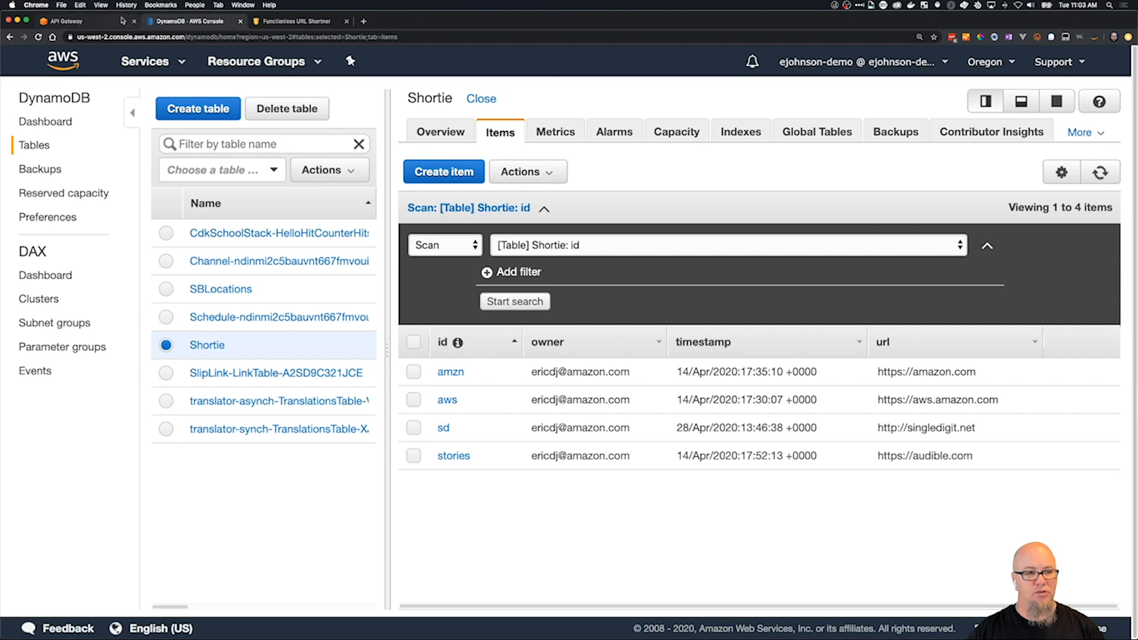
Review the GET method of /{linkId} and the POST method of /app in the Shortie API's resources.
{"action": "left_click", "coordinate": [104, 24]}
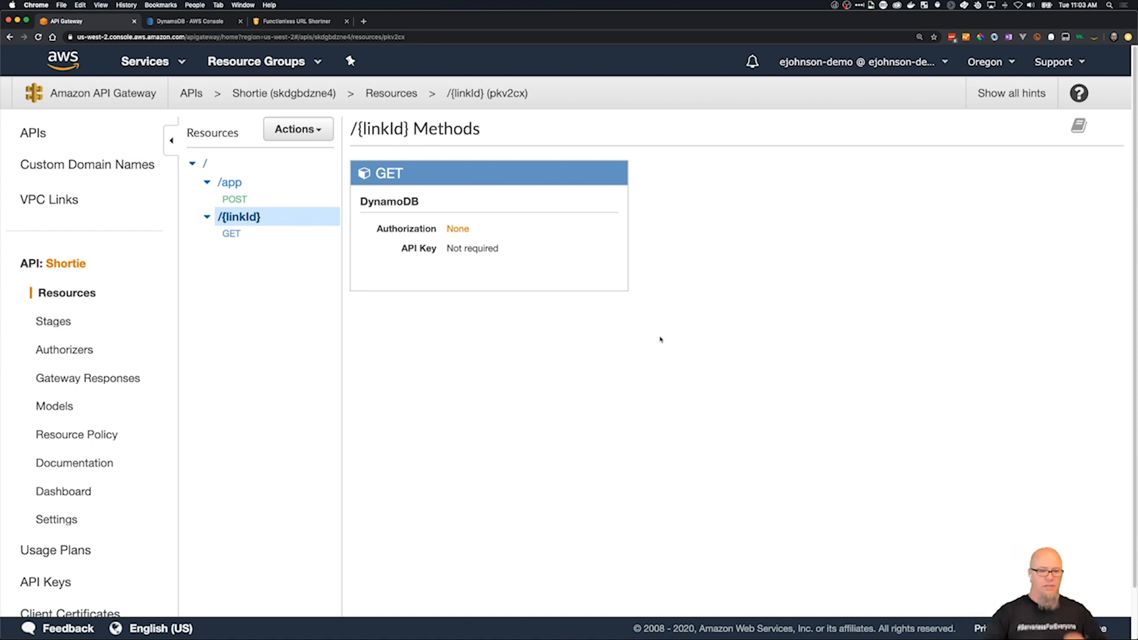
{"action": "left_click", "coordinate": [231, 233]}
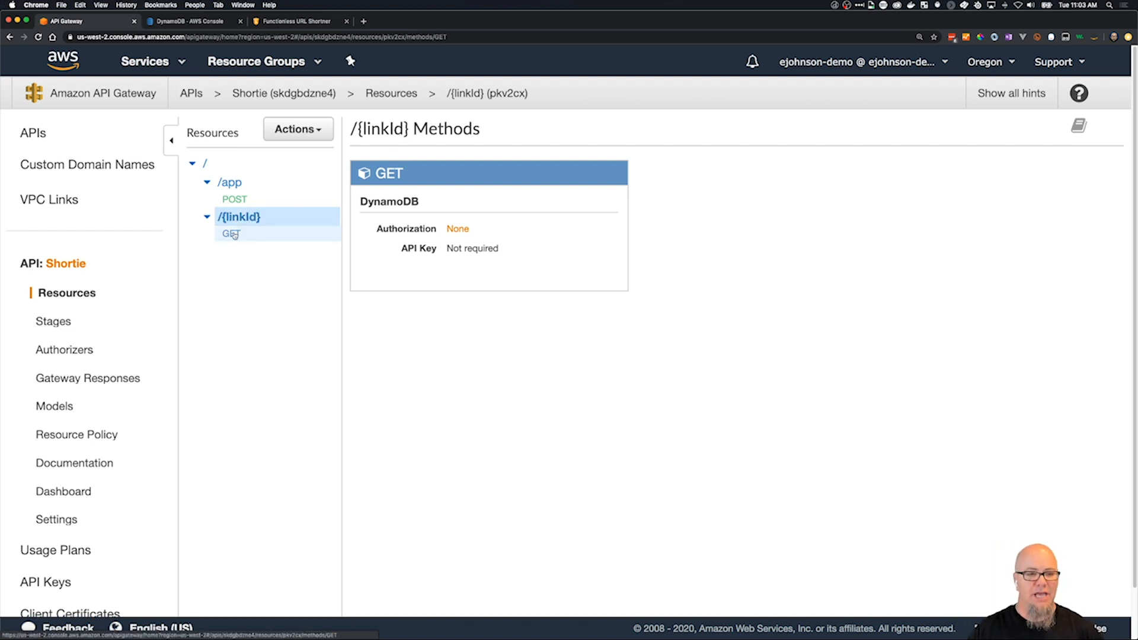
{"action": "left_click", "coordinate": [232, 184]}
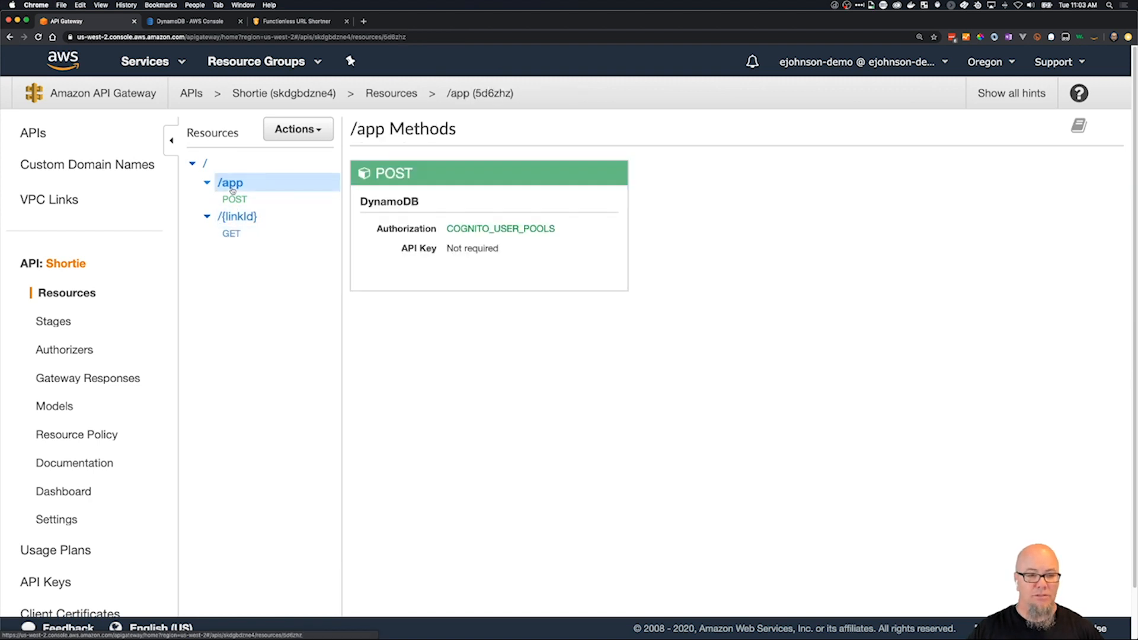
{"action": "left_click", "coordinate": [235, 196]}
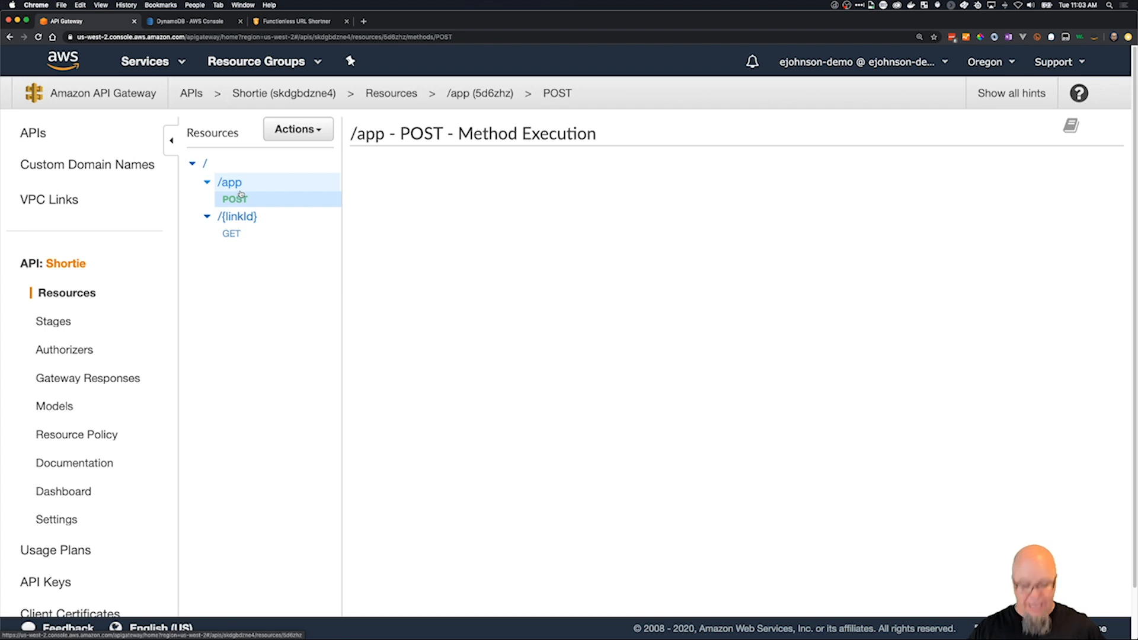
Switch to Postman and set the id in the POST request's JSON body to "pepsi".
{"action": "key", "text": "super+Tab"}
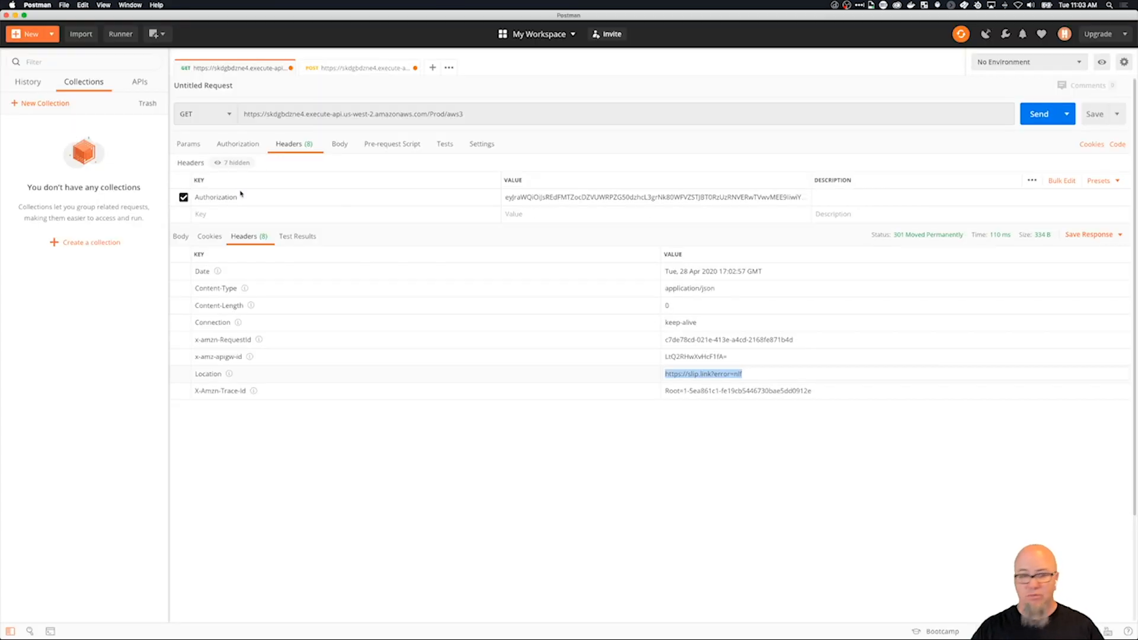
{"action": "left_click", "coordinate": [358, 69]}
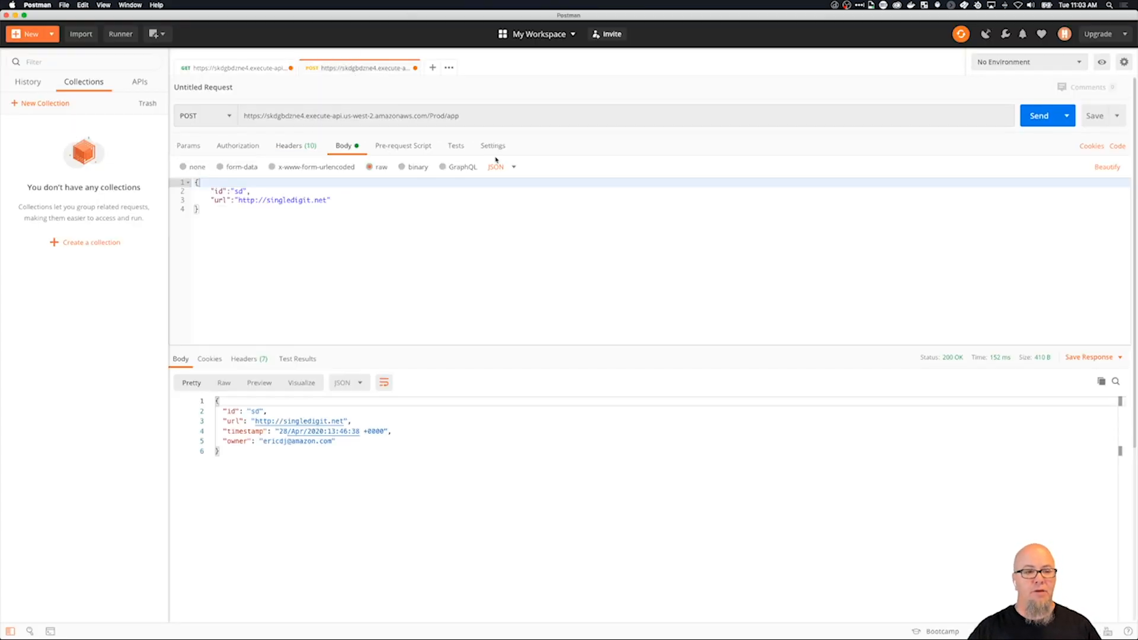
{"action": "left_click", "coordinate": [243, 191]}
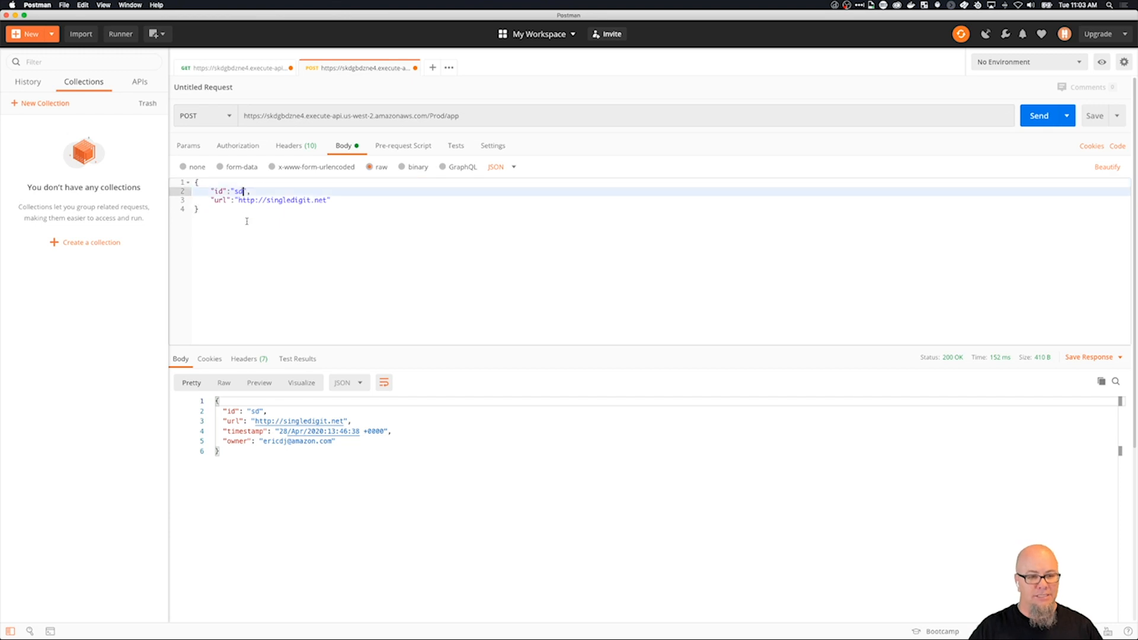
{"action": "key", "text": "BackSpace"}
{"action": "key", "text": "BackSpace"}
{"action": "type", "text": "p"}
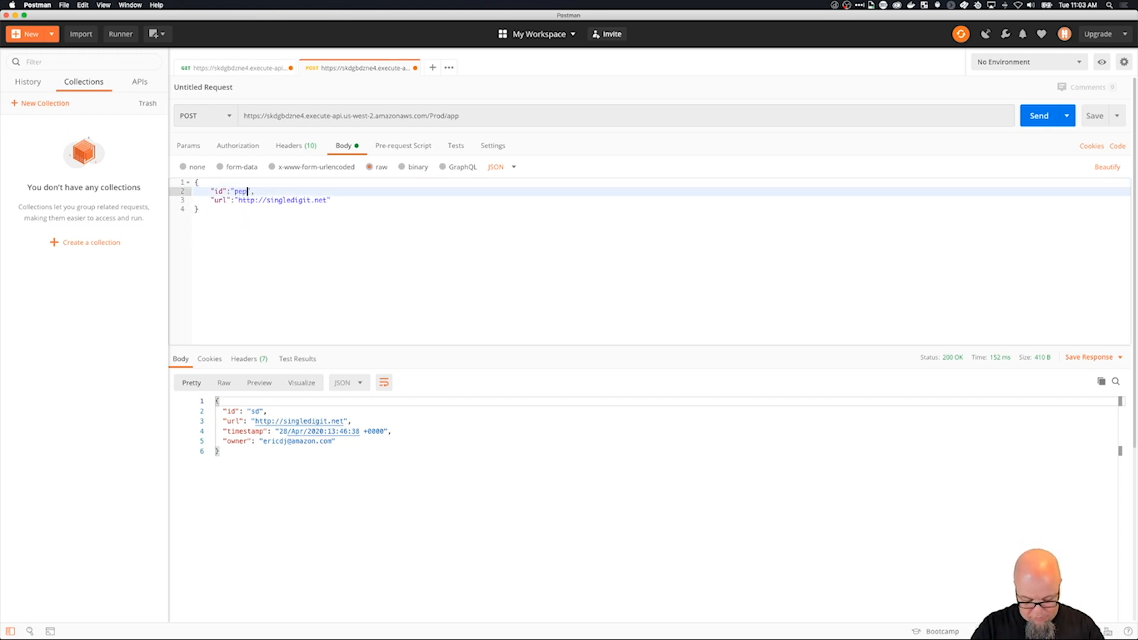
{"action": "type", "text": "epsi"}
{"action": "left_click", "coordinate": [256, 200]}
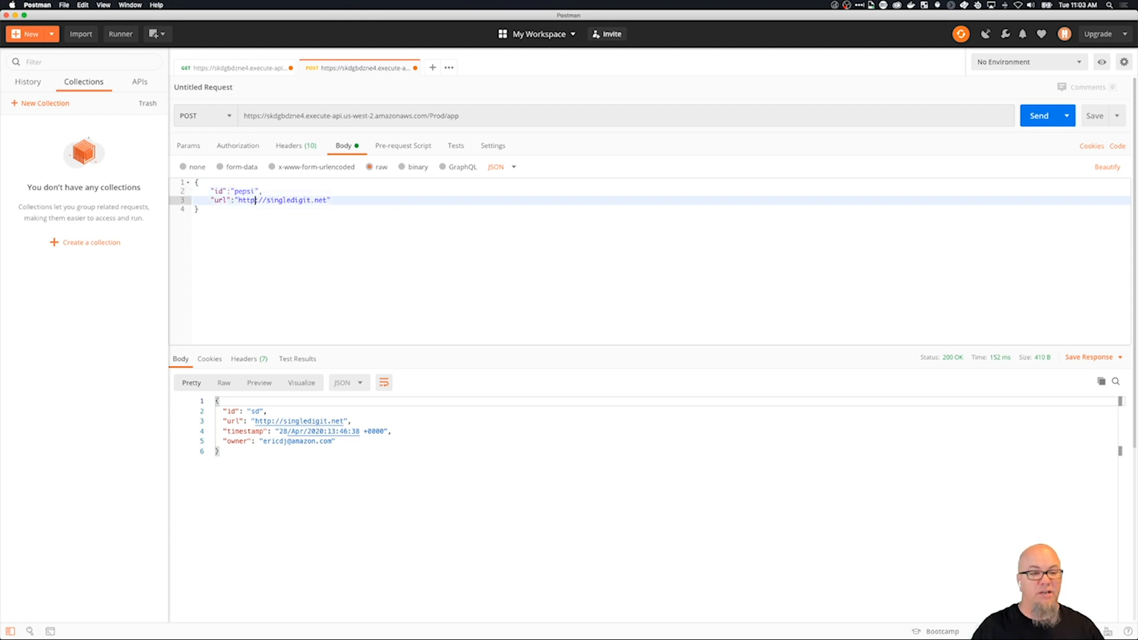
{"action": "left_click_drag", "start_coordinate": [267, 199], "coordinate": [327, 200]}
{"action": "type", "text": "pepsi."}
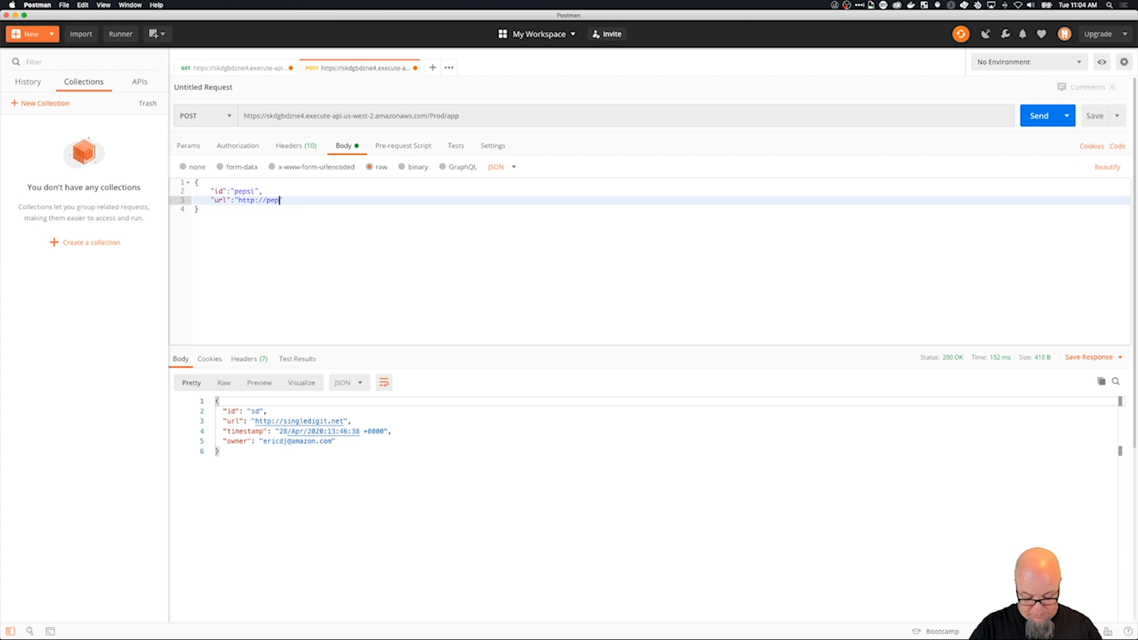
{"action": "type", "text": "com"}
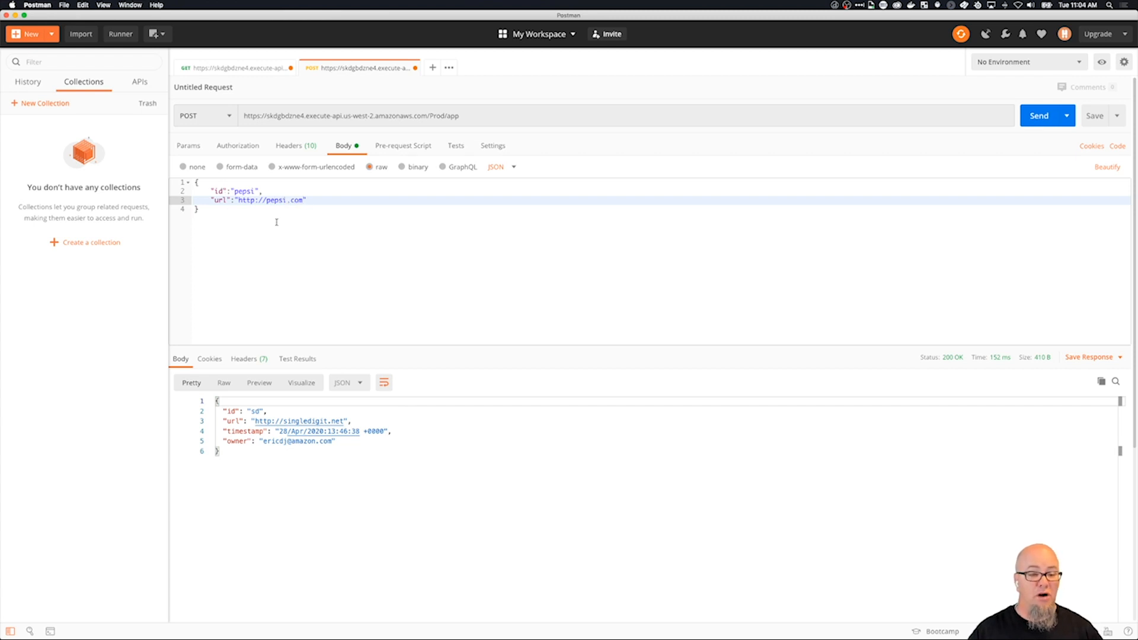
{"action": "left_click", "coordinate": [617, 298]}
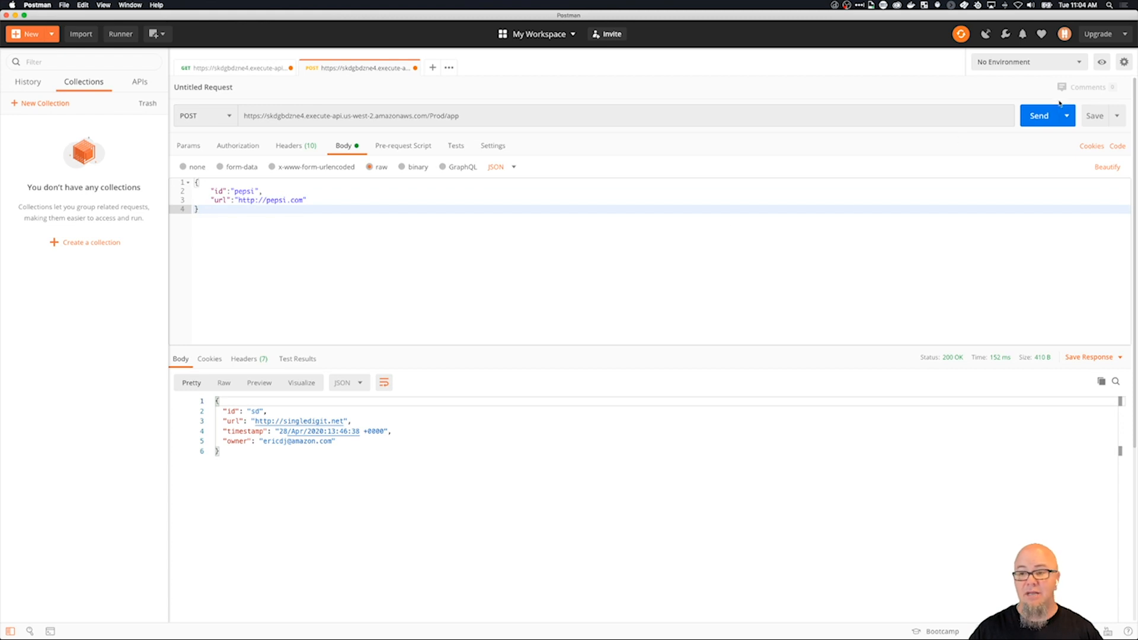
{"action": "left_click", "coordinate": [1040, 116]}
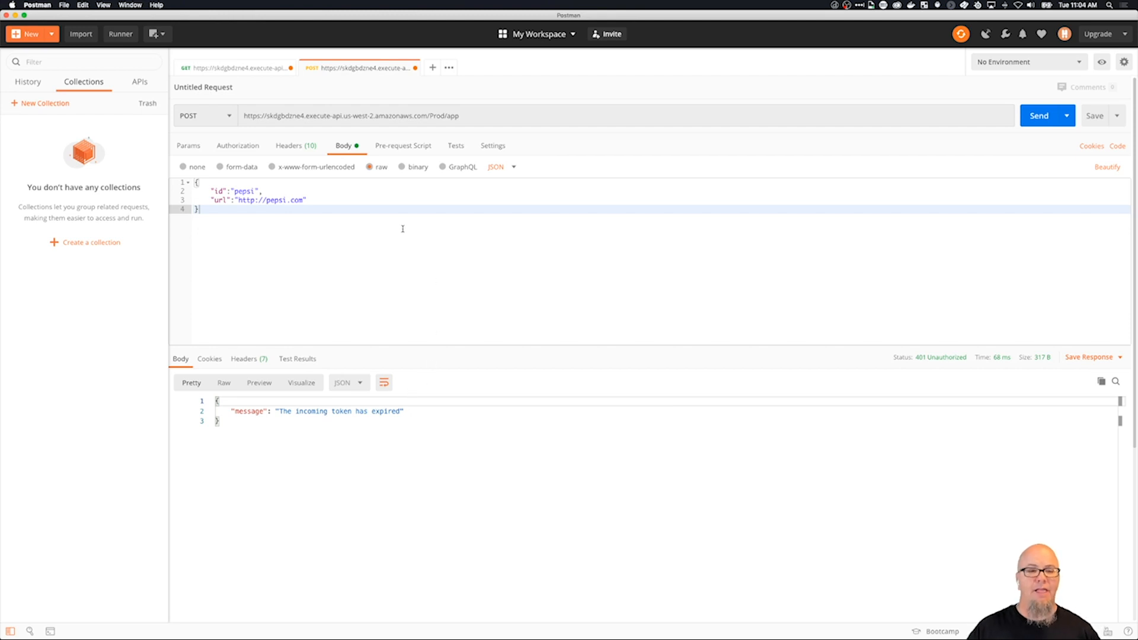
Set the POST request's authorization type to OAuth 2.0 and request a new access token with the prefilled UG settings.
{"action": "left_click", "coordinate": [242, 149]}
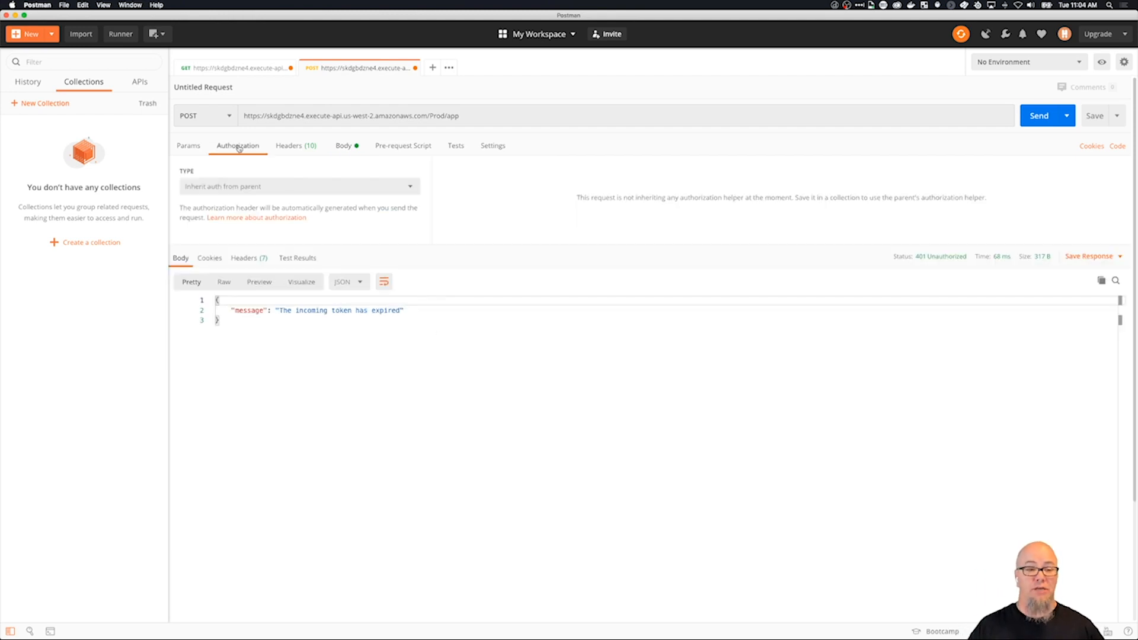
{"action": "left_click", "coordinate": [313, 193]}
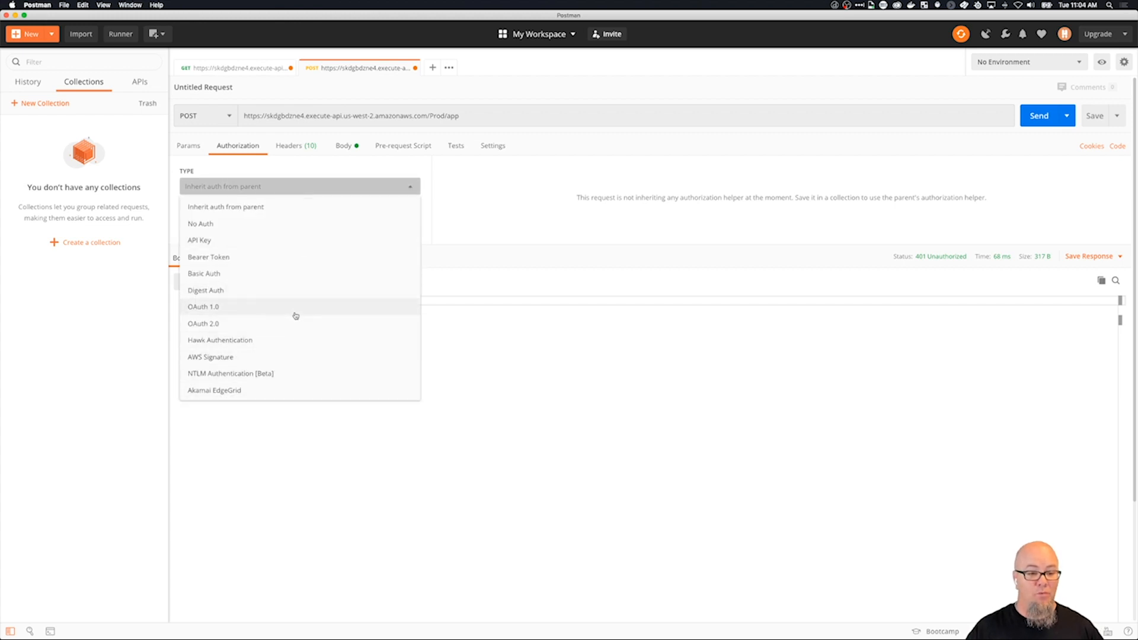
{"action": "left_click", "coordinate": [300, 323]}
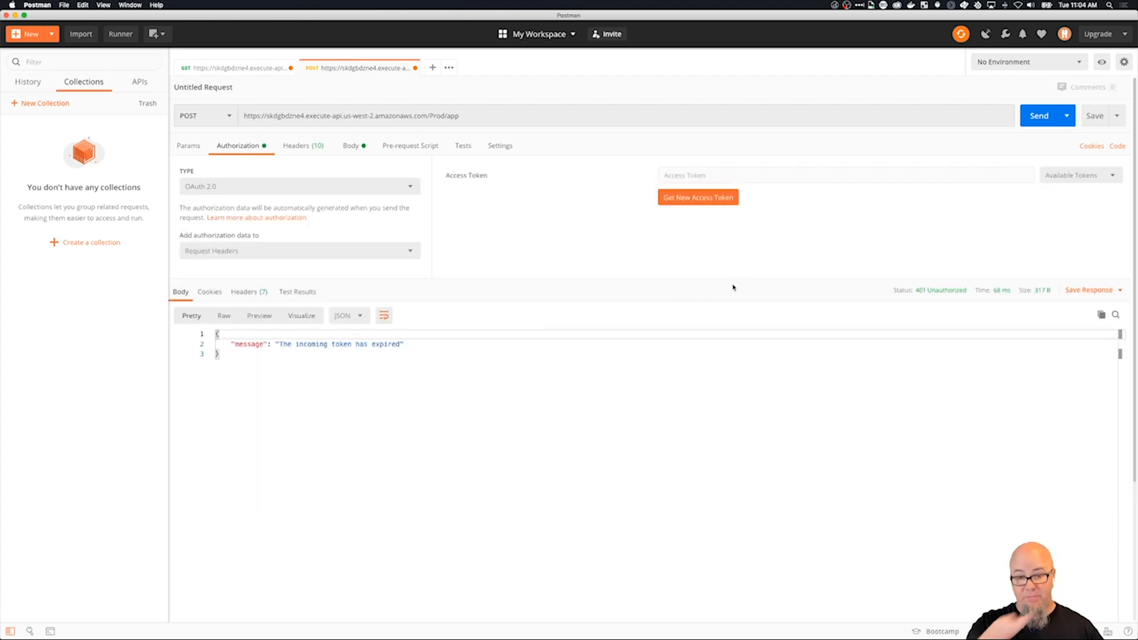
{"action": "left_click", "coordinate": [718, 199]}
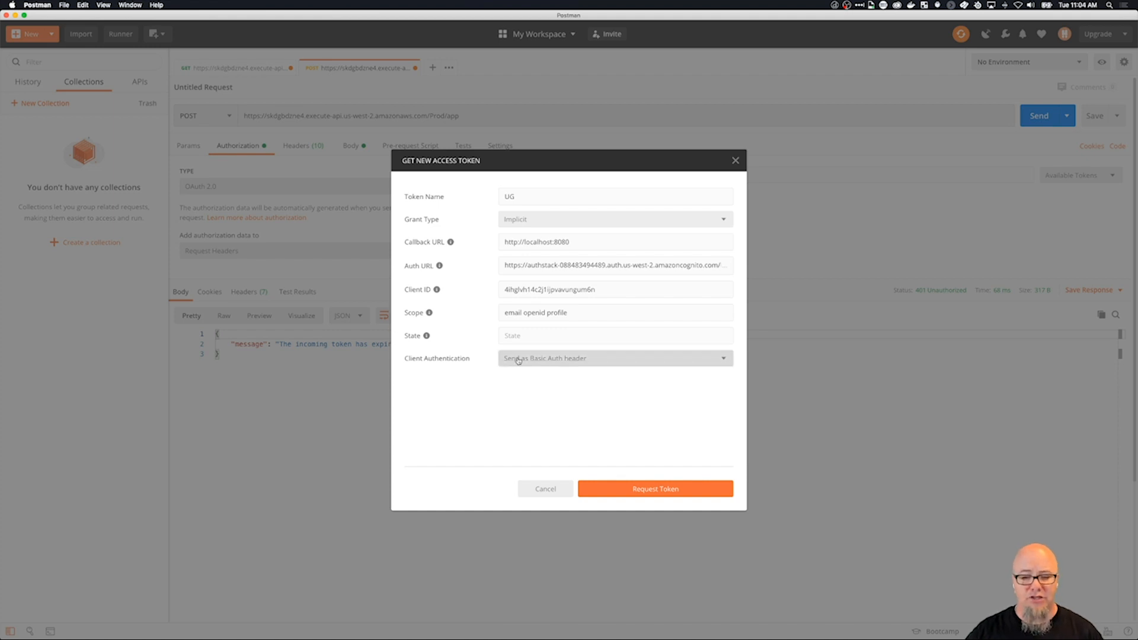
{"action": "left_click", "coordinate": [667, 491]}
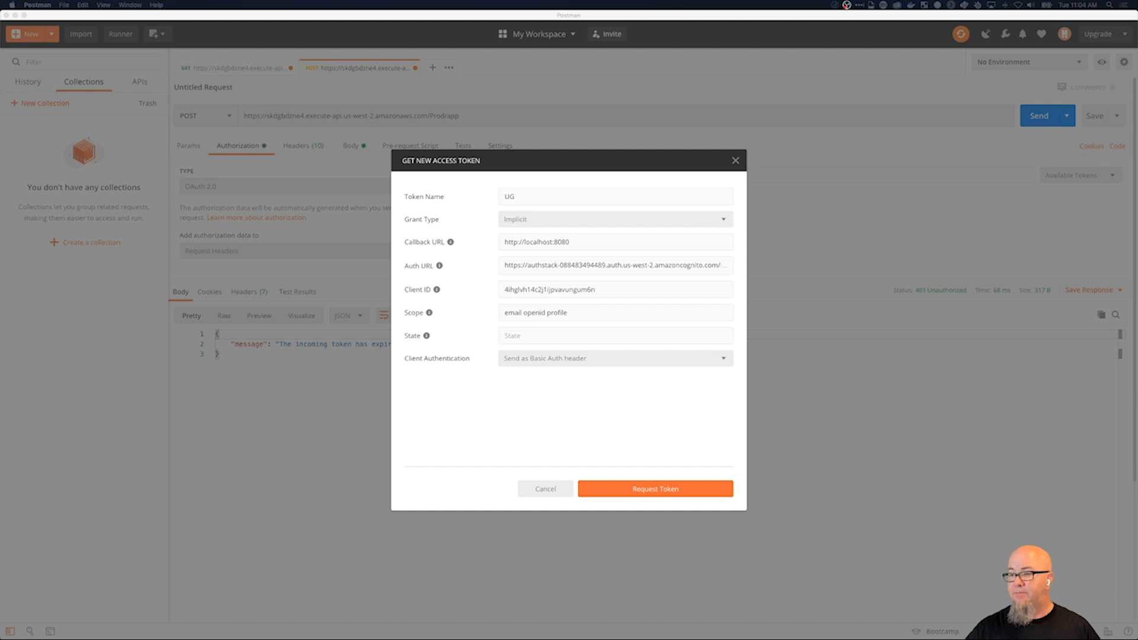
Sign in for the new access token with the account's email and password.
{"action": "left_click", "coordinate": [231, 273]}
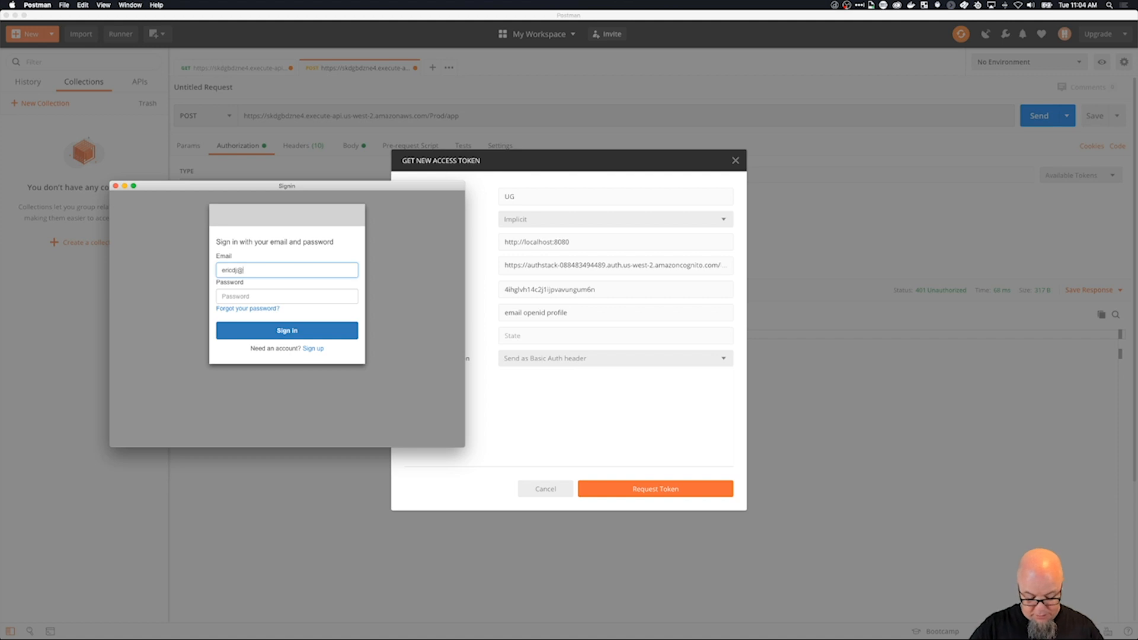
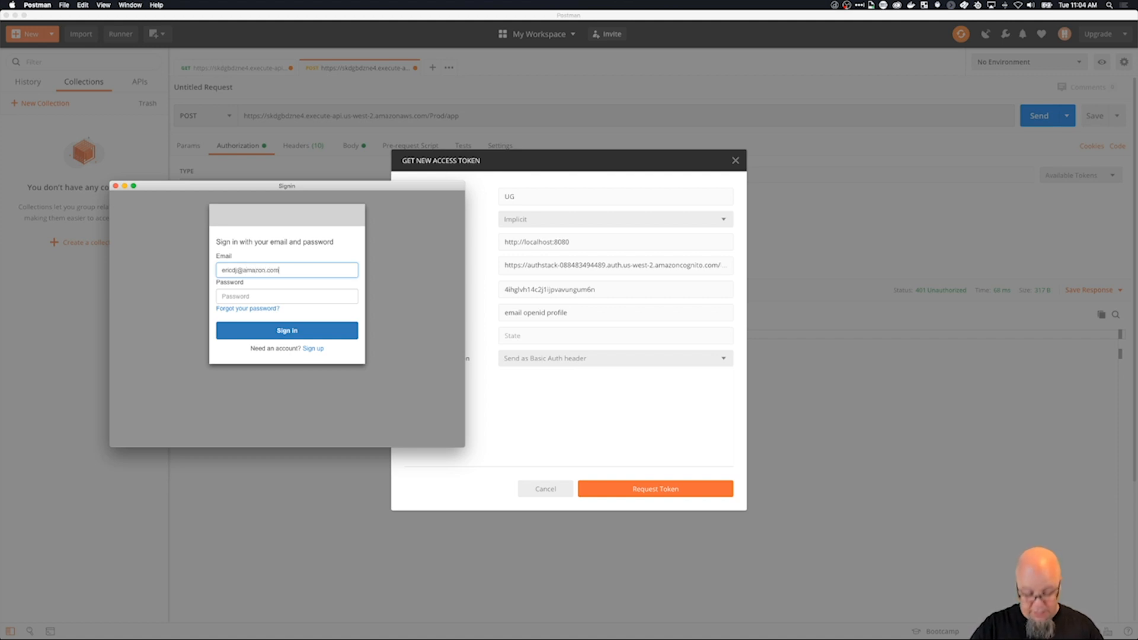
{"action": "key", "text": "Tab"}
{"action": "type", "text": "••••••"}
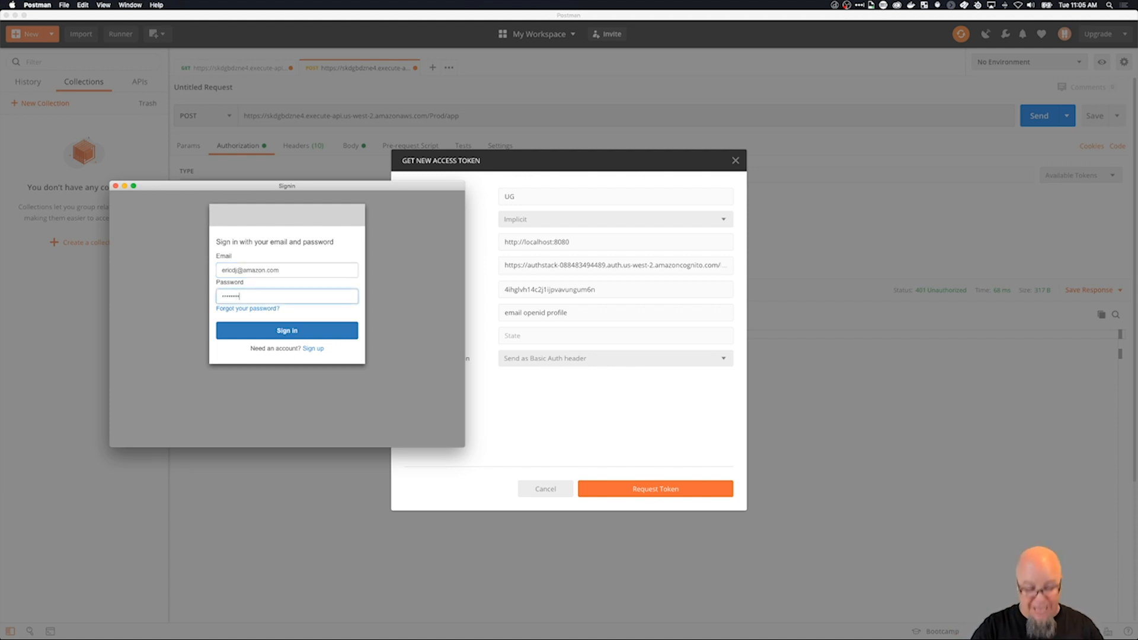
{"action": "left_click", "coordinate": [250, 331]}
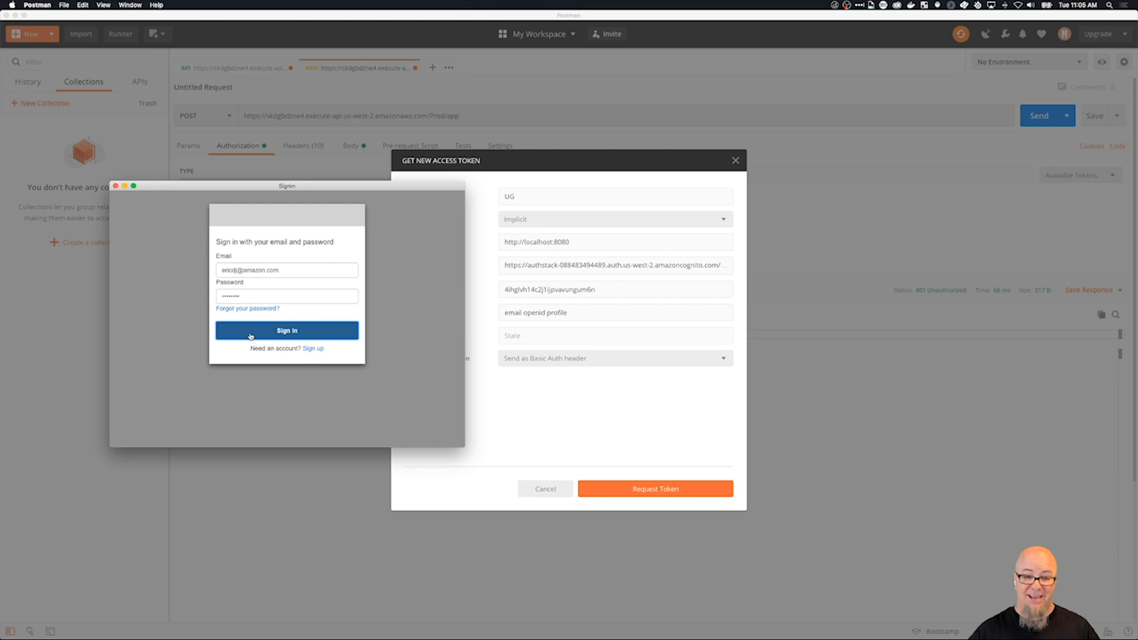
Copy the full id_token value from the newly issued access token and close the token manager.
{"action": "scroll", "coordinate": [610, 277], "scroll_direction": "down", "scroll_amount": 10}
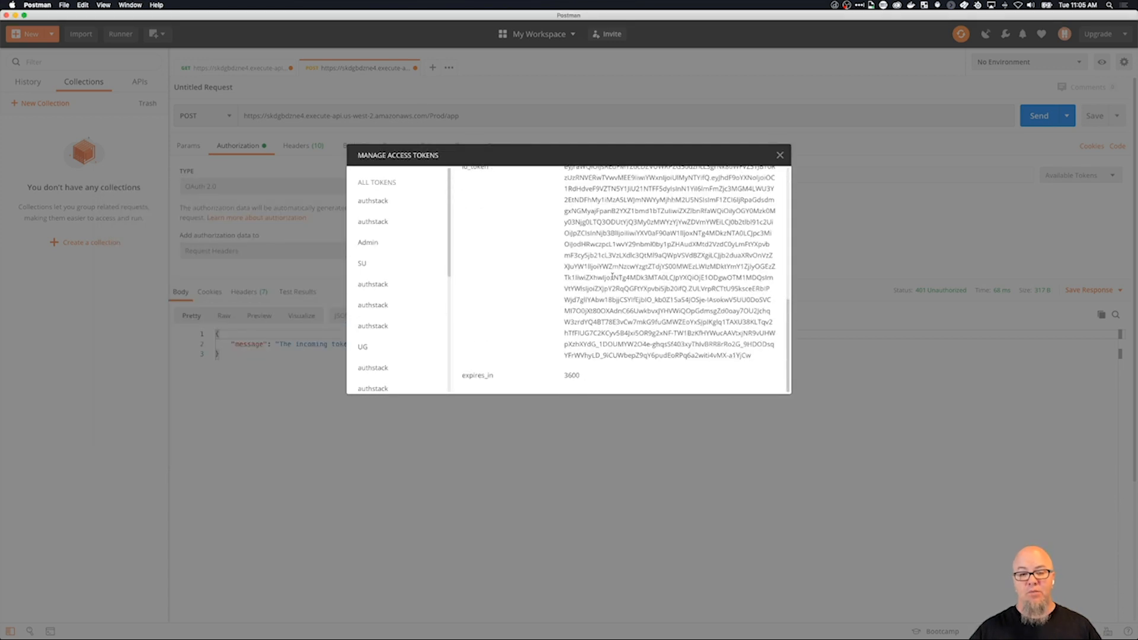
{"action": "left_click_drag", "start_coordinate": [564, 184], "coordinate": [764, 379]}
{"action": "key", "text": "super+c"}
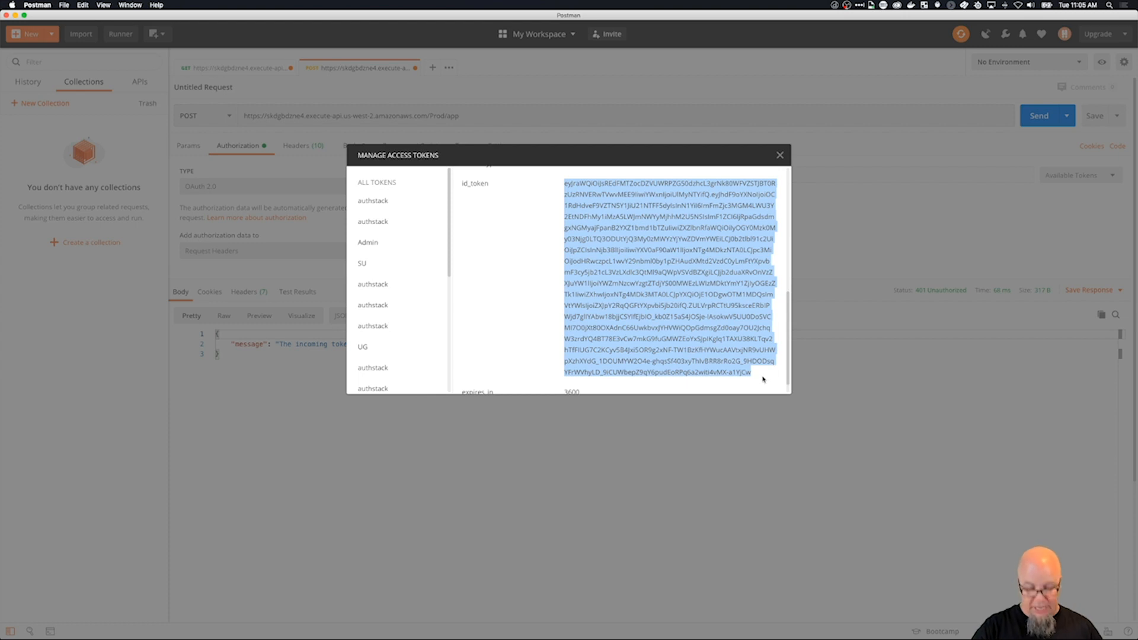
{"action": "left_click", "coordinate": [780, 156]}
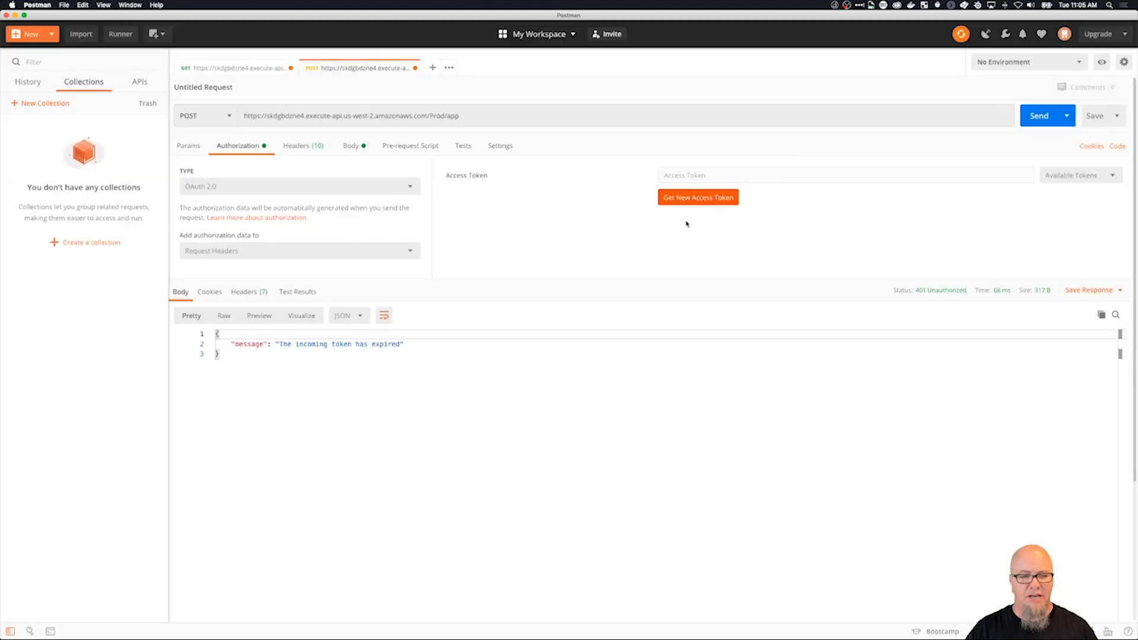
Replace the POST request's Authorization header value with the copied id_token and send the request.
{"action": "left_click", "coordinate": [302, 146]}
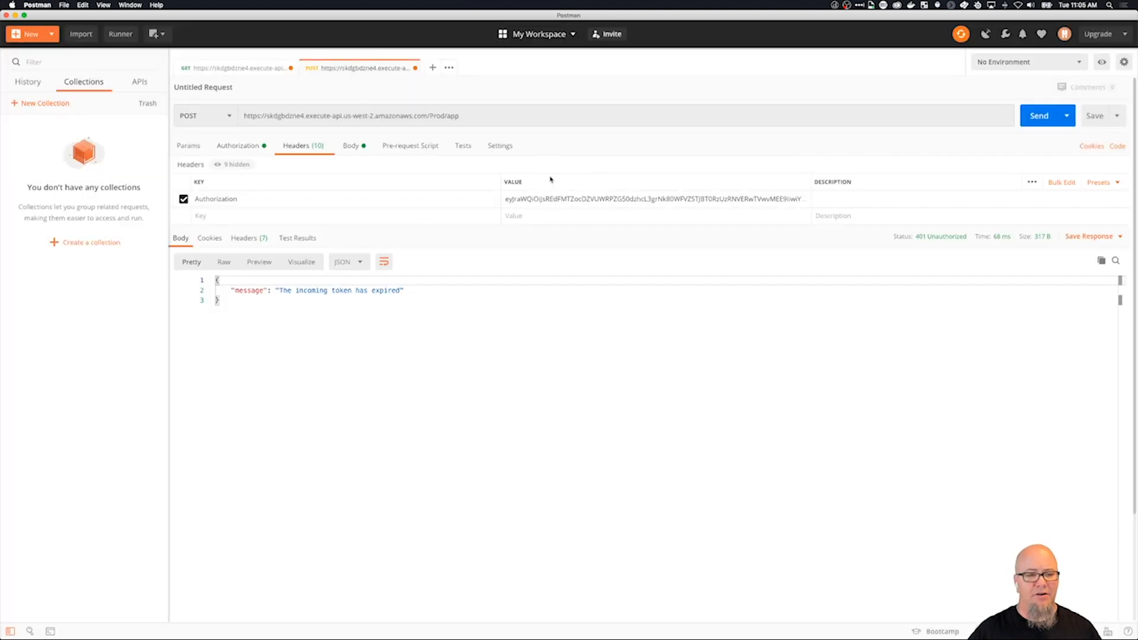
{"action": "left_click", "coordinate": [589, 198]}
{"action": "key", "text": "super+a"}
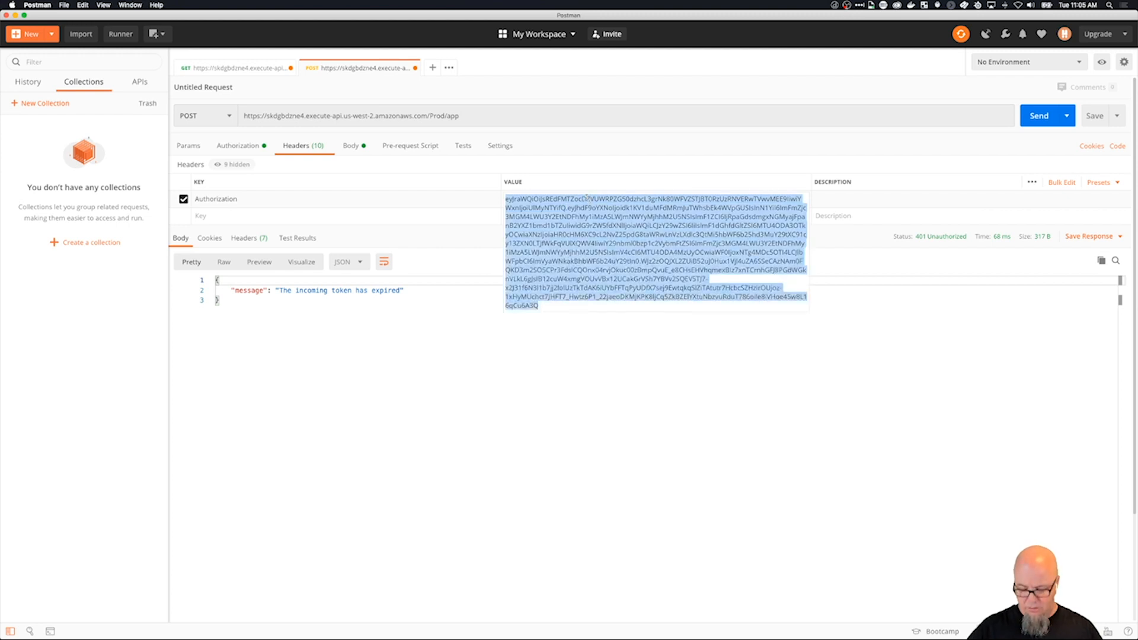
{"action": "key", "text": "BackSpace"}
{"action": "key", "text": "super+v"}
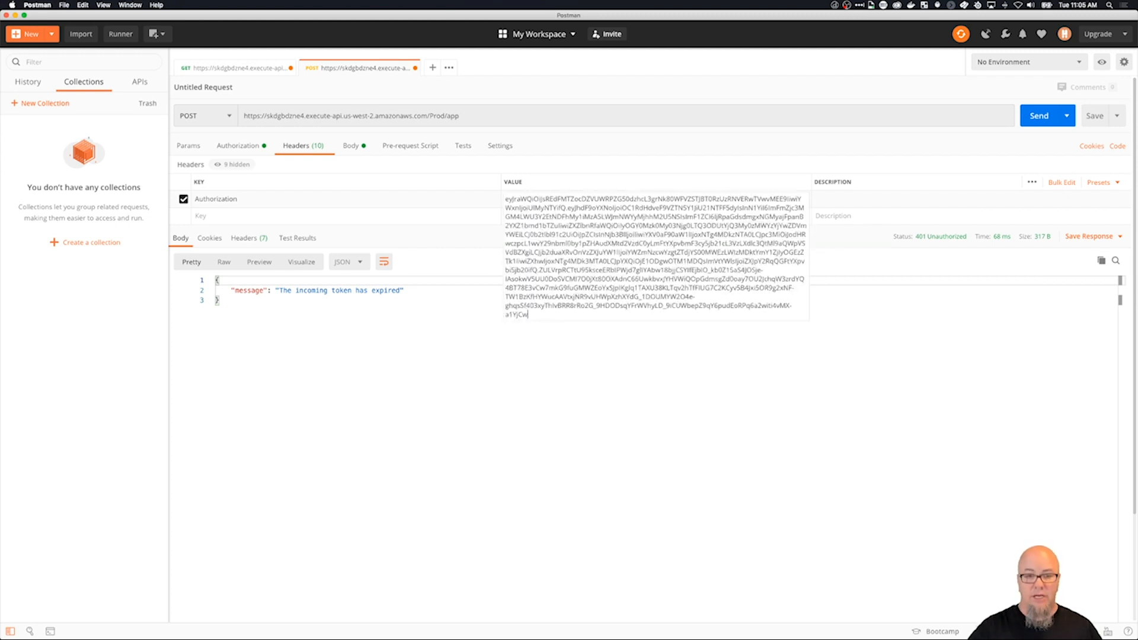
{"action": "left_click", "coordinate": [613, 442]}
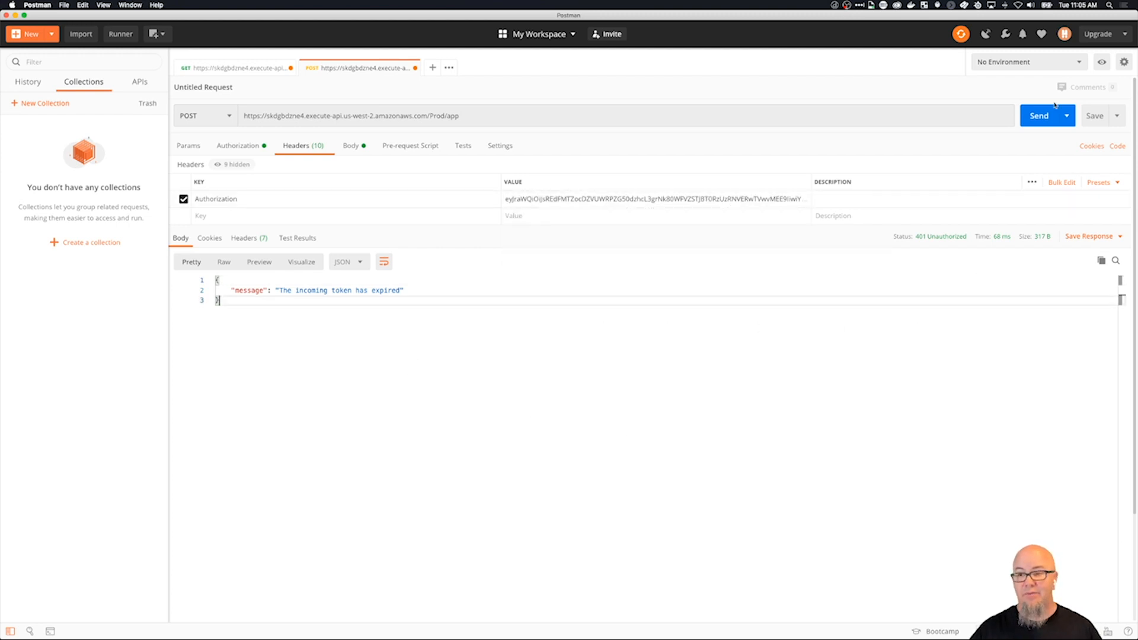
{"action": "left_click", "coordinate": [1040, 116]}
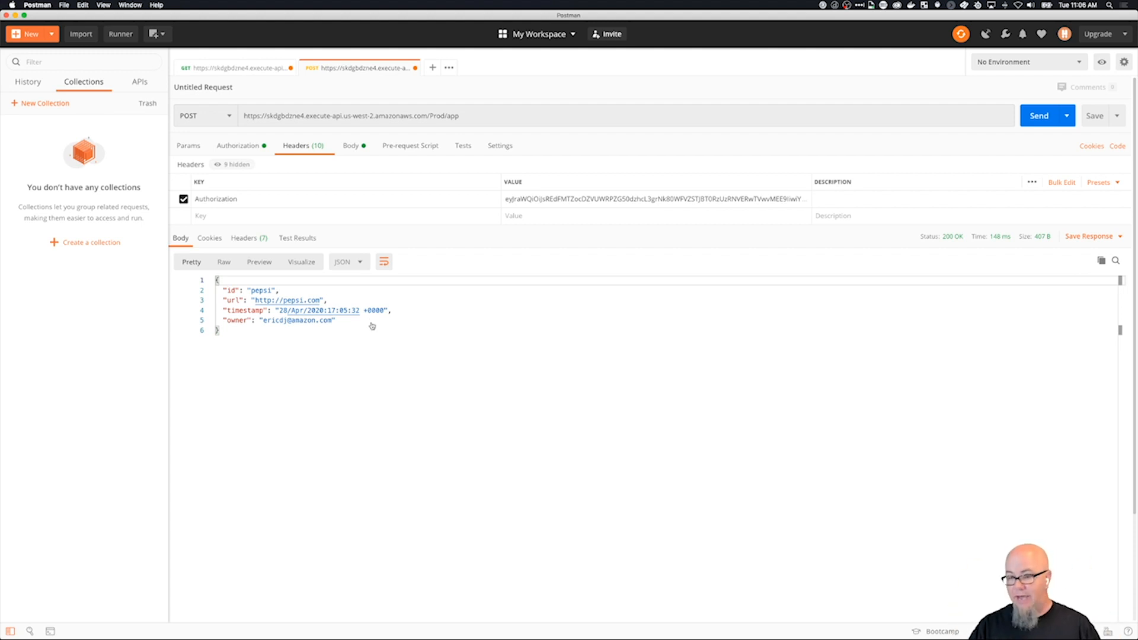
Switch to API Gateway in Chrome and create a GET method on the /app resource.
{"action": "key", "text": "super+Tab"}
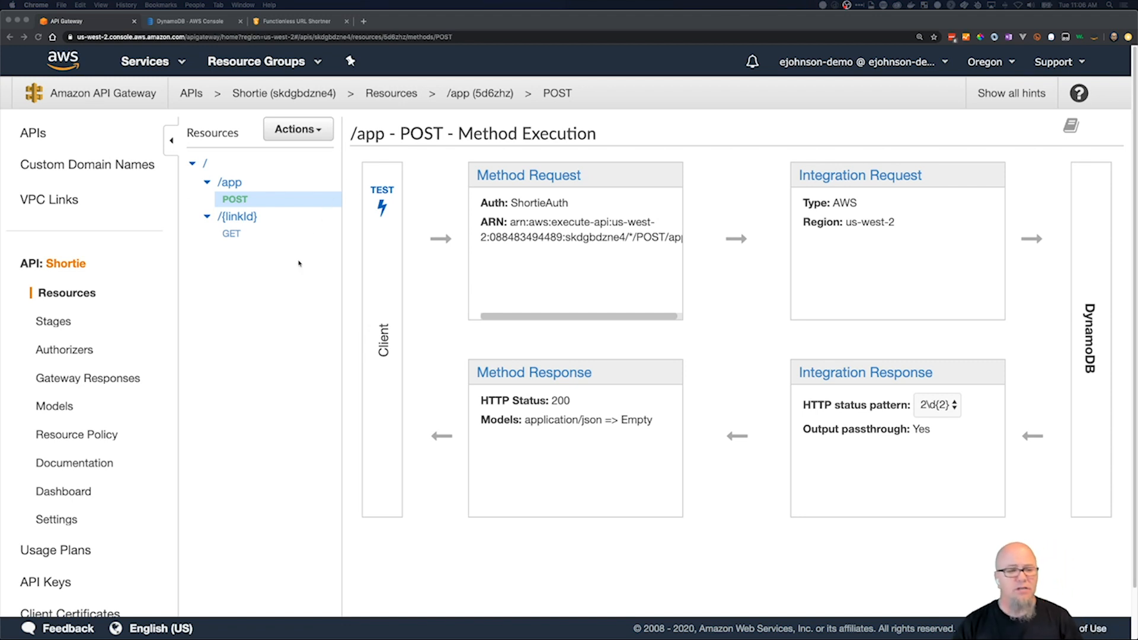
{"action": "left_click", "coordinate": [239, 186]}
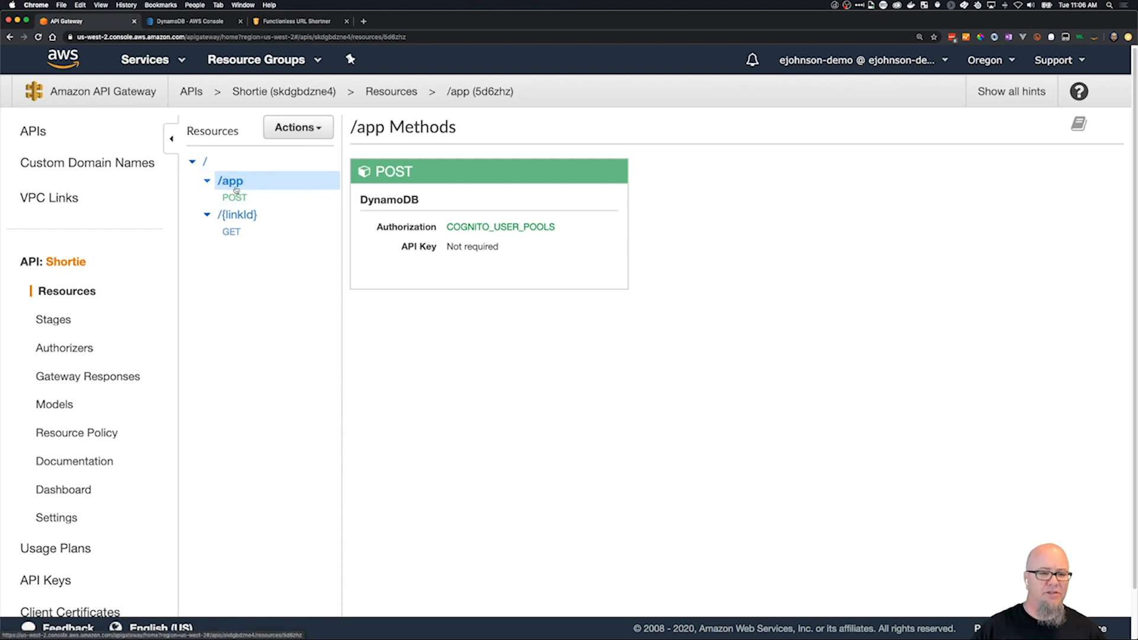
{"action": "left_click", "coordinate": [298, 128]}
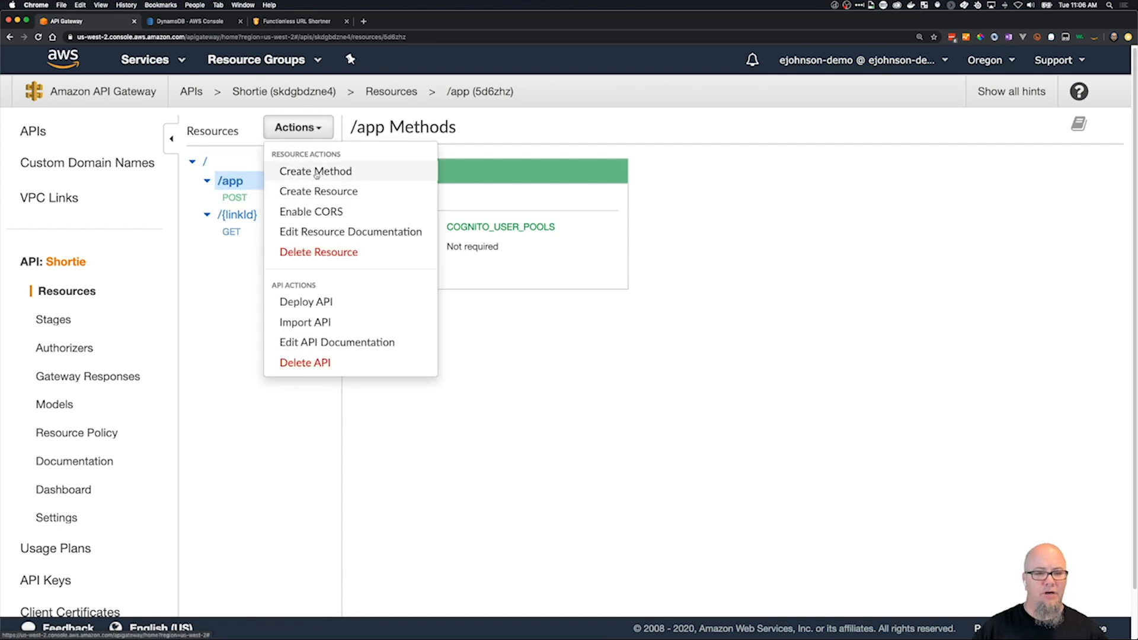
{"action": "left_click", "coordinate": [316, 172]}
{"action": "left_click", "coordinate": [274, 214]}
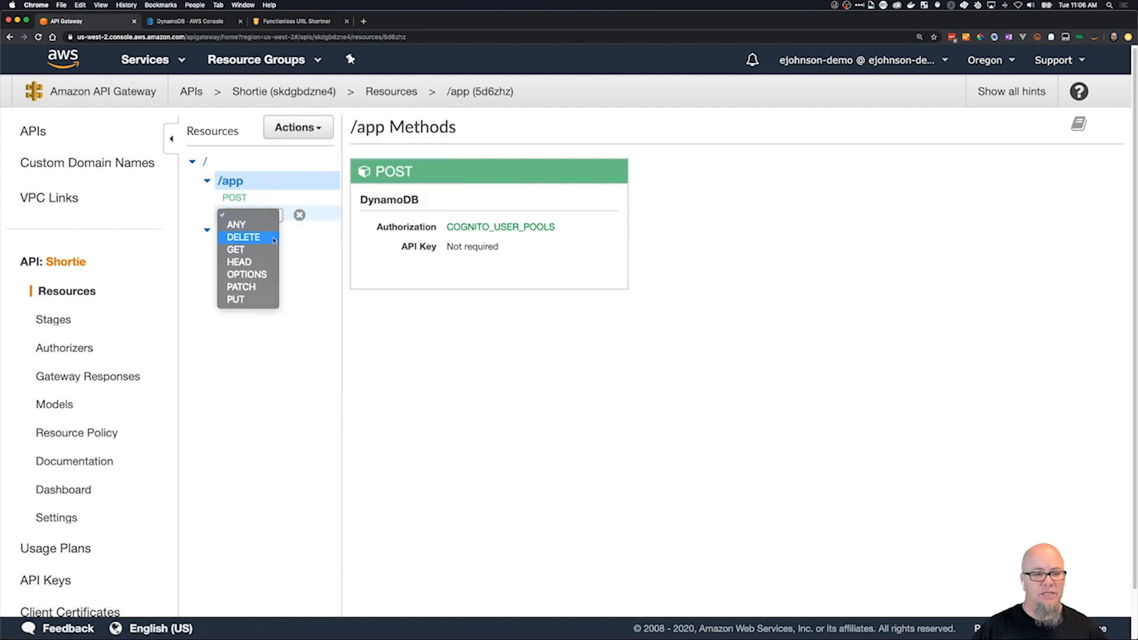
{"action": "left_click", "coordinate": [268, 251]}
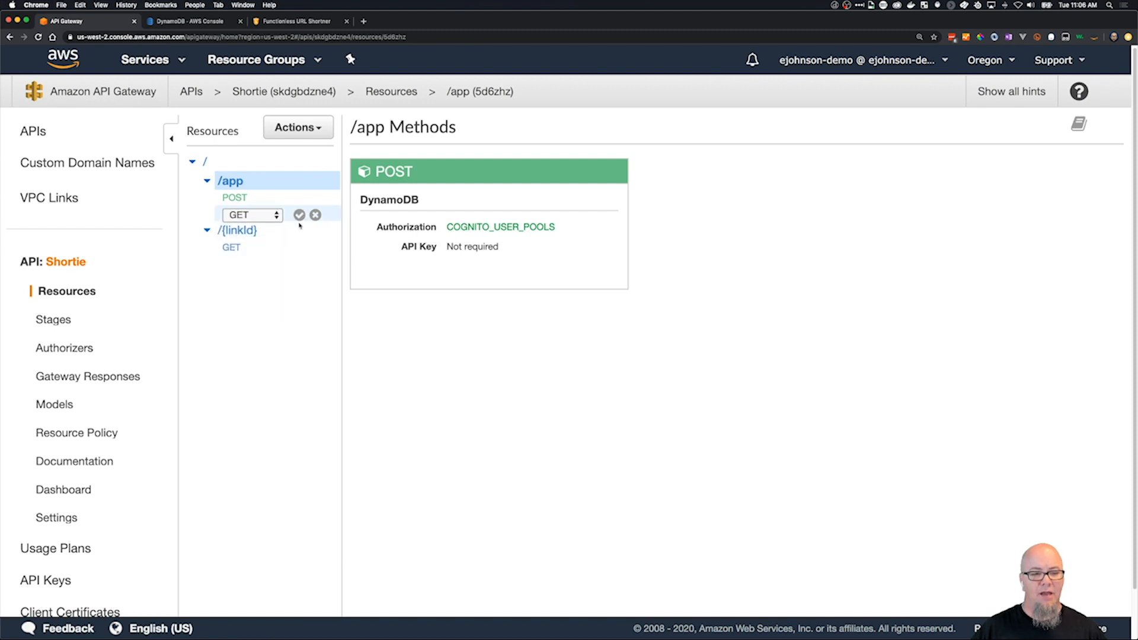
{"action": "left_click", "coordinate": [299, 214]}
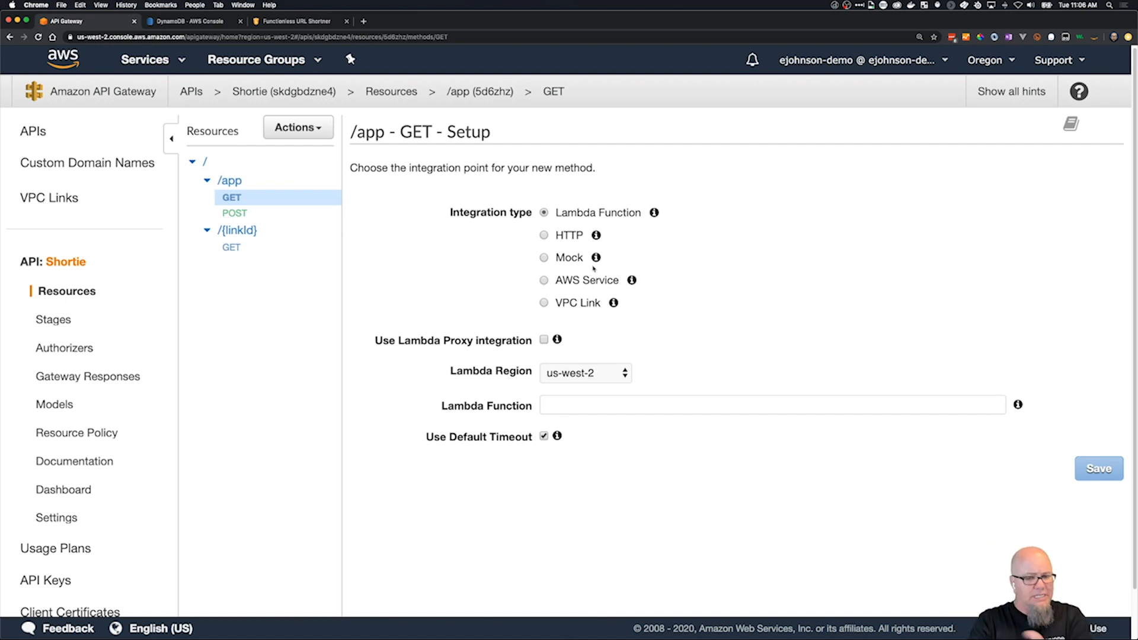
Set the GET method's integration type to AWS Service, with region us-west-2 and service DynamoDB.
{"action": "left_click", "coordinate": [544, 281]}
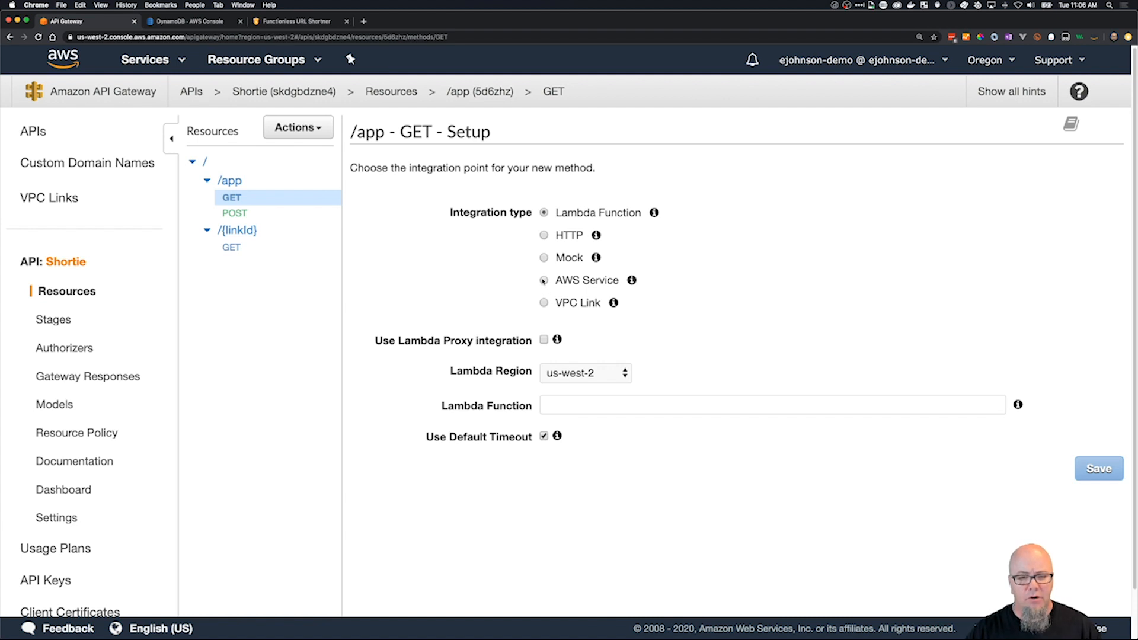
{"action": "left_click", "coordinate": [677, 341]}
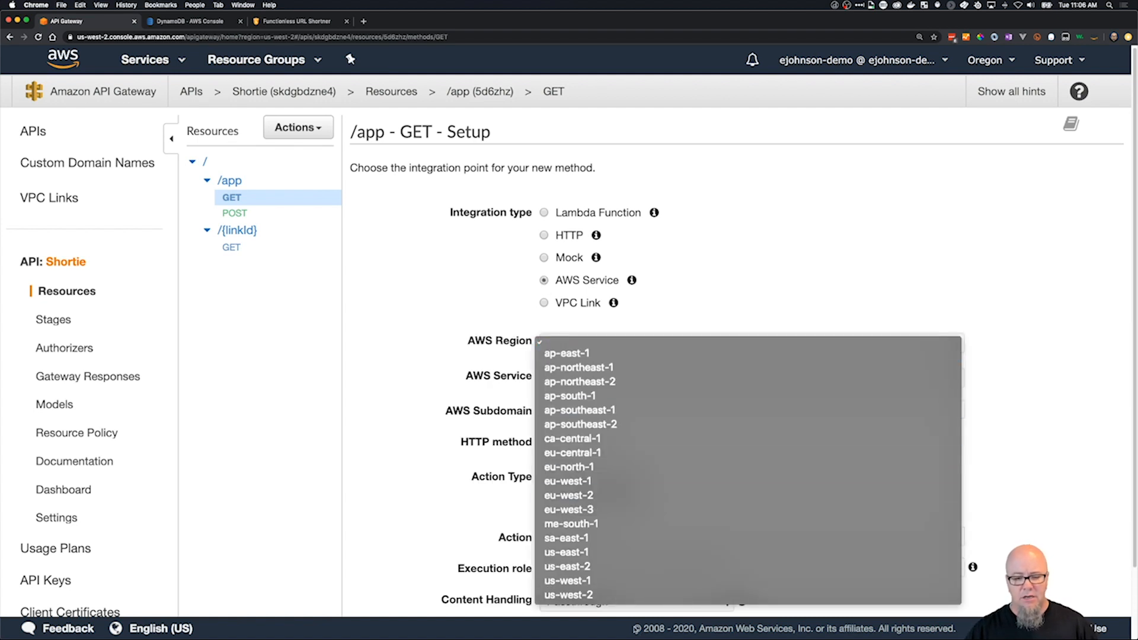
{"action": "left_click", "coordinate": [630, 595]}
{"action": "left_click", "coordinate": [623, 383]}
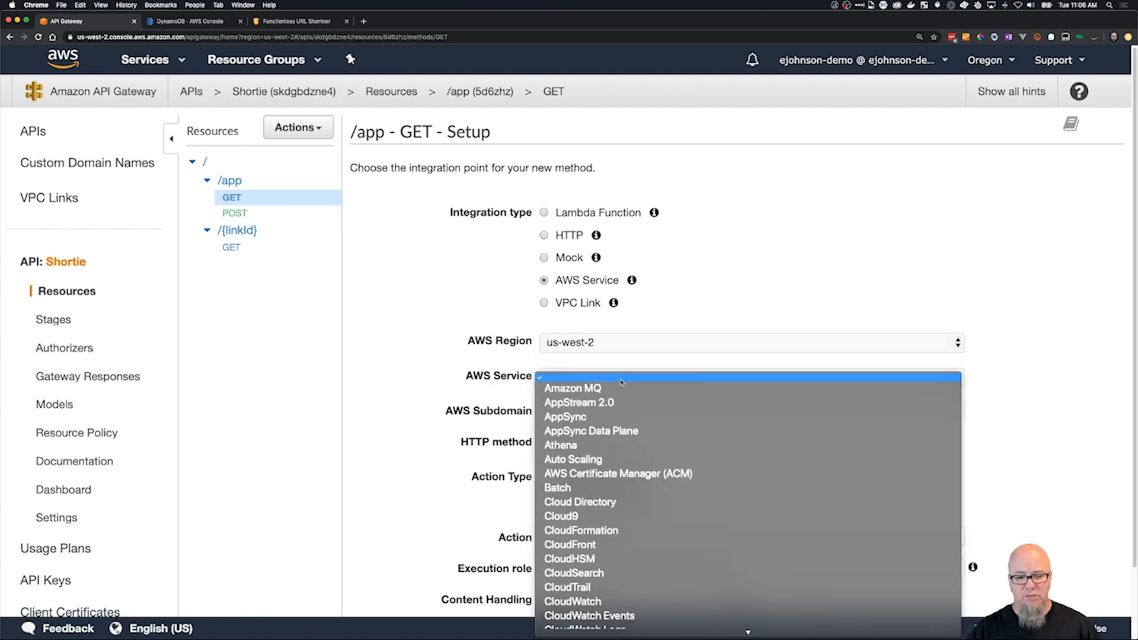
{"action": "scroll", "coordinate": [628, 569], "scroll_direction": "down", "scroll_amount": 3}
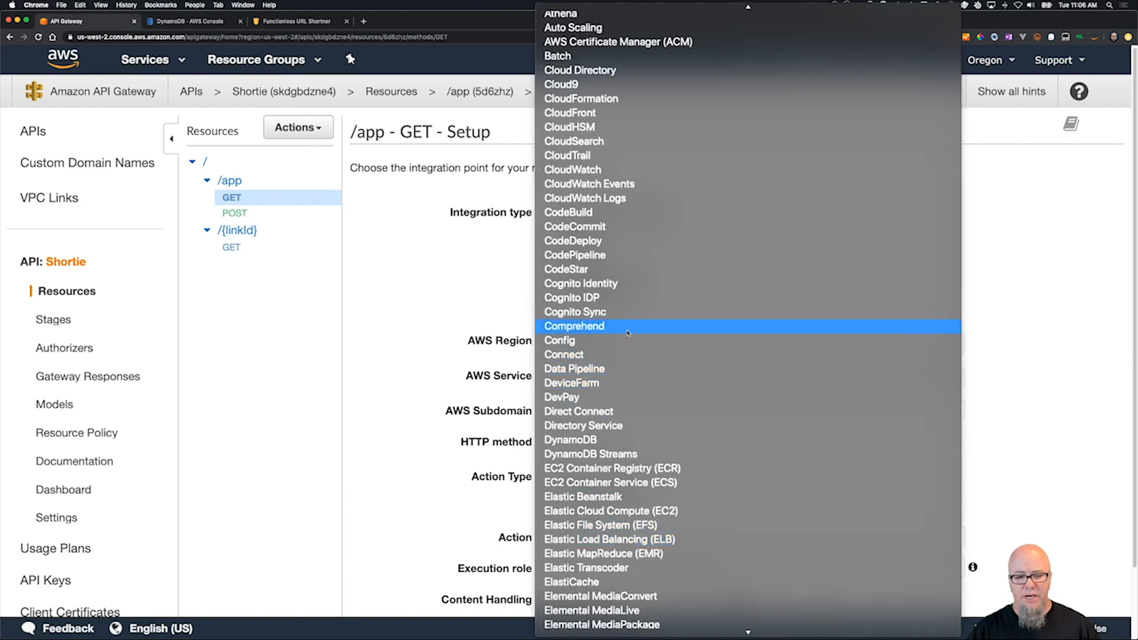
{"action": "left_click", "coordinate": [634, 440]}
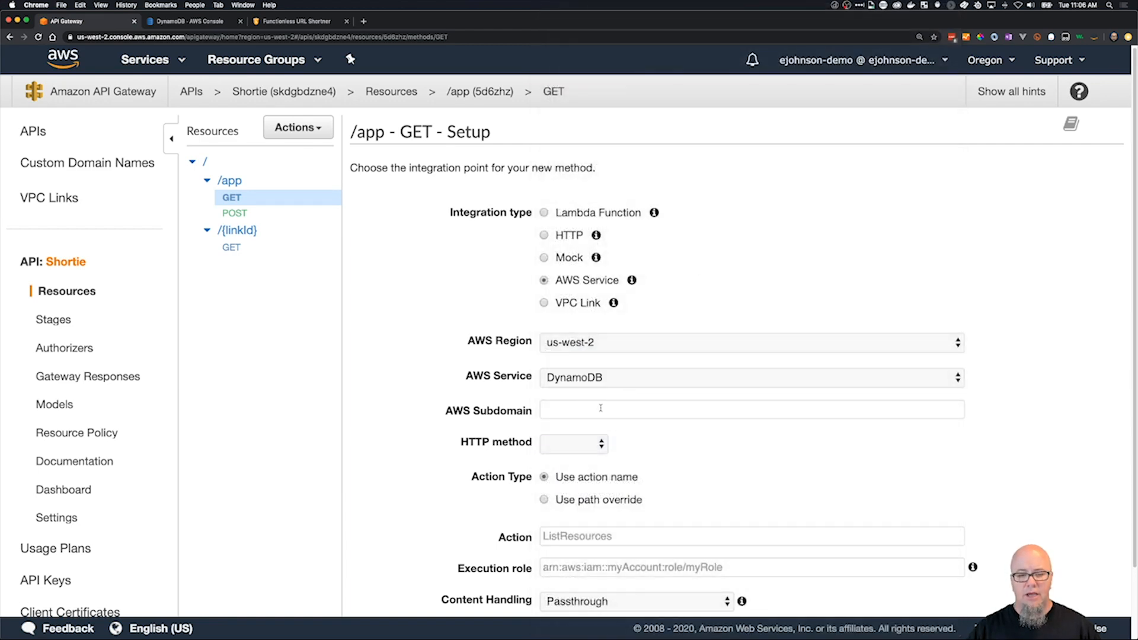
Set the integration's HTTP method to POST and its action name to "Query".
{"action": "left_click", "coordinate": [590, 450]}
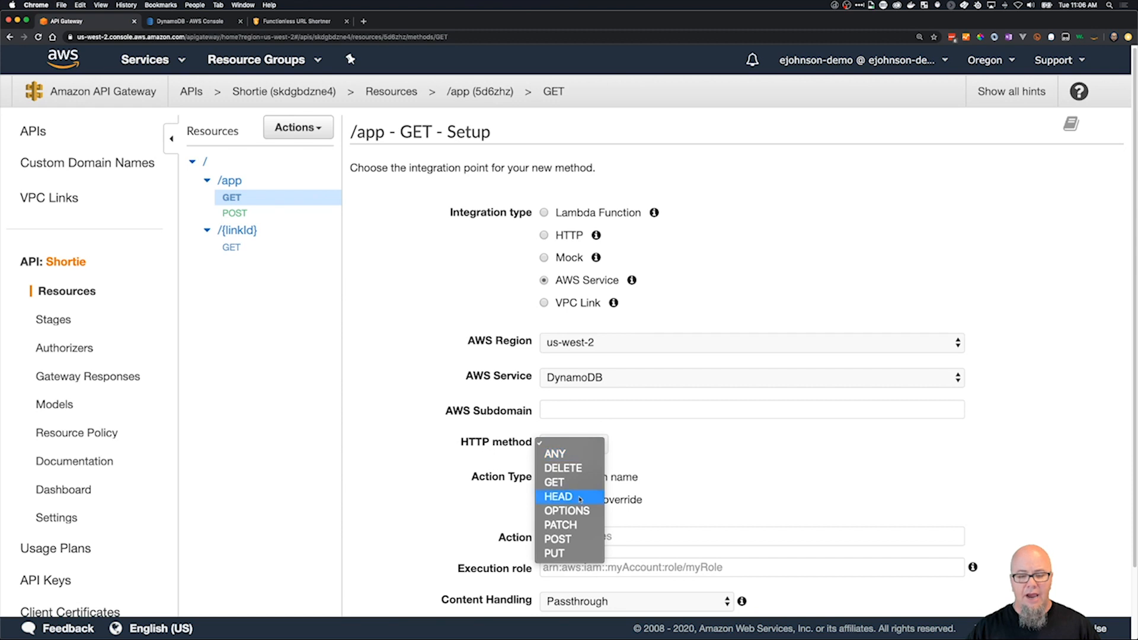
{"action": "left_click", "coordinate": [579, 540]}
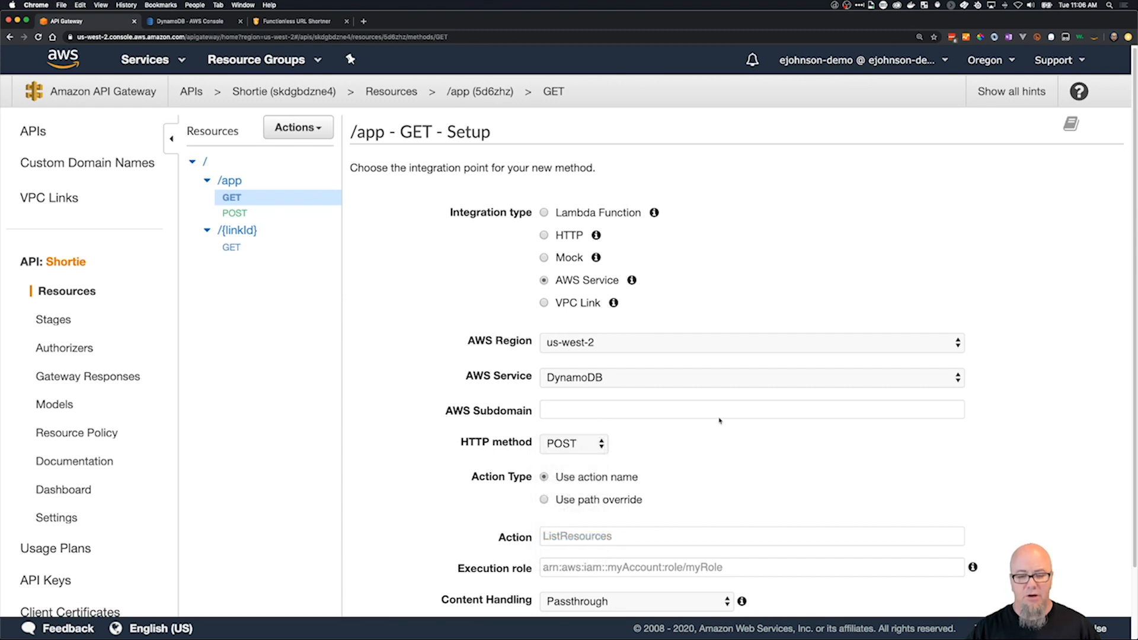
{"action": "scroll", "coordinate": [717, 427], "scroll_direction": "down", "scroll_amount": 3}
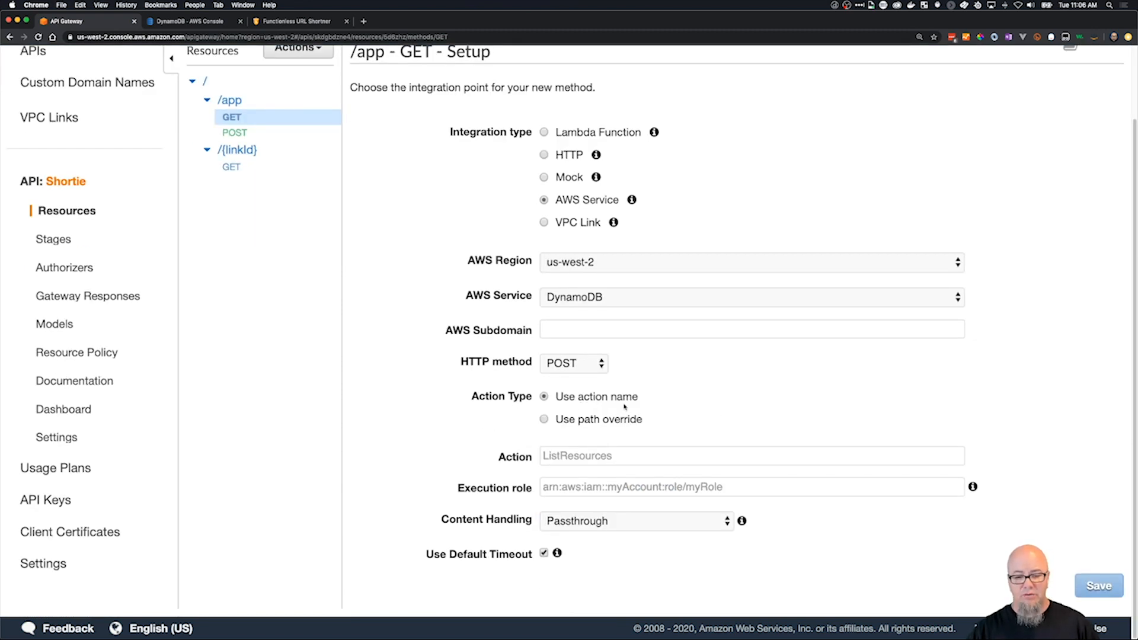
{"action": "left_click", "coordinate": [639, 456]}
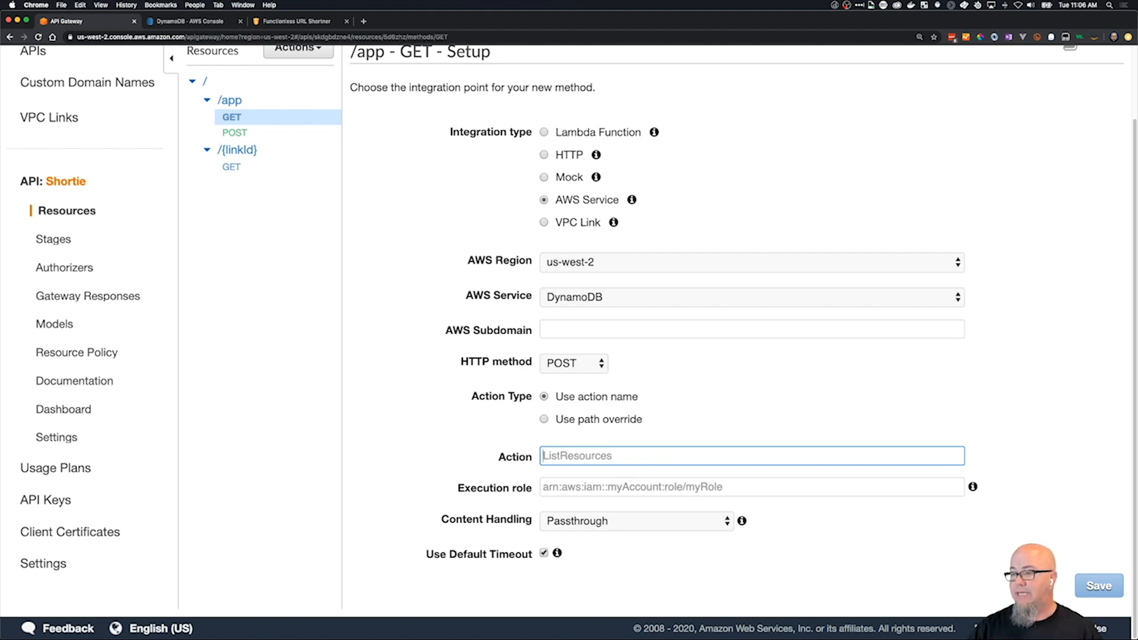
{"action": "key", "text": "super+Tab"}
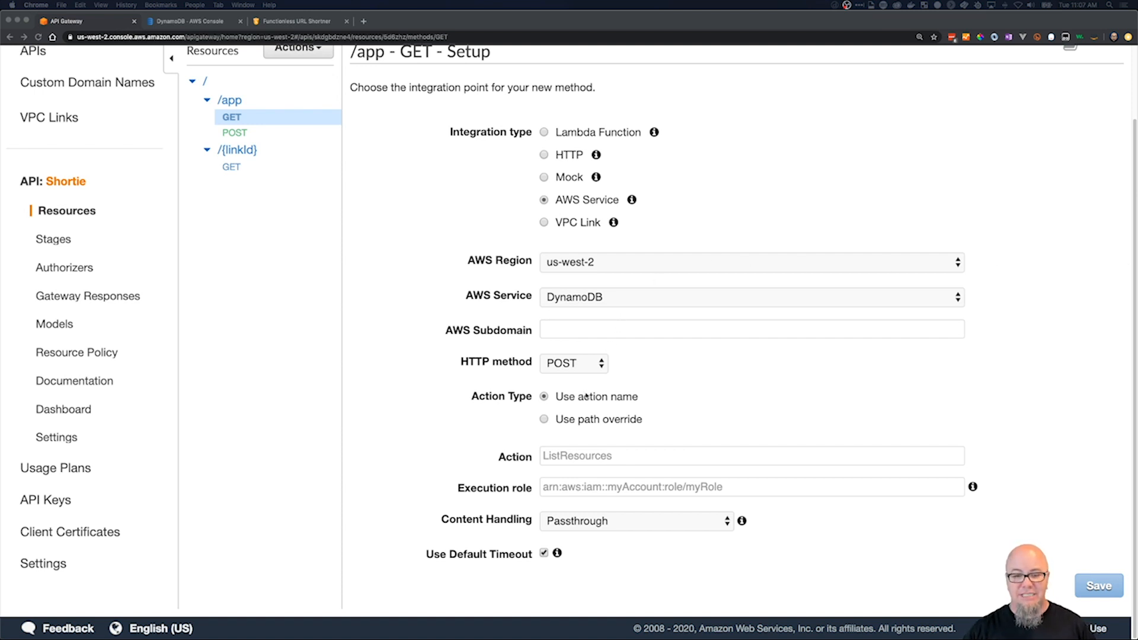
{"action": "left_click", "coordinate": [572, 457]}
{"action": "type", "text": "Query"}
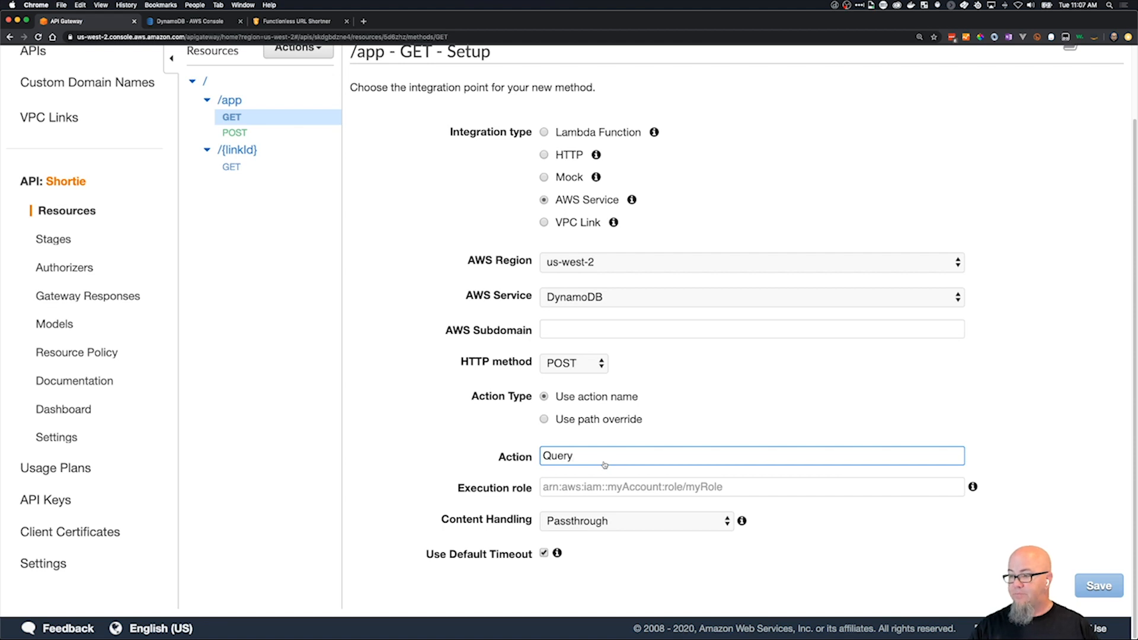
Copy the ShortieRead role ARN from the TextMate notes into the execution role and save the /app GET method.
{"action": "key", "text": "super+Tab"}
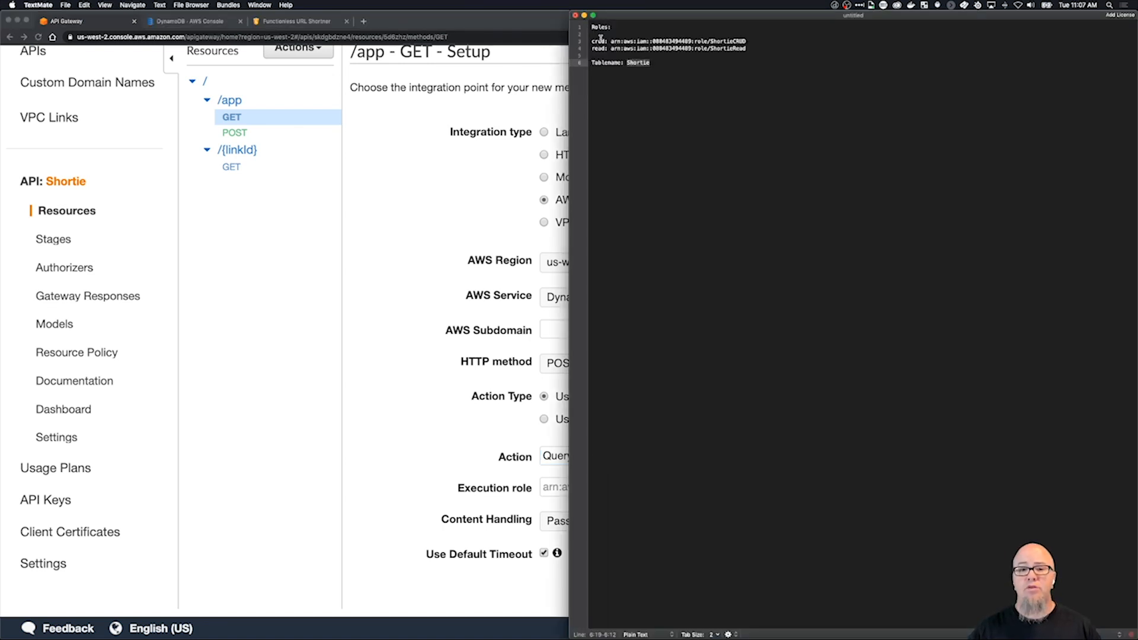
{"action": "left_click_drag", "start_coordinate": [610, 49], "coordinate": [735, 51]}
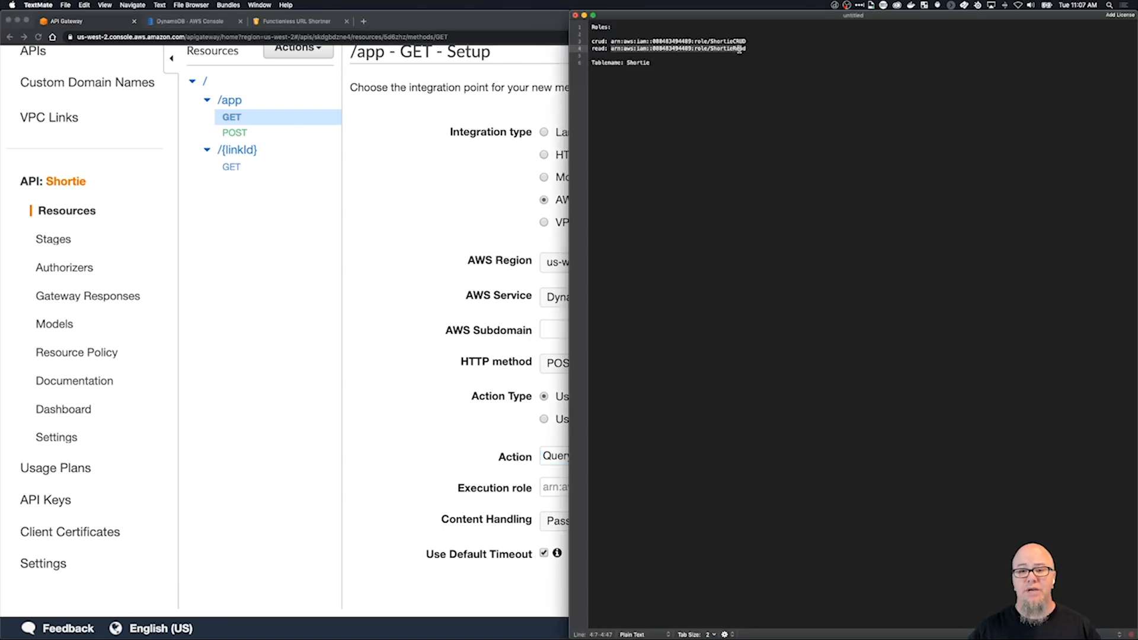
{"action": "key", "text": "super+c"}
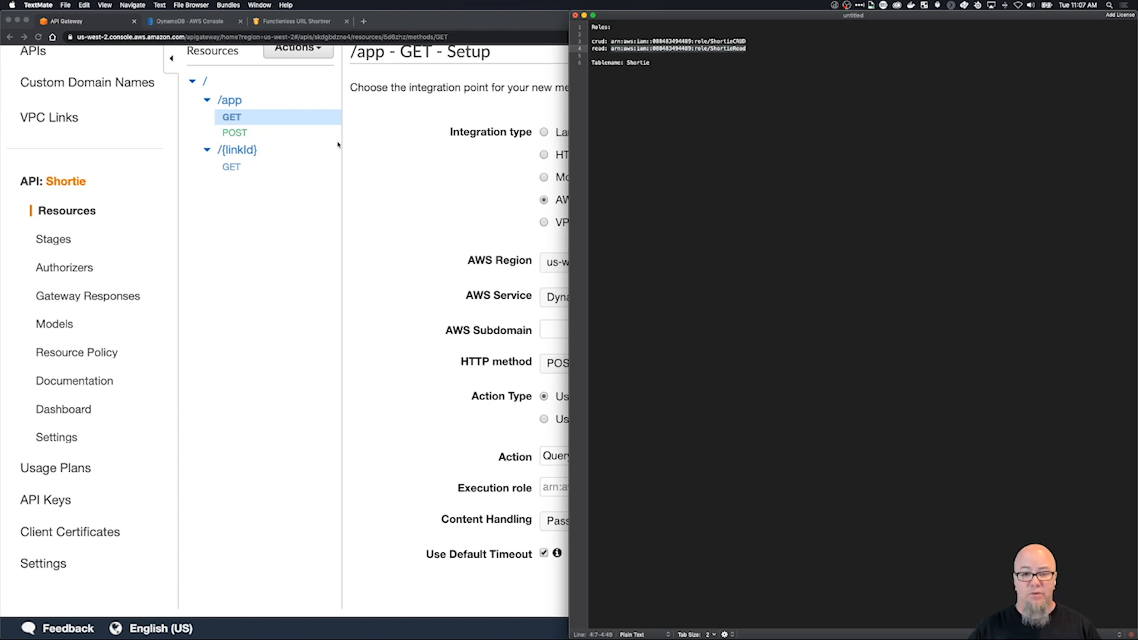
{"action": "key", "text": "super+Tab"}
{"action": "left_click", "coordinate": [603, 487]}
{"action": "key", "text": "super+v"}
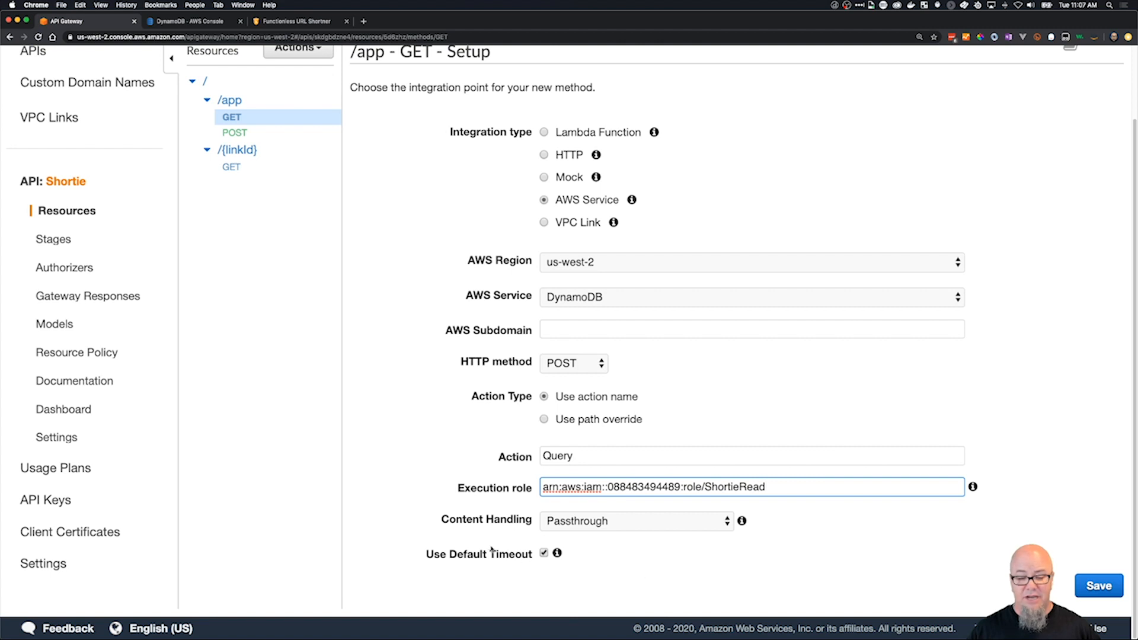
{"action": "left_click", "coordinate": [1112, 587]}
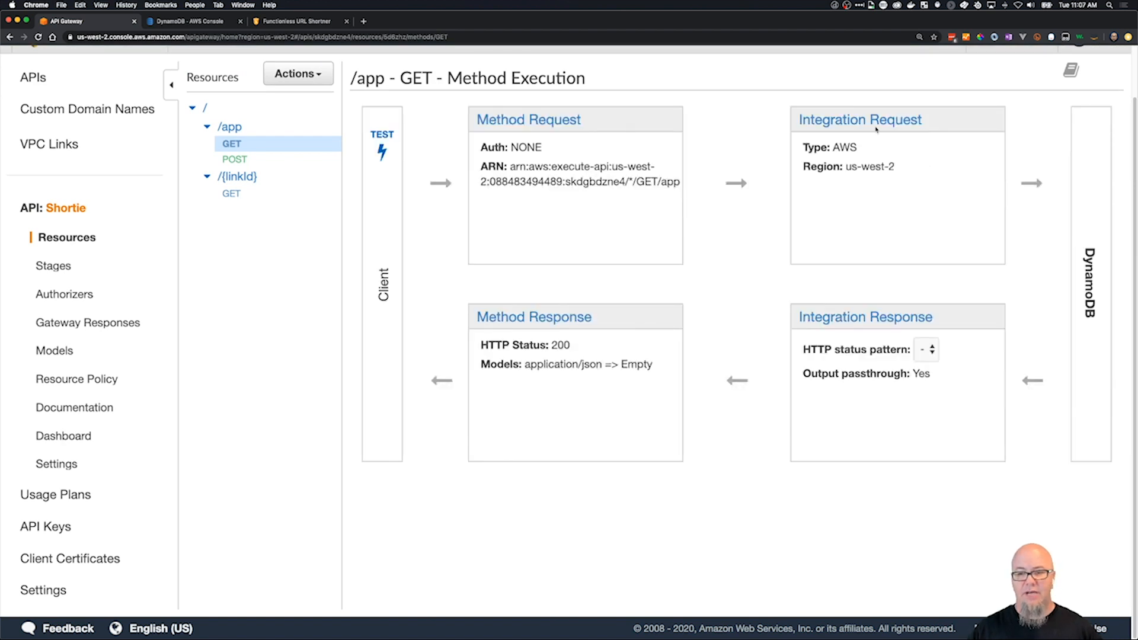
Add an application/json mapping template to the GET integration request, with body passthrough set to "When there are no templates defined (recommended)".
{"action": "left_click", "coordinate": [873, 122]}
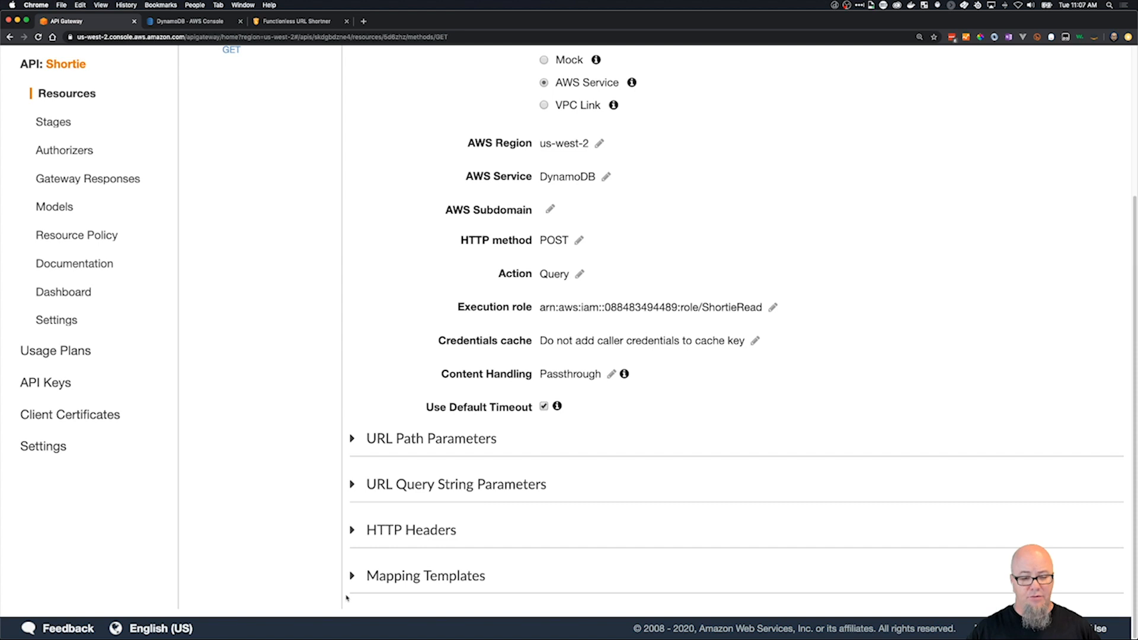
{"action": "left_click", "coordinate": [354, 576]}
{"action": "scroll", "coordinate": [415, 533], "scroll_direction": "down", "scroll_amount": 3}
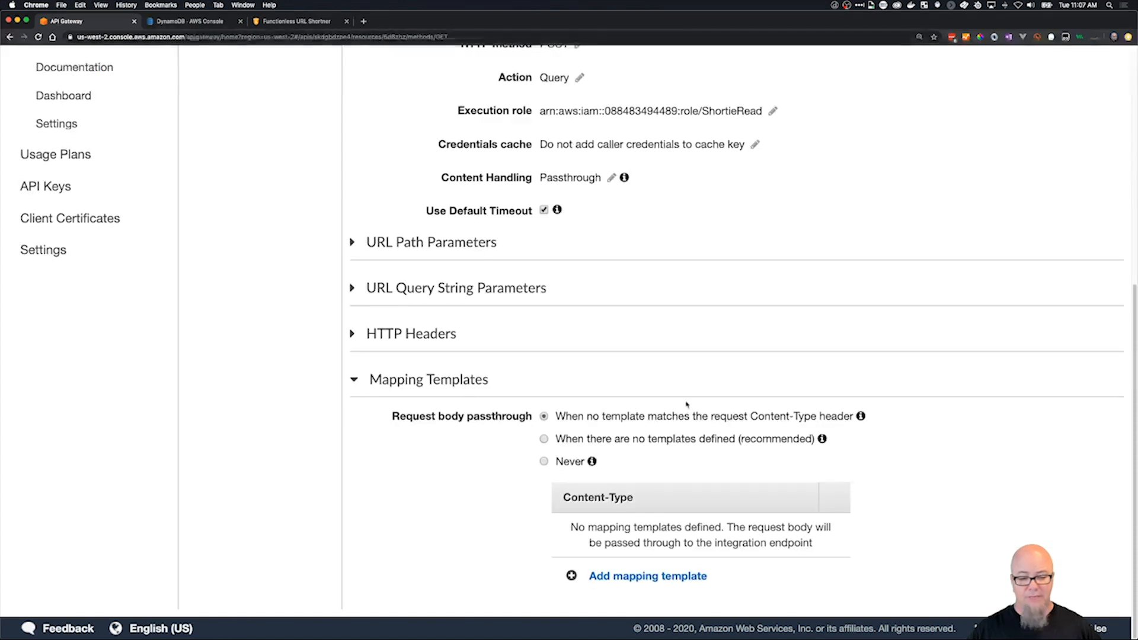
{"action": "left_click", "coordinate": [648, 576]}
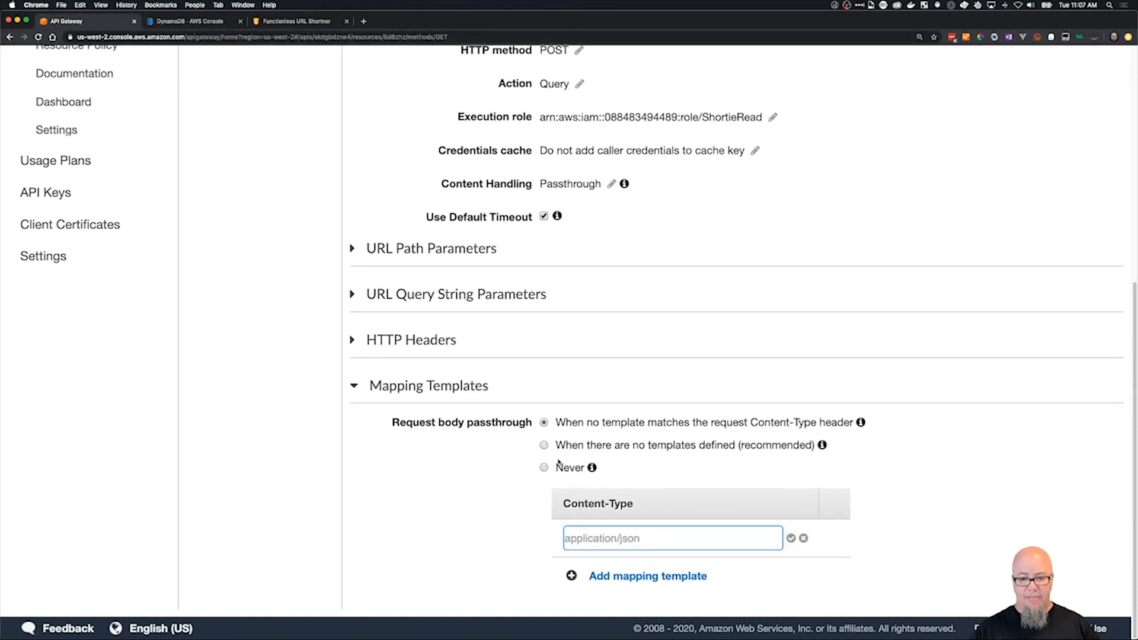
{"action": "left_click", "coordinate": [544, 446]}
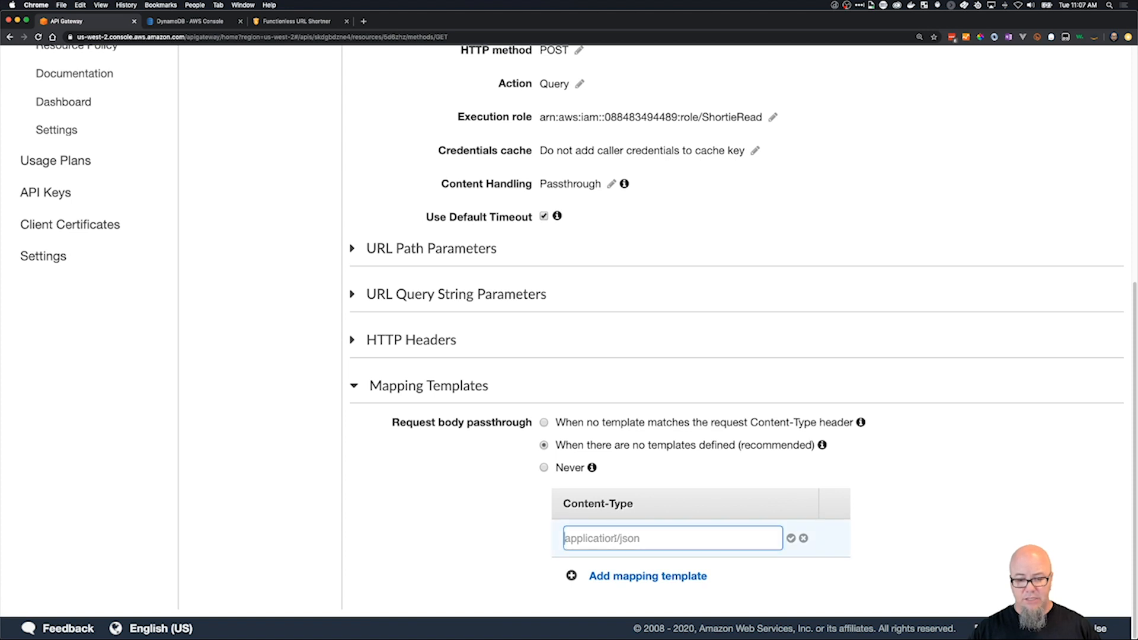
{"action": "type", "text": "applicat"}
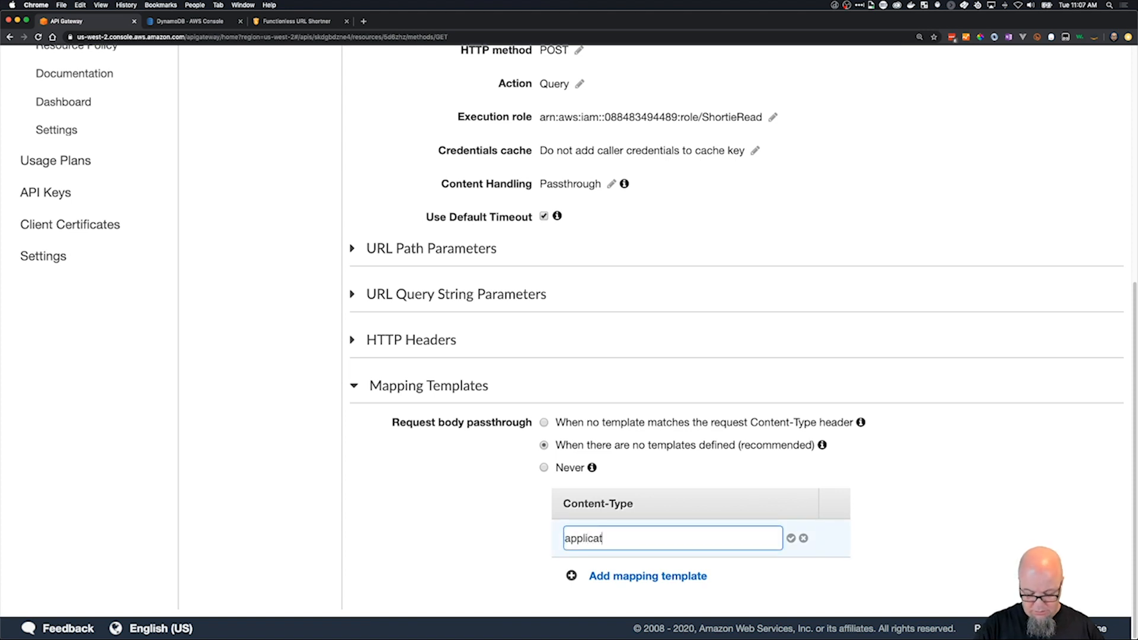
{"action": "type", "text": "ion/json"}
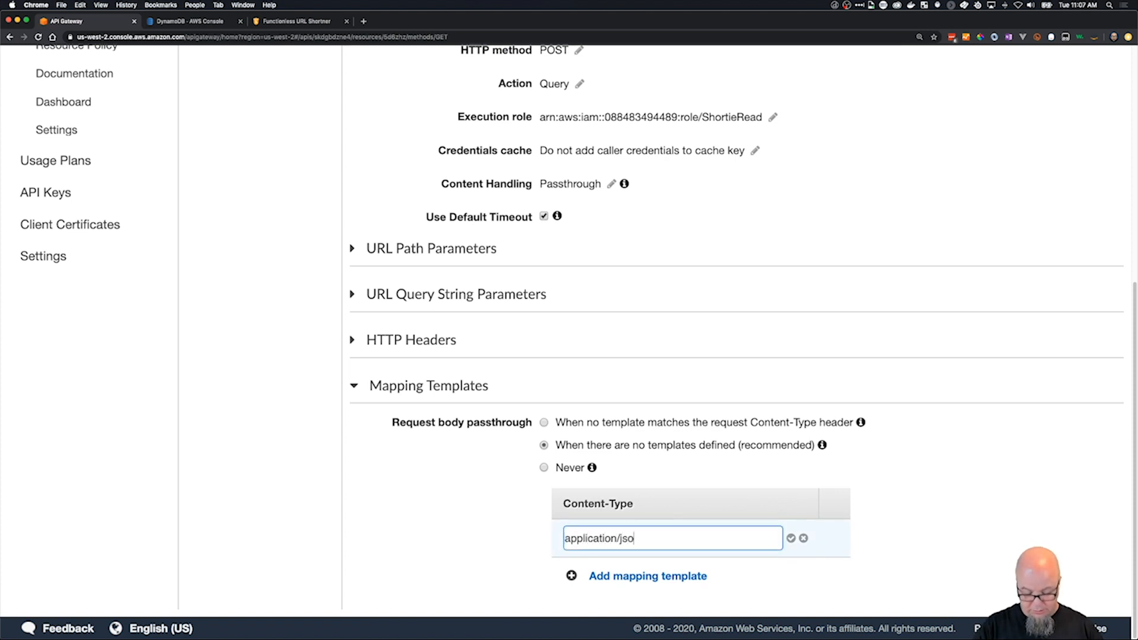
{"action": "key", "text": "Return"}
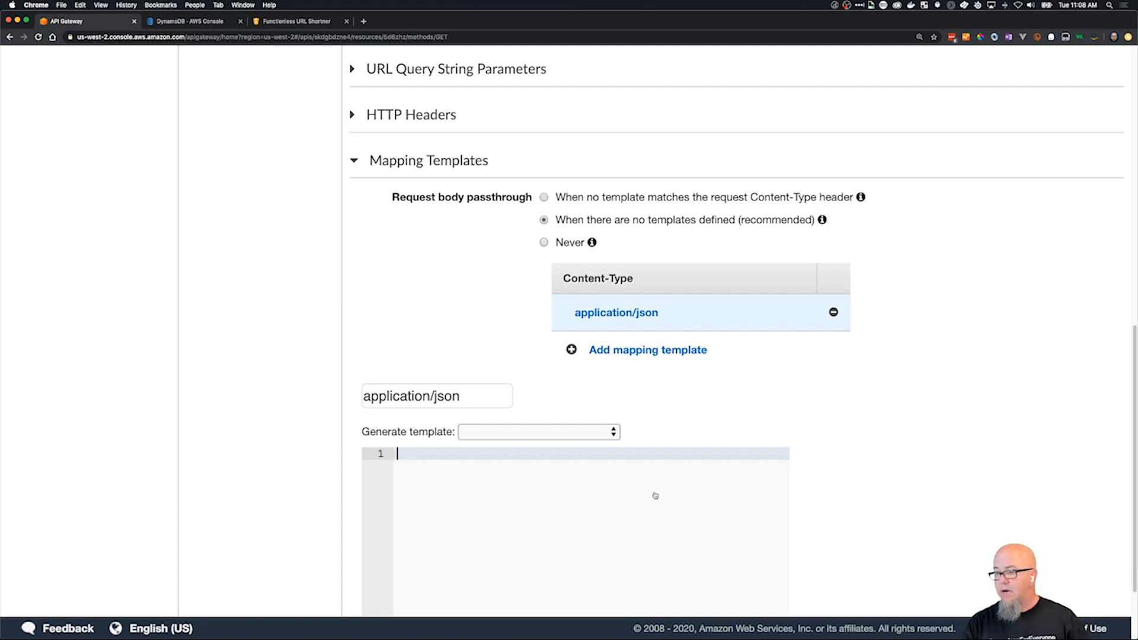
Switch to VS Code and open get-request.json in the templates/app folder, collapsing its linkId subfolder.
{"action": "key", "text": "super+Tab"}
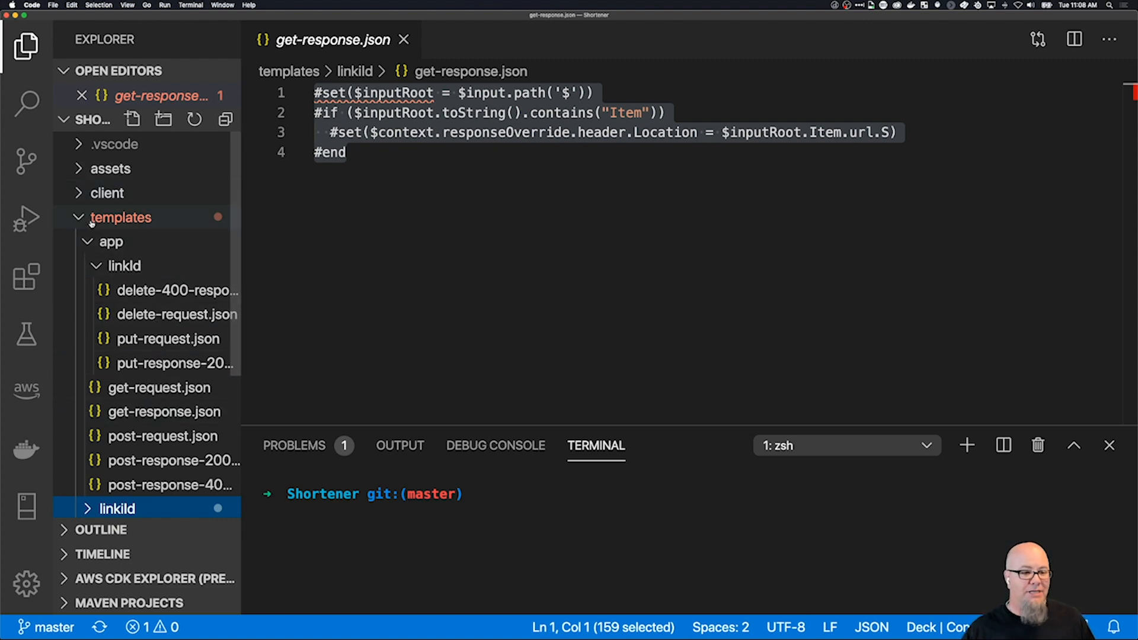
{"action": "scroll", "coordinate": [116, 314], "scroll_direction": "down", "scroll_amount": 5}
{"action": "scroll", "coordinate": [122, 304], "scroll_direction": "up", "scroll_amount": 5}
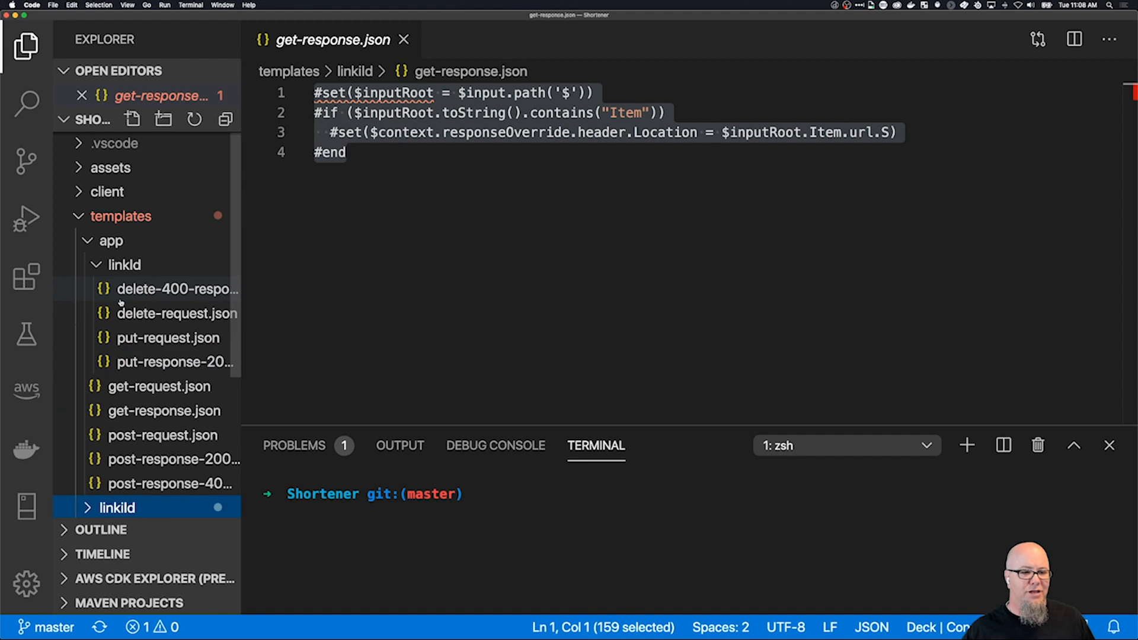
{"action": "left_click", "coordinate": [96, 265]}
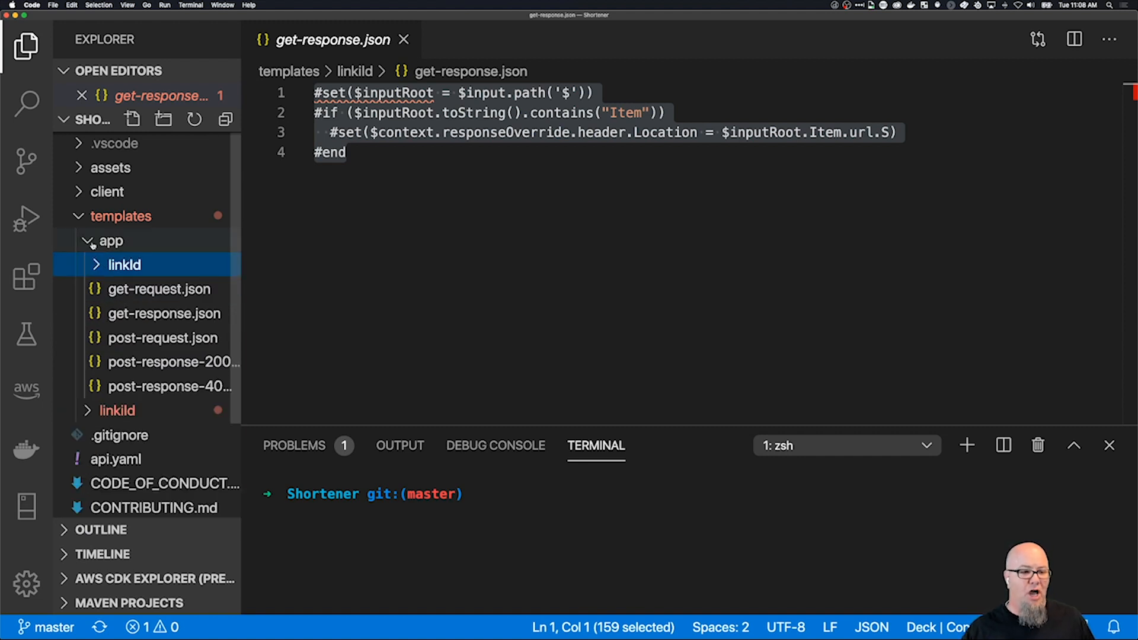
{"action": "left_click", "coordinate": [87, 242]}
{"action": "left_click", "coordinate": [88, 242]}
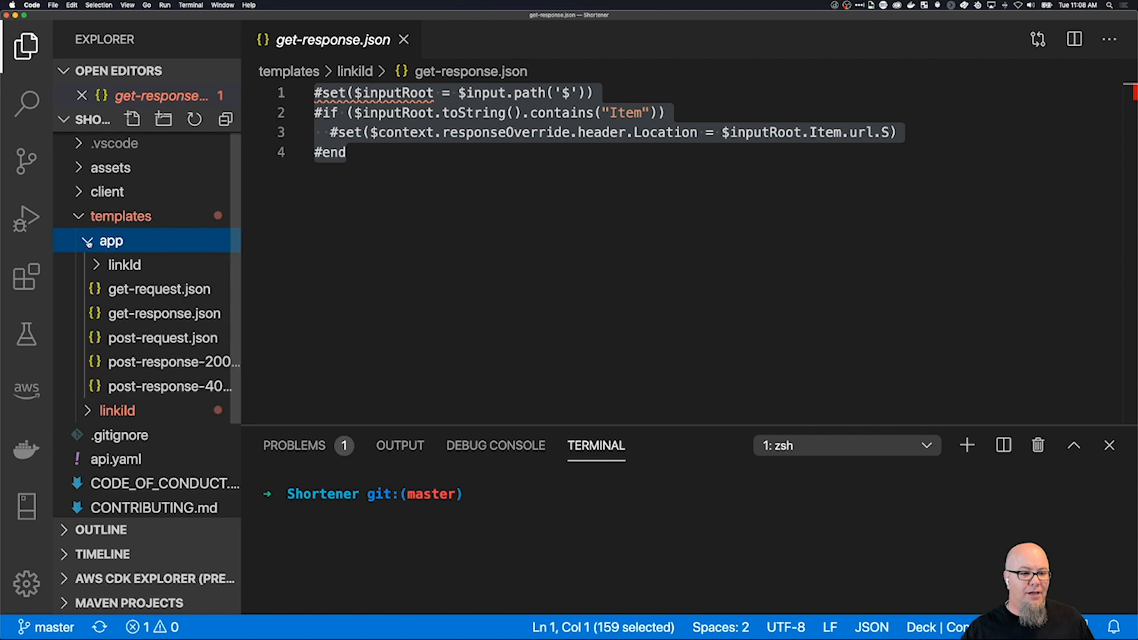
{"action": "left_click", "coordinate": [136, 292]}
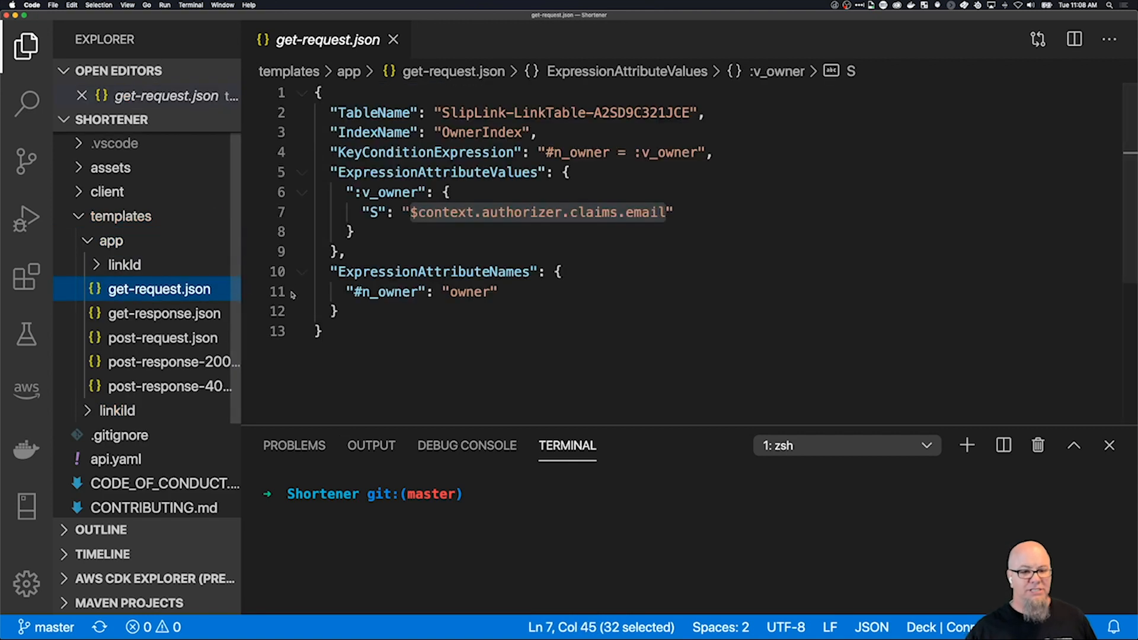
Copy the entire contents of get-request.json into the application/json mapping template in API Gateway in Chrome.
{"action": "left_click_drag", "start_coordinate": [343, 332], "coordinate": [289, 92]}
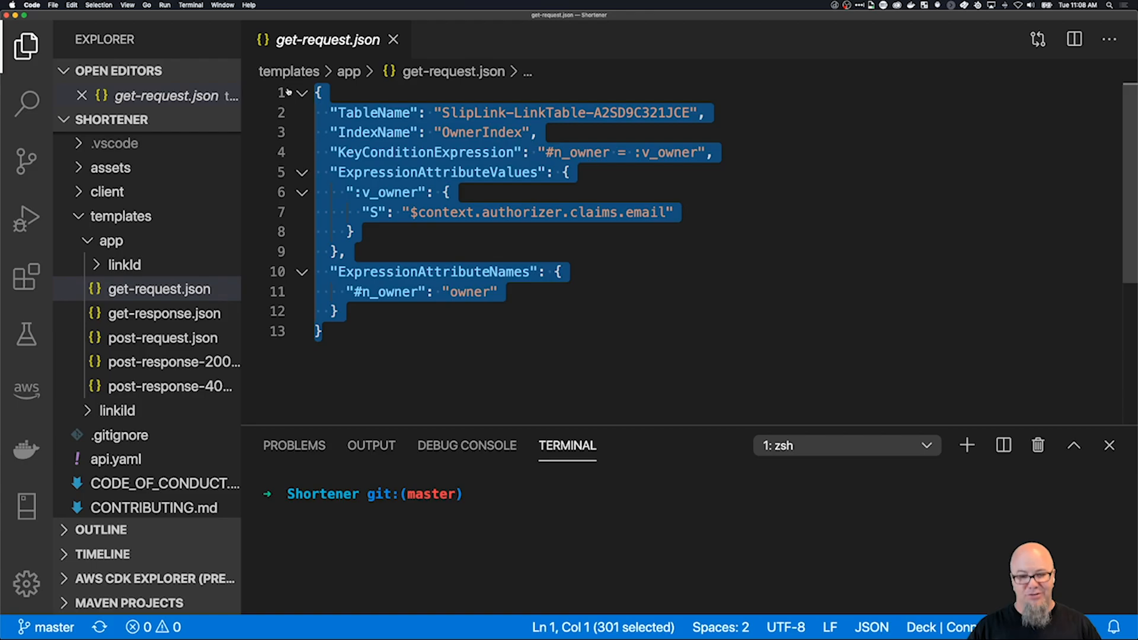
{"action": "key", "text": "super+Tab"}
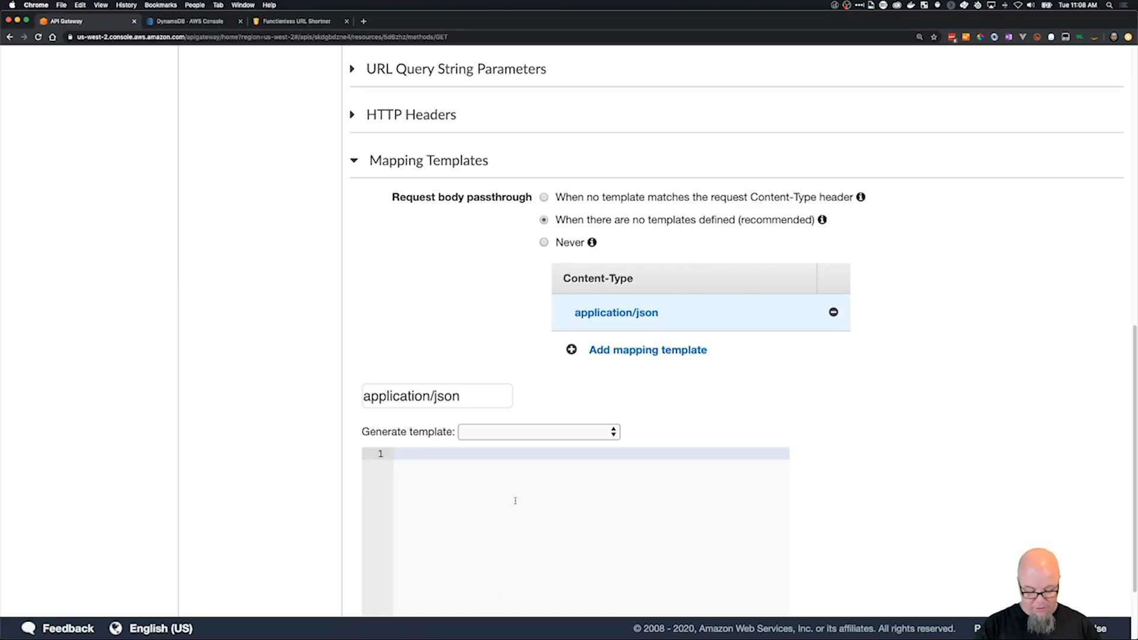
{"action": "key", "text": "super+v"}
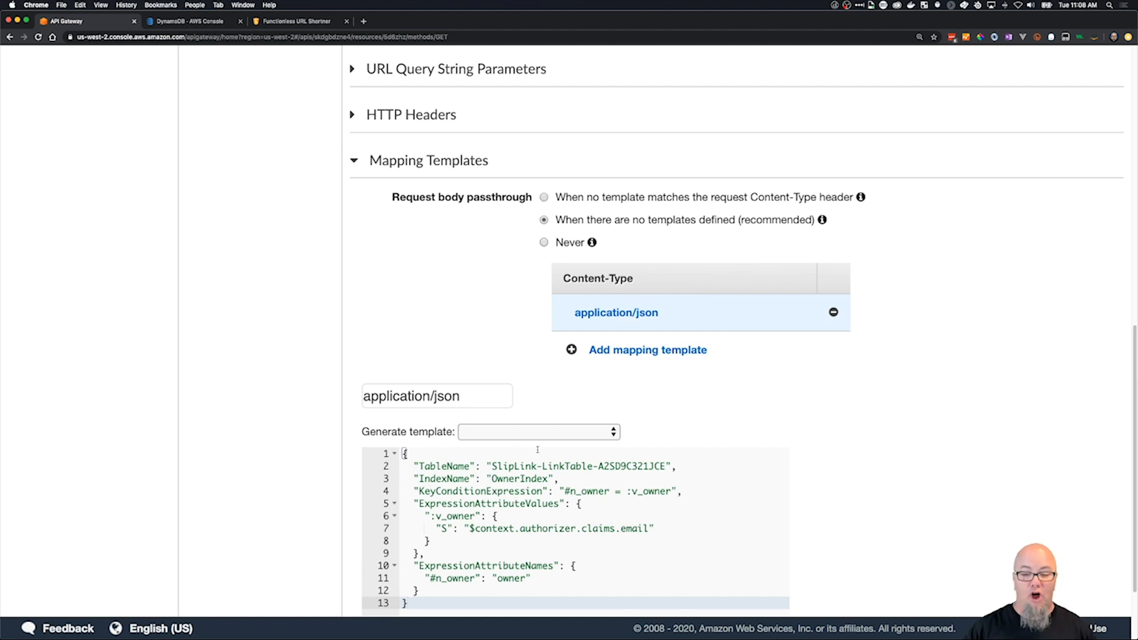
Replace the TableName value in the mapping template with "Shortie".
{"action": "scroll", "coordinate": [850, 455], "scroll_direction": "down", "scroll_amount": 2}
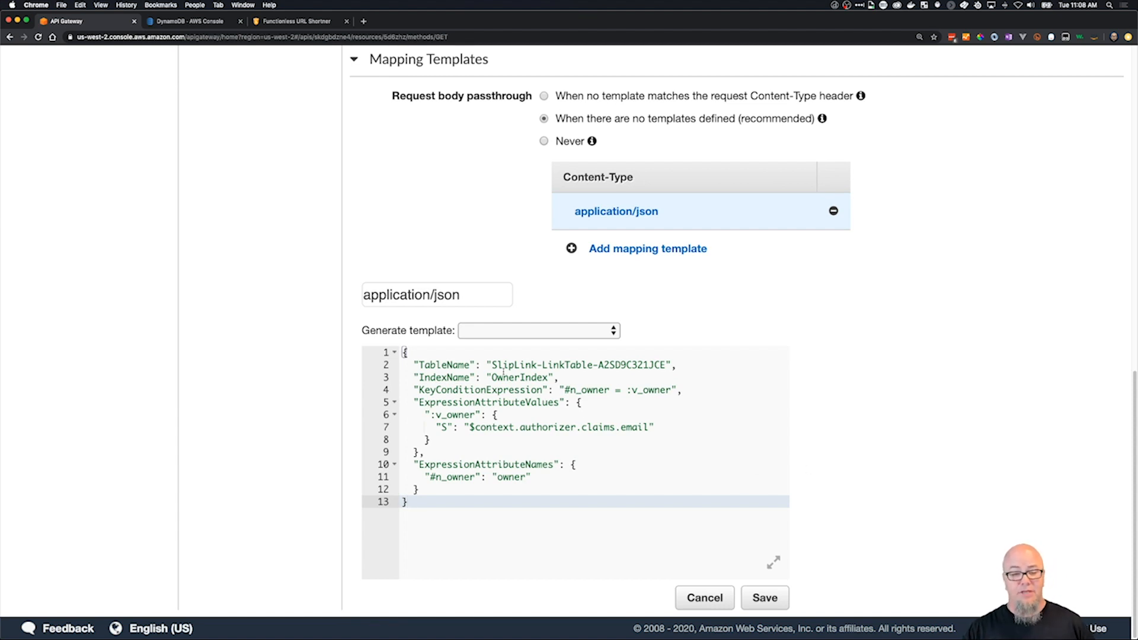
{"action": "left_click_drag", "start_coordinate": [492, 365], "coordinate": [667, 365]}
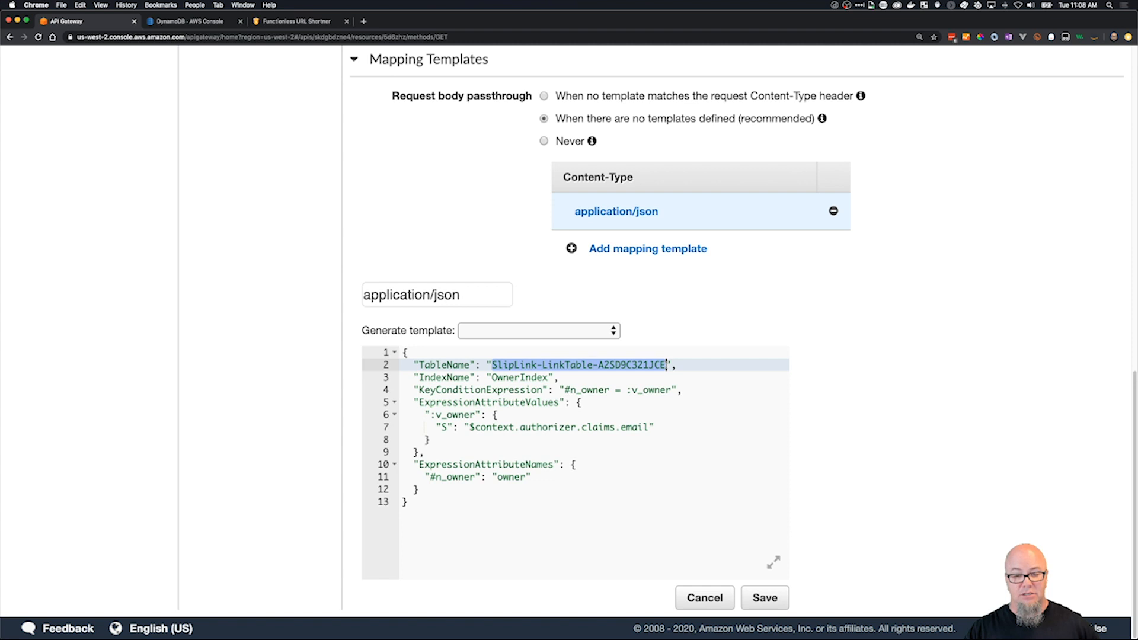
{"action": "type", "text": "Shorti"}
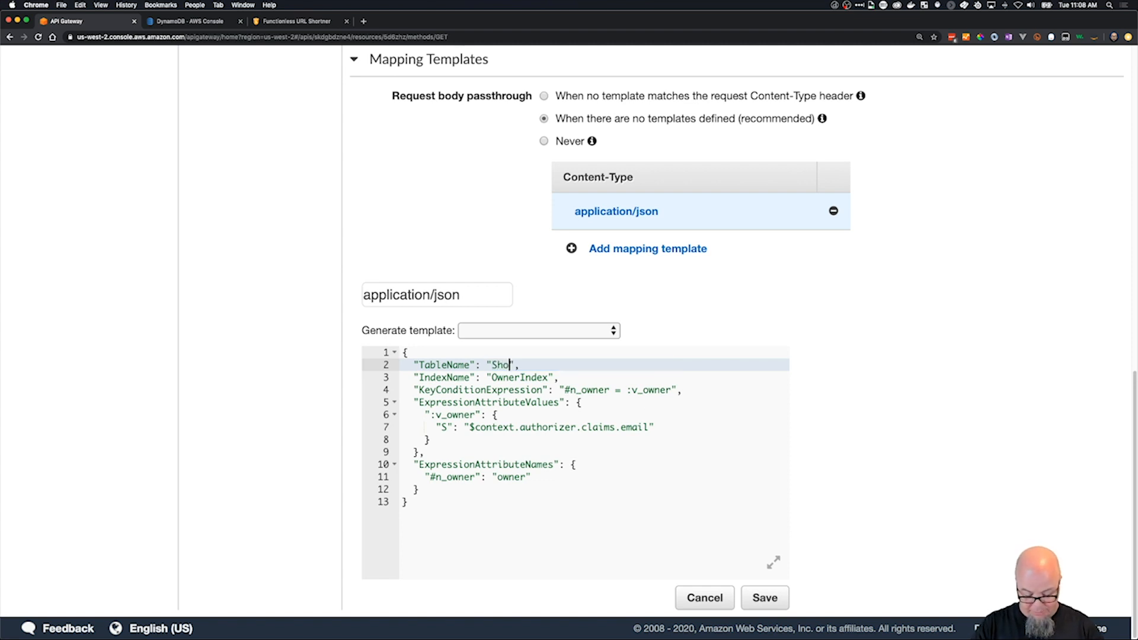
{"action": "type", "text": "e"}
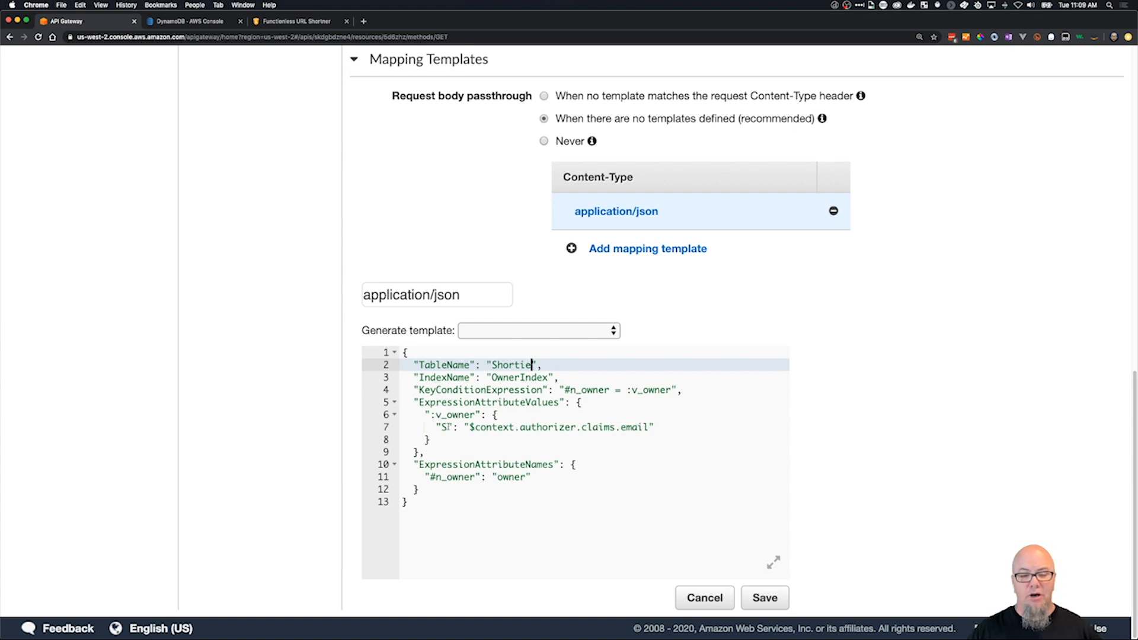
Review the template's owner key condition and email claim, save the mapping template, and return to the GET method's execution overview.
{"action": "left_click_drag", "start_coordinate": [468, 427], "coordinate": [649, 426]}
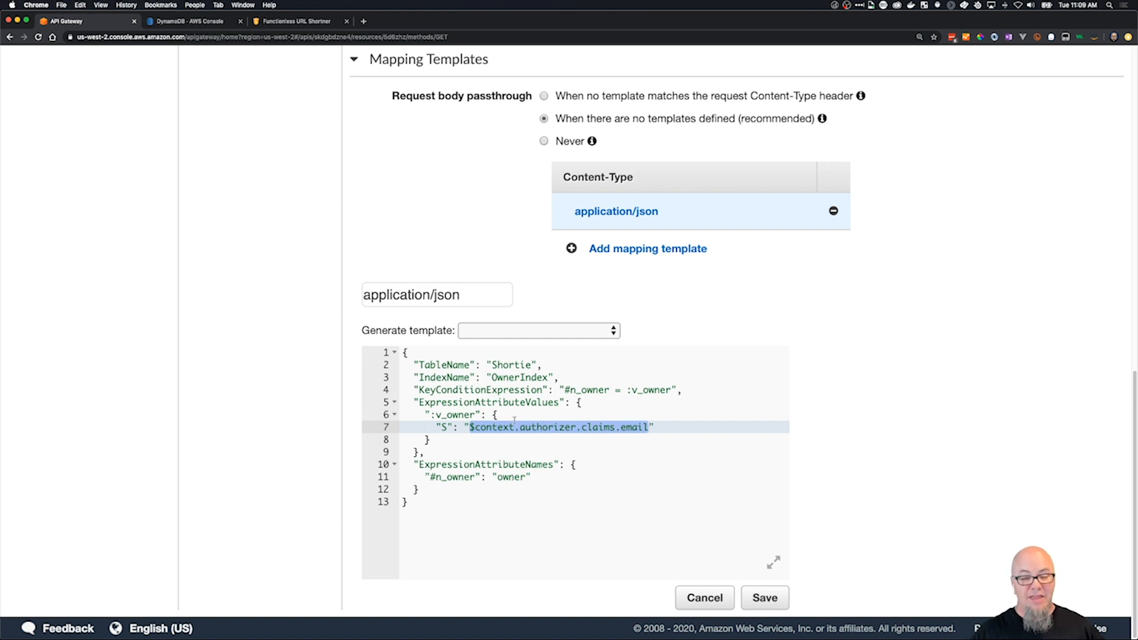
{"action": "left_click_drag", "start_coordinate": [496, 477], "coordinate": [526, 477]}
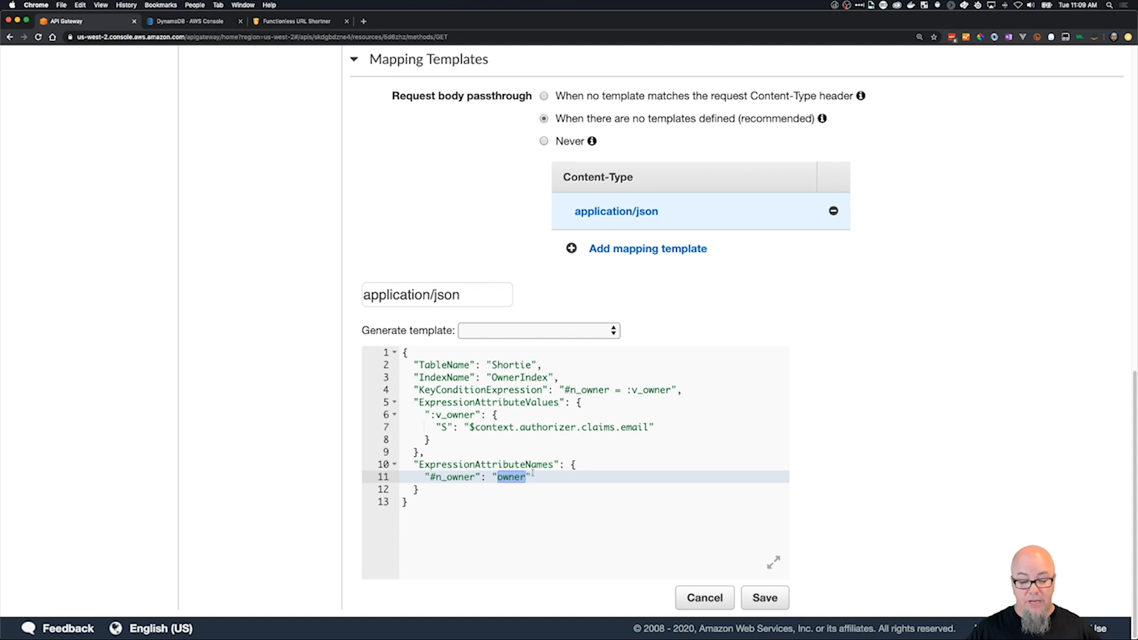
{"action": "left_click_drag", "start_coordinate": [565, 389], "coordinate": [589, 390]}
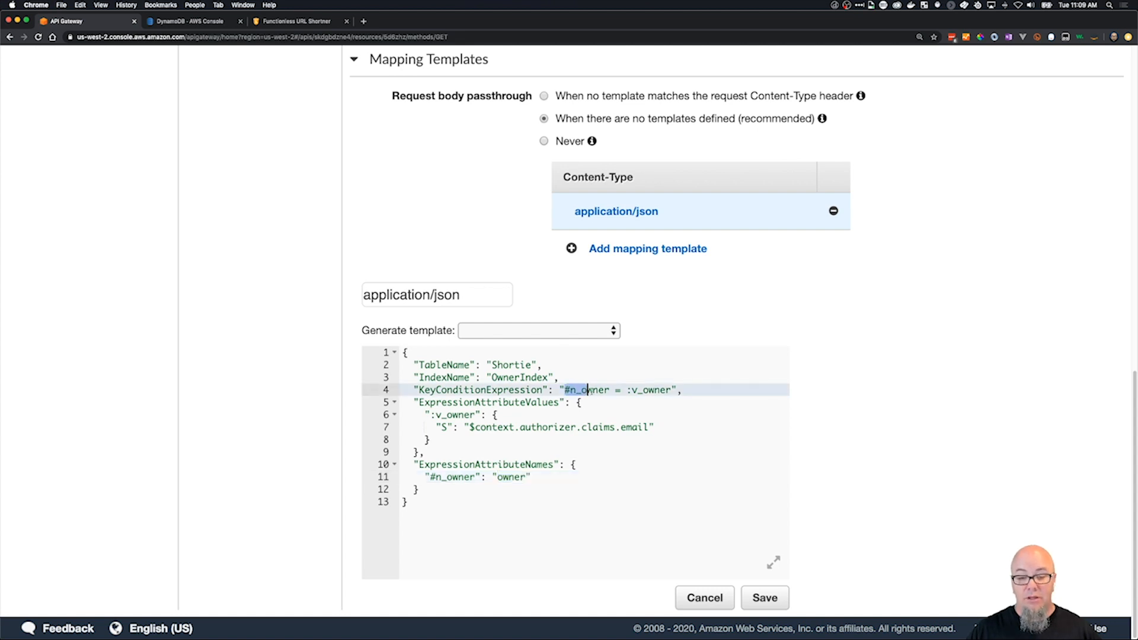
{"action": "left_click_drag", "start_coordinate": [468, 429], "coordinate": [645, 430]}
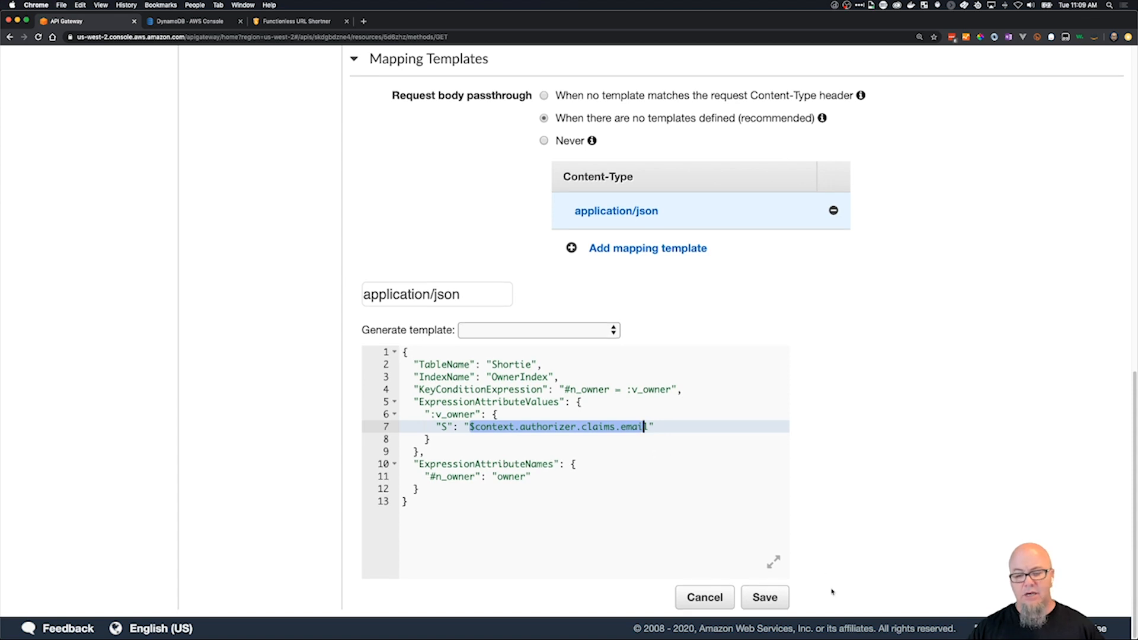
{"action": "left_click", "coordinate": [766, 600]}
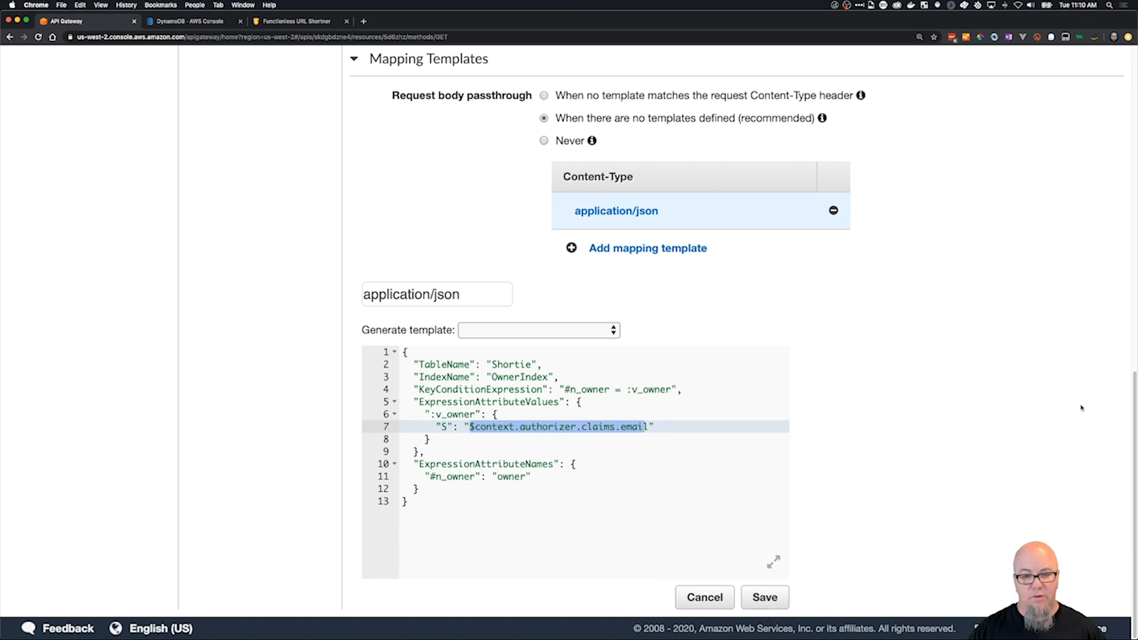
{"action": "scroll", "coordinate": [1081, 406], "scroll_direction": "up", "scroll_amount": 10}
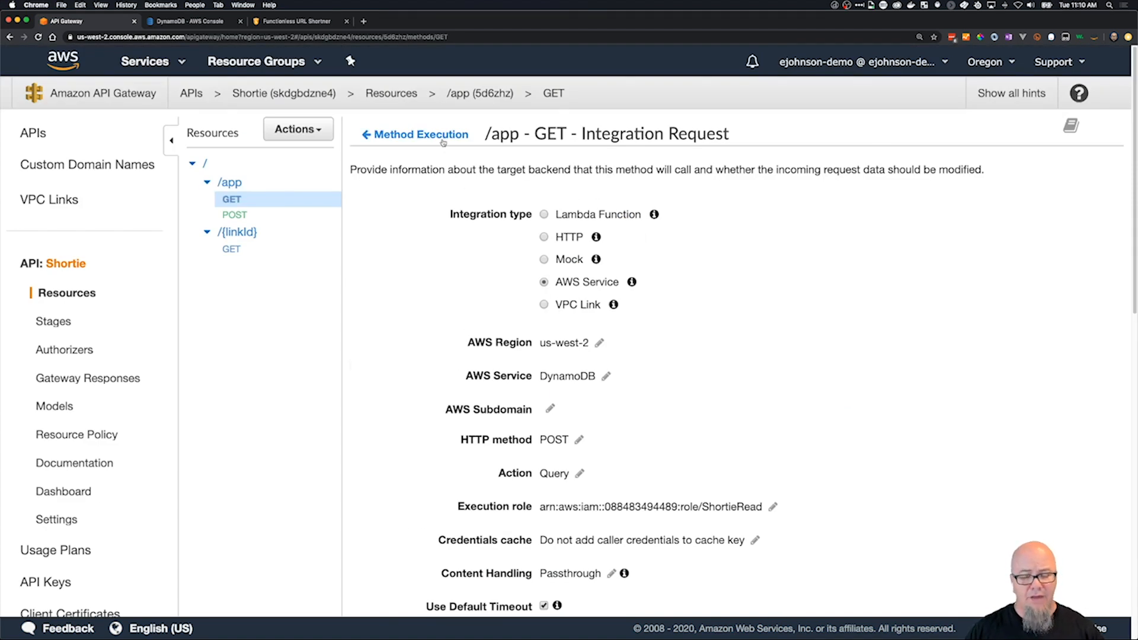
{"action": "left_click", "coordinate": [419, 134]}
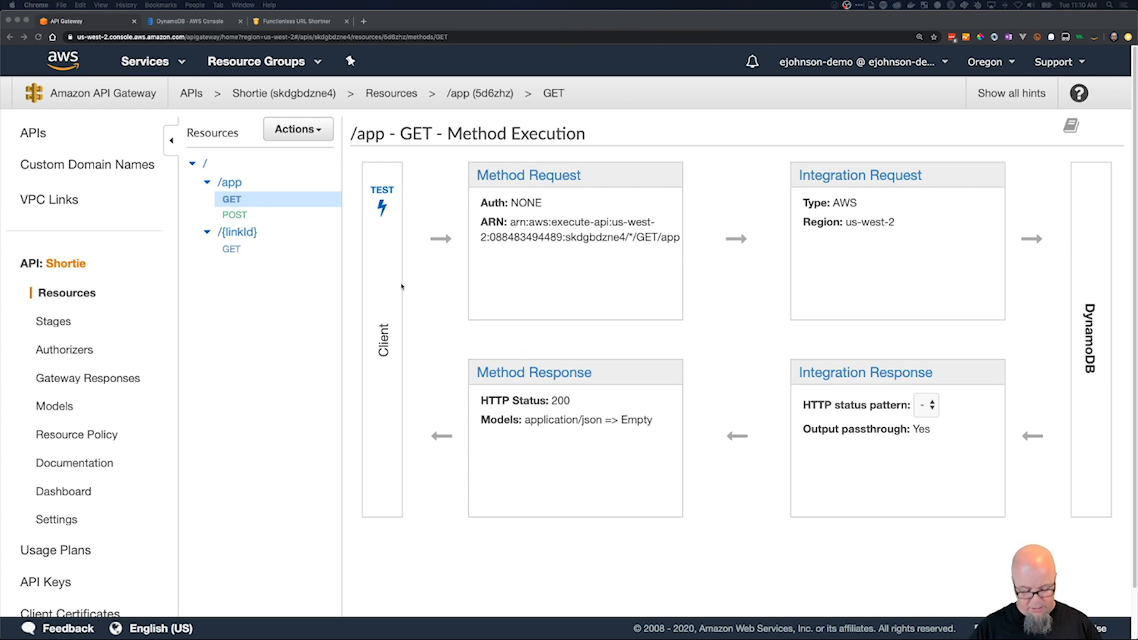
Switch to Postman and duplicate the POST request for /Prod/app, keeping the copy open.
{"action": "key", "text": "super+Tab"}
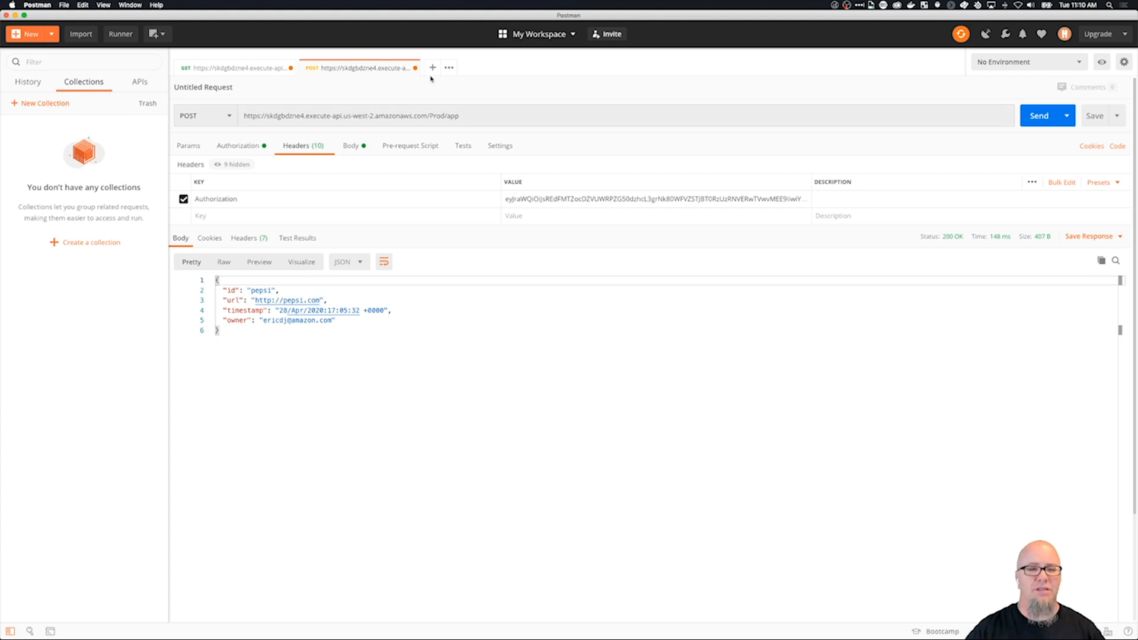
{"action": "right_click", "coordinate": [397, 67]}
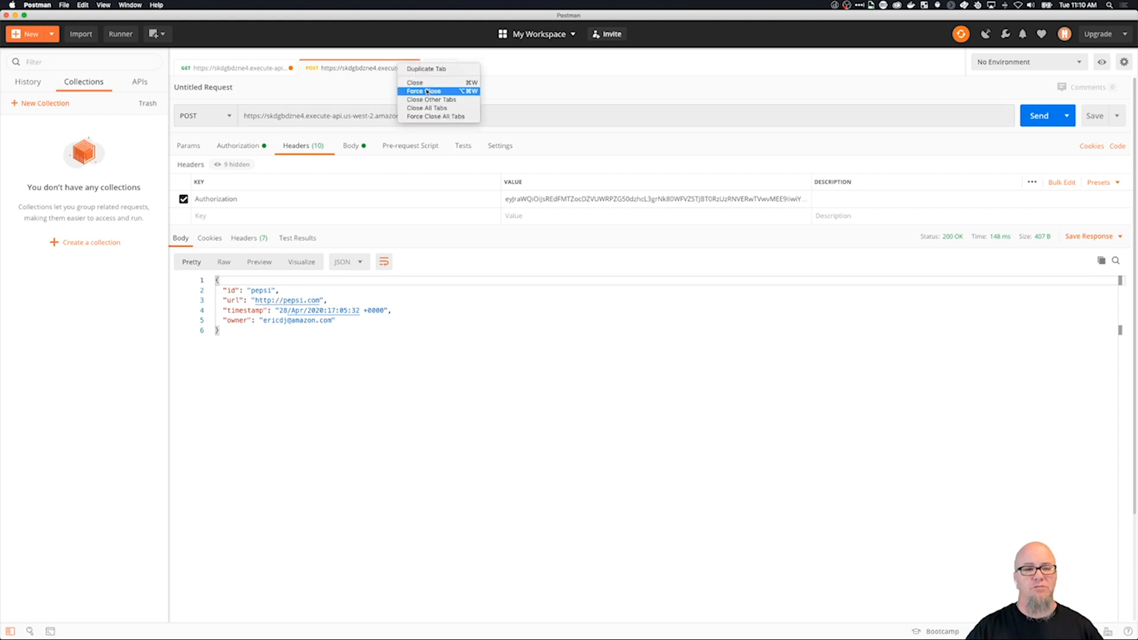
{"action": "left_click", "coordinate": [427, 70]}
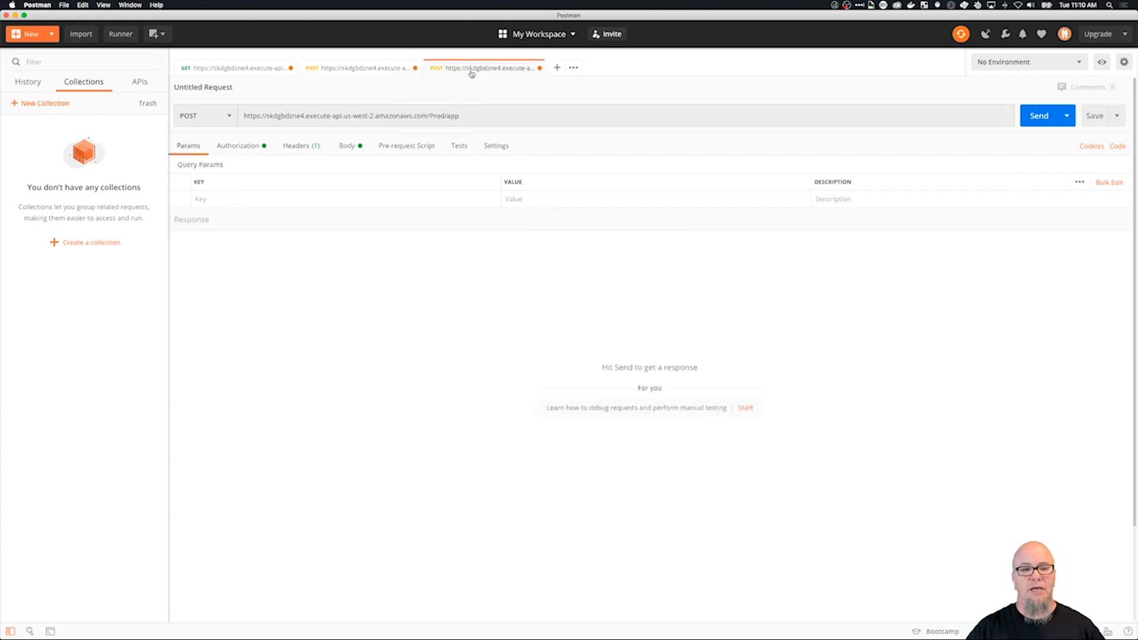
{"action": "left_click", "coordinate": [539, 68]}
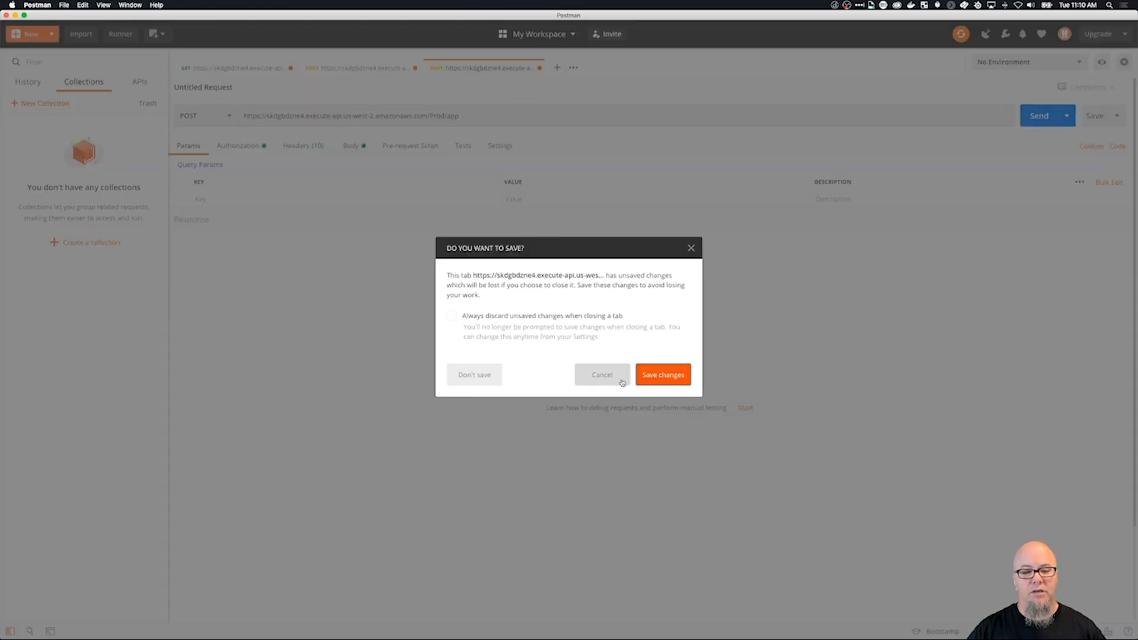
{"action": "left_click", "coordinate": [603, 375]}
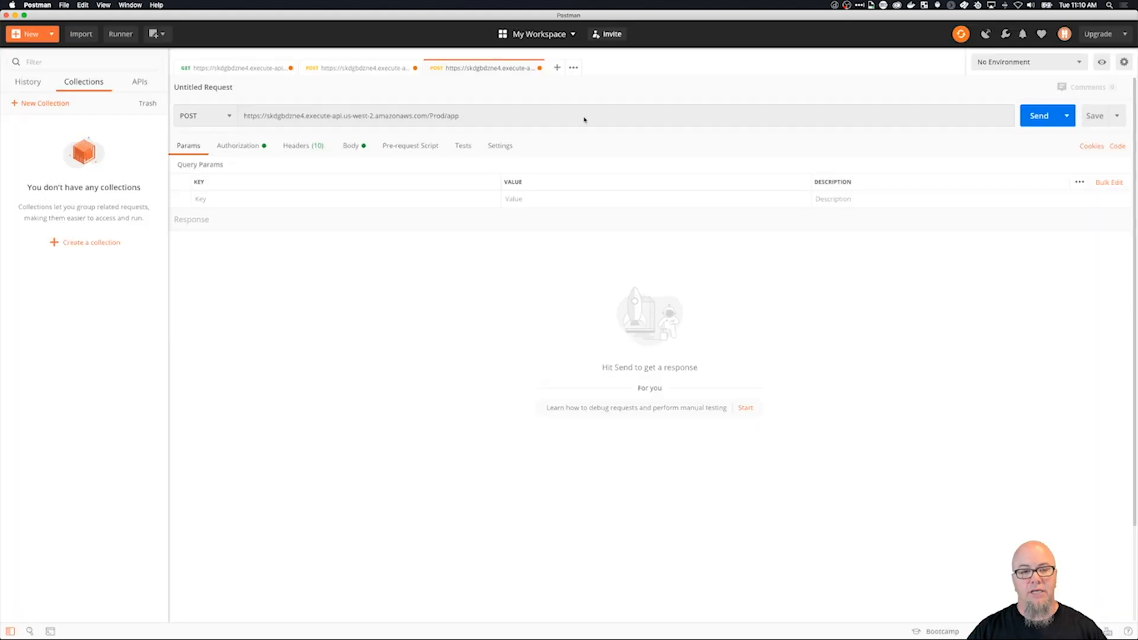
Change the duplicated /Prod/app request's method to GET and show its headers.
{"action": "left_click", "coordinate": [464, 117]}
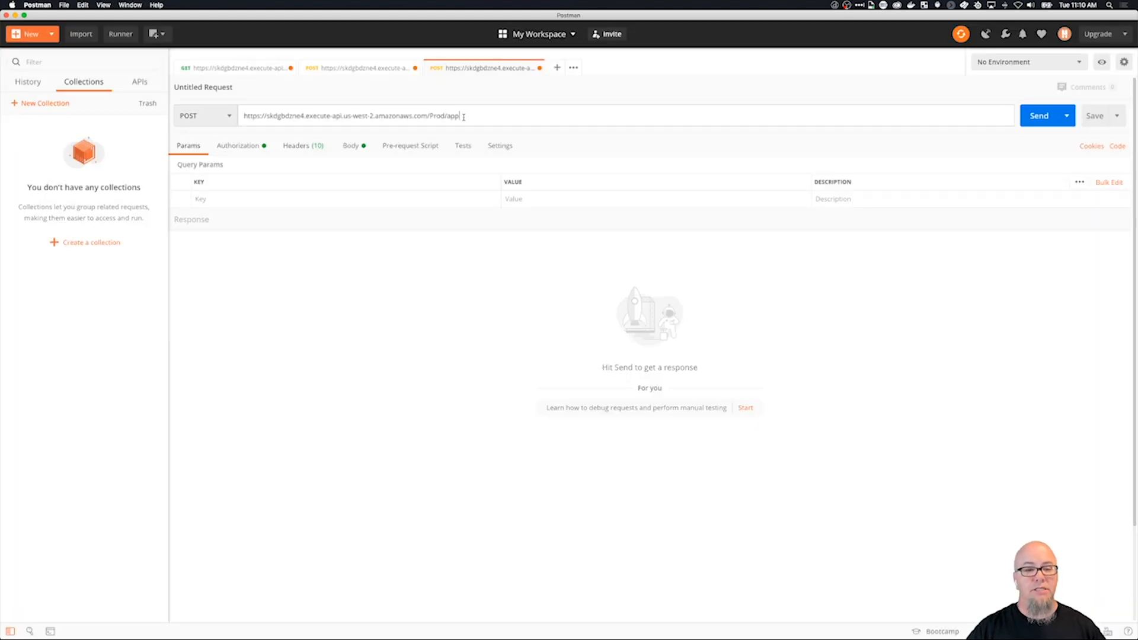
{"action": "left_click", "coordinate": [231, 117]}
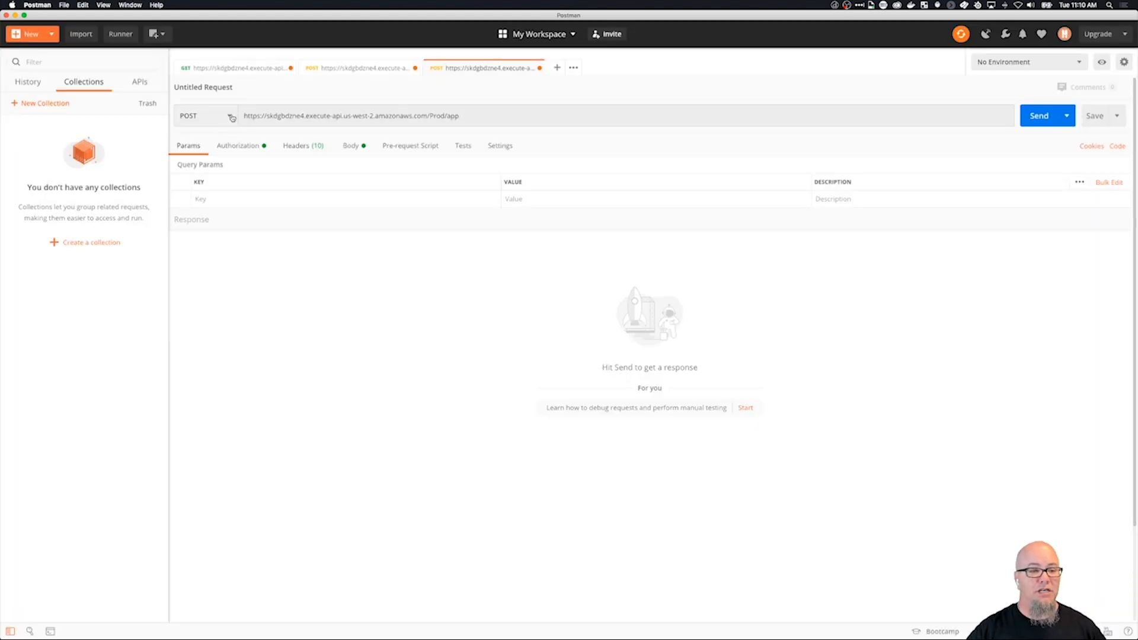
{"action": "left_click", "coordinate": [206, 140]}
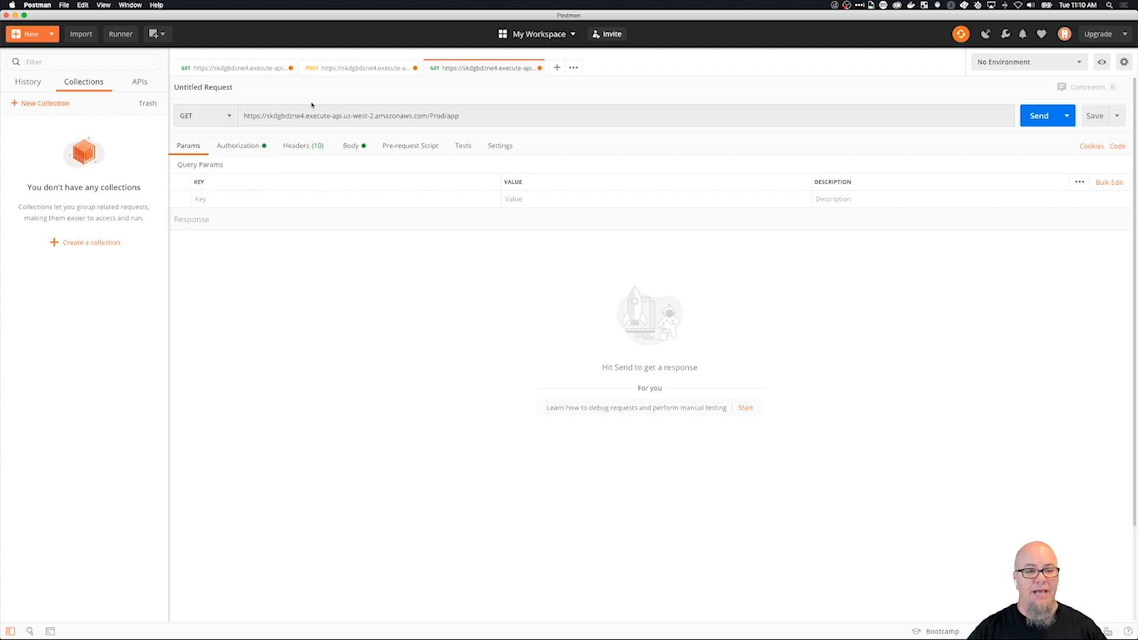
{"action": "left_click", "coordinate": [303, 149]}
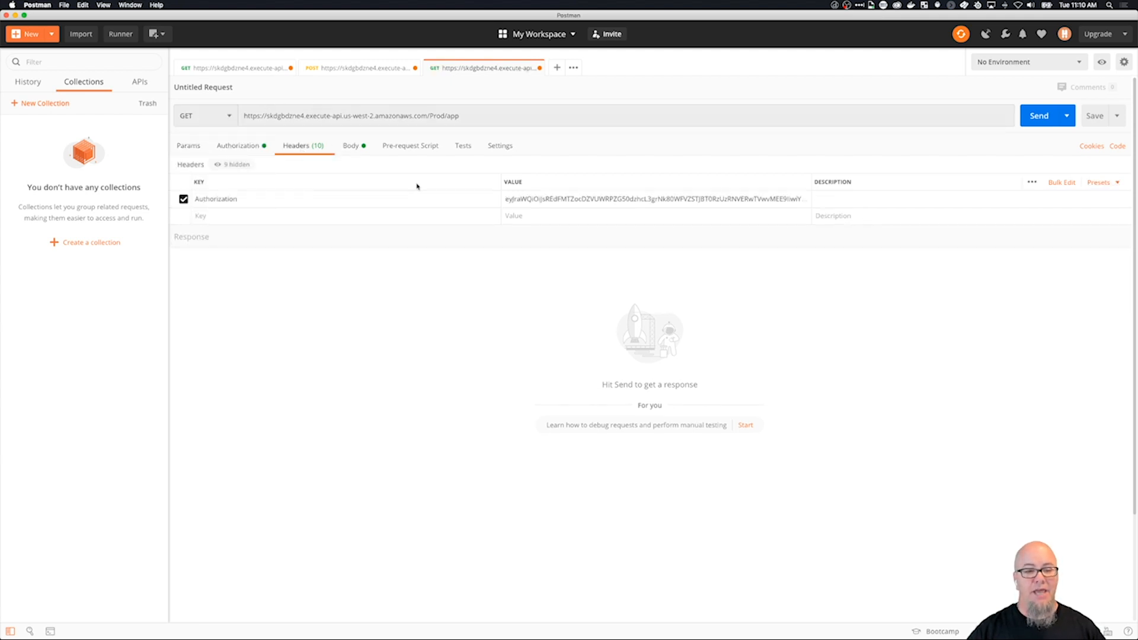
Send the GET request, switch to API Gateway in Chrome, and deploy the Shortie API to the Prod stage.
{"action": "left_click", "coordinate": [1039, 117]}
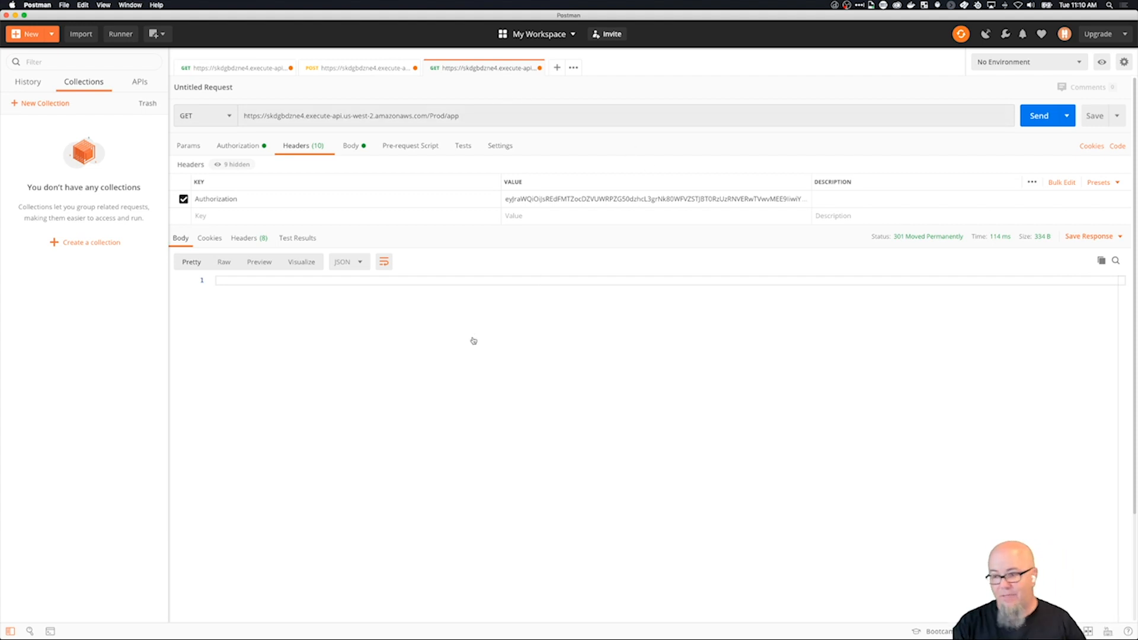
{"action": "key", "text": "super+Tab"}
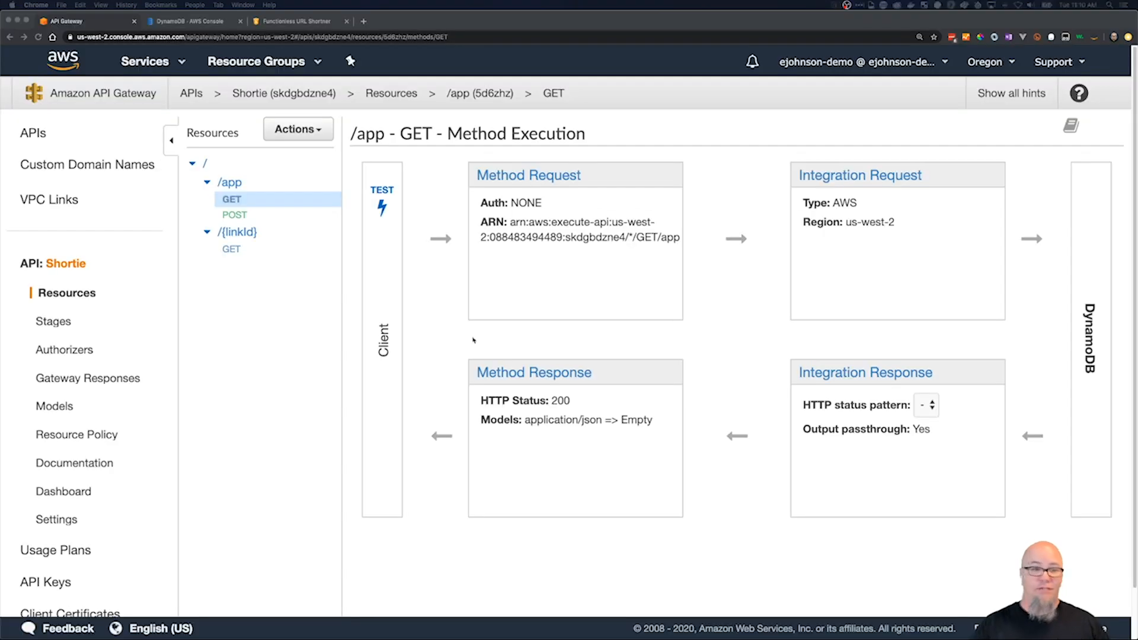
{"action": "left_click", "coordinate": [298, 129]}
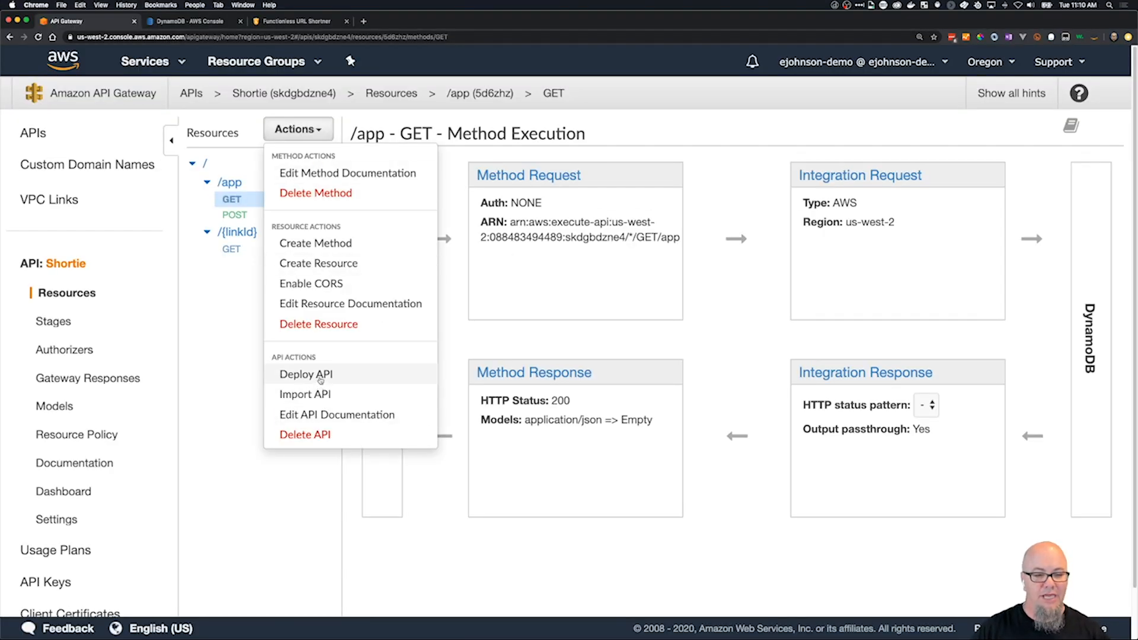
{"action": "left_click", "coordinate": [322, 374]}
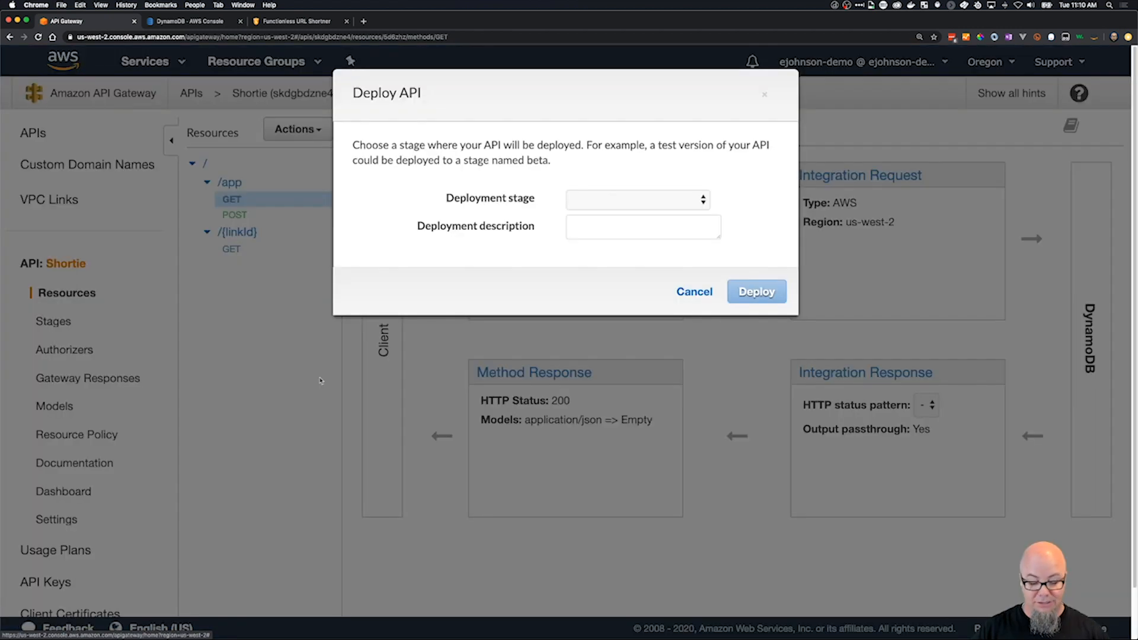
{"action": "left_click", "coordinate": [675, 200]}
{"action": "left_click", "coordinate": [666, 211]}
{"action": "left_click", "coordinate": [742, 292]}
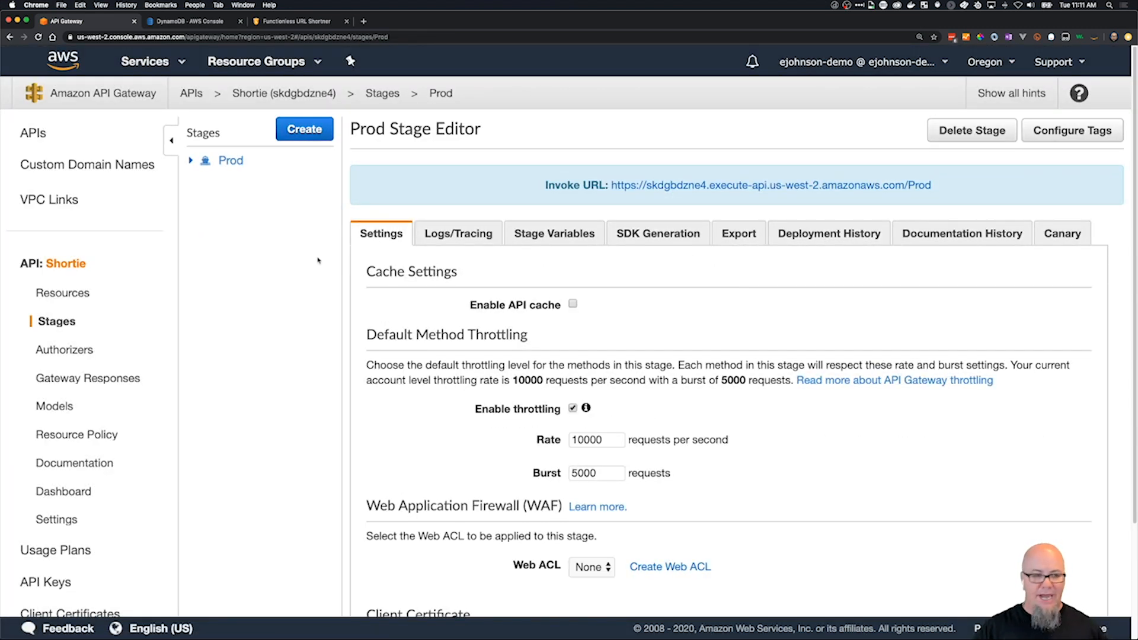
Return to the API's resources and open the GET method under /app.
{"action": "left_click", "coordinate": [72, 295]}
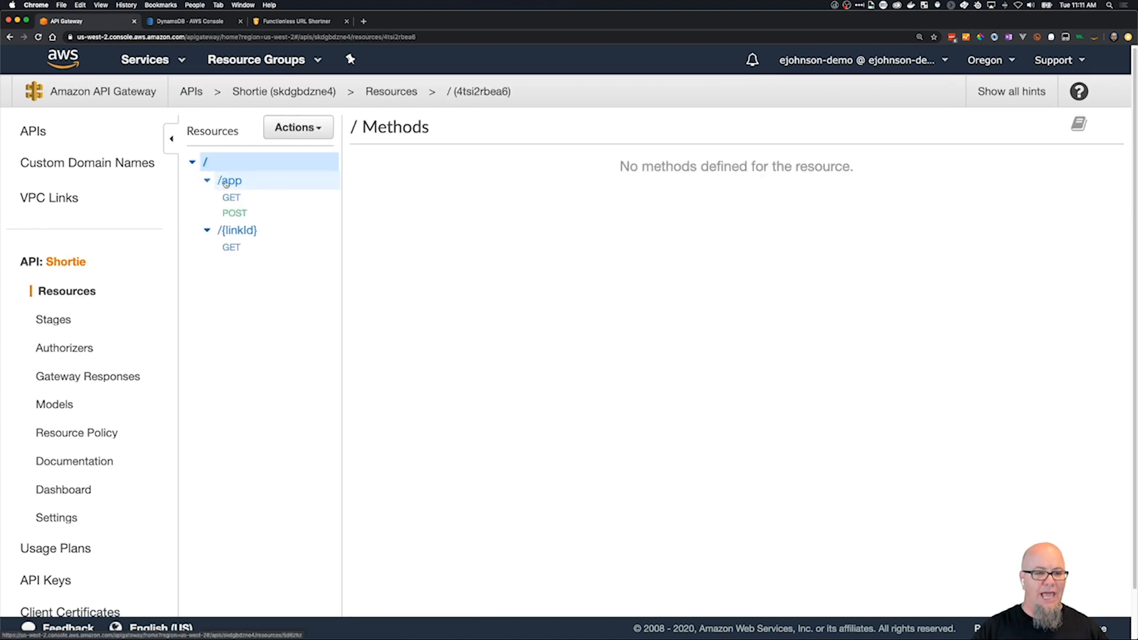
{"action": "left_click", "coordinate": [226, 181]}
{"action": "left_click", "coordinate": [232, 197]}
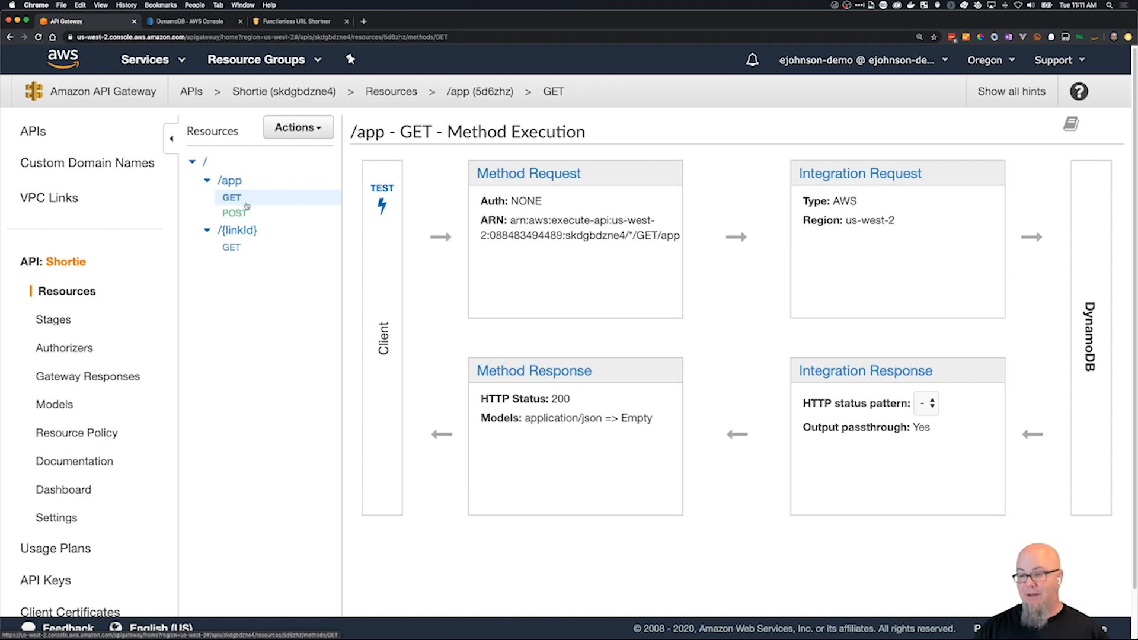
Switch to Postman, resend the GET request to /Prod/app, and read the response body.
{"action": "key", "text": "super+Tab"}
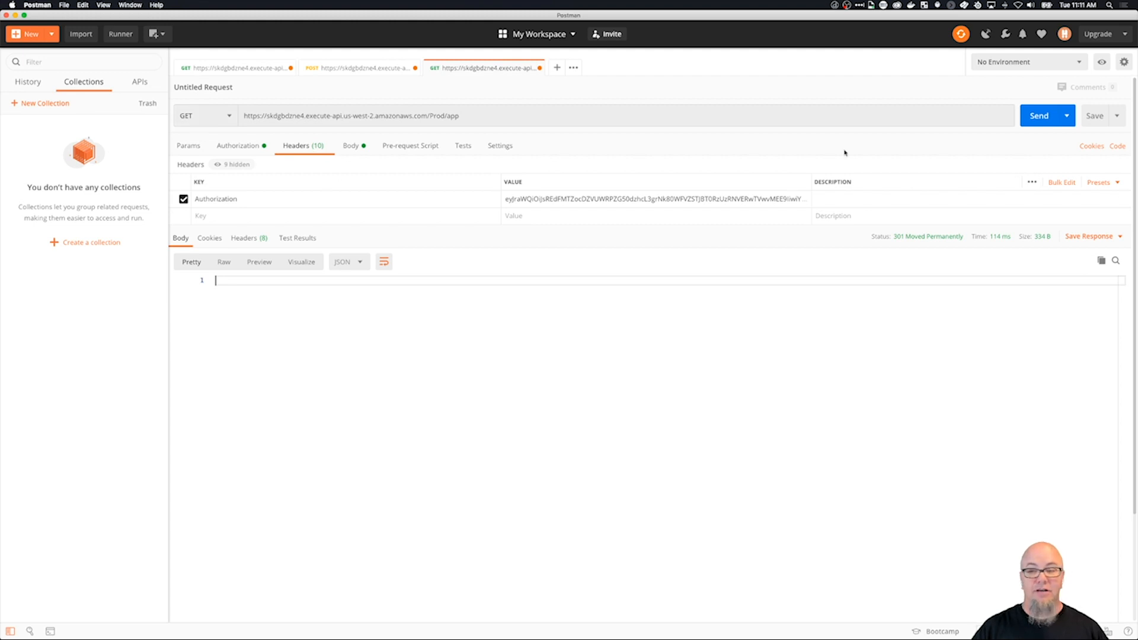
{"action": "left_click", "coordinate": [1040, 117]}
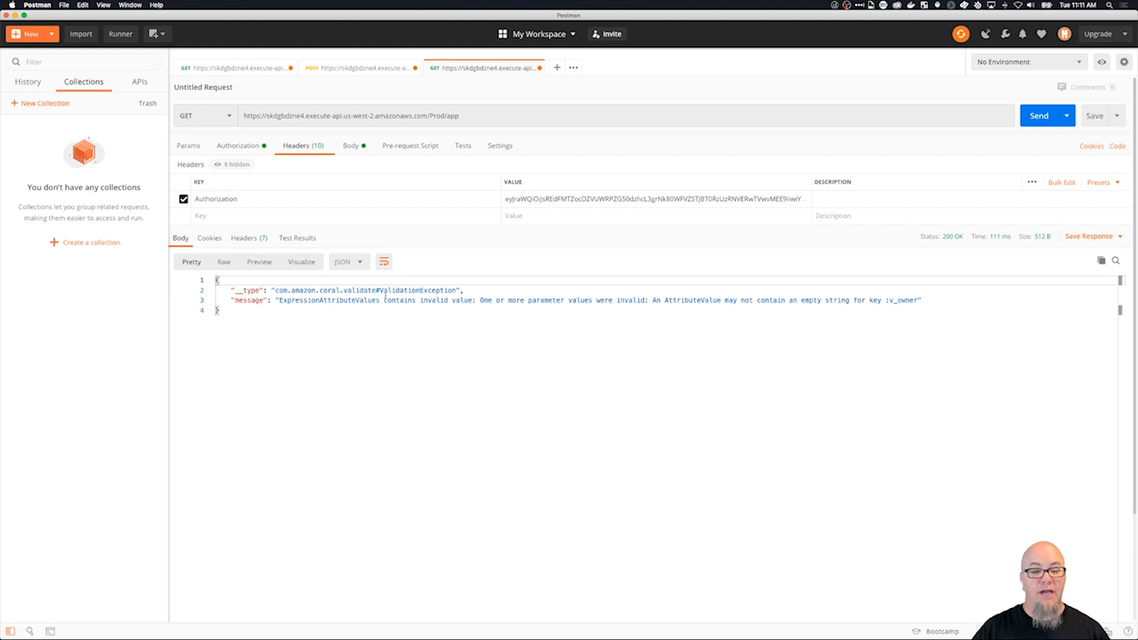
{"action": "scroll", "coordinate": [639, 301], "scroll_direction": "down", "scroll_amount": 1}
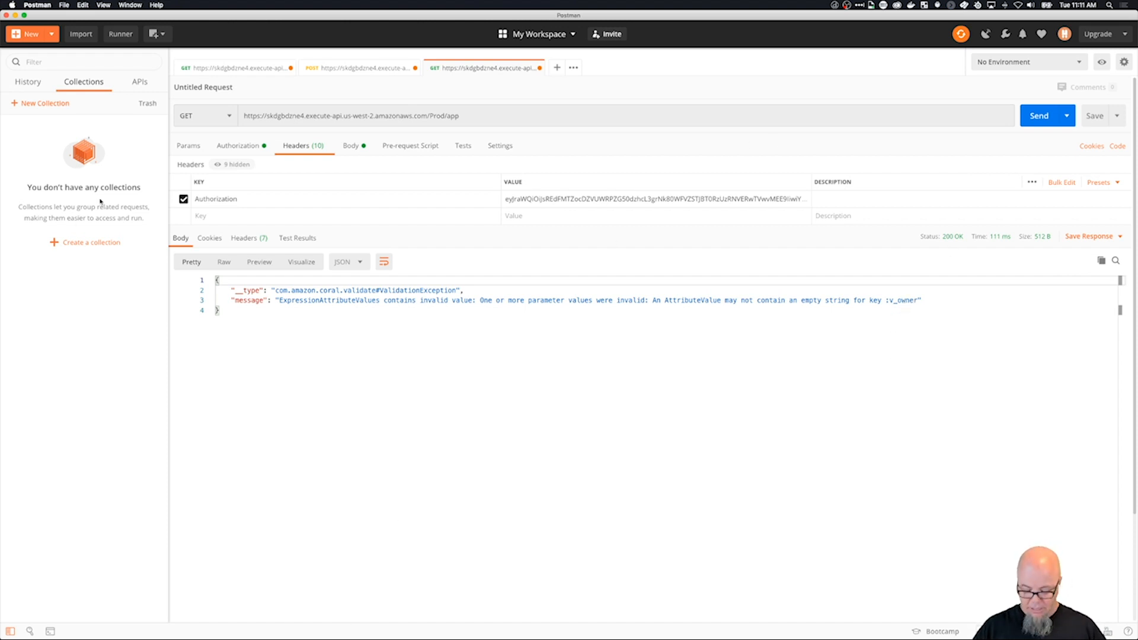
Switch to Chrome and examine the owner value and email claim in the /app GET integration request's application/json mapping template.
{"action": "key", "text": "super+Tab"}
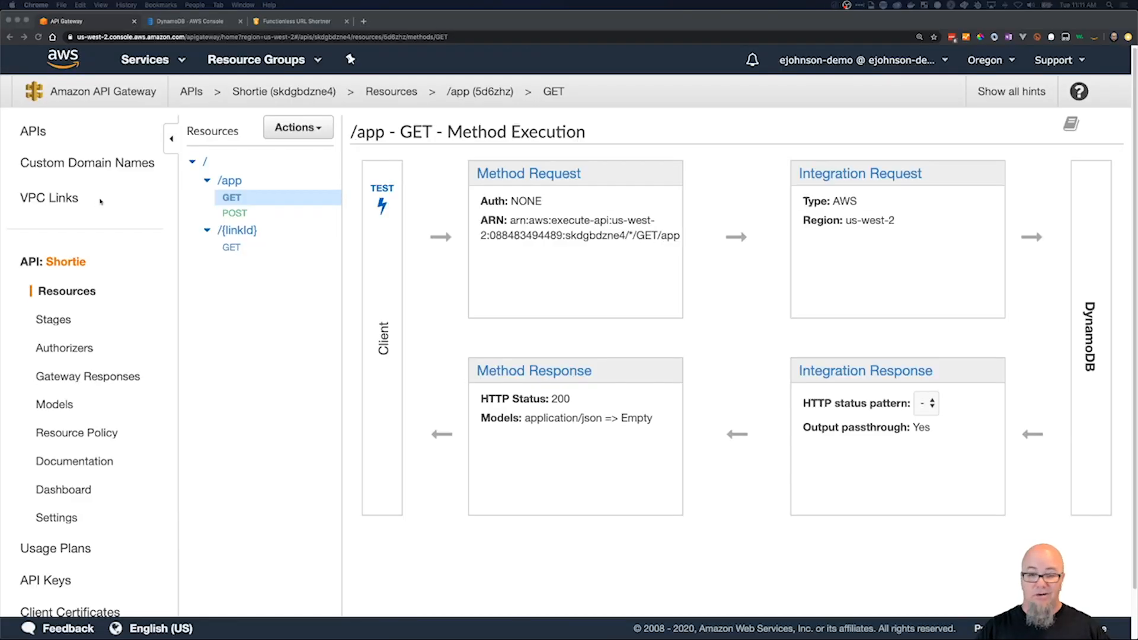
{"action": "scroll", "coordinate": [840, 321], "scroll_direction": "down", "scroll_amount": 1}
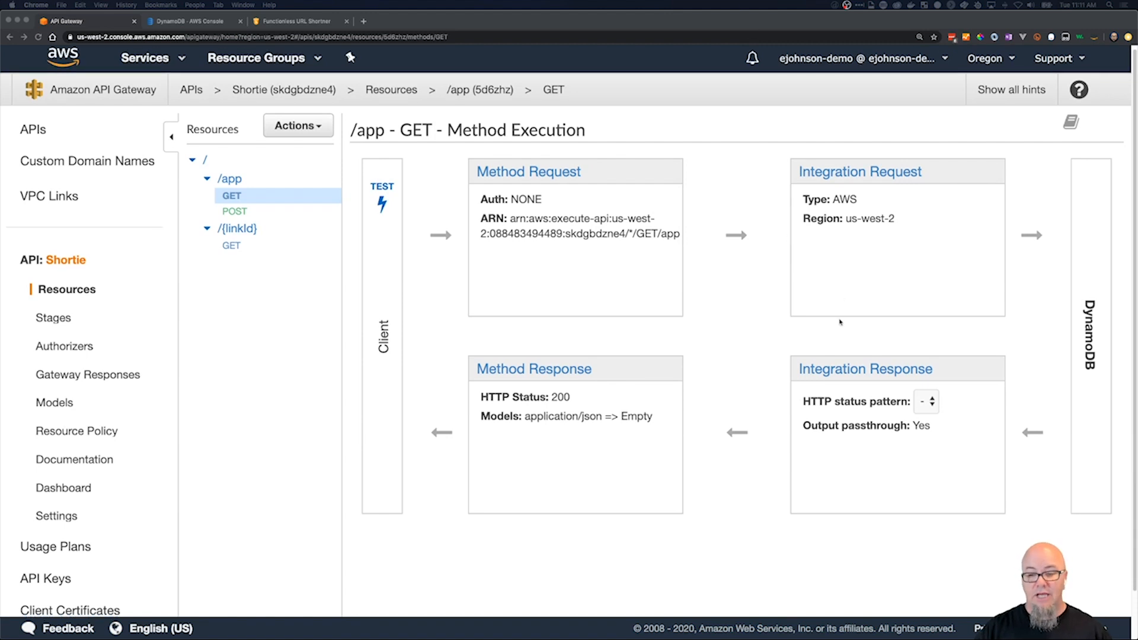
{"action": "left_click", "coordinate": [844, 175]}
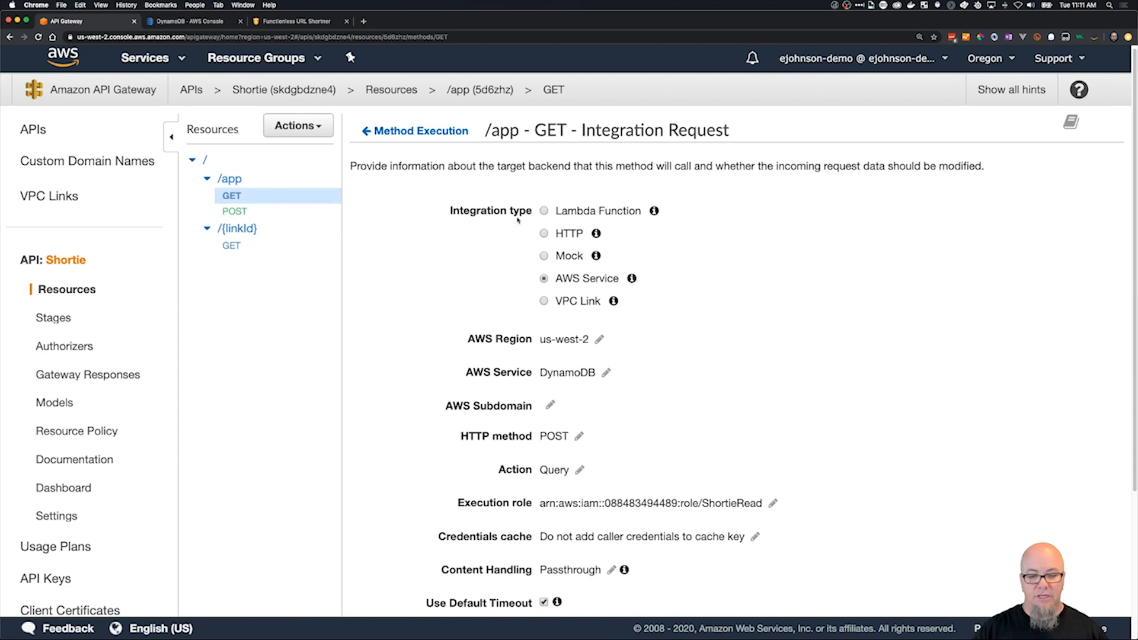
{"action": "scroll", "coordinate": [618, 369], "scroll_direction": "down", "scroll_amount": 5}
{"action": "left_click", "coordinate": [398, 584]}
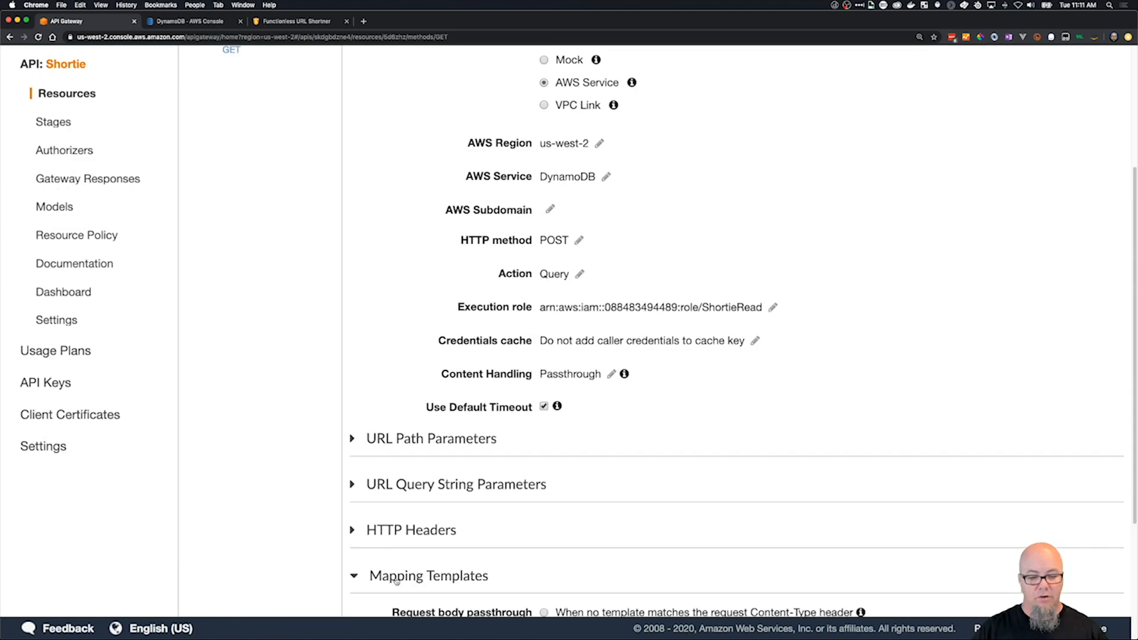
{"action": "scroll", "coordinate": [643, 398], "scroll_direction": "down", "scroll_amount": 5}
{"action": "left_click", "coordinate": [608, 541]}
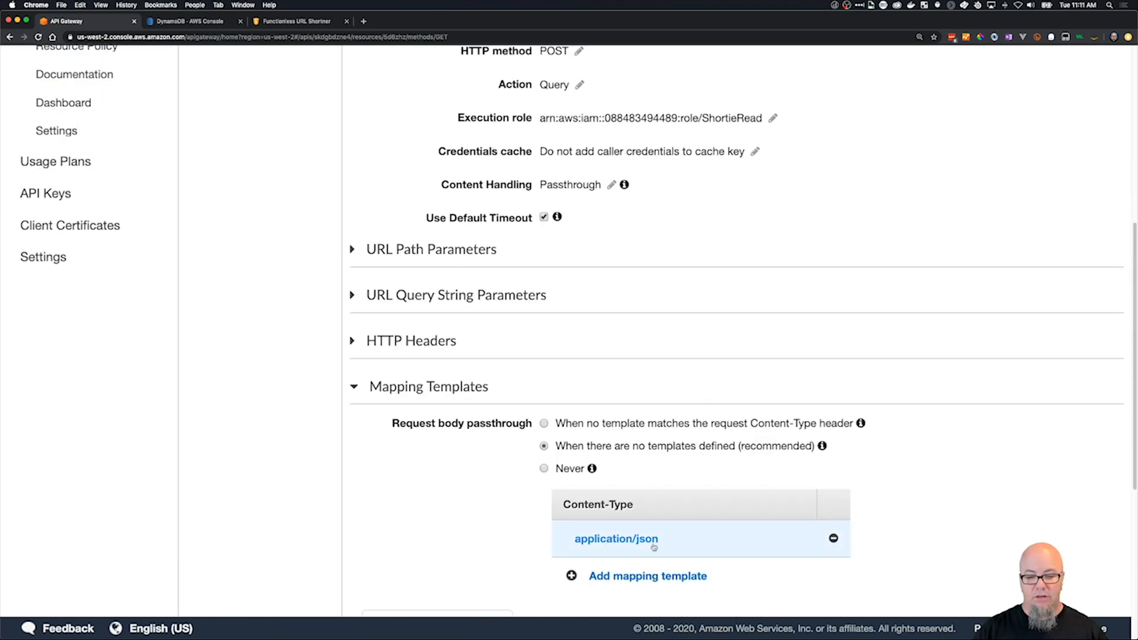
{"action": "scroll", "coordinate": [950, 480], "scroll_direction": "down", "scroll_amount": 8}
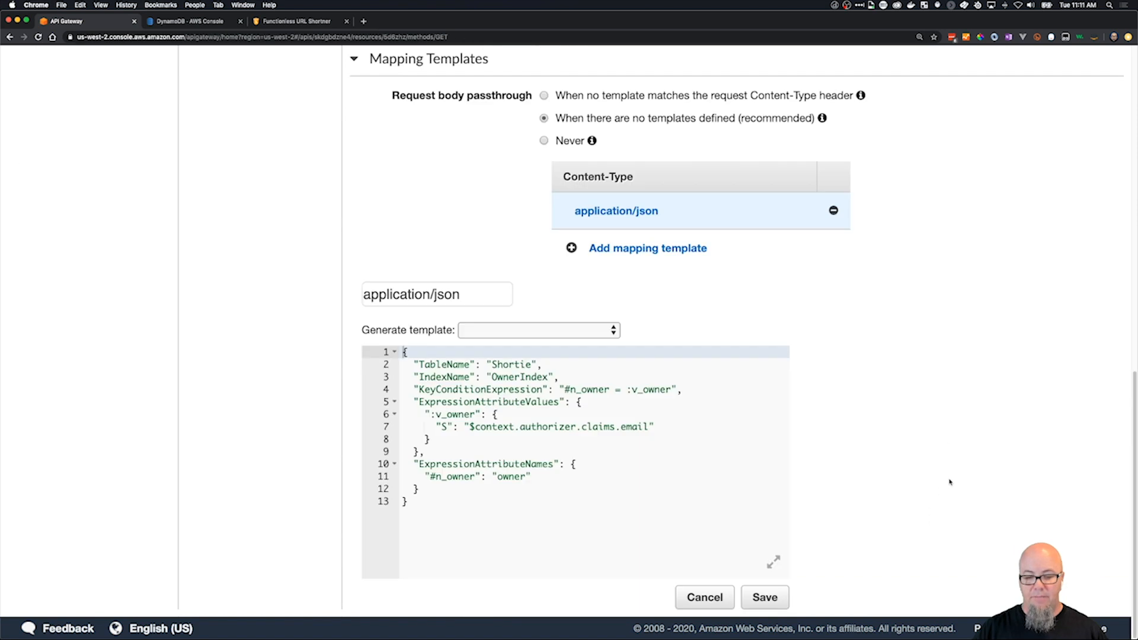
{"action": "left_click", "coordinate": [719, 507]}
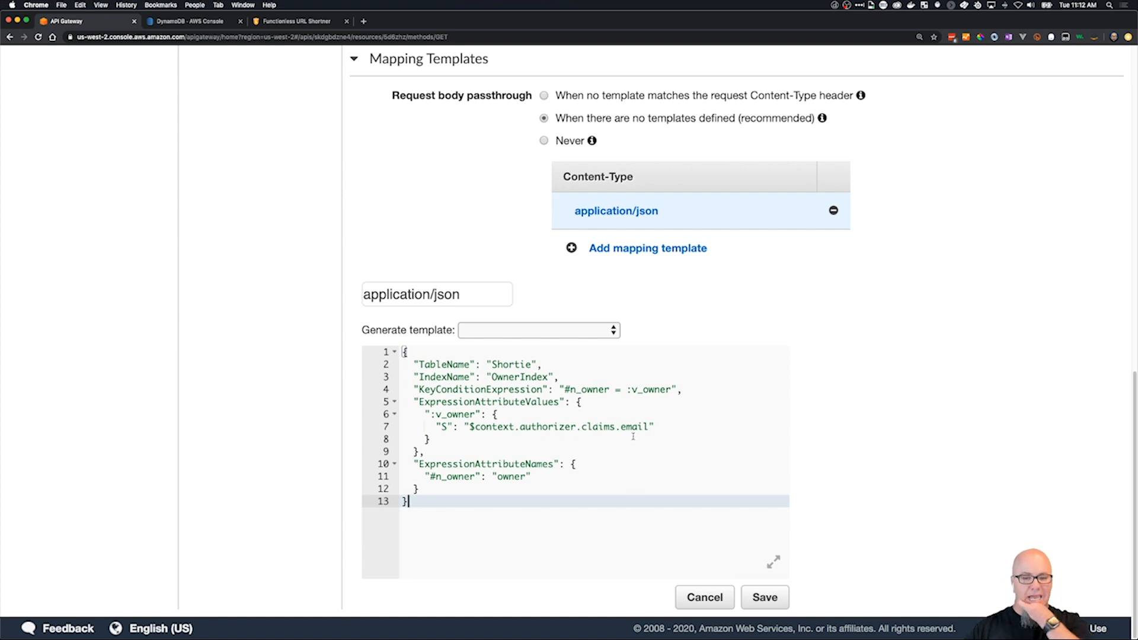
{"action": "scroll", "coordinate": [921, 438], "scroll_direction": "up", "scroll_amount": 15}
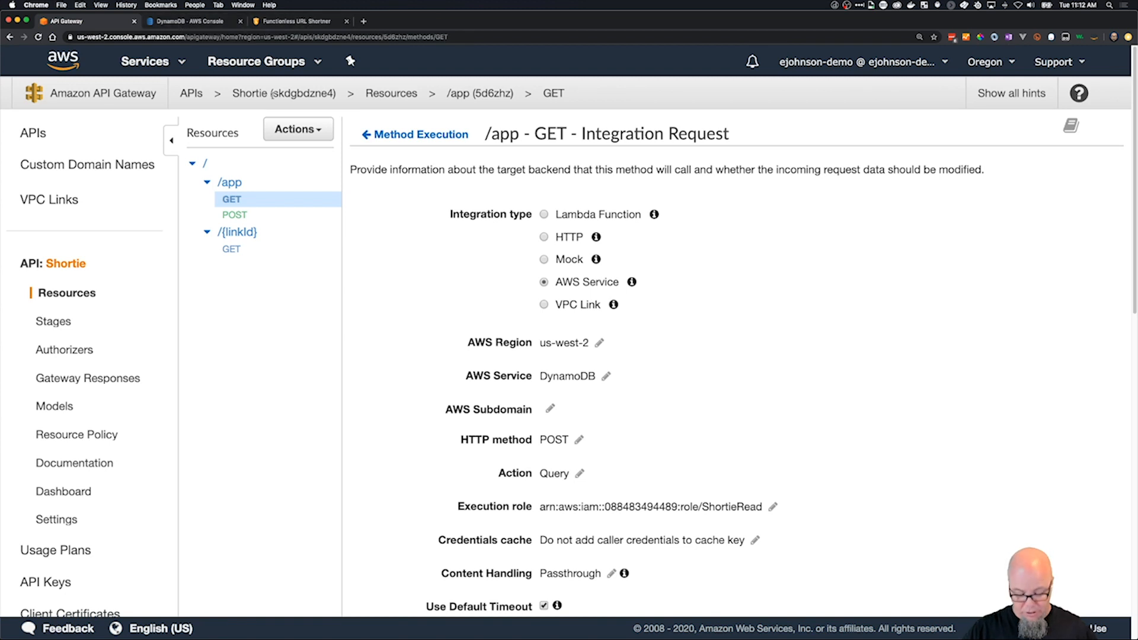
Switch to Postman, request a new OAuth 2.0 access token named UG, and copy the id_token from its details.
{"action": "key", "text": "super+Tab"}
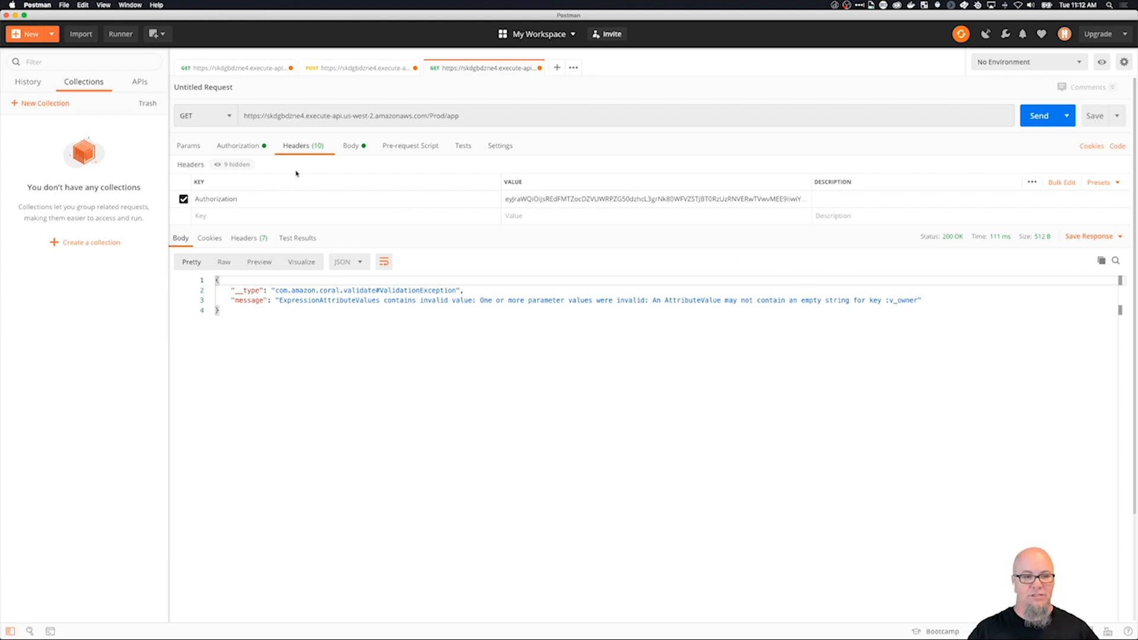
{"action": "left_click", "coordinate": [249, 152]}
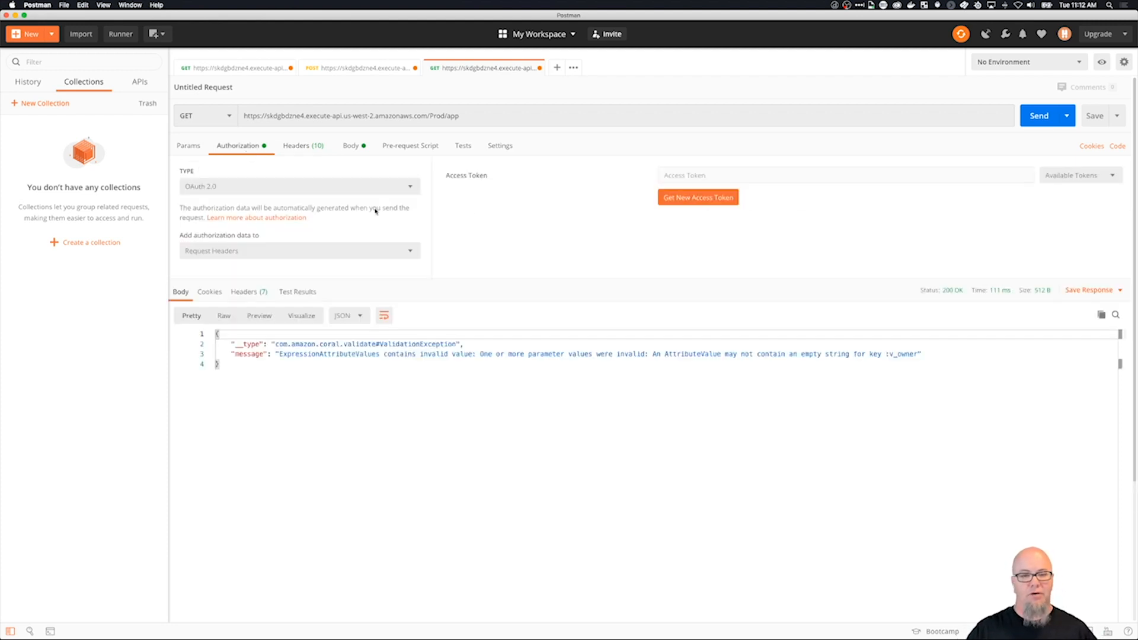
{"action": "left_click", "coordinate": [685, 196]}
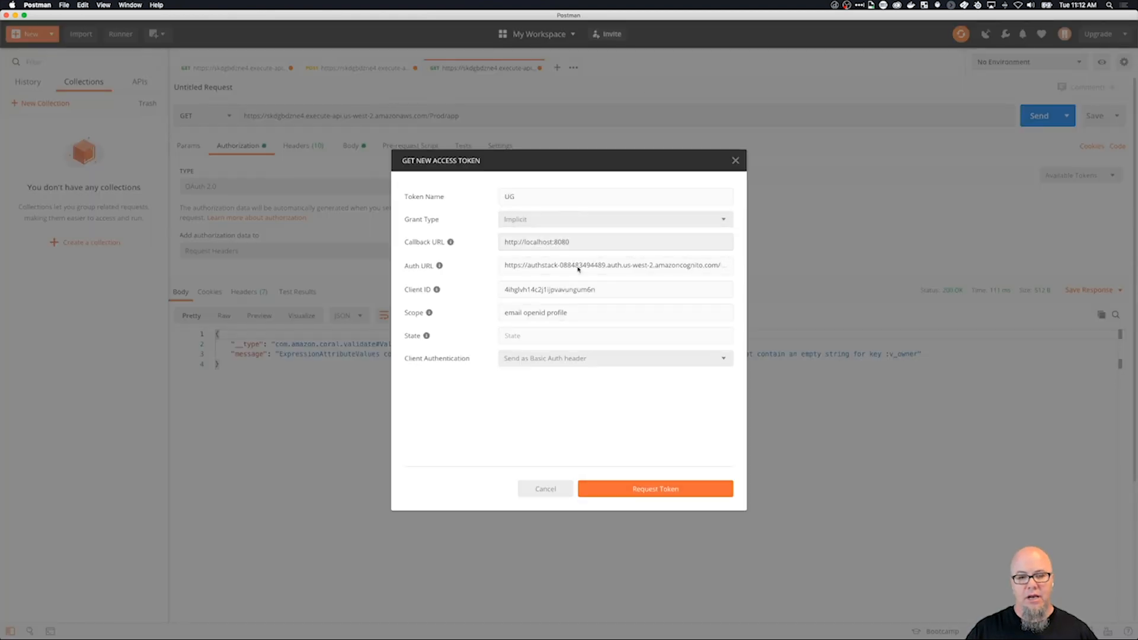
{"action": "left_click", "coordinate": [656, 497]}
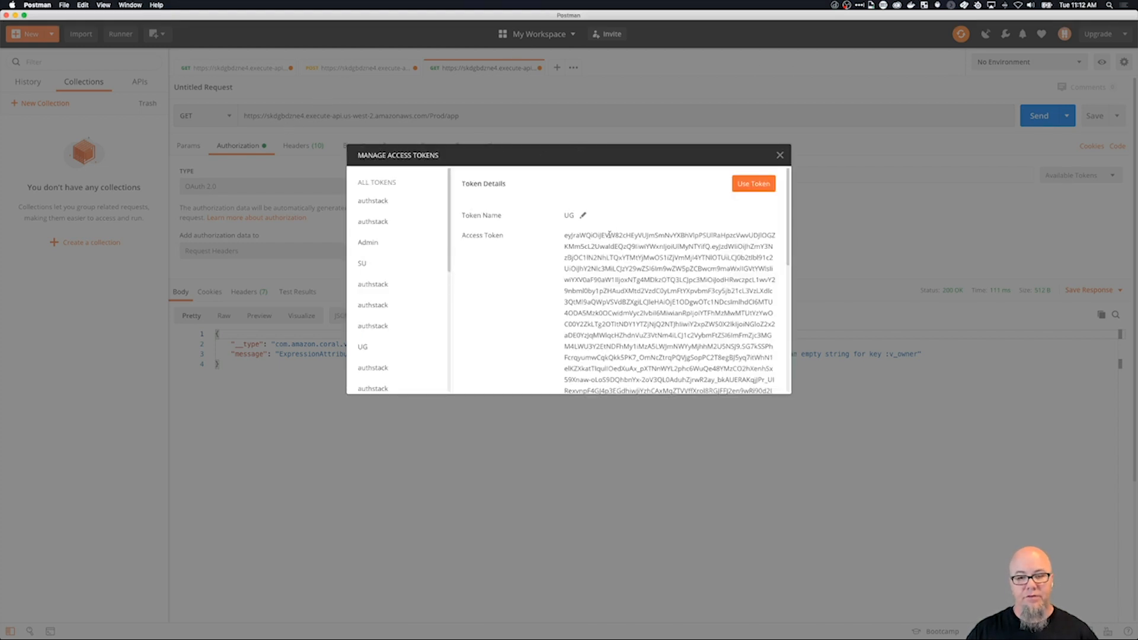
{"action": "left_click_drag", "start_coordinate": [570, 237], "coordinate": [717, 256]}
{"action": "left_click_drag", "start_coordinate": [566, 296], "coordinate": [734, 353]}
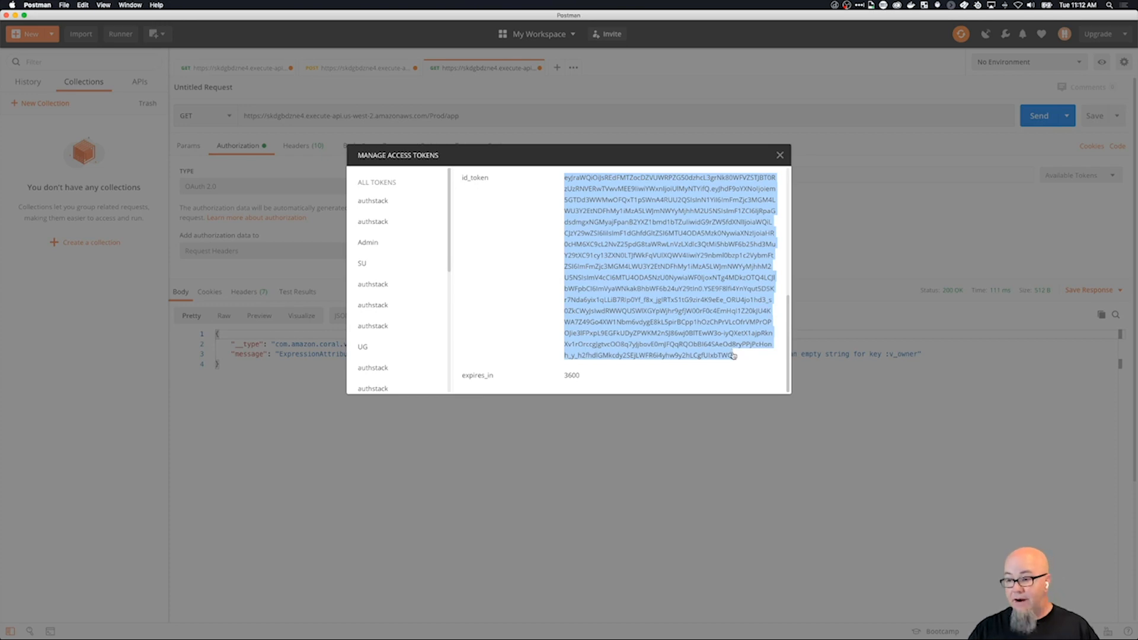
Switch to Chrome and open jwt.io in a new tab.
{"action": "key", "text": "super+Tab"}
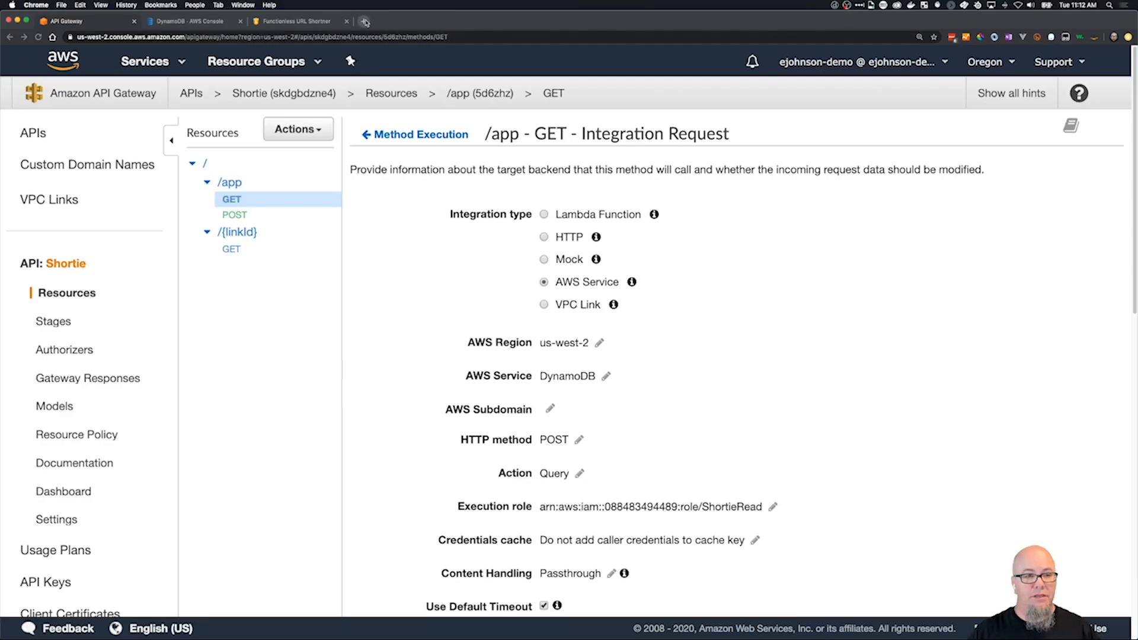
{"action": "left_click", "coordinate": [365, 22]}
{"action": "type", "text": "j"}
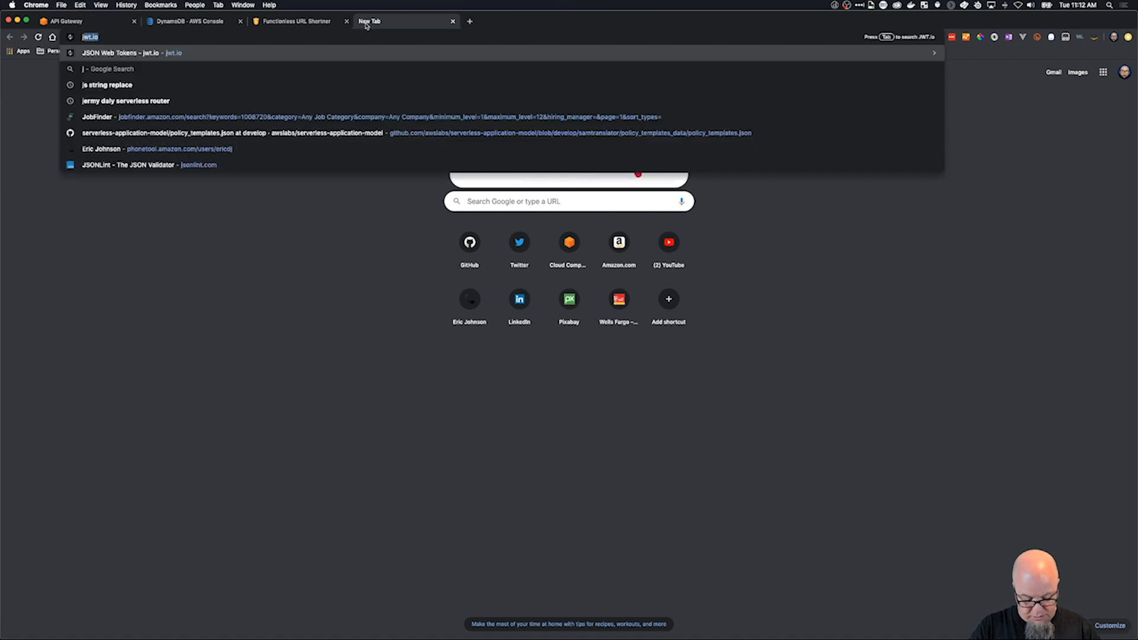
{"action": "type", "text": "wt.io"}
{"action": "key", "text": "Return"}
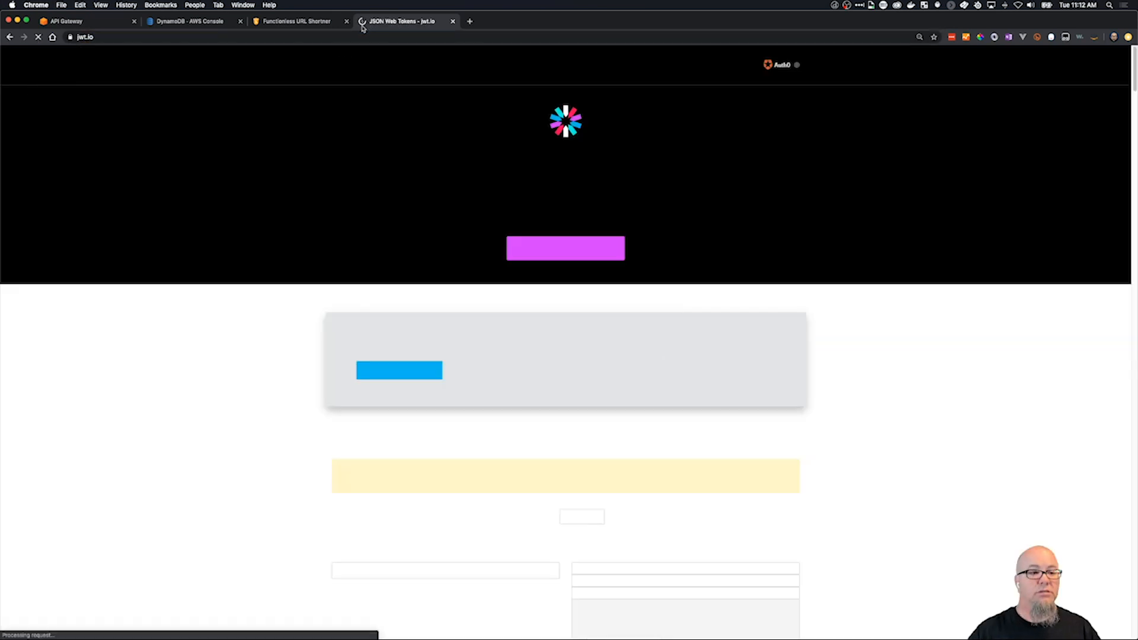
Replace the sample encoded token in the JWT debugger with the copied ID token and inspect the email claim in its decoded payload.
{"action": "scroll", "coordinate": [466, 498], "scroll_direction": "down", "scroll_amount": 6}
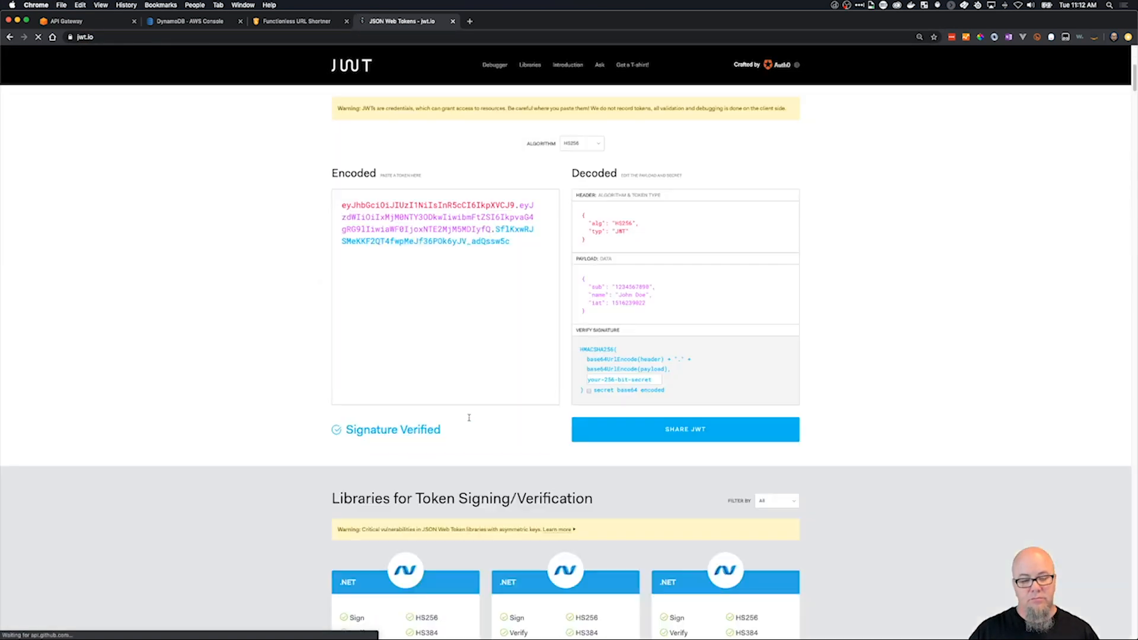
{"action": "double_click", "coordinate": [474, 263]}
{"action": "triple_click", "coordinate": [474, 262]}
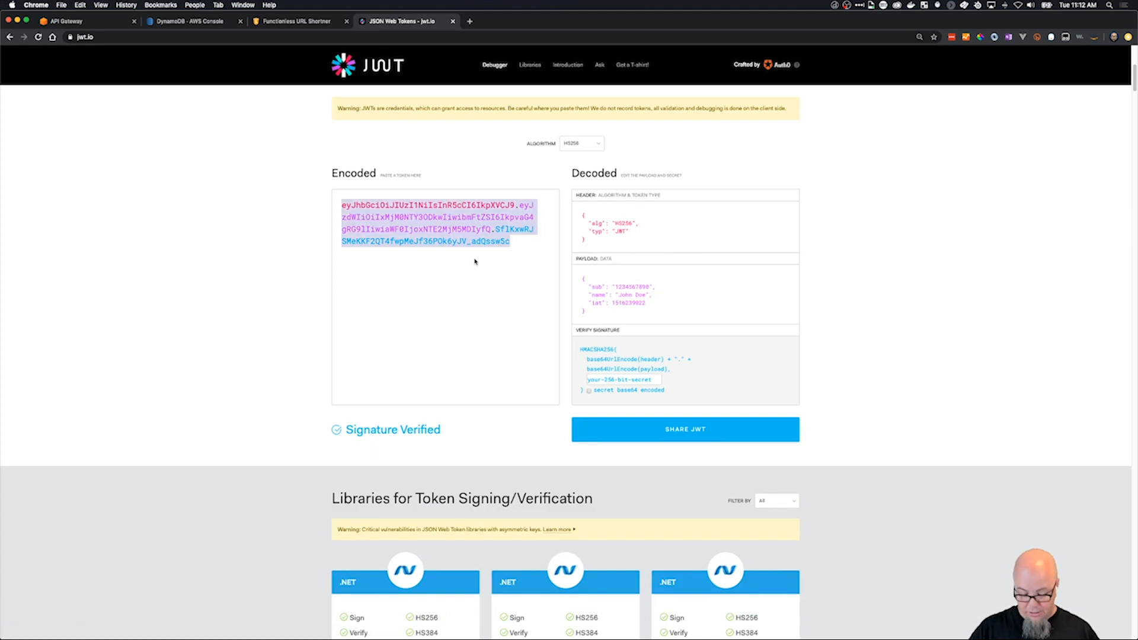
{"action": "key", "text": "super+v"}
{"action": "mouse_move", "coordinate": [702, 367]}
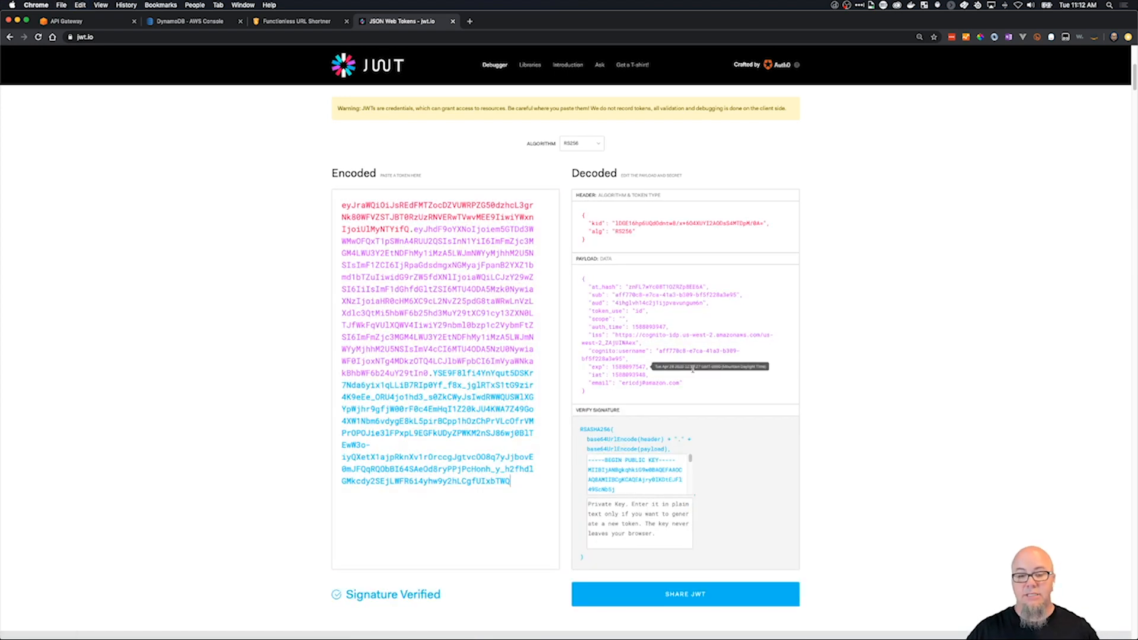
{"action": "left_click_drag", "start_coordinate": [621, 381], "coordinate": [680, 381]}
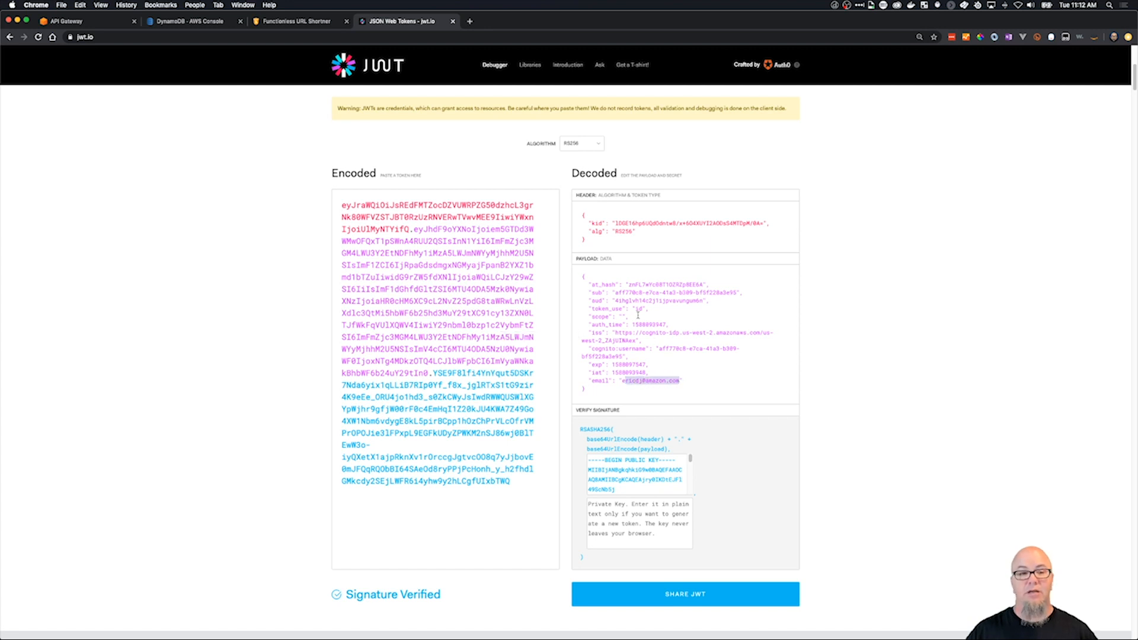
{"action": "scroll", "coordinate": [652, 237], "scroll_direction": "up", "scroll_amount": 6}
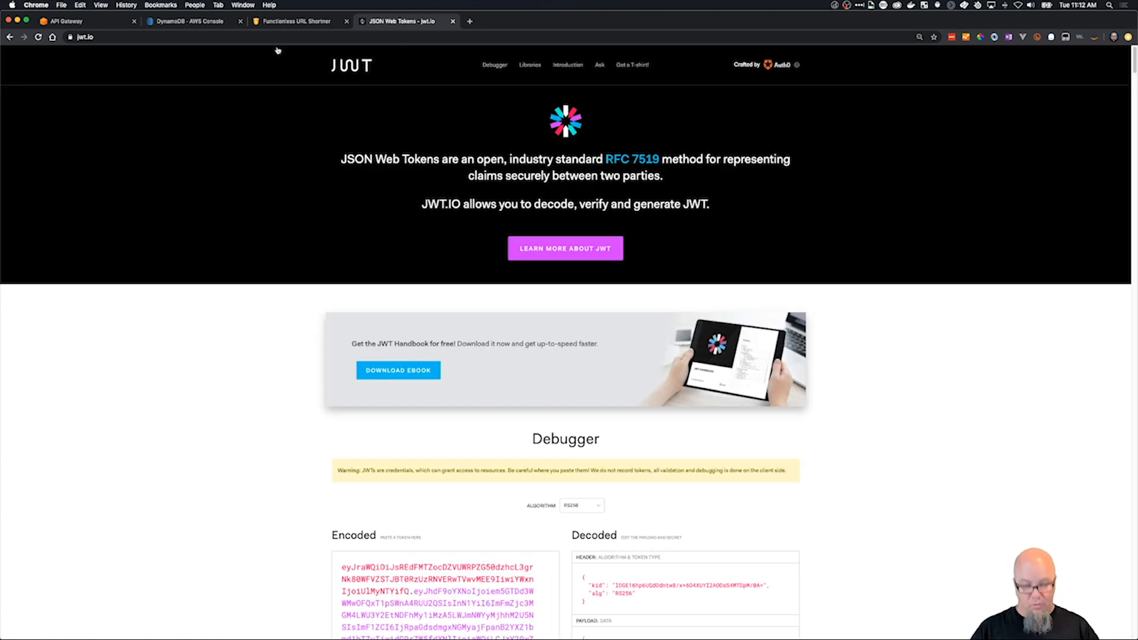
Switch to Postman, close the access token details, and replace the request's Authorization header value with the copied ID token.
{"action": "key", "text": "super+Tab"}
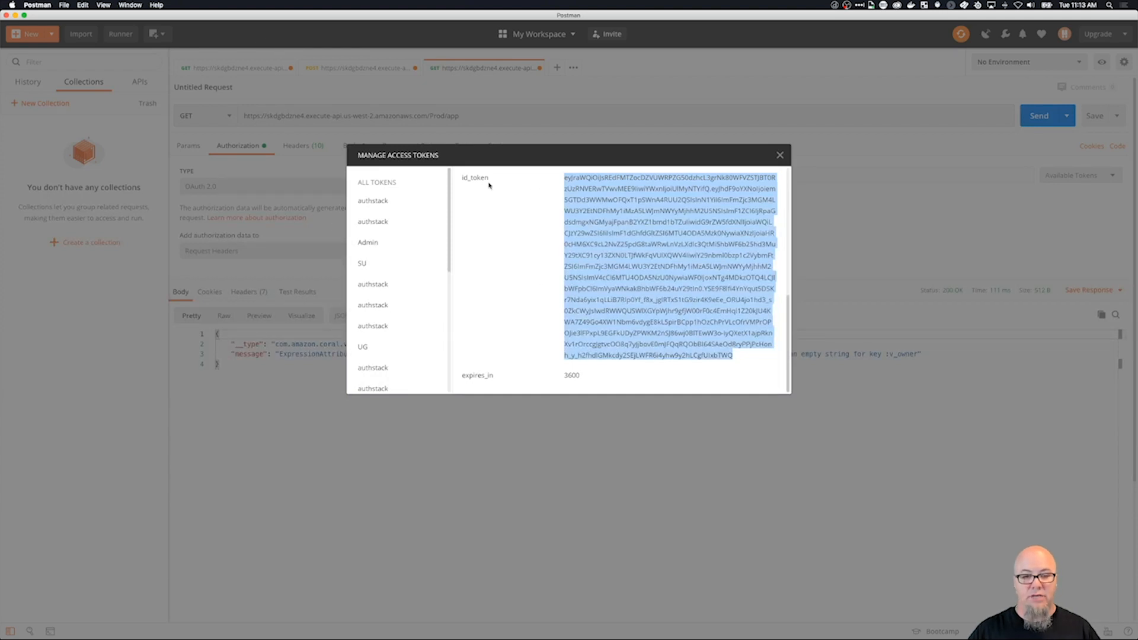
{"action": "left_click", "coordinate": [780, 155]}
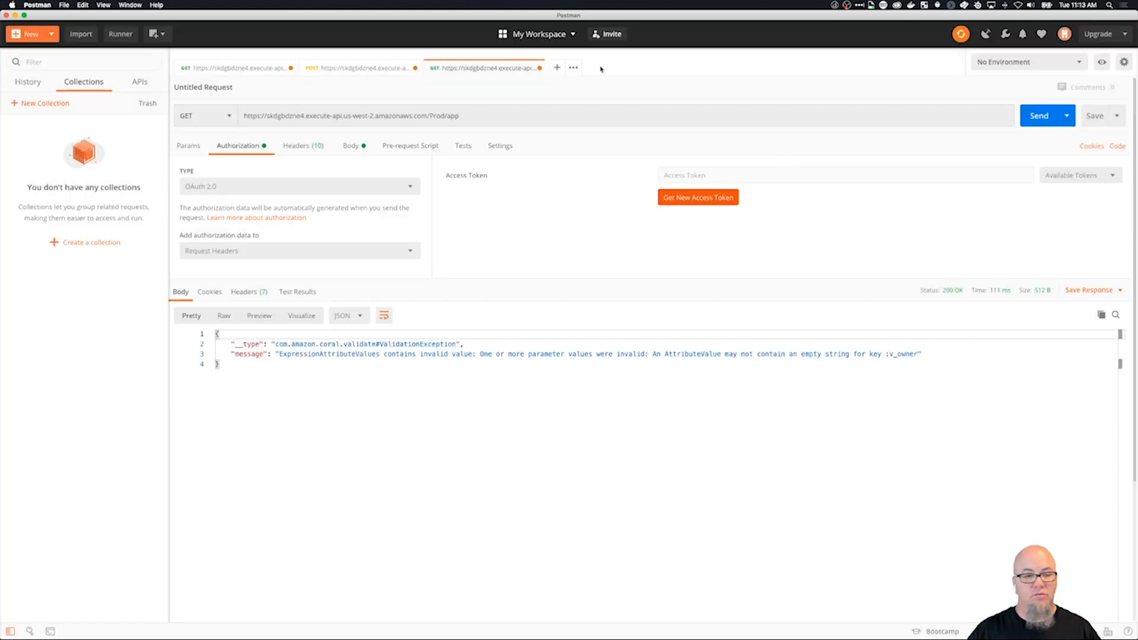
{"action": "left_click", "coordinate": [299, 147]}
{"action": "left_click", "coordinate": [561, 200]}
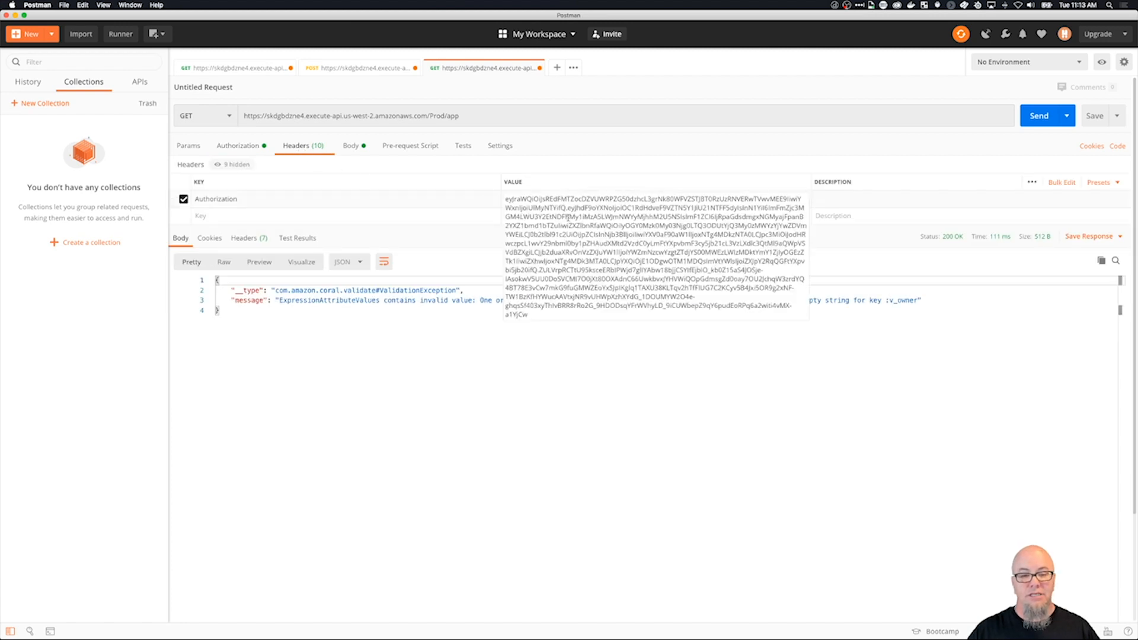
{"action": "key", "text": "super+a"}
{"action": "key", "text": "BackSpace"}
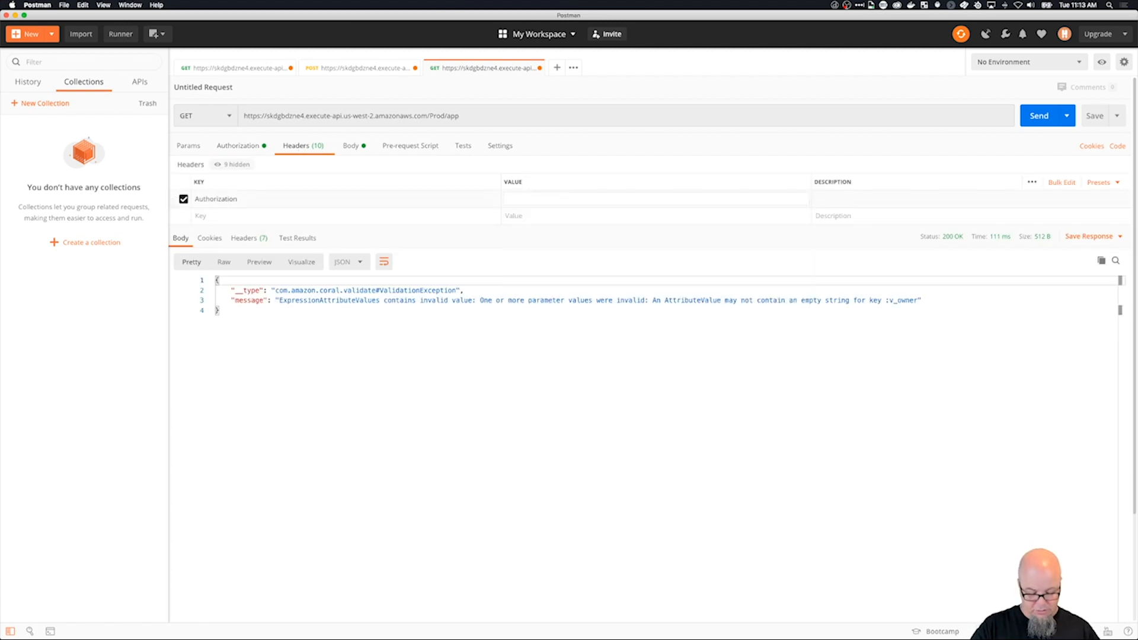
{"action": "key", "text": "super+v"}
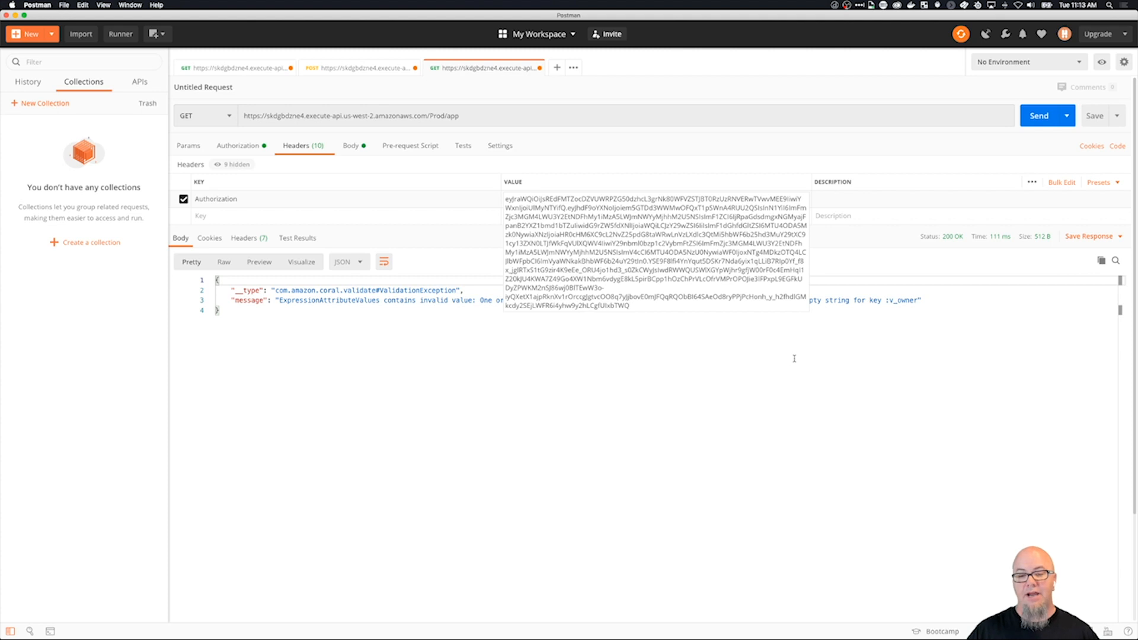
{"action": "left_click", "coordinate": [831, 371]}
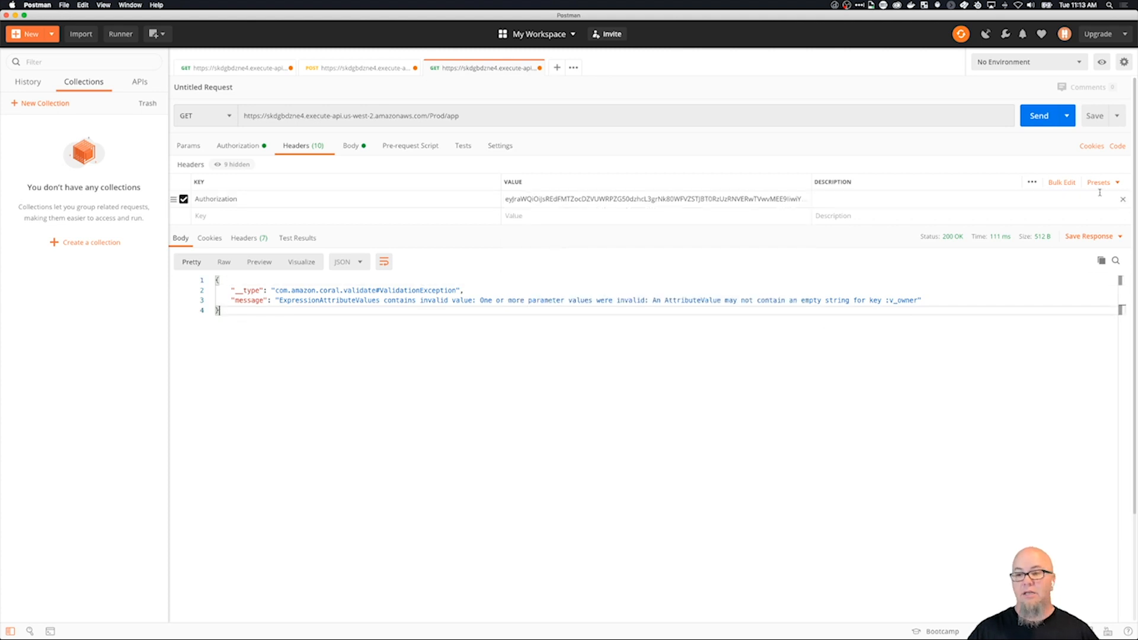
Send the GET request to the /Prod/app endpoint and read the response body.
{"action": "left_click", "coordinate": [1048, 119]}
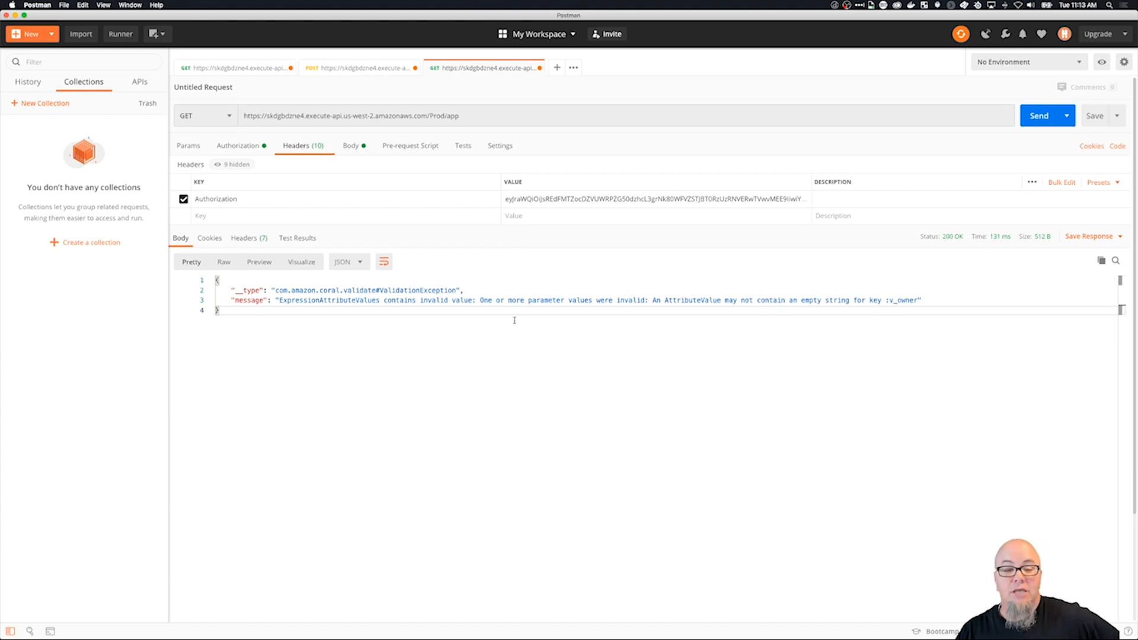
{"action": "scroll", "coordinate": [437, 300], "scroll_direction": "down", "scroll_amount": 1}
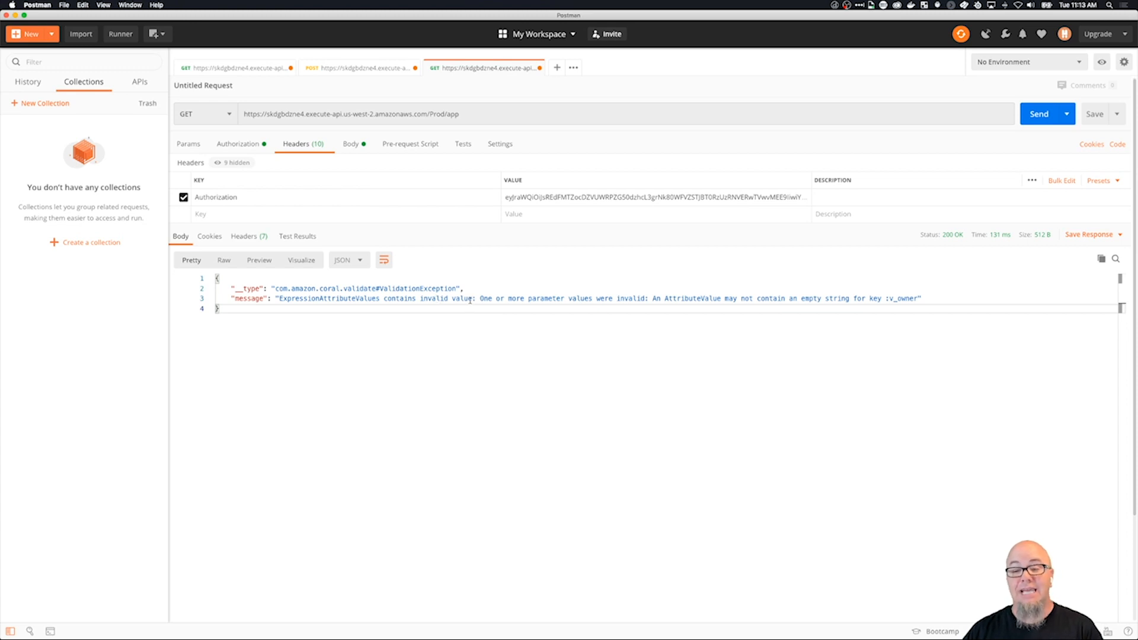
{"action": "scroll", "coordinate": [862, 293], "scroll_direction": "up", "scroll_amount": 1}
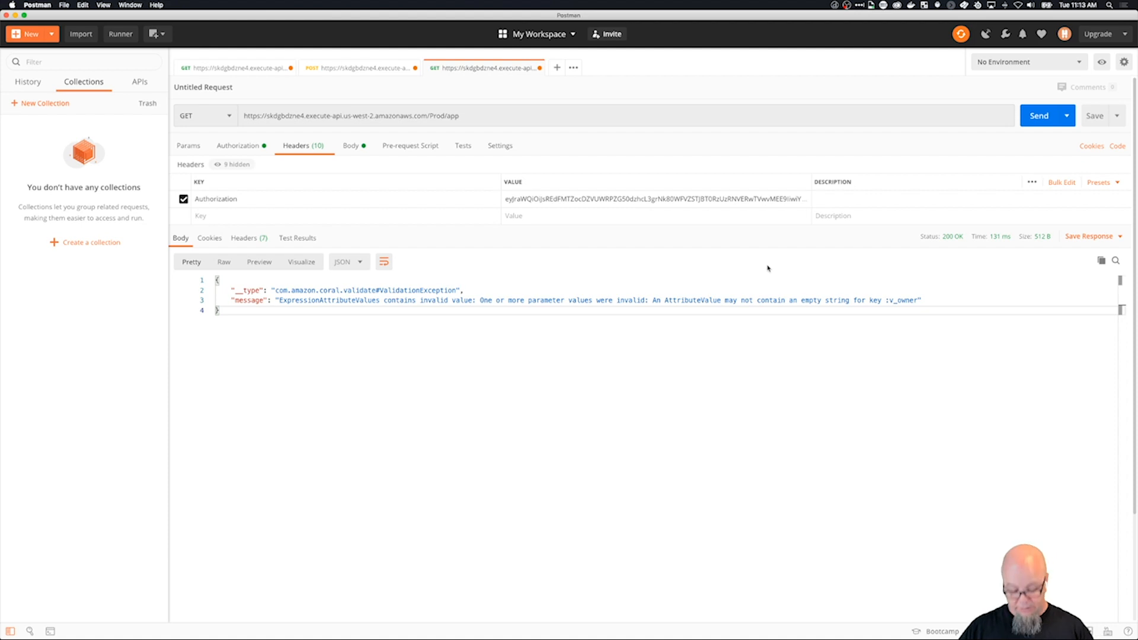
Switch to API Gateway in Chrome and replace the :v_owner email claim in the application/json mapping template with the owner's hard-coded email address.
{"action": "key", "text": "super+Tab"}
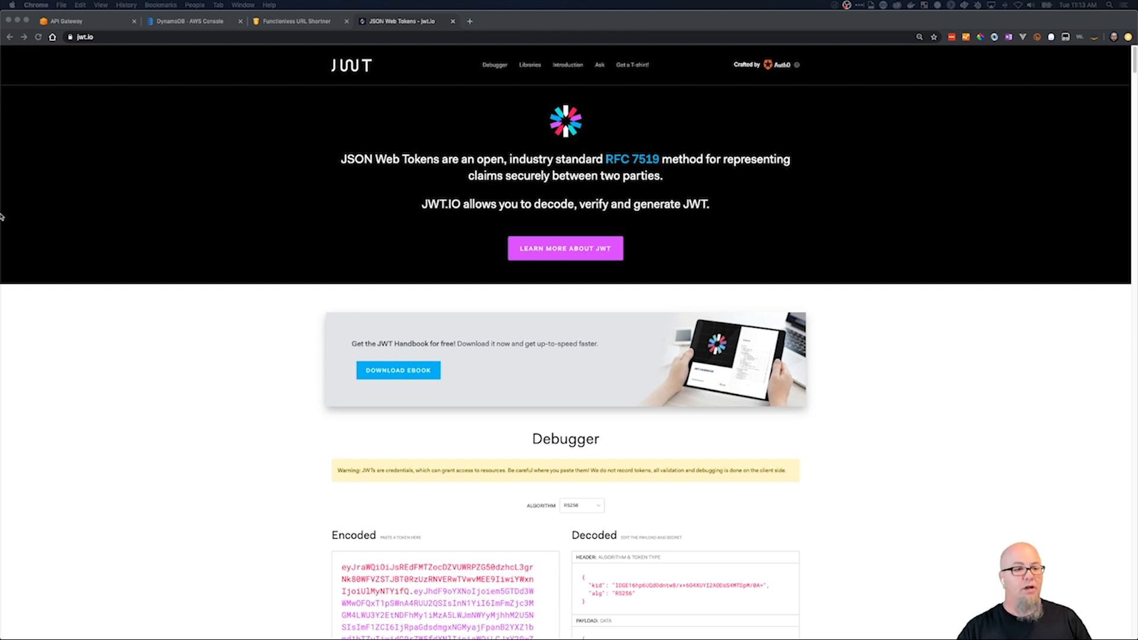
{"action": "left_click", "coordinate": [92, 16]}
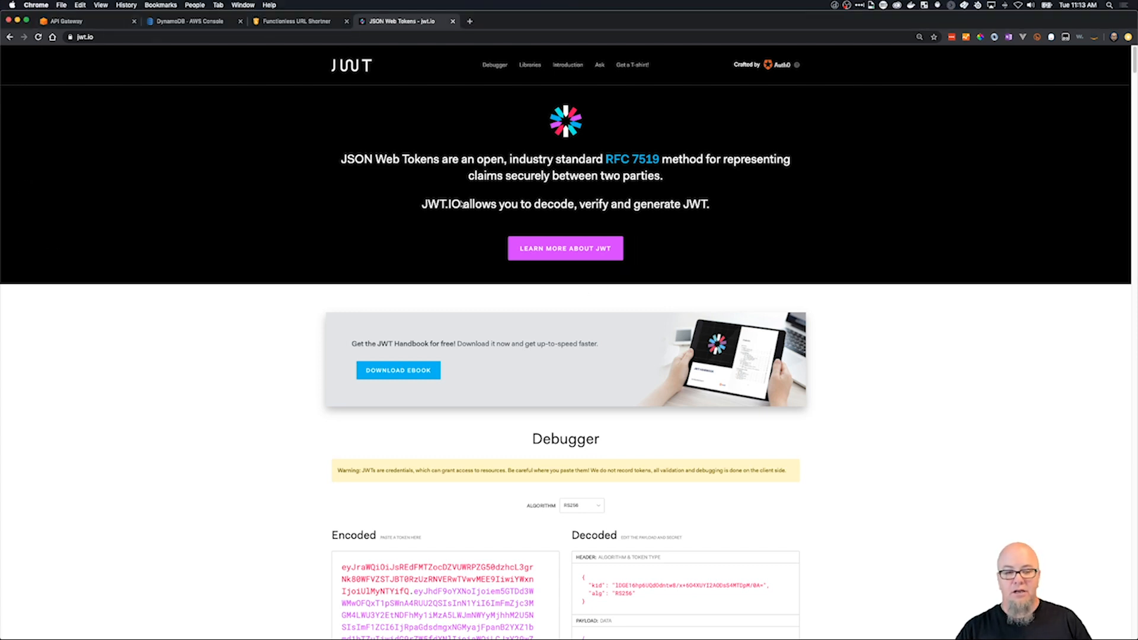
{"action": "left_click", "coordinate": [101, 22]}
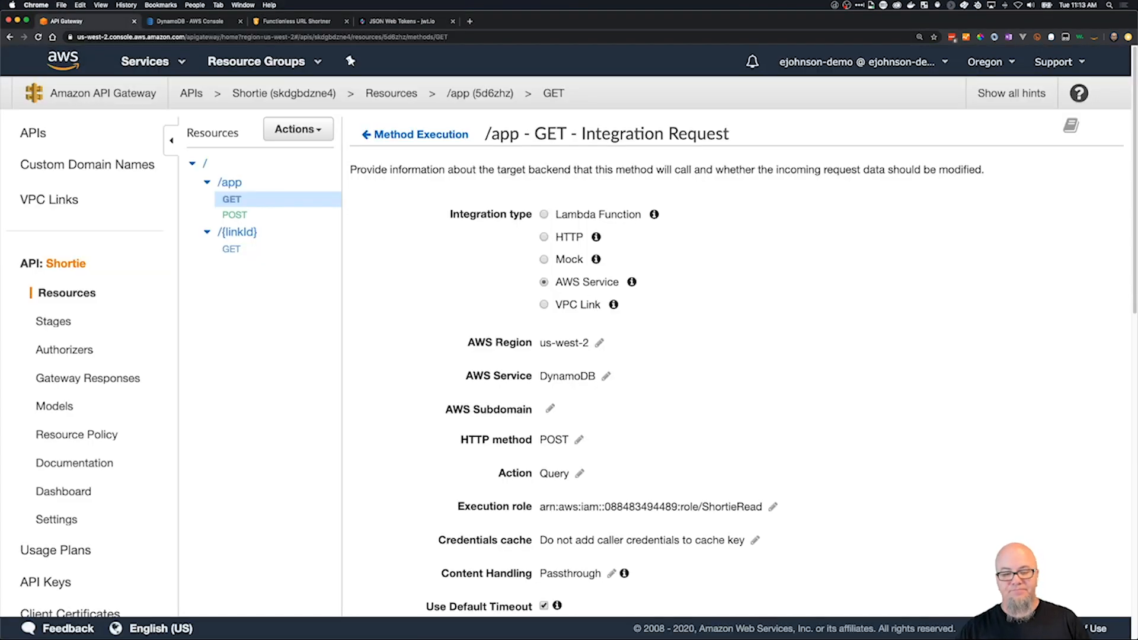
{"action": "scroll", "coordinate": [419, 292], "scroll_direction": "down", "scroll_amount": 15}
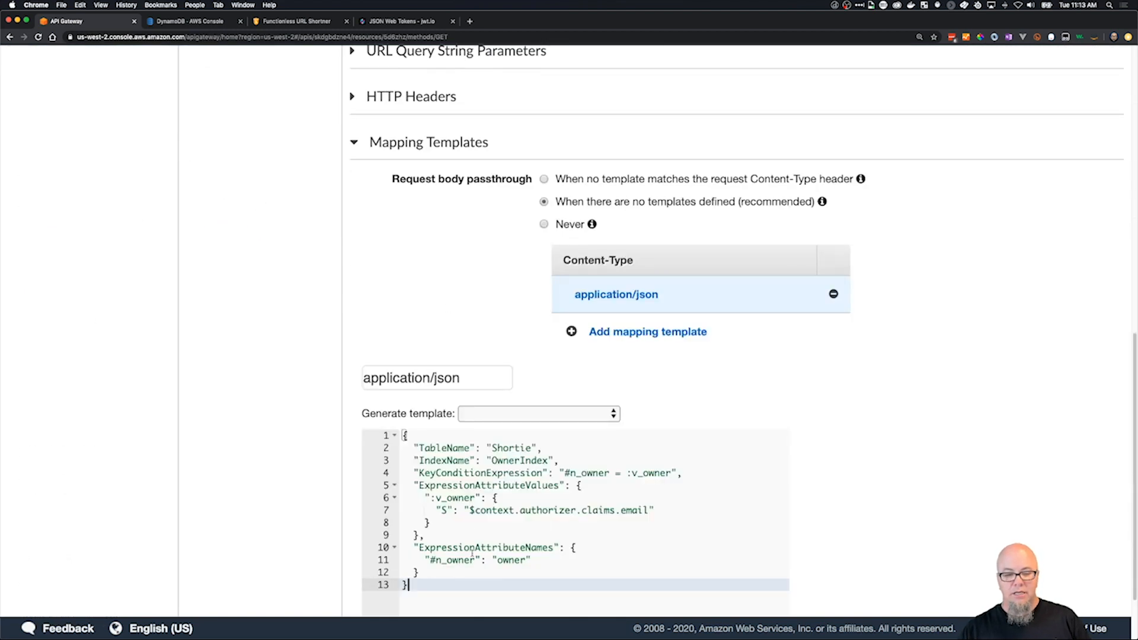
{"action": "left_click", "coordinate": [630, 473]}
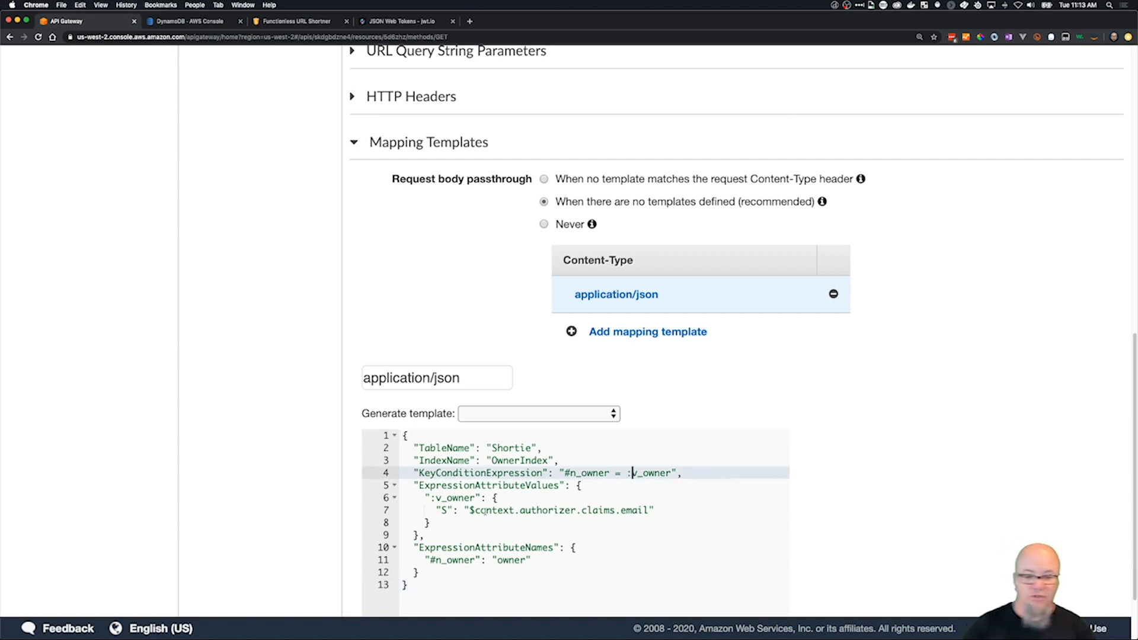
{"action": "left_click_drag", "start_coordinate": [470, 510], "coordinate": [649, 510]}
{"action": "key", "text": "BackSpace"}
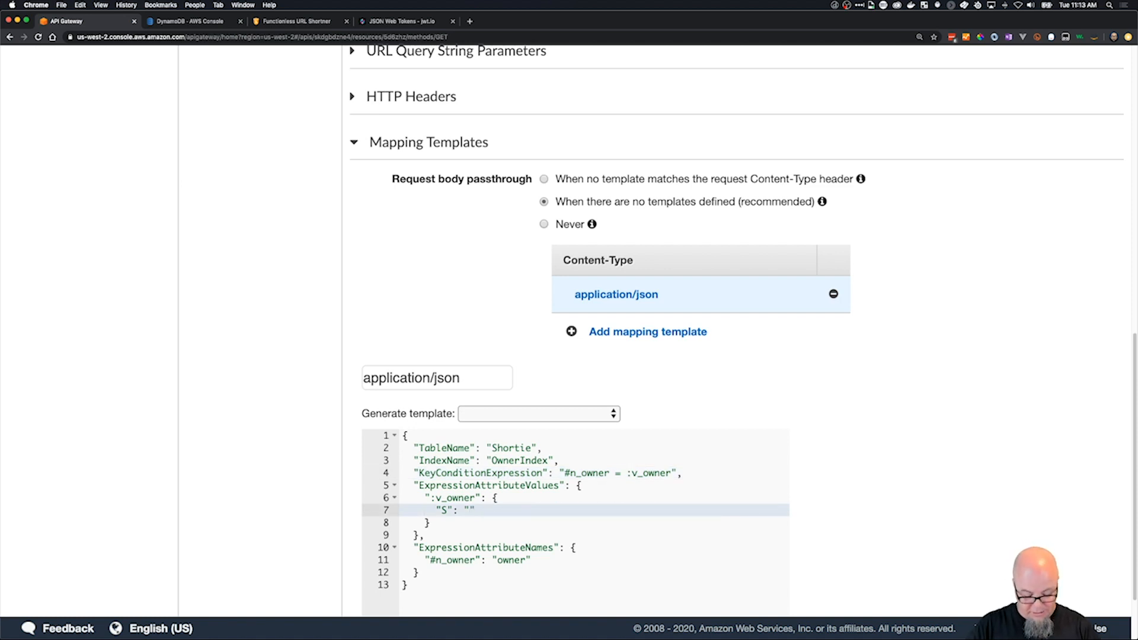
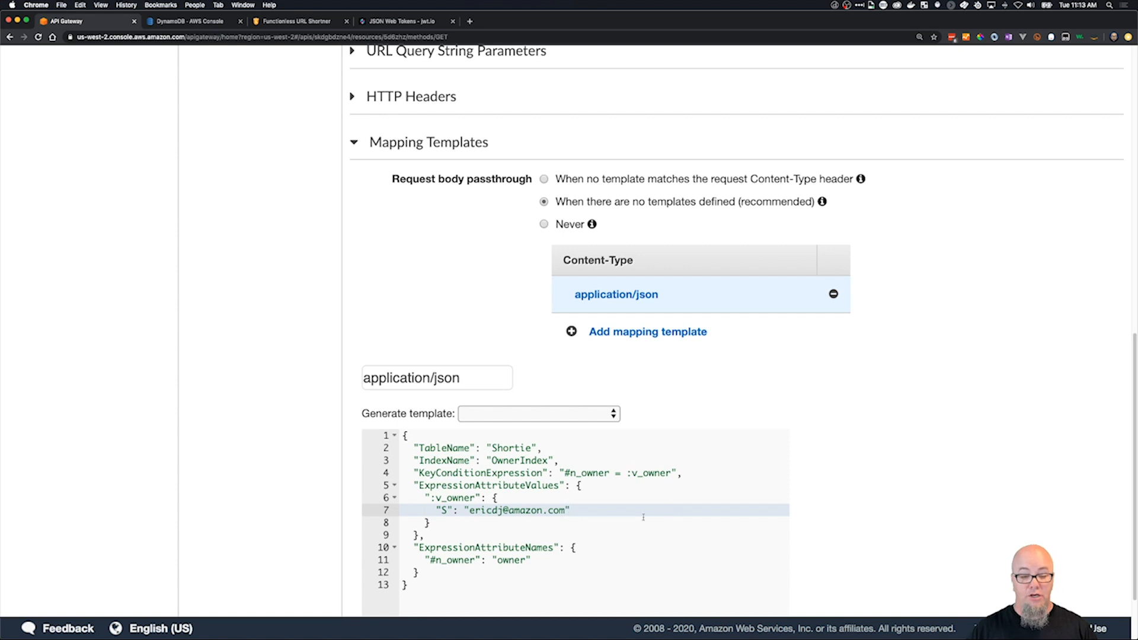
{"action": "scroll", "coordinate": [648, 505], "scroll_direction": "down", "scroll_amount": 3}
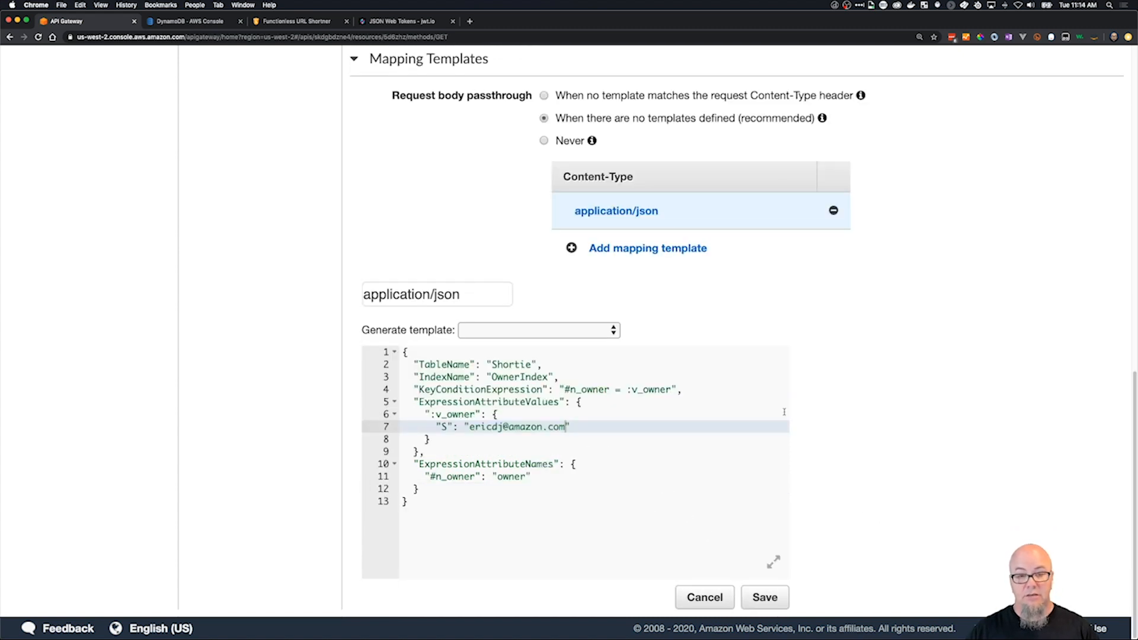
Run a console test of the /app GET method without parameters and highlight the OwnerIndex resource ARN in the response body.
{"action": "scroll", "coordinate": [431, 78], "scroll_direction": "up", "scroll_amount": 10}
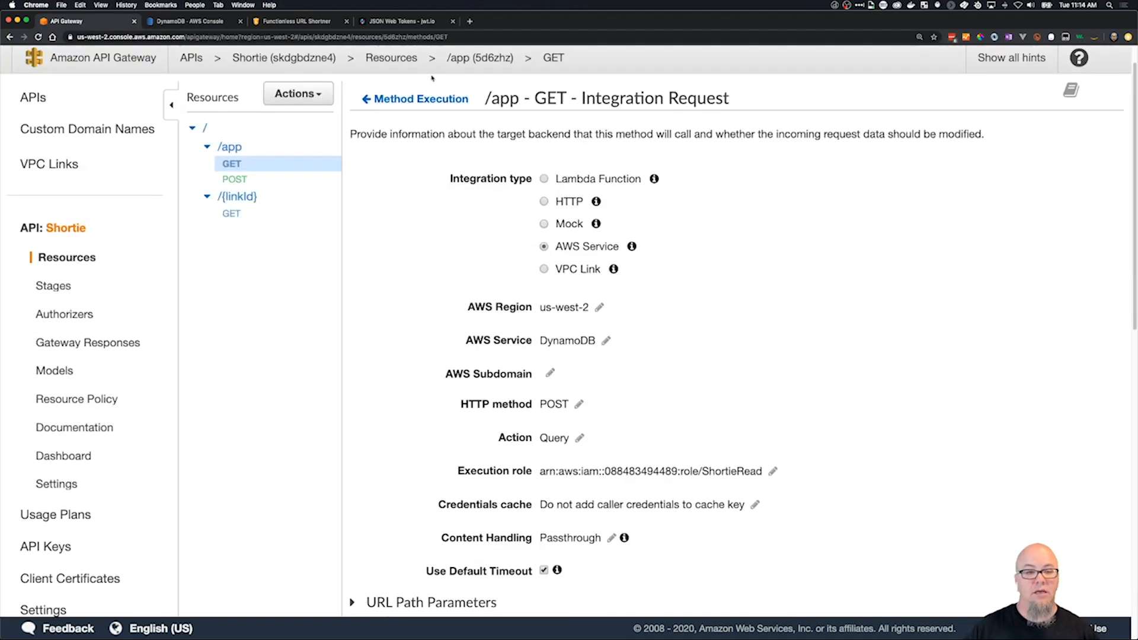
{"action": "left_click", "coordinate": [422, 98]}
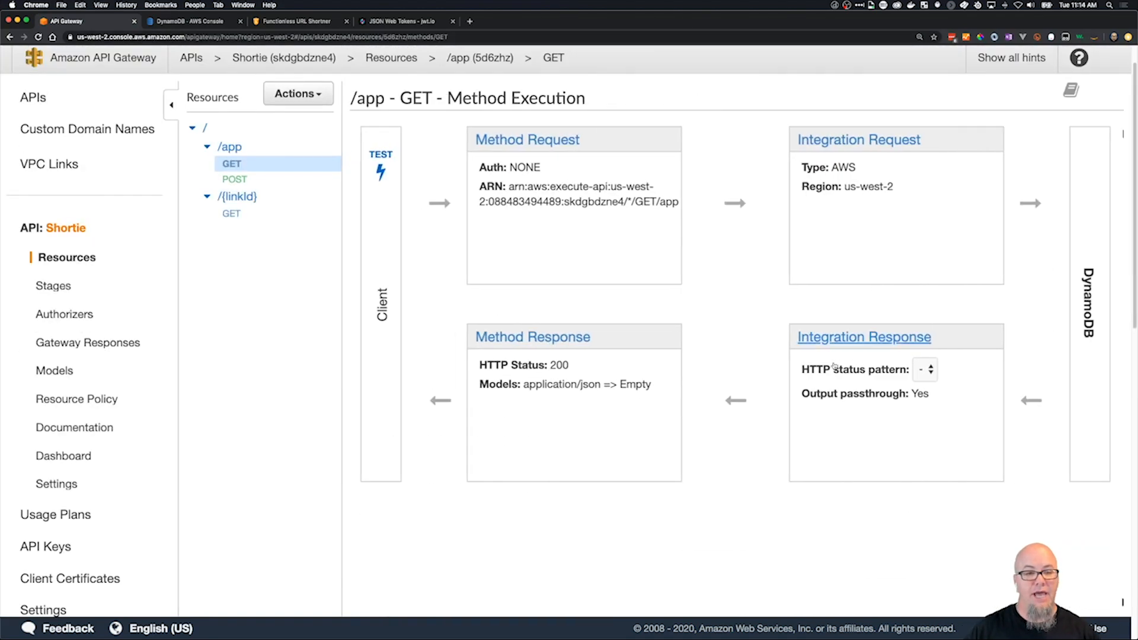
{"action": "left_click", "coordinate": [380, 166]}
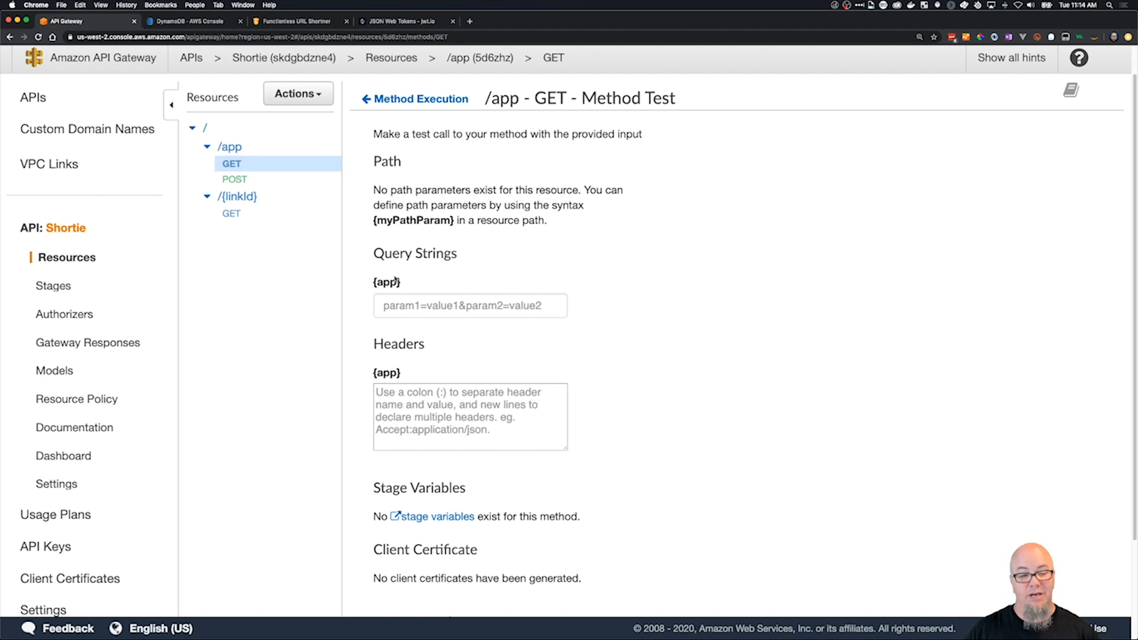
{"action": "scroll", "coordinate": [463, 359], "scroll_direction": "down", "scroll_amount": 3}
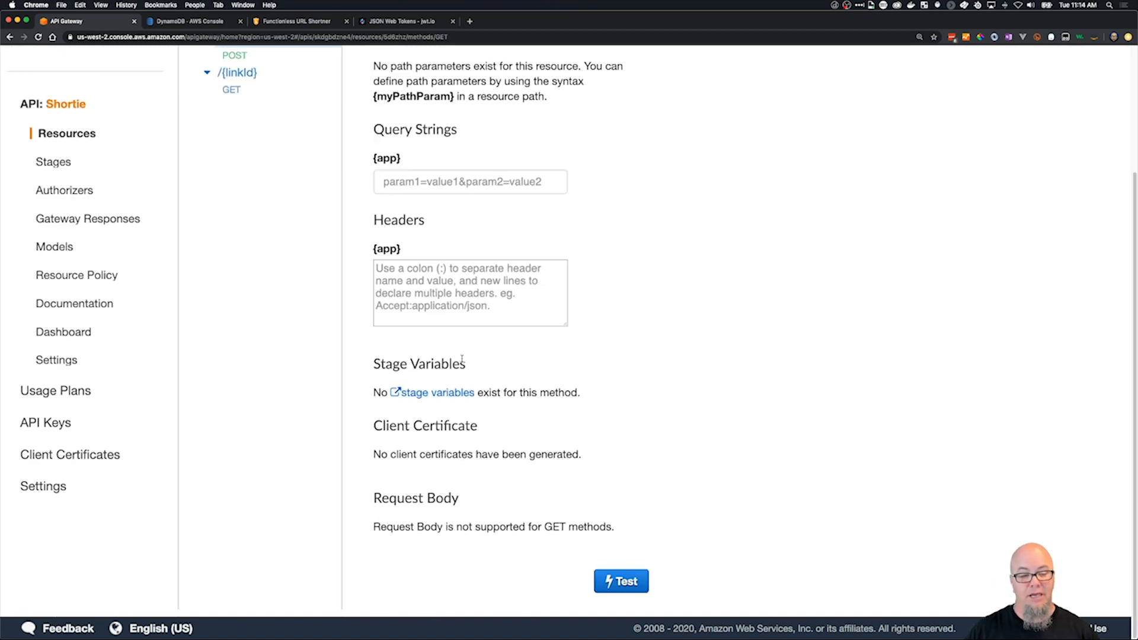
{"action": "left_click", "coordinate": [610, 589]}
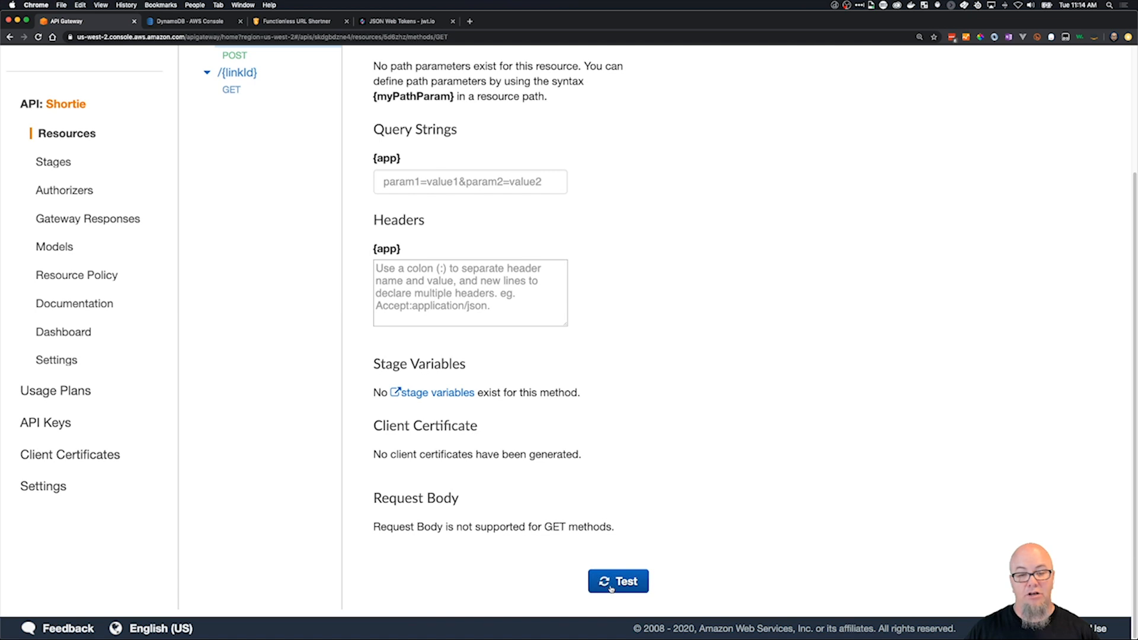
{"action": "scroll", "coordinate": [836, 156], "scroll_direction": "down", "scroll_amount": 1}
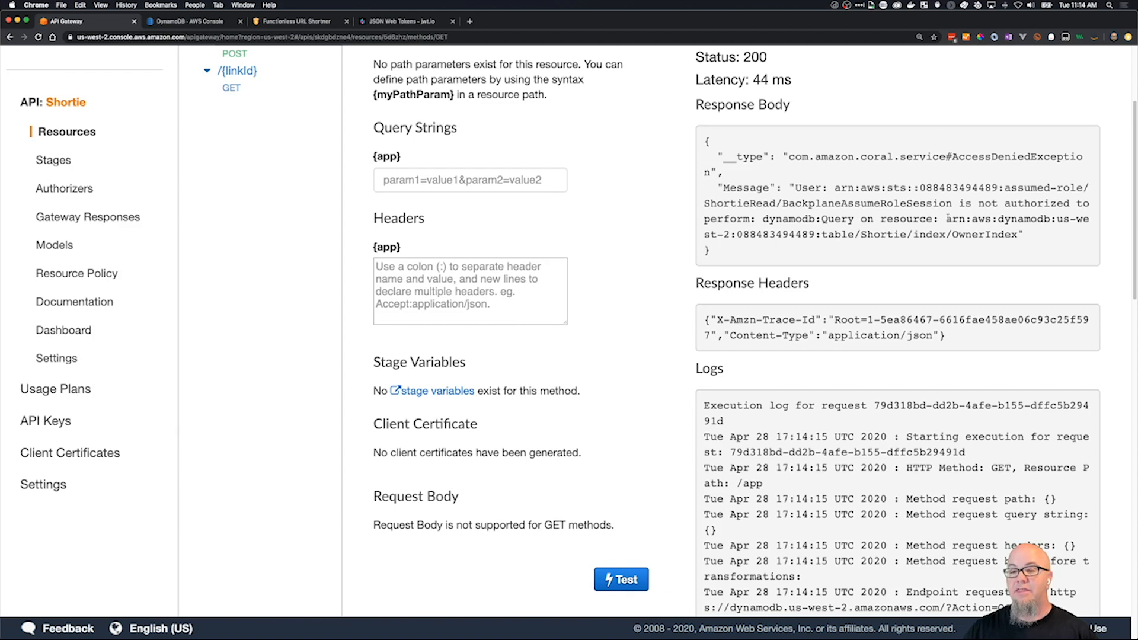
{"action": "left_click_drag", "start_coordinate": [946, 219], "coordinate": [1017, 235]}
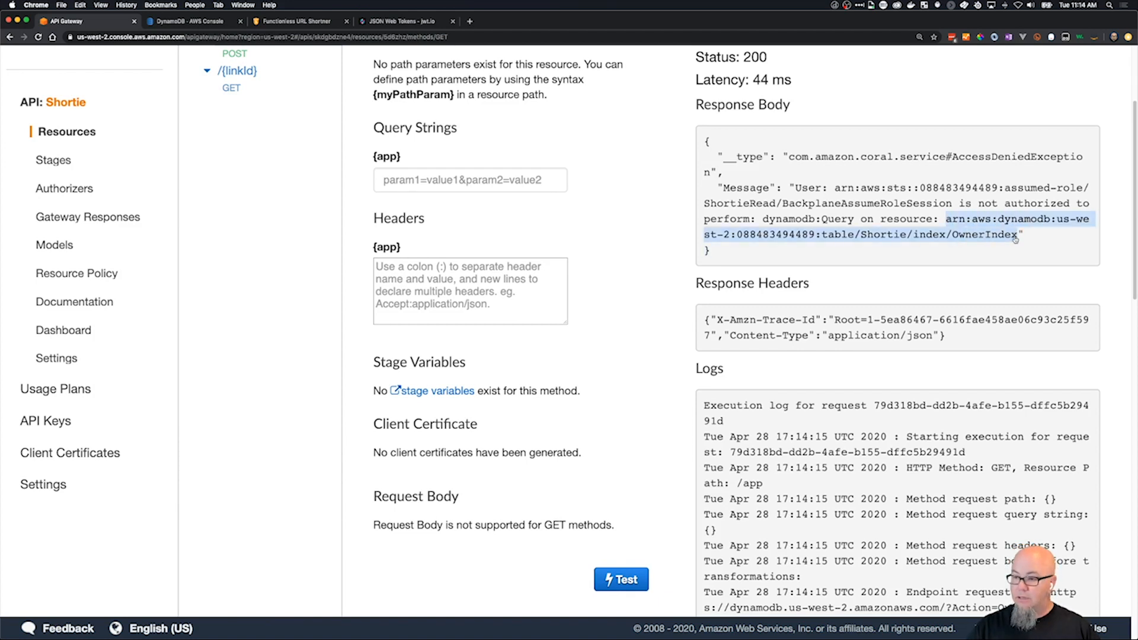
{"action": "key", "text": "super+Tab"}
{"action": "key", "text": "super+Tab"}
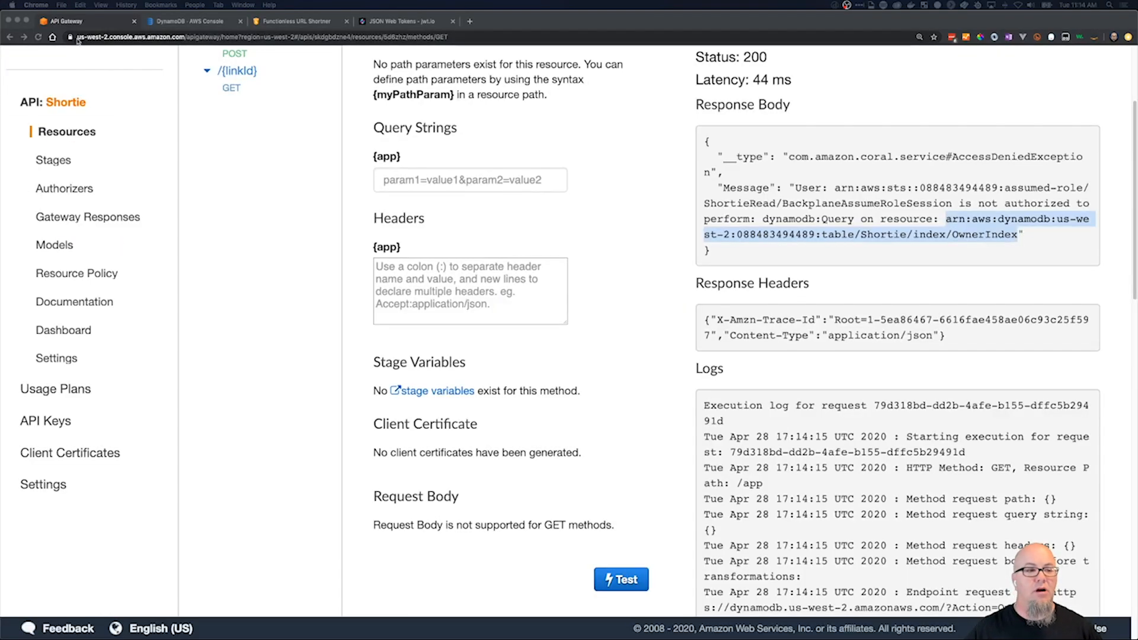
Search the AWS services for iam, open IAM in a new browser tab, and display its list of roles.
{"action": "scroll", "coordinate": [208, 143], "scroll_direction": "up", "scroll_amount": 3}
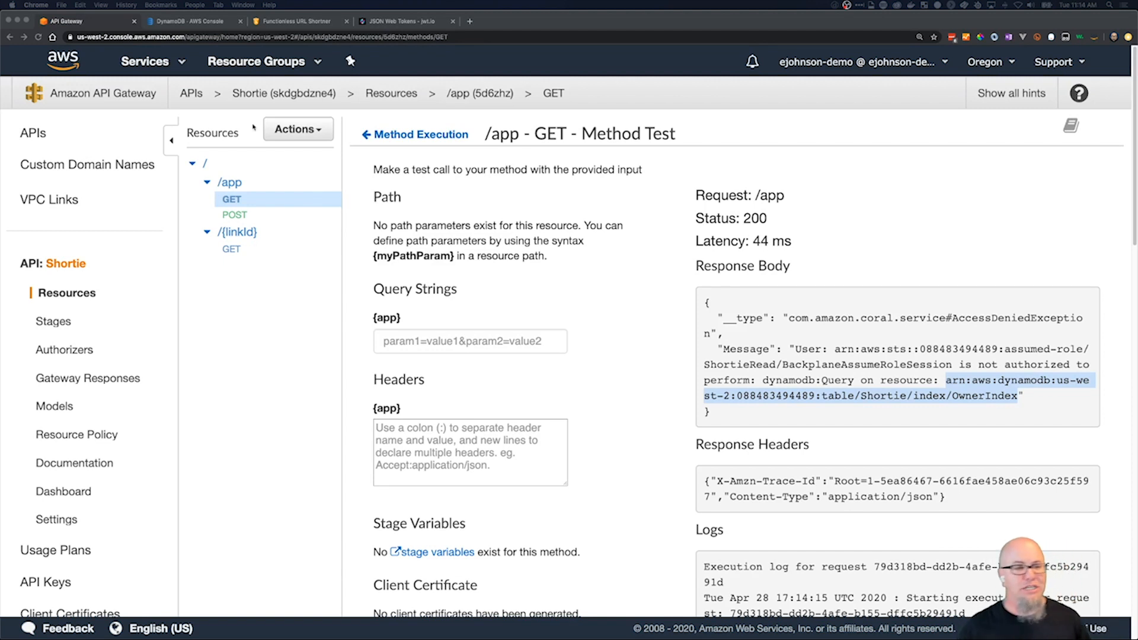
{"action": "left_click", "coordinate": [180, 60]}
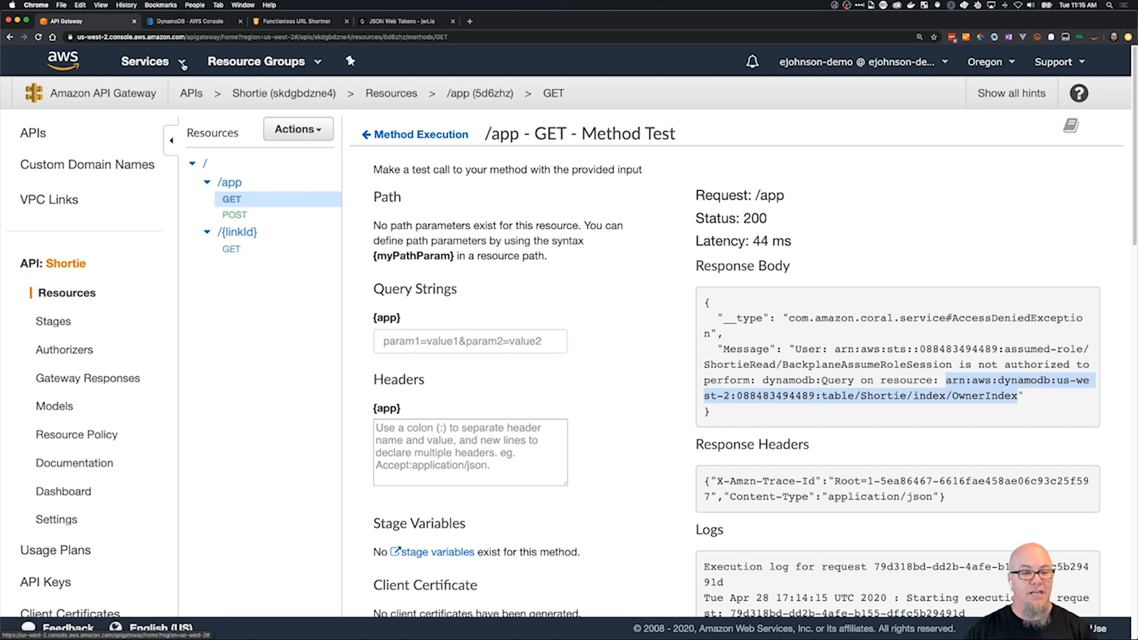
{"action": "left_click", "coordinate": [184, 65]}
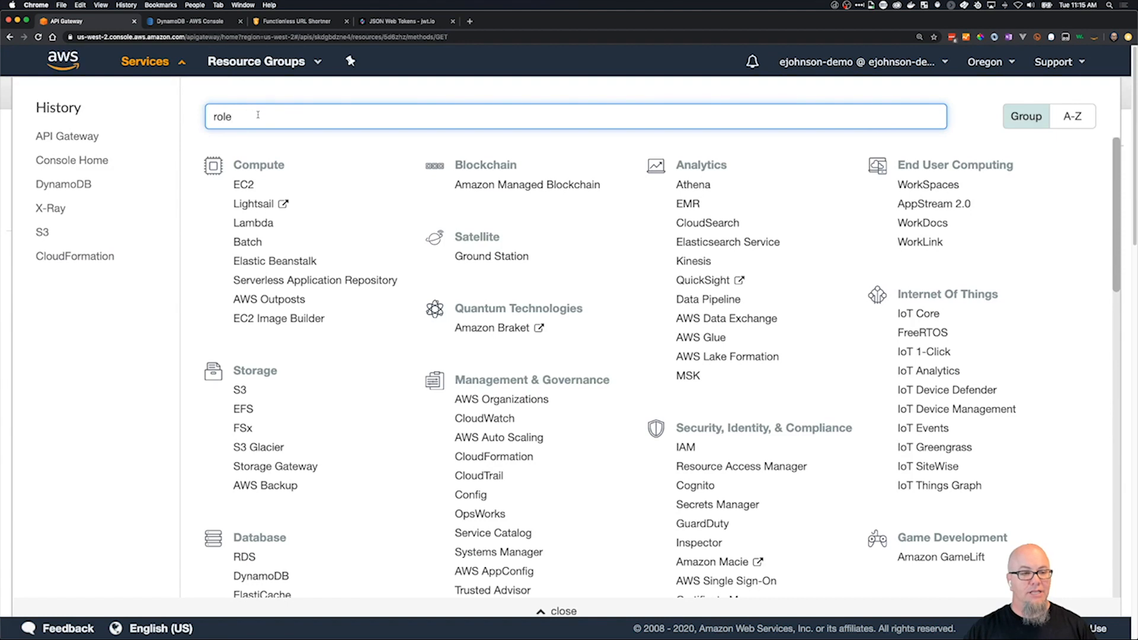
{"action": "key", "text": "BackSpace"}
{"action": "key", "text": "BackSpace"}
{"action": "key", "text": "BackSpace"}
{"action": "key", "text": "BackSpace"}
{"action": "type", "text": "iam"}
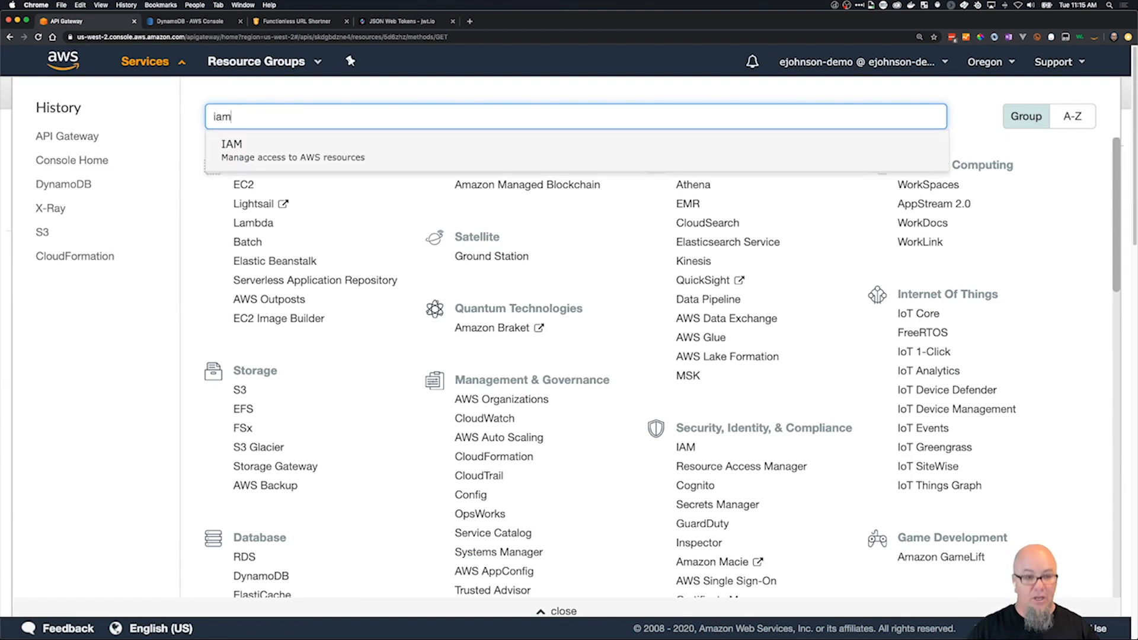
{"action": "right_click", "coordinate": [245, 159]}
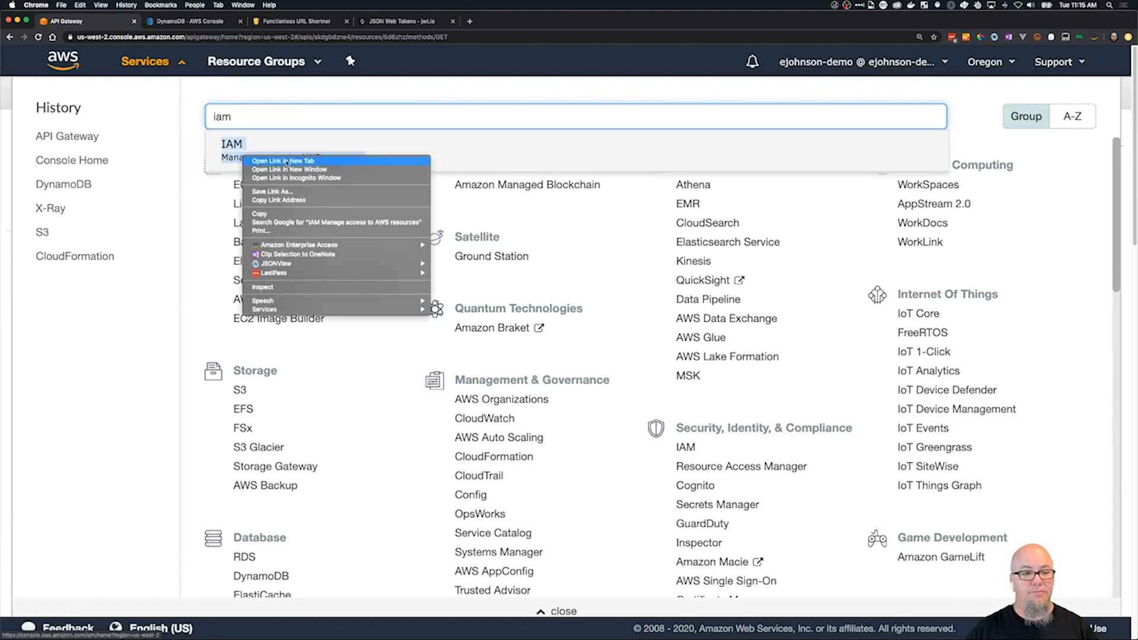
{"action": "left_click", "coordinate": [283, 161]}
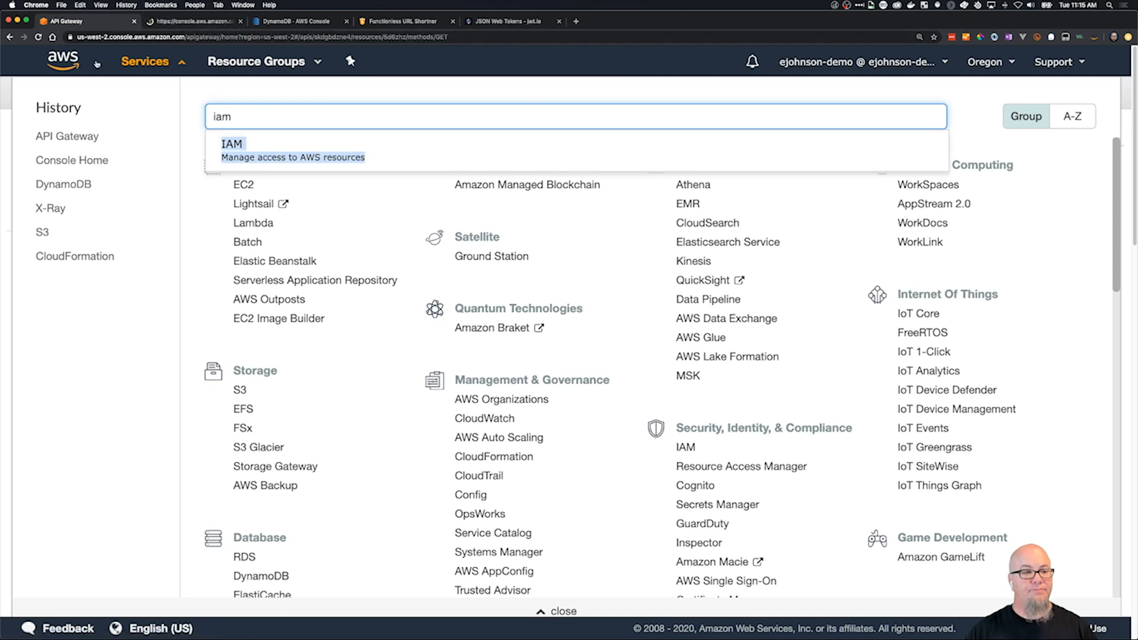
{"action": "left_click", "coordinate": [126, 62]}
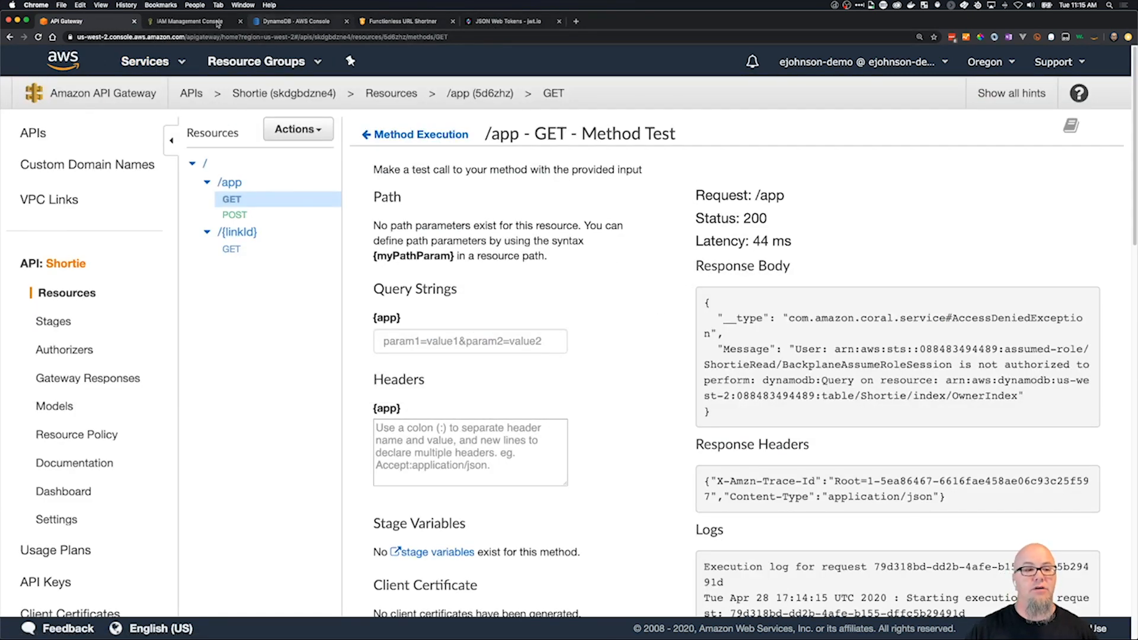
{"action": "left_click", "coordinate": [176, 24]}
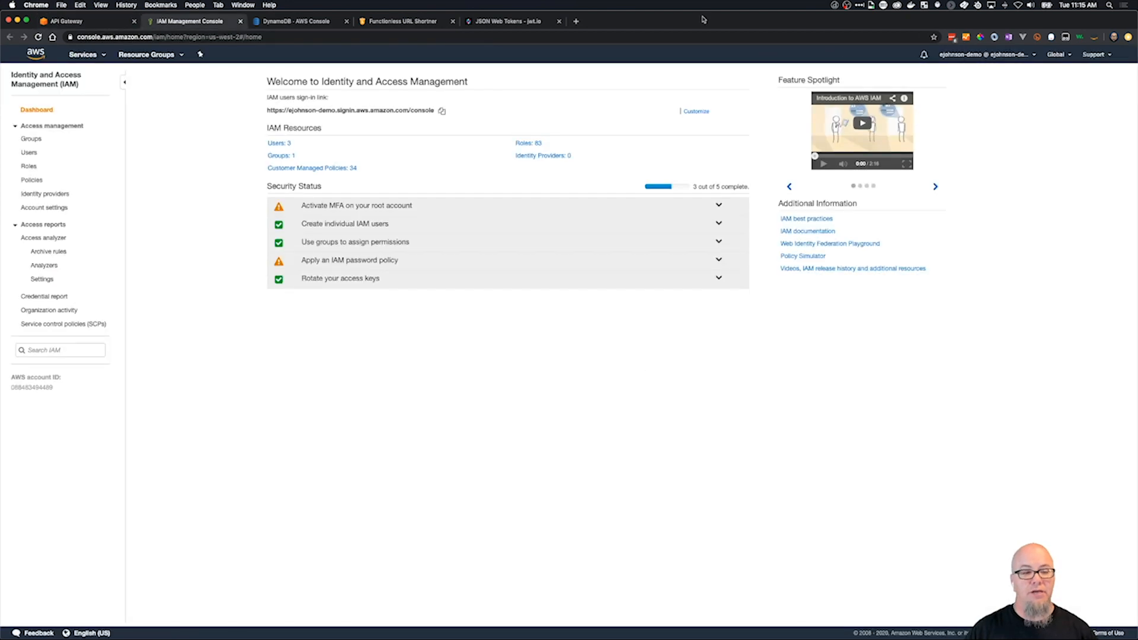
{"action": "left_click", "coordinate": [28, 166]}
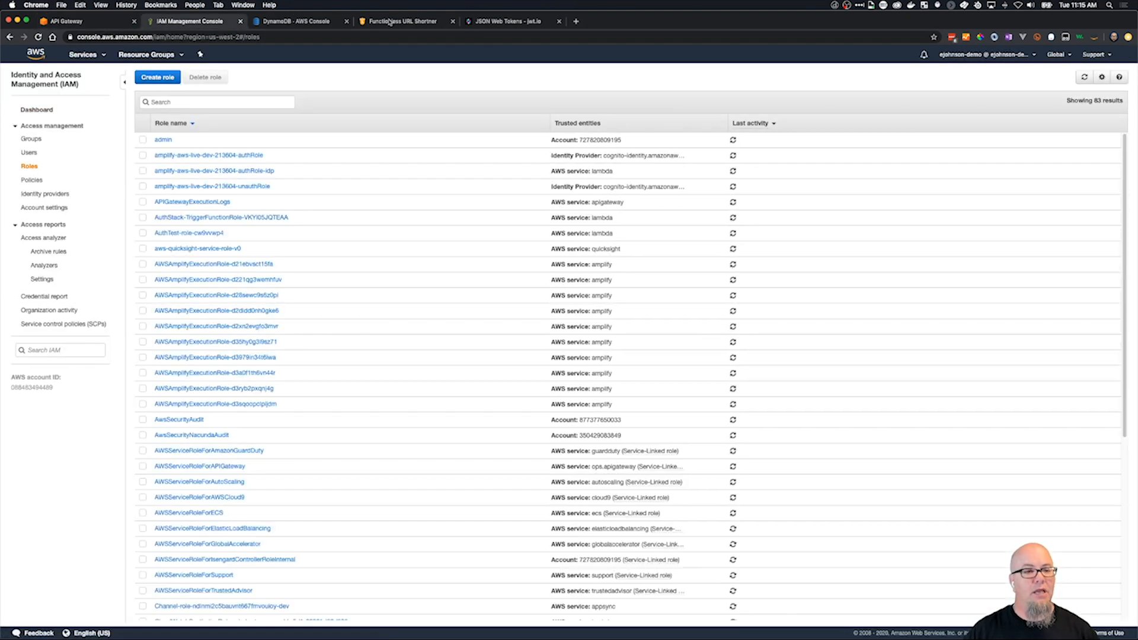
Search the roles for shortie and open ShortieRead, showing the JSON and resource ARN of its DDBRead inline policy.
{"action": "left_click", "coordinate": [67, 21]}
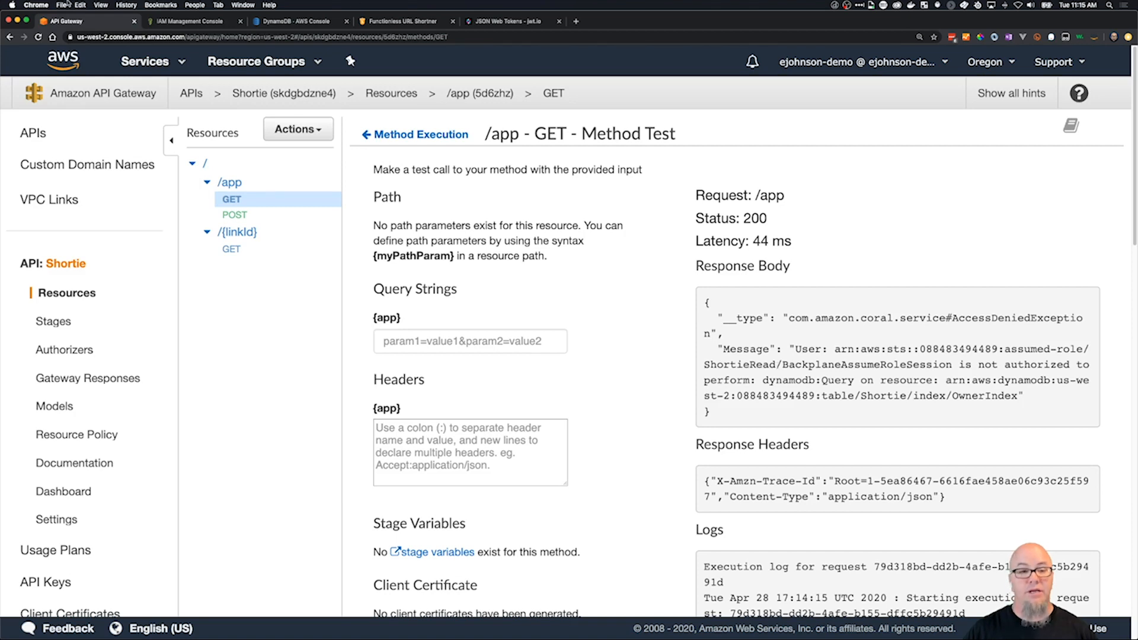
{"action": "left_click", "coordinate": [176, 21]}
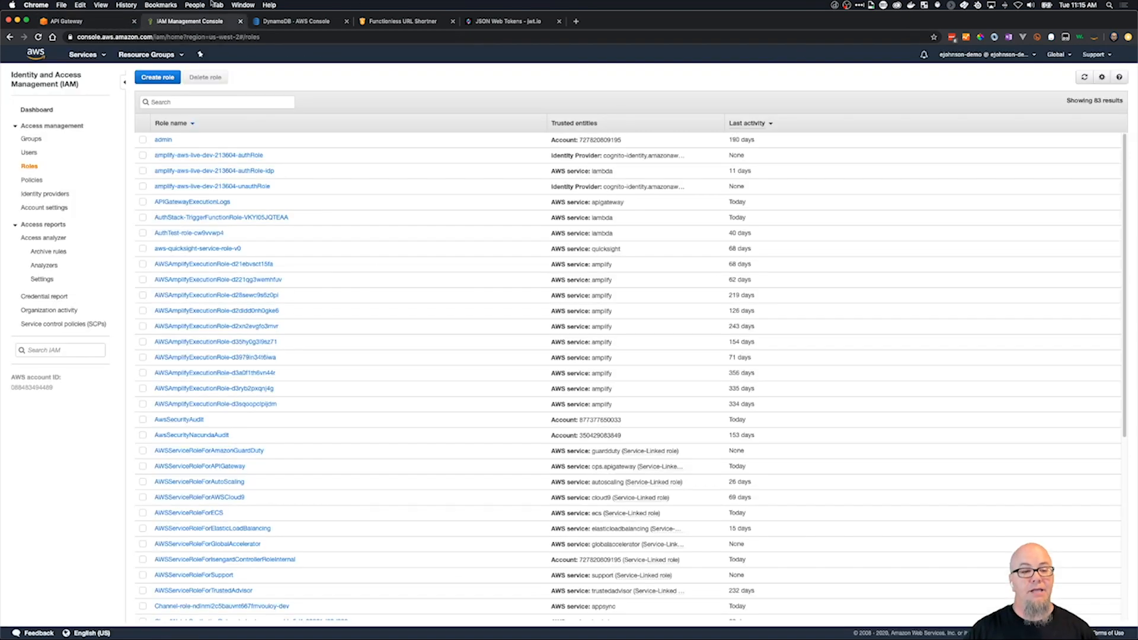
{"action": "left_click", "coordinate": [219, 99]}
{"action": "type", "text": "shortie"}
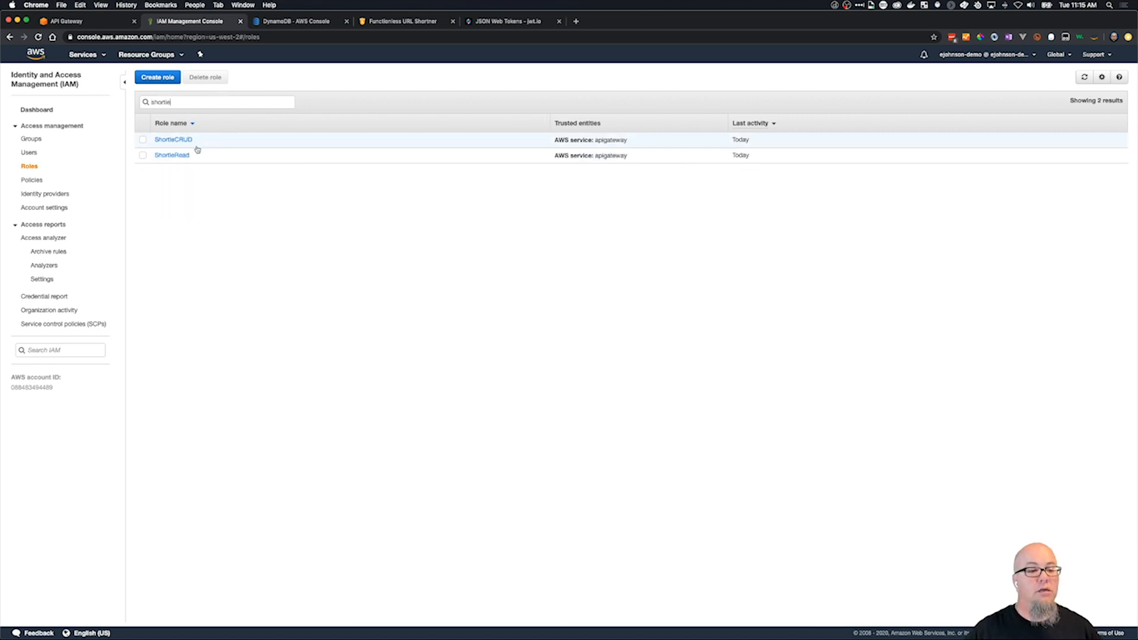
{"action": "left_click", "coordinate": [178, 156]}
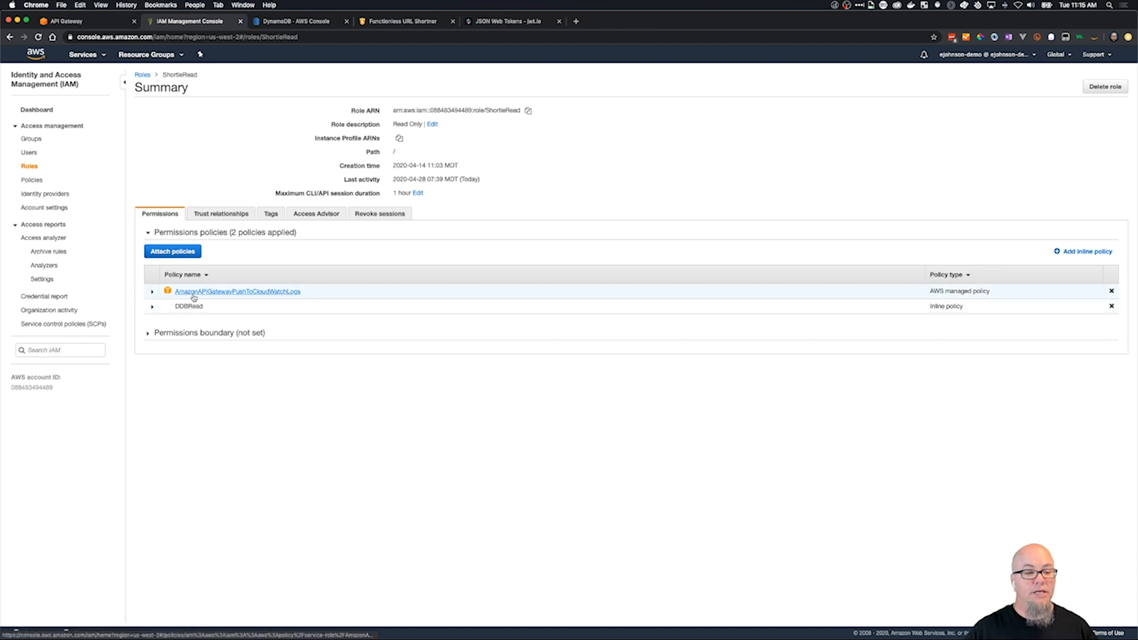
{"action": "left_click", "coordinate": [152, 308]}
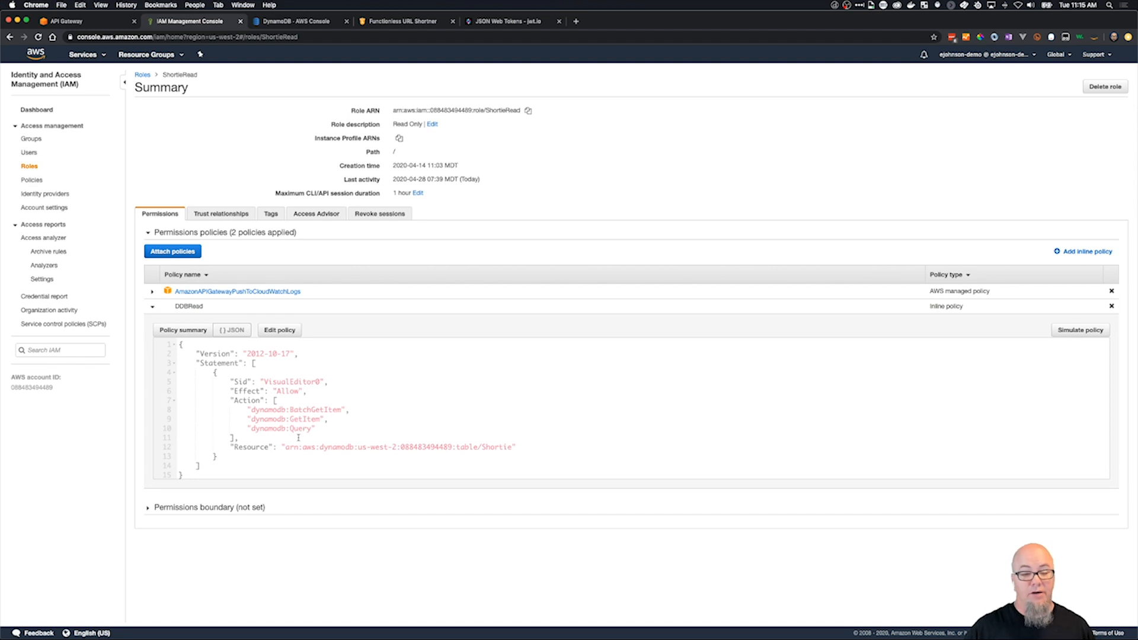
{"action": "left_click_drag", "start_coordinate": [284, 449], "coordinate": [514, 449]}
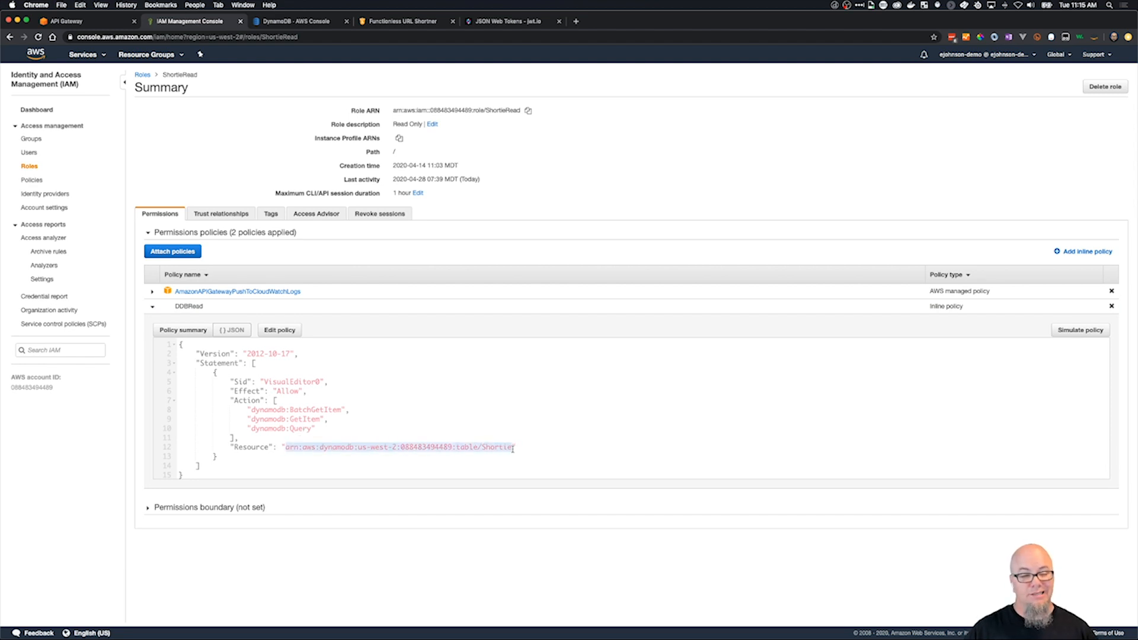
Edit the DDBRead policy as JSON and enclose its Resource value in an array with square brackets.
{"action": "left_click", "coordinate": [279, 330]}
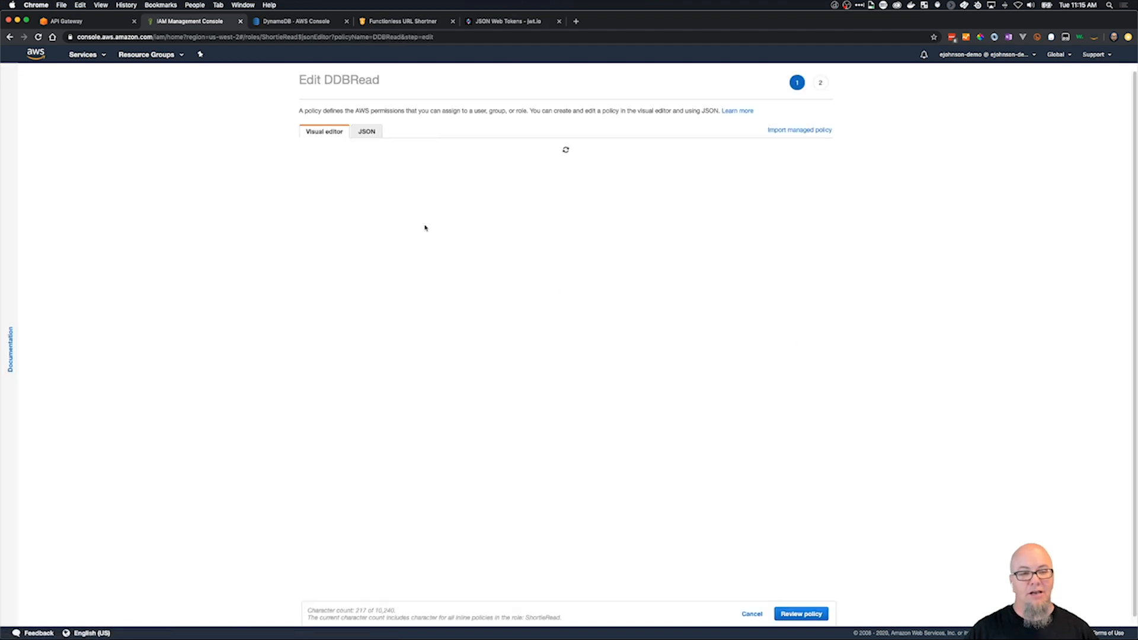
{"action": "left_click", "coordinate": [367, 131]}
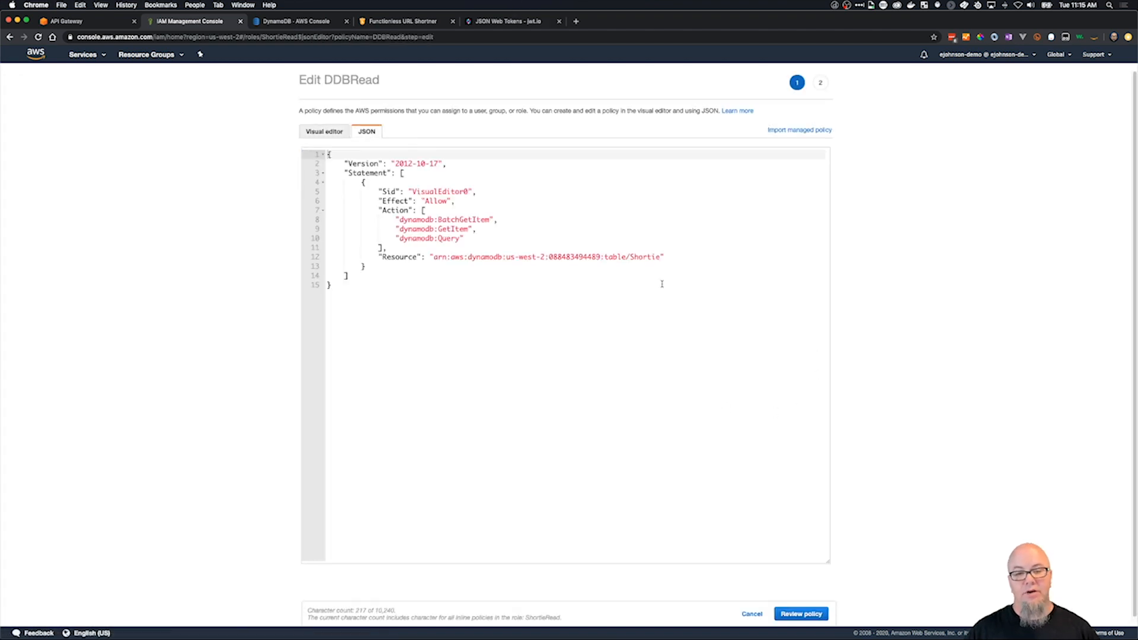
{"action": "left_click", "coordinate": [435, 261]}
{"action": "left_click", "coordinate": [430, 256]}
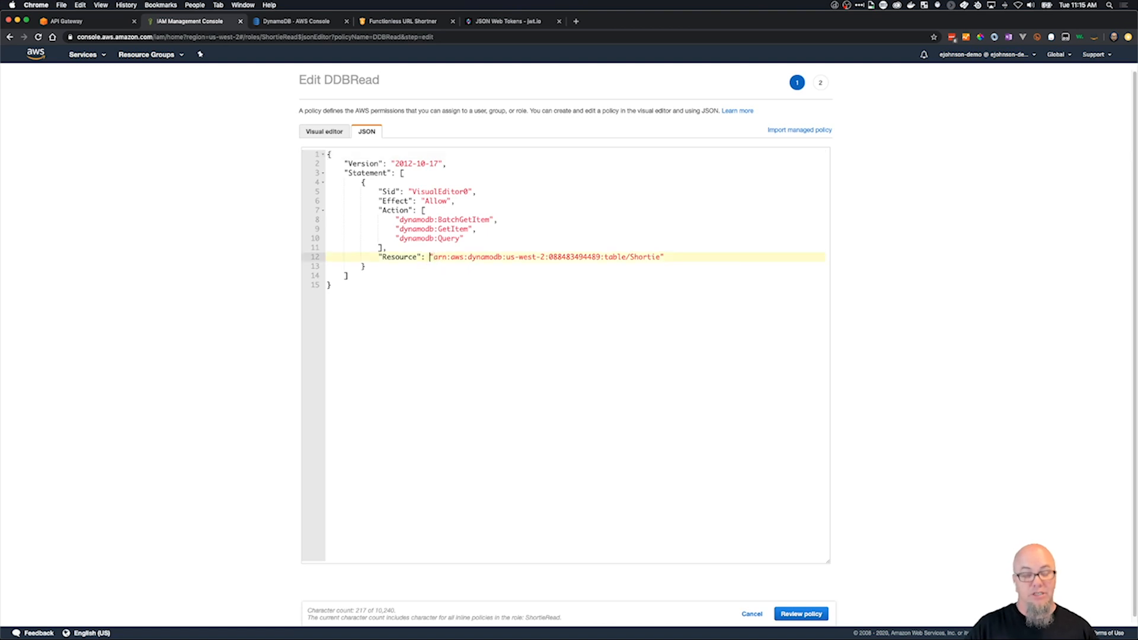
{"action": "type", "text": "["}
{"action": "key", "text": "Return"}
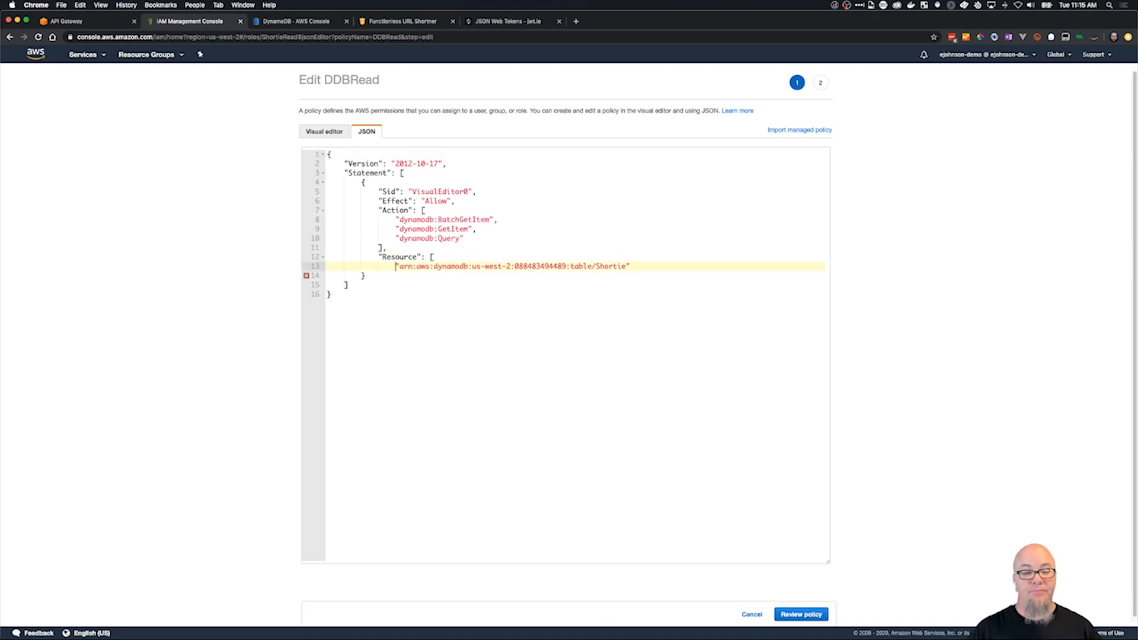
{"action": "key", "text": "Return"}
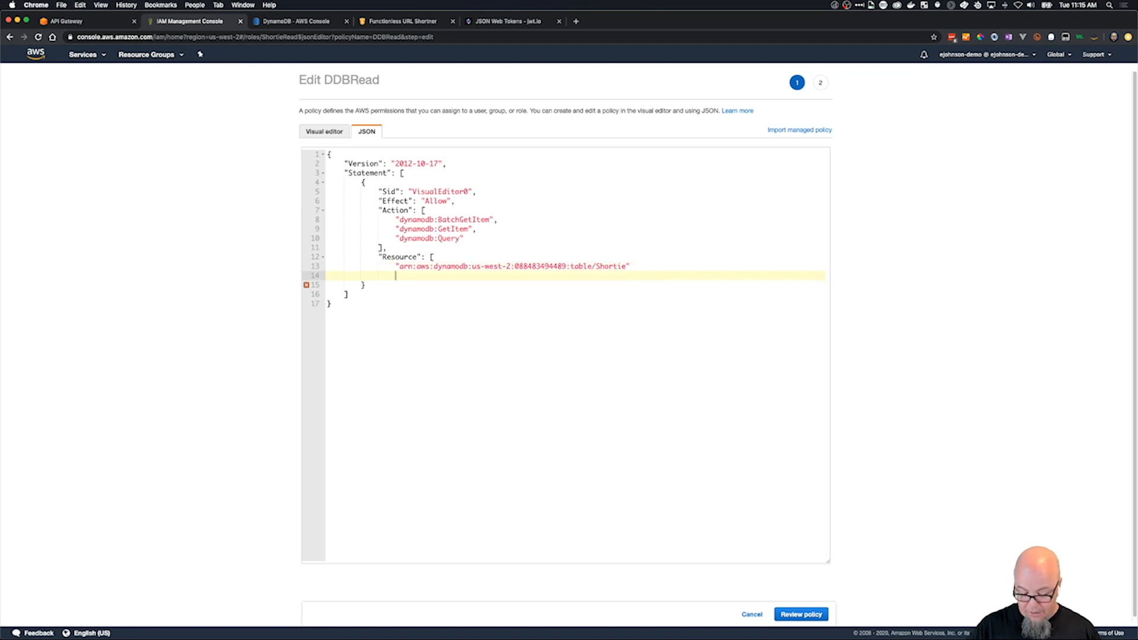
{"action": "type", "text": "]"}
{"action": "key", "text": "shift+Tab"}
Add the Shortie table's index/OwnerIndex ARN as a second quoted entry in the Resource array and save the policy changes.
{"action": "left_click", "coordinate": [632, 266]}
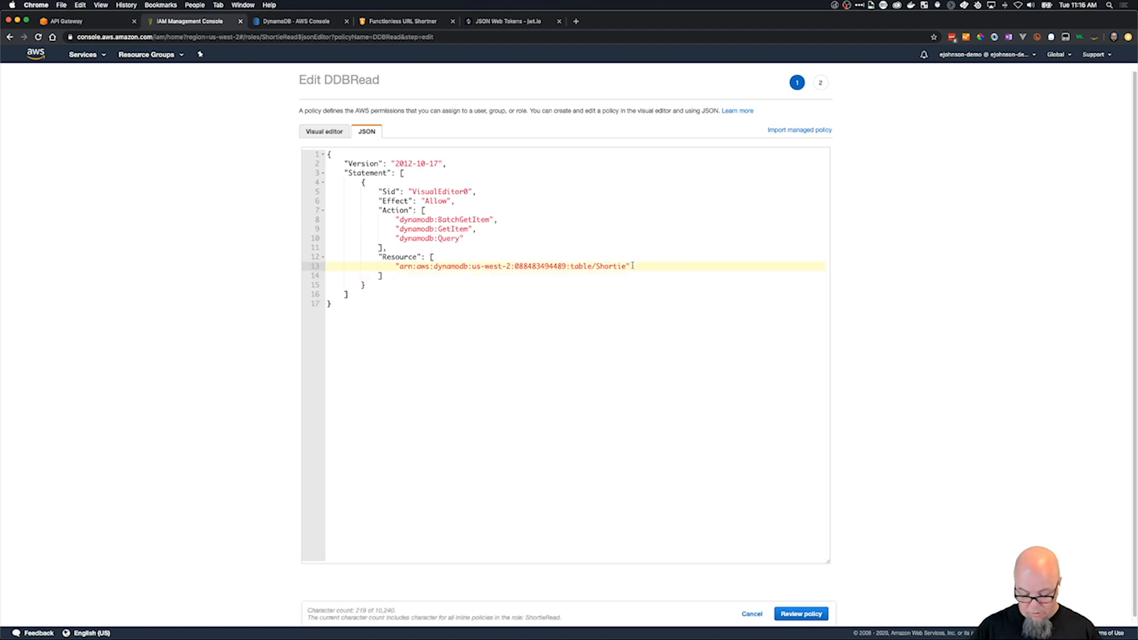
{"action": "type", "text": ","}
{"action": "key", "text": "Return"}
{"action": "key", "text": "super+v"}
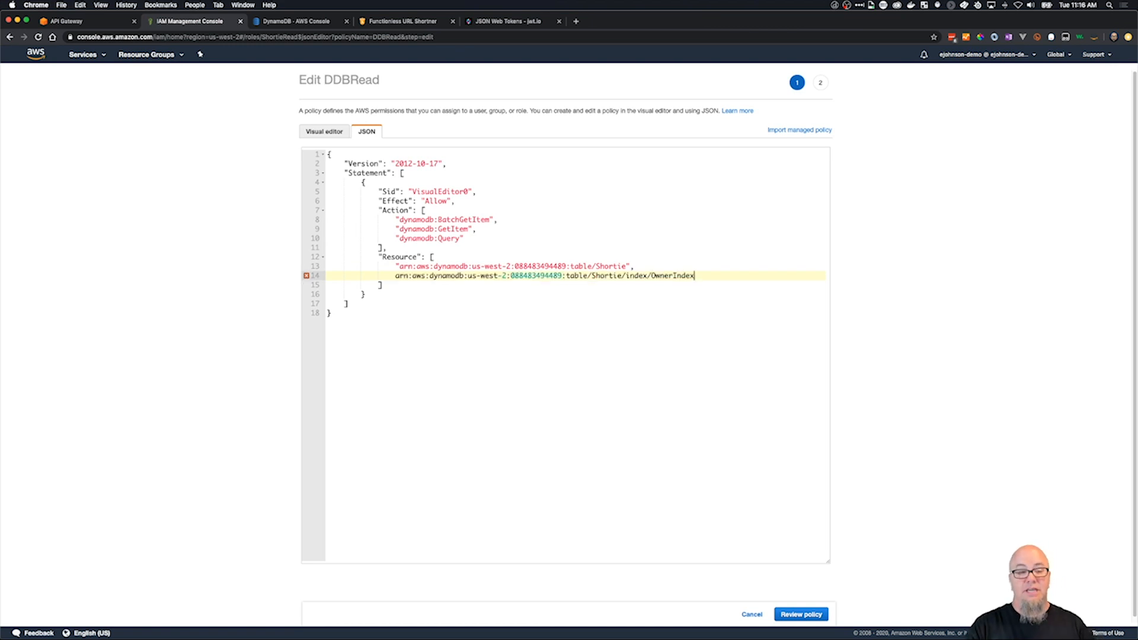
{"action": "left_click", "coordinate": [395, 276]}
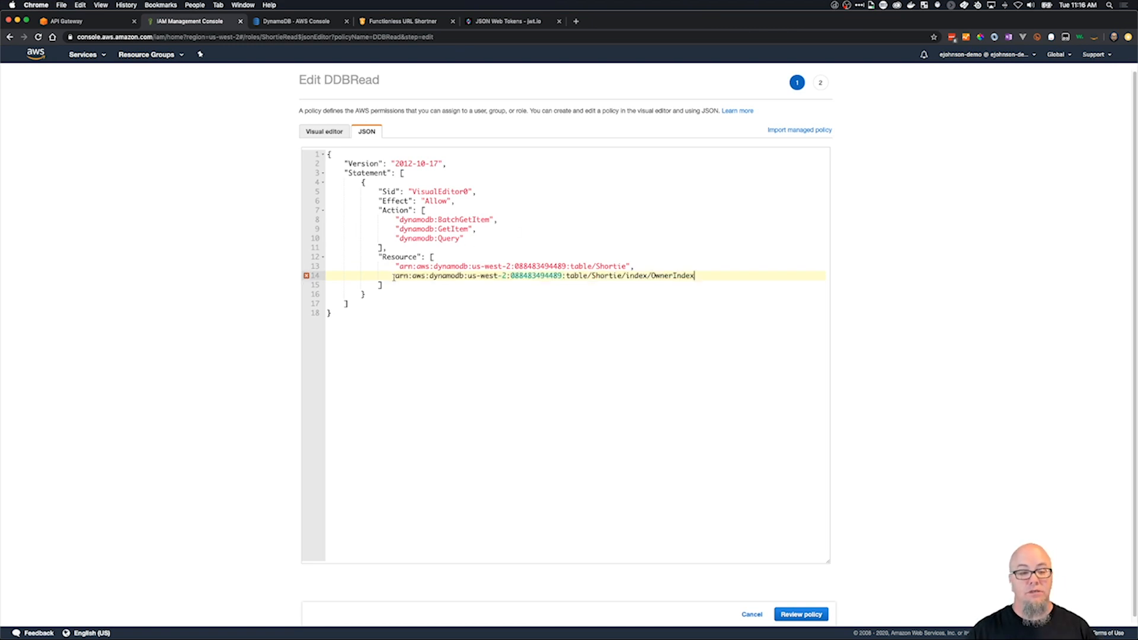
{"action": "type", "text": "\""}
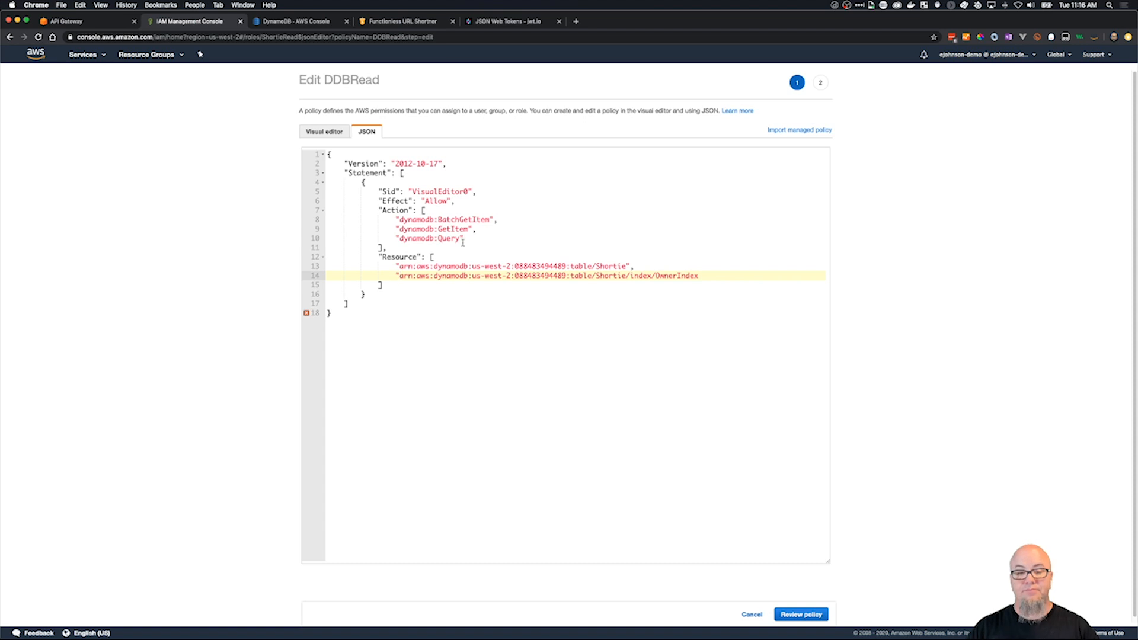
{"action": "left_click", "coordinate": [732, 276]}
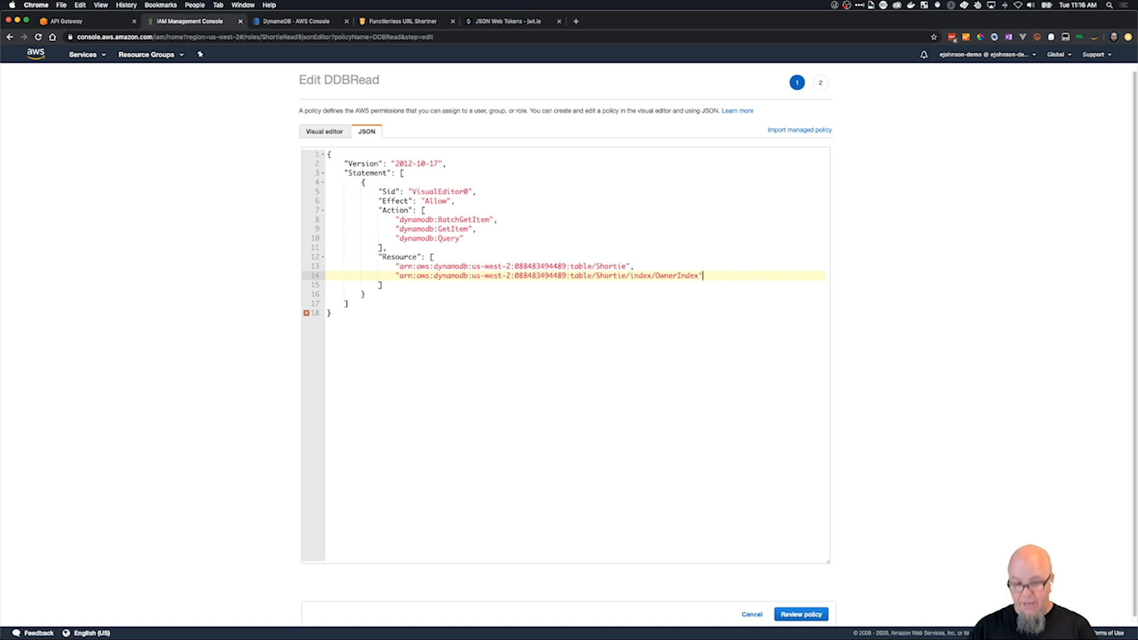
{"action": "type", "text": "\""}
{"action": "left_click", "coordinate": [801, 614]}
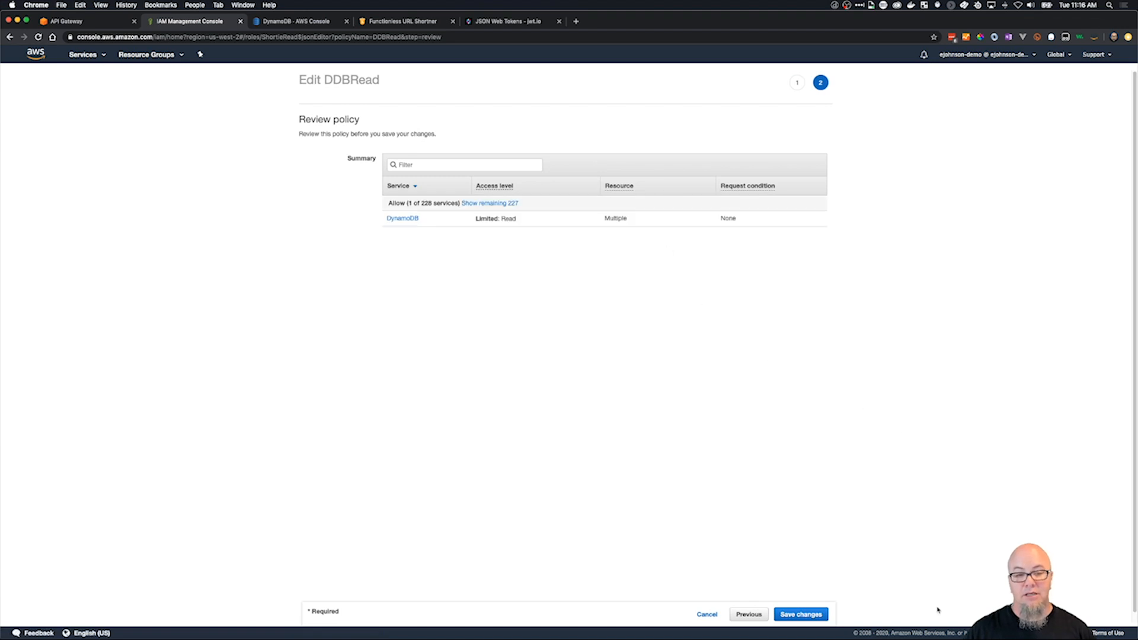
{"action": "left_click", "coordinate": [821, 615]}
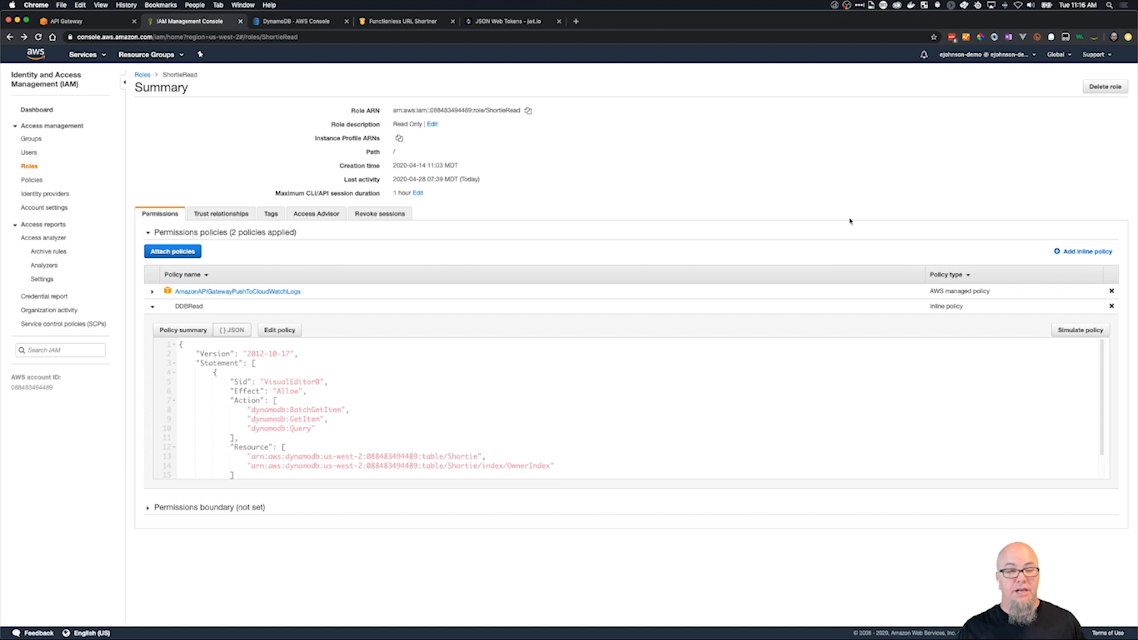
Return to API Gateway, rerun the console test of the /app GET method, and review the items in the response body.
{"action": "left_click", "coordinate": [290, 25]}
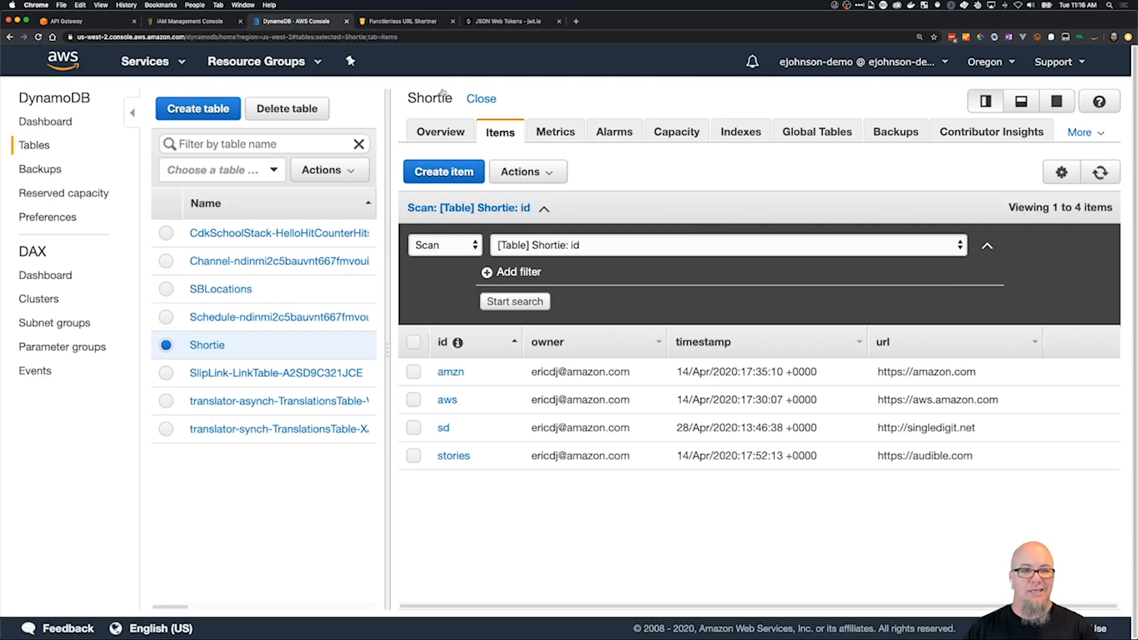
{"action": "left_click", "coordinate": [83, 21]}
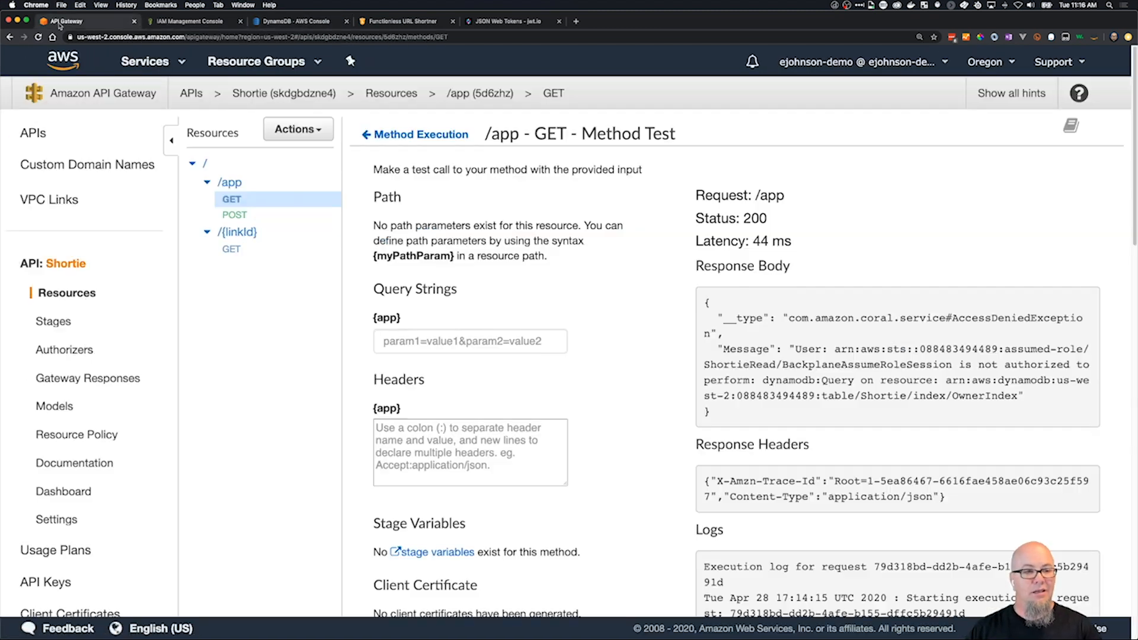
{"action": "scroll", "coordinate": [558, 380], "scroll_direction": "down", "scroll_amount": 8}
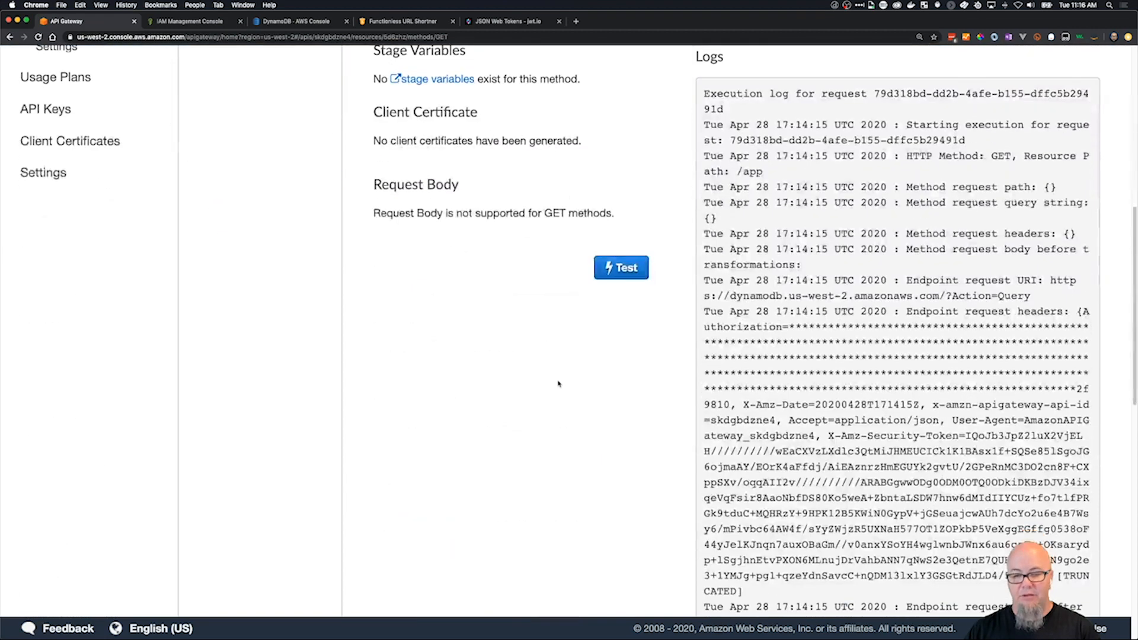
{"action": "left_click", "coordinate": [639, 278]}
{"action": "scroll", "coordinate": [587, 432], "scroll_direction": "up", "scroll_amount": 8}
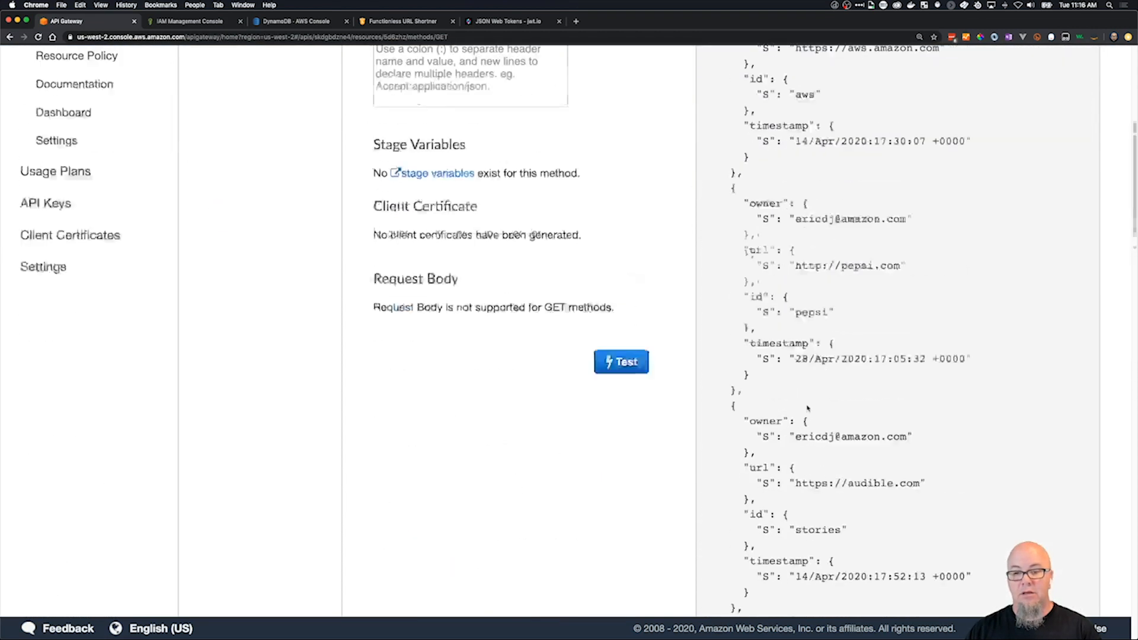
{"action": "scroll", "coordinate": [793, 410], "scroll_direction": "down", "scroll_amount": 3}
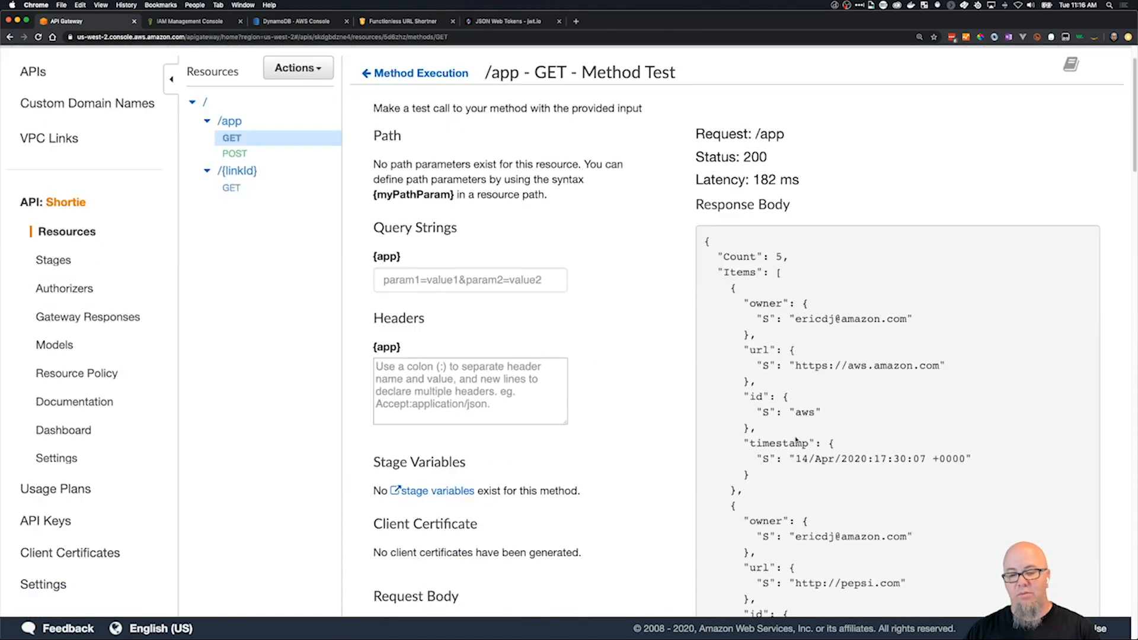
{"action": "scroll", "coordinate": [796, 439], "scroll_direction": "down", "scroll_amount": 1}
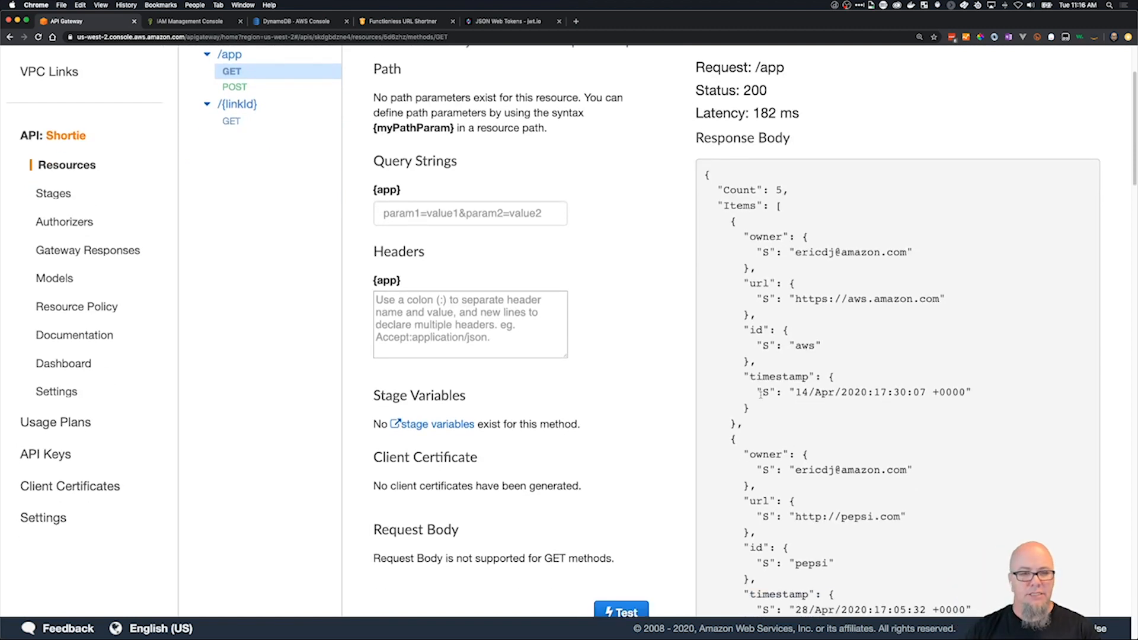
{"action": "scroll", "coordinate": [760, 393], "scroll_direction": "up", "scroll_amount": 4}
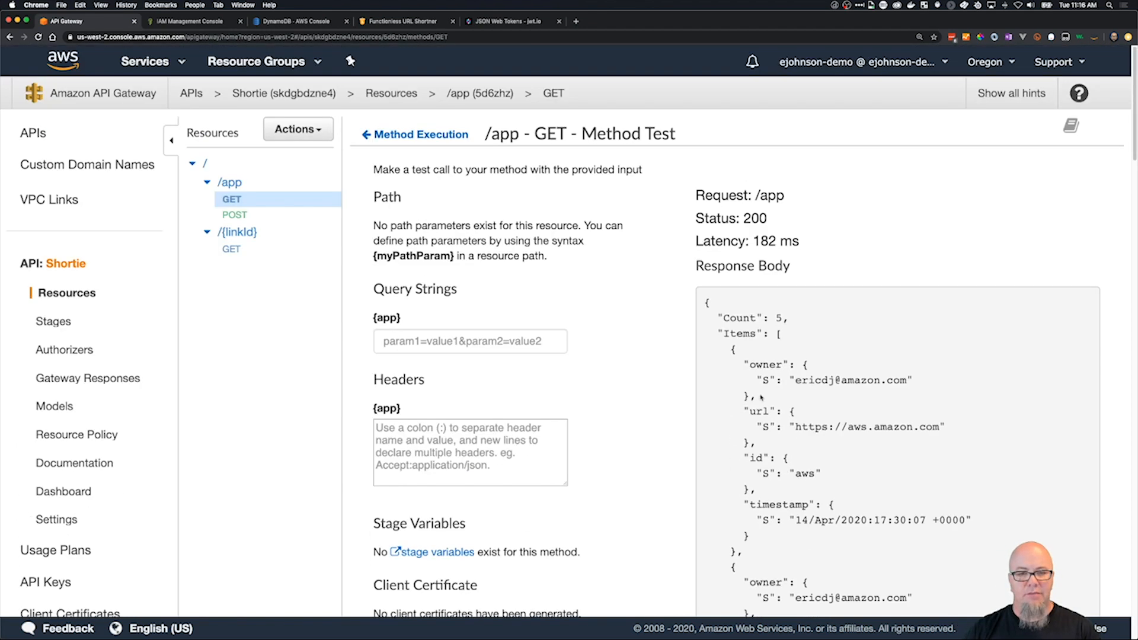
In the GET integration request's application/json mapping template, set the :v_owner value to $context.authorizer.claims.email and save it.
{"action": "left_click", "coordinate": [421, 135]}
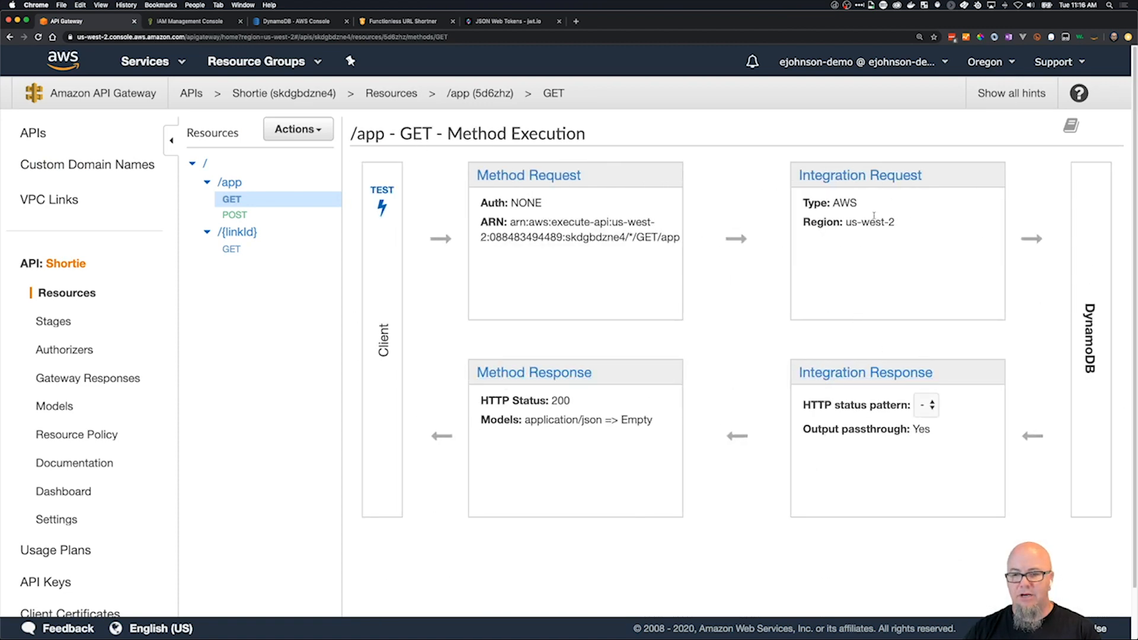
{"action": "left_click", "coordinate": [871, 176]}
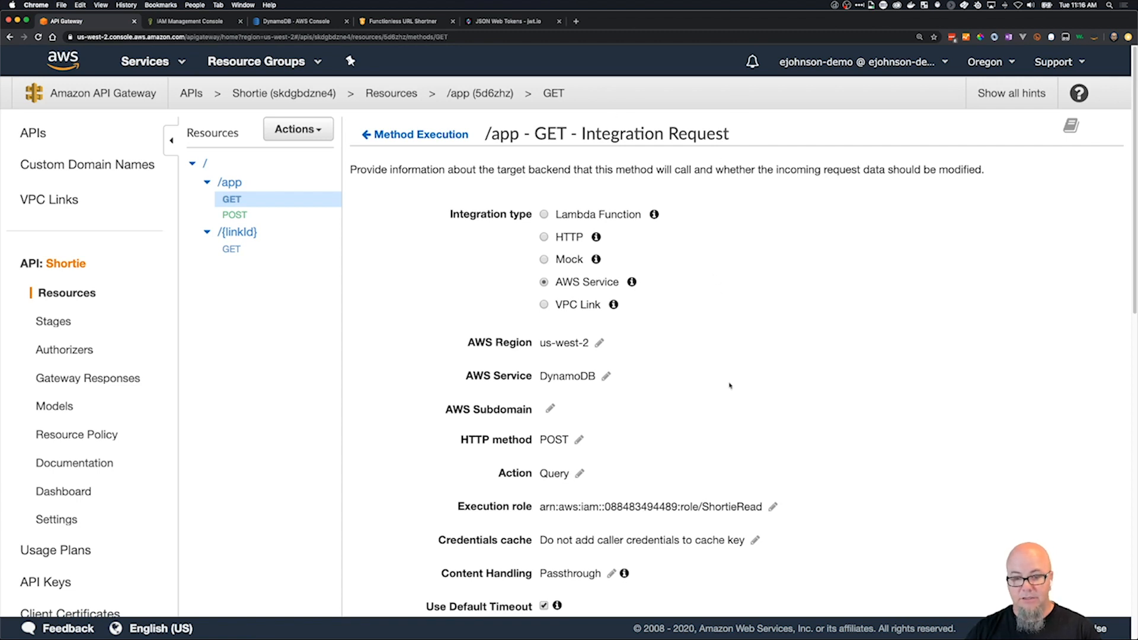
{"action": "scroll", "coordinate": [731, 409], "scroll_direction": "down", "scroll_amount": 10}
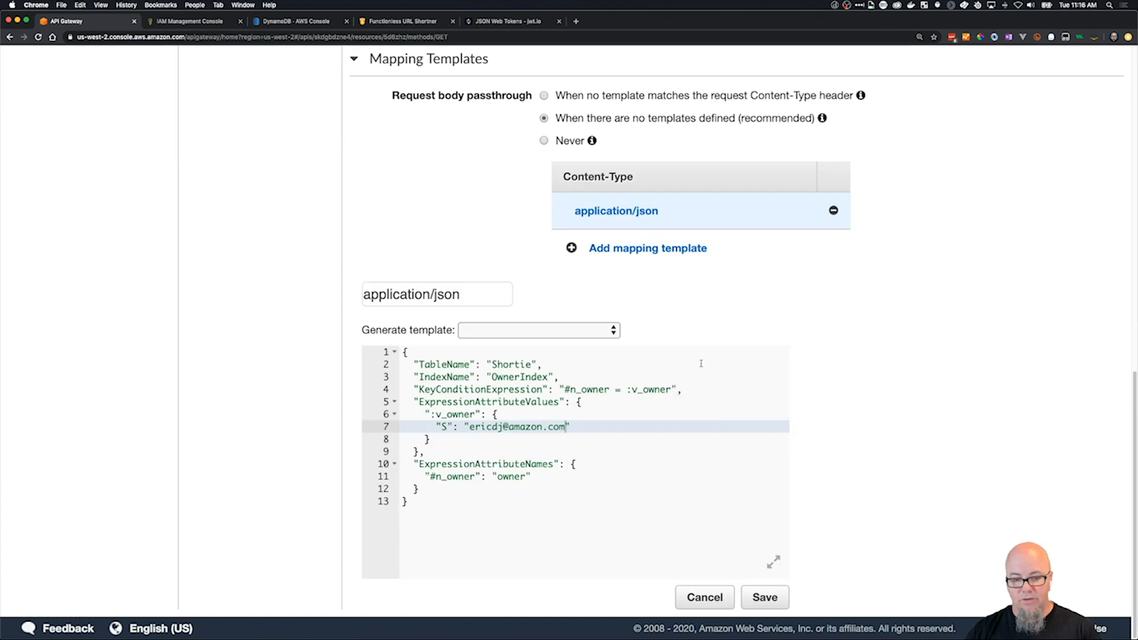
{"action": "left_click", "coordinate": [598, 442]}
{"action": "key", "text": "Up"}
{"action": "key", "text": "super+Right"}
{"action": "key", "text": "Left"}
{"action": "key", "text": "alt+BackSpace"}
{"action": "key", "text": "alt+BackSpace"}
{"action": "key", "text": "alt+BackSpace"}
{"action": "key", "text": "alt+BackSpace"}
{"action": "key", "text": "alt+BackSpace"}
{"action": "type", "text": "$context.authorizer.claims.email"}
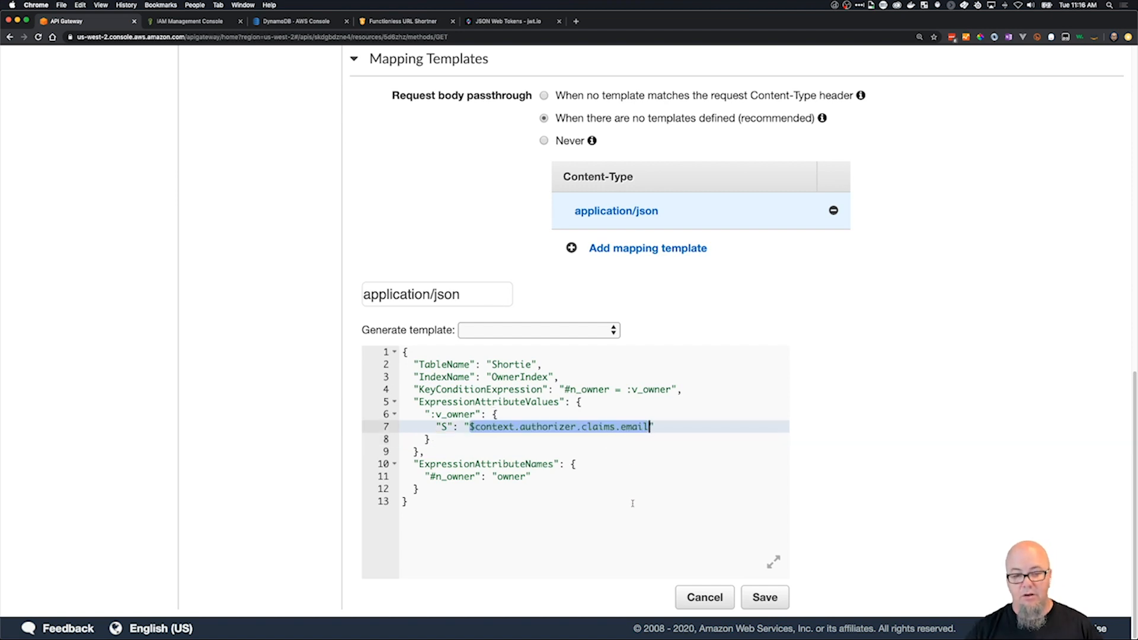
{"action": "left_click", "coordinate": [764, 596]}
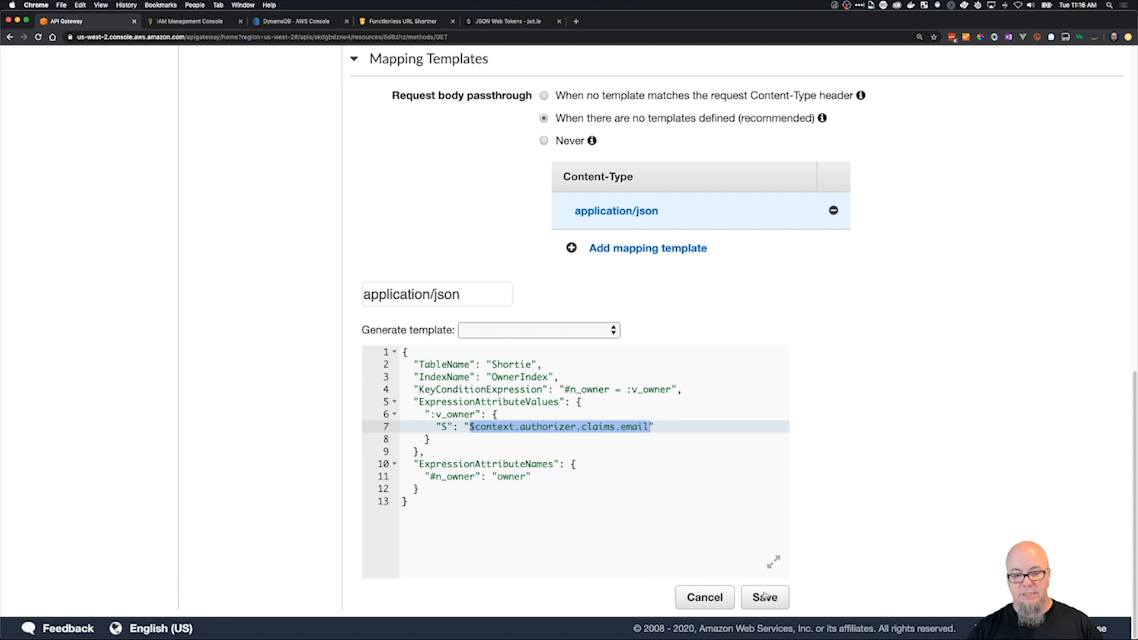
Deploy the Shortie API to the Prod stage without a description.
{"action": "left_click", "coordinate": [299, 129]}
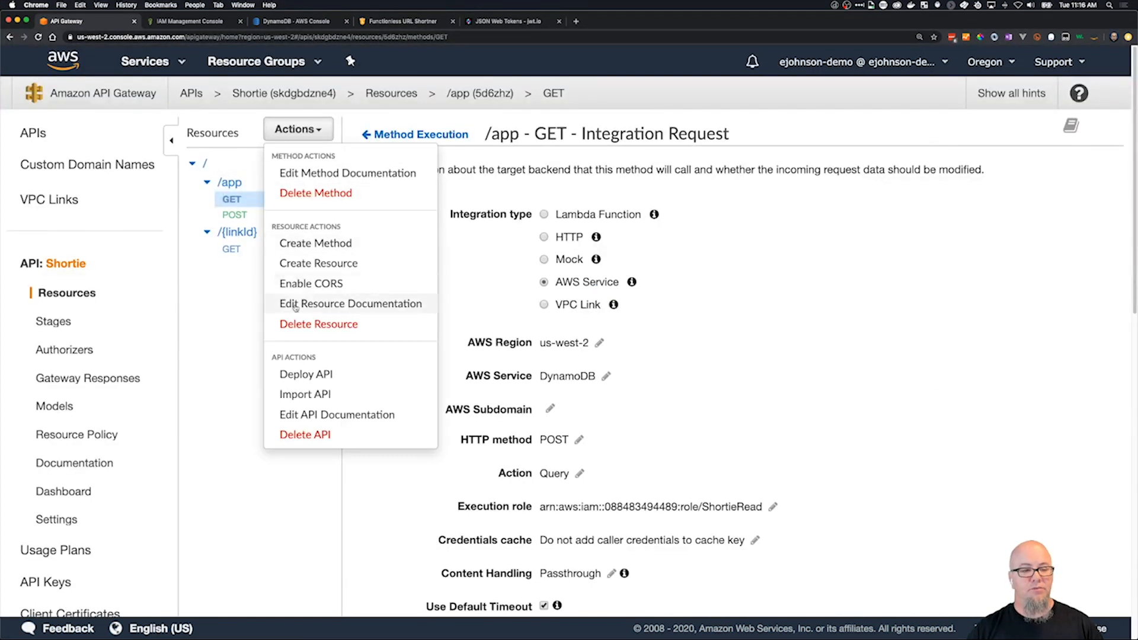
{"action": "left_click", "coordinate": [313, 378]}
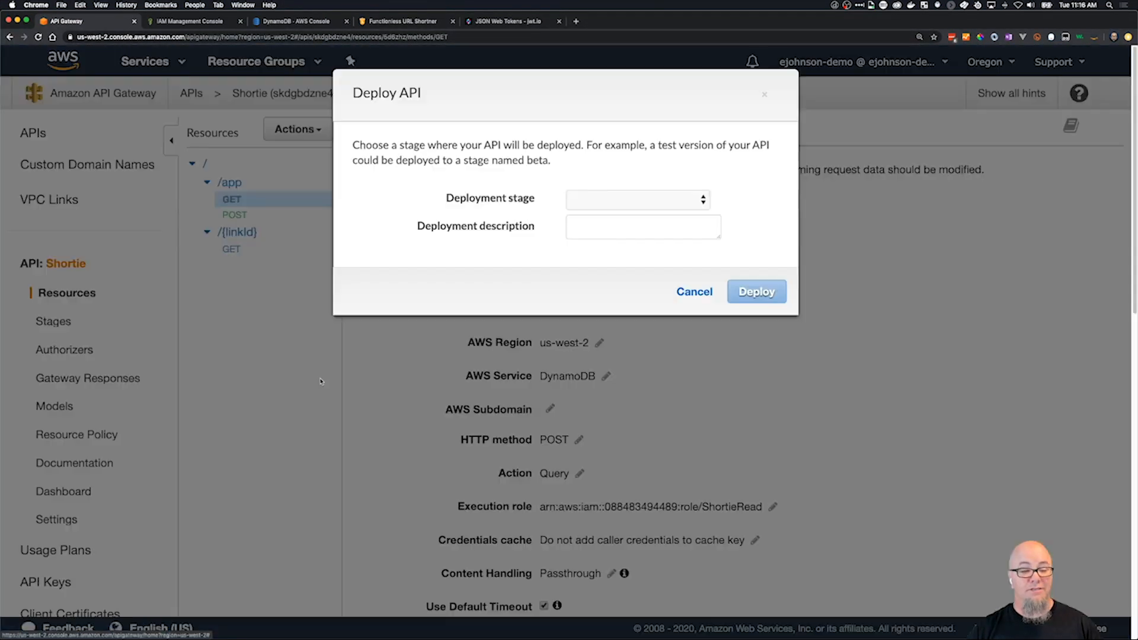
{"action": "left_click", "coordinate": [700, 202]}
{"action": "left_click", "coordinate": [643, 209]}
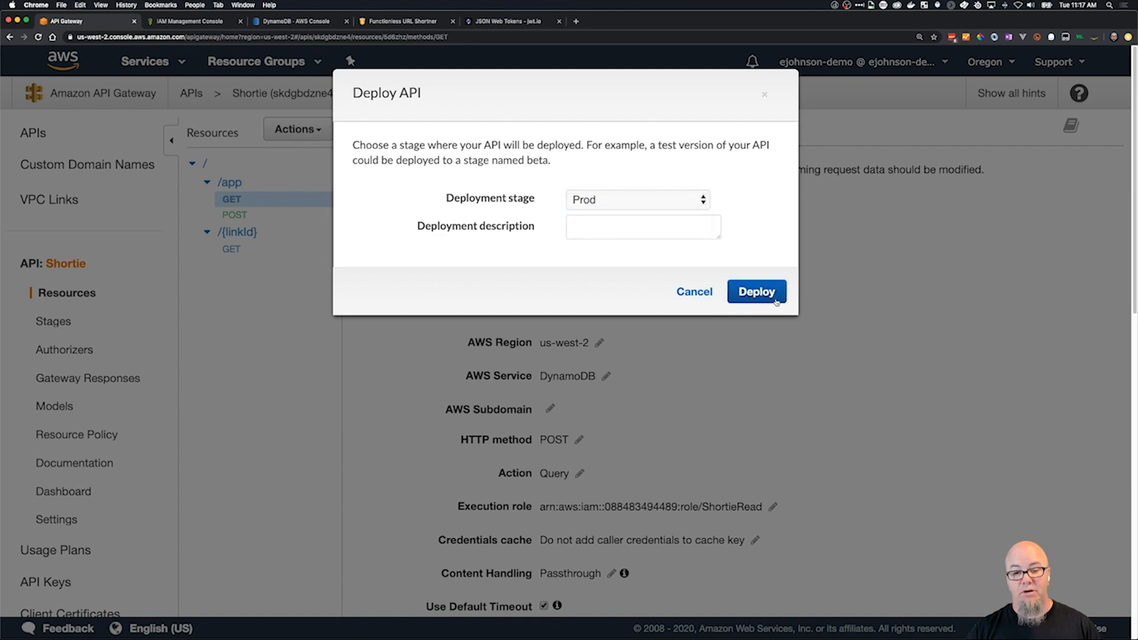
{"action": "left_click", "coordinate": [775, 301]}
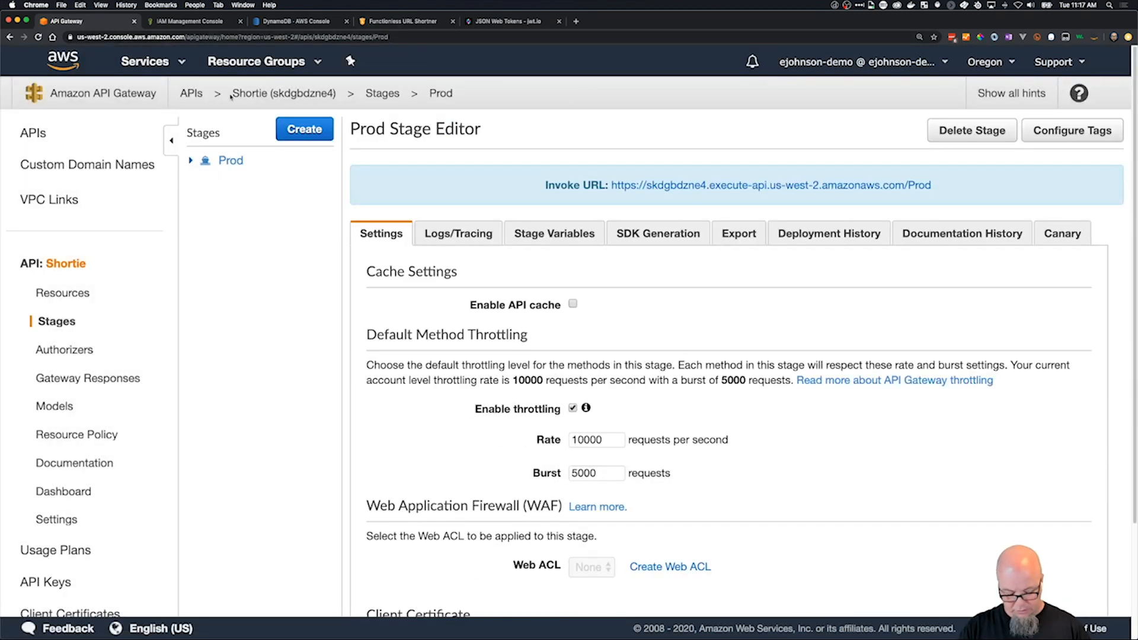
Switch to Postman, resend the GET request to the Prod /app endpoint, and examine the response body.
{"action": "key", "text": "super+Tab"}
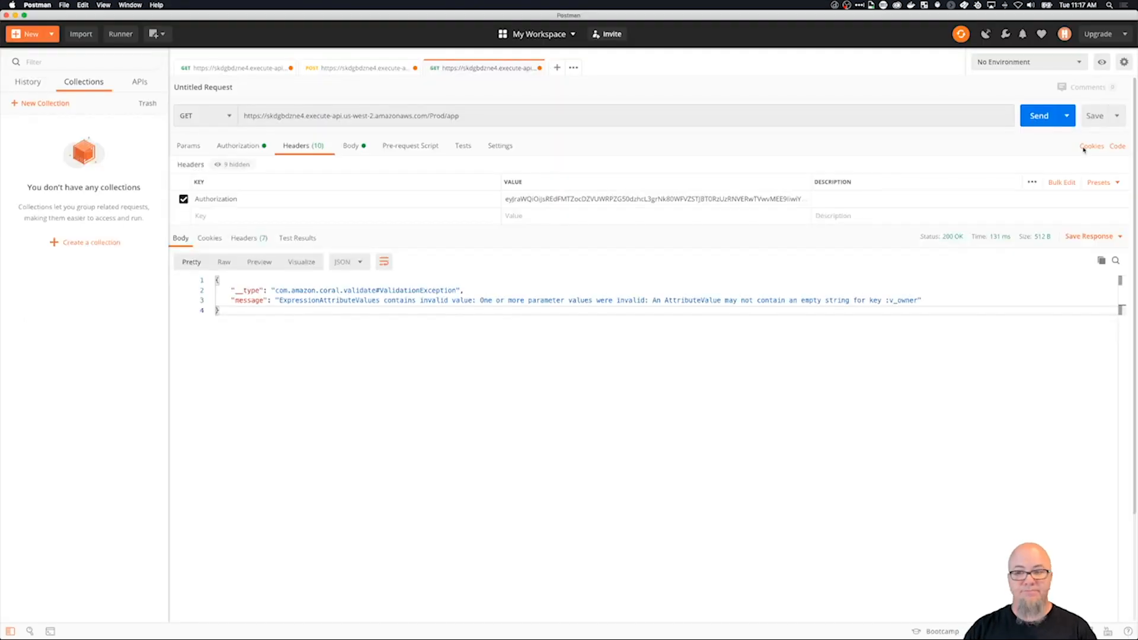
{"action": "left_click", "coordinate": [1039, 120]}
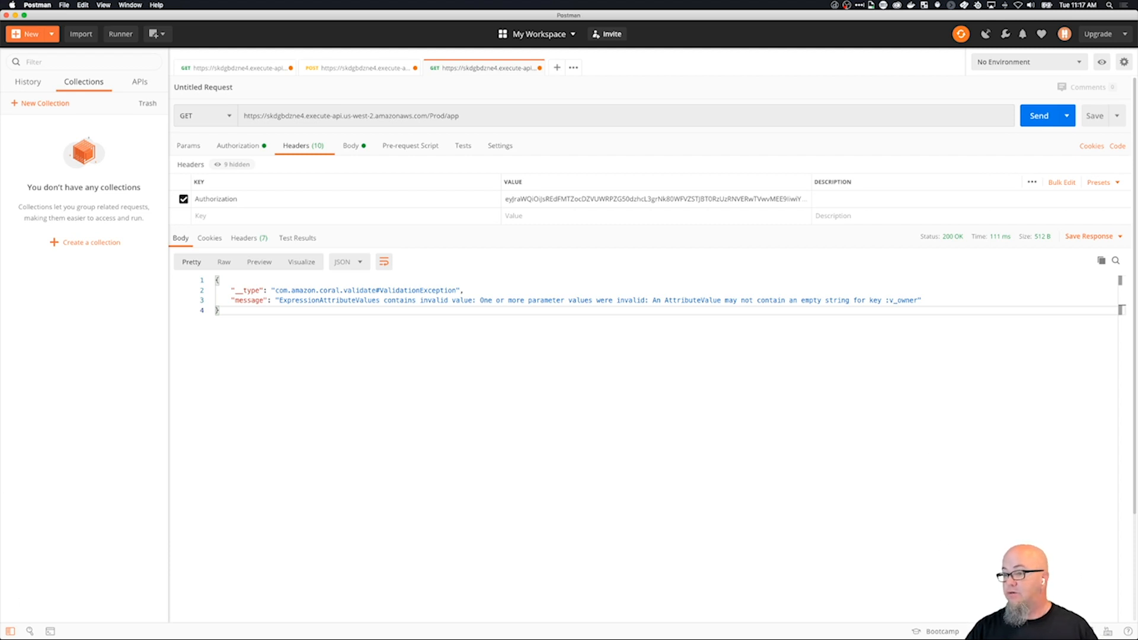
{"action": "key", "text": "super+Tab"}
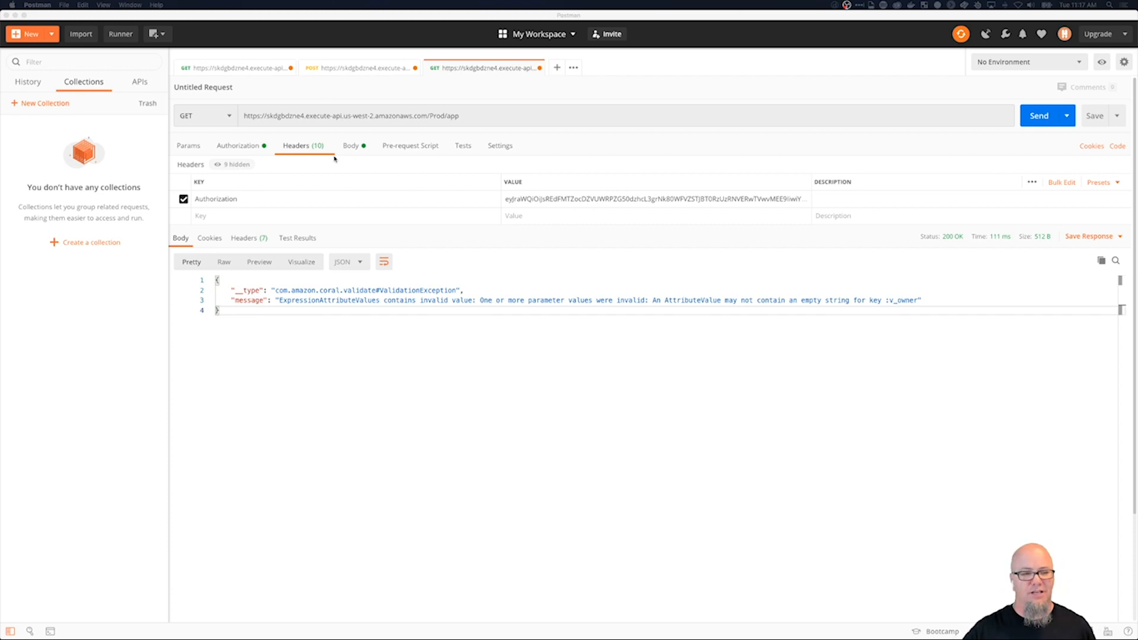
{"action": "left_click", "coordinate": [455, 350]}
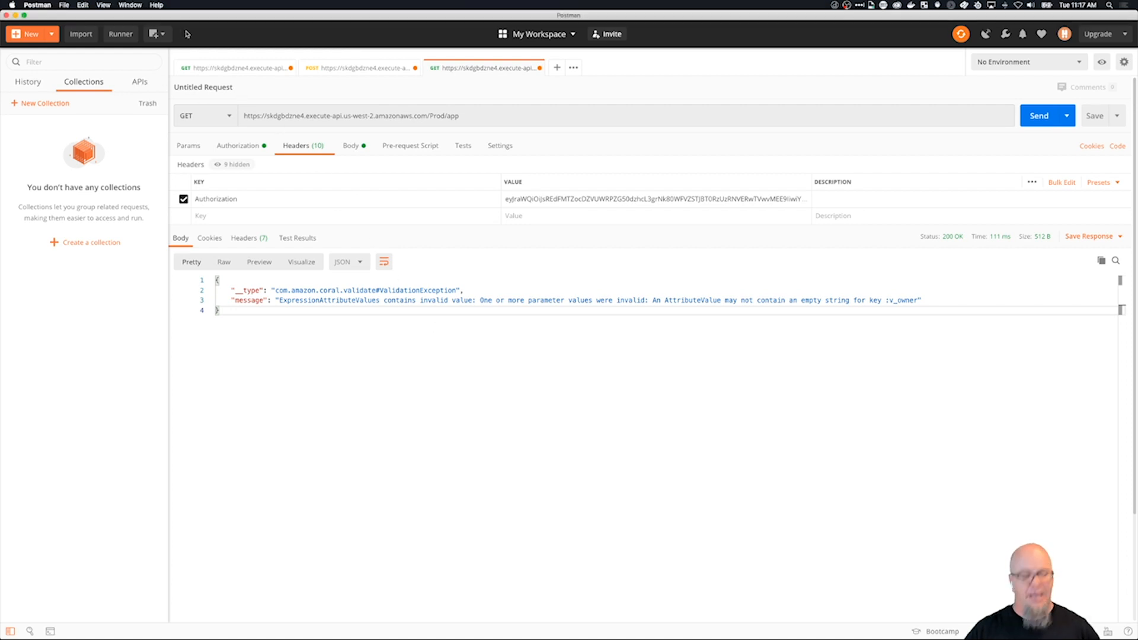
Back in API Gateway, set the Authorization of the /app GET method request to the ShortieAuth Cognito authorizer and save it.
{"action": "key", "text": "super+Tab"}
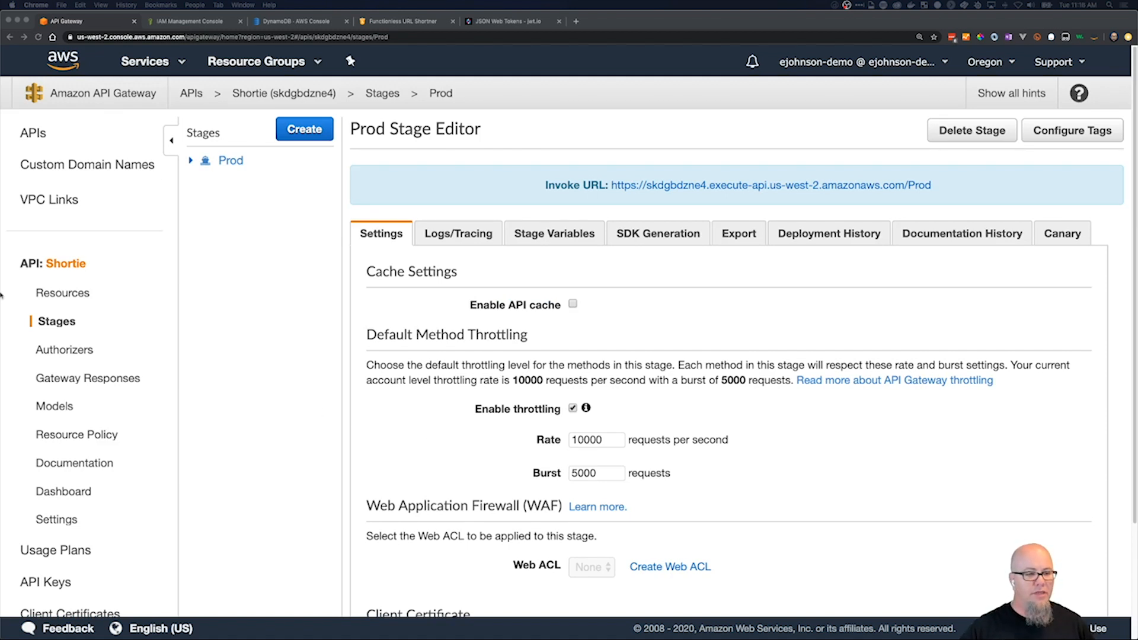
{"action": "left_click", "coordinate": [72, 350]}
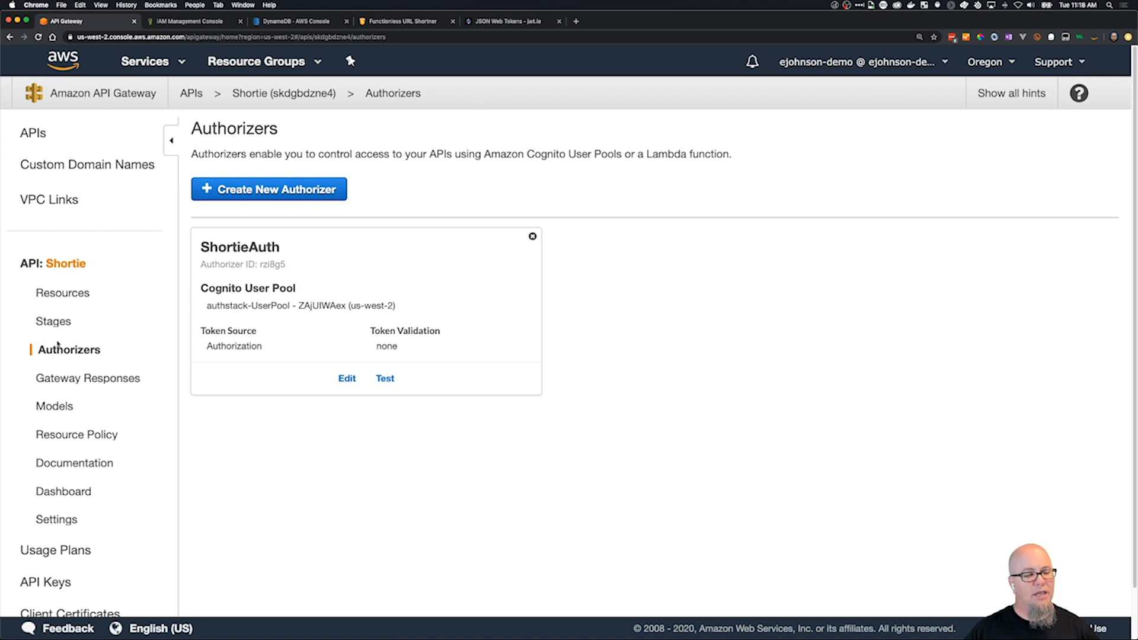
{"action": "left_click", "coordinate": [67, 293]}
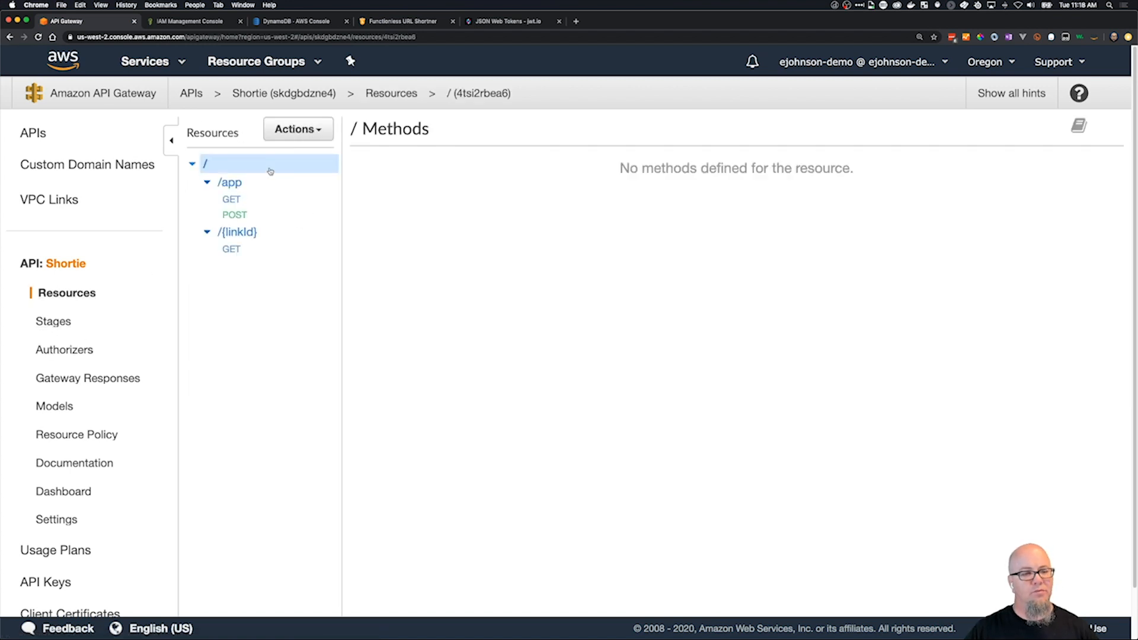
{"action": "left_click", "coordinate": [234, 216]}
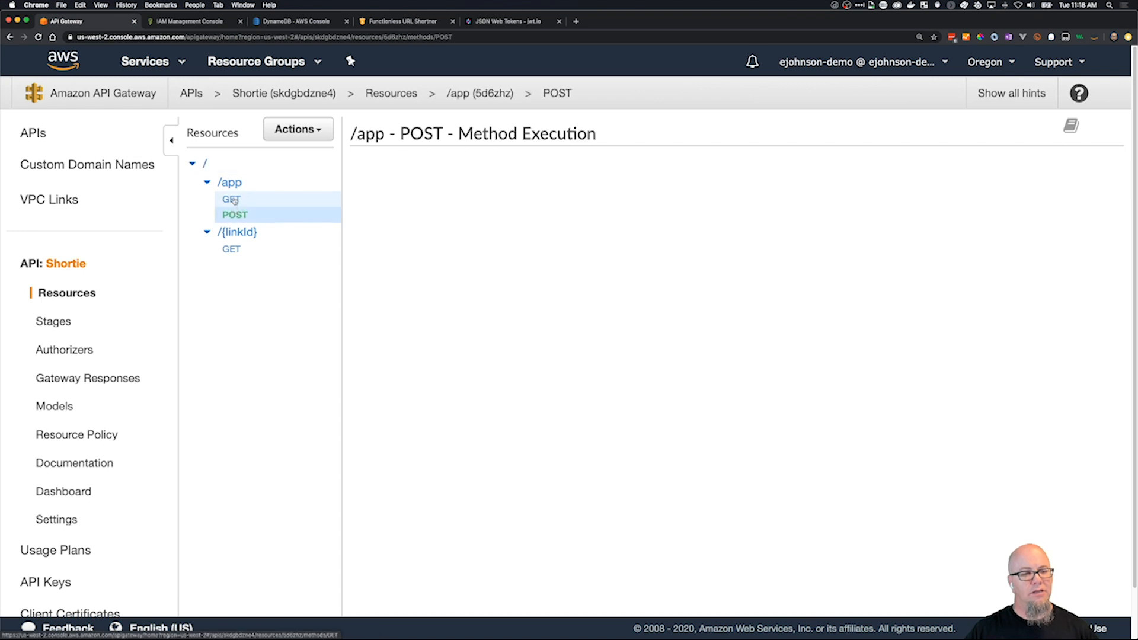
{"action": "left_click", "coordinate": [232, 199]}
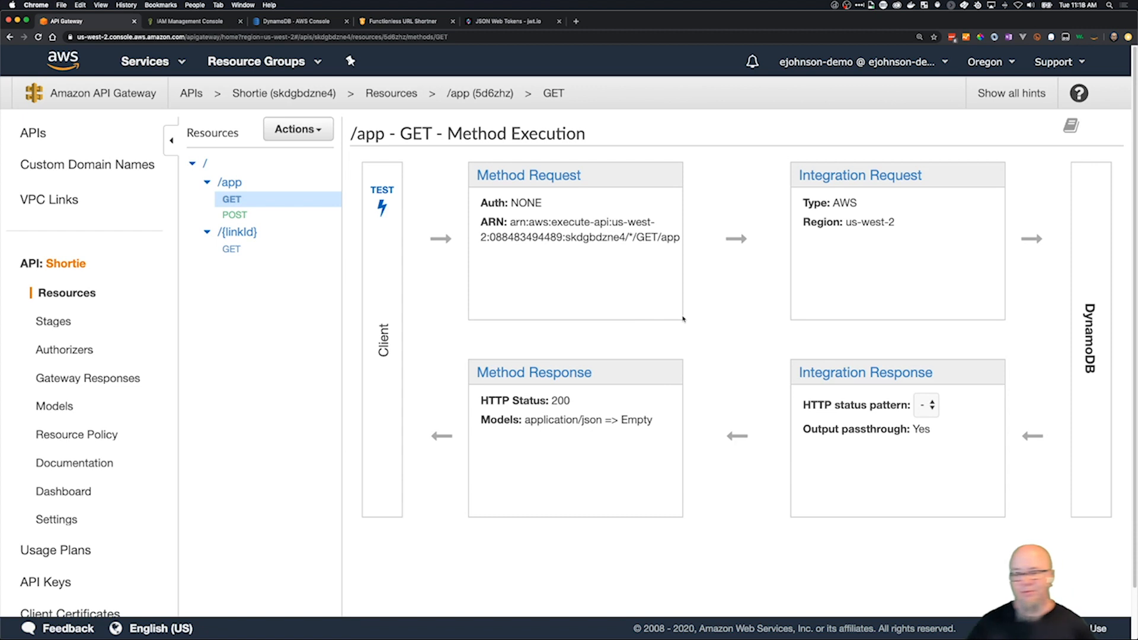
{"action": "left_click", "coordinate": [536, 177]}
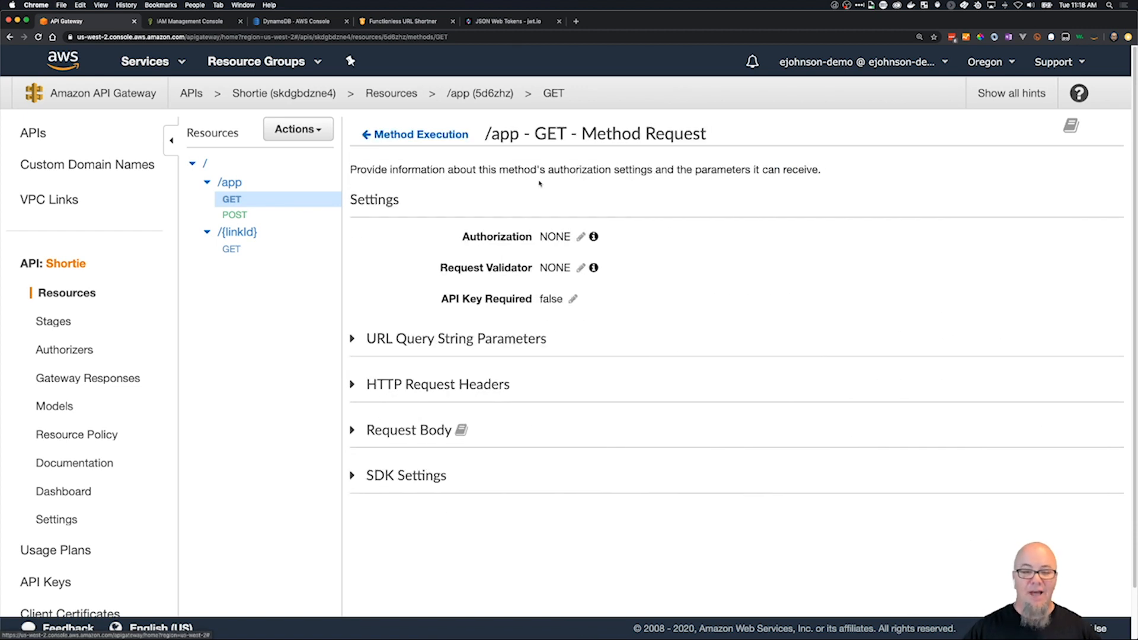
{"action": "left_click", "coordinate": [581, 237]}
{"action": "left_click", "coordinate": [583, 238]}
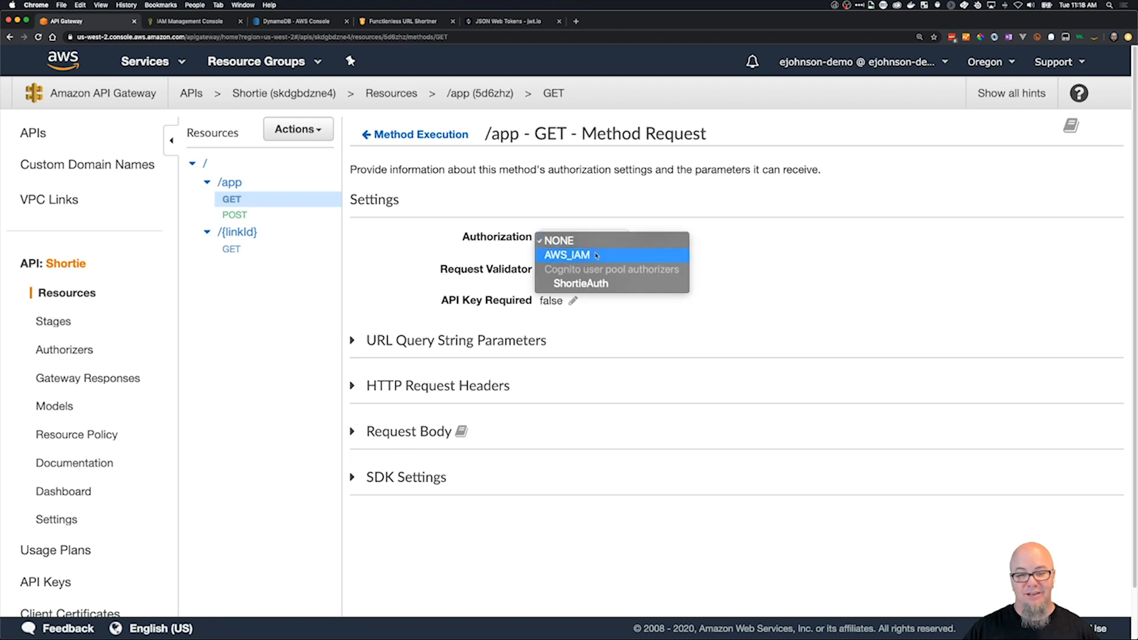
{"action": "left_click", "coordinate": [611, 284]}
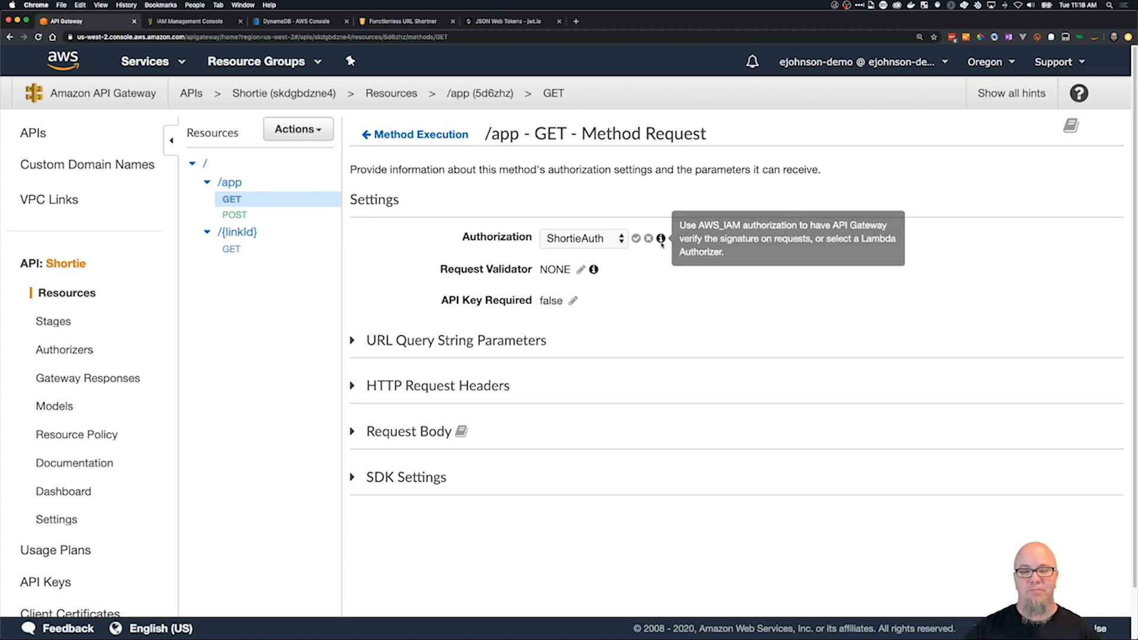
{"action": "left_click", "coordinate": [636, 238]}
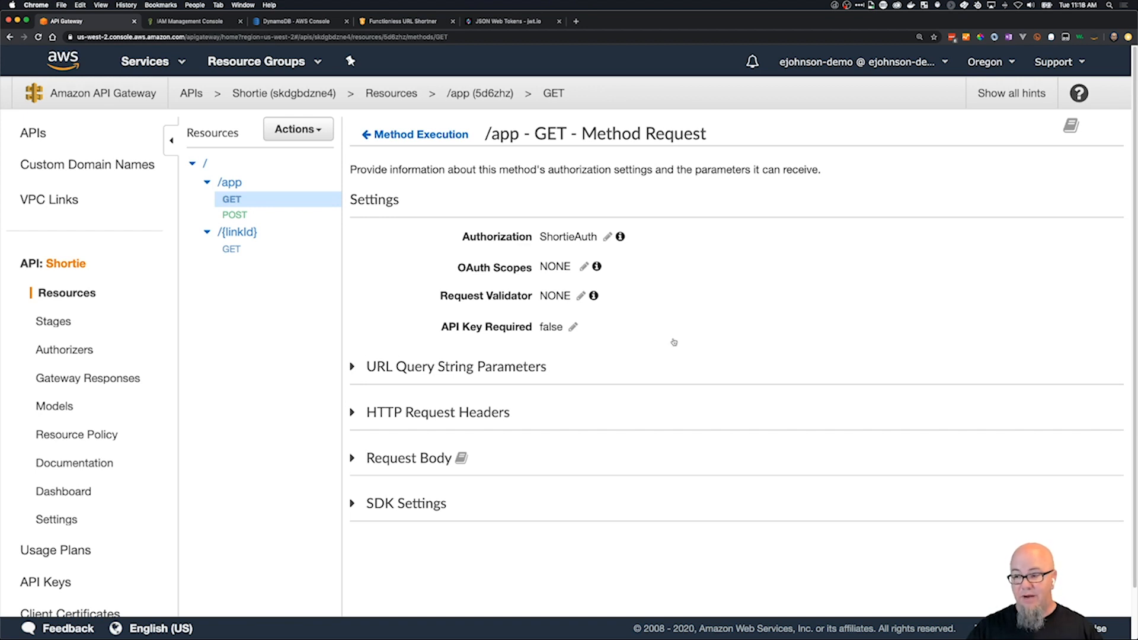
Redeploy the Shortie API to the existing Prod stage, leaving the deployment description empty.
{"action": "key", "text": "super+Tab"}
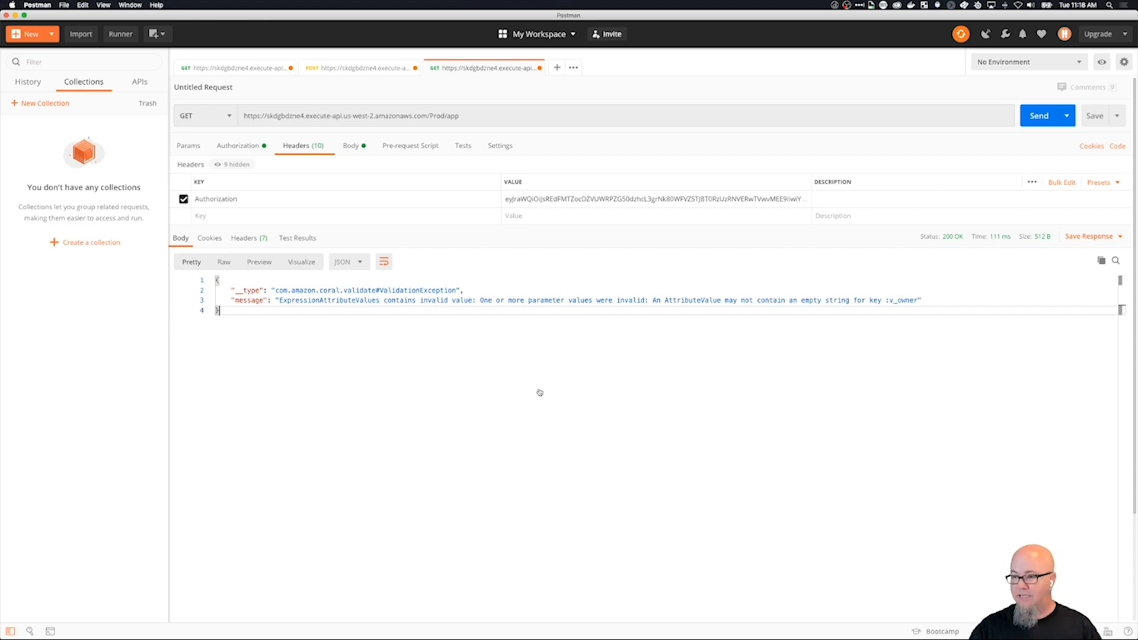
{"action": "key", "text": "super+Tab"}
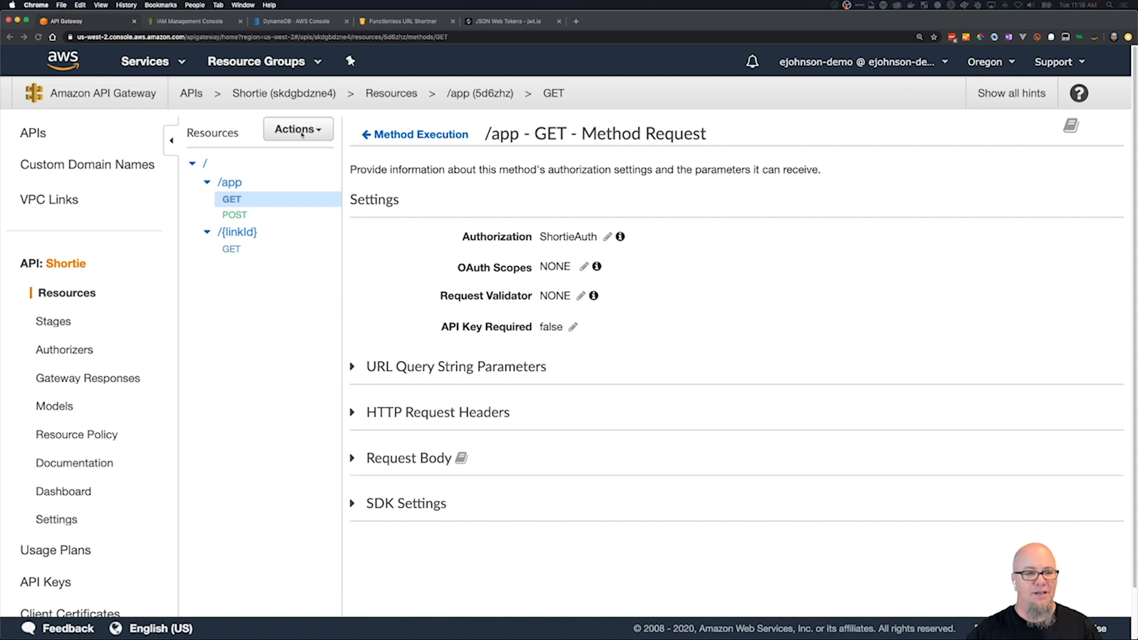
{"action": "left_click", "coordinate": [300, 131]}
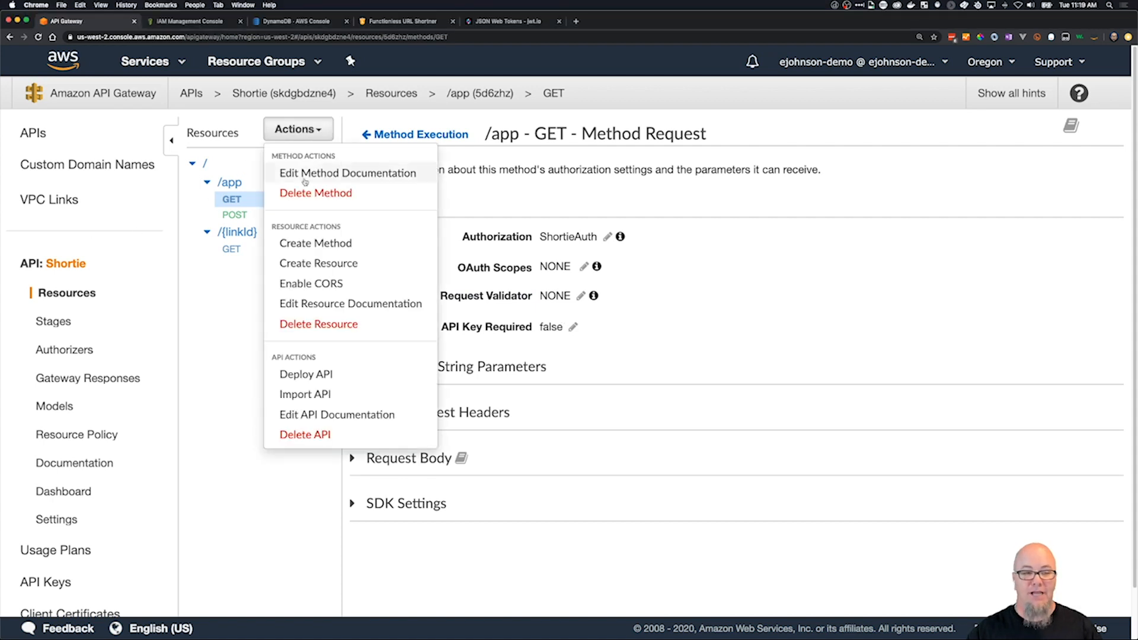
{"action": "left_click", "coordinate": [329, 376]}
{"action": "left_click", "coordinate": [617, 202]}
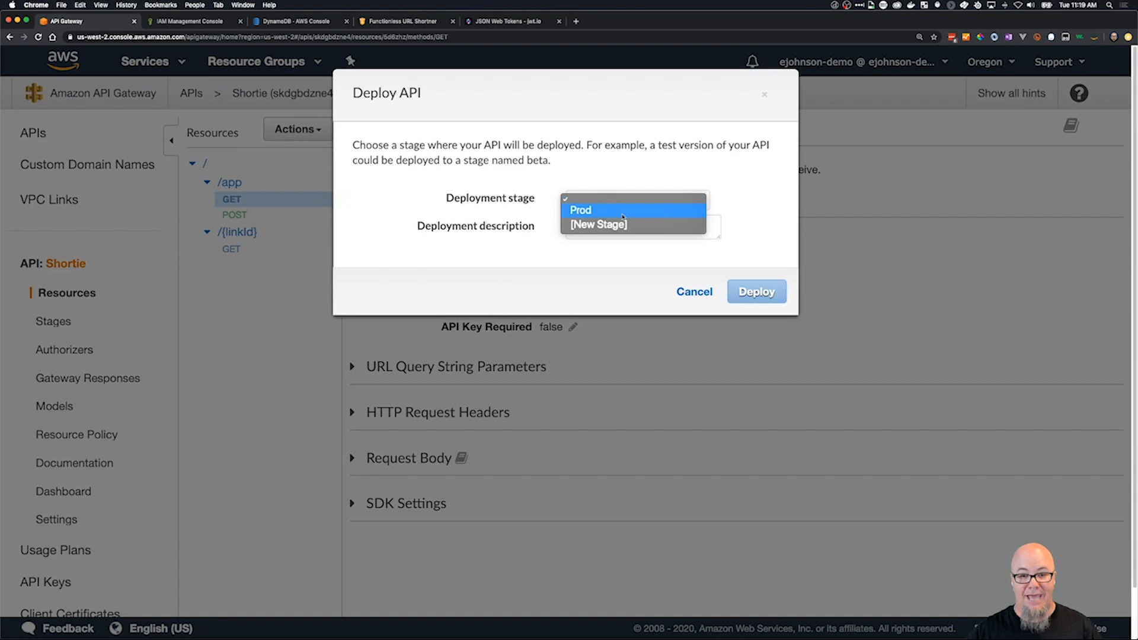
{"action": "left_click", "coordinate": [627, 209]}
{"action": "left_click", "coordinate": [757, 291]}
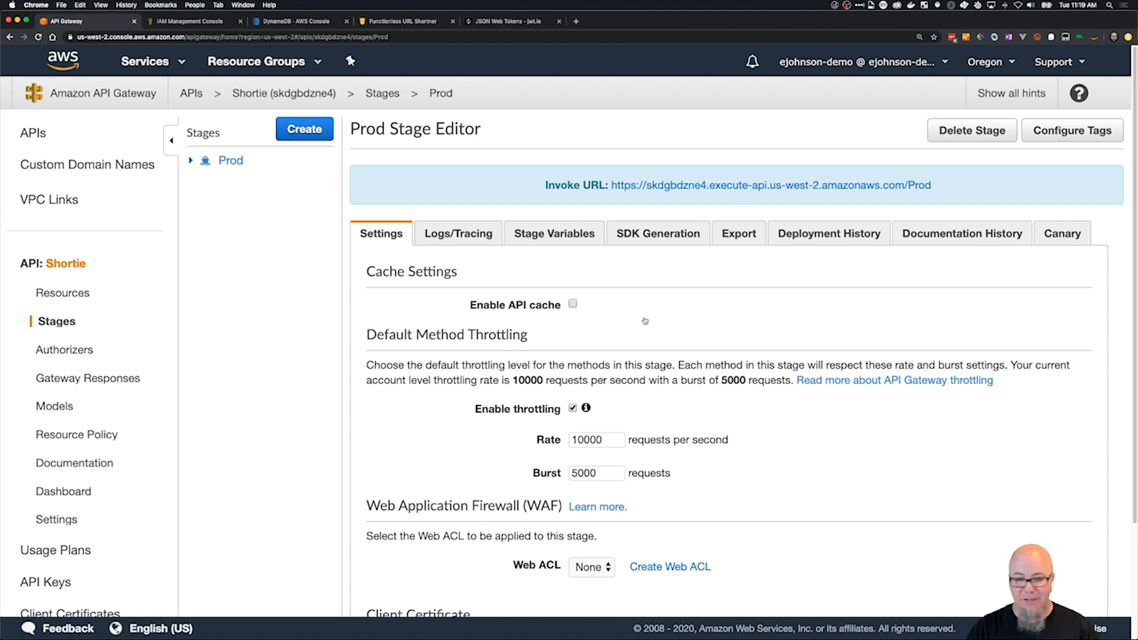
Switch to Postman and resend the GET request to /Prod/app to check the redeployed method's response.
{"action": "key", "text": "super+Tab"}
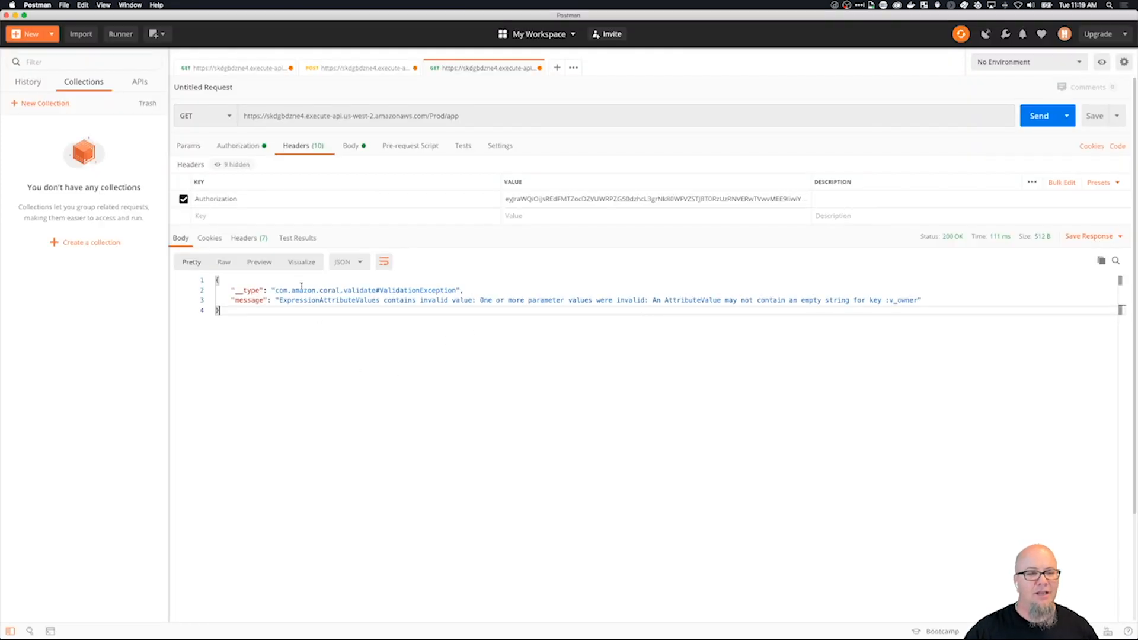
{"action": "left_click", "coordinate": [1039, 116]}
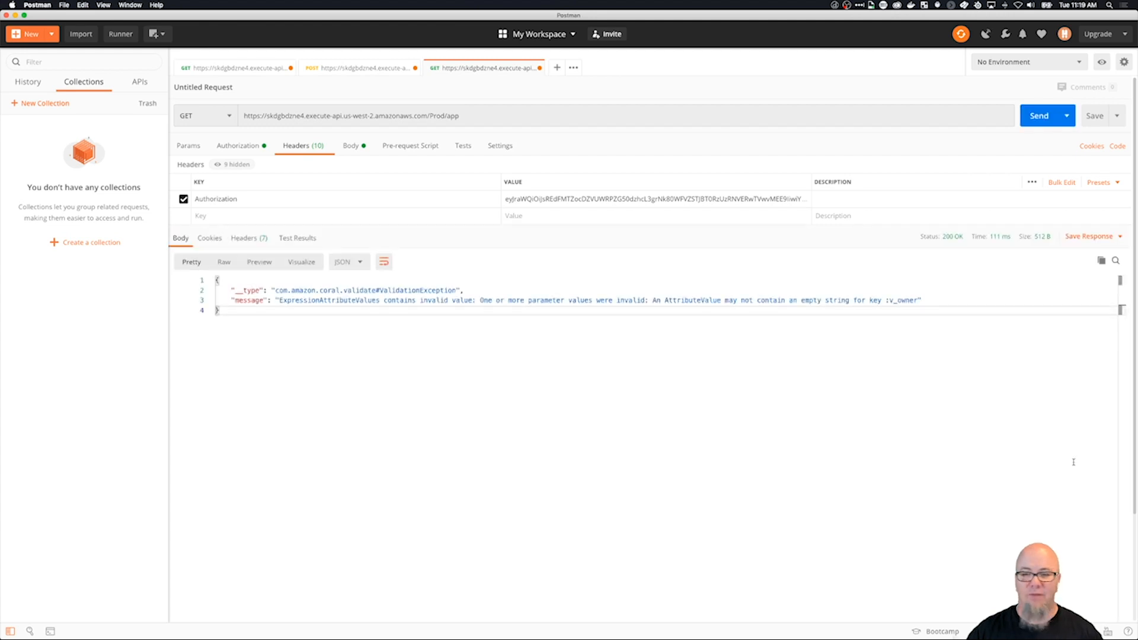
{"action": "left_click", "coordinate": [1040, 117]}
{"action": "left_click", "coordinate": [1040, 117]}
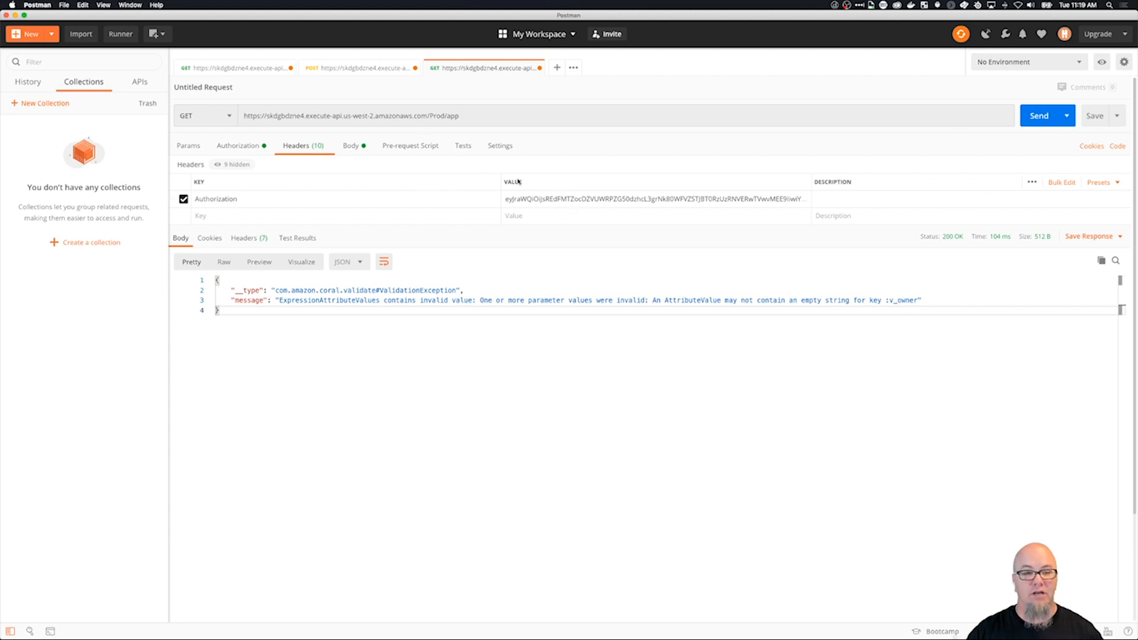
Request a new OAuth 2.0 access token with the existing UG settings and copy its id_token value.
{"action": "left_click", "coordinate": [248, 146]}
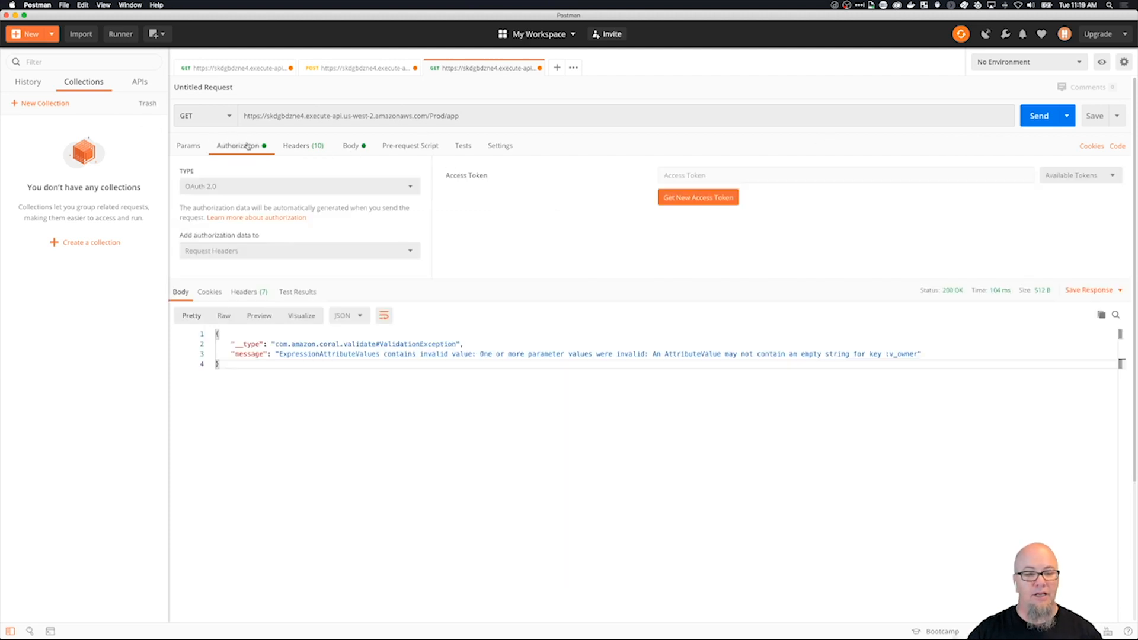
{"action": "left_click", "coordinate": [719, 200]}
{"action": "left_click", "coordinate": [655, 495]}
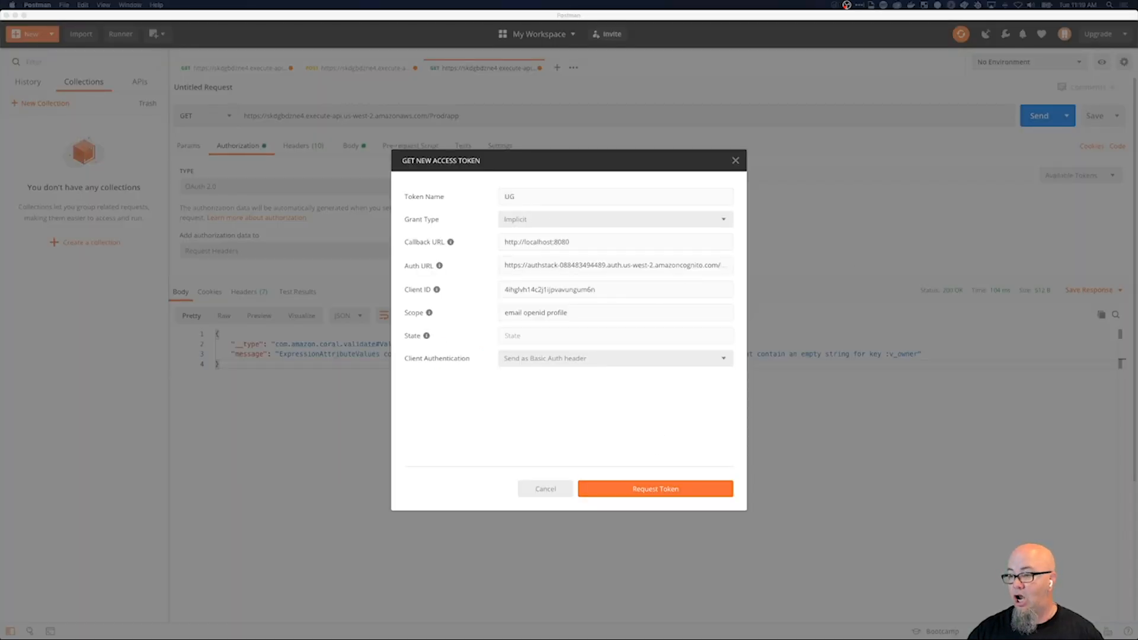
{"action": "scroll", "coordinate": [609, 325], "scroll_direction": "down", "scroll_amount": 5}
{"action": "scroll", "coordinate": [609, 325], "scroll_direction": "down", "scroll_amount": 1}
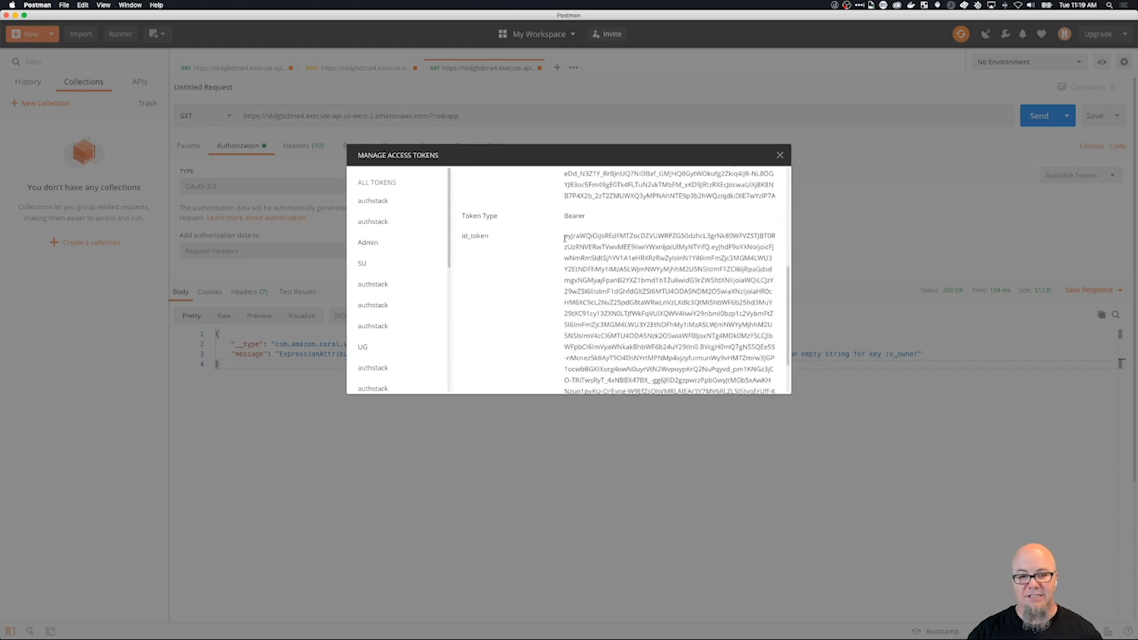
{"action": "left_click_drag", "start_coordinate": [565, 239], "coordinate": [753, 363]}
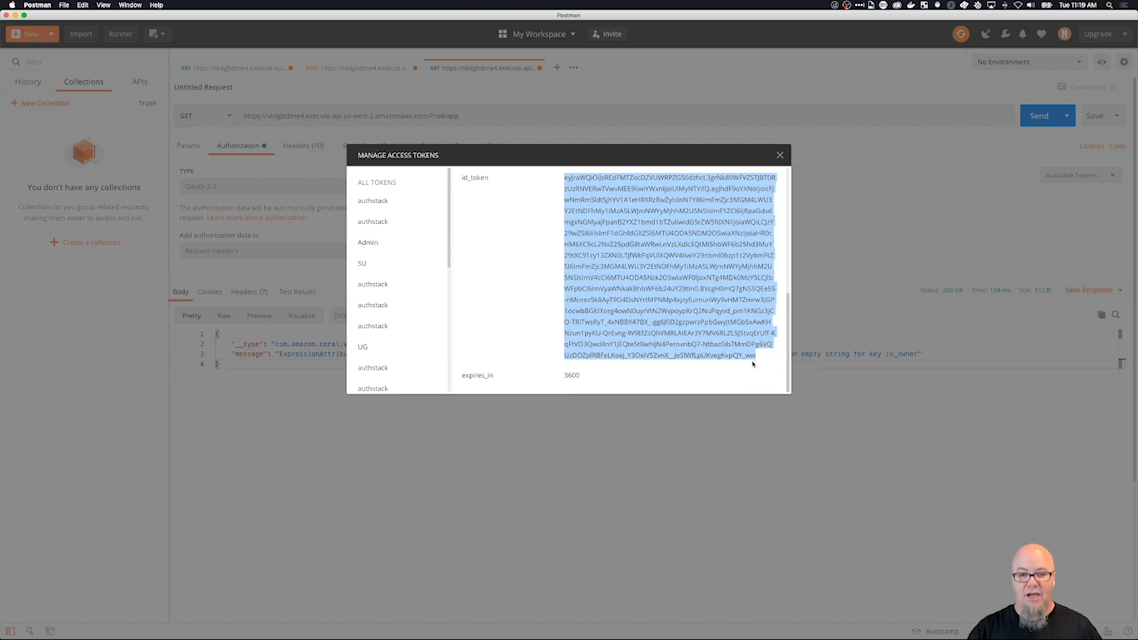
{"action": "left_click", "coordinate": [780, 155]}
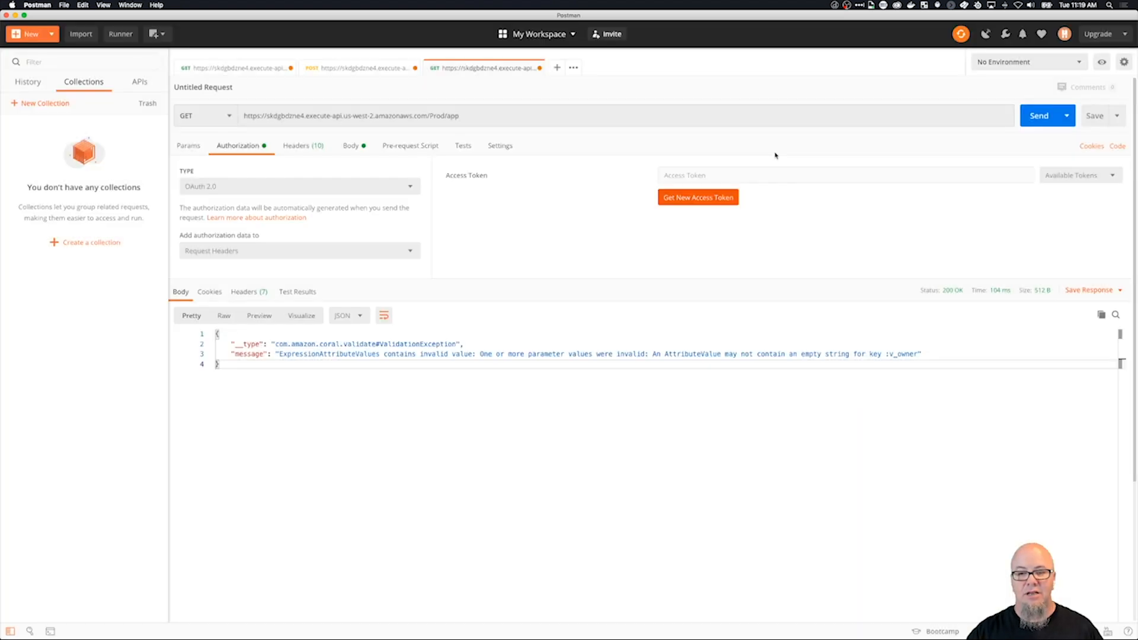
Replace the Authorization header value with the copied ID token and resend the GET request to /Prod/app.
{"action": "left_click", "coordinate": [441, 344]}
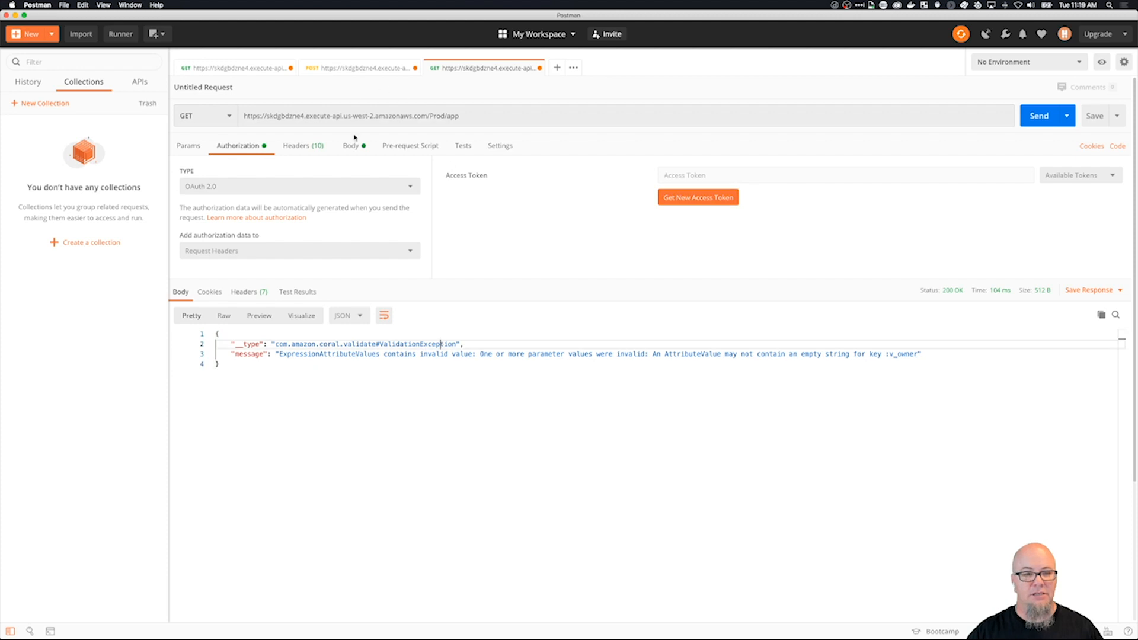
{"action": "left_click", "coordinate": [310, 146]}
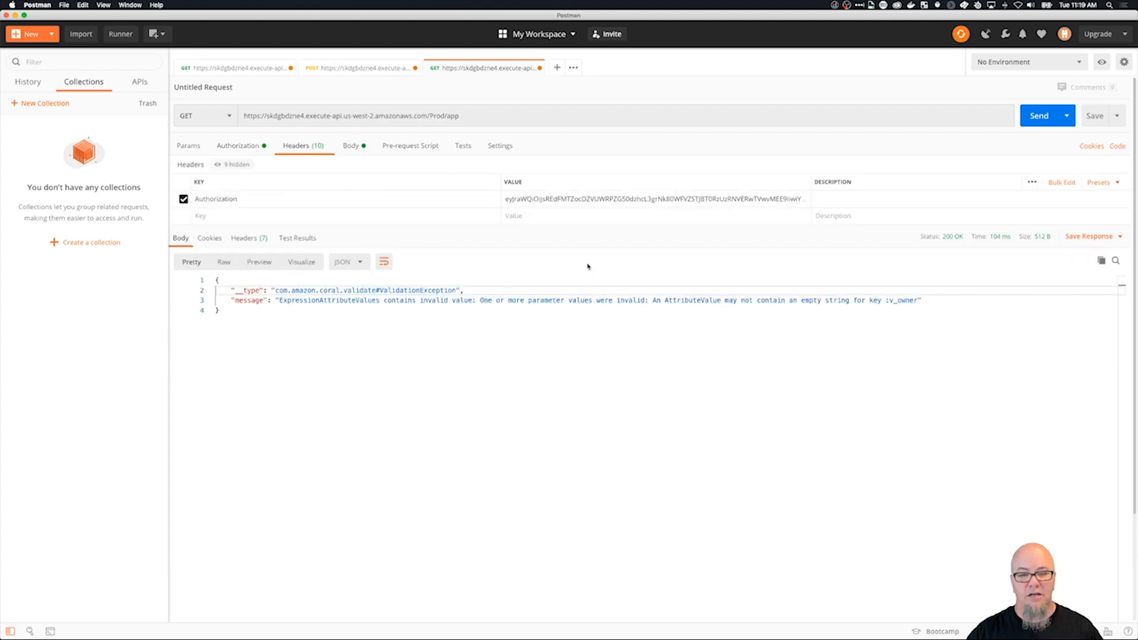
{"action": "triple_click", "coordinate": [580, 200]}
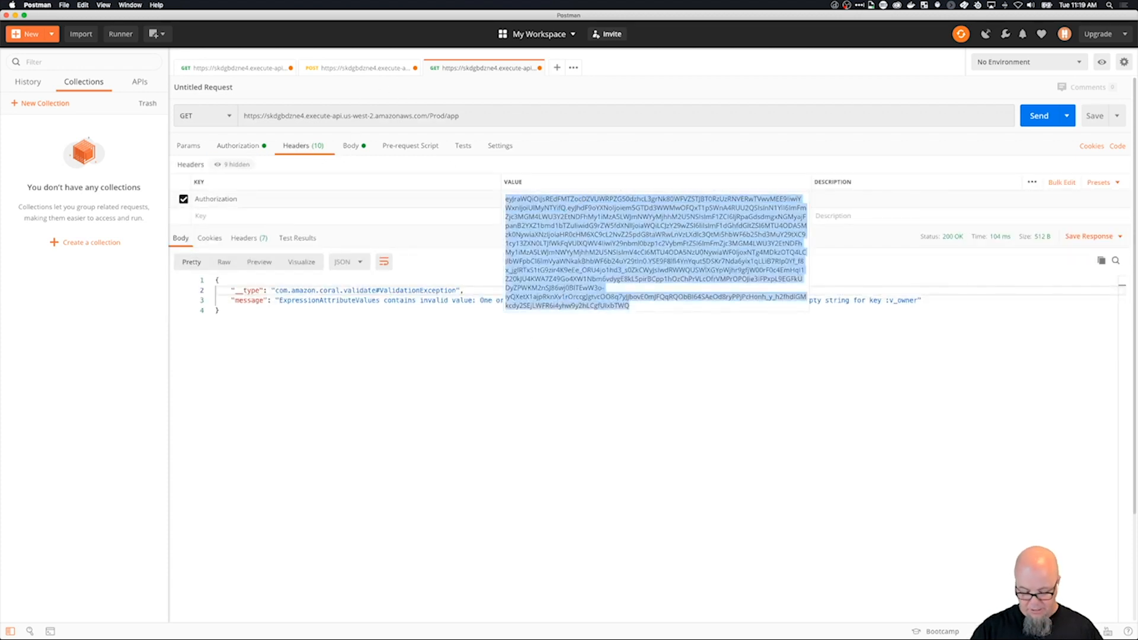
{"action": "key", "text": "super+v"}
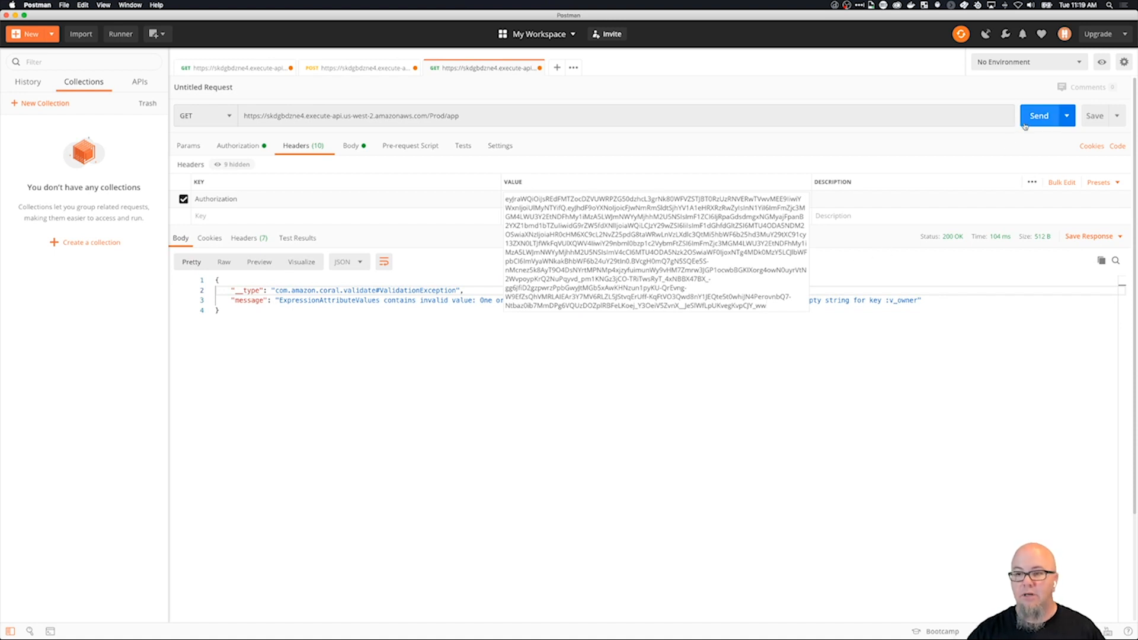
{"action": "left_click", "coordinate": [849, 497]}
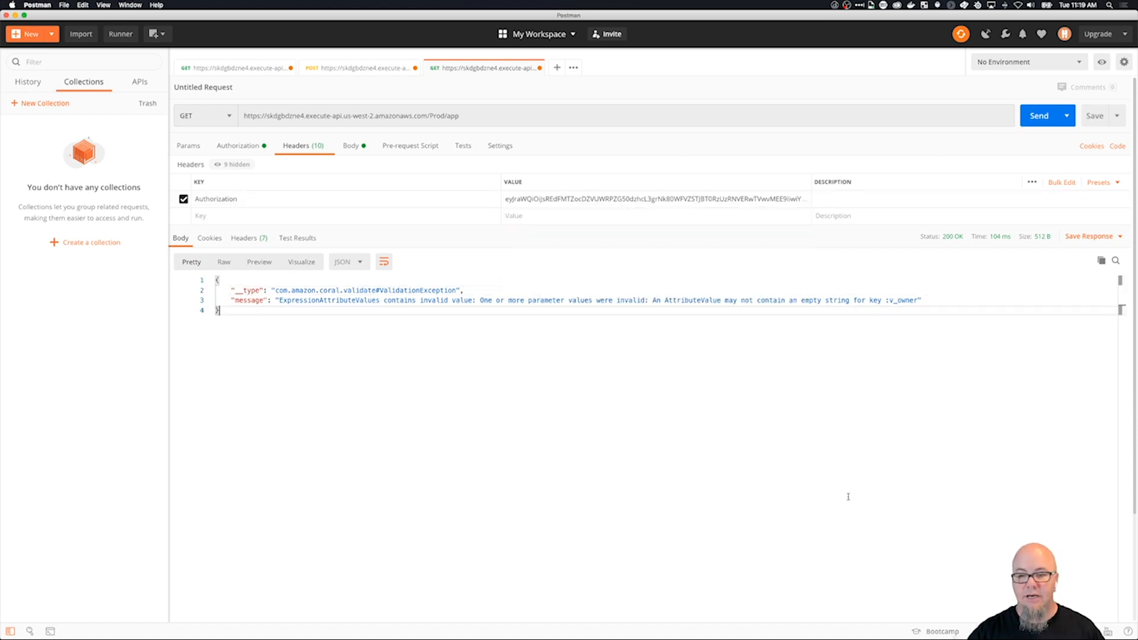
{"action": "left_click", "coordinate": [1035, 113]}
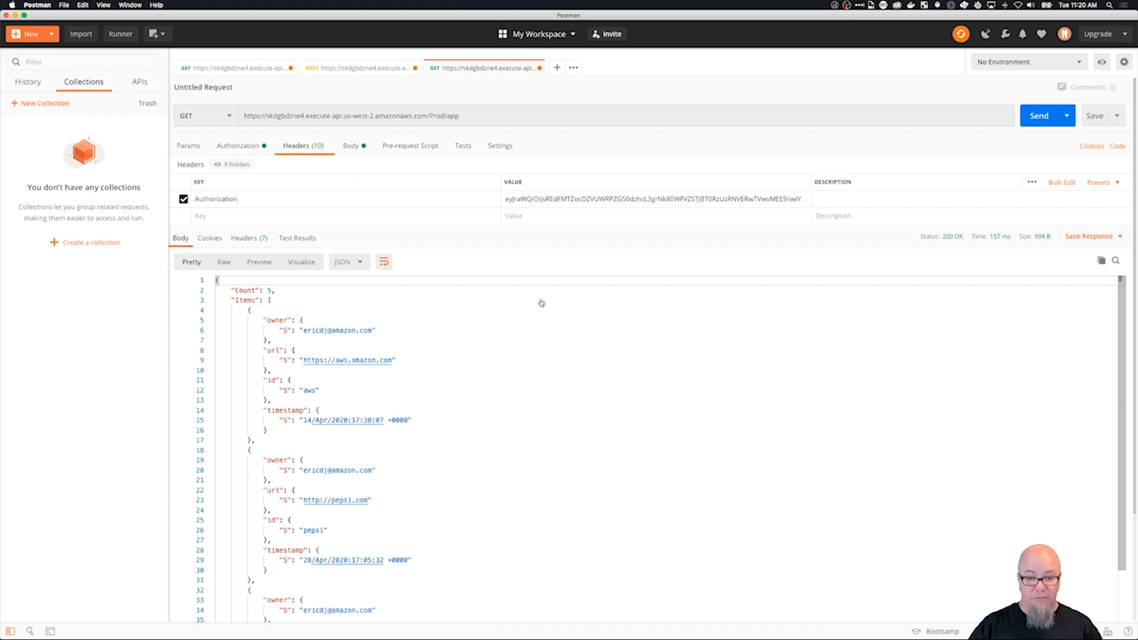
Switch to the API Gateway console in Chrome and open the GET method of /app in the Shortie API's resources.
{"action": "key", "text": "super+Tab"}
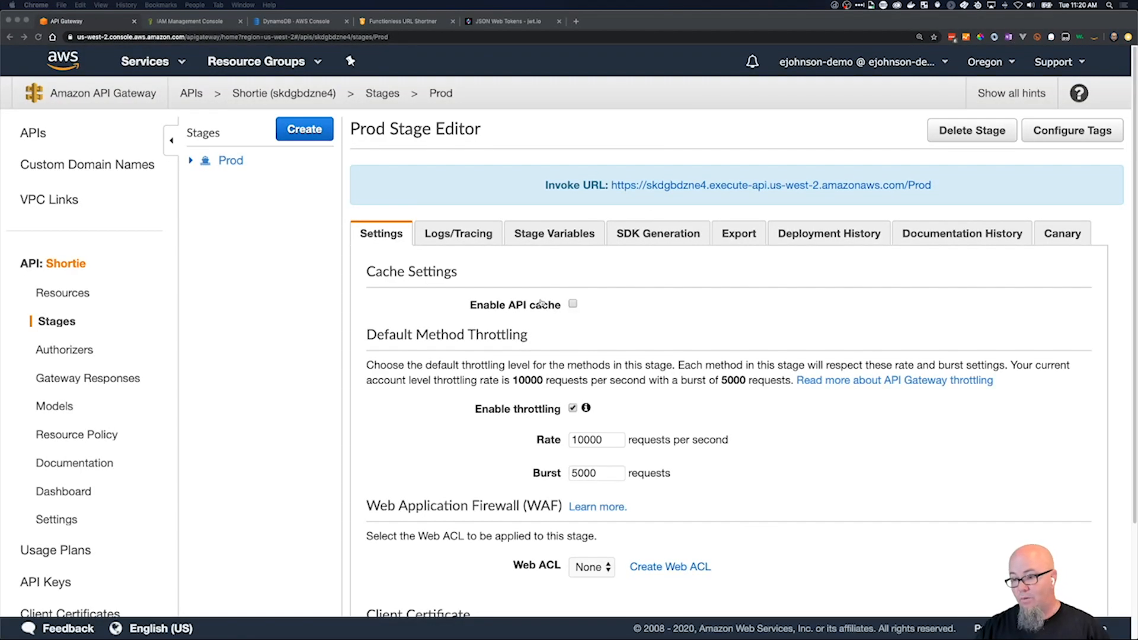
{"action": "left_click", "coordinate": [98, 28]}
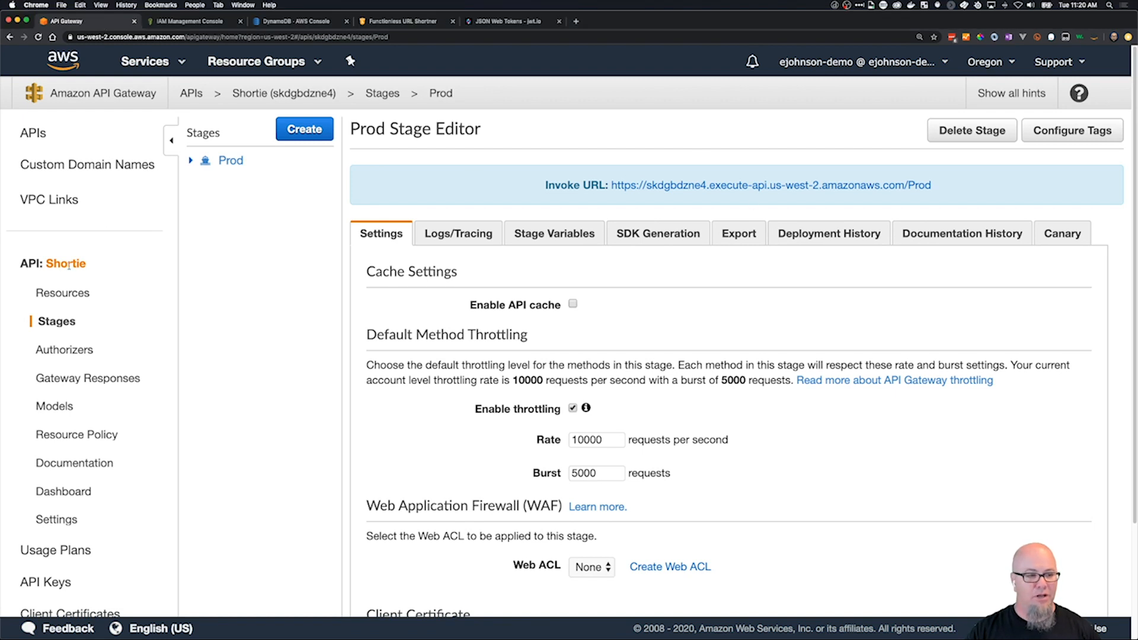
{"action": "left_click", "coordinate": [63, 293]}
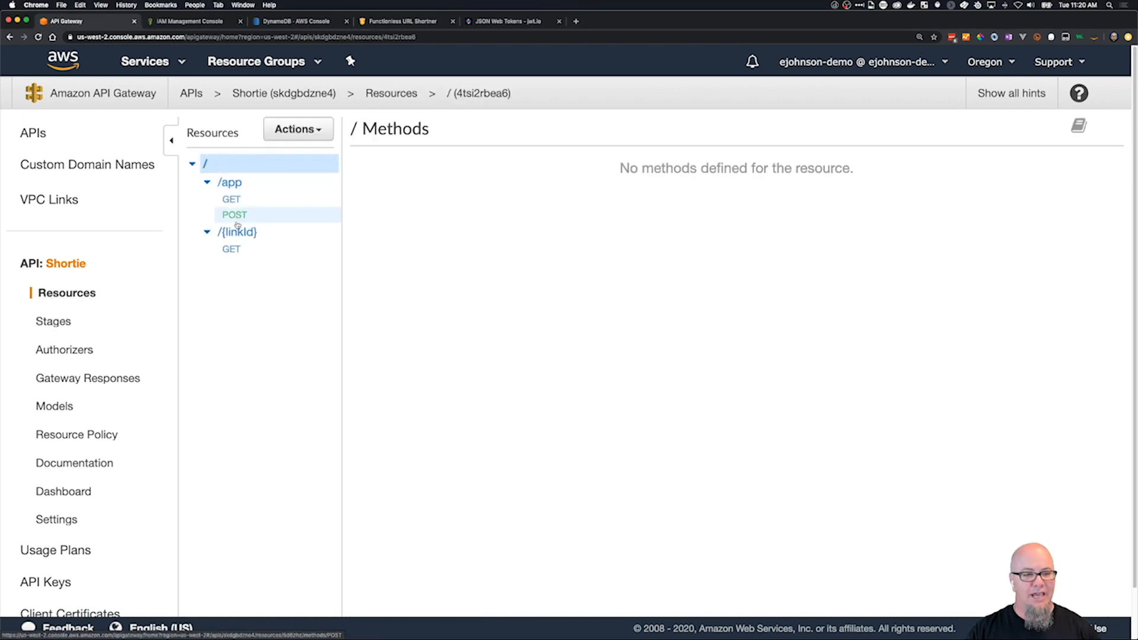
{"action": "left_click", "coordinate": [238, 199]}
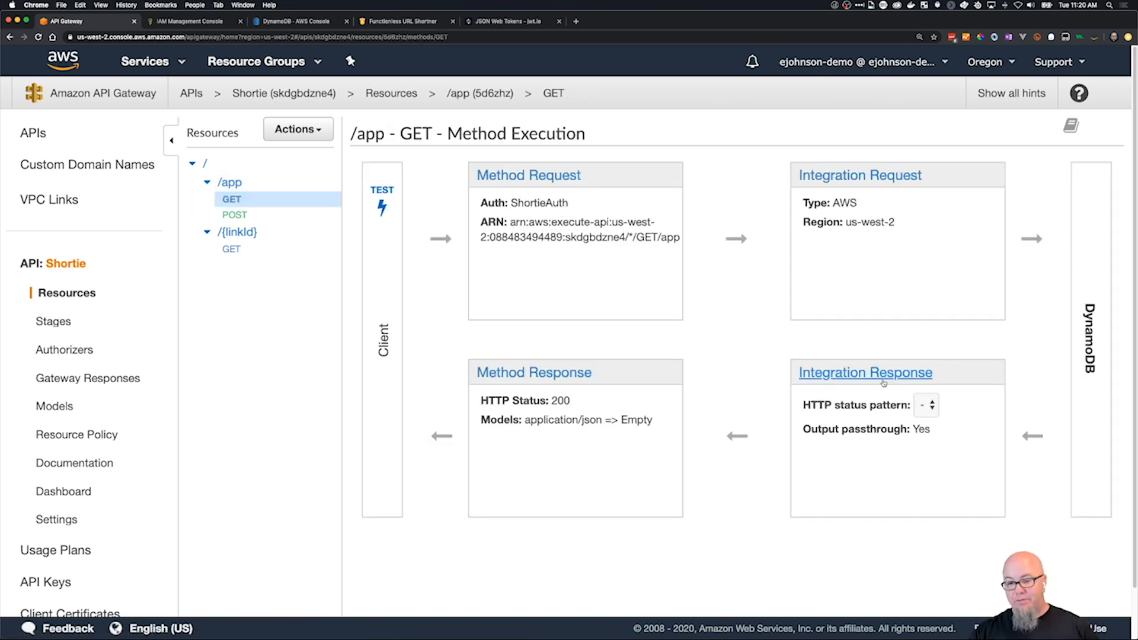
Review the response headers and body model for status 200 in the GET method response, and return to the method execution overview.
{"action": "left_click", "coordinate": [538, 373]}
{"action": "left_click", "coordinate": [364, 234]}
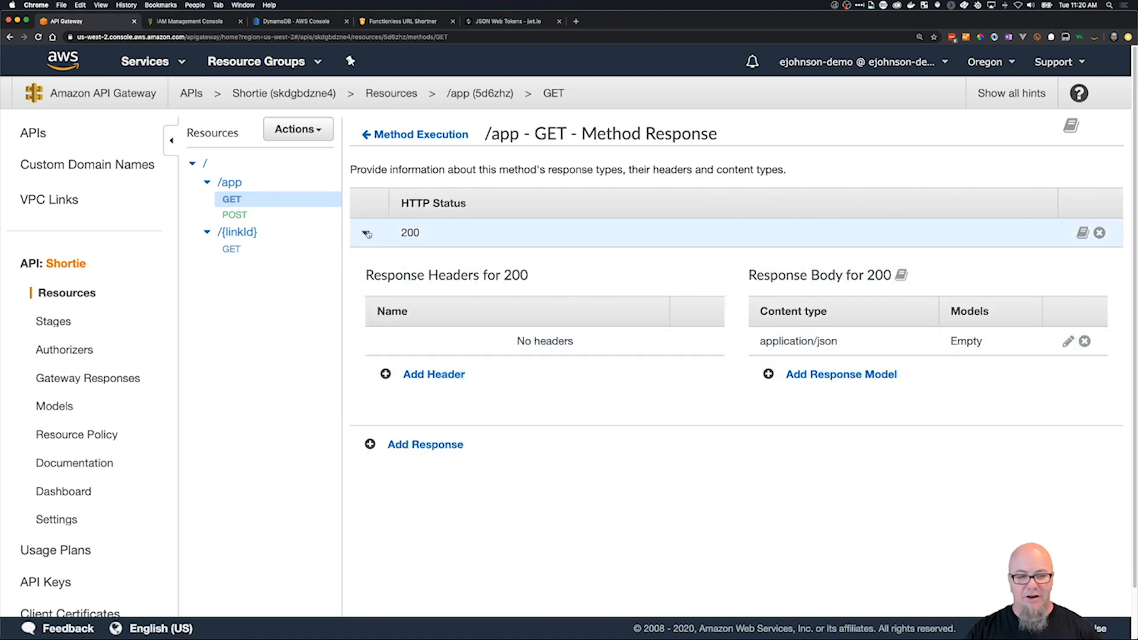
{"action": "left_click", "coordinate": [364, 234]}
{"action": "left_click", "coordinate": [404, 136]}
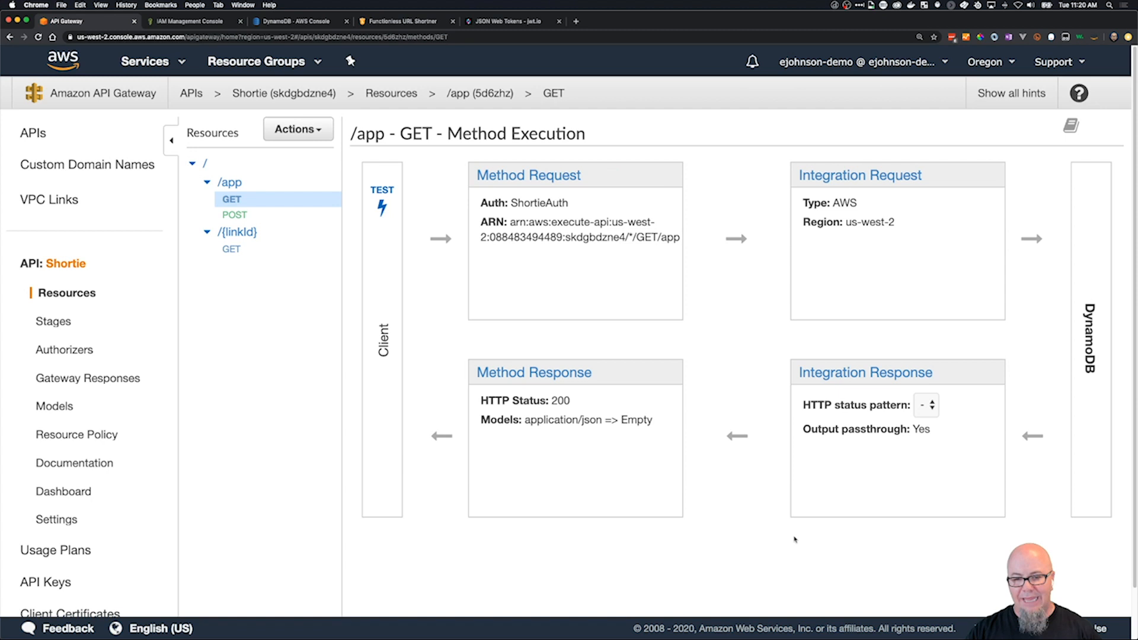
Open the application/json mapping template of the GET method's default 200 integration response for editing.
{"action": "left_click", "coordinate": [835, 373]}
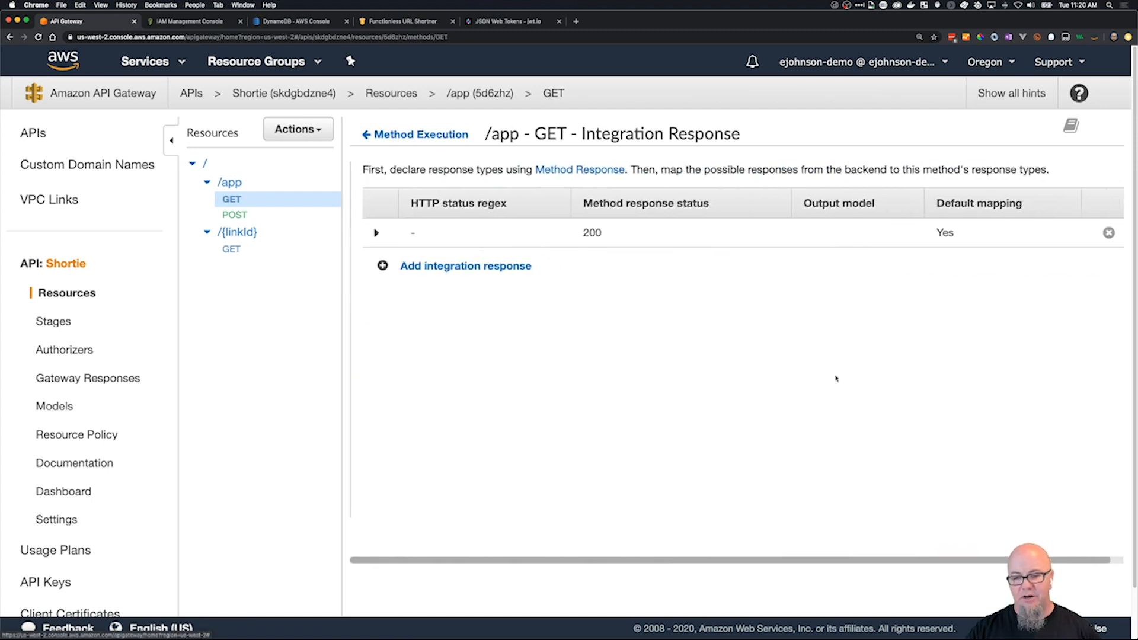
{"action": "left_click", "coordinate": [364, 234]}
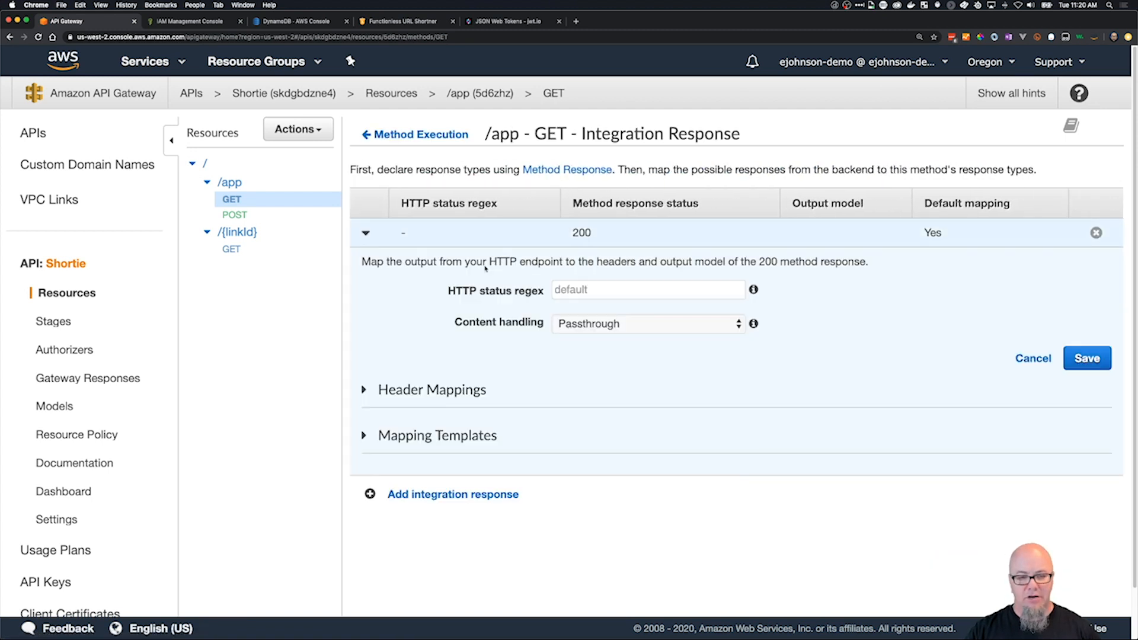
{"action": "left_click", "coordinate": [368, 437]}
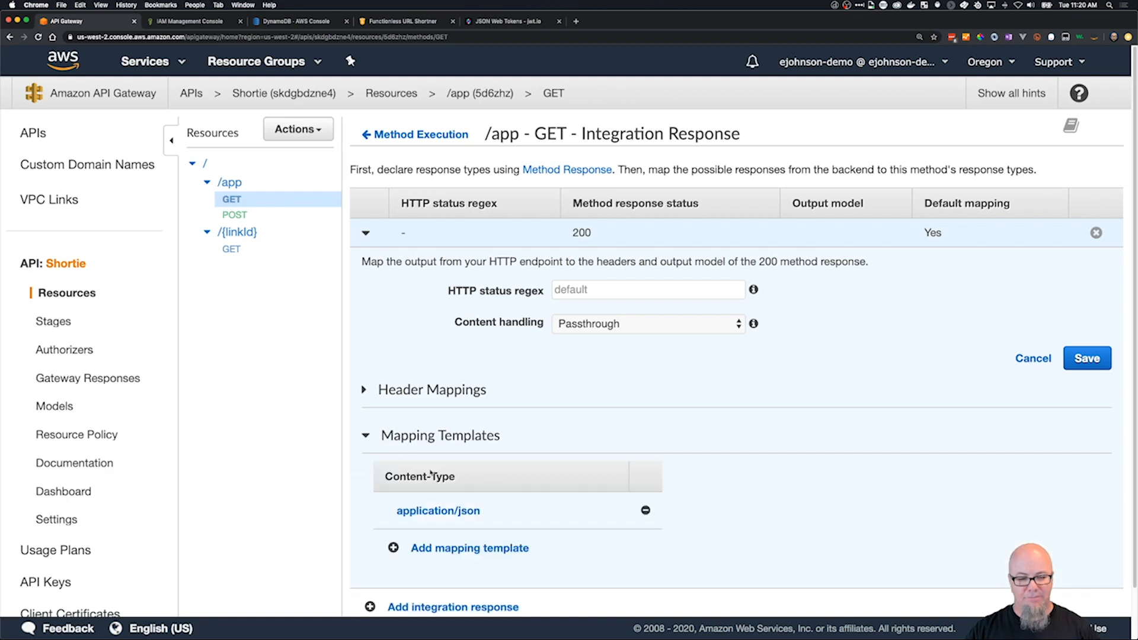
{"action": "left_click", "coordinate": [461, 511]}
{"action": "scroll", "coordinate": [828, 472], "scroll_direction": "down", "scroll_amount": 5}
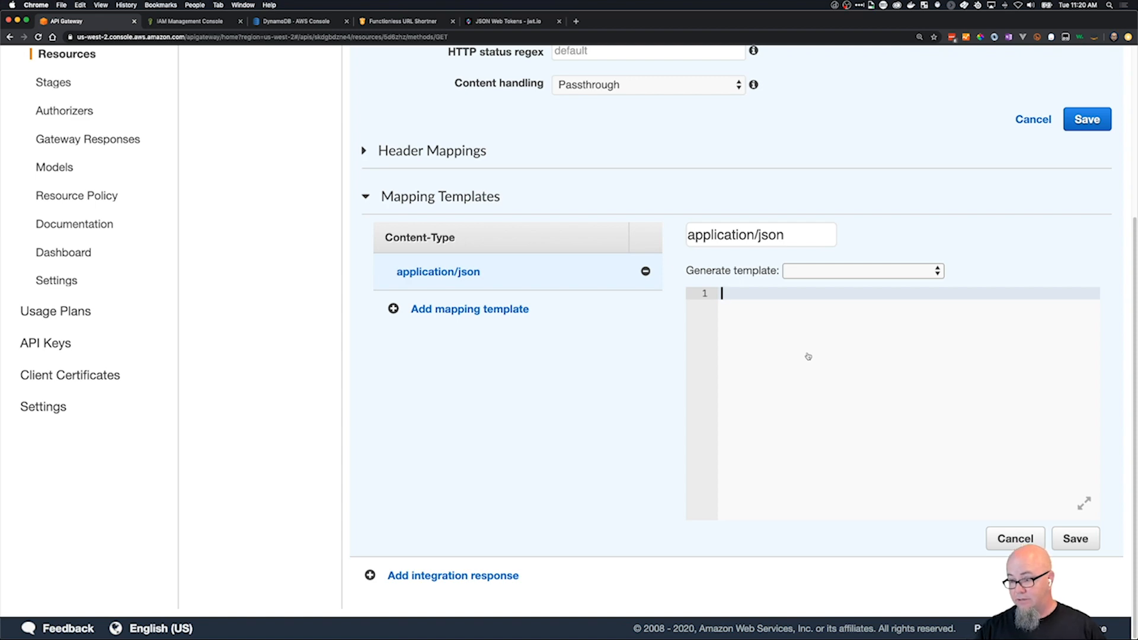
Copy the full contents of templates/app/get-response.json from VS Code into the application/json mapping template in API Gateway.
{"action": "key", "text": "super+Tab"}
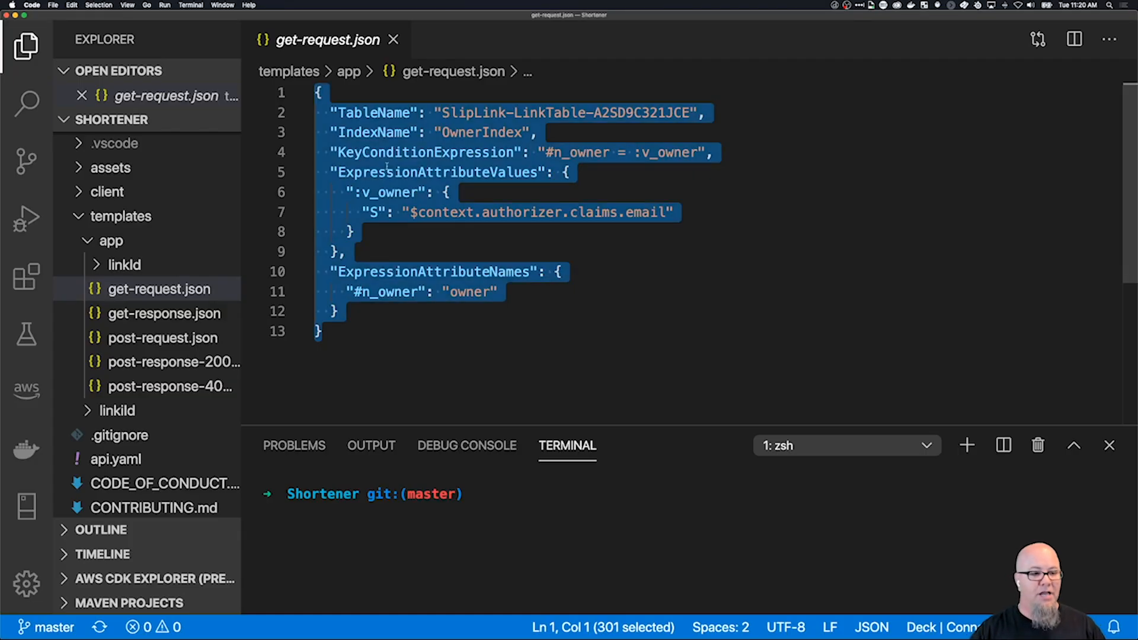
{"action": "left_click", "coordinate": [157, 313]}
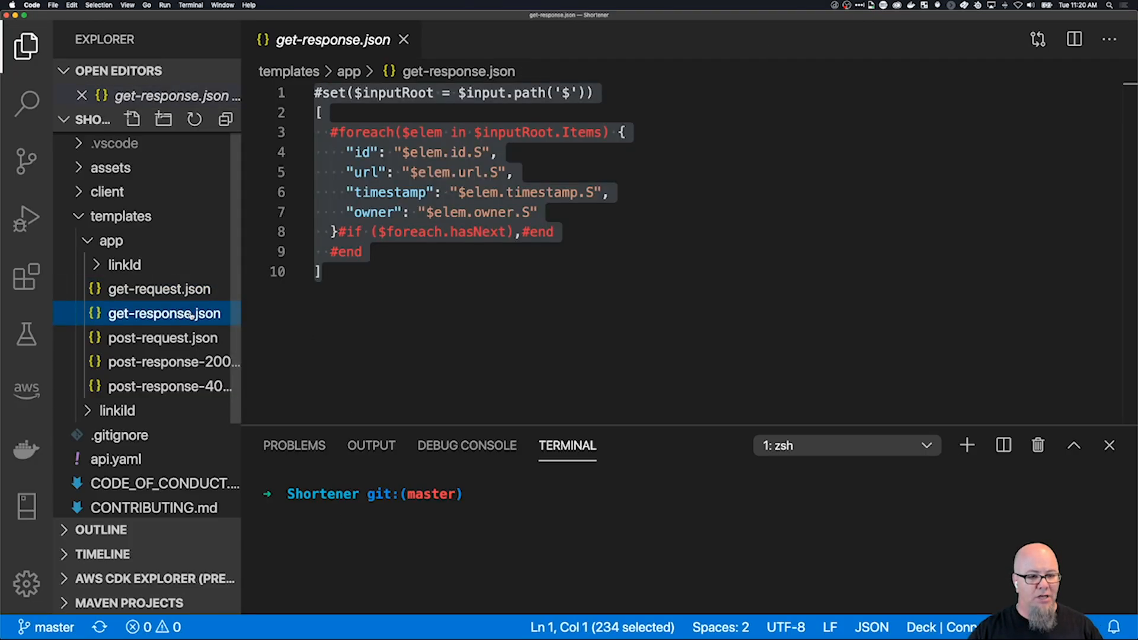
{"action": "left_click", "coordinate": [396, 266]}
{"action": "left_click_drag", "start_coordinate": [347, 262], "coordinate": [256, 101]}
{"action": "key", "text": "super+c"}
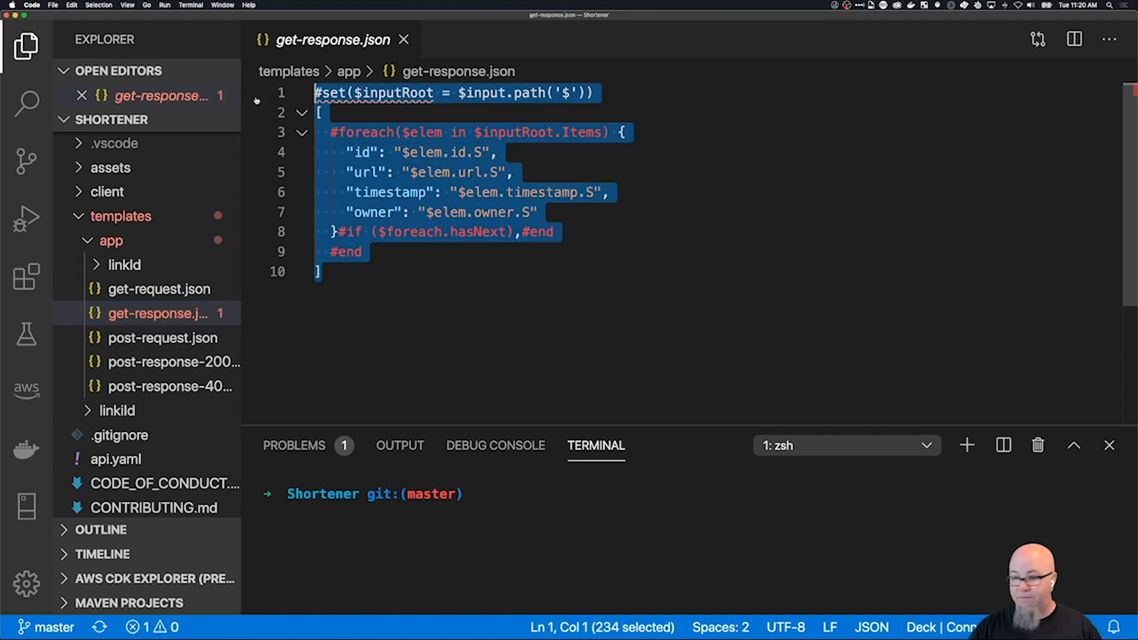
{"action": "key", "text": "super+Tab"}
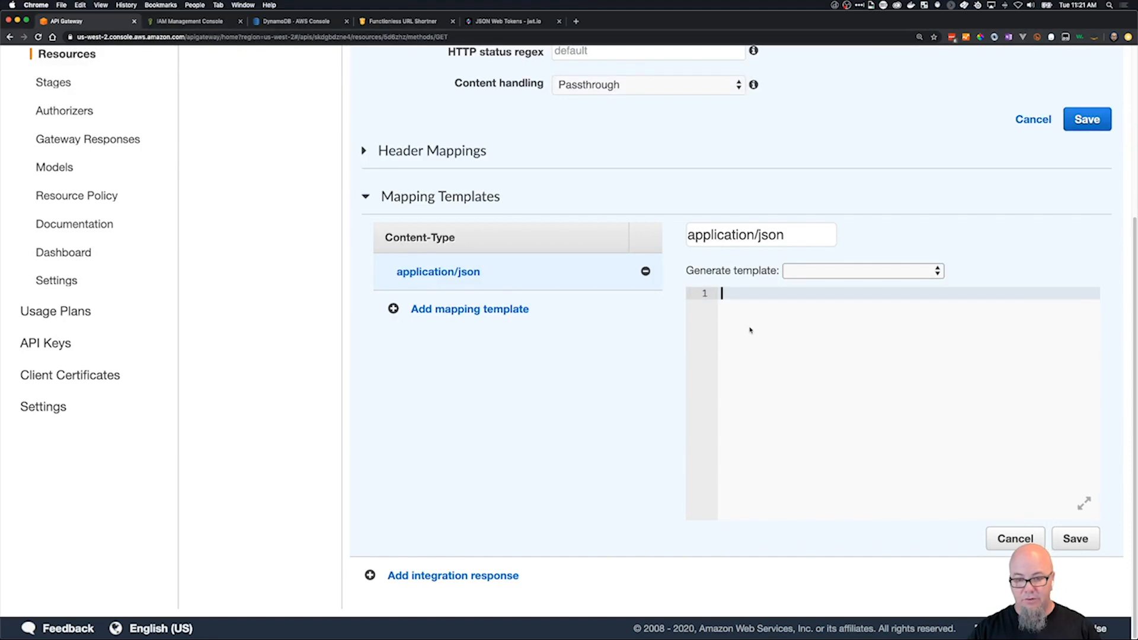
{"action": "key", "text": "super+v"}
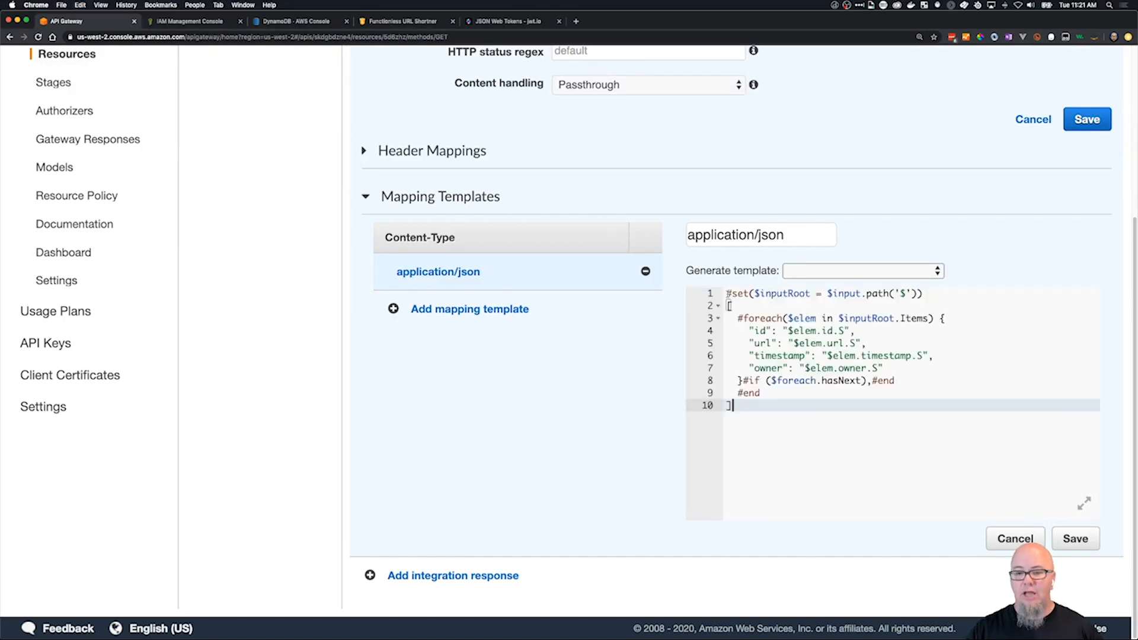
Review the template's #set line, #foreach item block and hasNext comma condition, and save the mapping template.
{"action": "left_click_drag", "start_coordinate": [727, 294], "coordinate": [900, 287]}
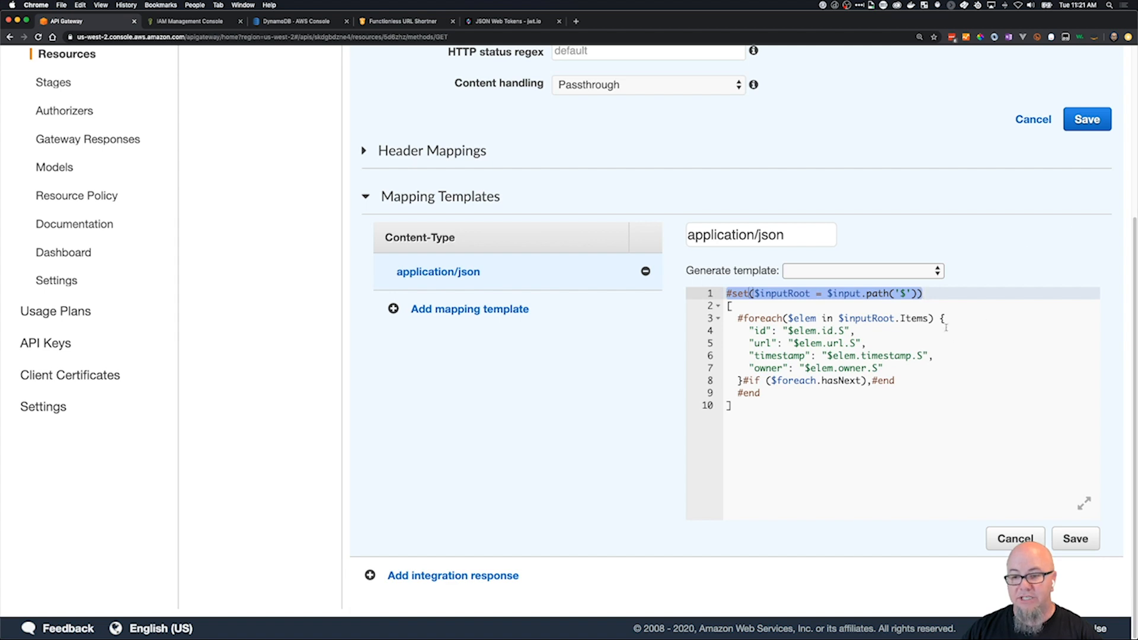
{"action": "left_click_drag", "start_coordinate": [938, 318], "coordinate": [745, 381]}
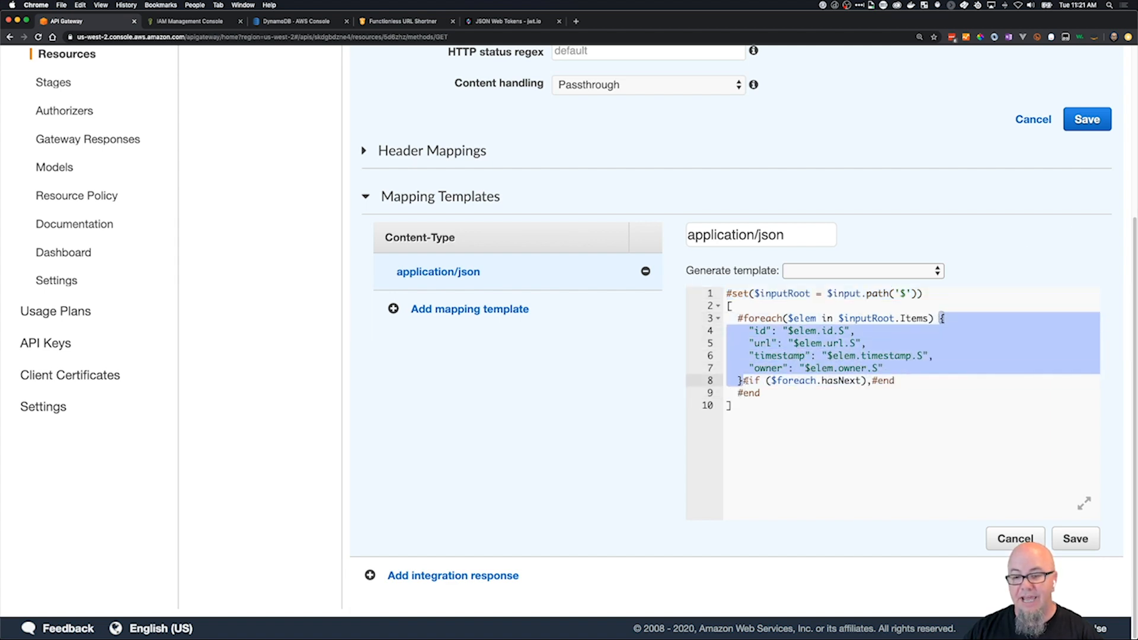
{"action": "left_click", "coordinate": [869, 381]}
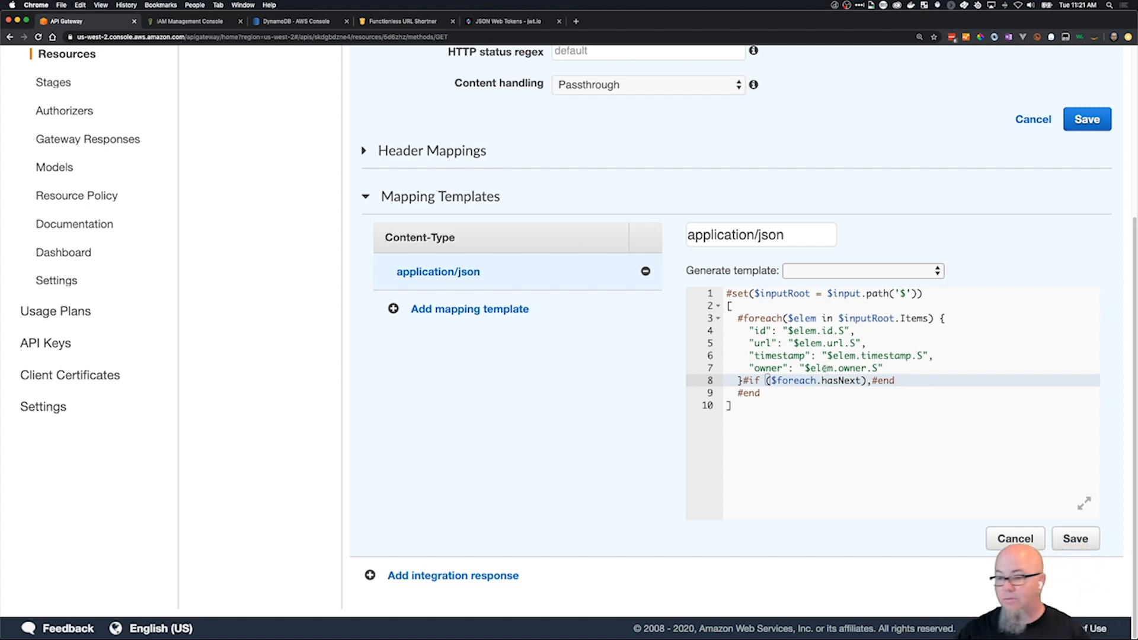
{"action": "left_click", "coordinate": [813, 416]}
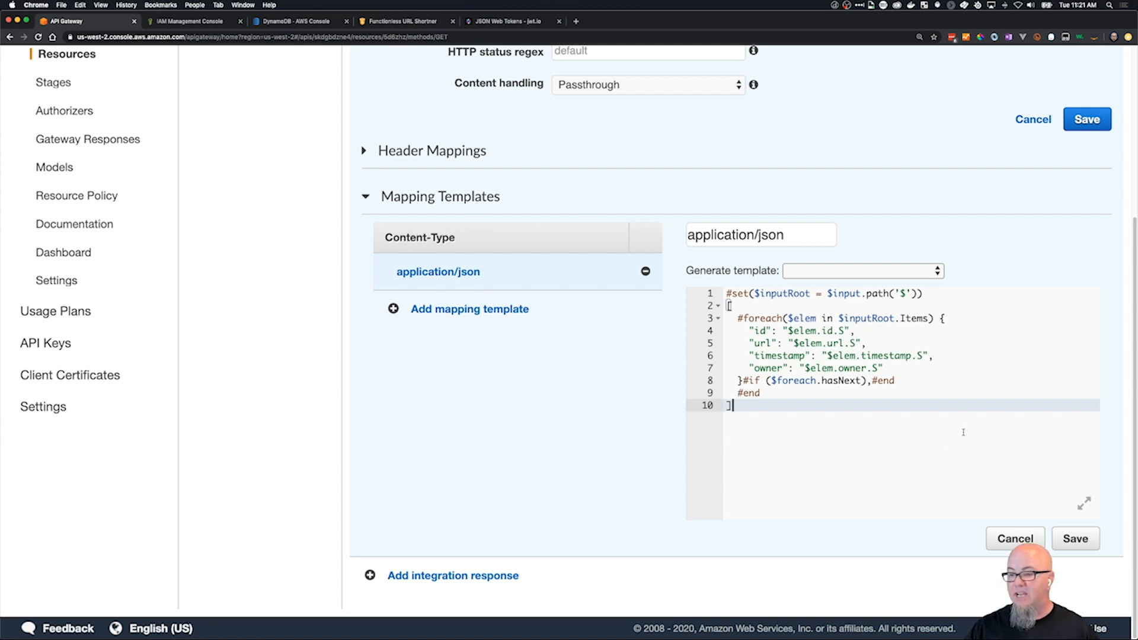
{"action": "left_click", "coordinate": [1075, 539]}
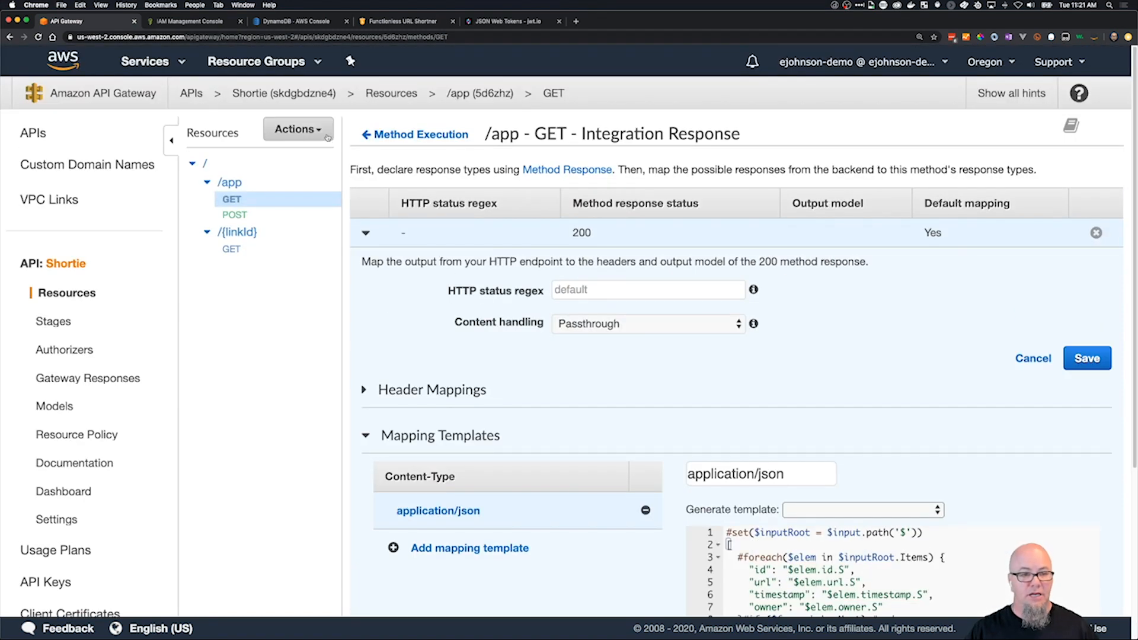
Deploy the Shortie API with the new response mapping to the Prod stage, without a deployment description.
{"action": "left_click", "coordinate": [298, 129]}
{"action": "left_click", "coordinate": [335, 373]}
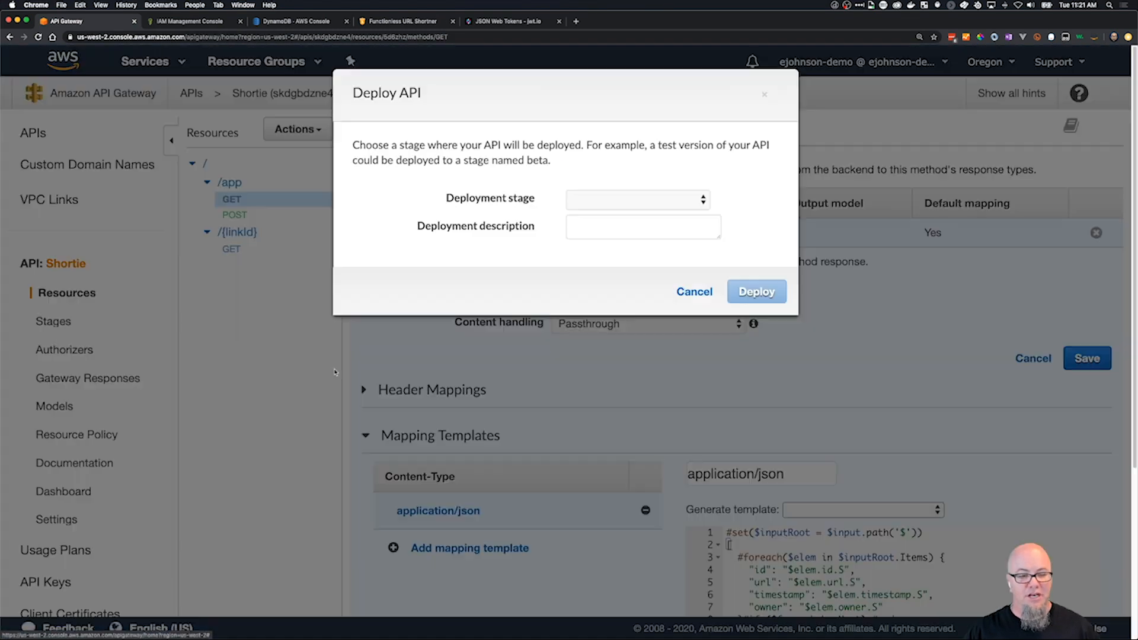
{"action": "left_click", "coordinate": [702, 199]}
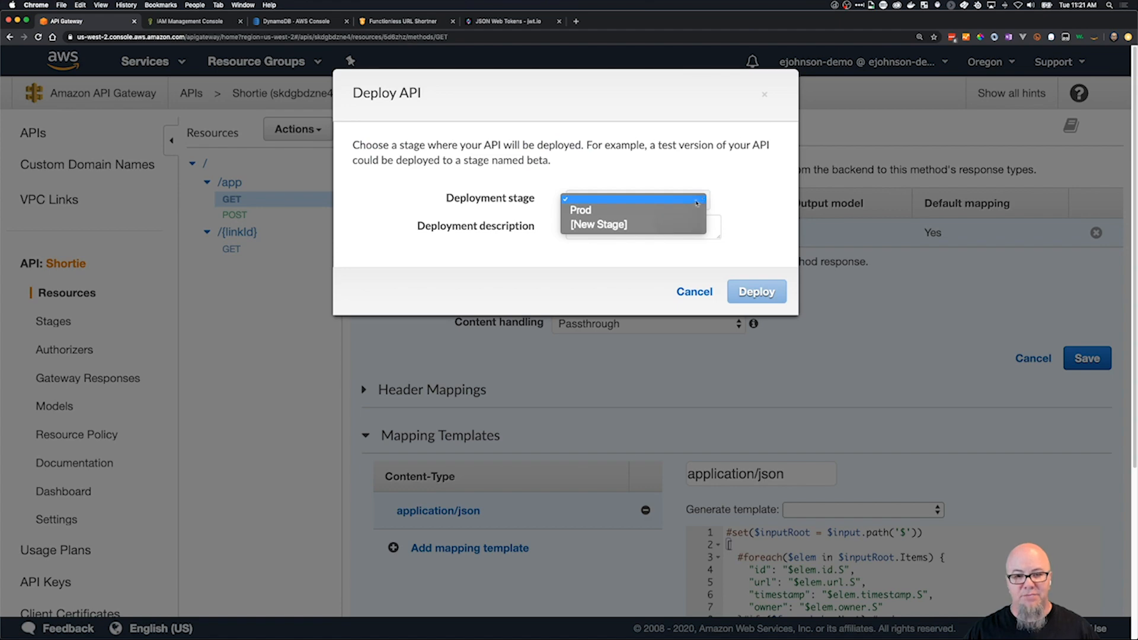
{"action": "left_click", "coordinate": [697, 211]}
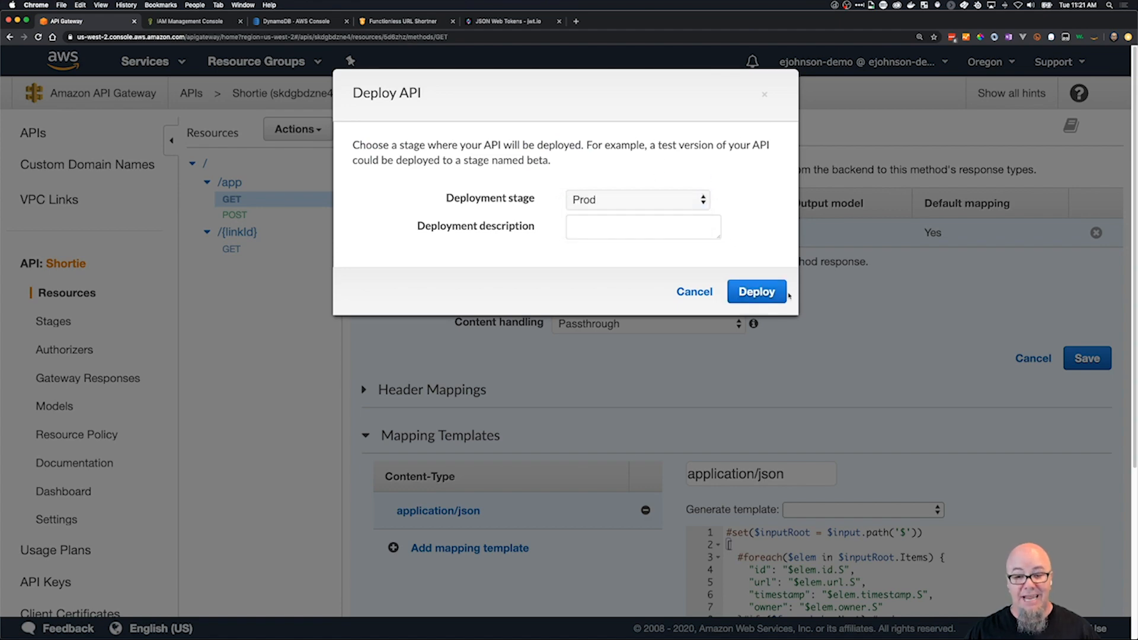
{"action": "left_click", "coordinate": [782, 294]}
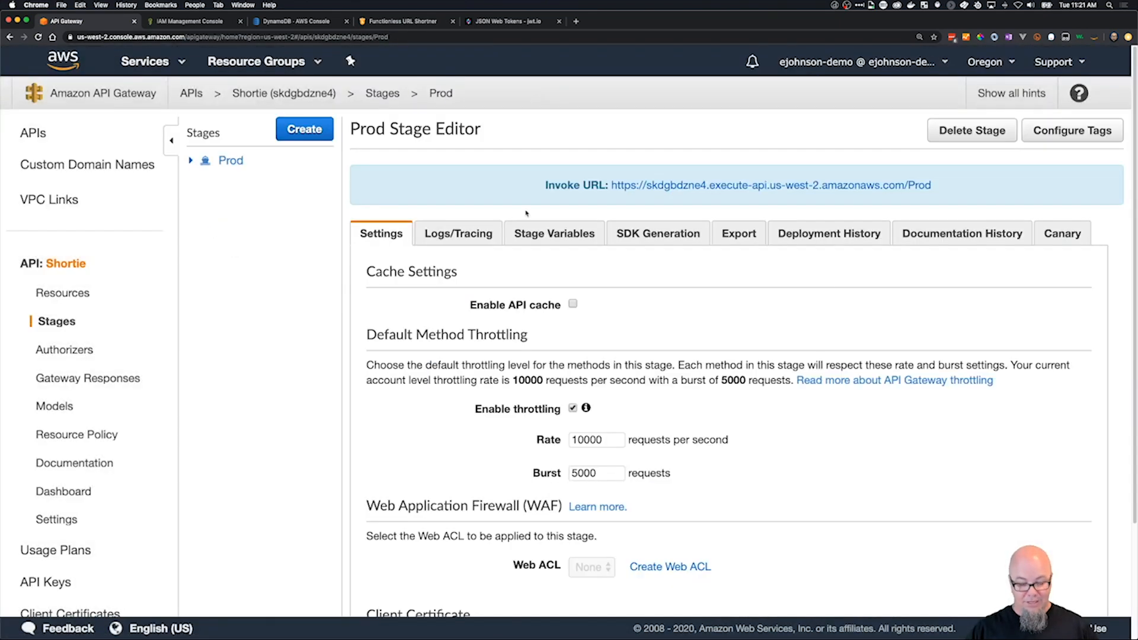
Switch to Postman and resend the GET request to /Prod/app to check the output of the response mapping.
{"action": "key", "text": "super+Tab"}
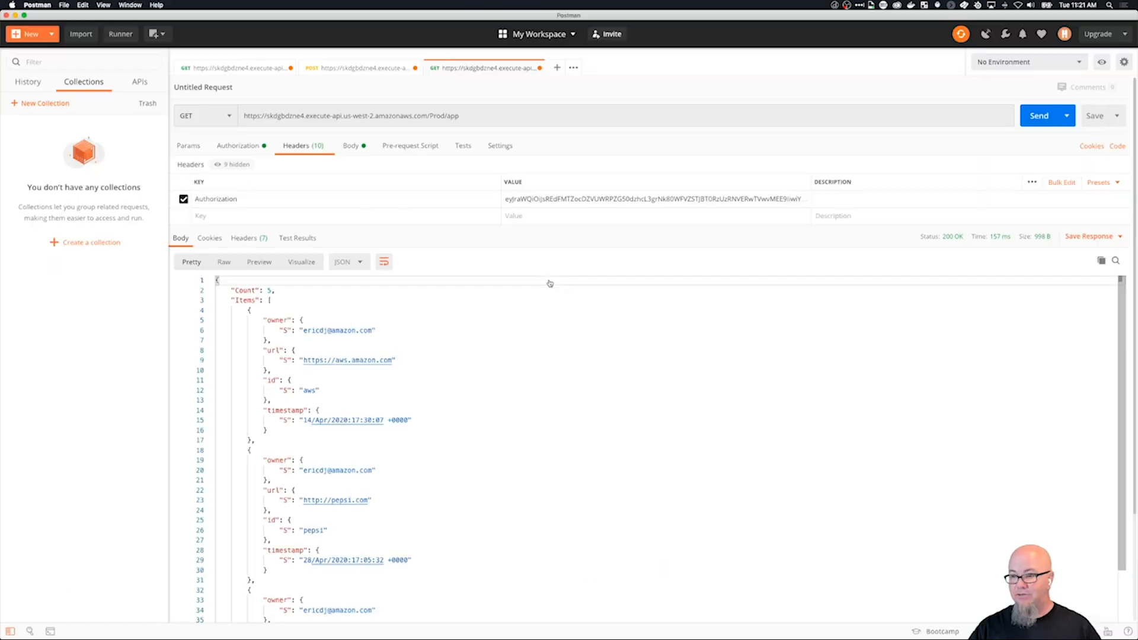
{"action": "left_click", "coordinate": [1039, 118]}
{"action": "left_click", "coordinate": [1033, 117]}
{"action": "left_click", "coordinate": [1034, 117]}
{"action": "left_click", "coordinate": [1033, 117]}
{"action": "left_click", "coordinate": [1033, 117]}
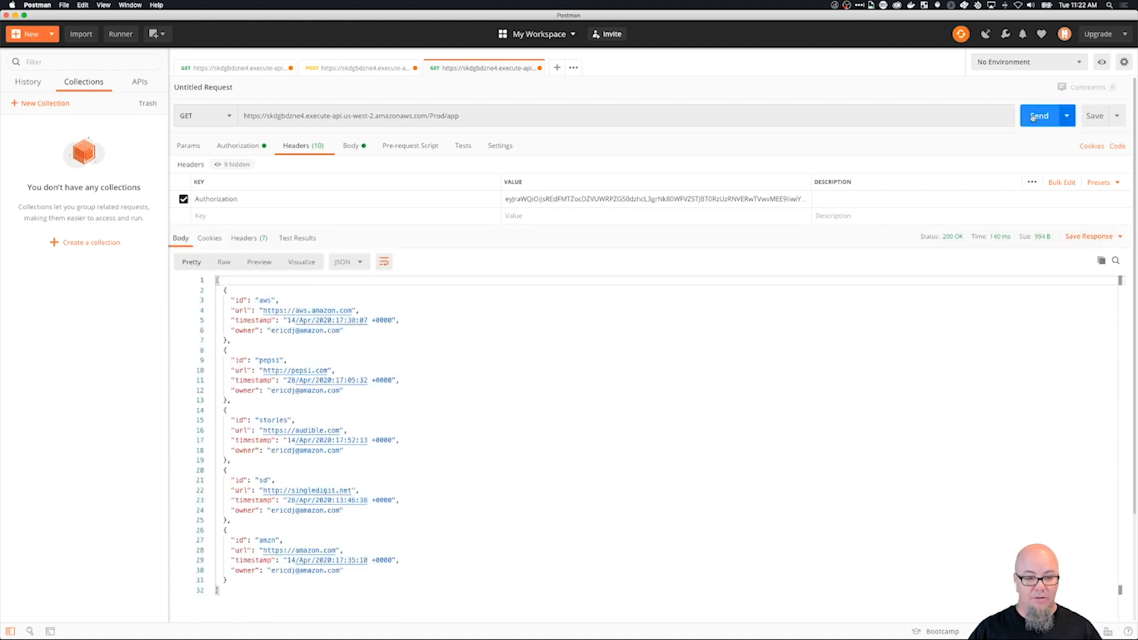
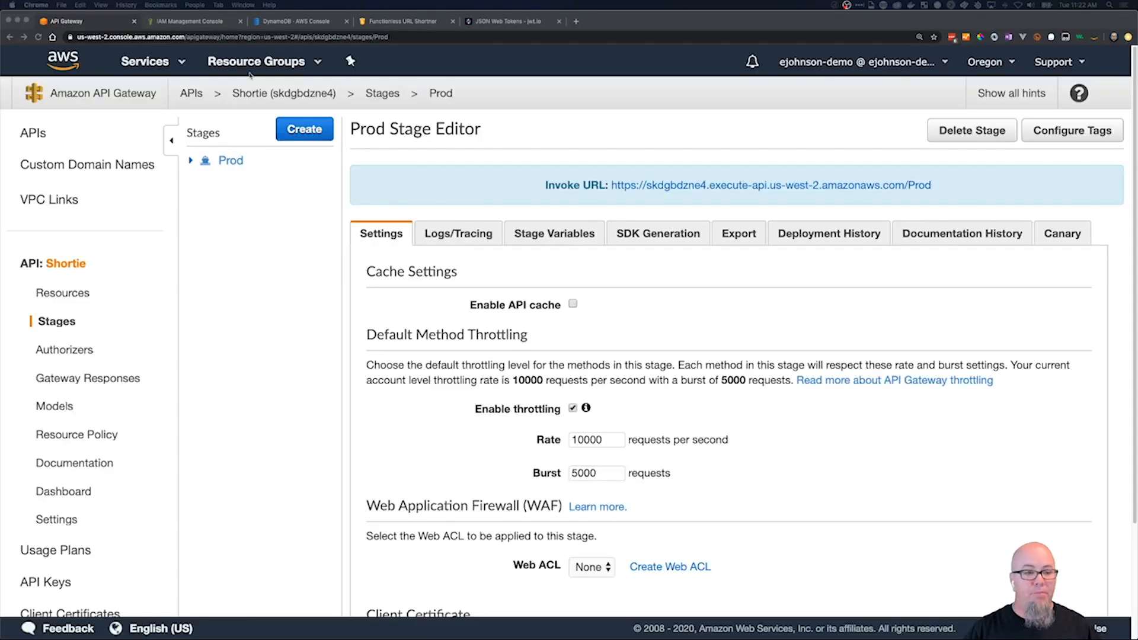
Create a child resource under /app in the Shortie API, with both its name and path set to {linkId}.
{"action": "left_click", "coordinate": [65, 293]}
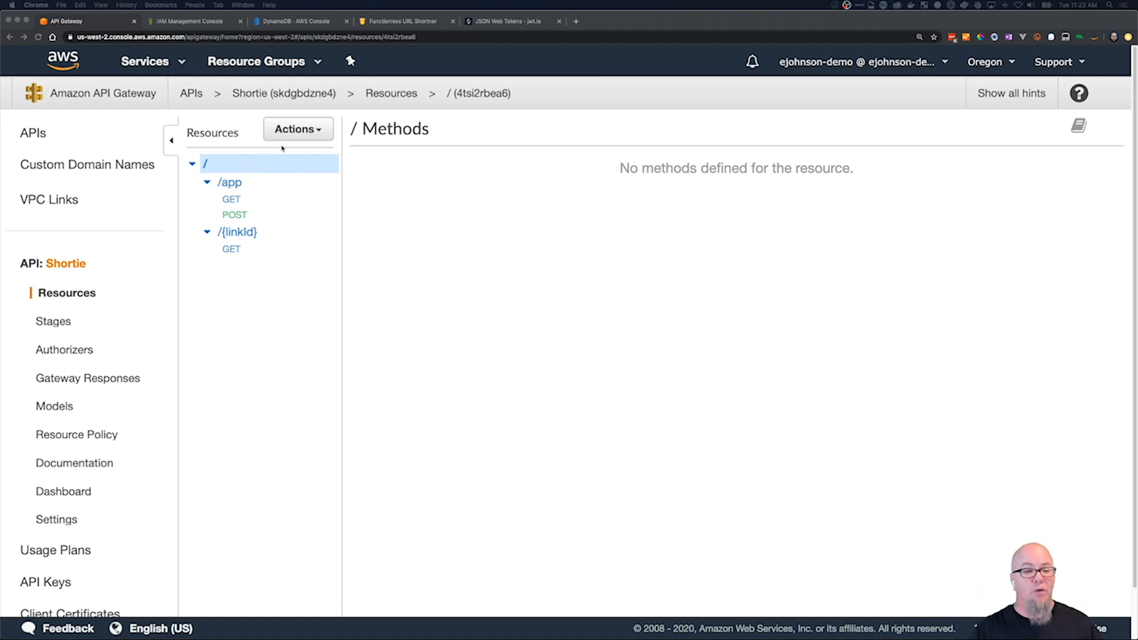
{"action": "left_click", "coordinate": [255, 180]}
{"action": "left_click", "coordinate": [315, 129]}
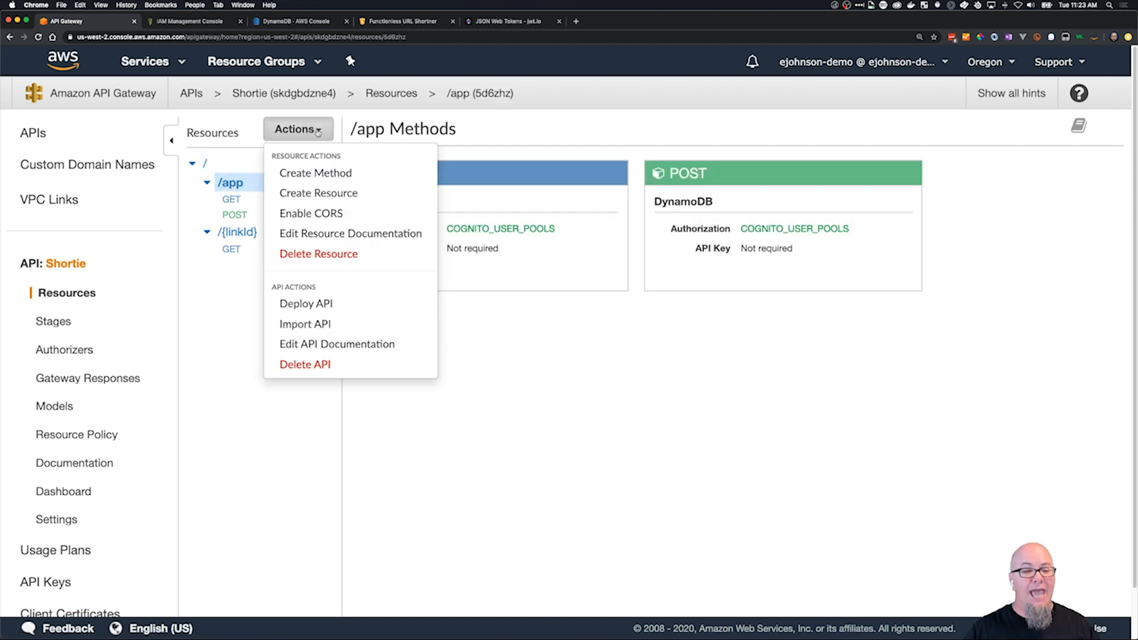
{"action": "left_click", "coordinate": [327, 194]}
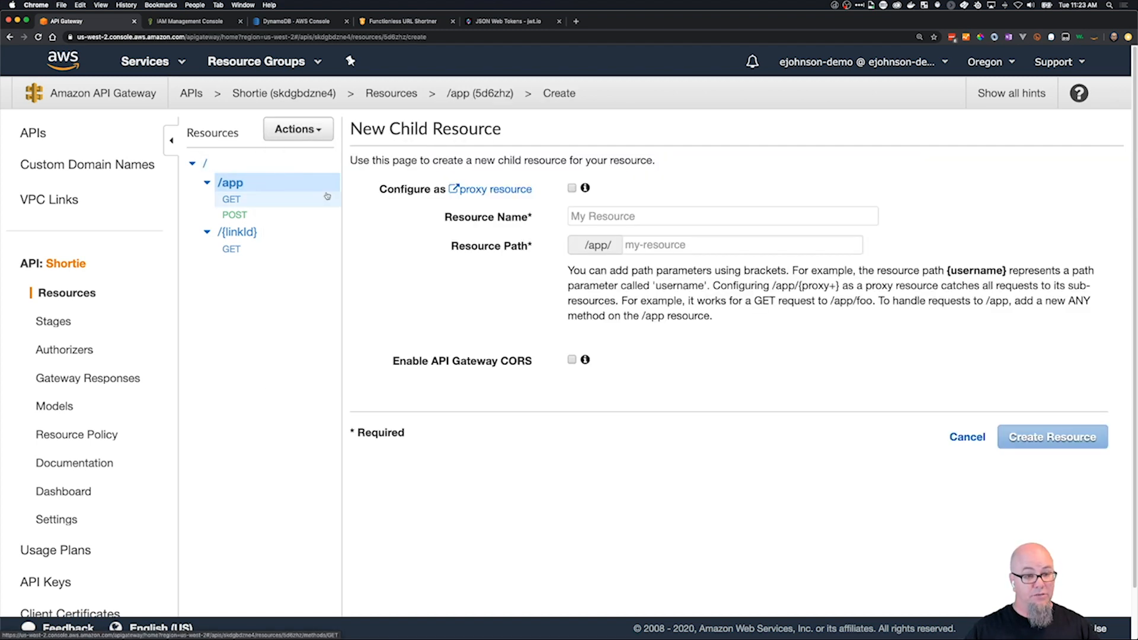
{"action": "left_click", "coordinate": [590, 217]}
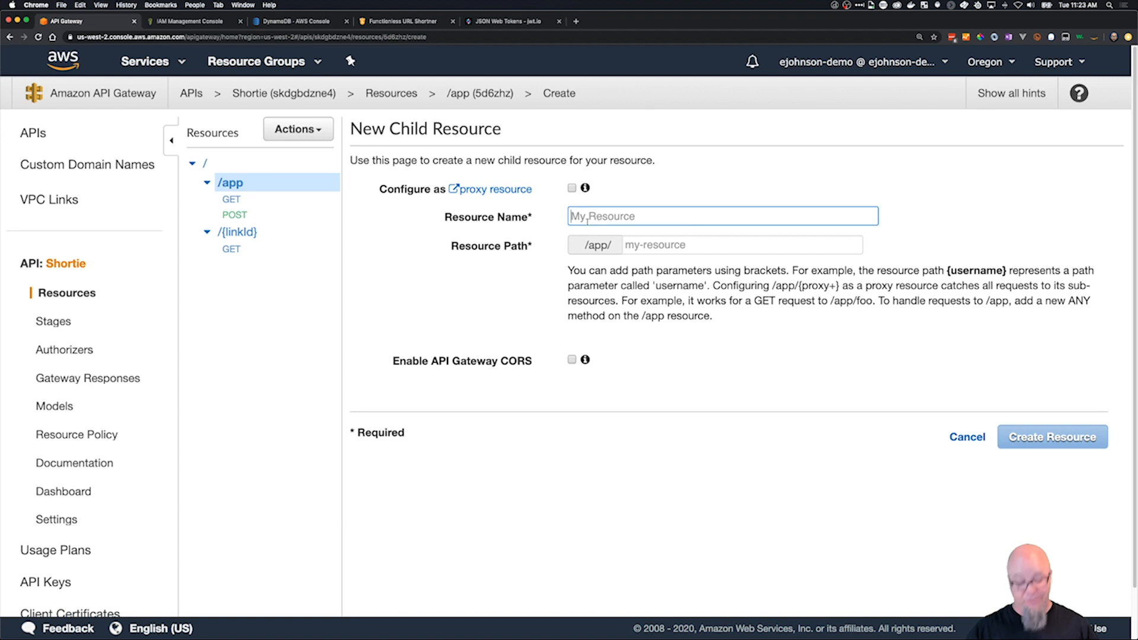
{"action": "type", "text": "{link"}
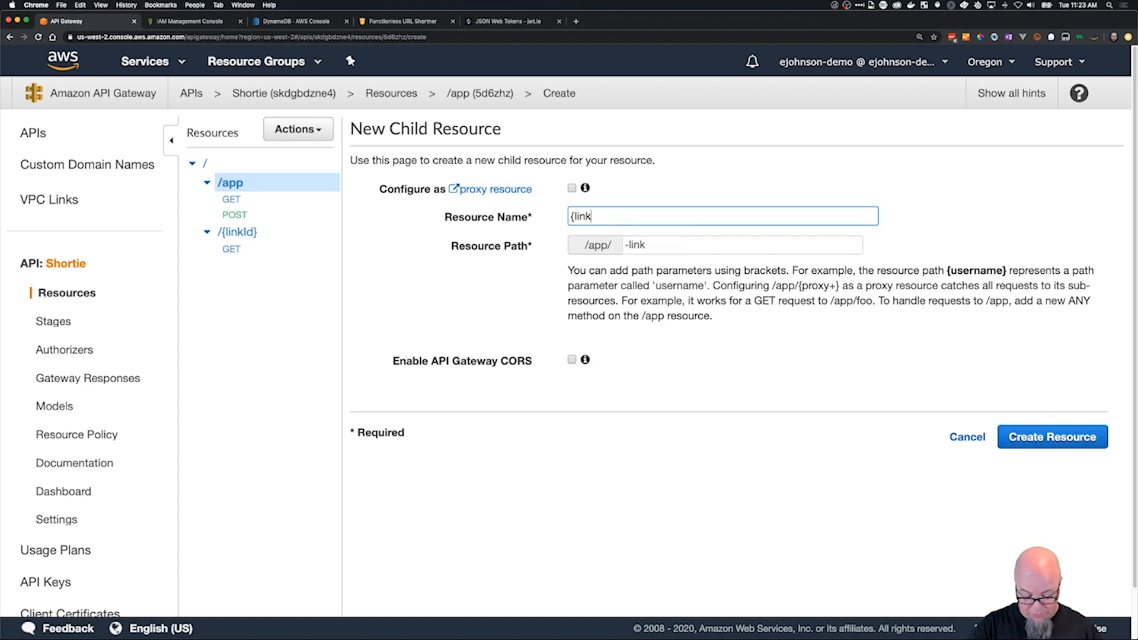
{"action": "type", "text": "Id}"}
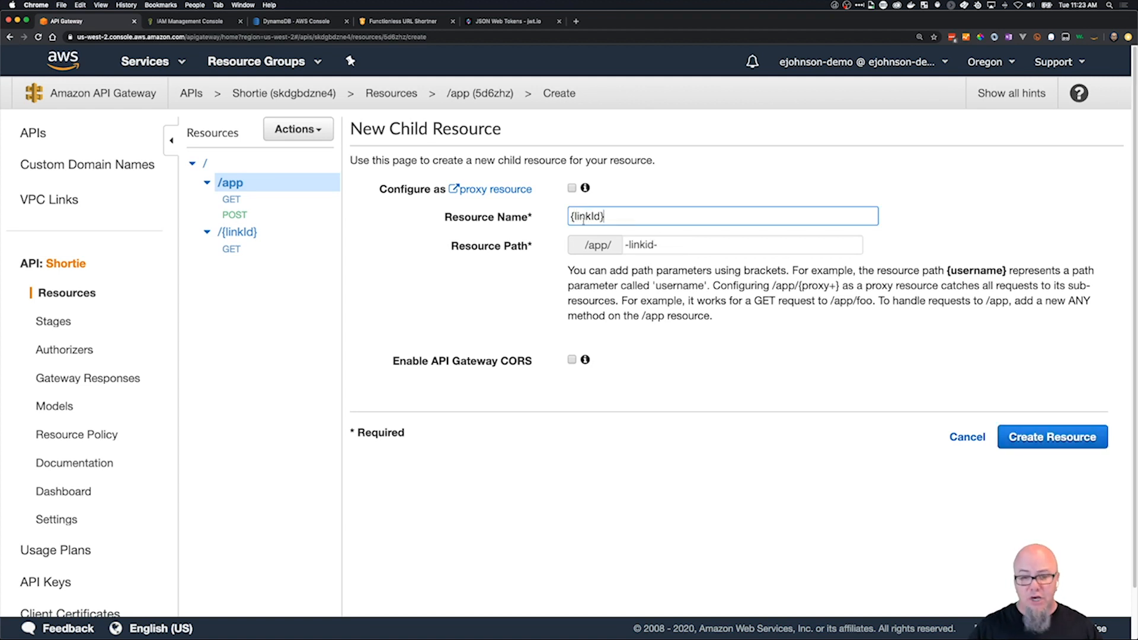
{"action": "key", "text": "super+a"}
{"action": "key", "text": "super+c"}
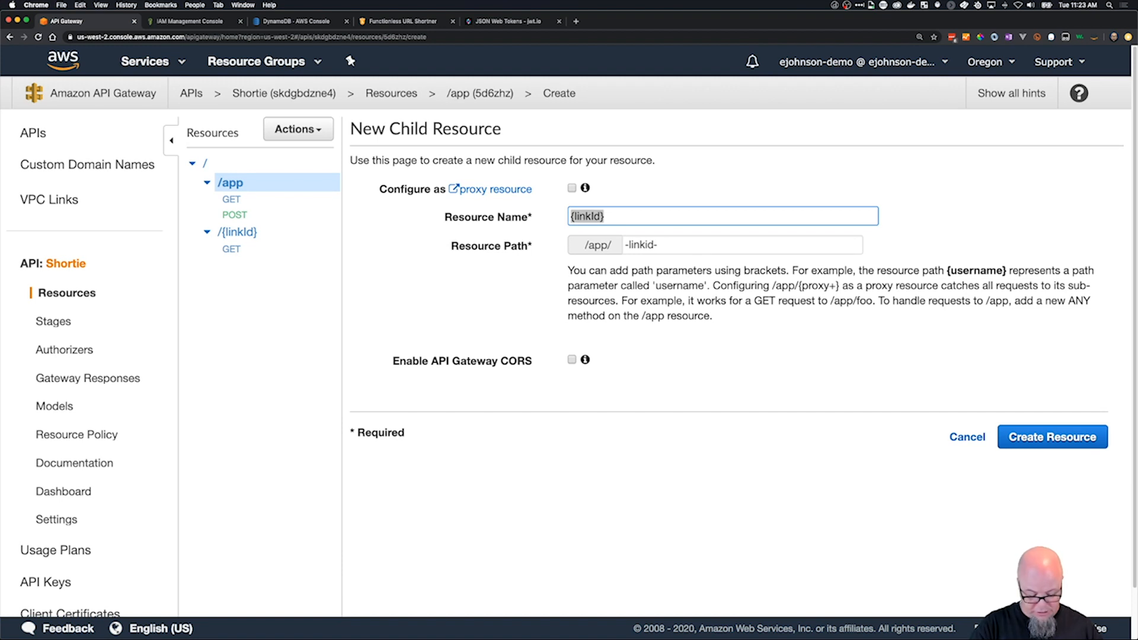
{"action": "key", "text": "Tab"}
{"action": "key", "text": "super+v"}
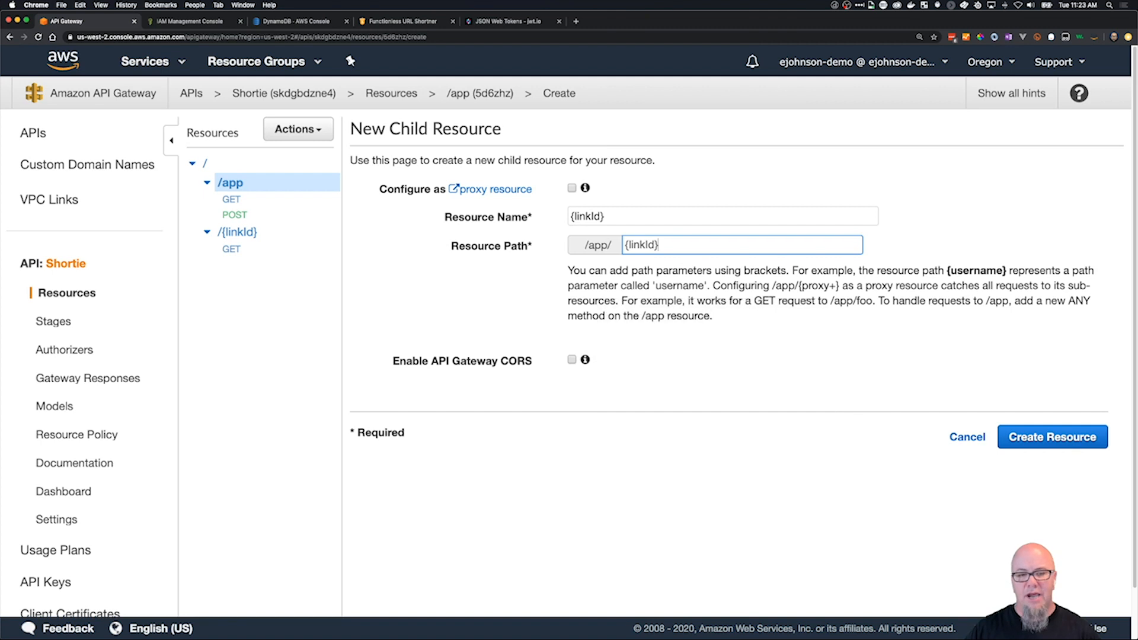
{"action": "left_click", "coordinate": [1037, 437]}
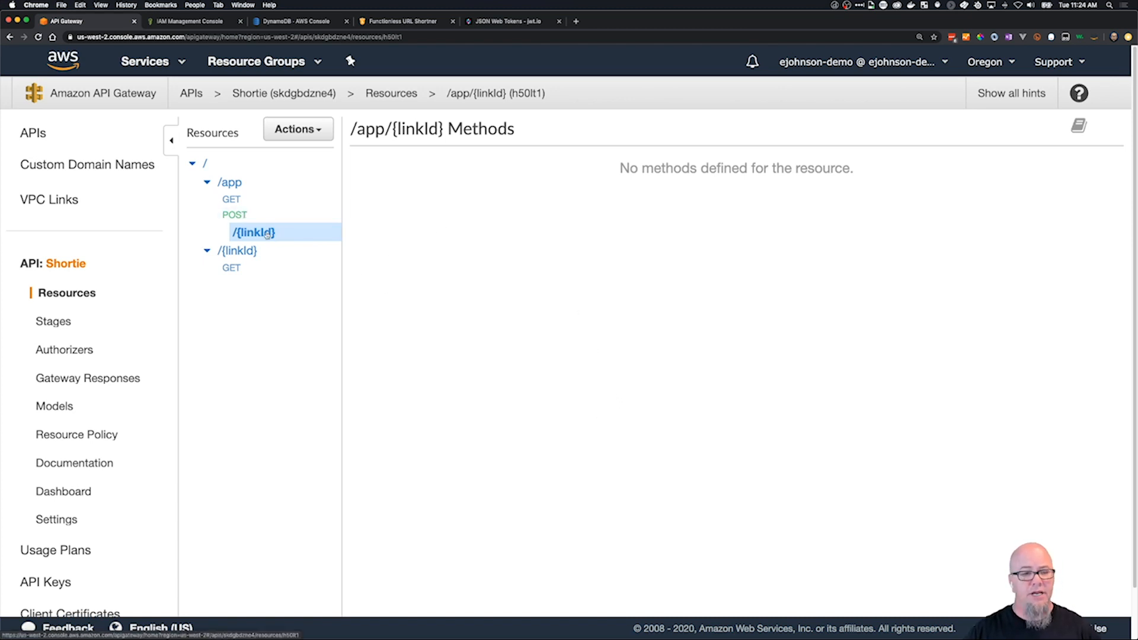
Add a PUT method to the /app/{linkId} resource.
{"action": "left_click", "coordinate": [299, 129]}
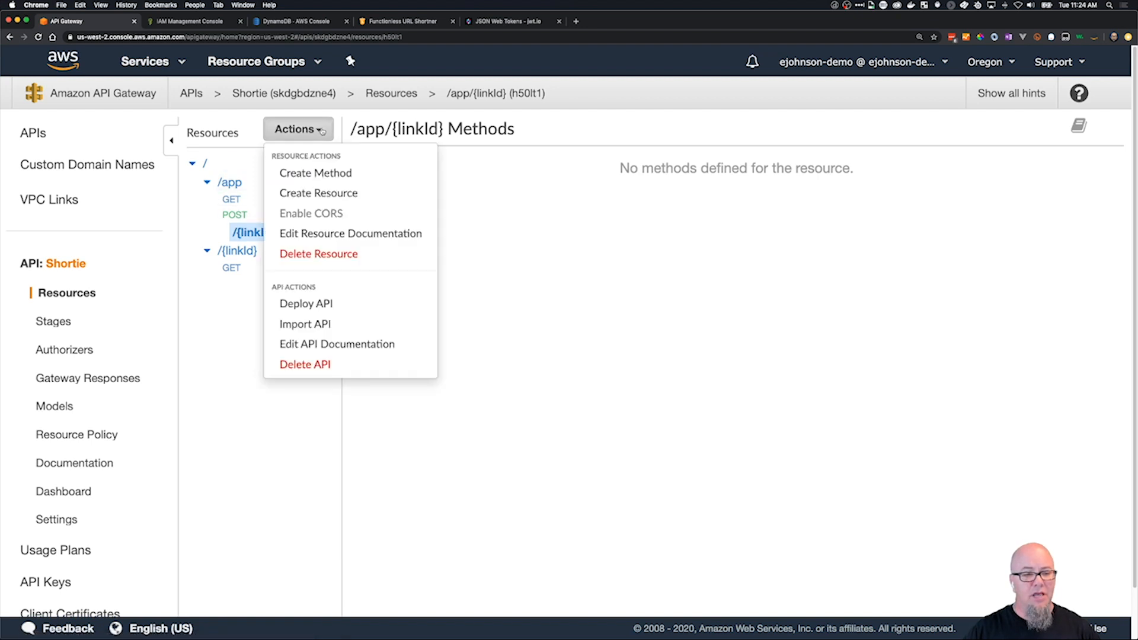
{"action": "left_click", "coordinate": [320, 173]}
{"action": "left_click", "coordinate": [291, 251]}
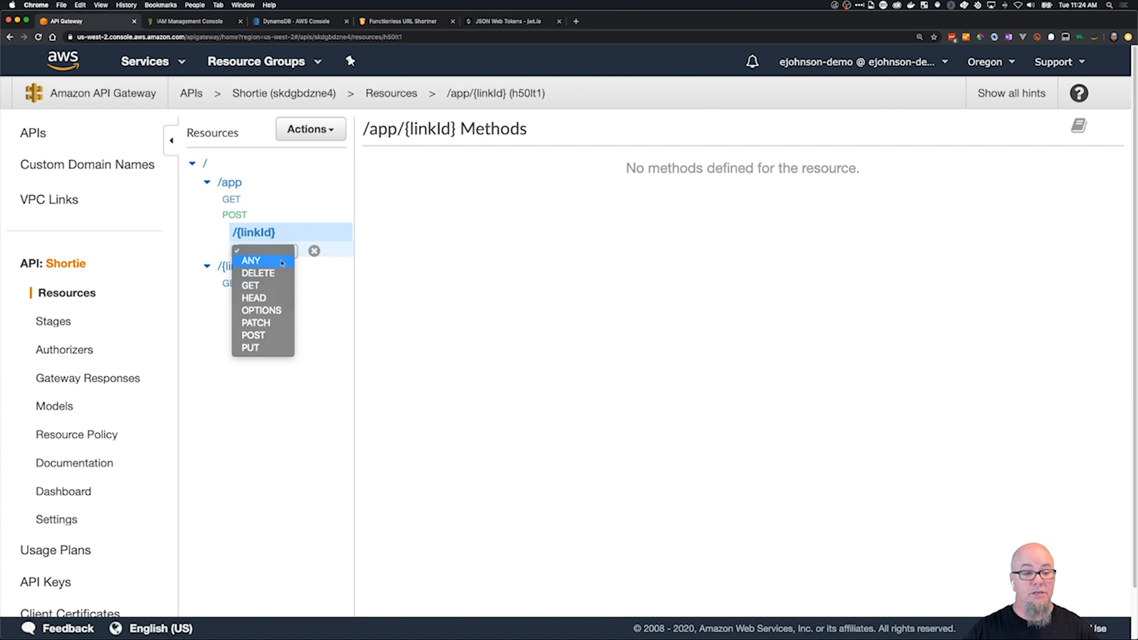
{"action": "left_click", "coordinate": [253, 348]}
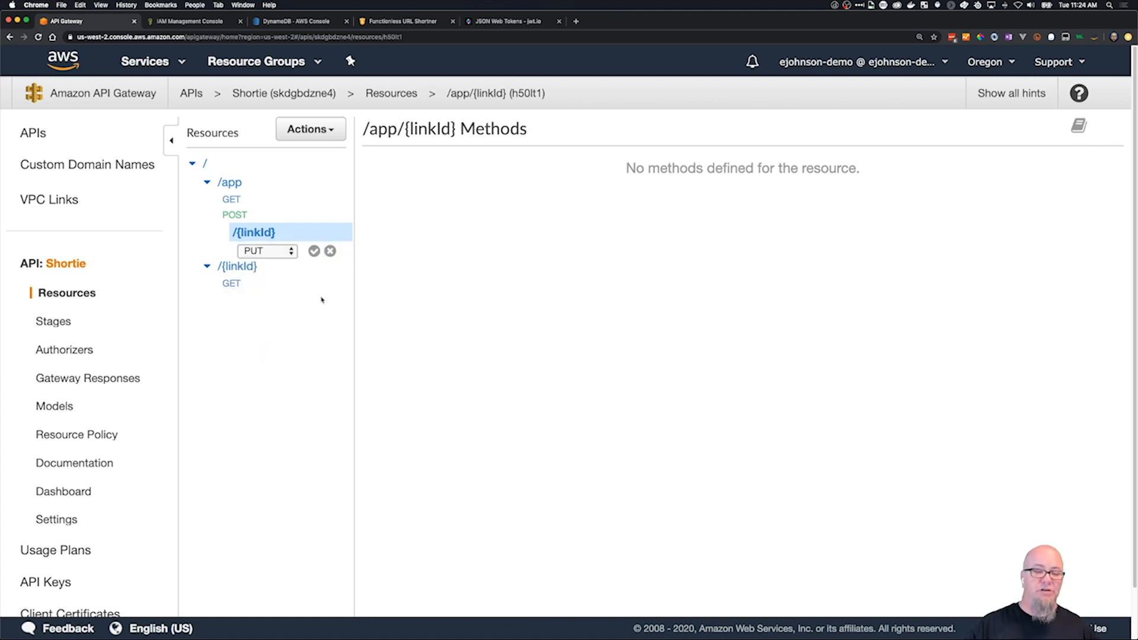
{"action": "left_click", "coordinate": [314, 251]}
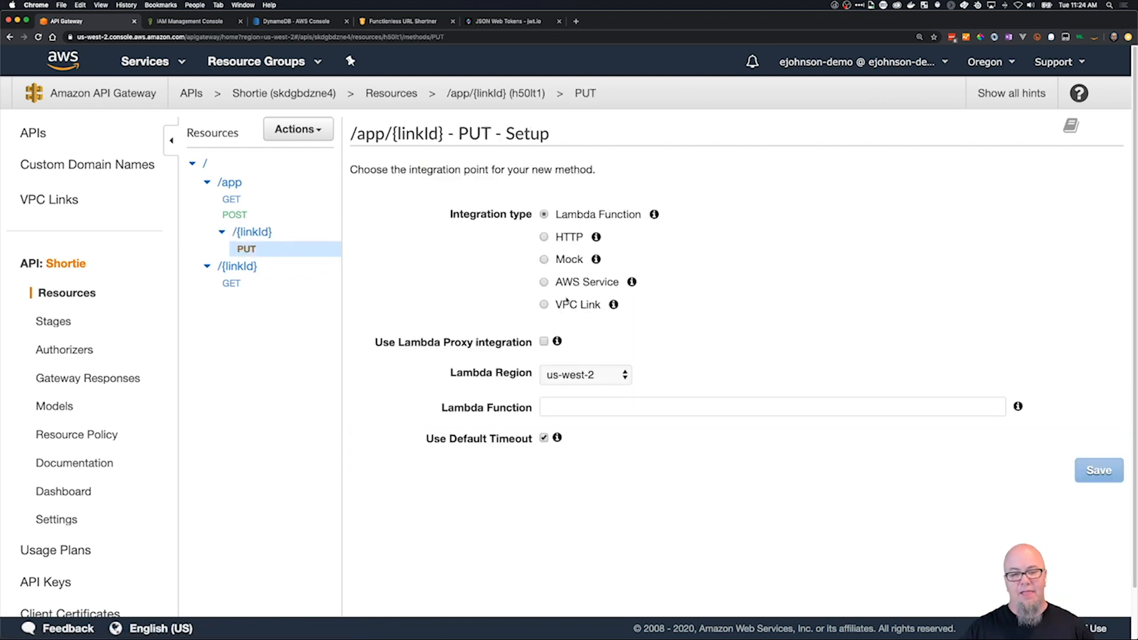
Set the PUT integration to AWS Service in us-west-2, using DynamoDB with the POST HTTP method.
{"action": "left_click", "coordinate": [566, 283]}
{"action": "left_click", "coordinate": [605, 343]}
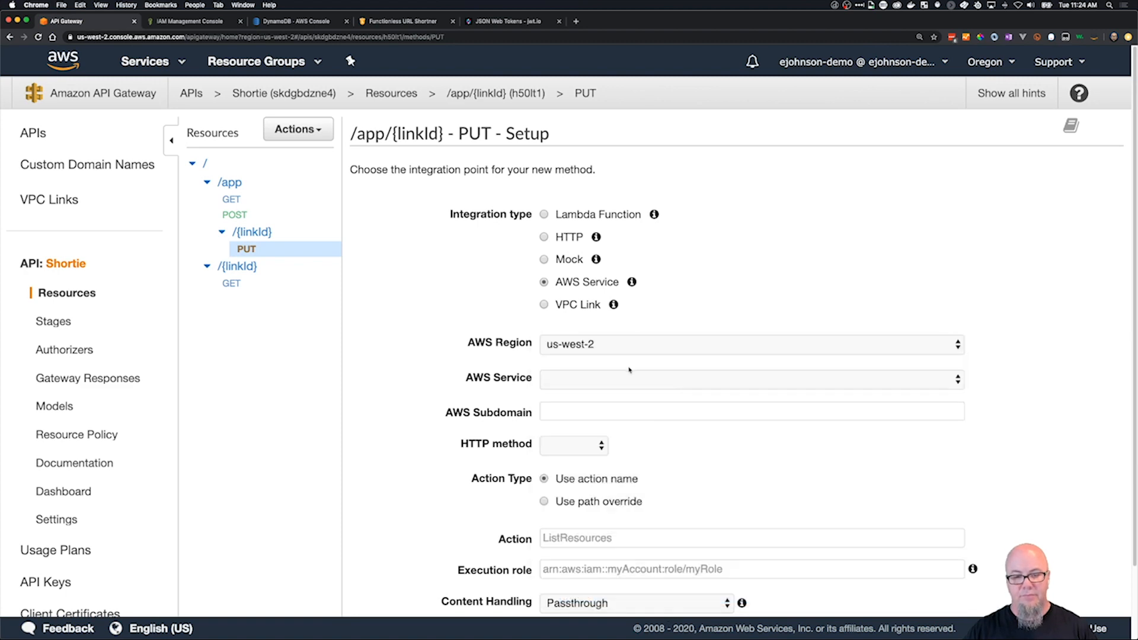
{"action": "left_click", "coordinate": [627, 376]}
{"action": "scroll", "coordinate": [645, 538], "scroll_direction": "down", "scroll_amount": 2}
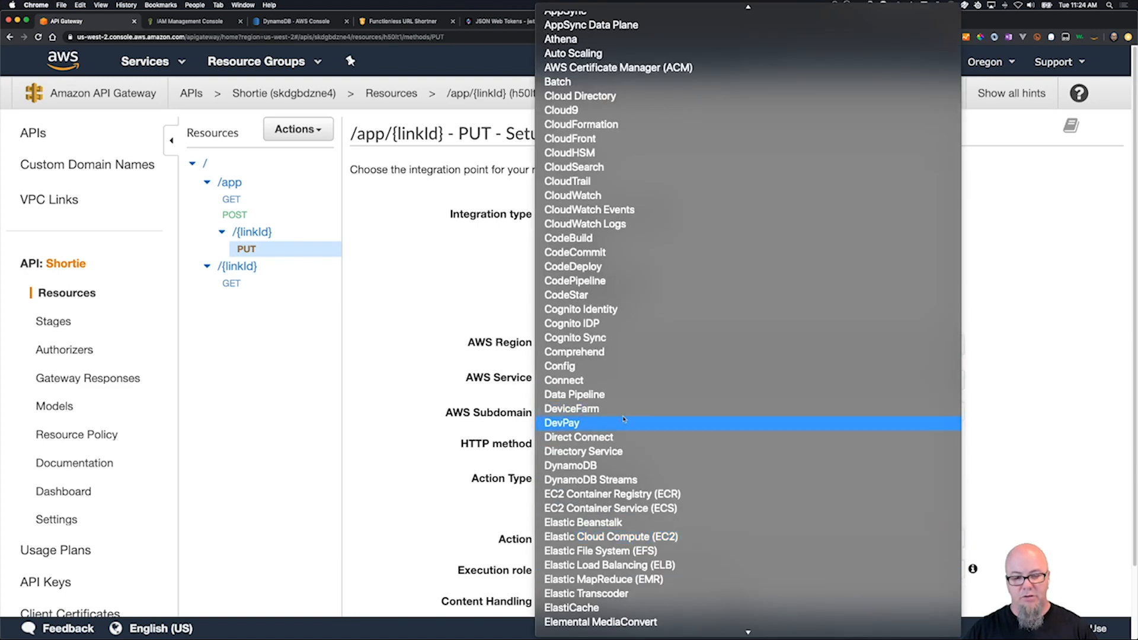
{"action": "left_click", "coordinate": [603, 463]}
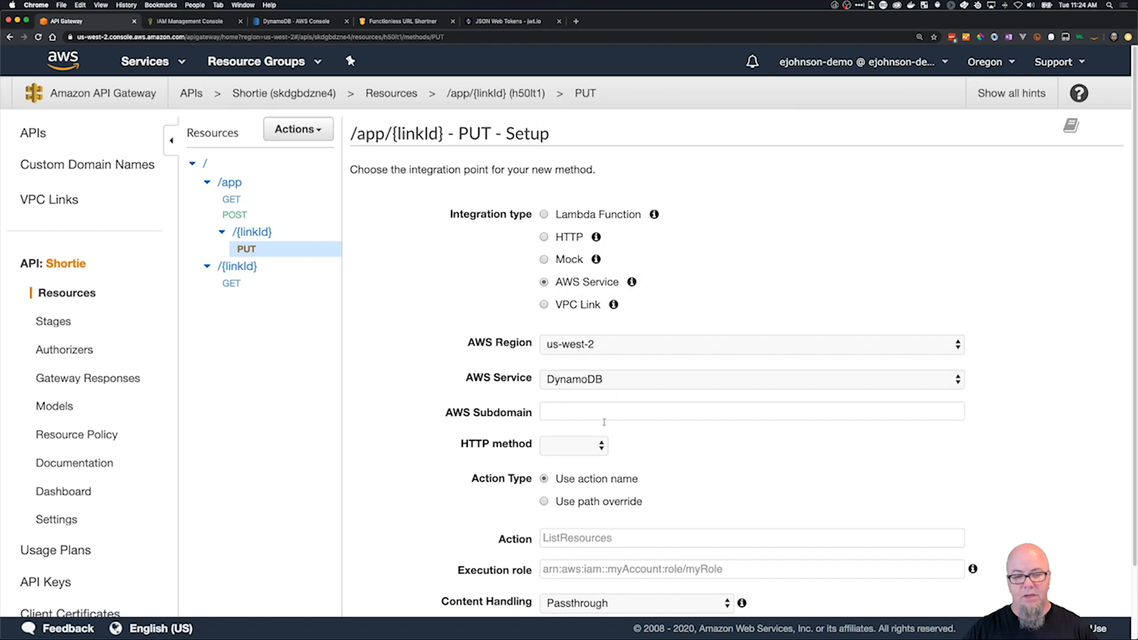
{"action": "left_click", "coordinate": [605, 450]}
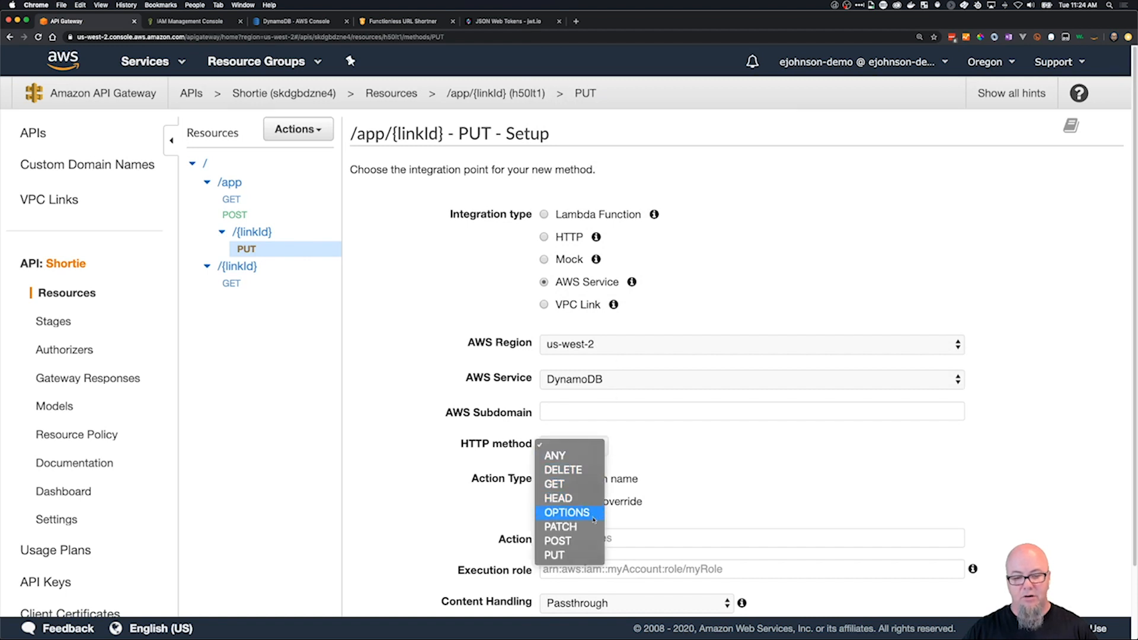
{"action": "left_click", "coordinate": [590, 540]}
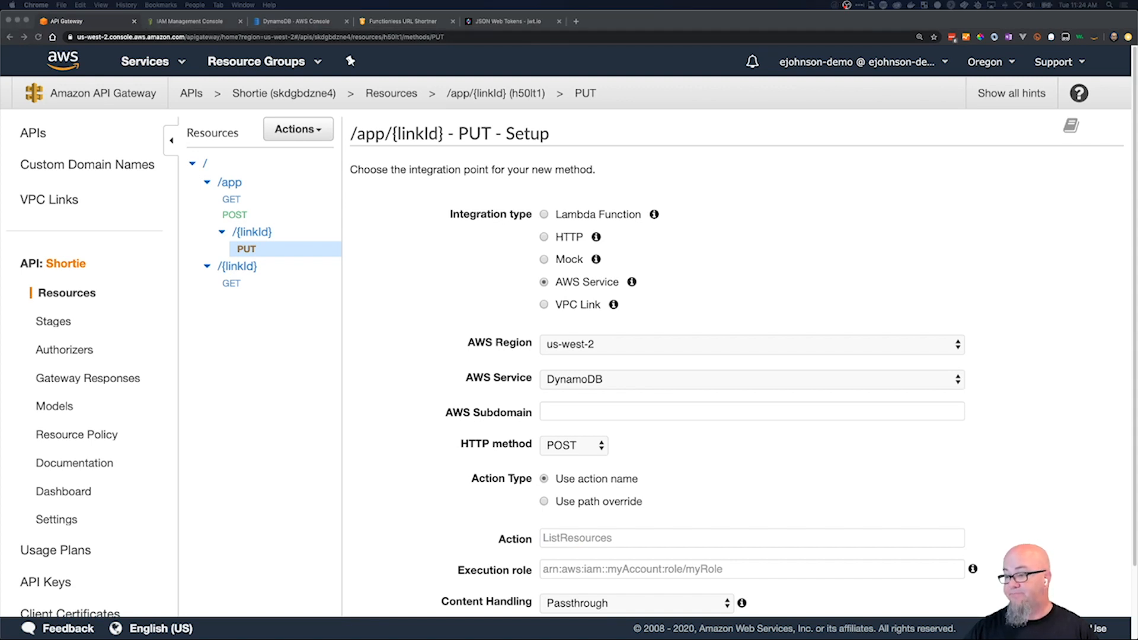
Set the PUT integration's action name to UpdateItem, with a capital I.
{"action": "left_click", "coordinate": [640, 543]}
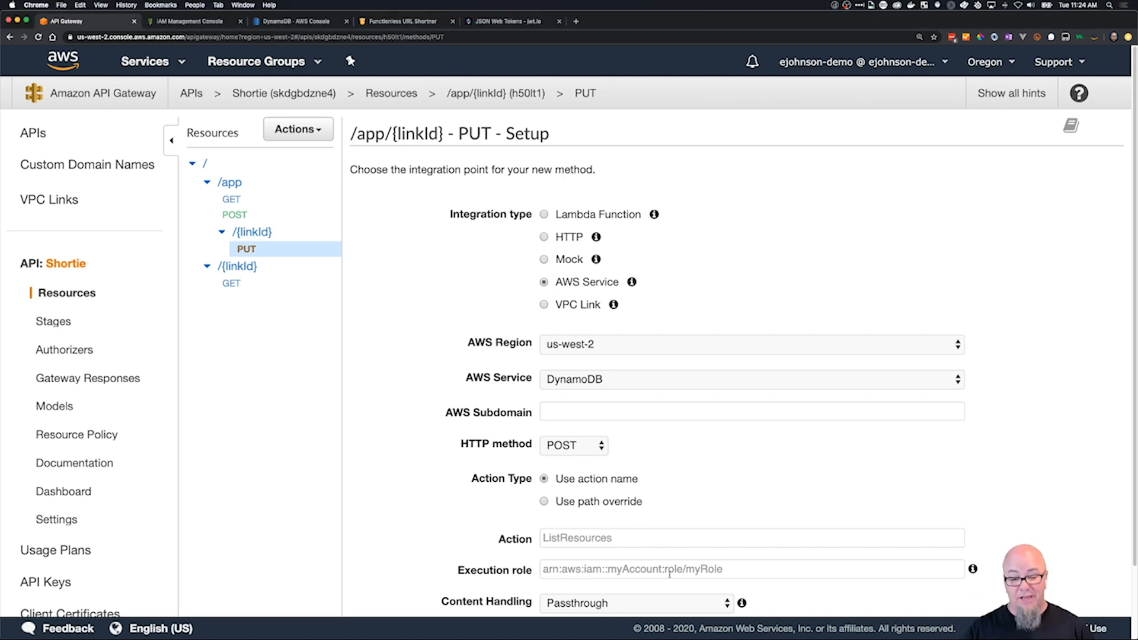
{"action": "left_click", "coordinate": [642, 538]}
{"action": "type", "text": "Up"}
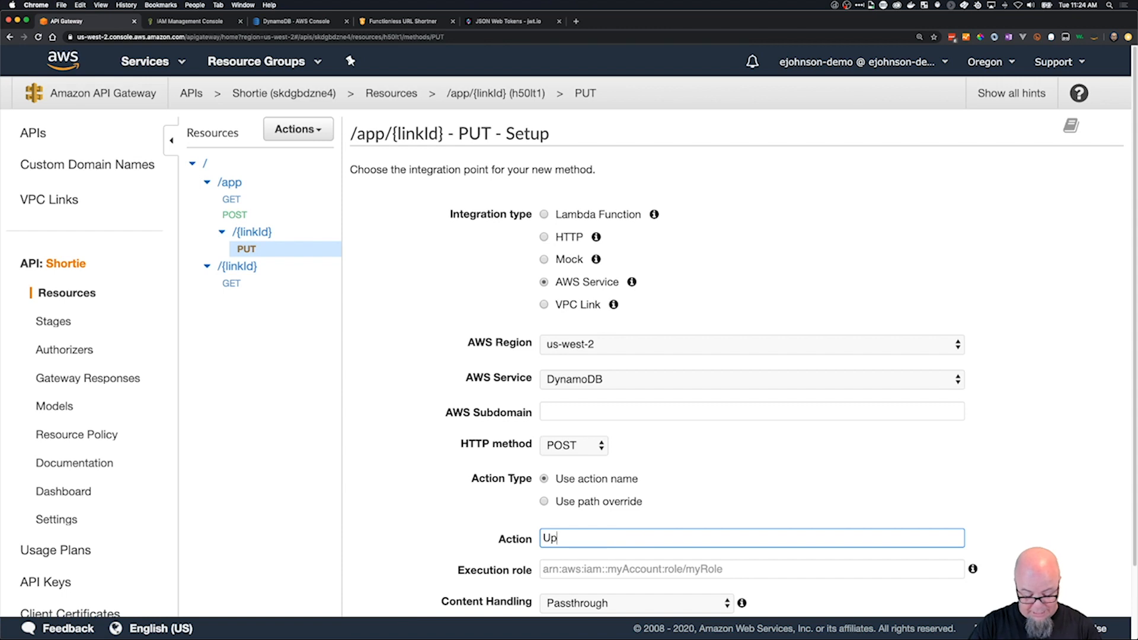
{"action": "type", "text": "dateitem"}
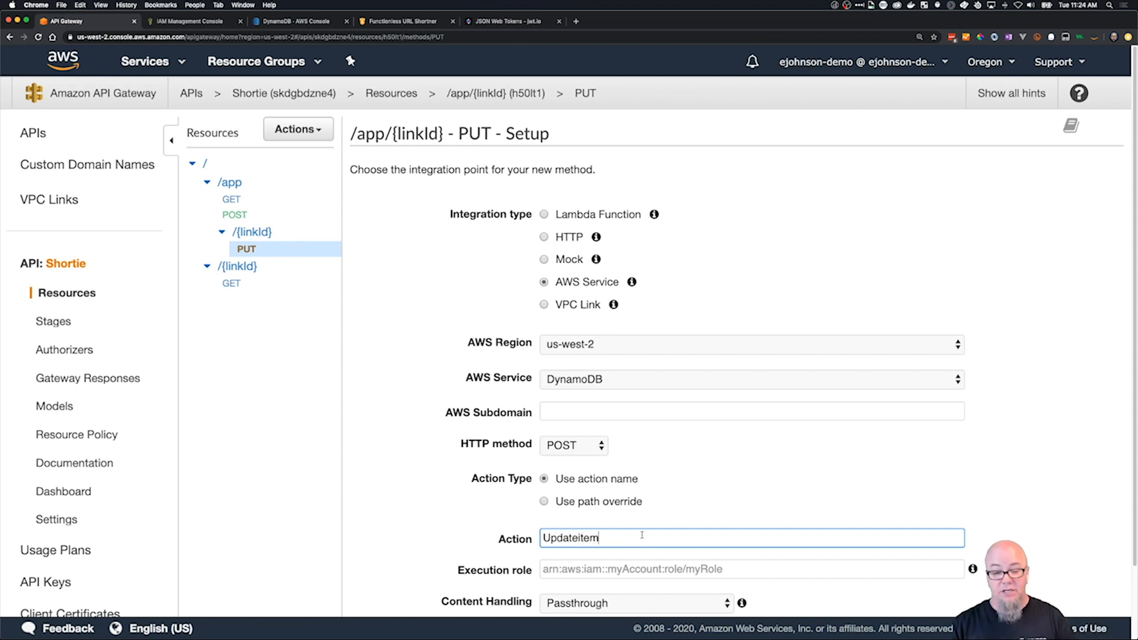
{"action": "key", "text": "Tab"}
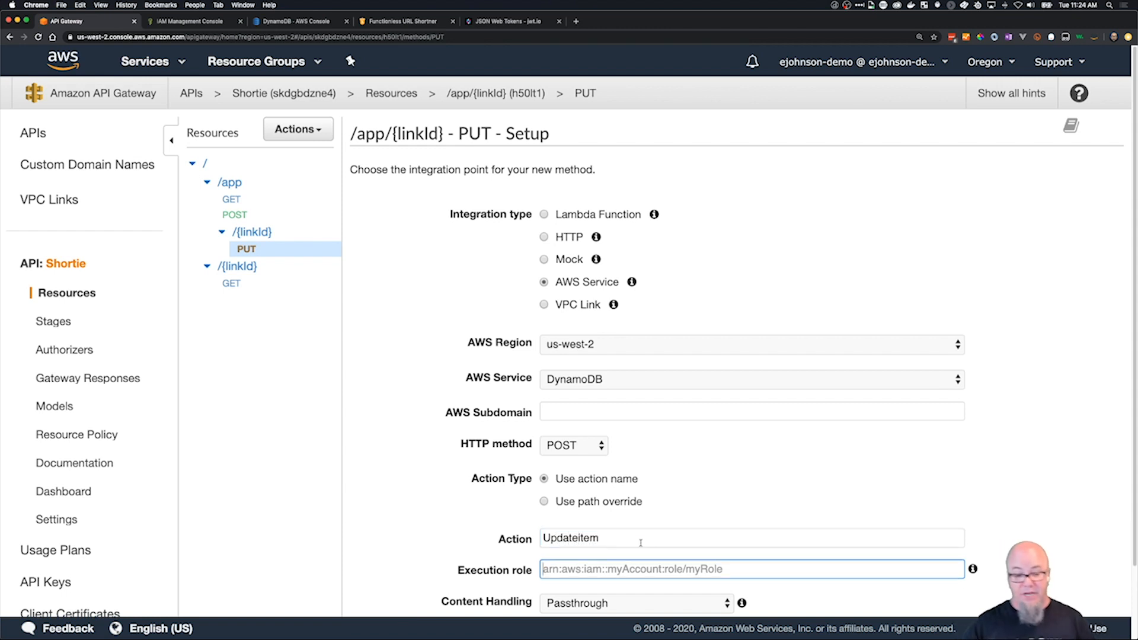
{"action": "key", "text": "shift+Tab"}
{"action": "key", "text": "Left"}
{"action": "key", "text": "Right"}
{"action": "key", "text": "Right"}
{"action": "key", "text": "Right"}
{"action": "key", "text": "BackSpace"}
{"action": "type", "text": "I"}
{"action": "key", "text": "Tab"}
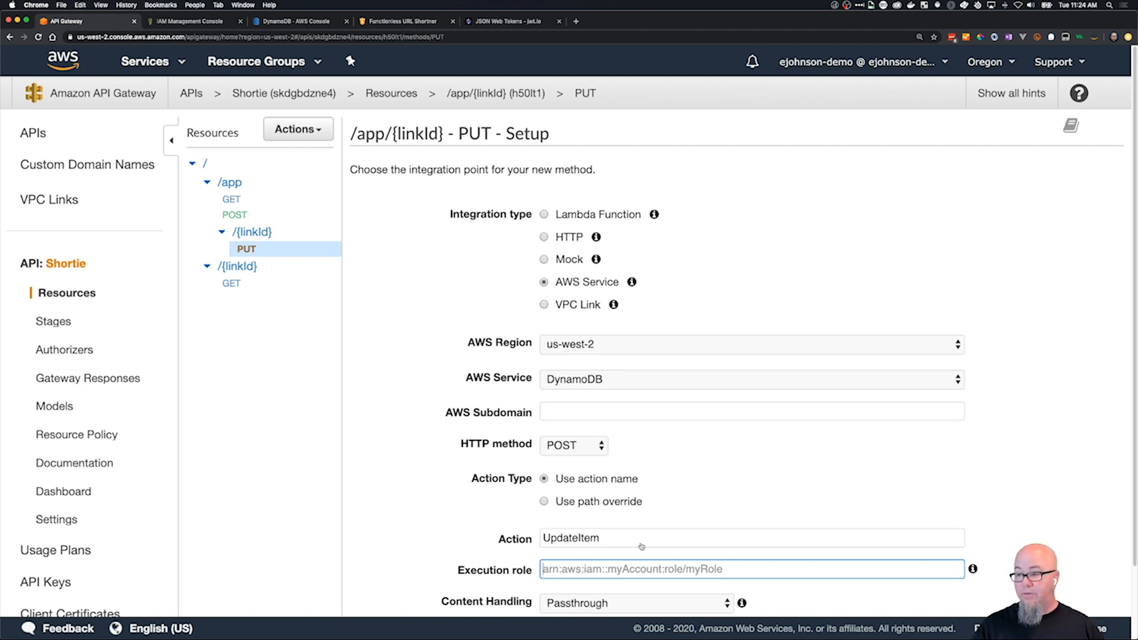
Copy the ShortieCRUD role ARN from the TextMate notes into the execution role in API Gateway, and save the PUT method setup.
{"action": "key", "text": "super+Tab"}
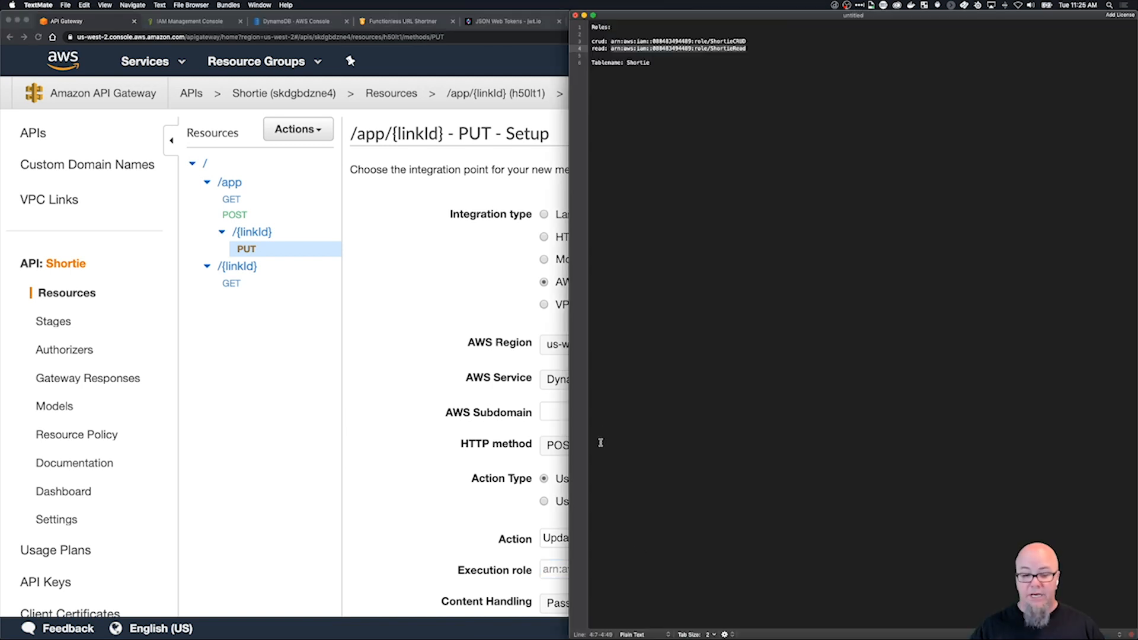
{"action": "left_click", "coordinate": [746, 40]}
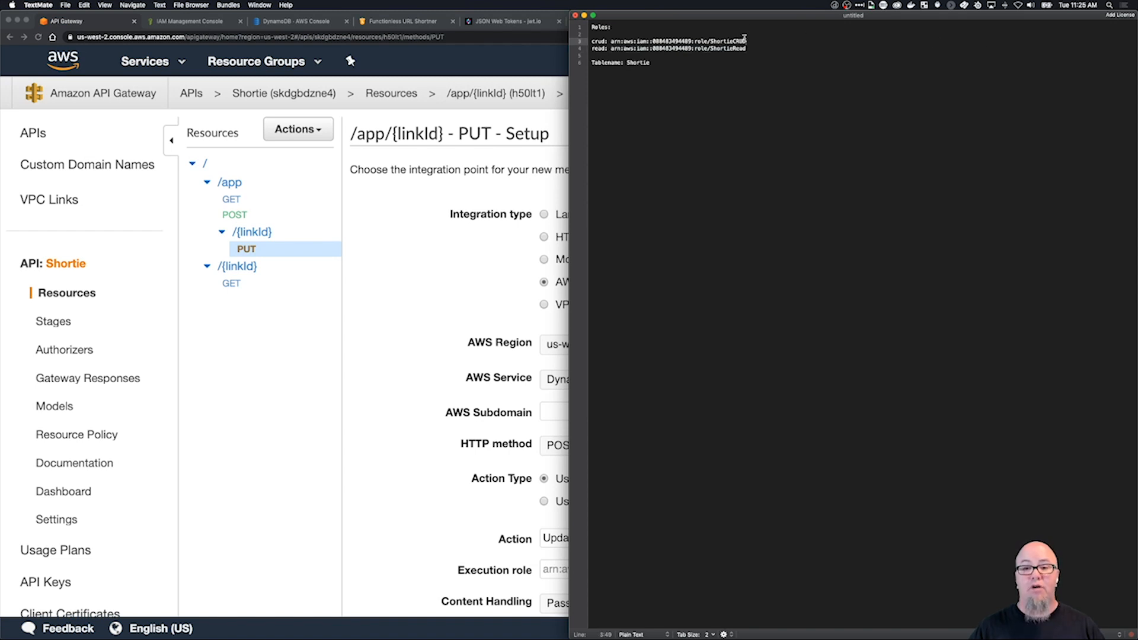
{"action": "left_click_drag", "start_coordinate": [745, 40], "coordinate": [613, 39]}
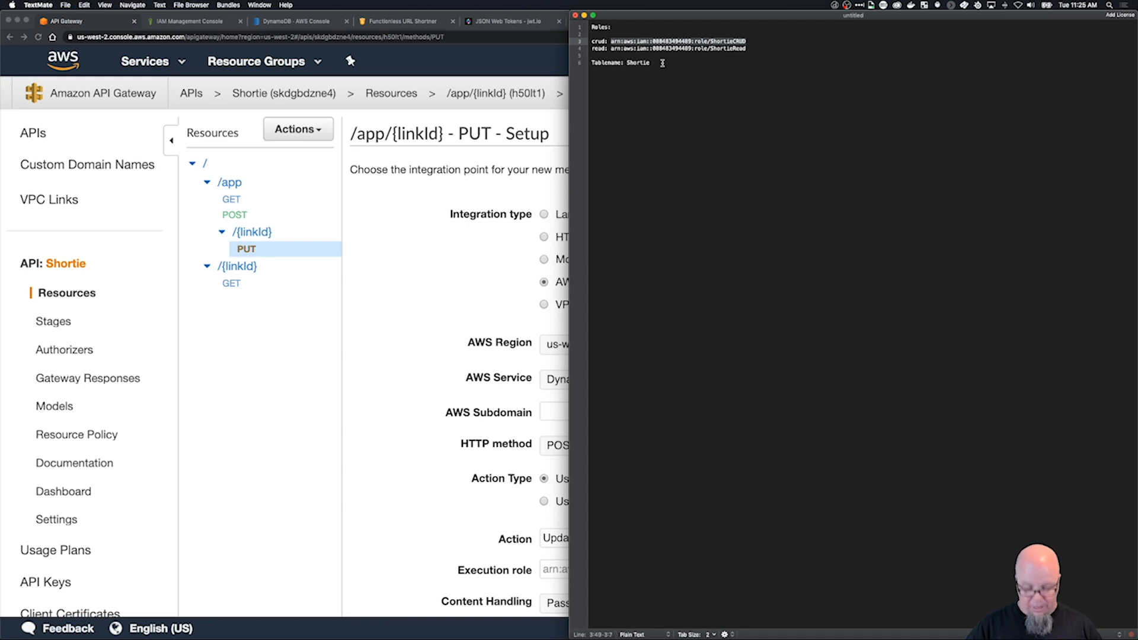
{"action": "key", "text": "super+Tab"}
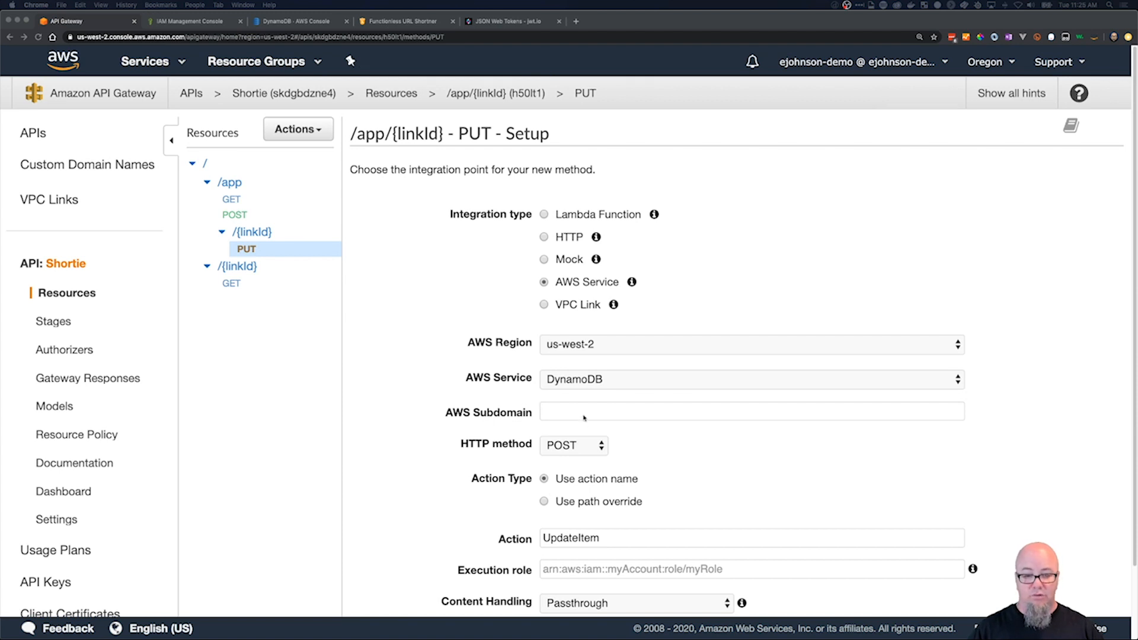
{"action": "left_click", "coordinate": [607, 570]}
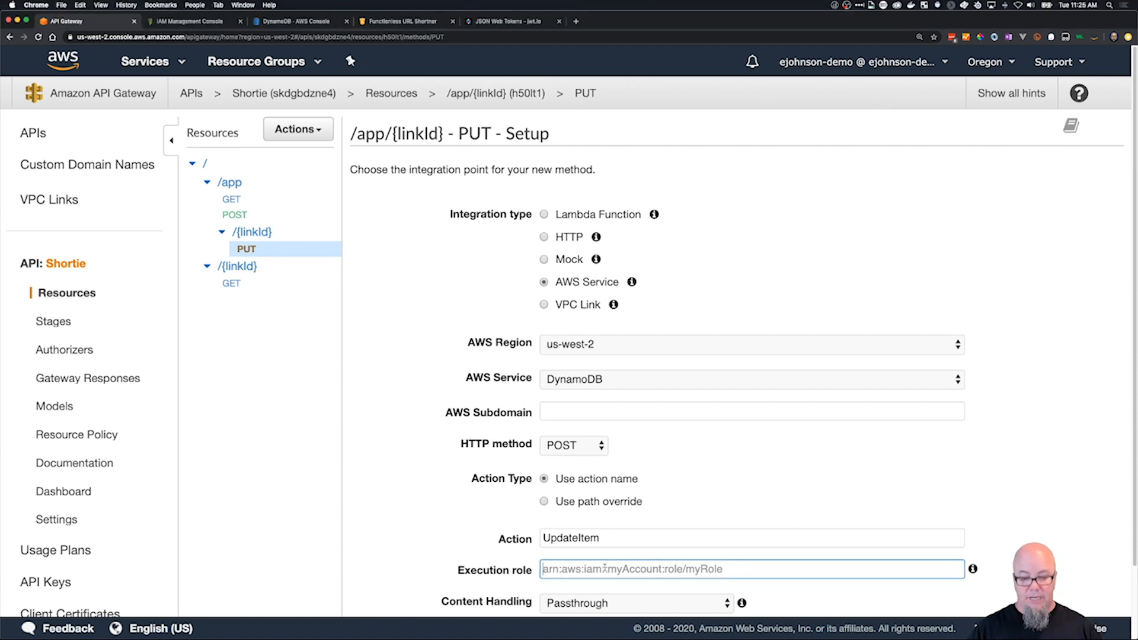
{"action": "key", "text": "super+v"}
{"action": "scroll", "coordinate": [841, 409], "scroll_direction": "down", "scroll_amount": 3}
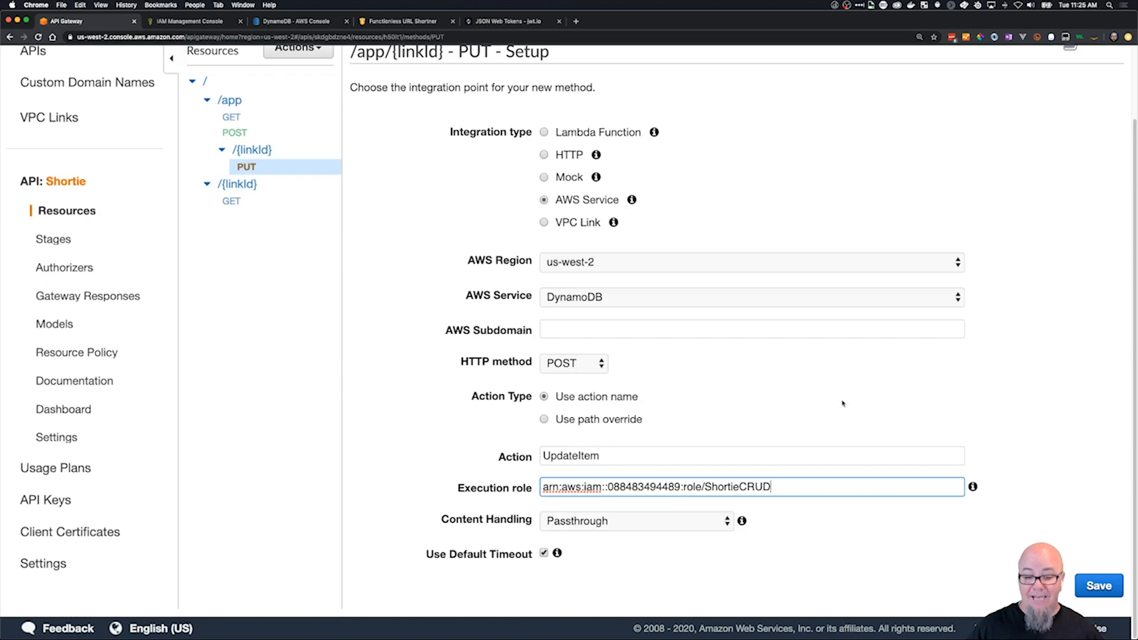
{"action": "left_click", "coordinate": [1099, 587]}
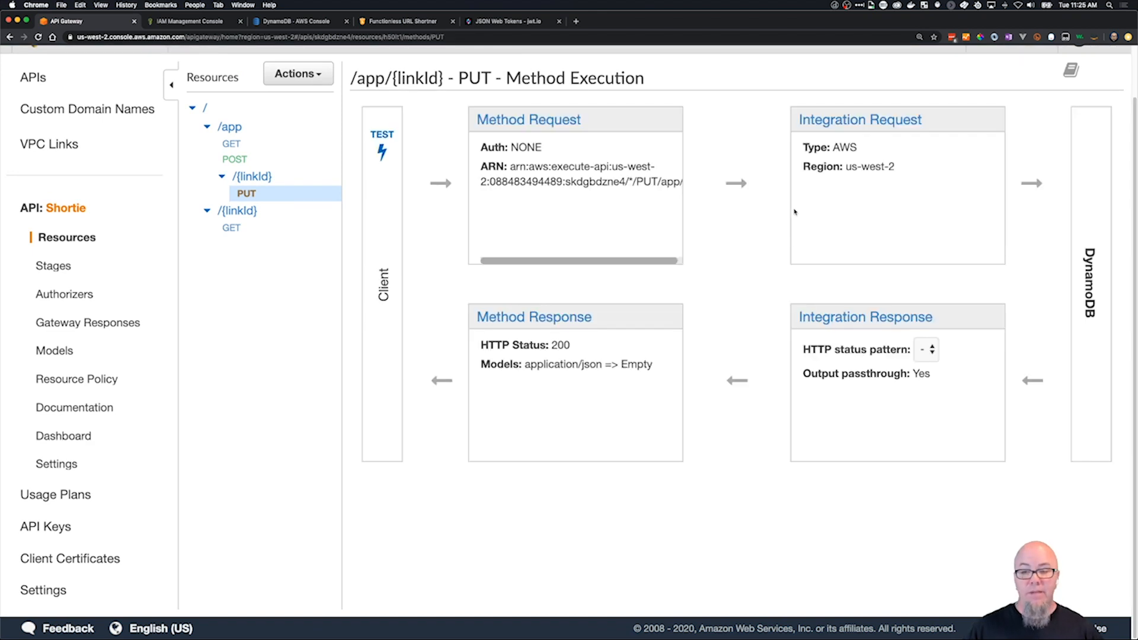
In the PUT integration request, set the mapping templates' request body passthrough to "When there are no templates defined (recommended)".
{"action": "left_click", "coordinate": [828, 117]}
{"action": "scroll", "coordinate": [995, 185], "scroll_direction": "down", "scroll_amount": 3}
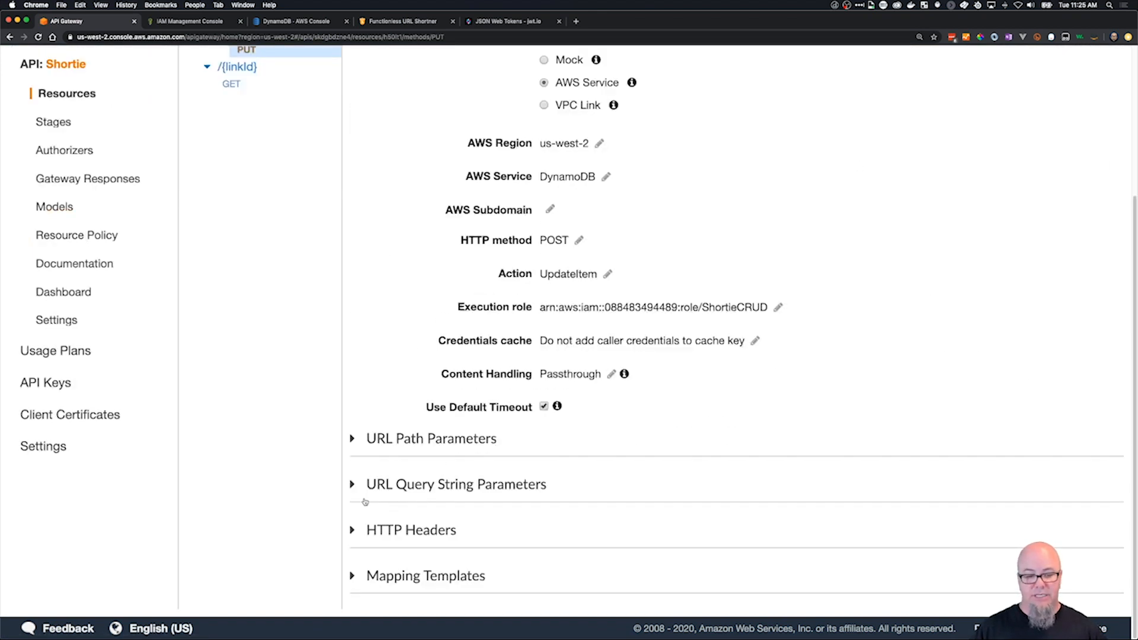
{"action": "left_click", "coordinate": [352, 574]}
{"action": "scroll", "coordinate": [409, 581], "scroll_direction": "down", "scroll_amount": 3}
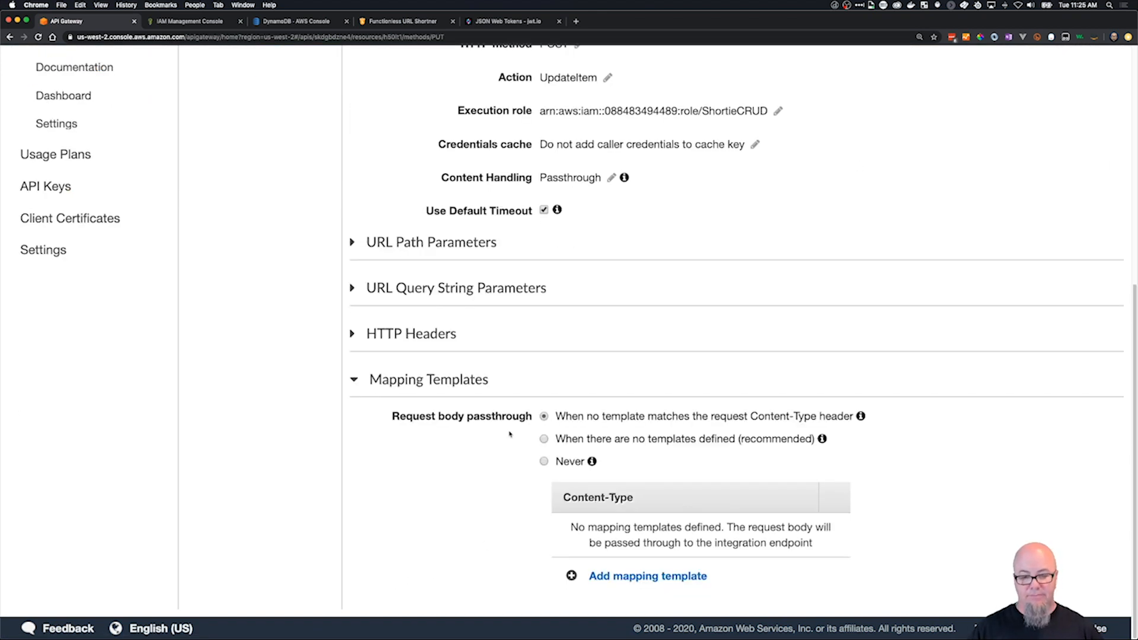
{"action": "left_click", "coordinate": [544, 439]}
Add a mapping template for the content type application/json to the PUT integration request.
{"action": "left_click", "coordinate": [621, 576]}
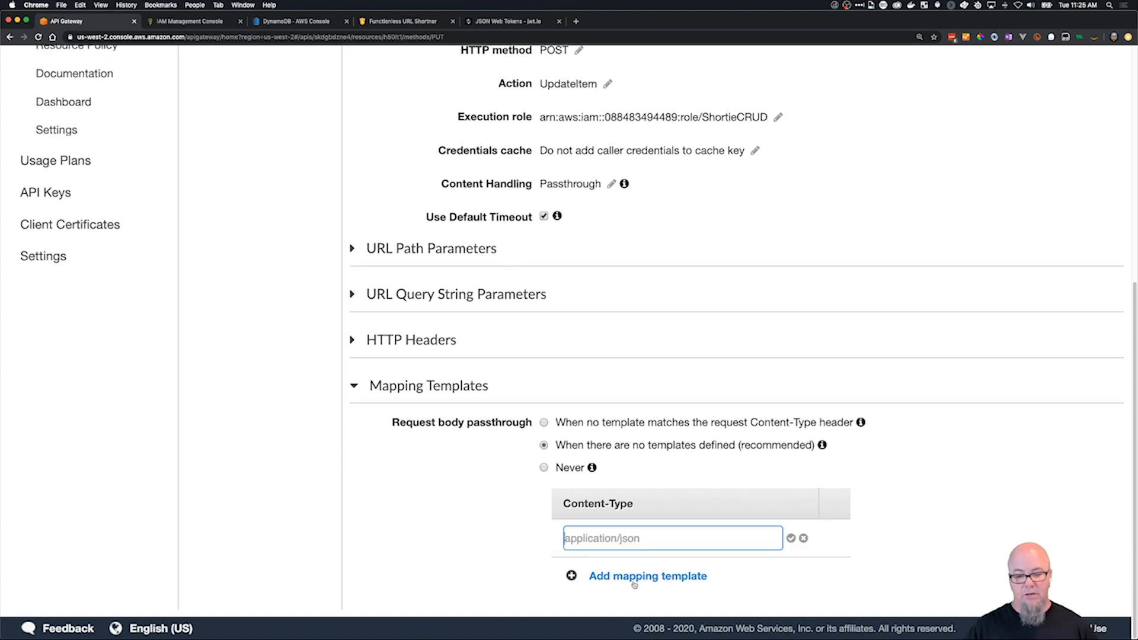
{"action": "type", "text": "applic"}
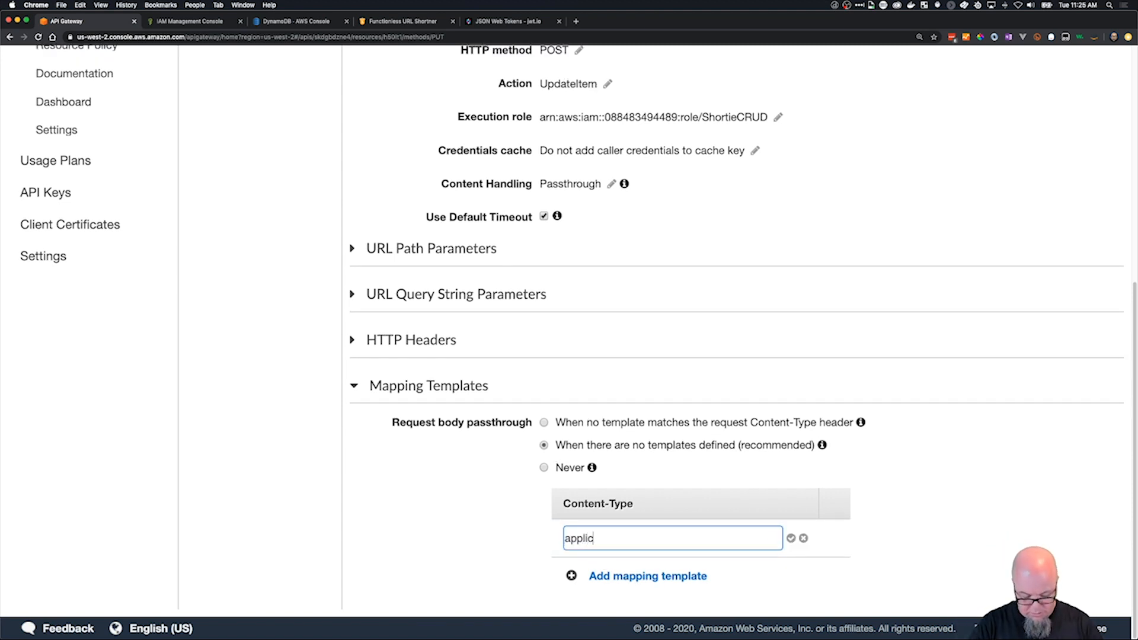
{"action": "type", "text": "ation/json"}
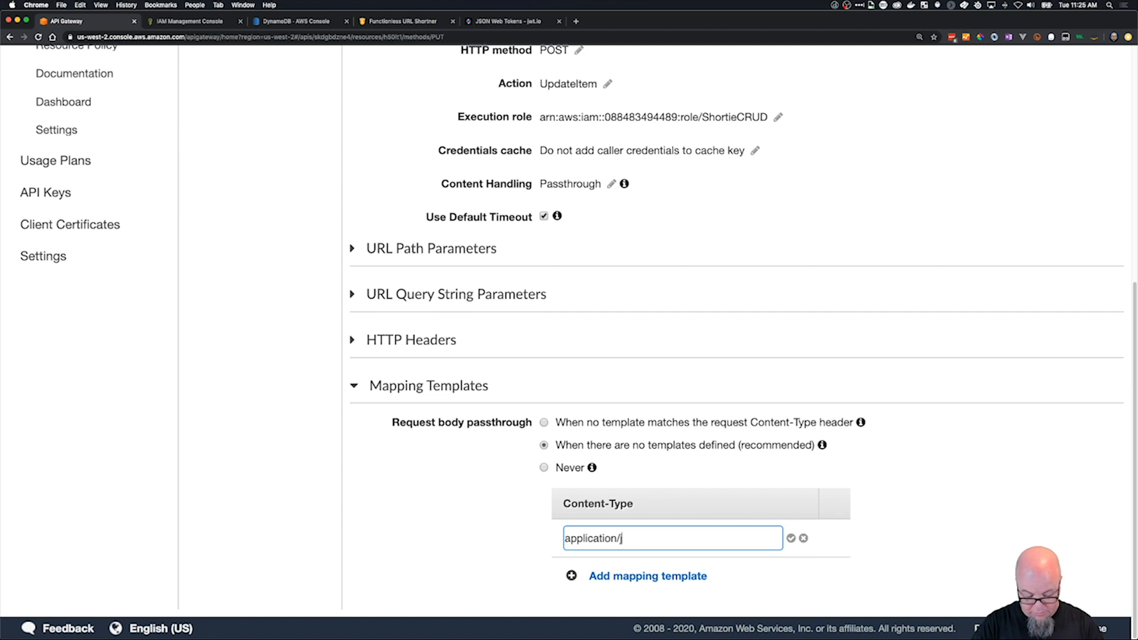
{"action": "left_click", "coordinate": [792, 538]}
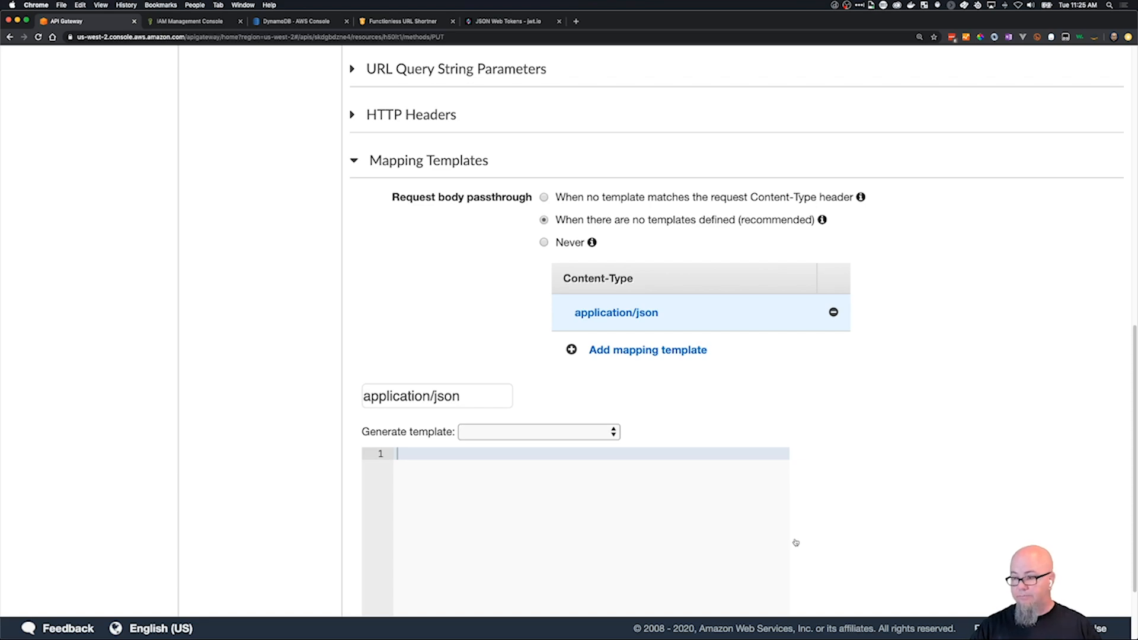
Switch to VS Code, open put-request.json from templates/app/linkId, and copy its entire contents.
{"action": "key", "text": "super+Tab"}
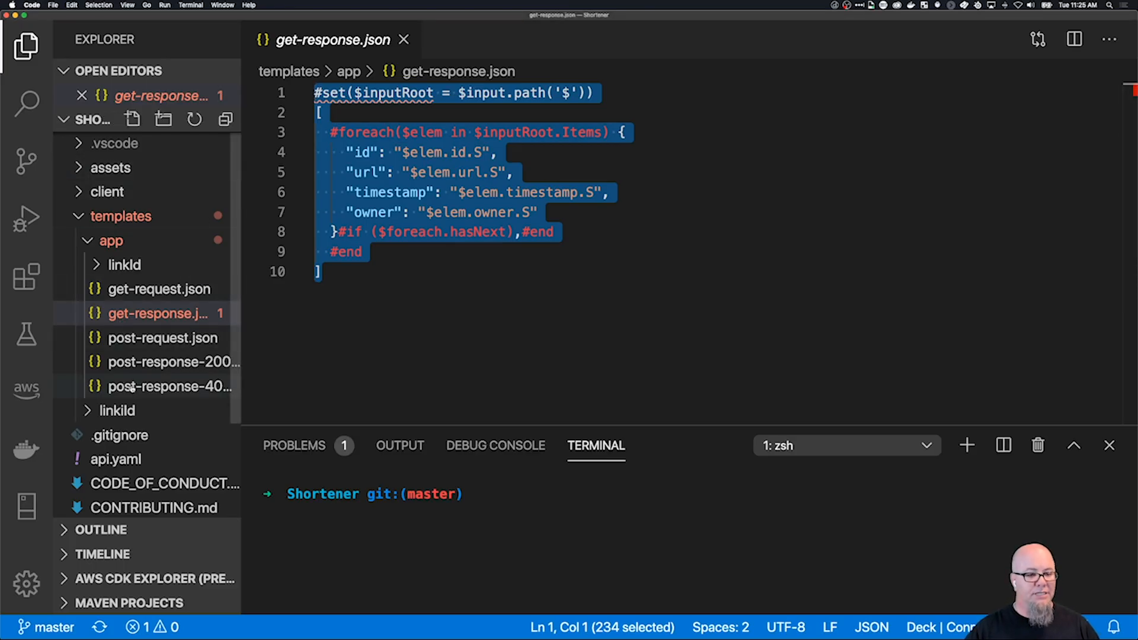
{"action": "scroll", "coordinate": [131, 387], "scroll_direction": "down", "scroll_amount": 3}
{"action": "left_click", "coordinate": [90, 287]}
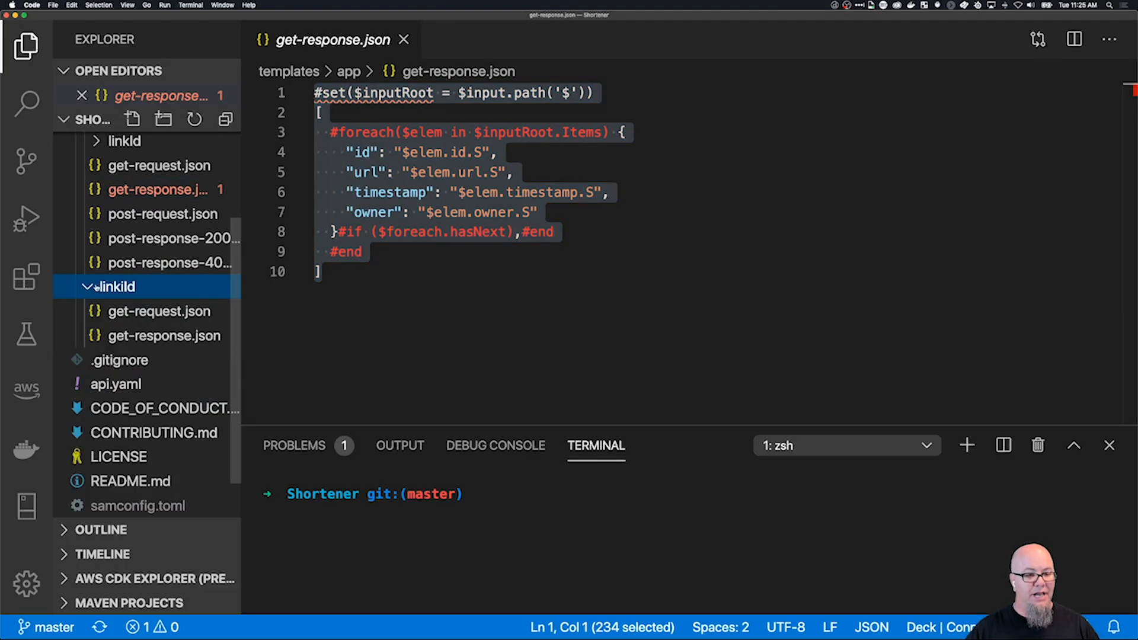
{"action": "scroll", "coordinate": [102, 267], "scroll_direction": "up", "scroll_amount": 3}
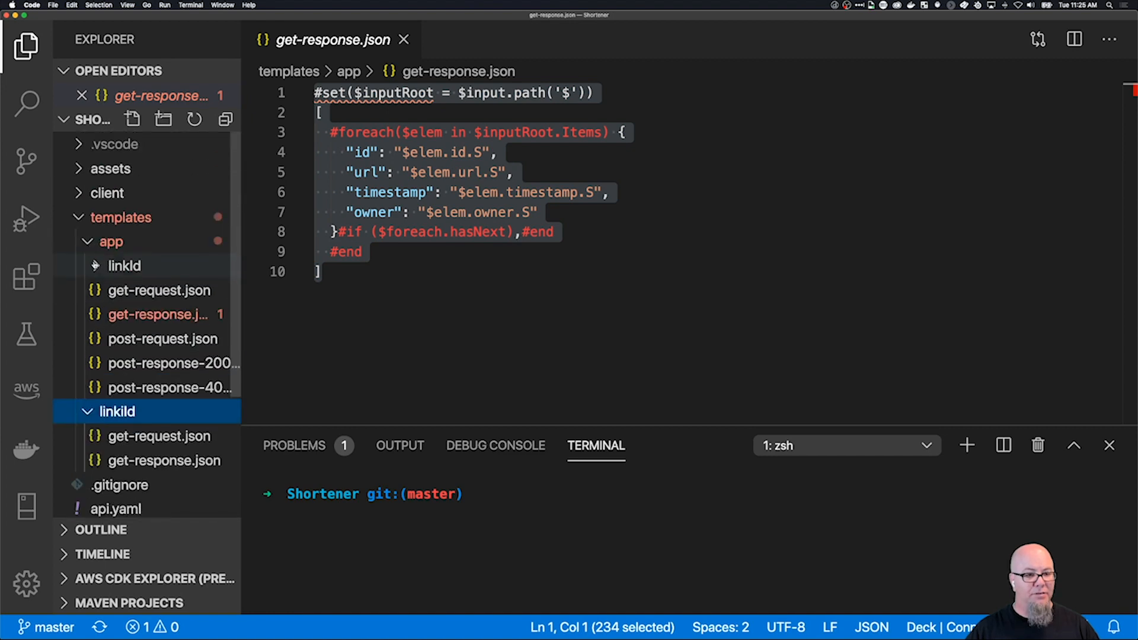
{"action": "left_click", "coordinate": [95, 266]}
{"action": "left_click", "coordinate": [145, 339]}
{"action": "left_click", "coordinate": [651, 264]}
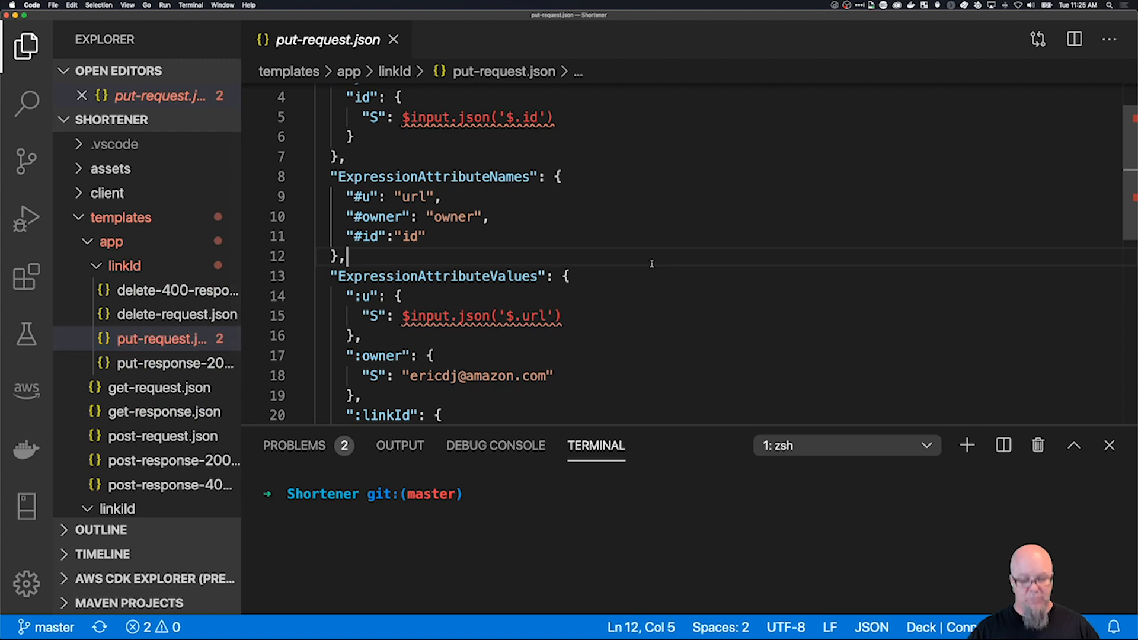
{"action": "key", "text": "super+a"}
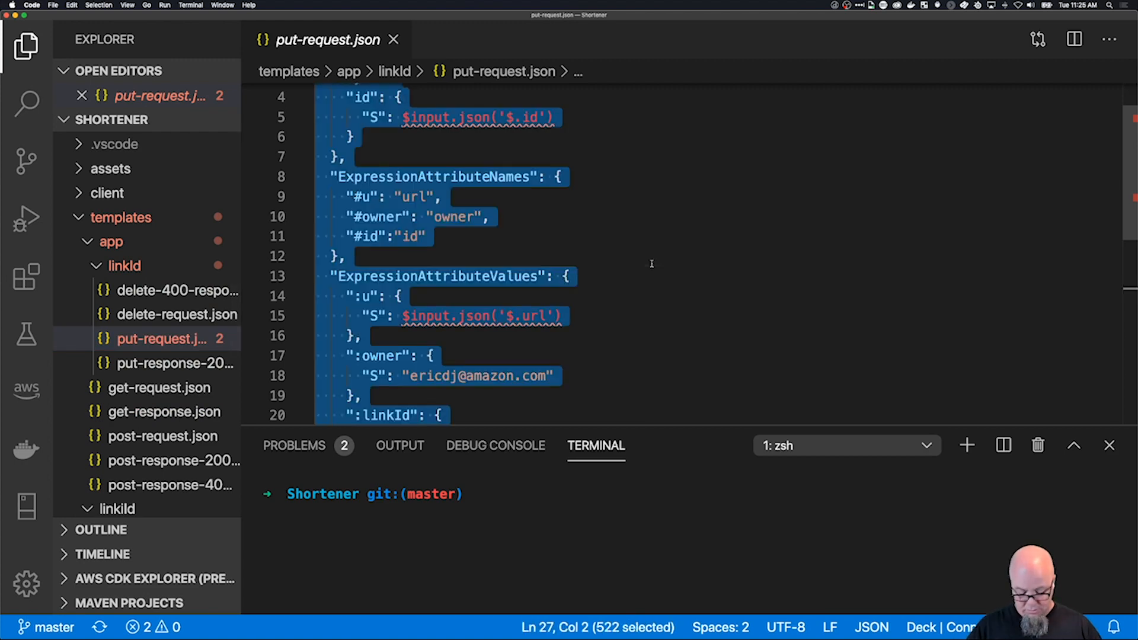
Return to API Gateway in Chrome and paste the copied put-request.json contents into the application/json mapping template.
{"action": "key", "text": "super+Tab"}
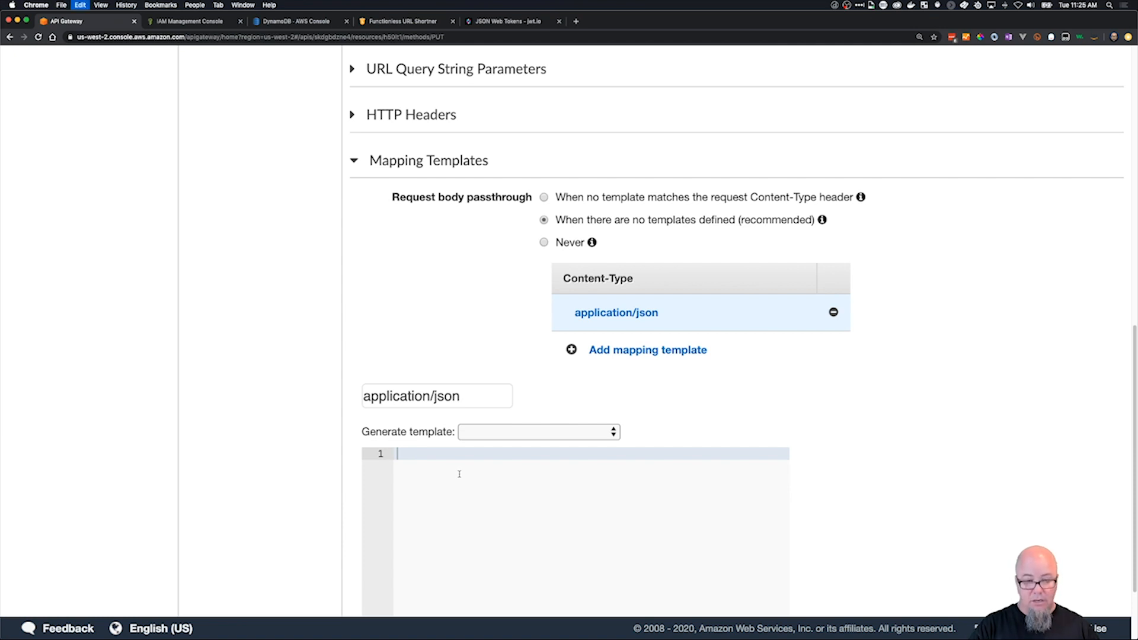
{"action": "key", "text": "super+v"}
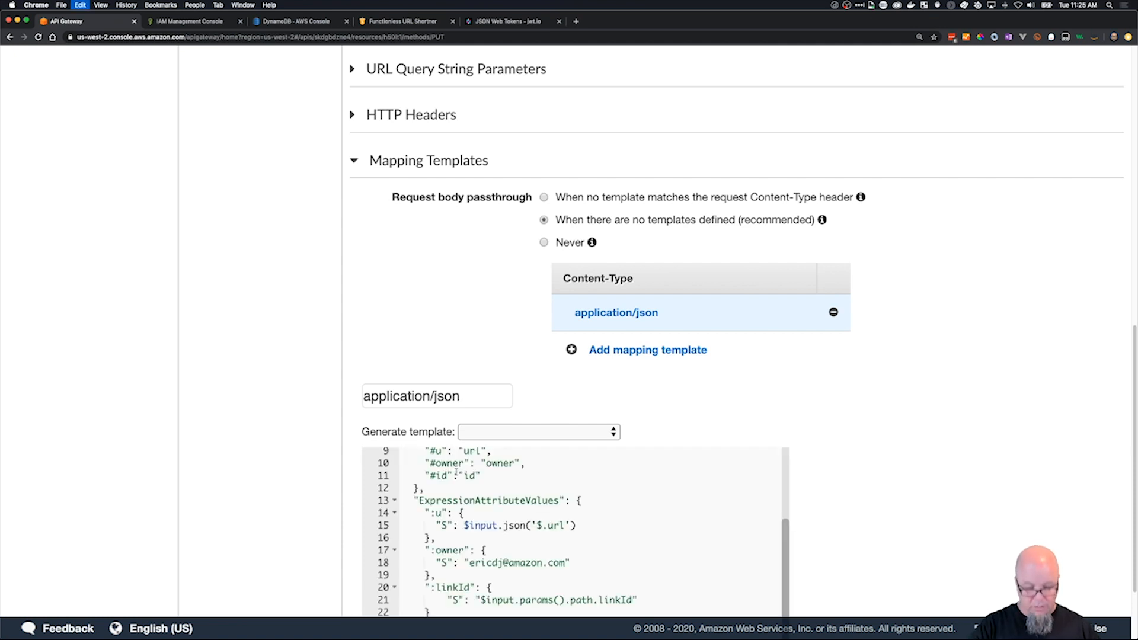
{"action": "scroll", "coordinate": [855, 433], "scroll_direction": "down", "scroll_amount": 2}
{"action": "scroll", "coordinate": [653, 405], "scroll_direction": "up", "scroll_amount": 3}
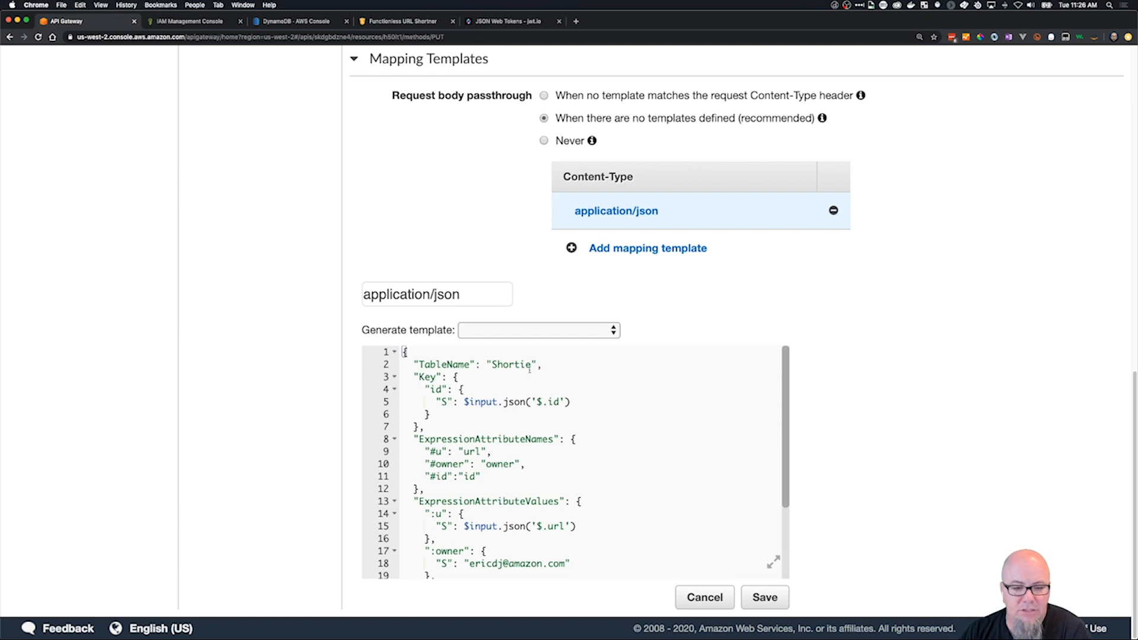
Review the template's id key, expression attribute names and values, and update and condition expressions.
{"action": "left_click_drag", "start_coordinate": [438, 401], "coordinate": [587, 406]}
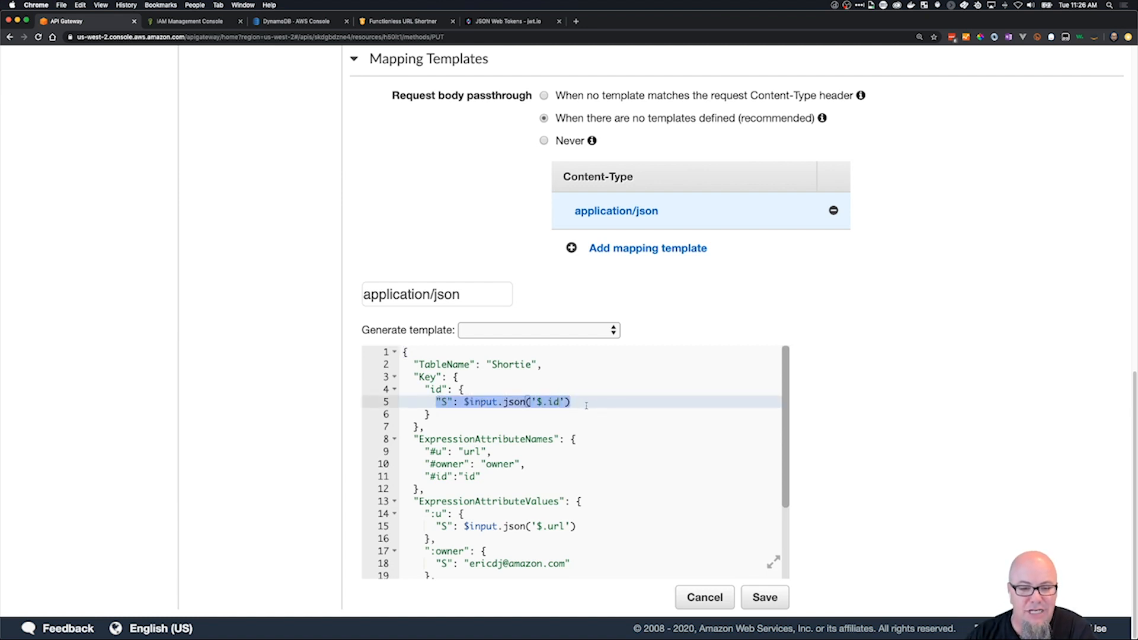
{"action": "left_click", "coordinate": [520, 401]}
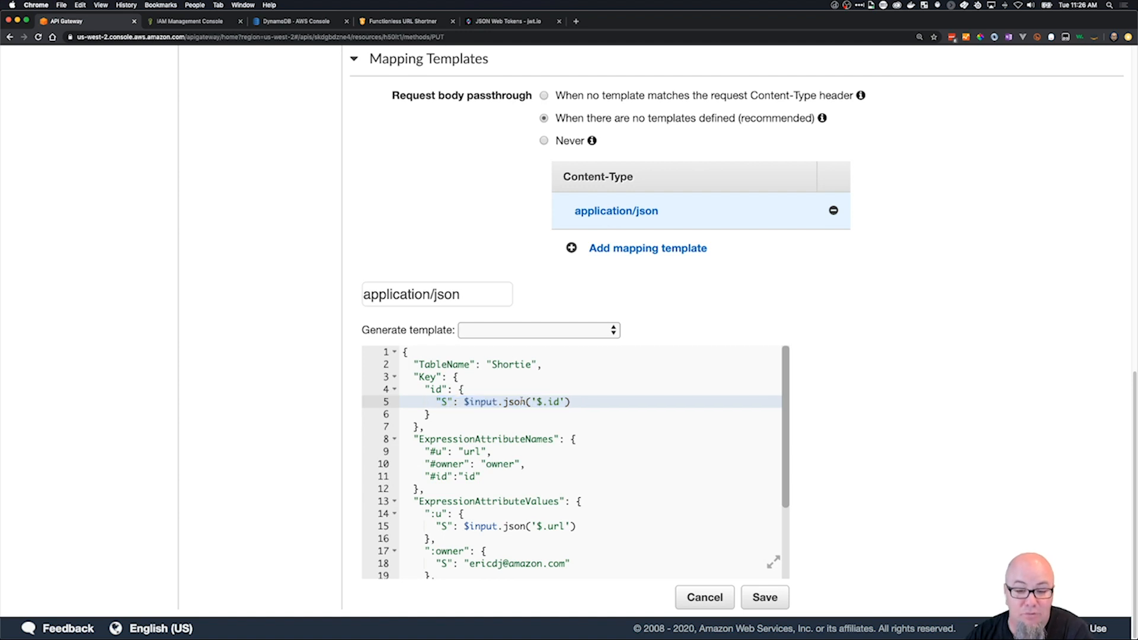
{"action": "scroll", "coordinate": [522, 451], "scroll_direction": "down", "scroll_amount": 5}
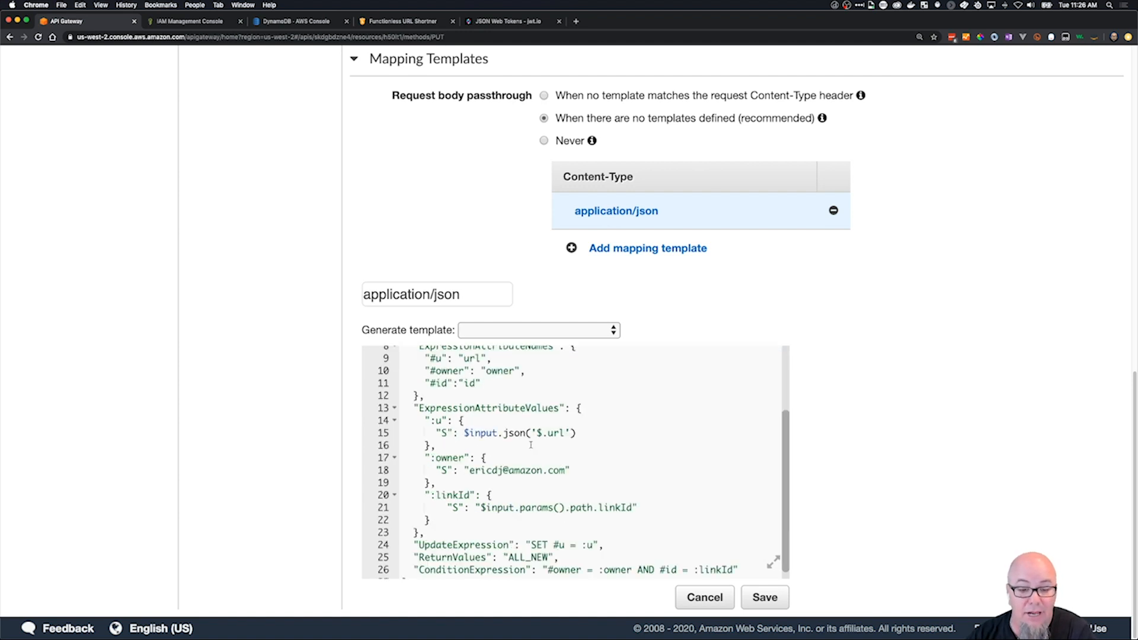
{"action": "scroll", "coordinate": [451, 448], "scroll_direction": "up", "scroll_amount": 5}
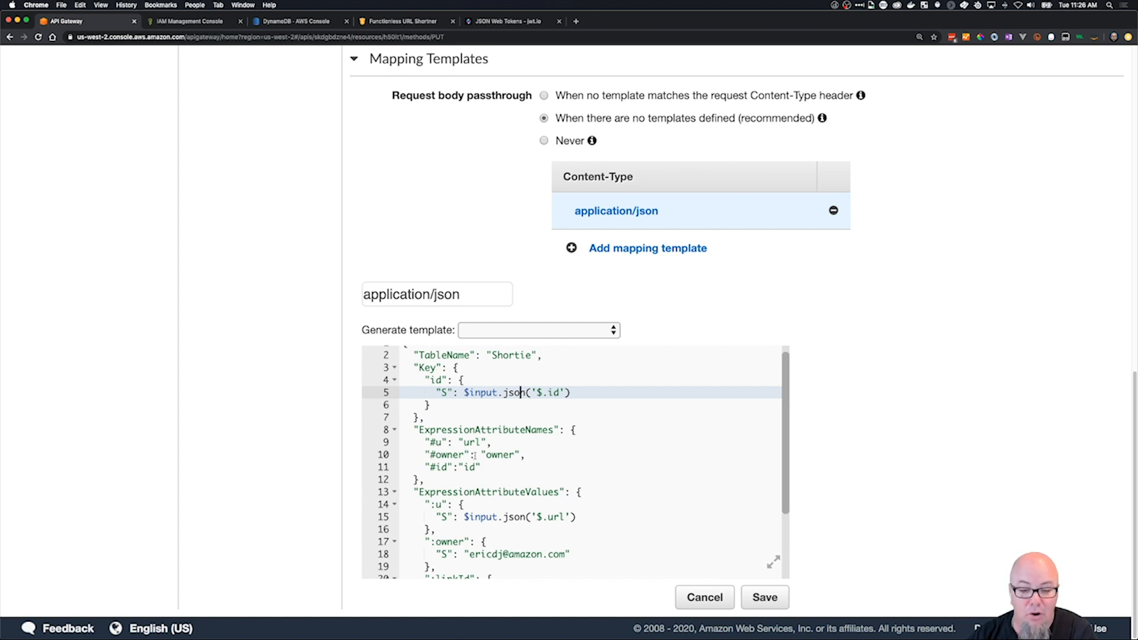
{"action": "scroll", "coordinate": [479, 460], "scroll_direction": "down", "scroll_amount": 3}
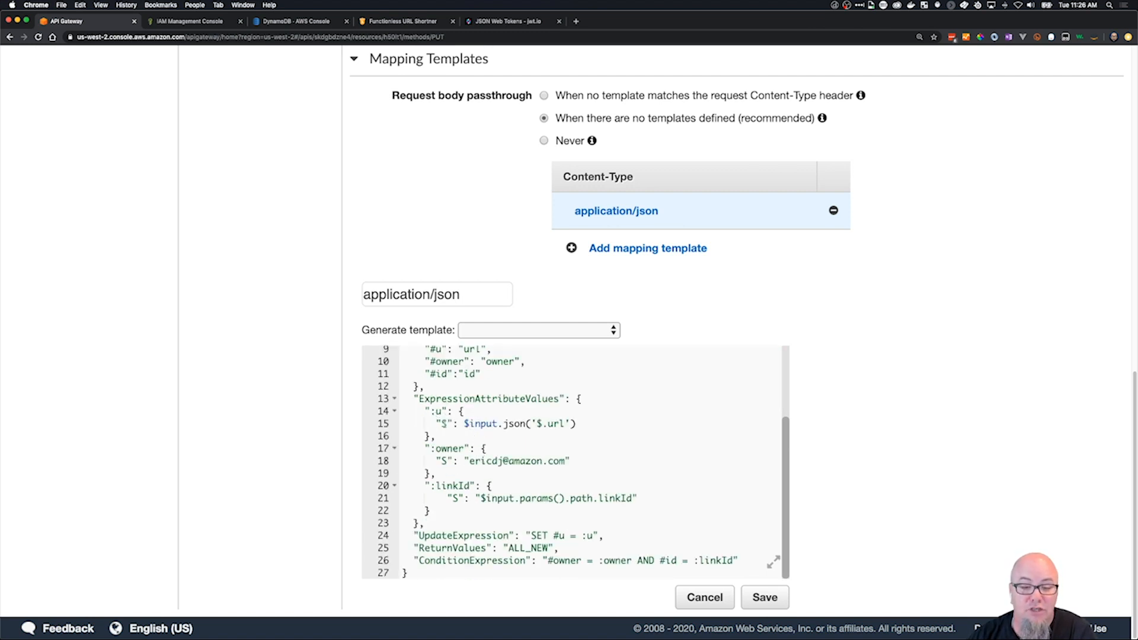
{"action": "left_click", "coordinate": [544, 424]}
{"action": "type", "text": "."}
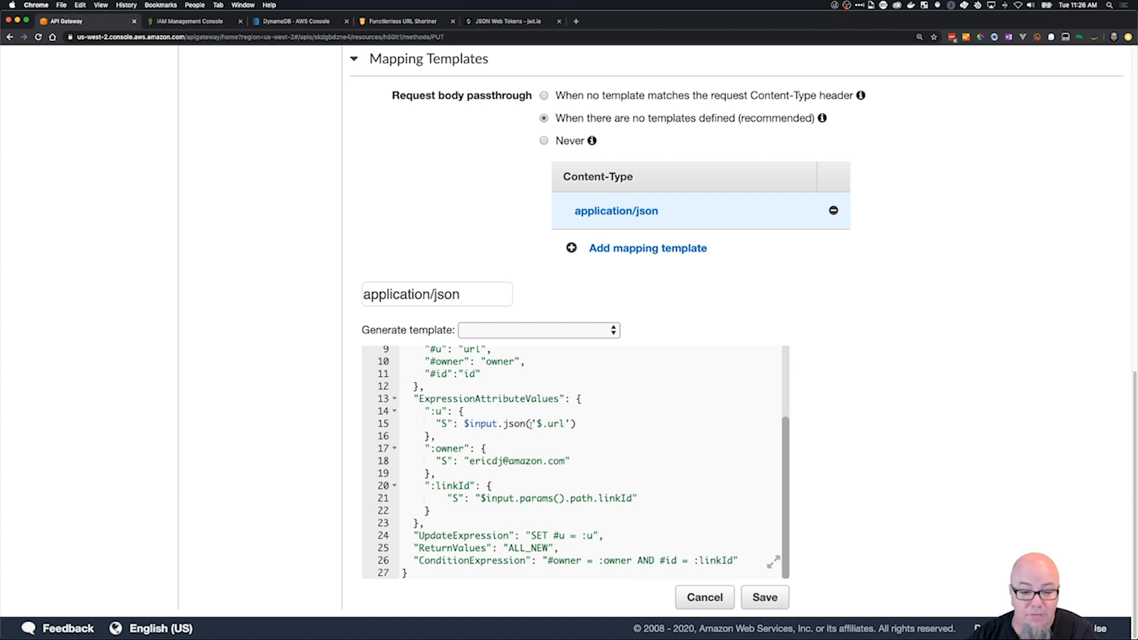
Replace the hard-coded e-mail in the template's :owner value with $context.
{"action": "left_click_drag", "start_coordinate": [470, 461], "coordinate": [562, 471]}
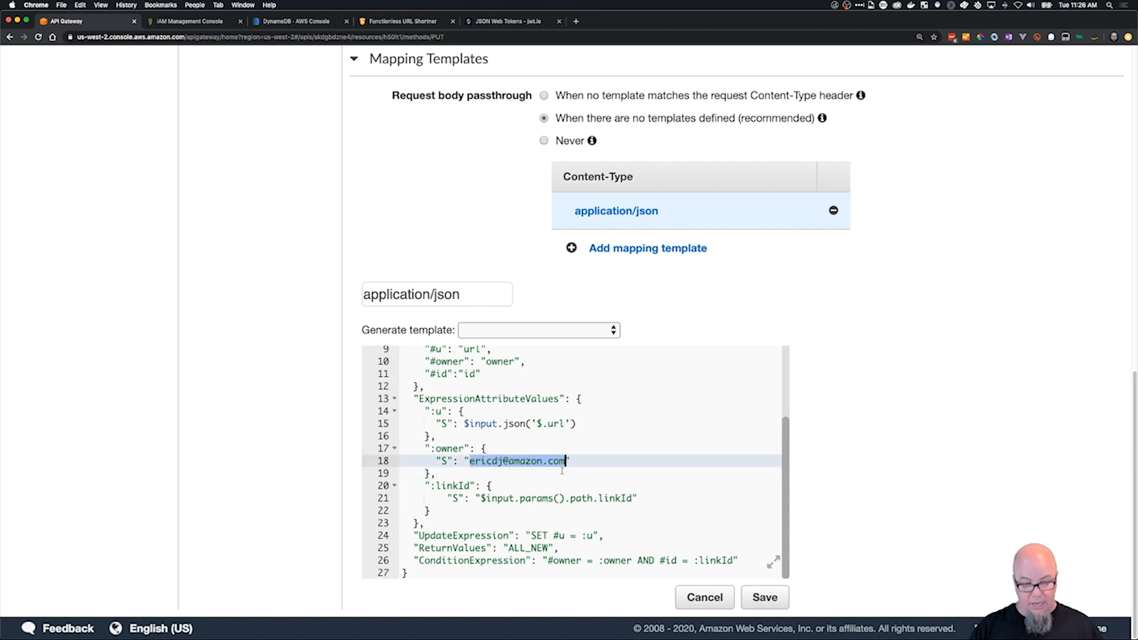
{"action": "type", "text": "$context"}
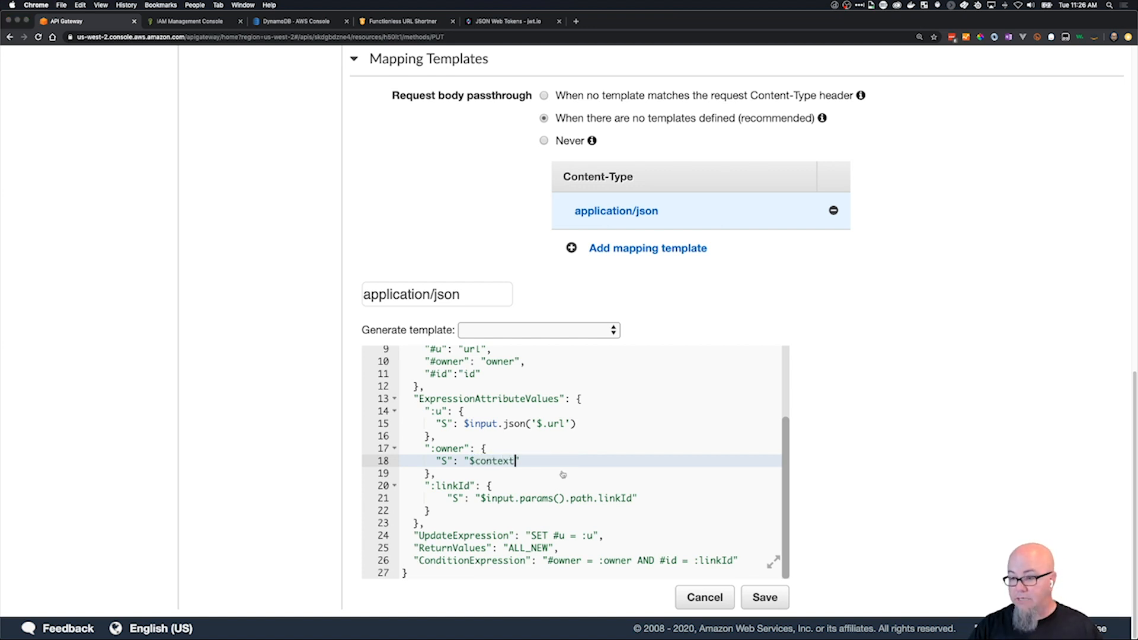
Switch to VS Code, open get-request.json in templates/app, and copy the $context.authorizer.claims.email expression.
{"action": "key", "text": "super+Tab"}
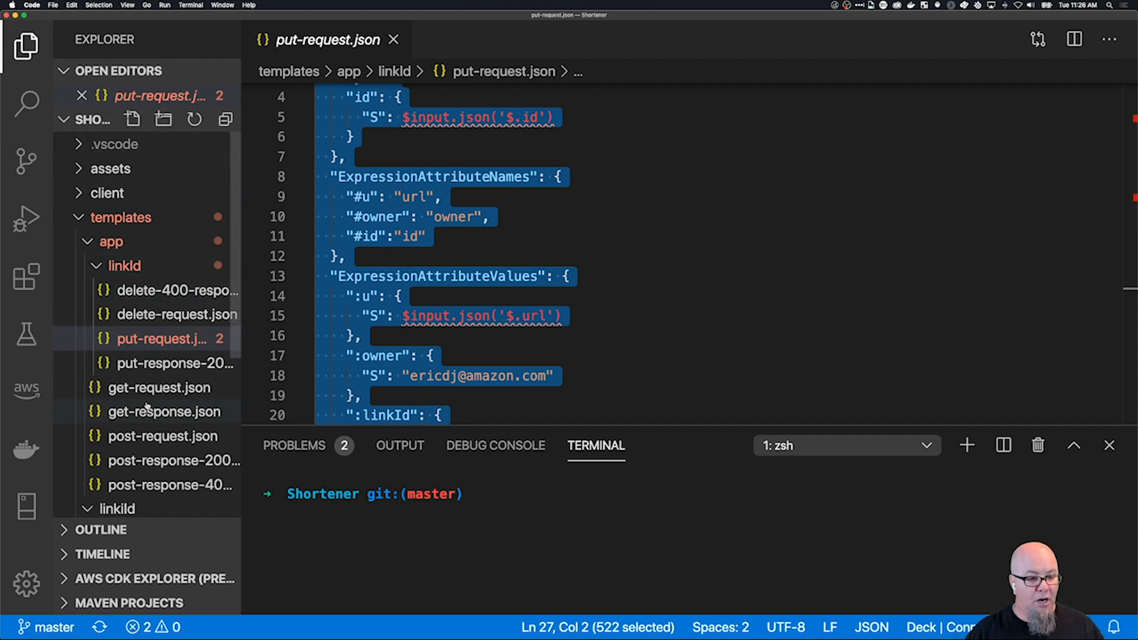
{"action": "left_click", "coordinate": [158, 387]}
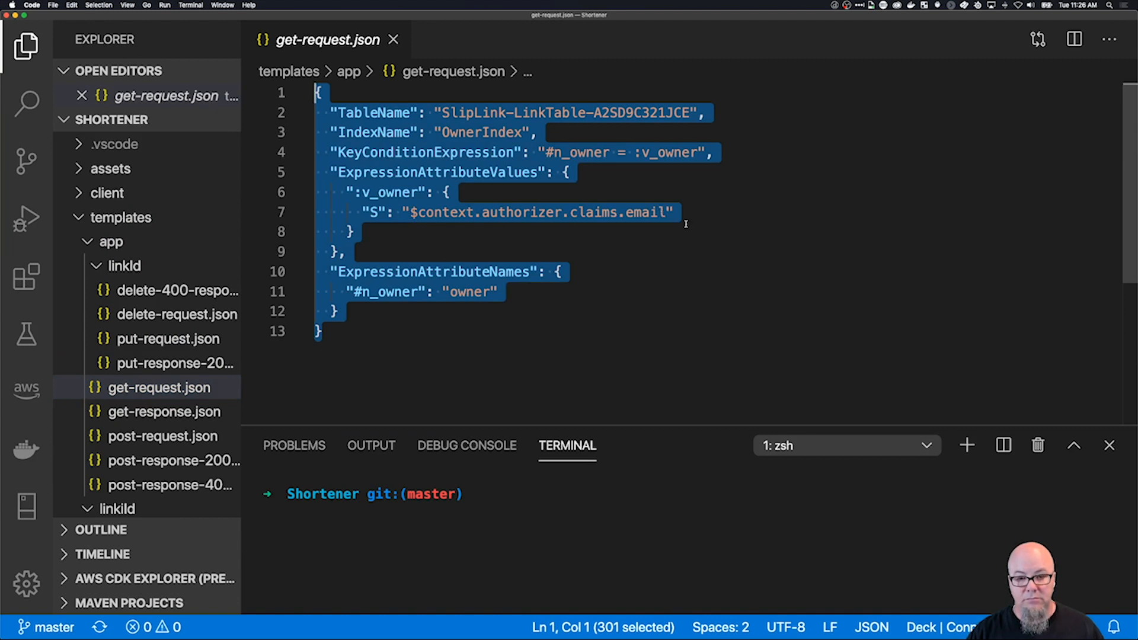
{"action": "left_click", "coordinate": [693, 272]}
{"action": "left_click_drag", "start_coordinate": [667, 212], "coordinate": [412, 212]}
{"action": "key", "text": "super+c"}
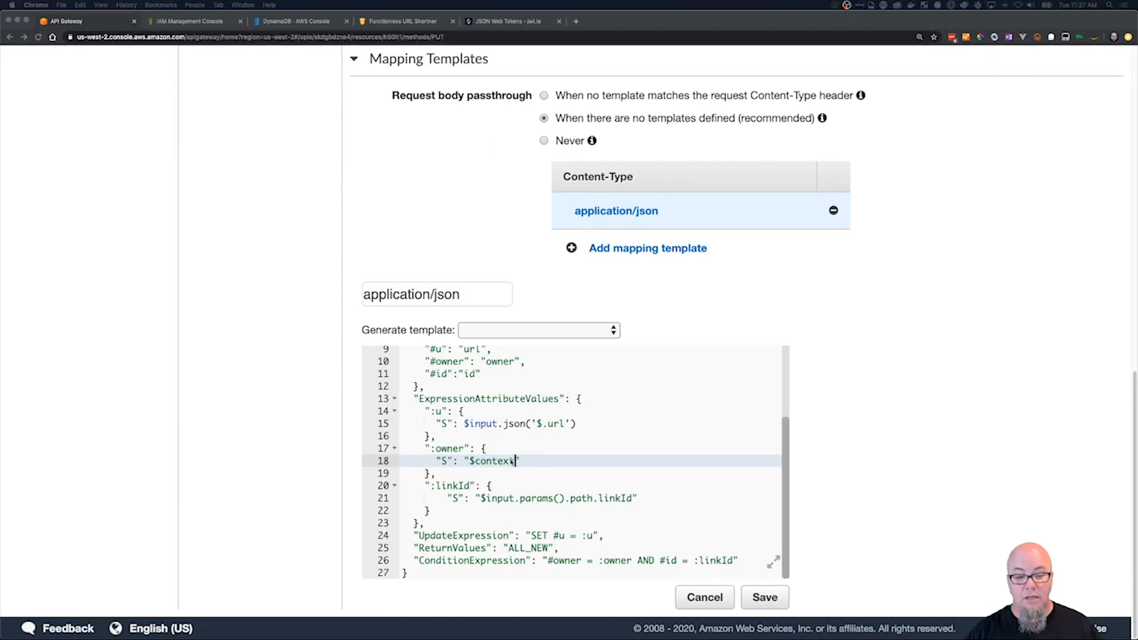
Back in API Gateway in Chrome, replace the partial :owner value with the copied $context.authorizer.claims.email.
{"action": "left_click", "coordinate": [511, 461]}
{"action": "key", "text": "BackSpace"}
{"action": "key", "text": "BackSpace"}
{"action": "key", "text": "BackSpace"}
{"action": "key", "text": "BackSpace"}
{"action": "key", "text": "BackSpace"}
{"action": "key", "text": "BackSpace"}
{"action": "key", "text": "BackSpace"}
{"action": "key", "text": "BackSpace"}
{"action": "key", "text": "super+v"}
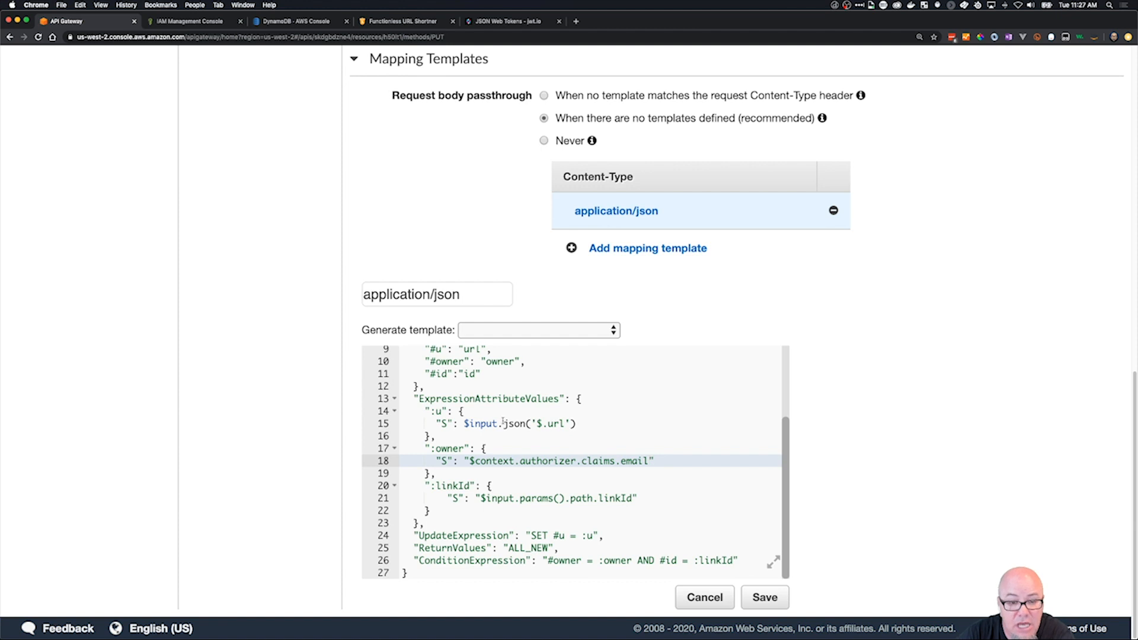
Check how the template's id key, :linkId path parameter and owner value relate to its ConditionExpression and UpdateExpression.
{"action": "scroll", "coordinate": [447, 368], "scroll_direction": "up", "scroll_amount": 4}
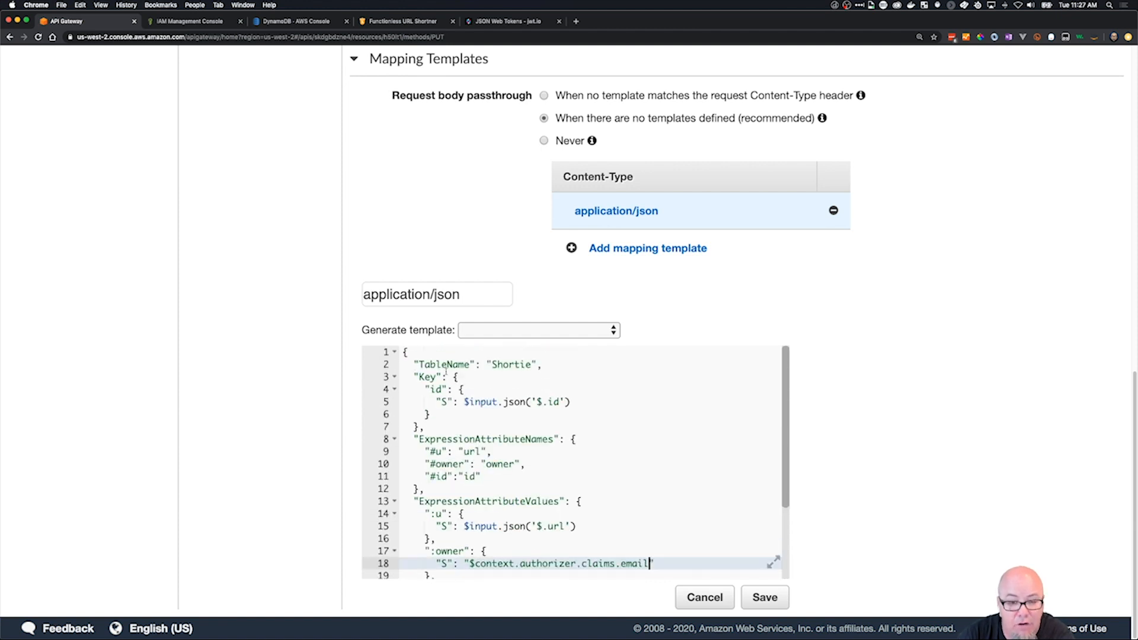
{"action": "scroll", "coordinate": [460, 401], "scroll_direction": "down", "scroll_amount": 4}
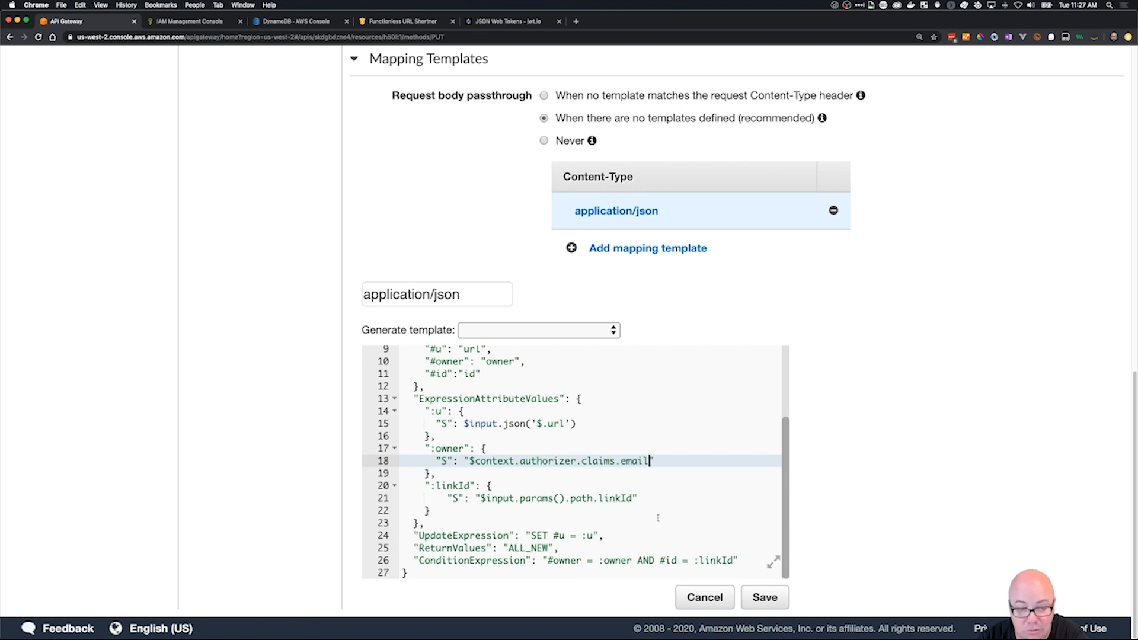
{"action": "scroll", "coordinate": [662, 520], "scroll_direction": "up", "scroll_amount": 3}
{"action": "scroll", "coordinate": [604, 500], "scroll_direction": "down", "scroll_amount": 3}
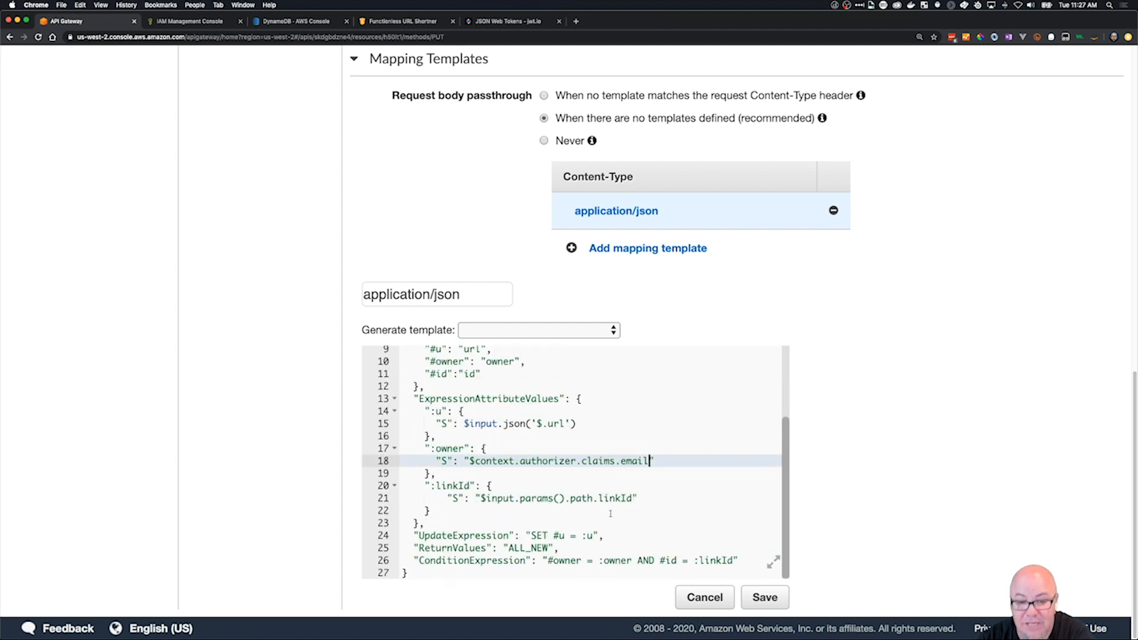
{"action": "scroll", "coordinate": [614, 516], "scroll_direction": "up", "scroll_amount": 3}
{"action": "scroll", "coordinate": [619, 517], "scroll_direction": "down", "scroll_amount": 3}
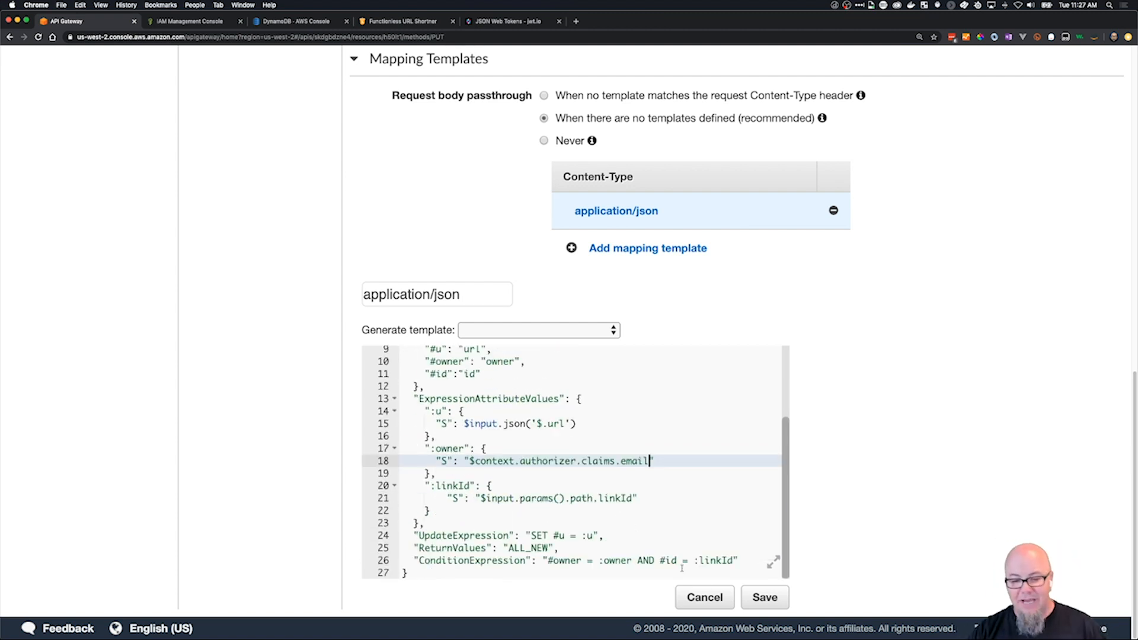
{"action": "scroll", "coordinate": [718, 554], "scroll_direction": "up", "scroll_amount": 3}
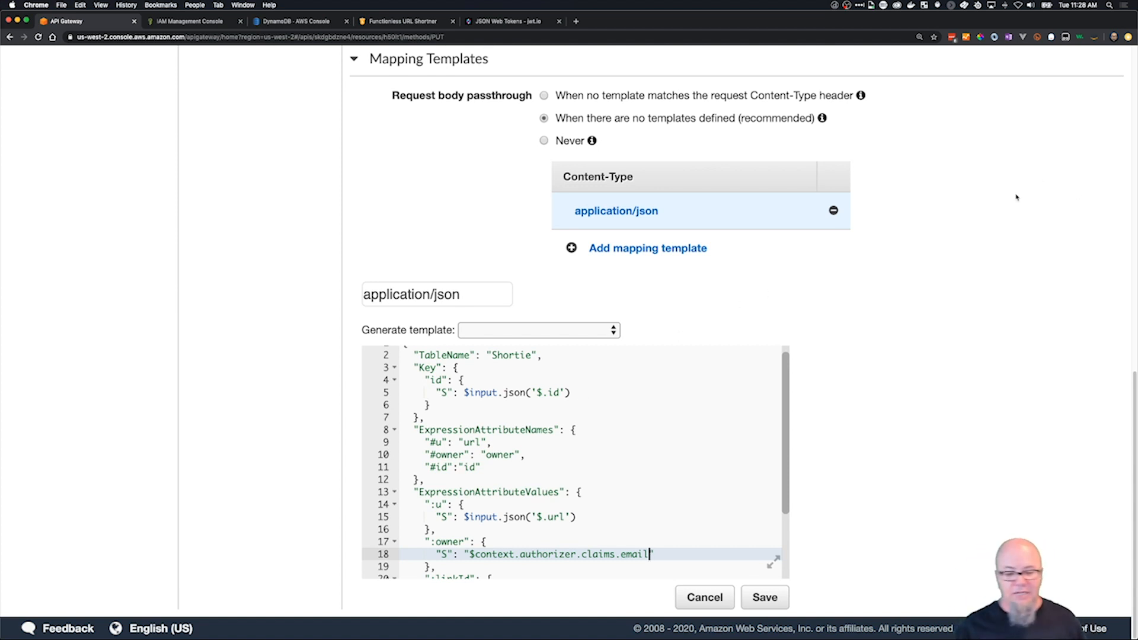
Save the application/json mapping template of the PUT integration request.
{"action": "left_click", "coordinate": [769, 604]}
{"action": "scroll", "coordinate": [843, 498], "scroll_direction": "up", "scroll_amount": 1}
{"action": "scroll", "coordinate": [843, 498], "scroll_direction": "up", "scroll_amount": 15}
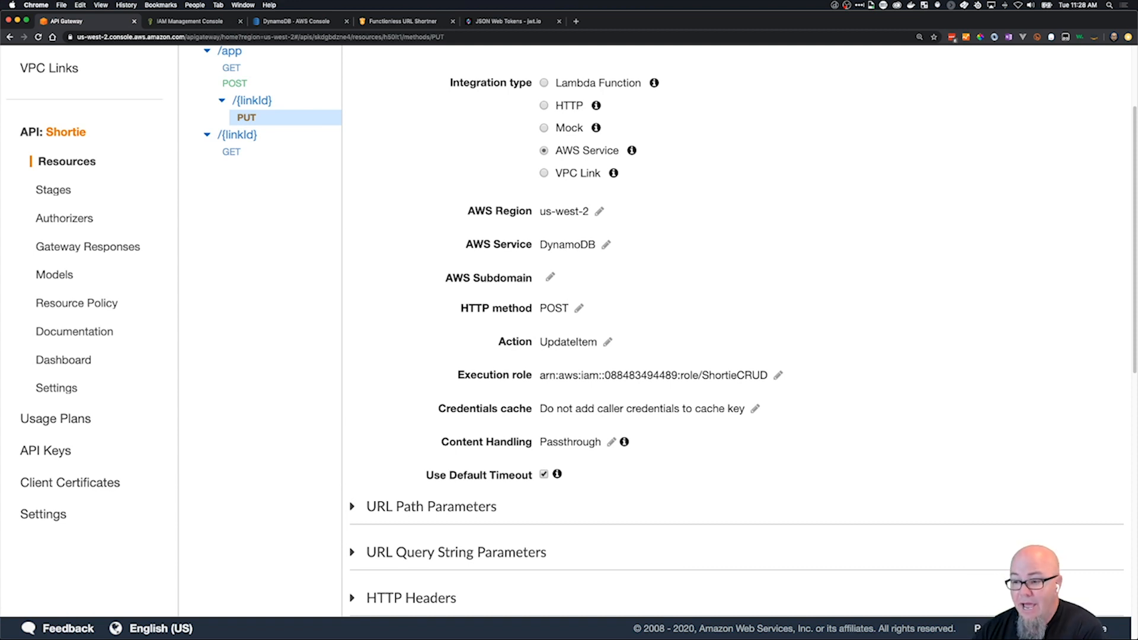
{"action": "key", "text": "super+Tab"}
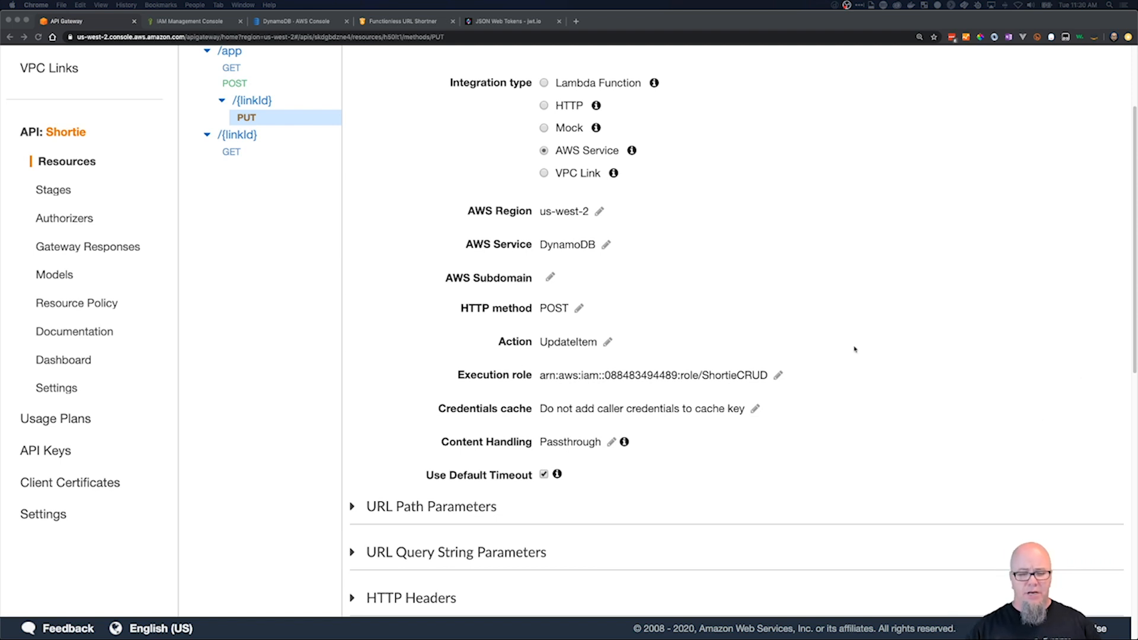
{"action": "scroll", "coordinate": [857, 432], "scroll_direction": "down", "scroll_amount": 10}
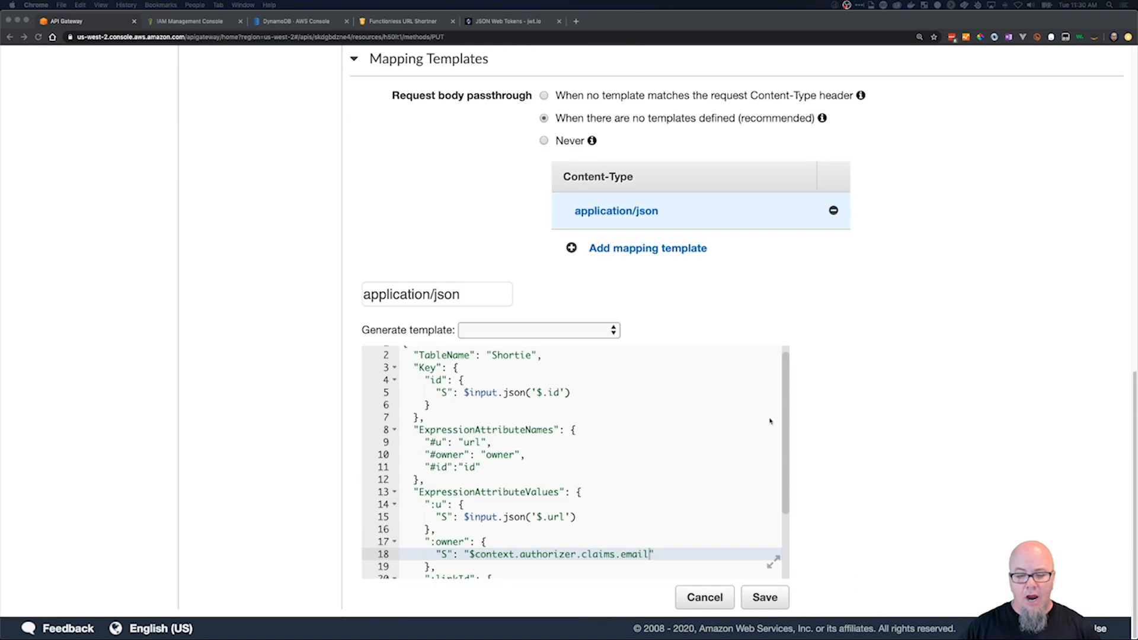
{"action": "scroll", "coordinate": [856, 399], "scroll_direction": "up", "scroll_amount": 10}
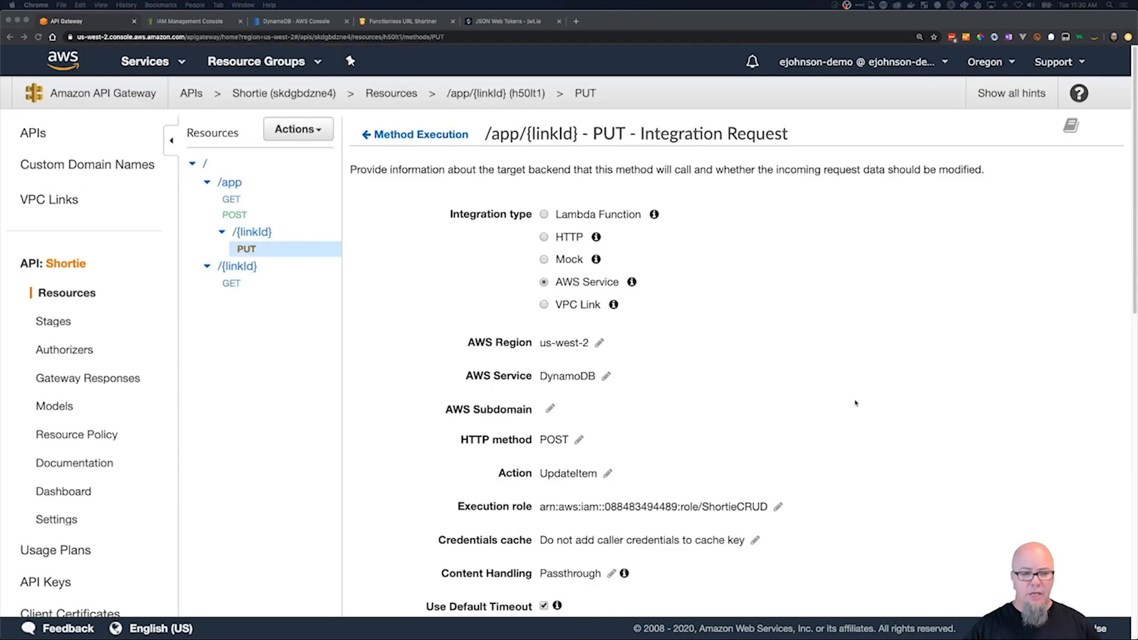
Leave the integration request, switch to VS Code, open put-response-200.json in templates/app/linkId, and copy its entire contents.
{"action": "left_click", "coordinate": [376, 135]}
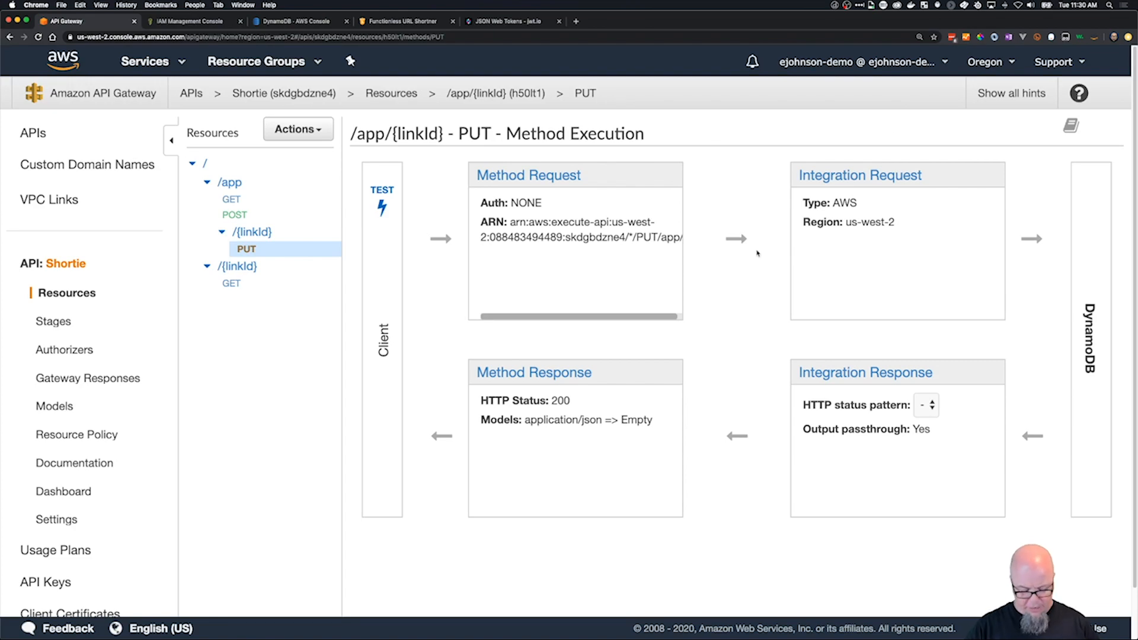
{"action": "key", "text": "super+Tab"}
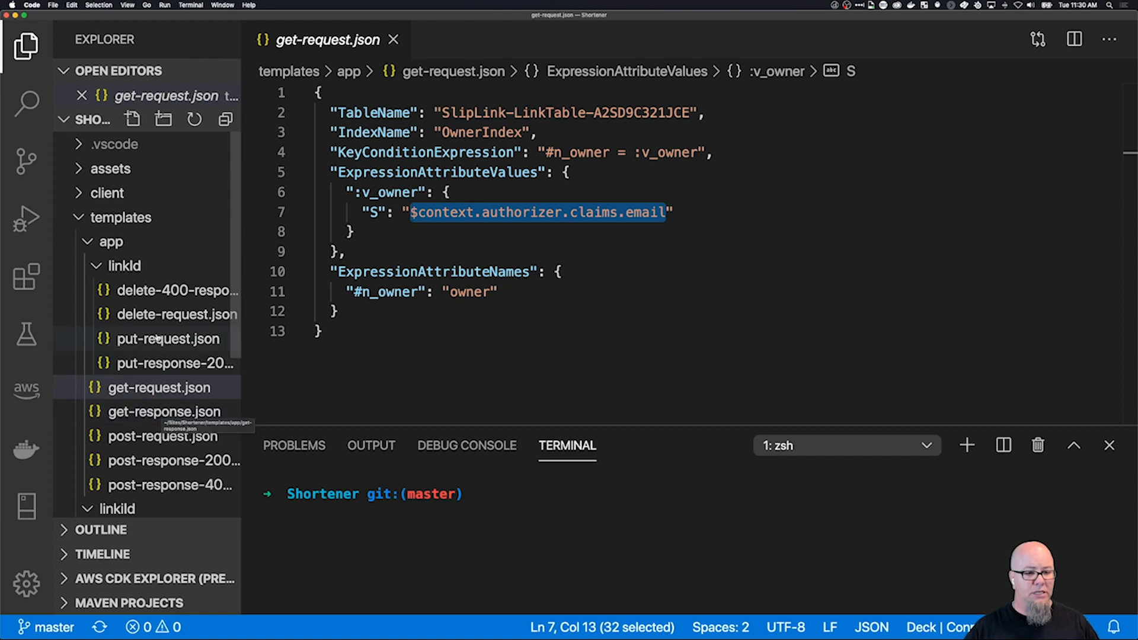
{"action": "left_click", "coordinate": [166, 363]}
{"action": "left_click_drag", "start_coordinate": [335, 212], "coordinate": [276, 98]}
{"action": "key", "text": "super+c"}
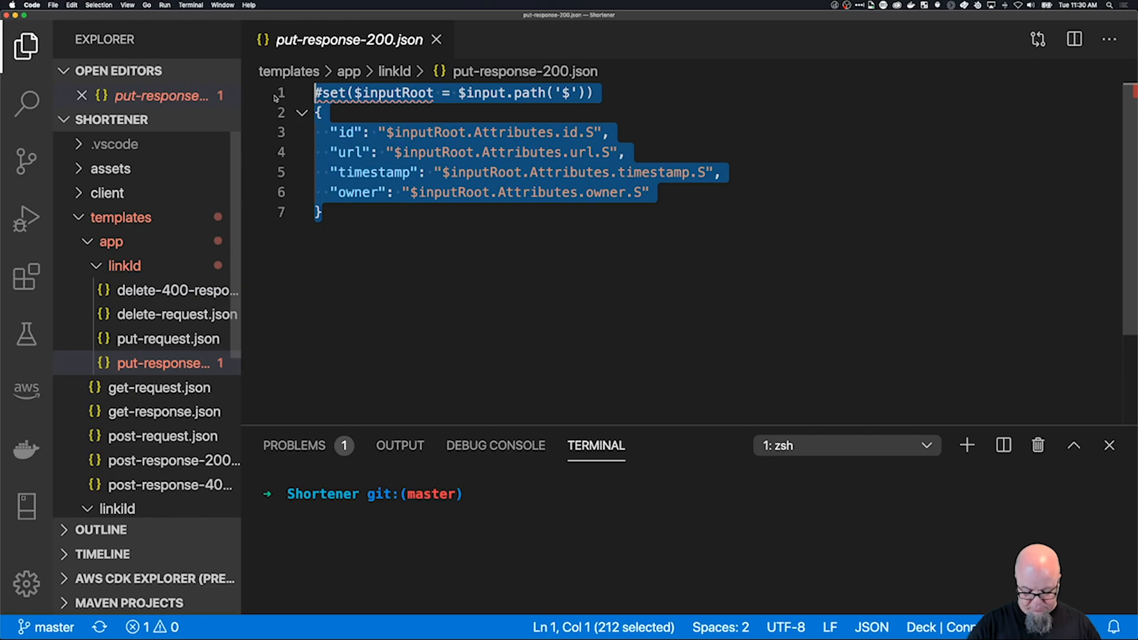
Back in API Gateway in Chrome, open the PUT integration response and enter 2\d{2} as the 200 response's HTTP status regex.
{"action": "key", "text": "super+Tab"}
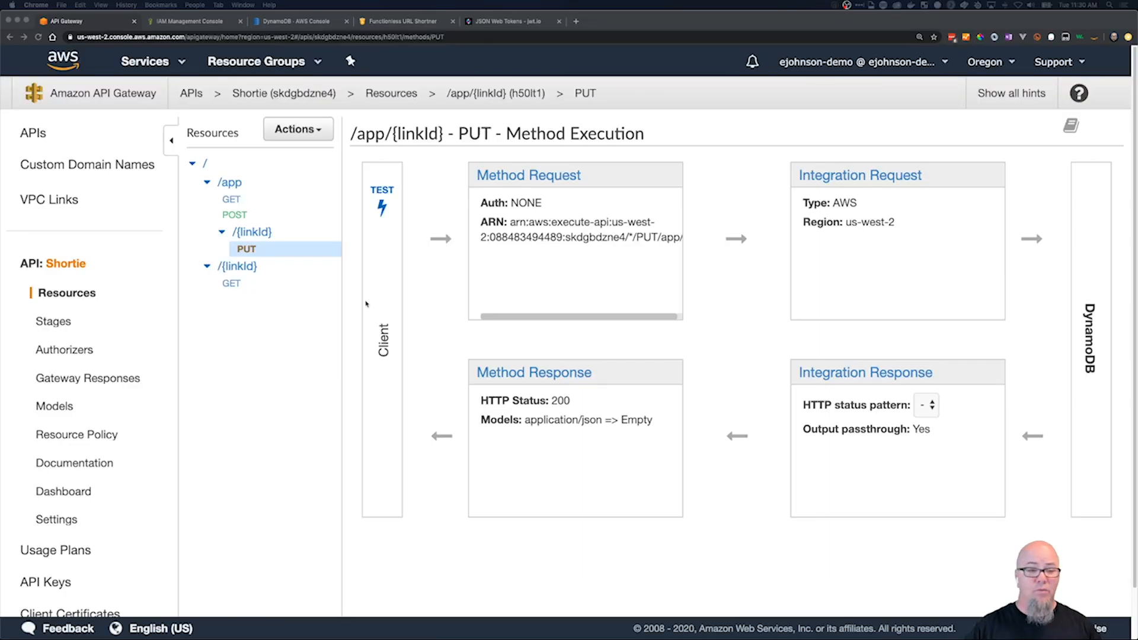
{"action": "left_click", "coordinate": [863, 352]}
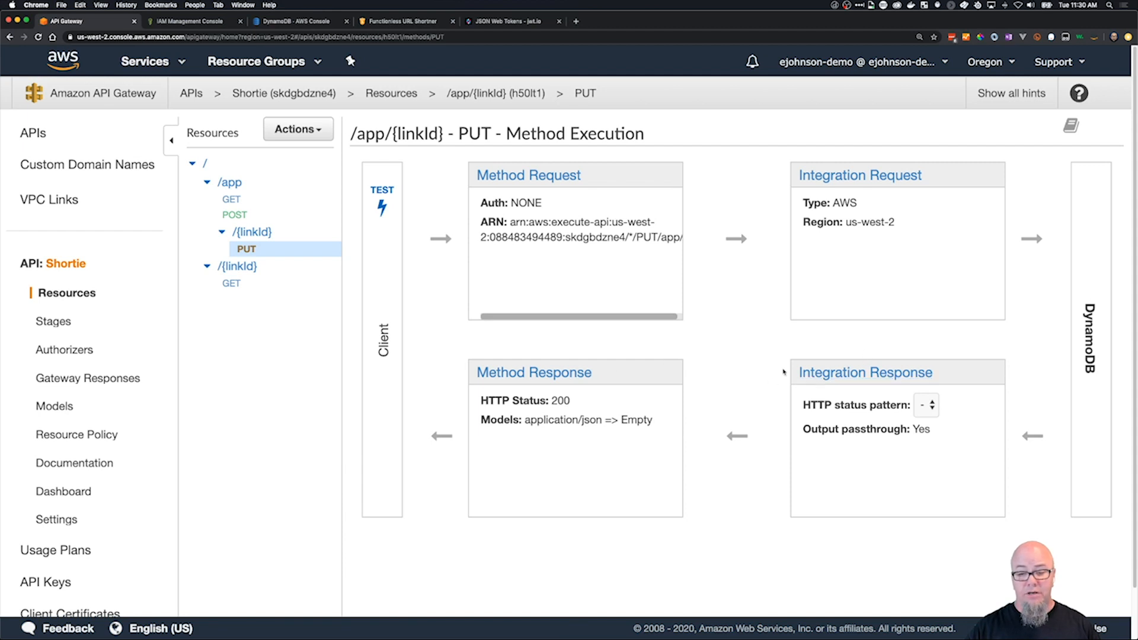
{"action": "left_click", "coordinate": [877, 371]}
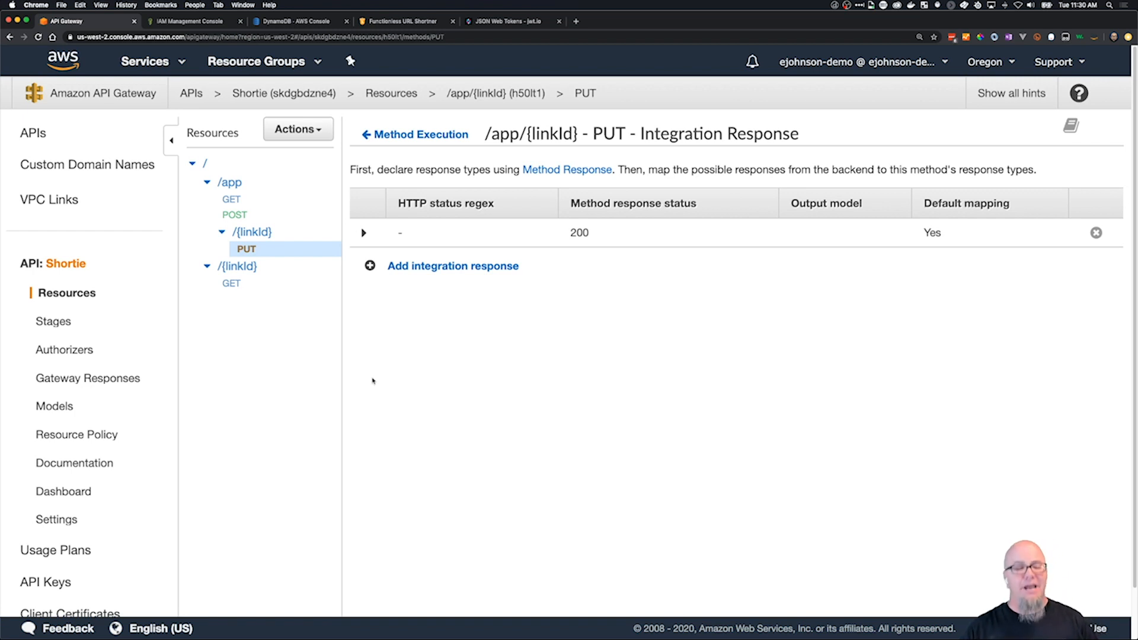
{"action": "left_click", "coordinate": [364, 233]}
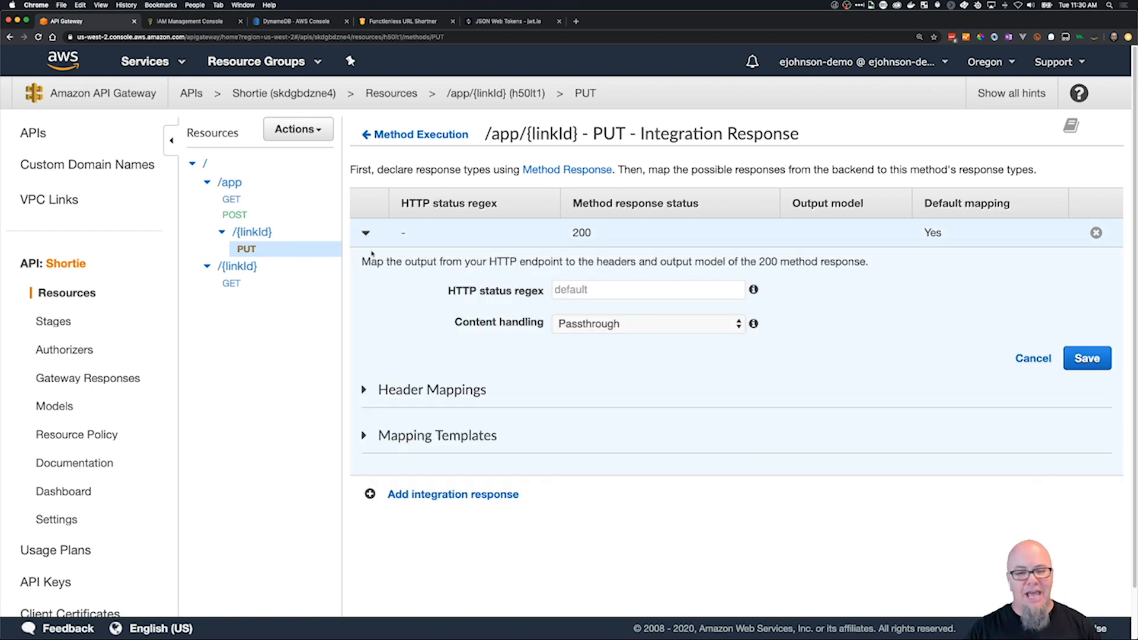
{"action": "left_click", "coordinate": [627, 291]}
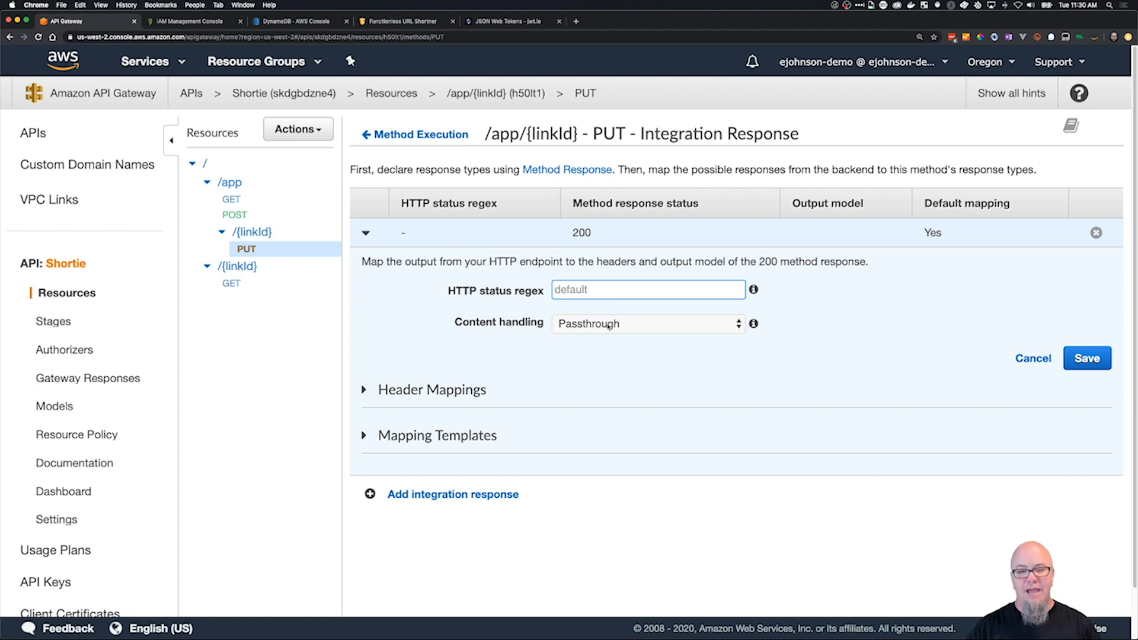
{"action": "type", "text": "2\\"}
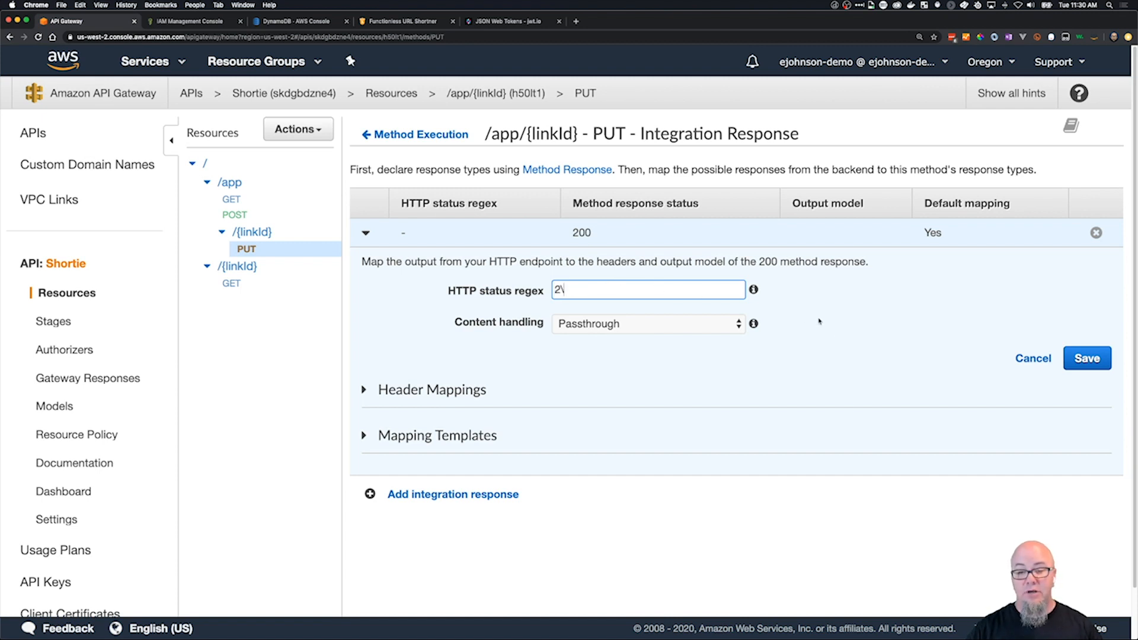
{"action": "mouse_move", "coordinate": [753, 290]}
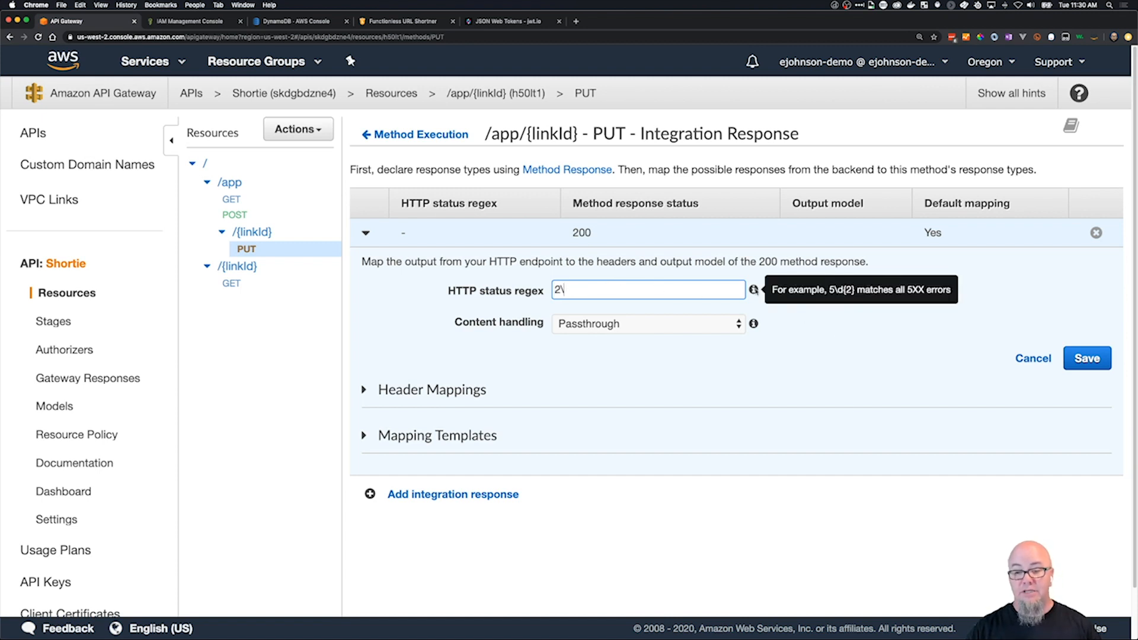
{"action": "type", "text": "d"}
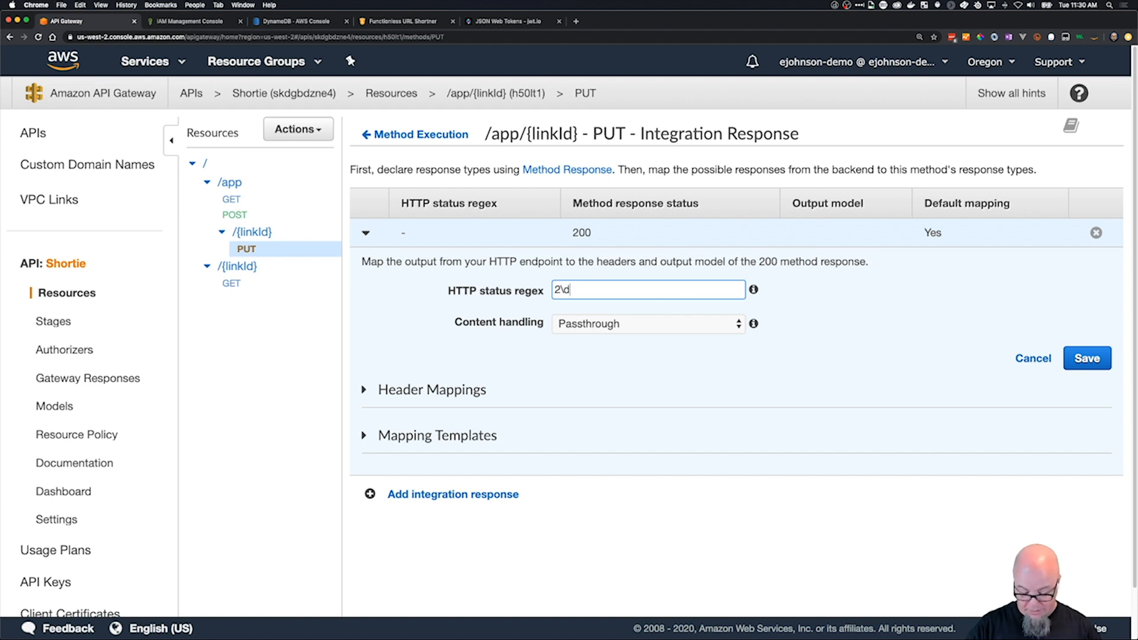
{"action": "type", "text": "{2}"}
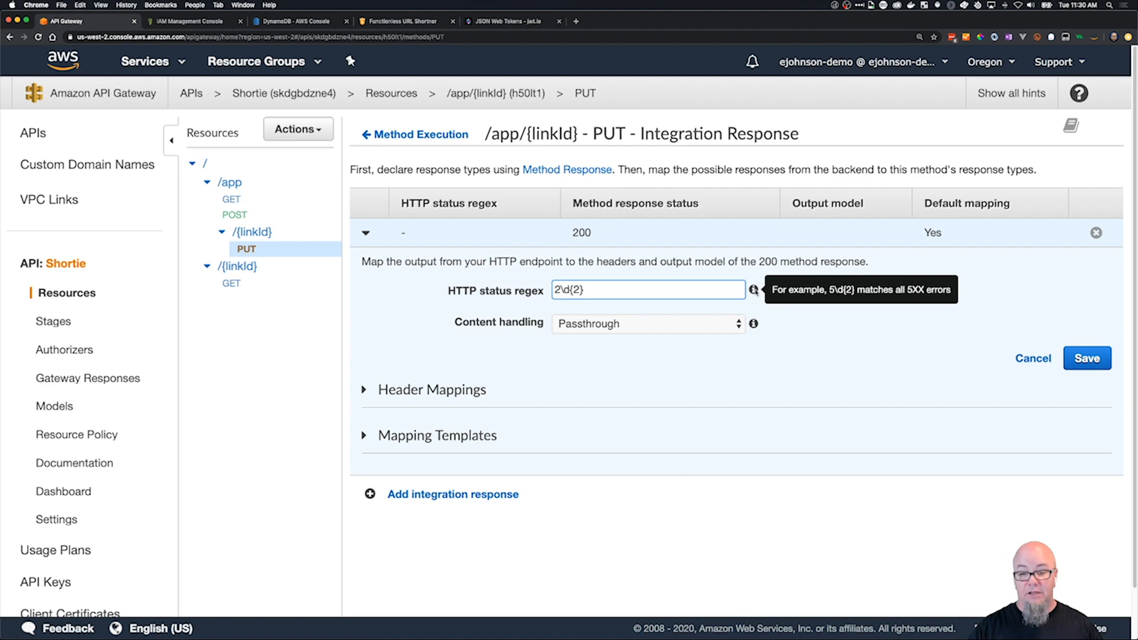
Paste the copied put-response-200.json content into the 200 response's application/json mapping template and check its id, url, timestamp and owner attributes.
{"action": "left_click", "coordinate": [584, 383]}
{"action": "left_click", "coordinate": [583, 383]}
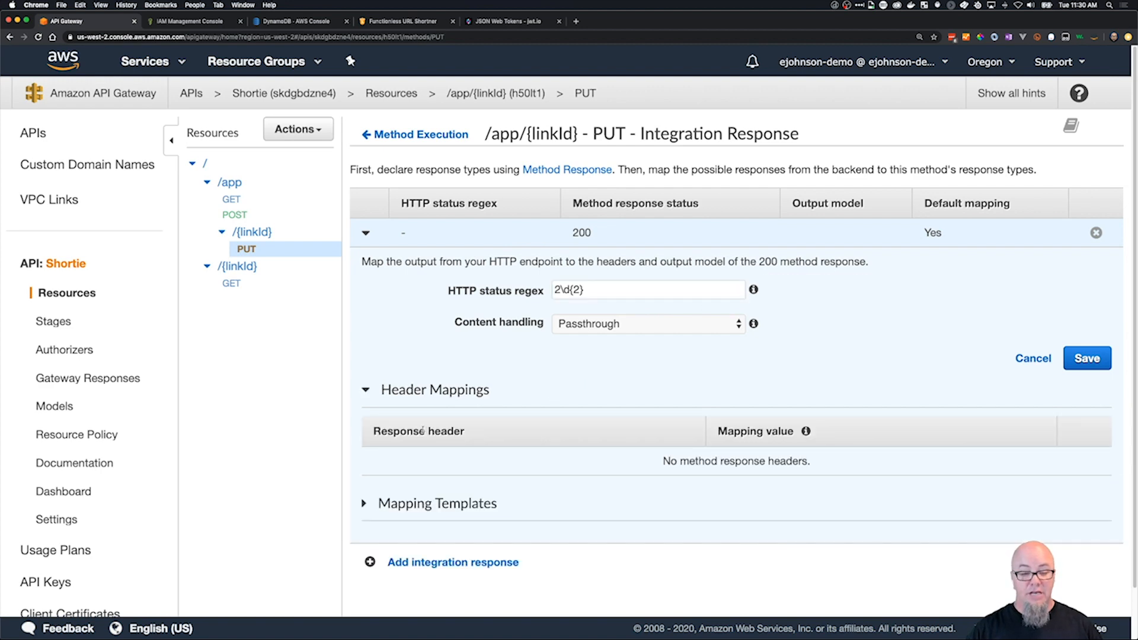
{"action": "left_click", "coordinate": [366, 503]}
{"action": "scroll", "coordinate": [479, 508], "scroll_direction": "down", "scroll_amount": 3}
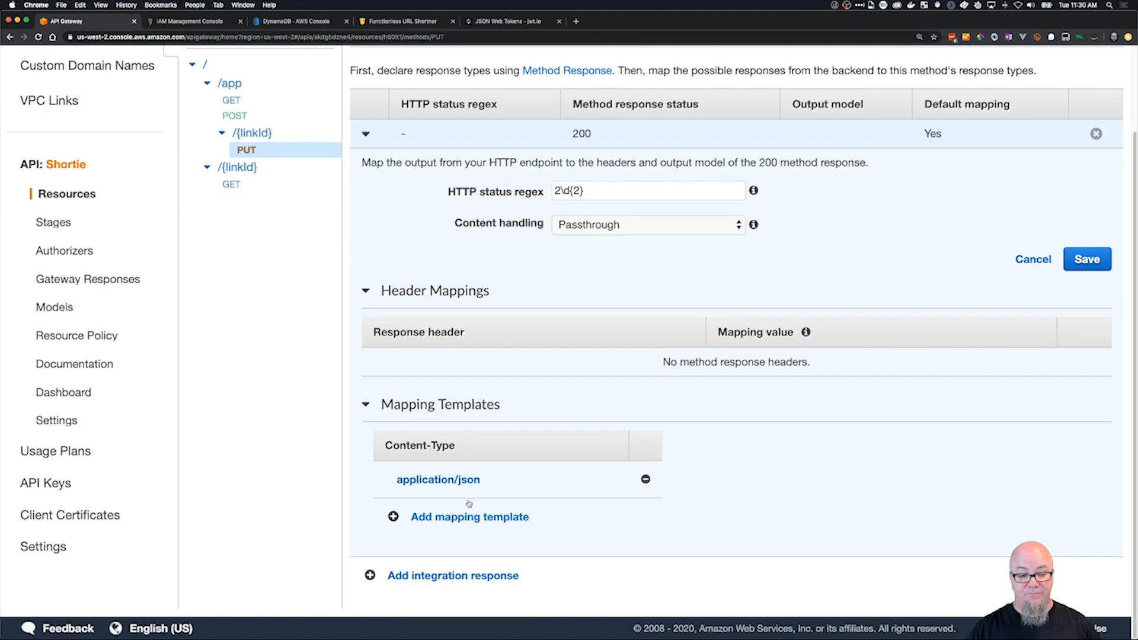
{"action": "left_click", "coordinate": [471, 480]}
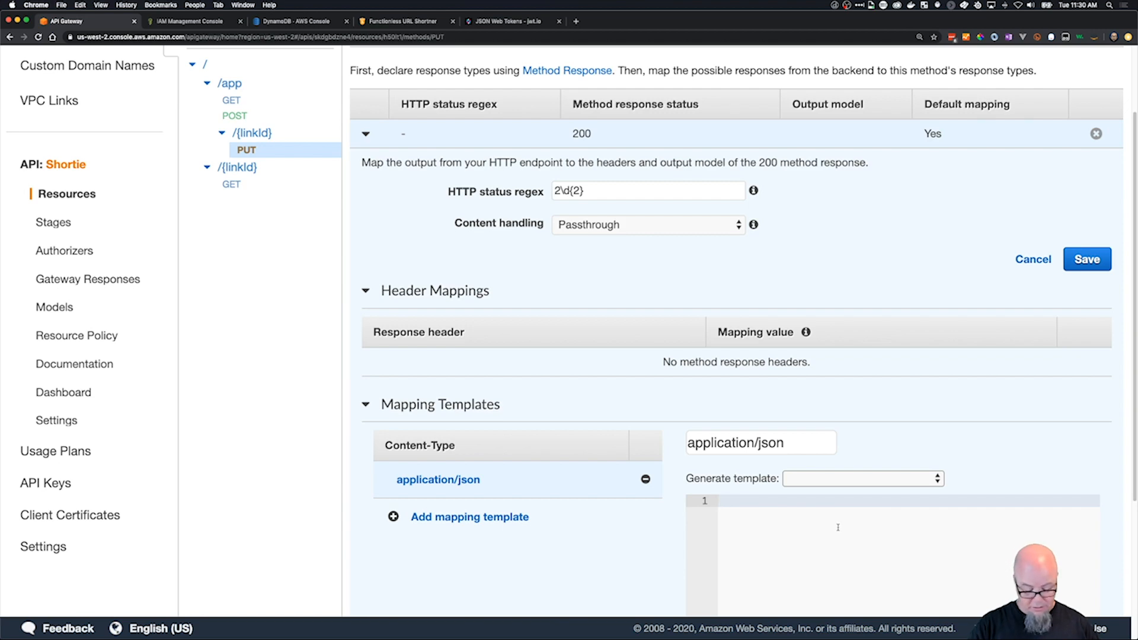
{"action": "key", "text": "super+v"}
{"action": "scroll", "coordinate": [868, 534], "scroll_direction": "down", "scroll_amount": 5}
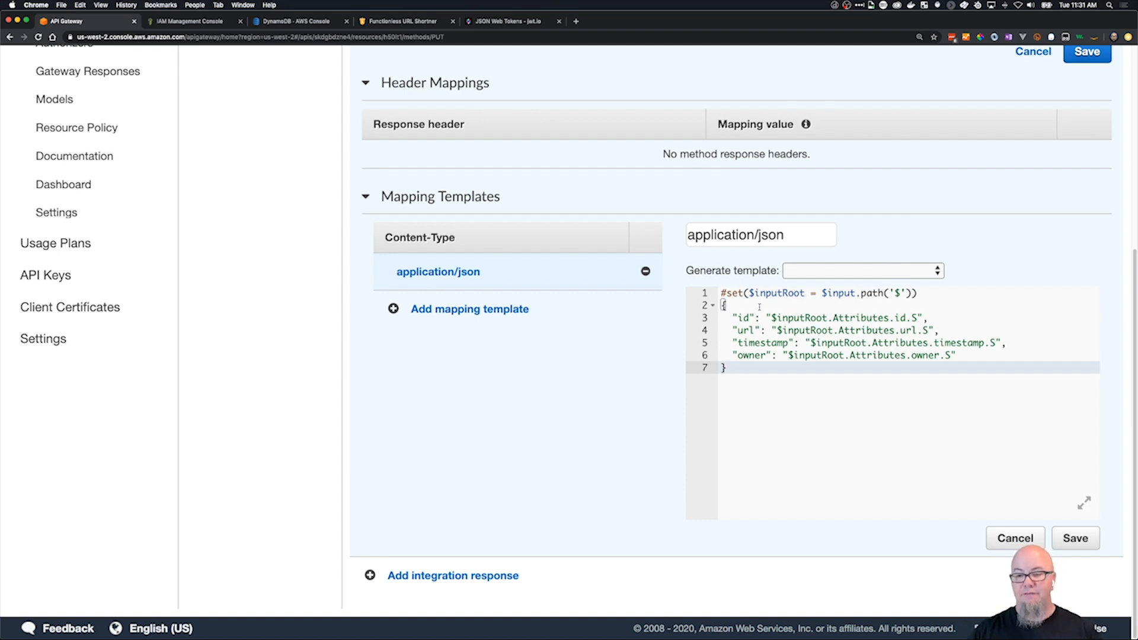
{"action": "left_click_drag", "start_coordinate": [733, 318], "coordinate": [959, 355]}
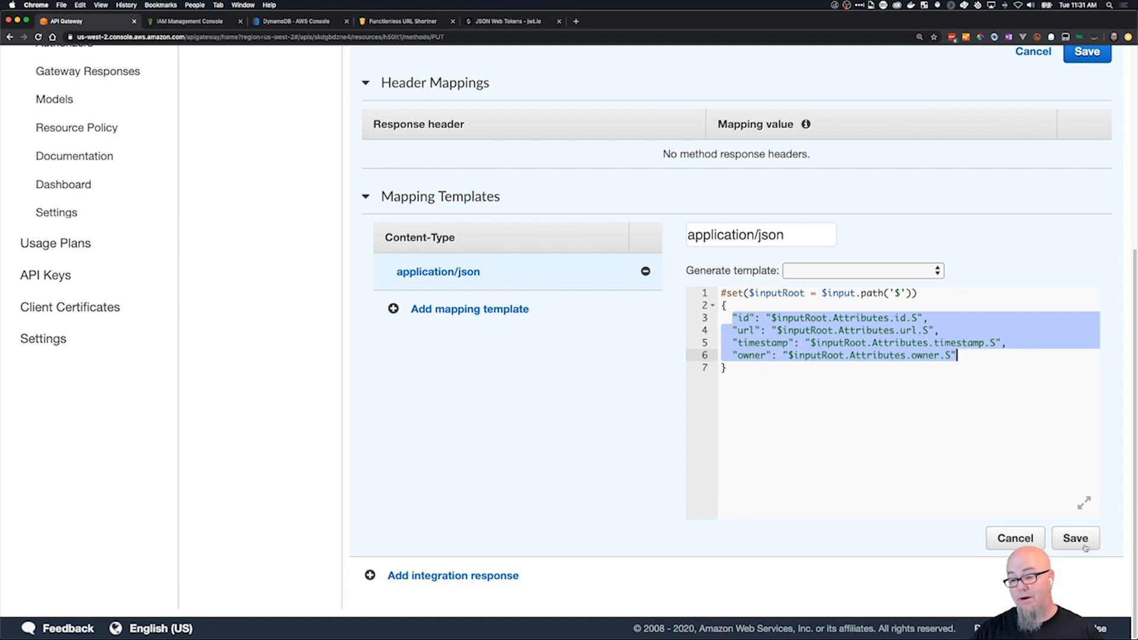
Deploy the API to the Prod stage and view the stage's PUT method on /app/{linkId}.
{"action": "scroll", "coordinate": [823, 411], "scroll_direction": "up", "scroll_amount": 10}
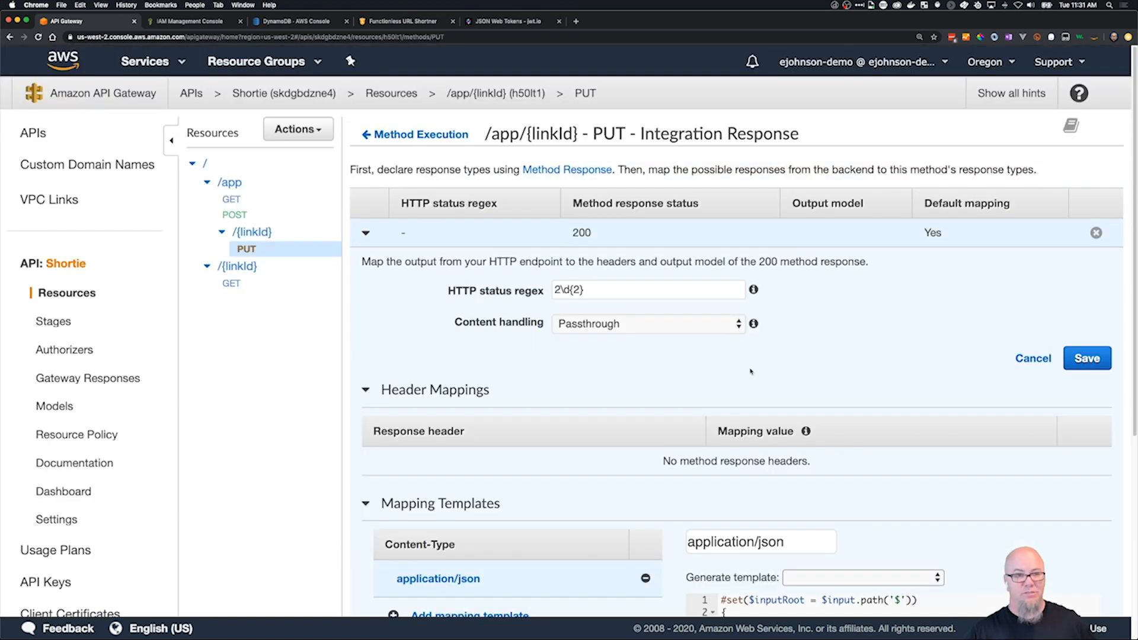
{"action": "left_click", "coordinate": [299, 129]}
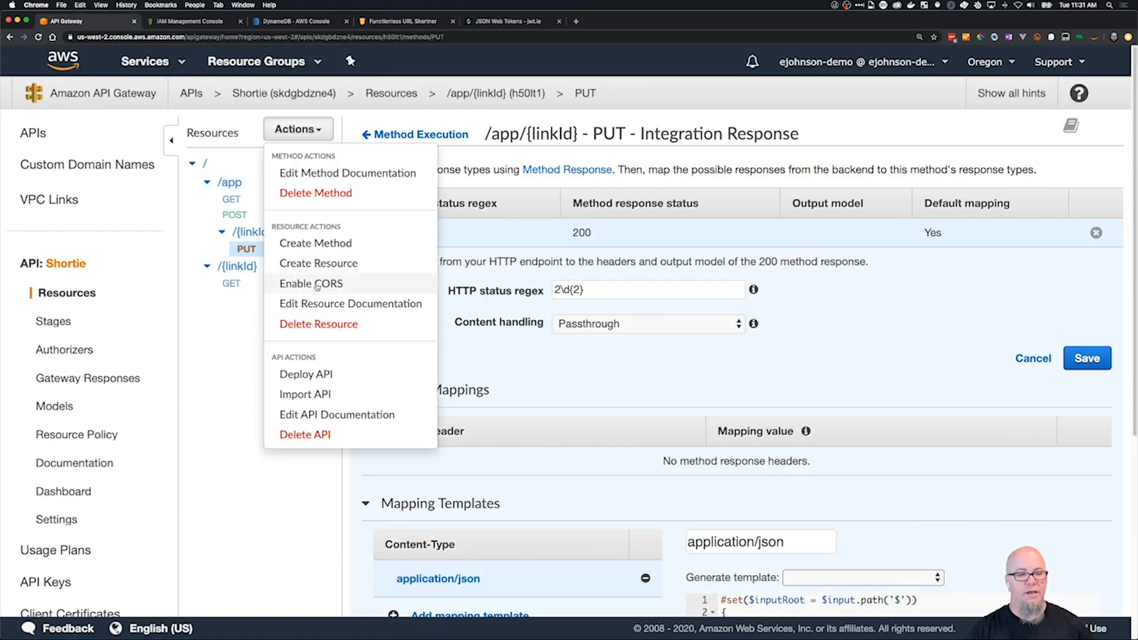
{"action": "left_click", "coordinate": [320, 374]}
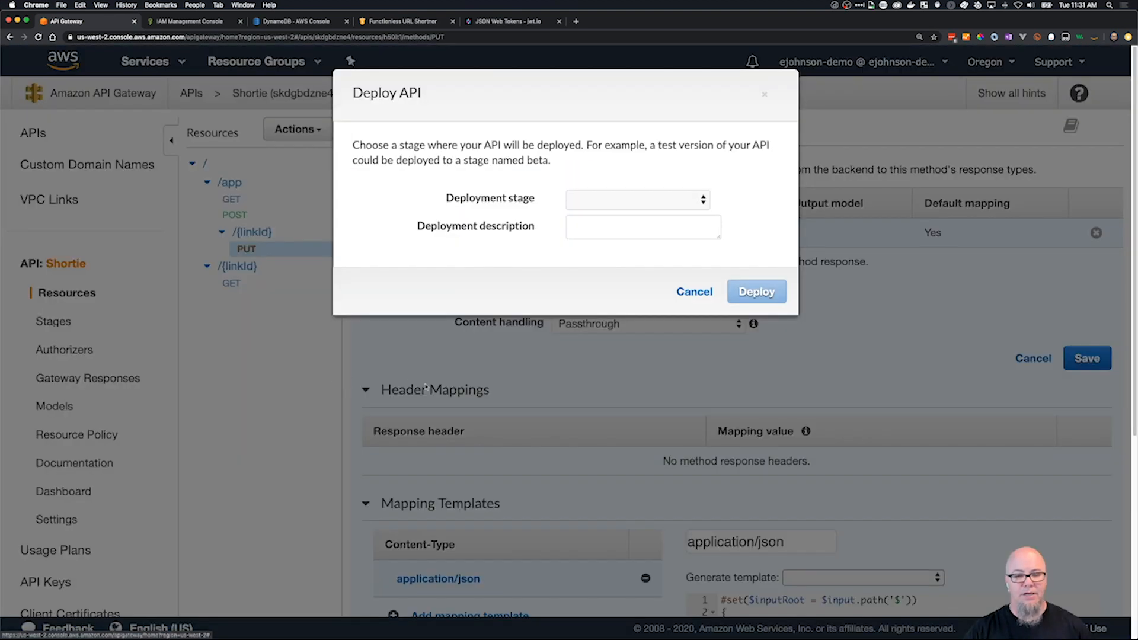
{"action": "left_click", "coordinate": [632, 198]}
{"action": "left_click", "coordinate": [629, 210]}
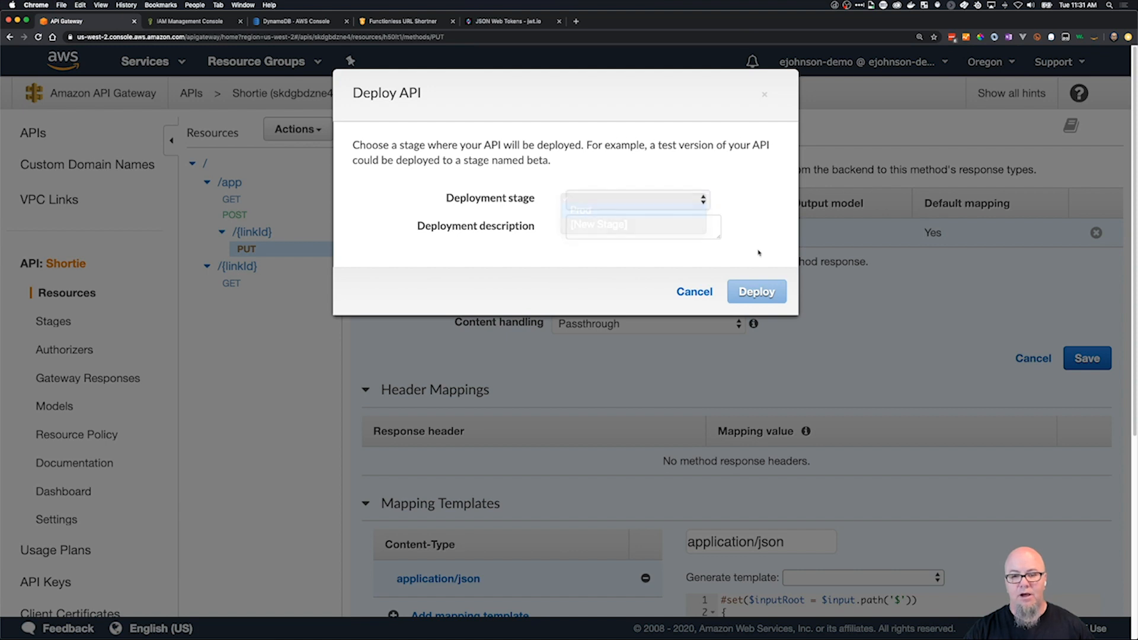
{"action": "left_click", "coordinate": [760, 296]}
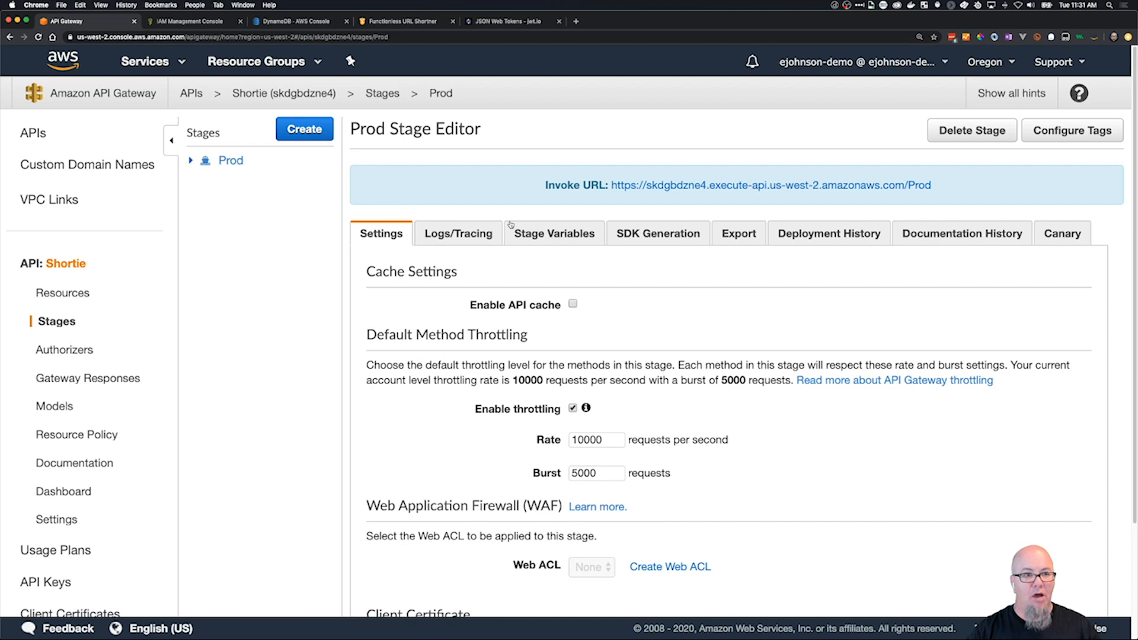
{"action": "left_click", "coordinate": [192, 164]}
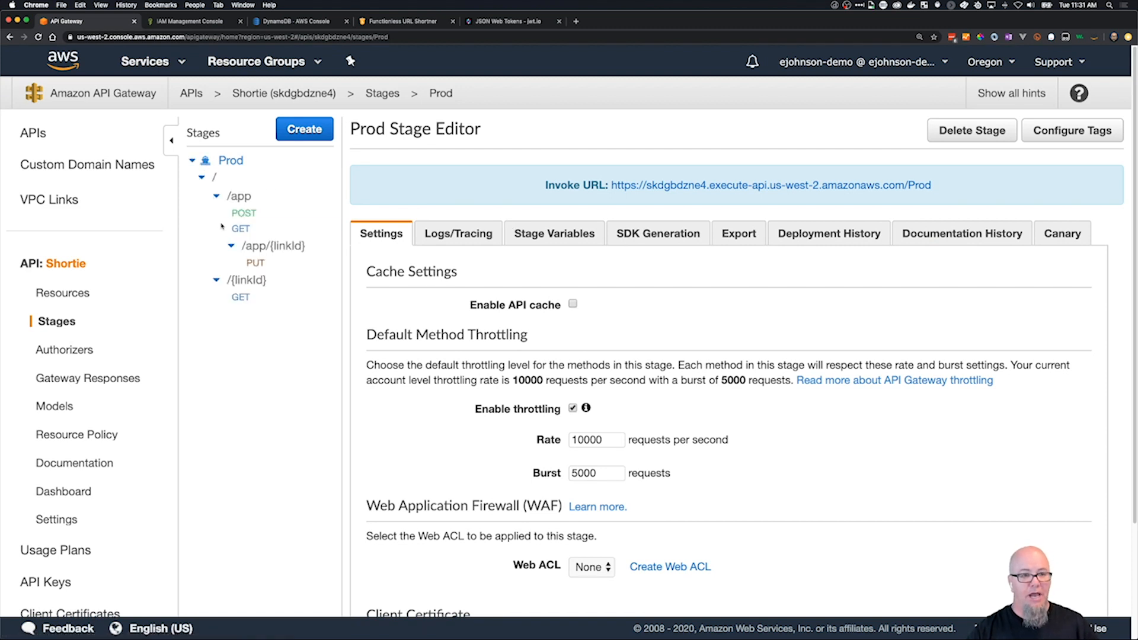
{"action": "left_click", "coordinate": [260, 263]}
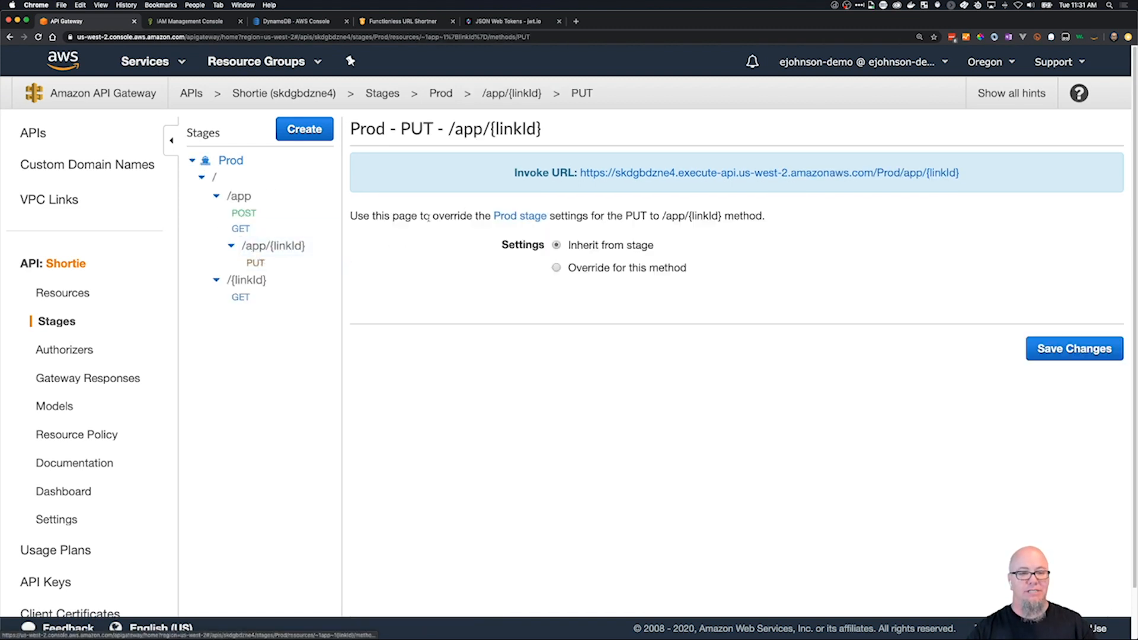
Set the authorization of the PUT method request on /app/{linkId} to ShortieAuth.
{"action": "left_click", "coordinate": [74, 295]}
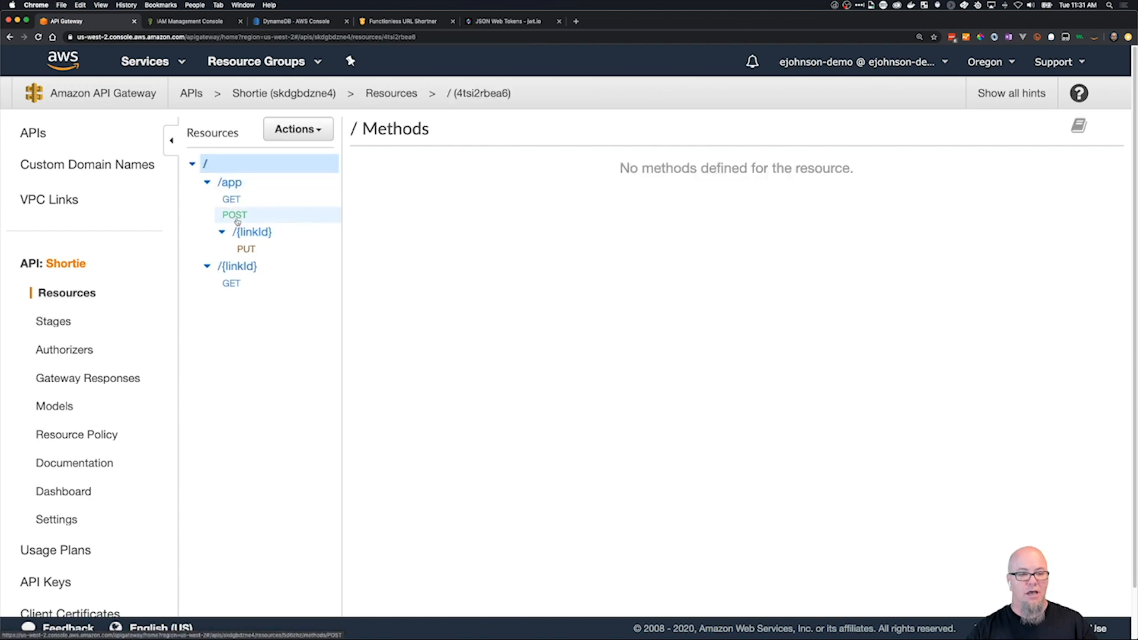
{"action": "left_click", "coordinate": [246, 249]}
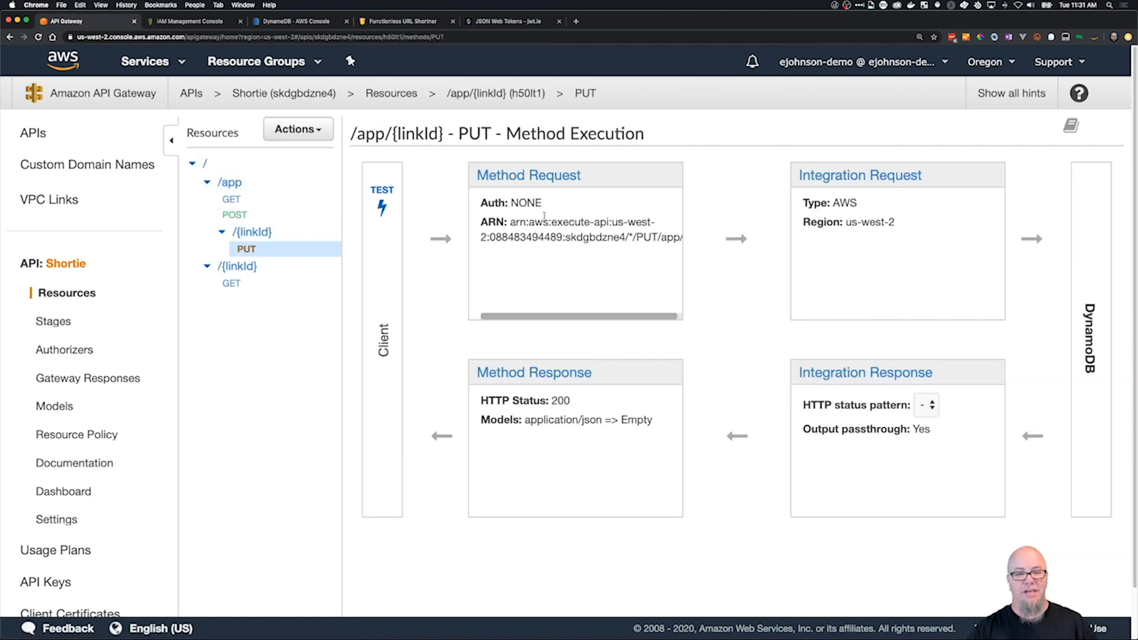
{"action": "left_click", "coordinate": [552, 184]}
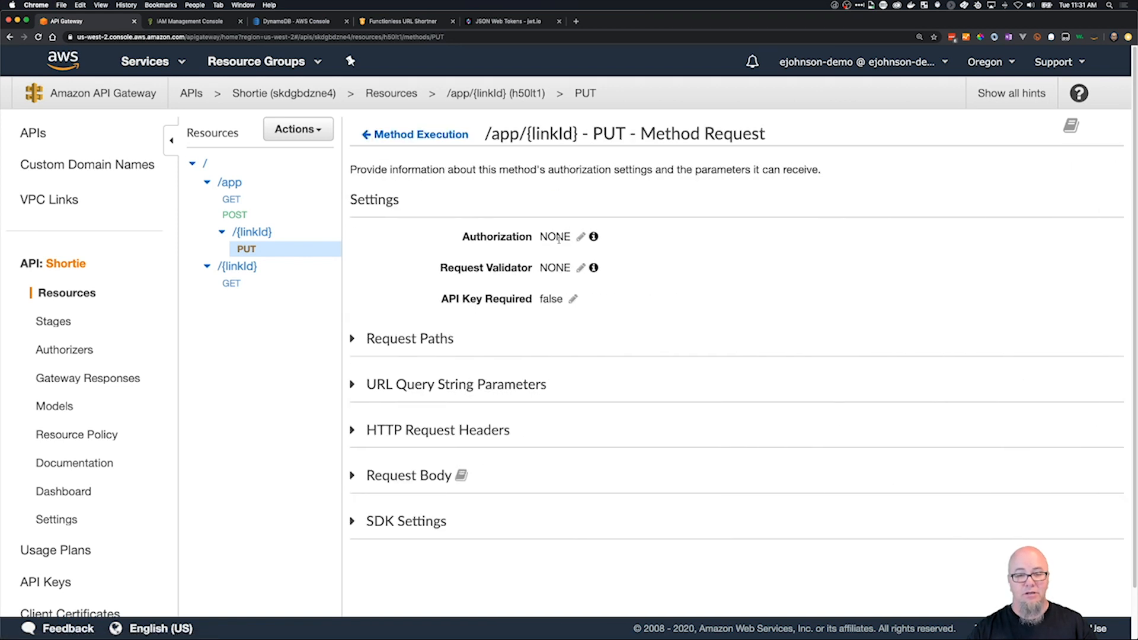
{"action": "left_click", "coordinate": [581, 239]}
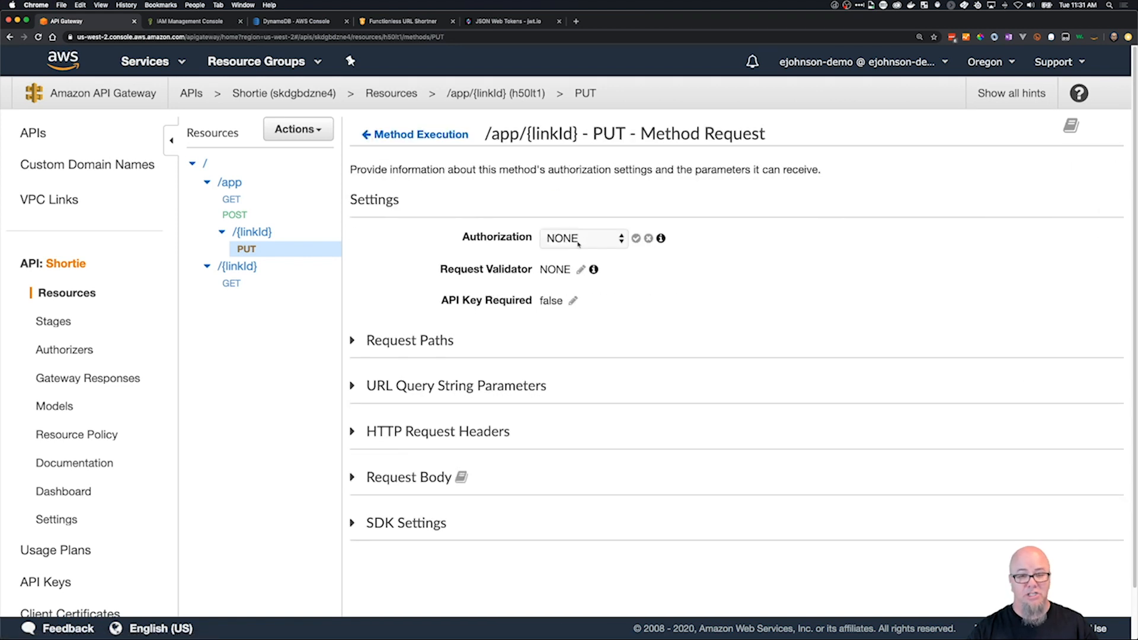
{"action": "left_click", "coordinate": [579, 239]}
{"action": "left_click", "coordinate": [596, 284]}
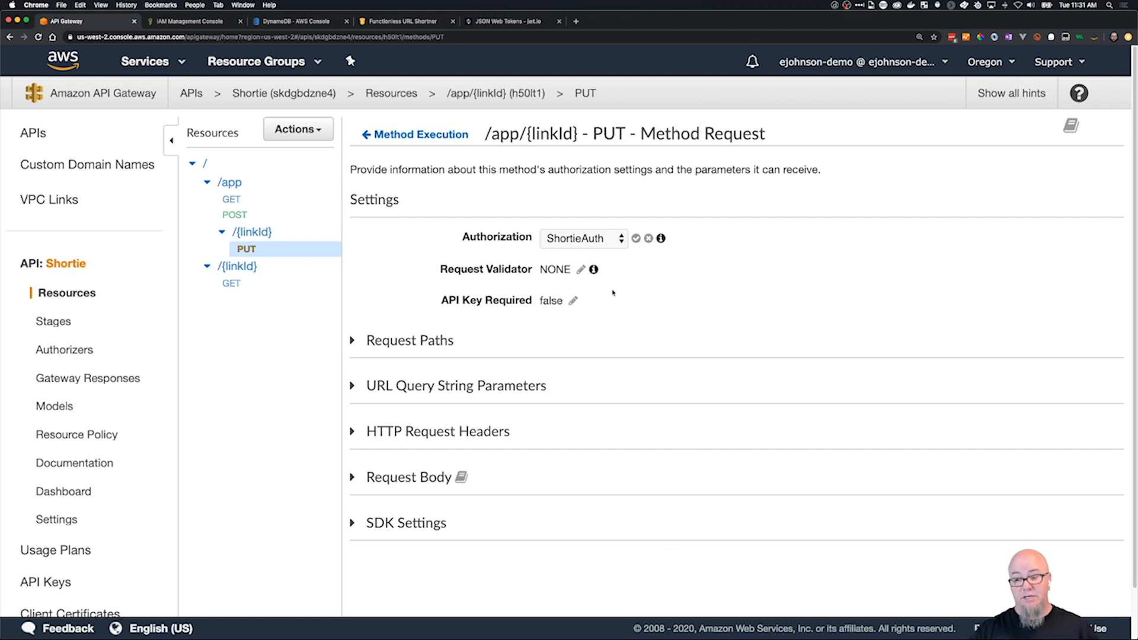
{"action": "left_click", "coordinate": [637, 238]}
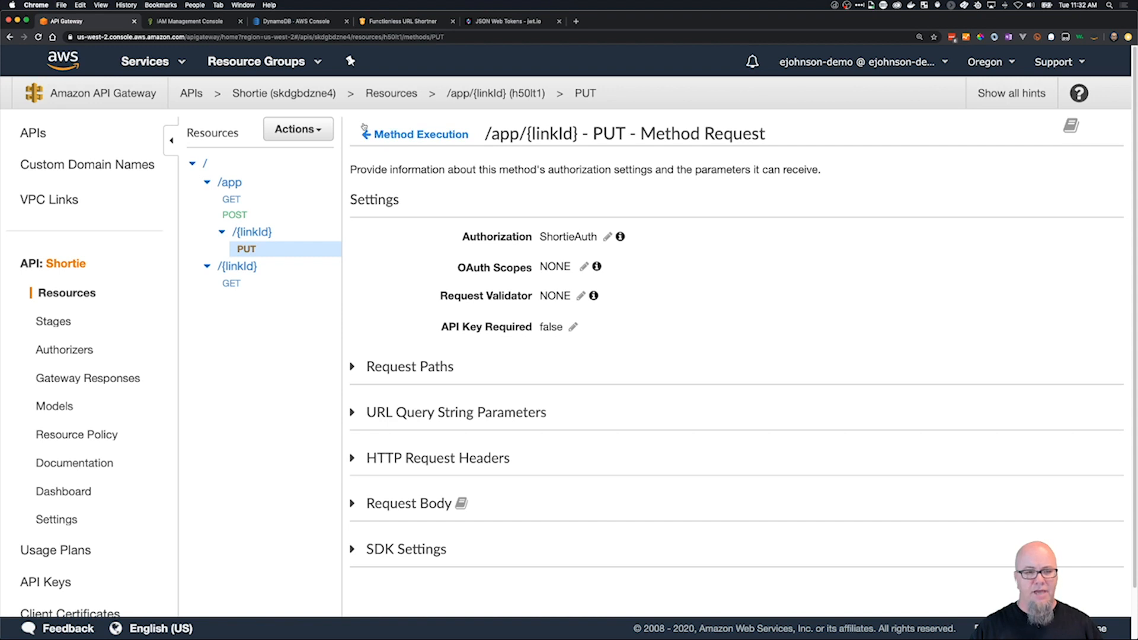
Redeploy the API with the PUT authorizer change to the Prod stage.
{"action": "left_click", "coordinate": [298, 129]}
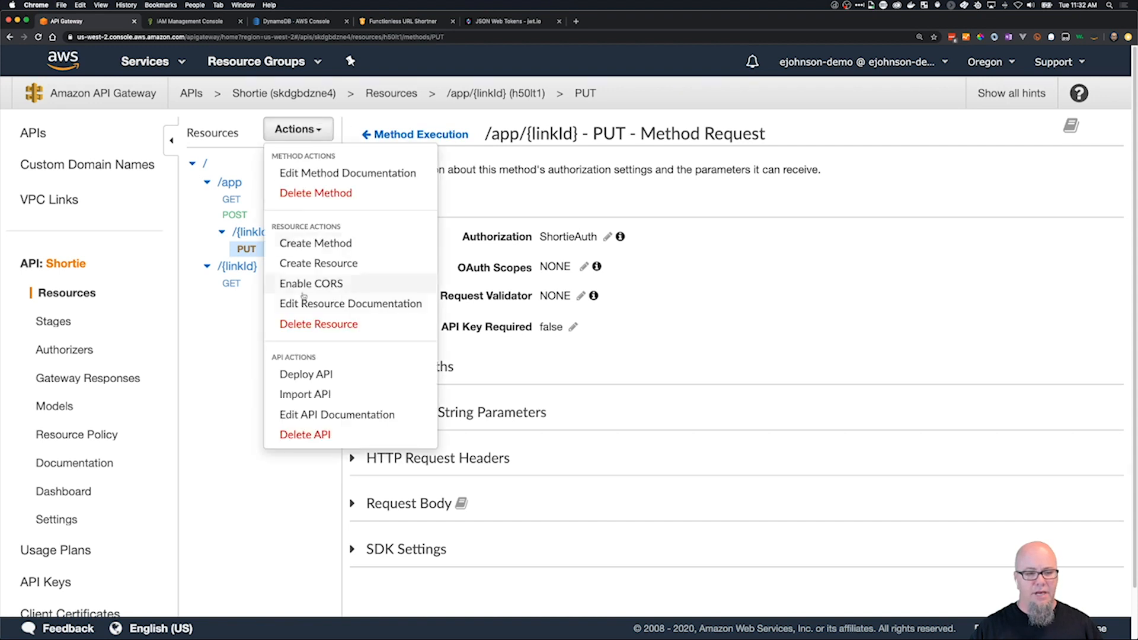
{"action": "left_click", "coordinate": [306, 374]}
{"action": "left_click", "coordinate": [656, 201]}
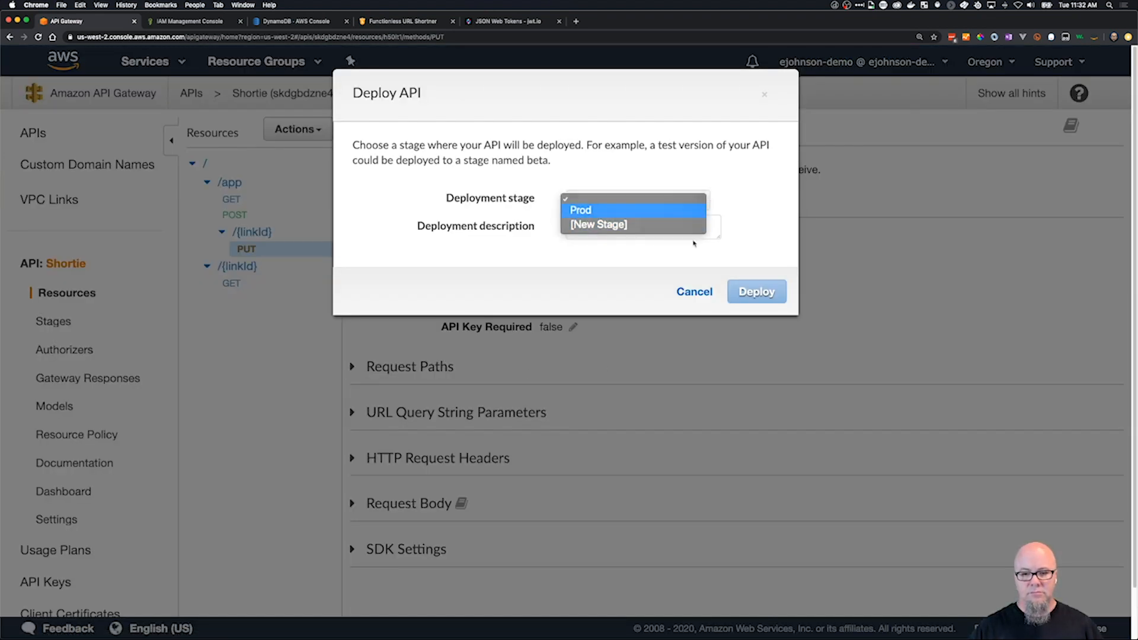
{"action": "left_click", "coordinate": [652, 211]}
{"action": "left_click", "coordinate": [751, 293]}
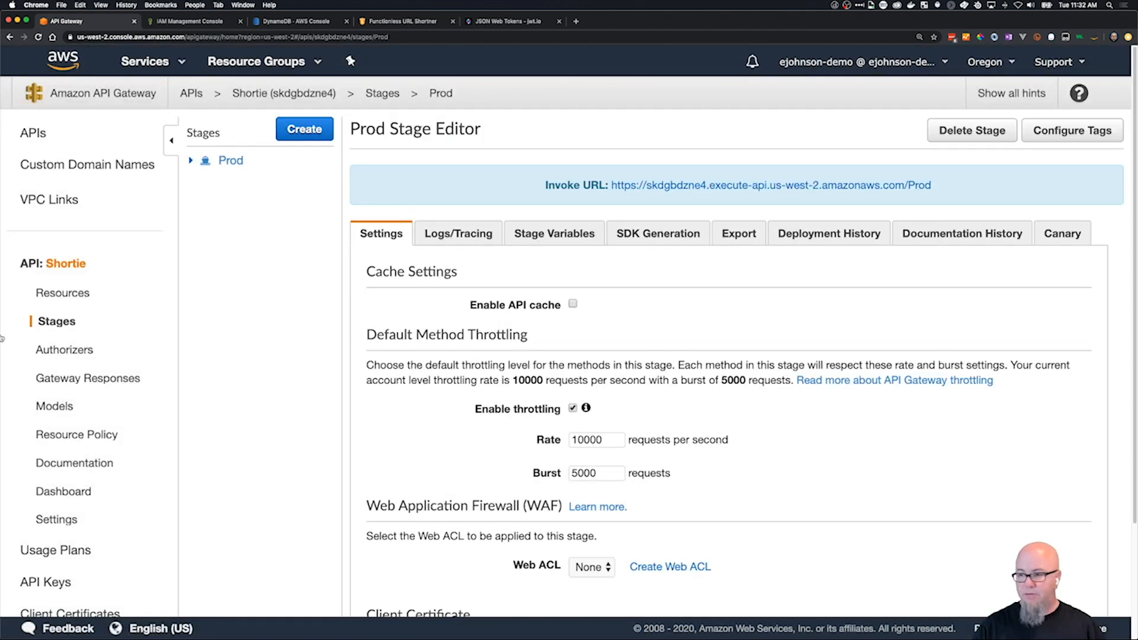
Switch to Postman, duplicate the POST request to Prod/app and set the copy's method to PUT.
{"action": "key", "text": "super+Tab"}
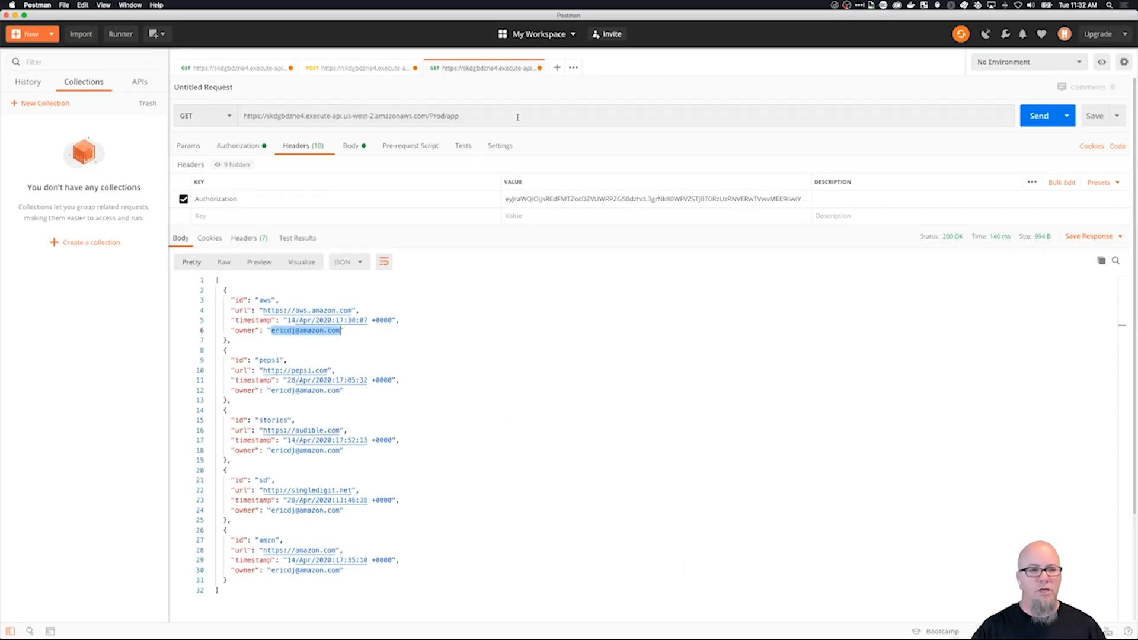
{"action": "left_click", "coordinate": [381, 69]}
{"action": "right_click", "coordinate": [383, 68]}
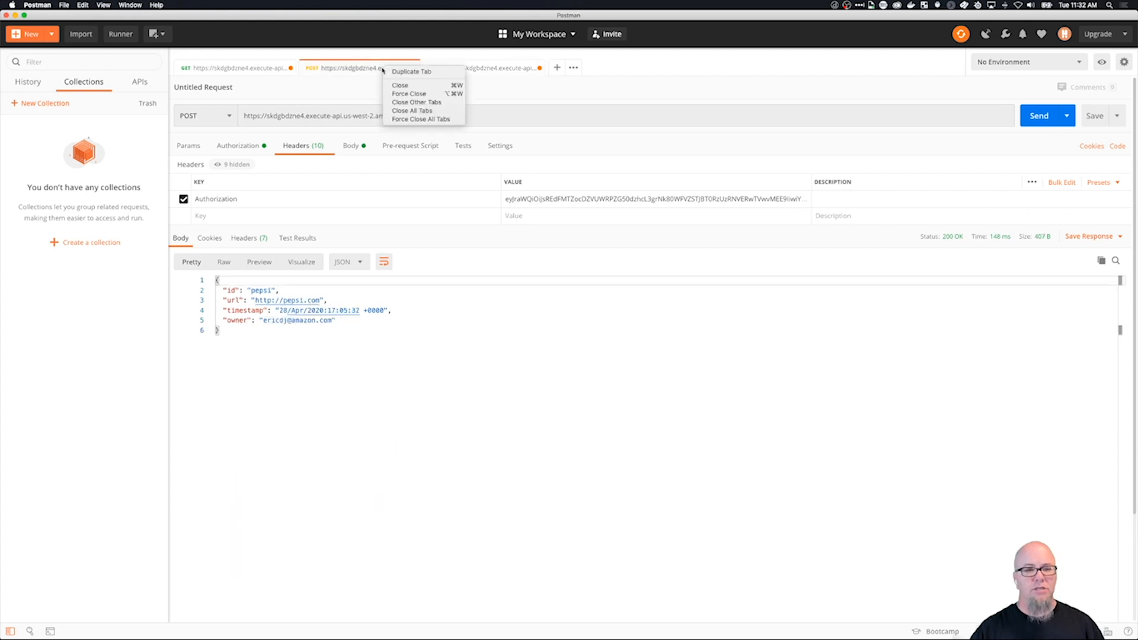
{"action": "left_click", "coordinate": [411, 71]}
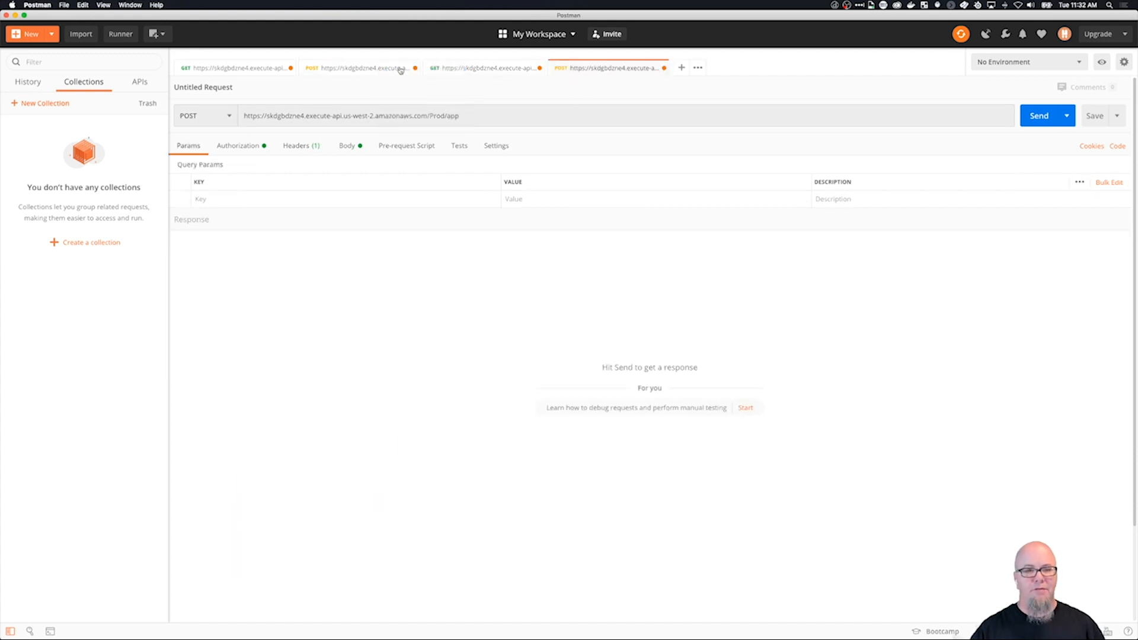
{"action": "left_click", "coordinate": [209, 117]}
{"action": "left_click", "coordinate": [249, 172]}
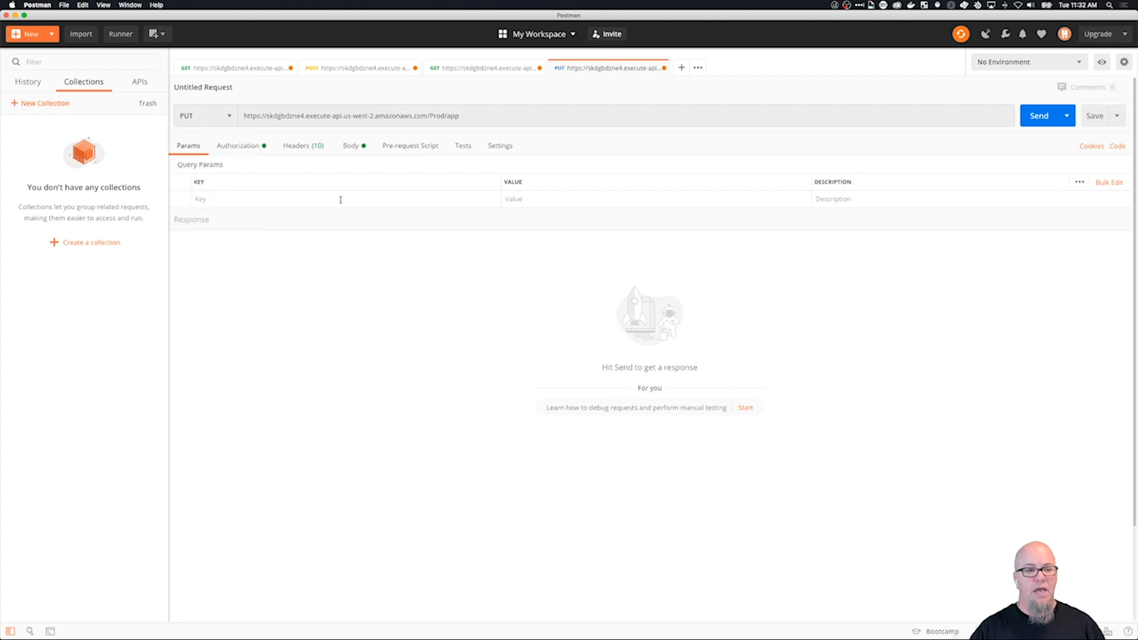
{"action": "left_click", "coordinate": [350, 146]}
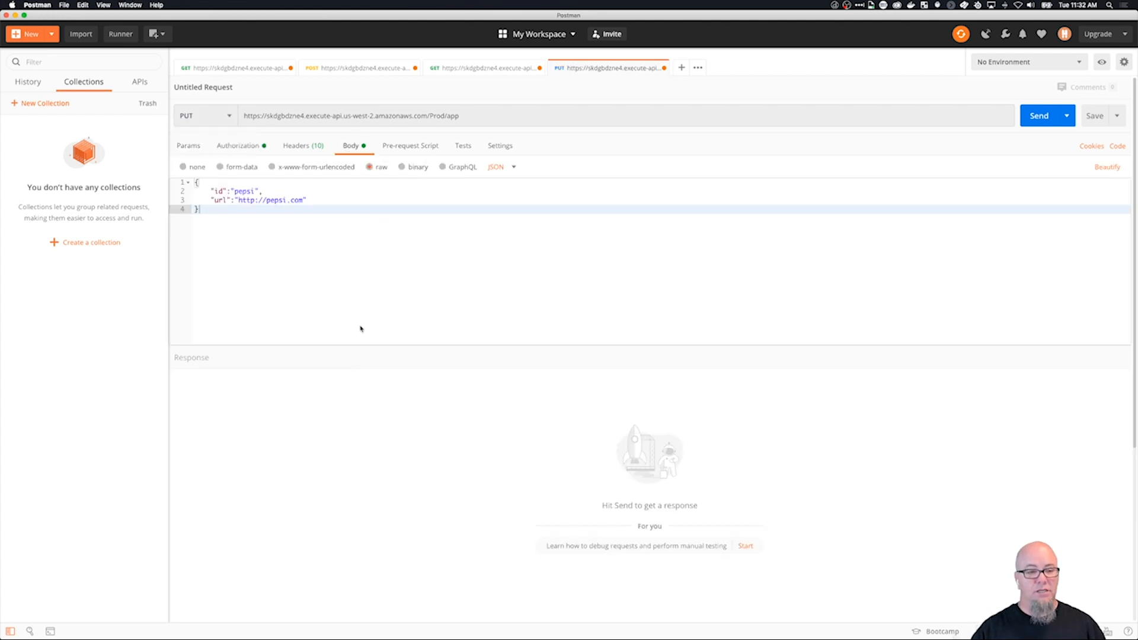
{"action": "left_click", "coordinate": [304, 200]}
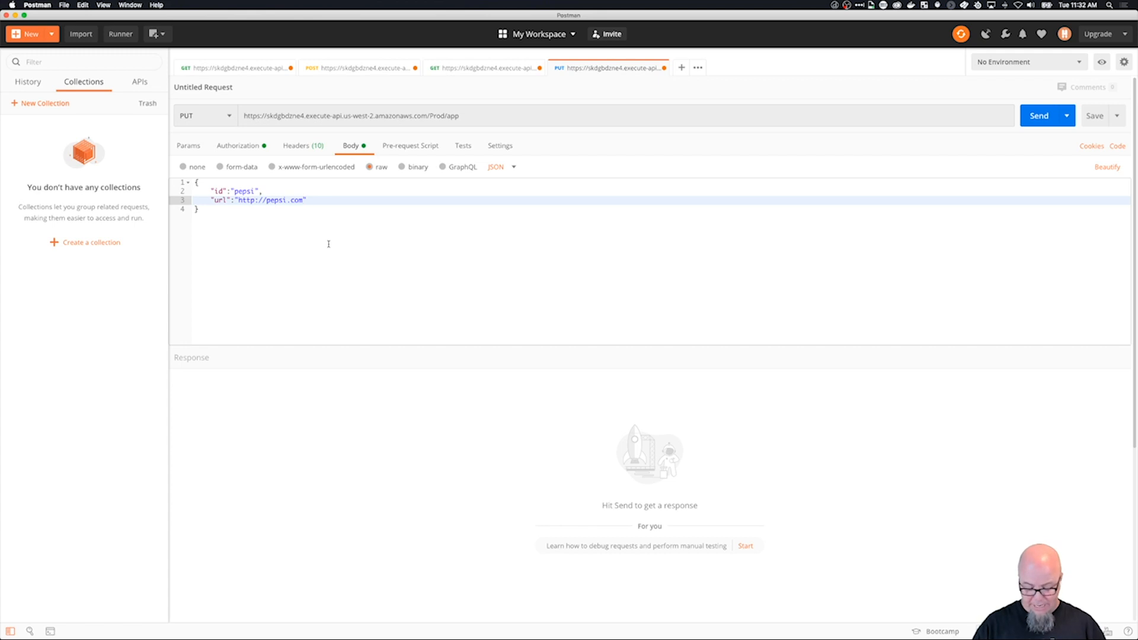
{"action": "type", "text": "/"}
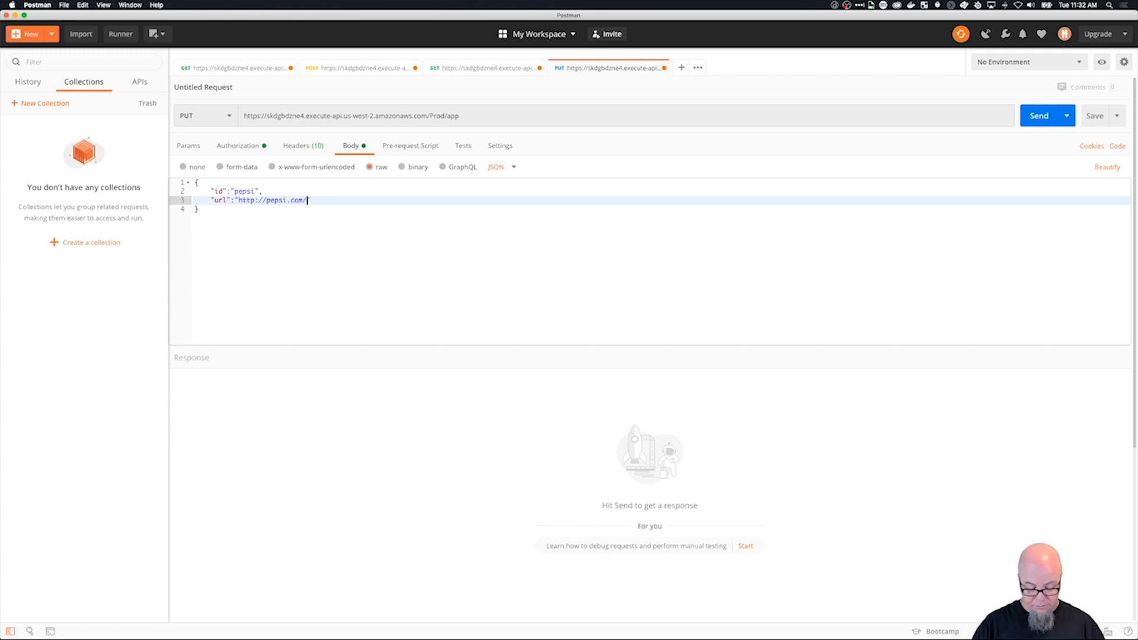
{"action": "type", "text": "jointhe"}
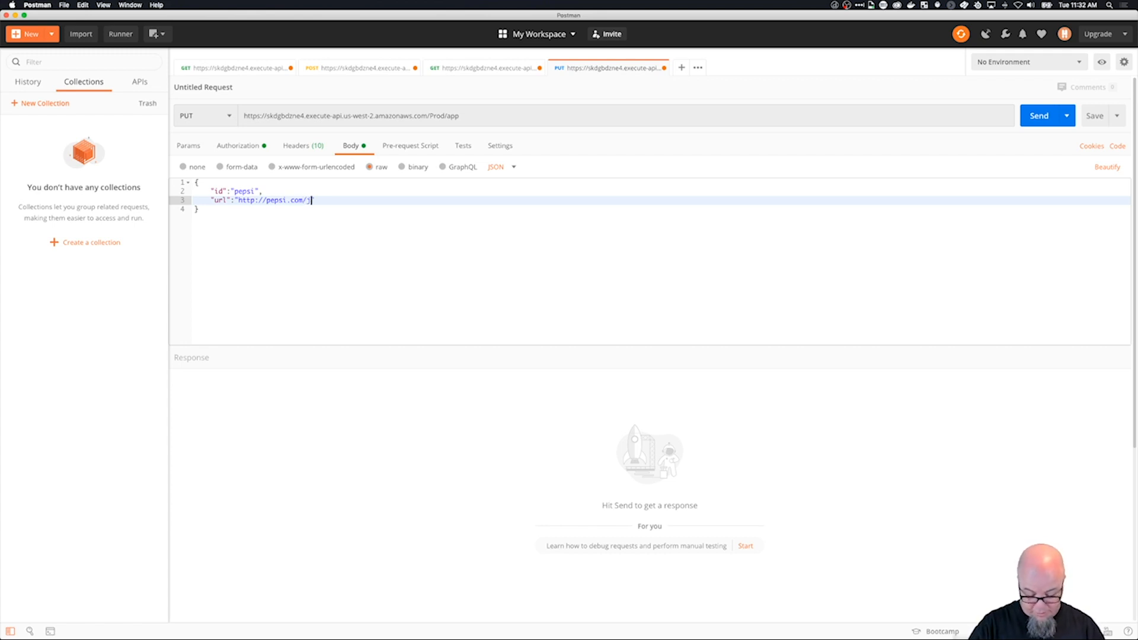
{"action": "type", "text": "fun"}
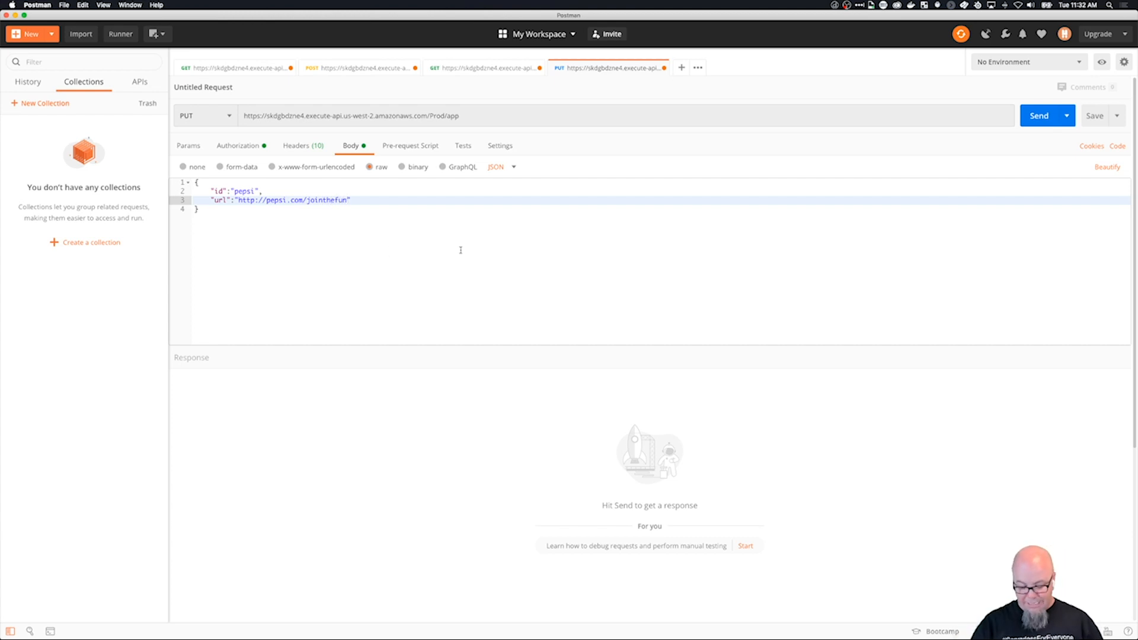
{"action": "type", "text": "/fd/gfd/hgtrg"}
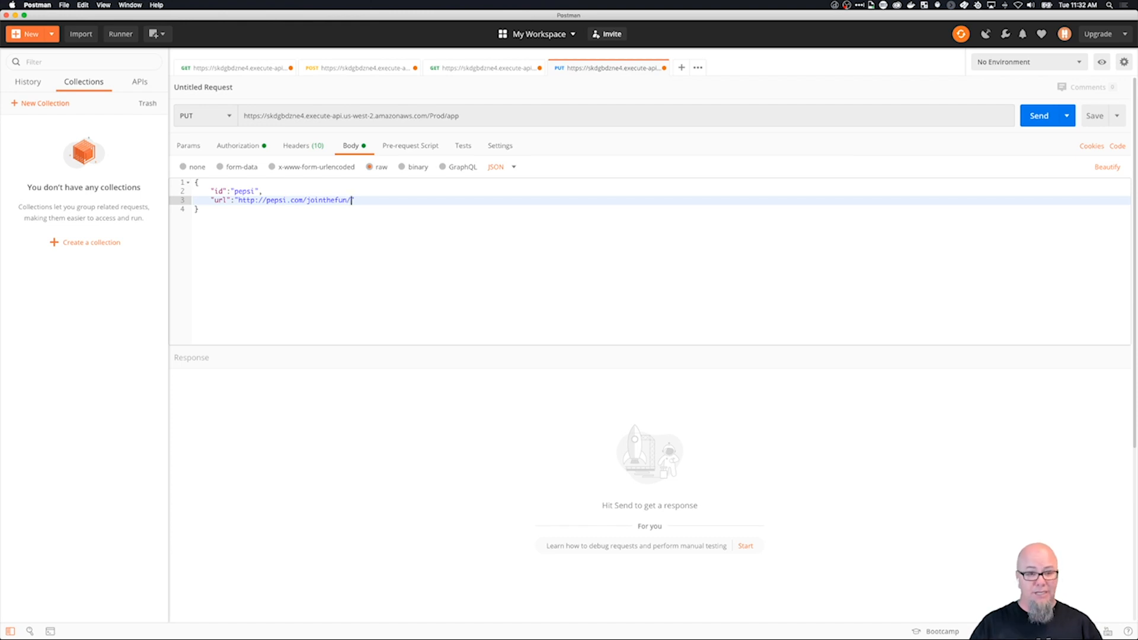
{"action": "type", "text": "/"}
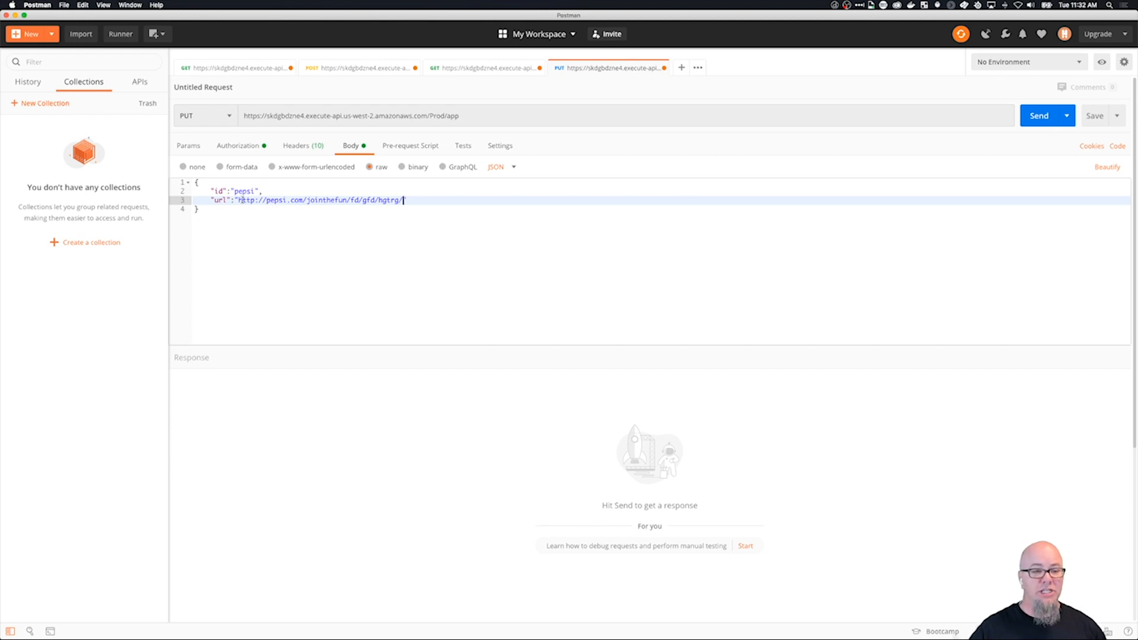
{"action": "left_click", "coordinate": [1039, 116]}
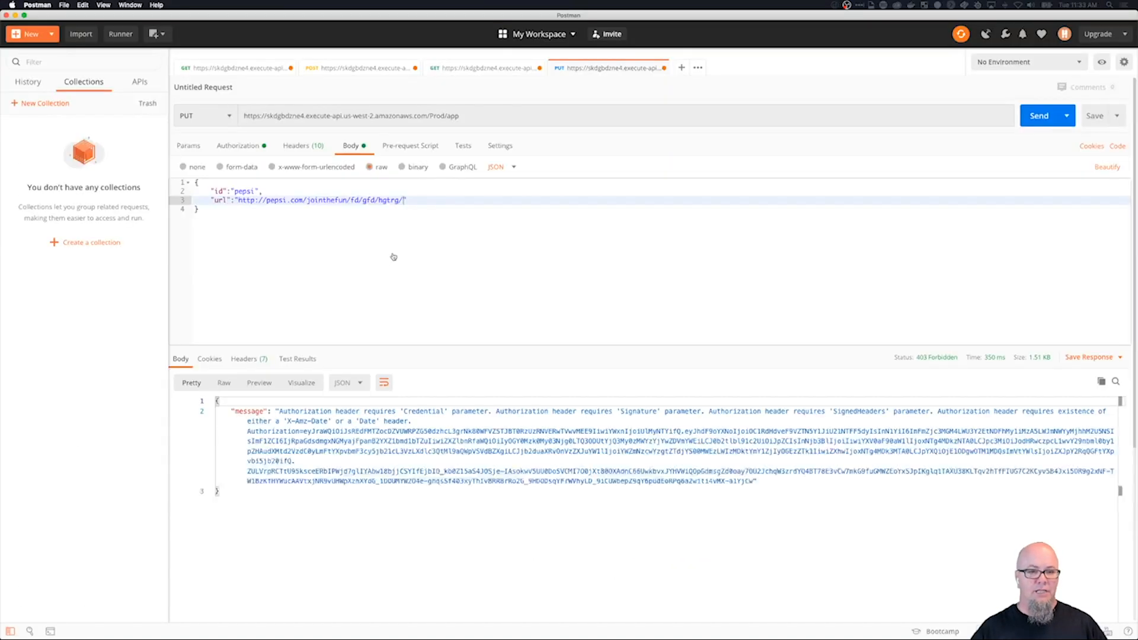
{"action": "left_click", "coordinate": [297, 147]}
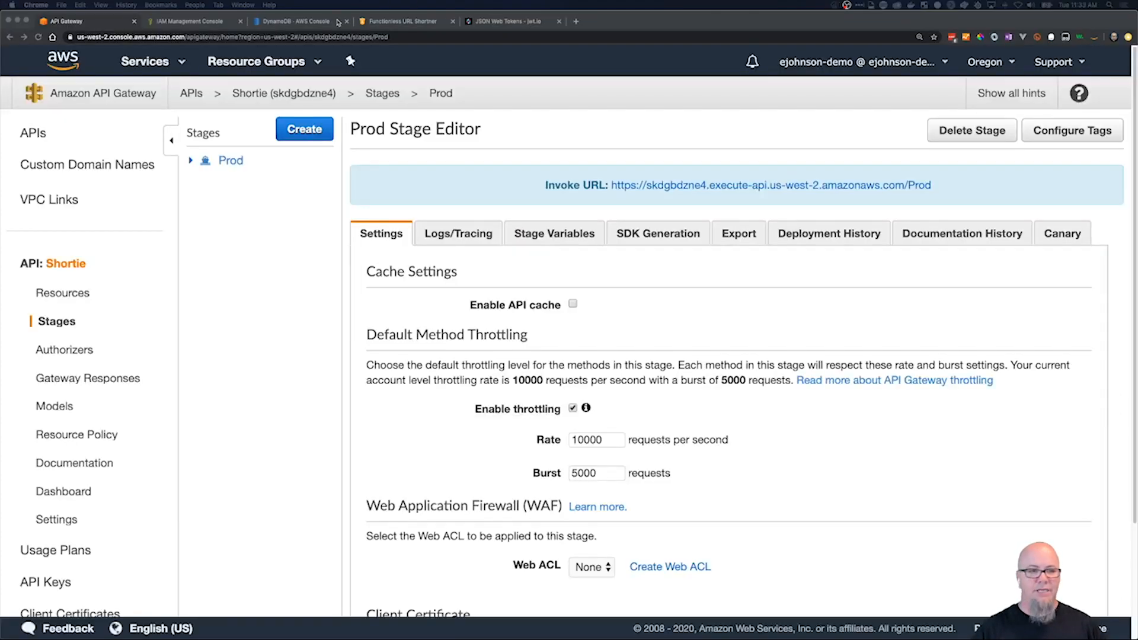
Switch to API Gateway, check the PUT method on /app/{linkId} and redeploy the API to the Prod stage.
{"action": "left_click", "coordinate": [75, 293]}
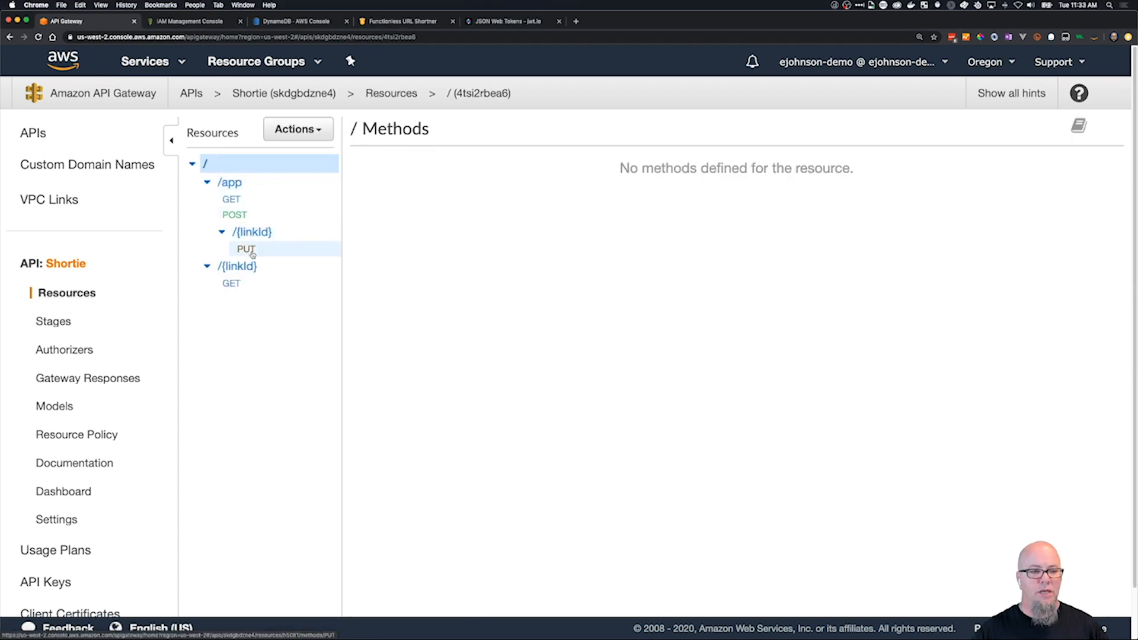
{"action": "left_click", "coordinate": [251, 252]}
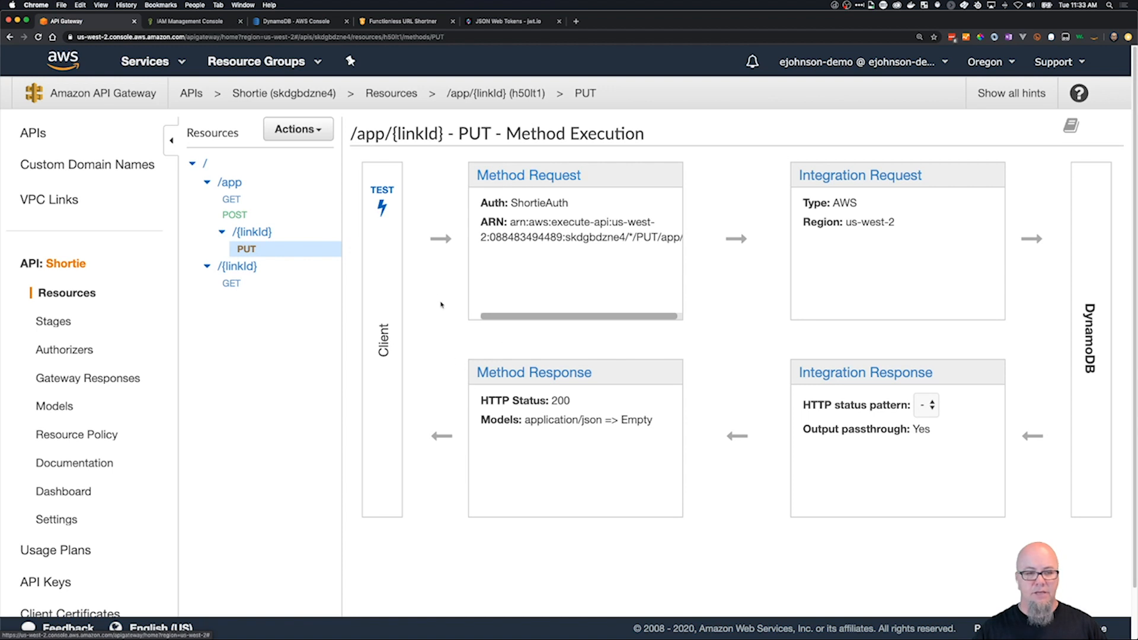
{"action": "left_click", "coordinate": [297, 130]}
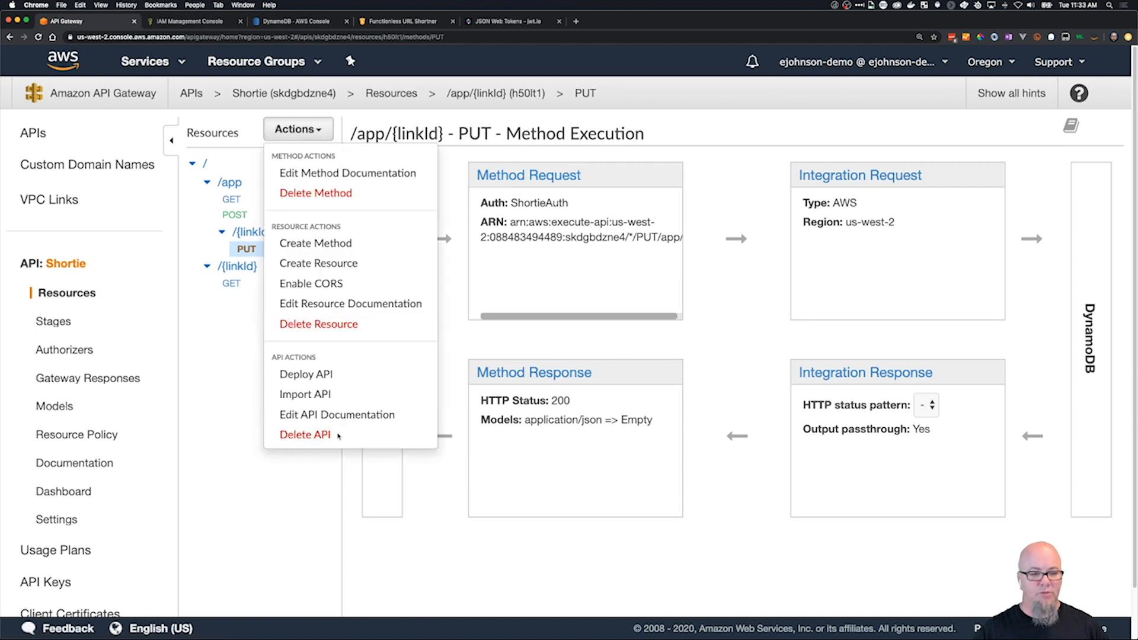
{"action": "left_click", "coordinate": [338, 374]}
{"action": "left_click", "coordinate": [635, 208]}
{"action": "left_click", "coordinate": [640, 214]}
{"action": "left_click", "coordinate": [757, 291]}
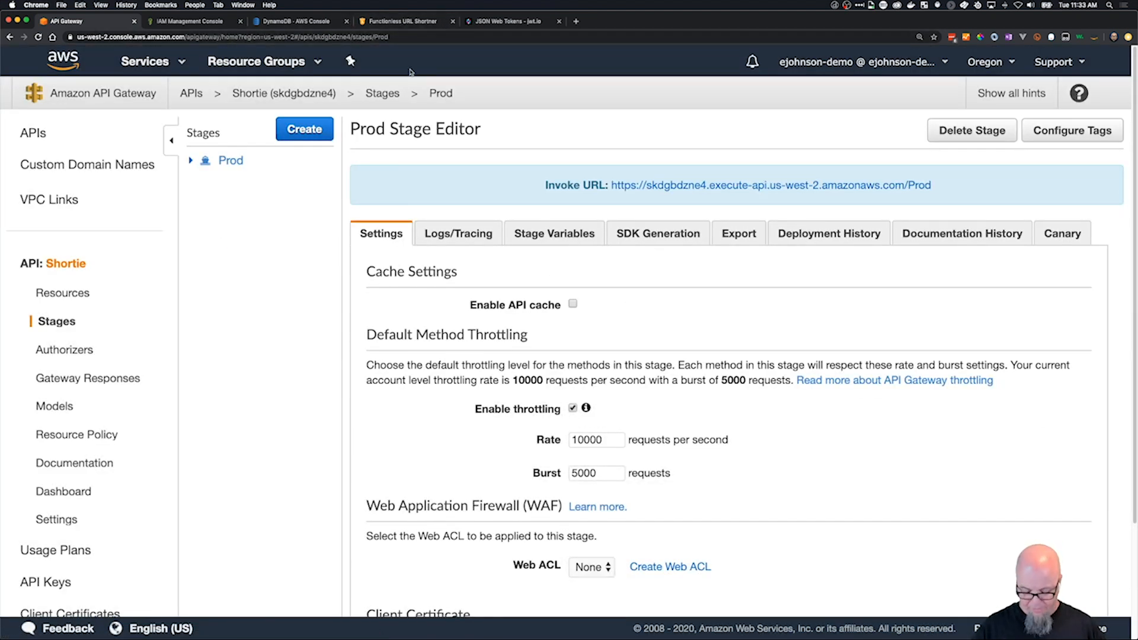
Switch to Postman and set the PUT request's authorization type to No Auth.
{"action": "key", "text": "super+Tab"}
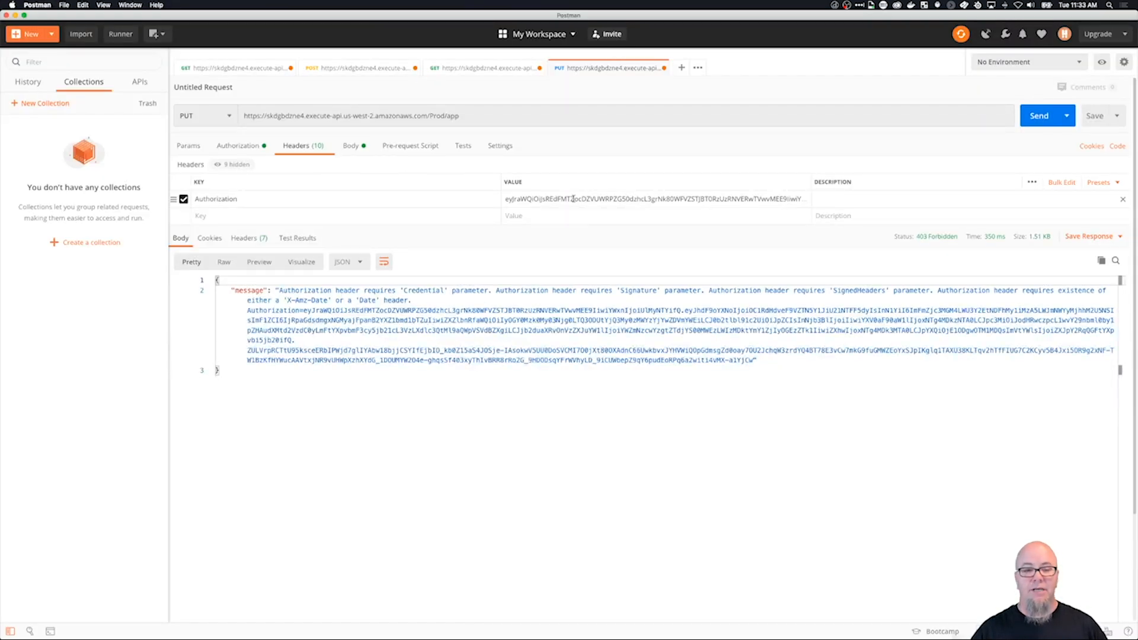
{"action": "left_click", "coordinate": [238, 145]}
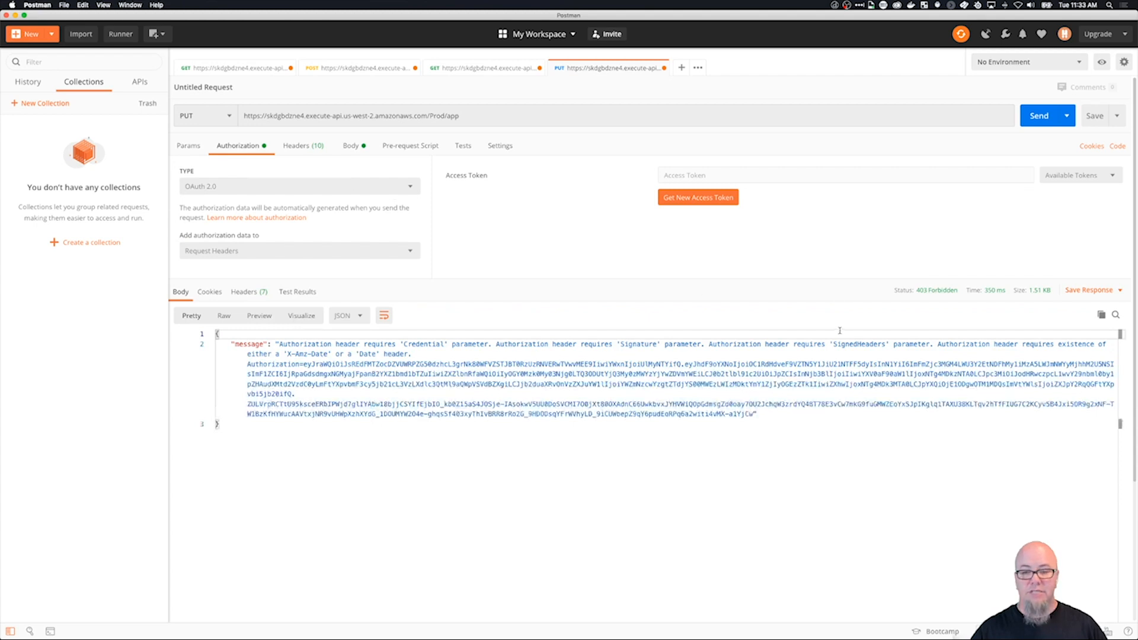
{"action": "left_click", "coordinate": [313, 189]}
{"action": "left_click", "coordinate": [306, 224]}
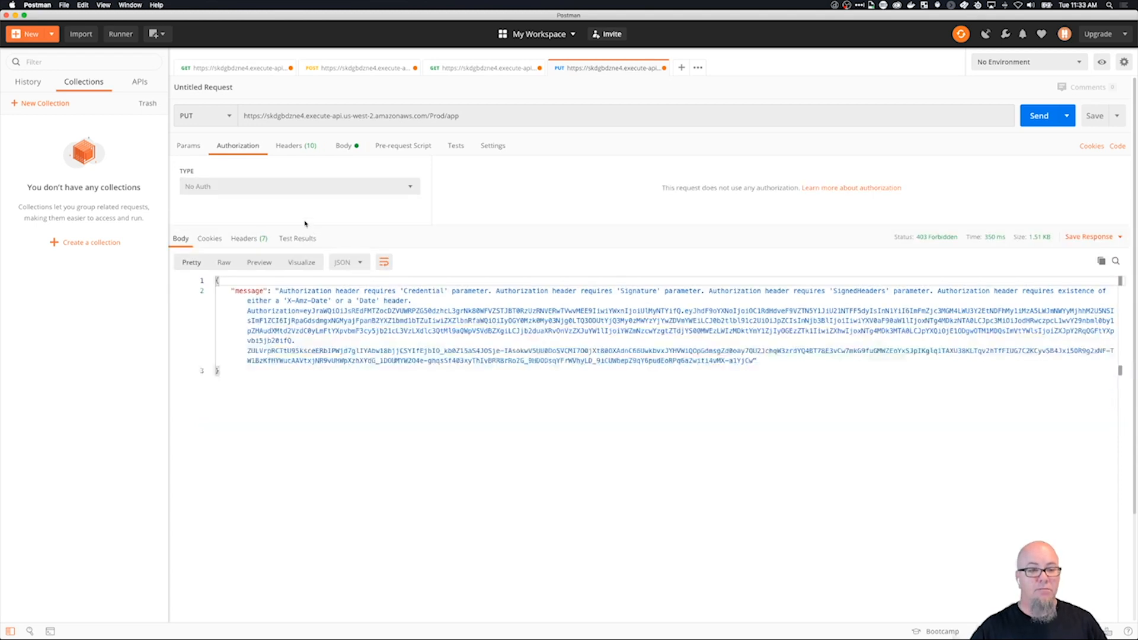
Review the PUT request's body, append /pepsi to the request URL and send the request.
{"action": "left_click", "coordinate": [343, 147]}
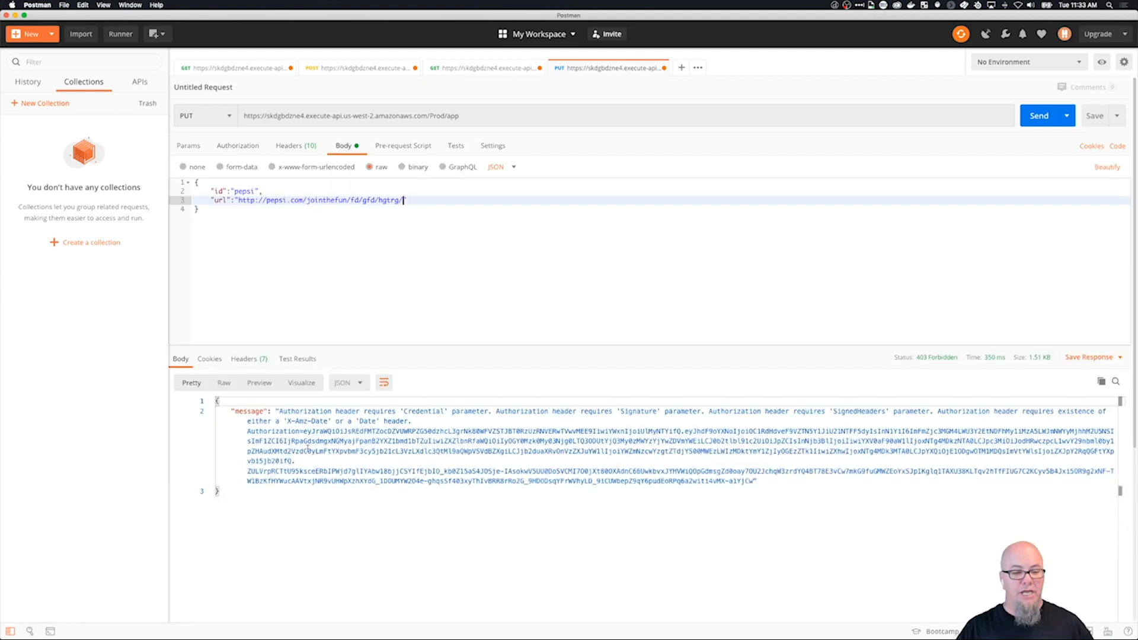
{"action": "scroll", "coordinate": [308, 448], "scroll_direction": "down", "scroll_amount": 1}
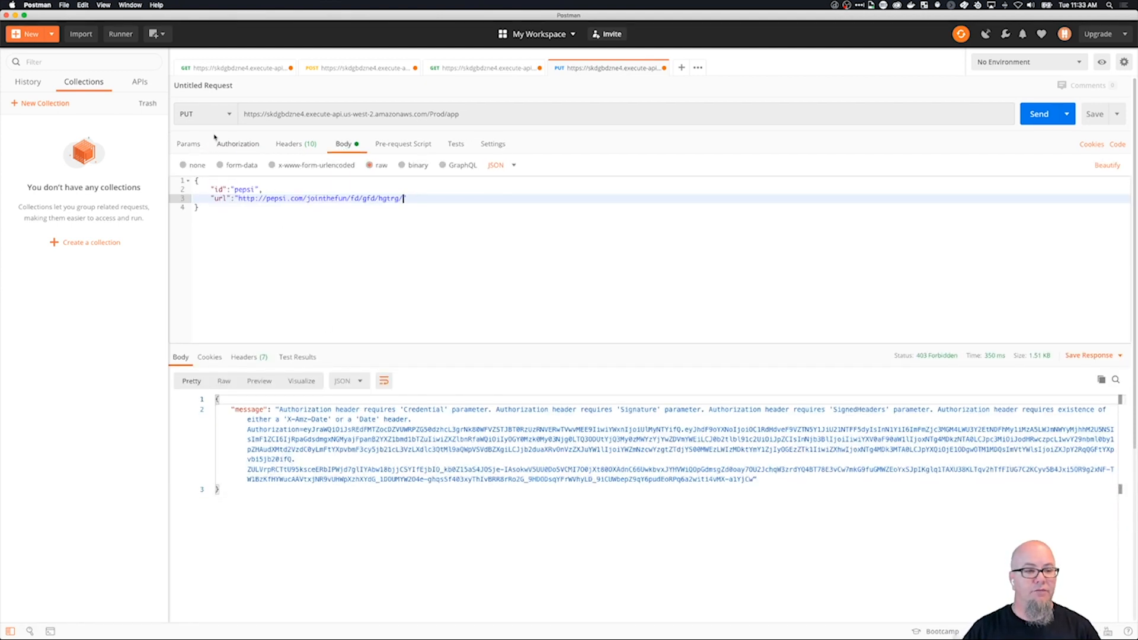
{"action": "left_click", "coordinate": [466, 118]}
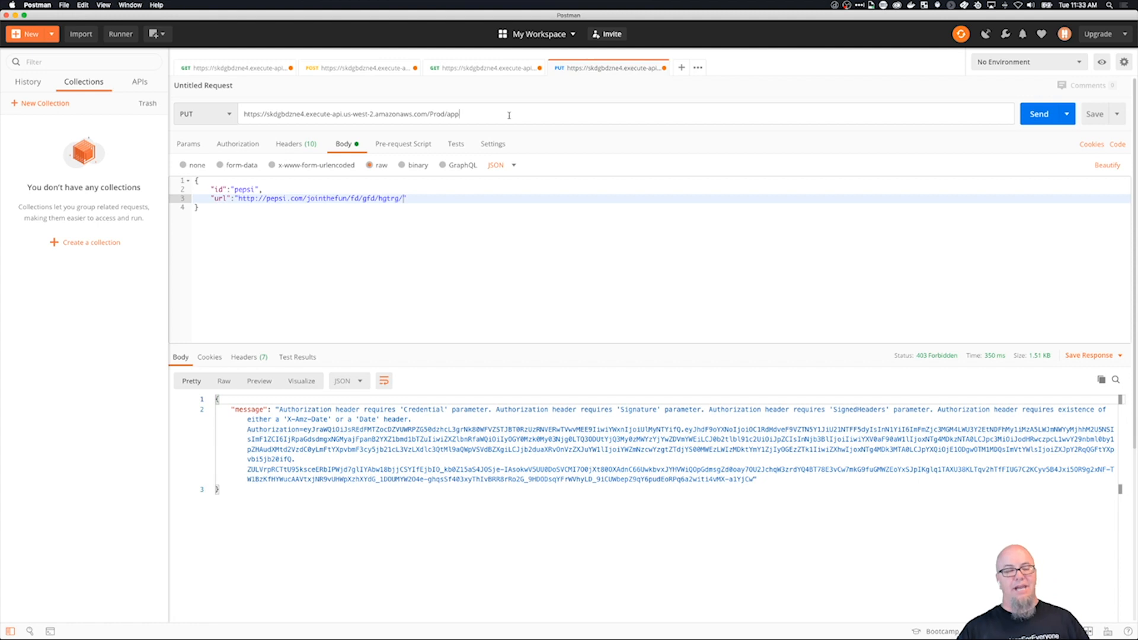
{"action": "type", "text": "/pepsi"}
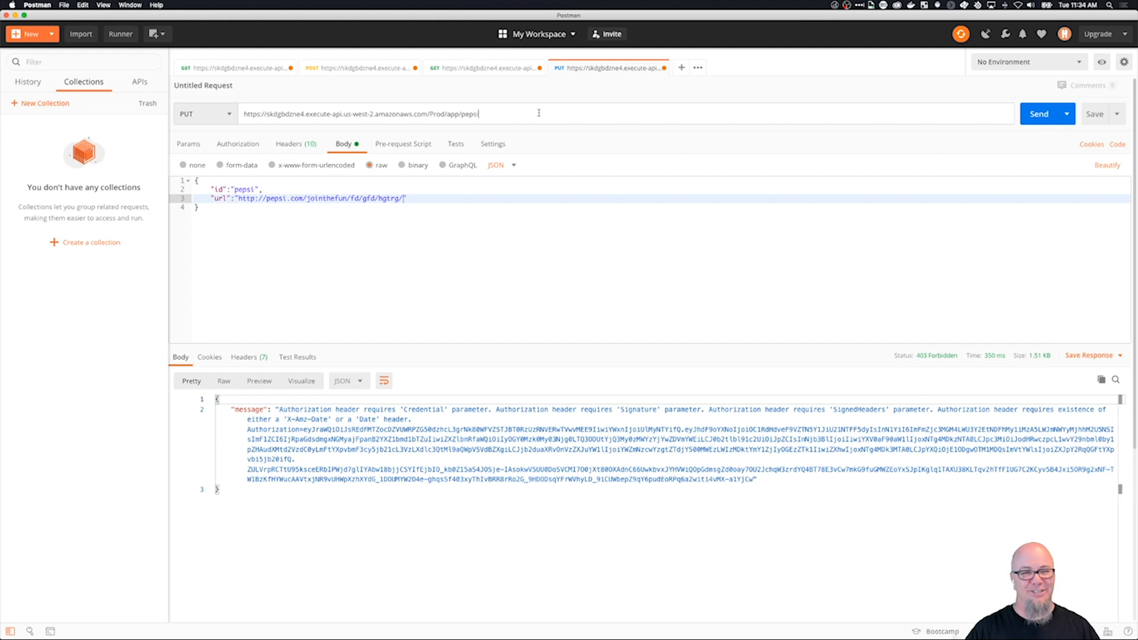
{"action": "left_click", "coordinate": [1059, 113]}
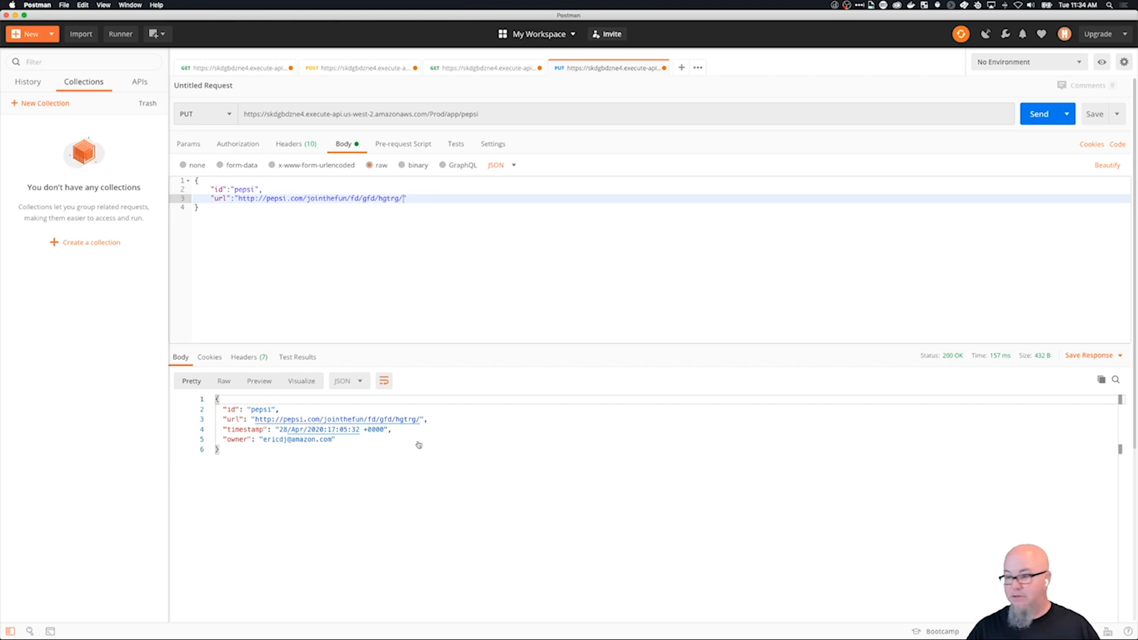
Switch to the DynamoDB console and examine the pepsi item's attributes in the Shortie table without changing it.
{"action": "key", "text": "super+Tab"}
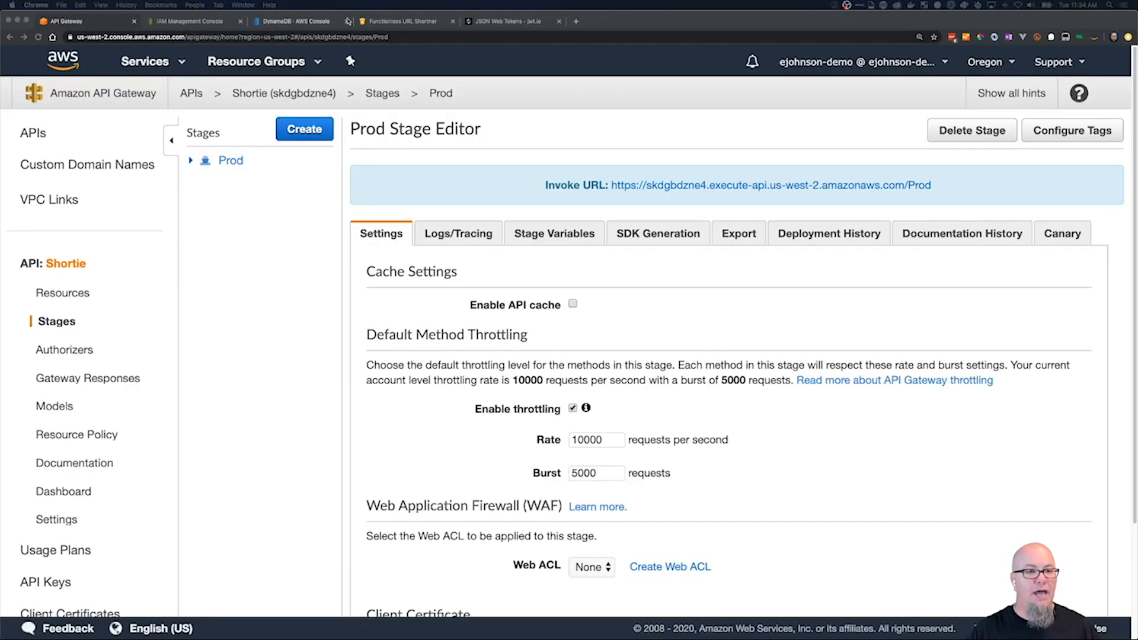
{"action": "left_click", "coordinate": [297, 21]}
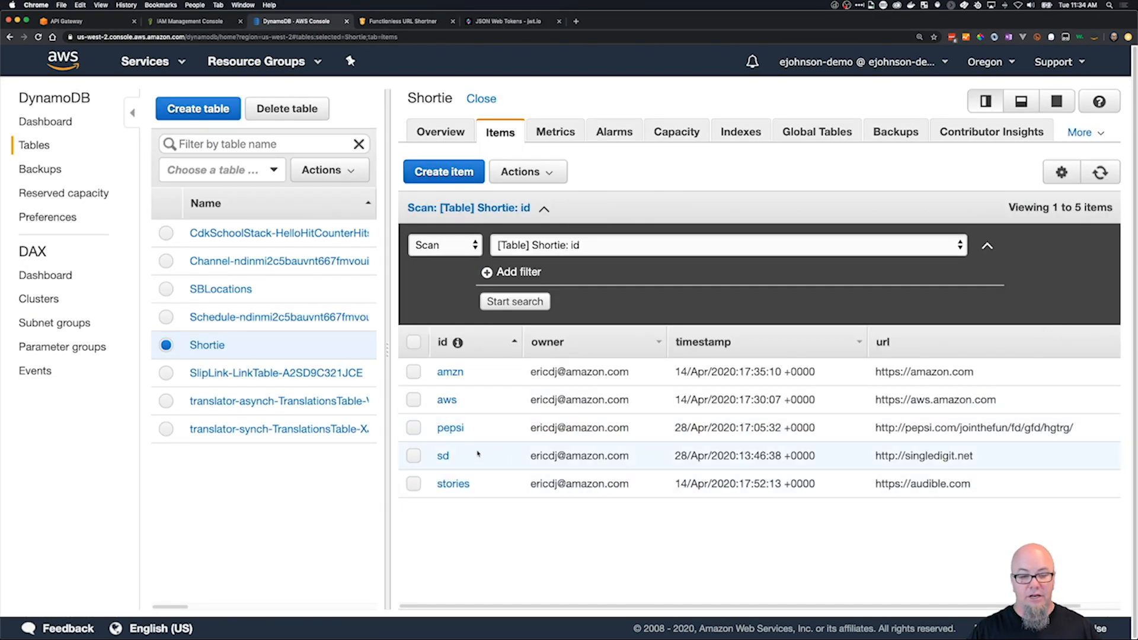
{"action": "left_click", "coordinate": [454, 428]}
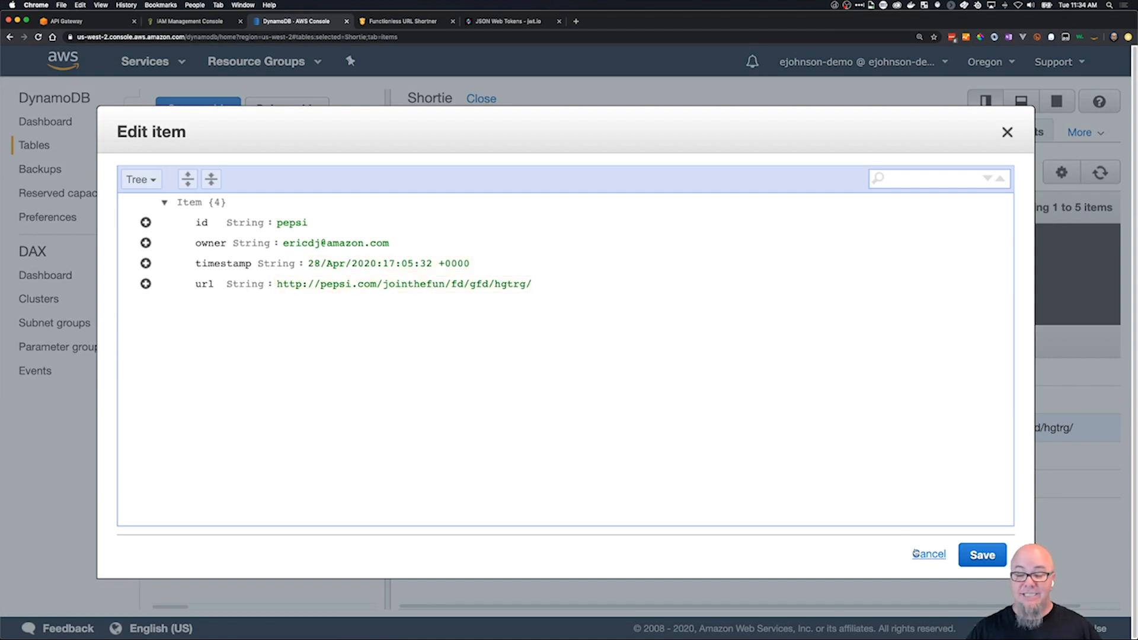
{"action": "left_click", "coordinate": [929, 554]}
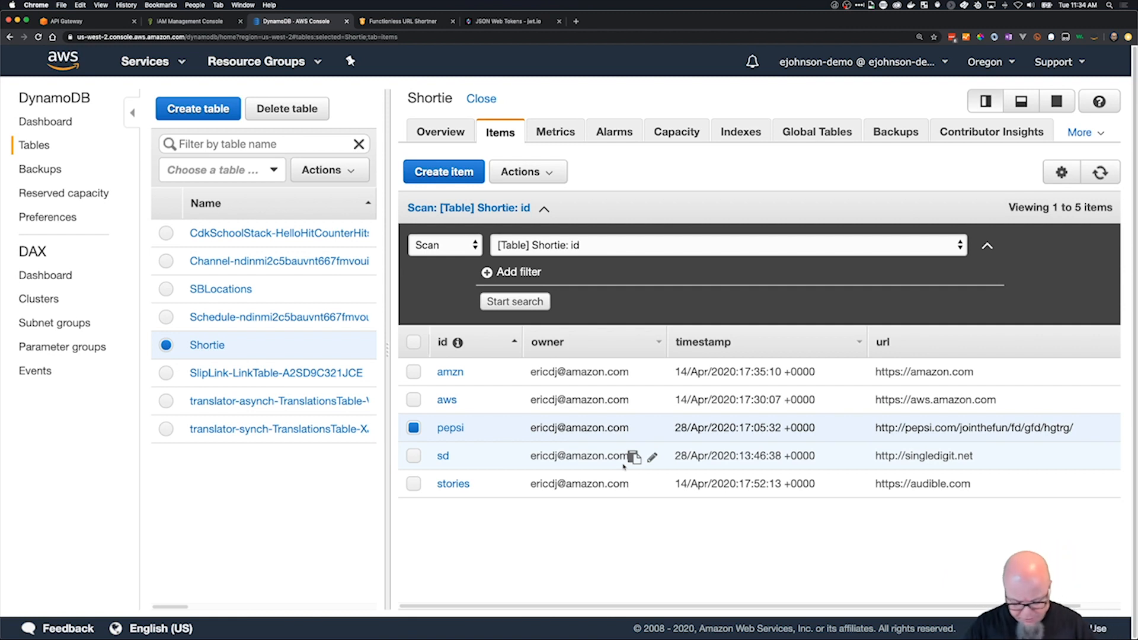
Switch to Visual Studio Code and examine the error messages and condition in delete-400-response.json and post-response-400.json.
{"action": "key", "text": "super+Tab"}
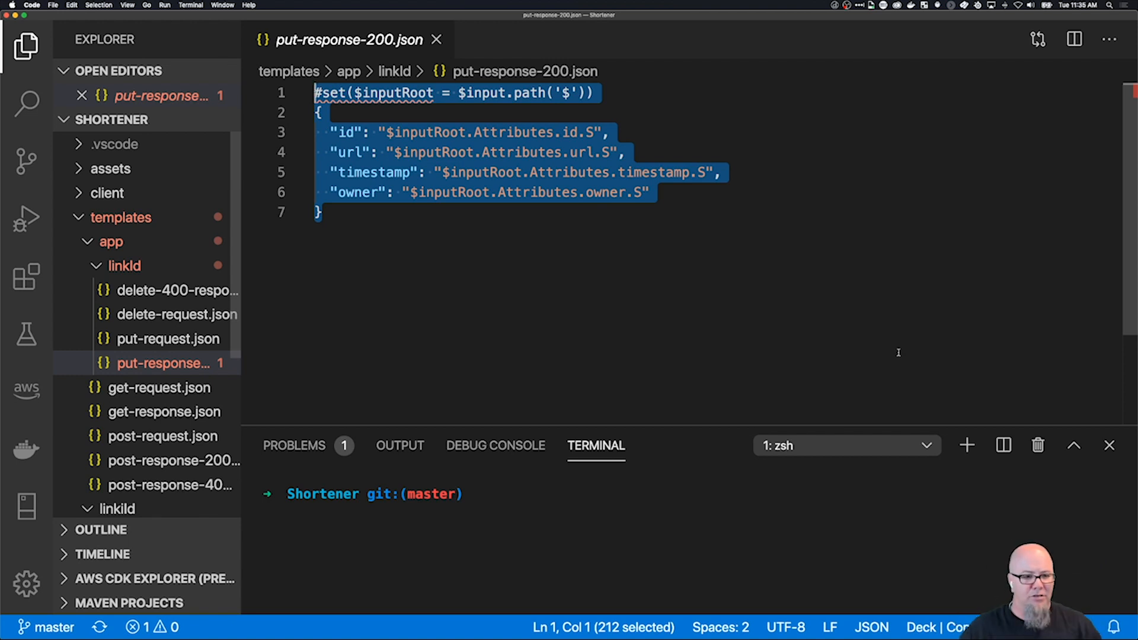
{"action": "left_click", "coordinate": [175, 297]}
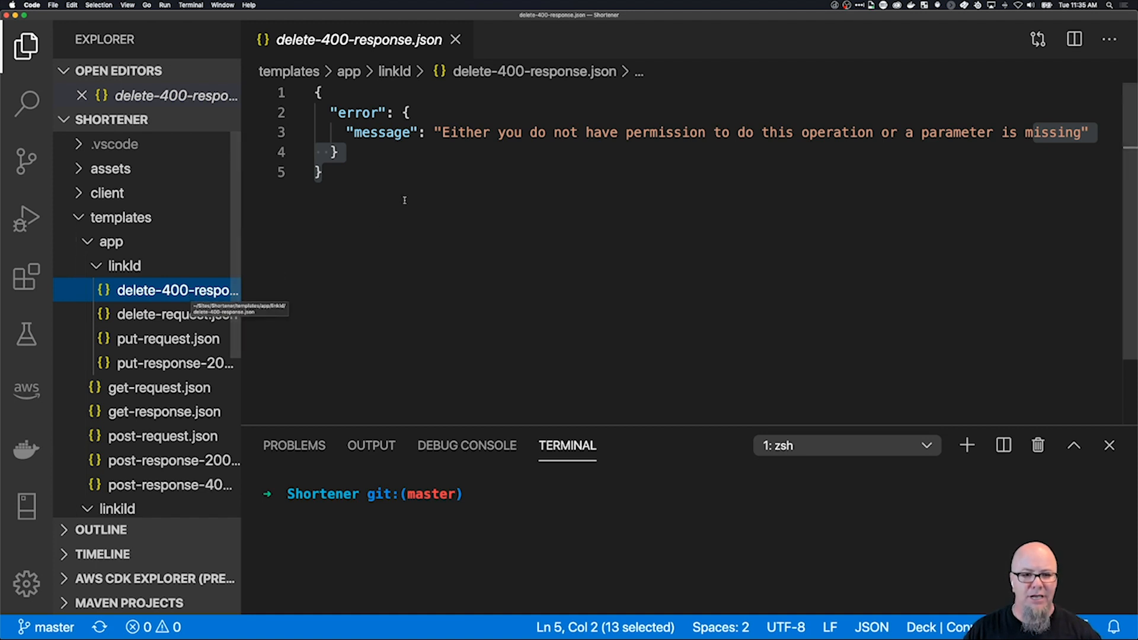
{"action": "left_click_drag", "start_coordinate": [441, 132], "coordinate": [1058, 132]}
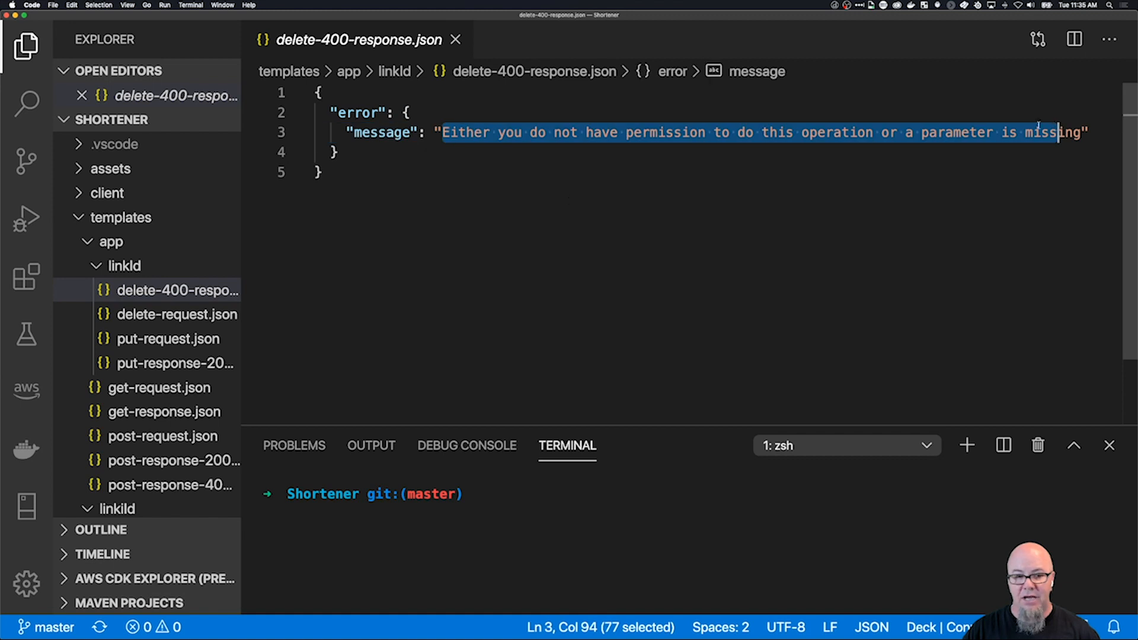
{"action": "left_click", "coordinate": [129, 490]}
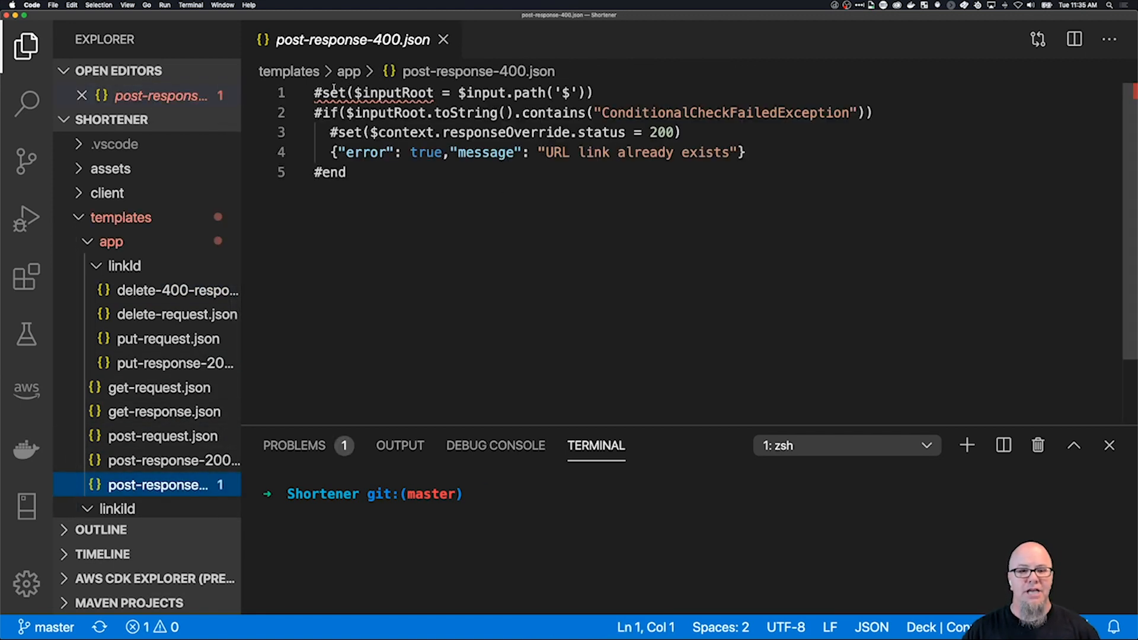
{"action": "left_click_drag", "start_coordinate": [315, 113], "coordinate": [908, 113]}
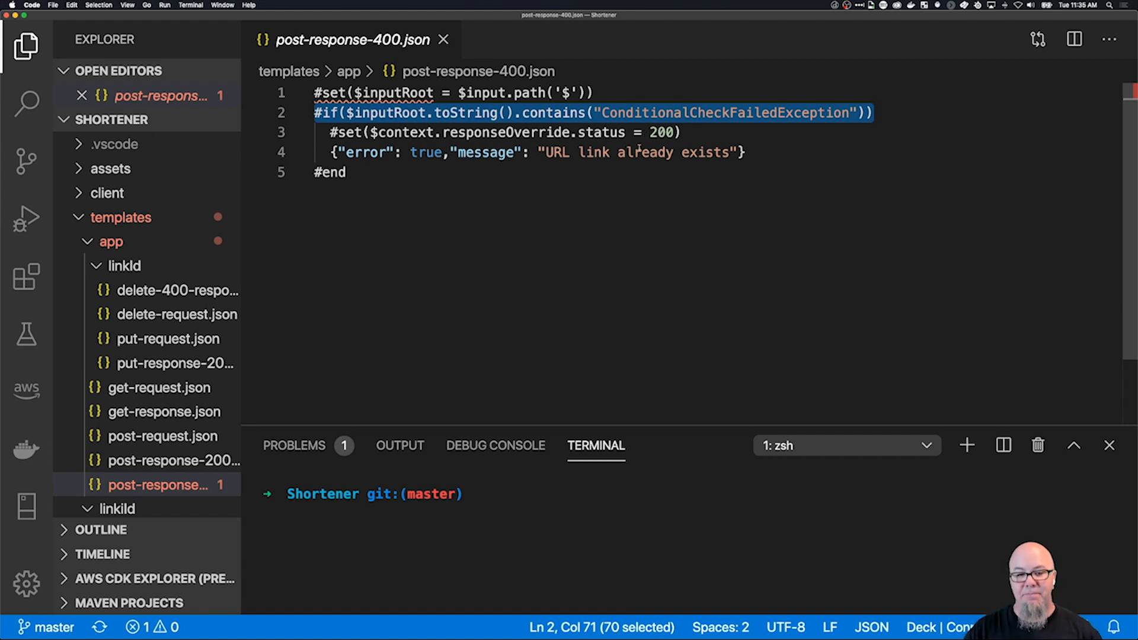
{"action": "left_click_drag", "start_coordinate": [566, 153], "coordinate": [699, 153]}
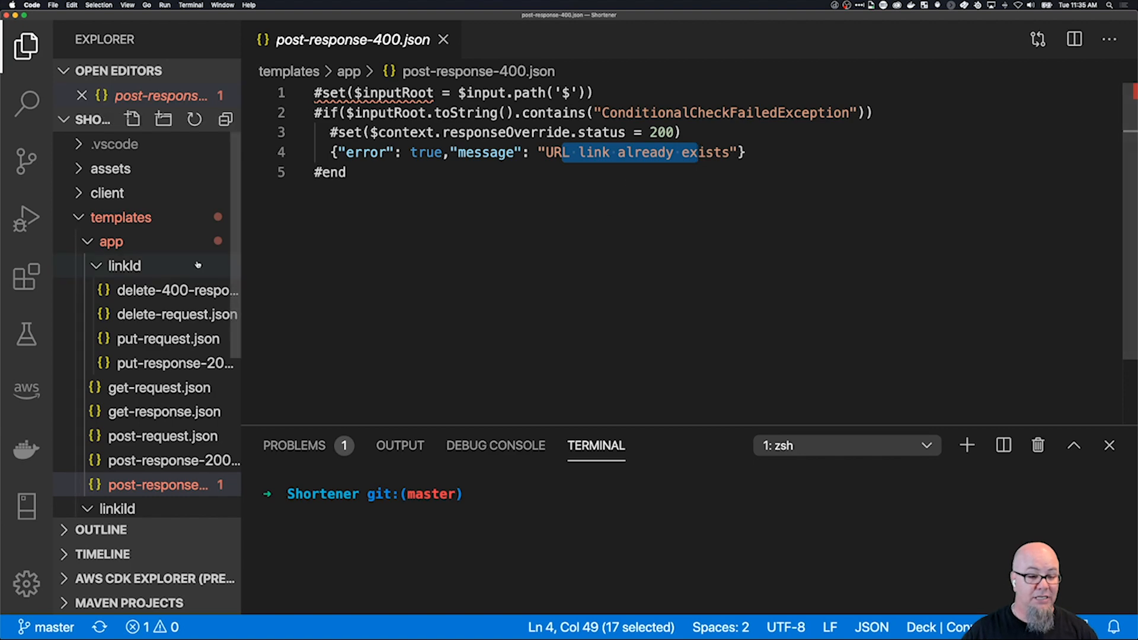
{"action": "scroll", "coordinate": [196, 314], "scroll_direction": "down", "scroll_amount": 5}
{"action": "scroll", "coordinate": [196, 309], "scroll_direction": "up", "scroll_amount": 4}
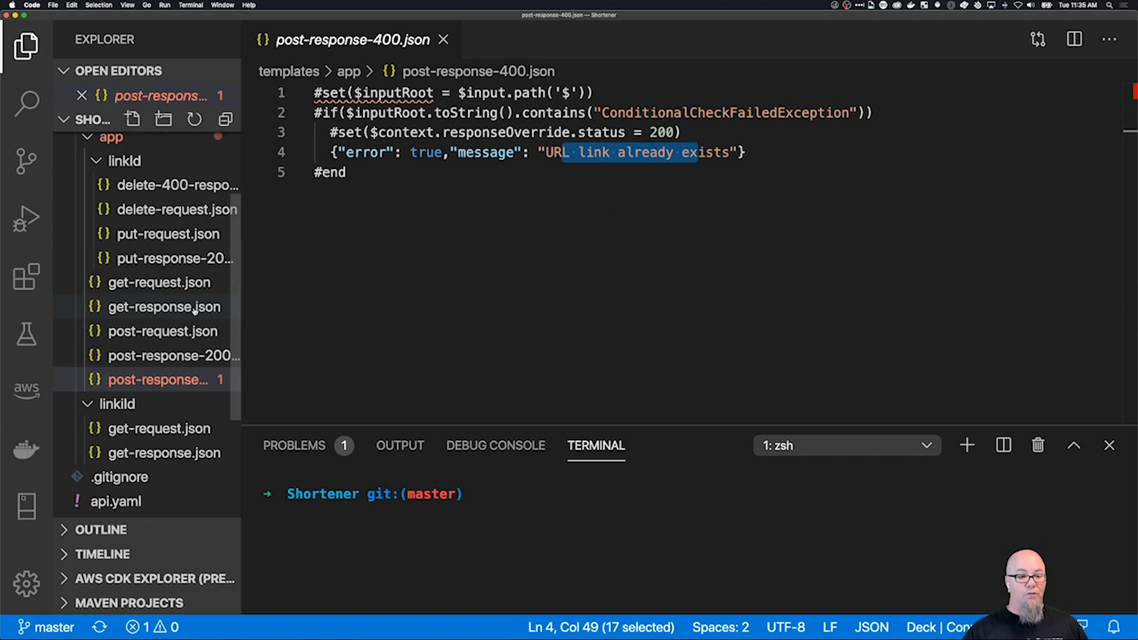
{"action": "scroll", "coordinate": [196, 308], "scroll_direction": "up", "scroll_amount": 2}
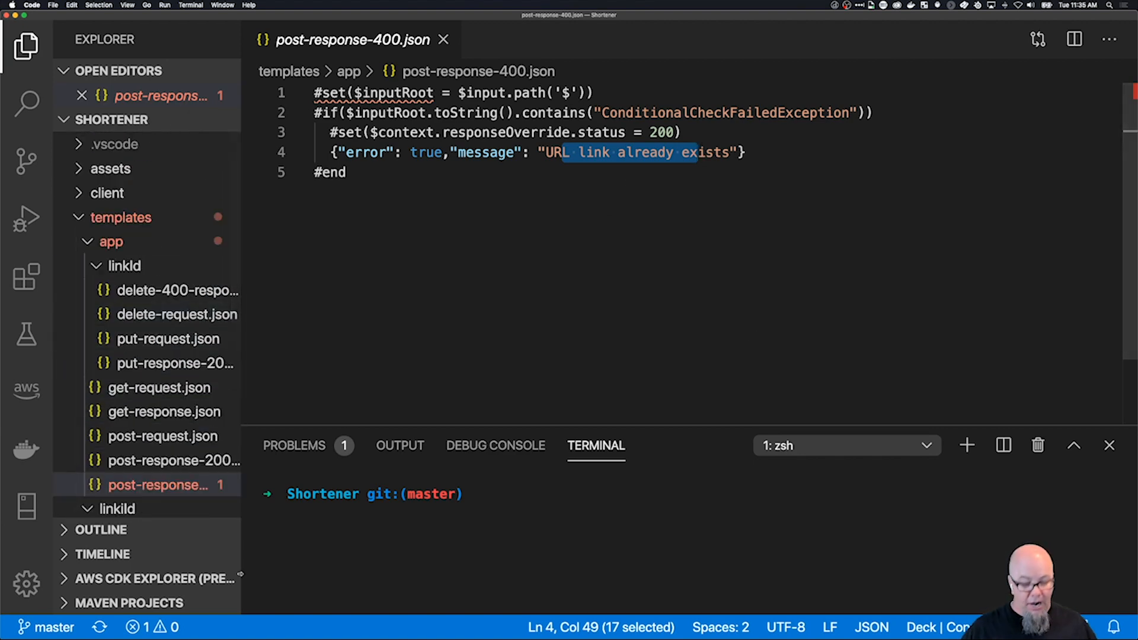
Switch to the API Gateway console in Chrome and open the Shortie API's resource tree with /app expanded.
{"action": "key", "text": "super+Tab"}
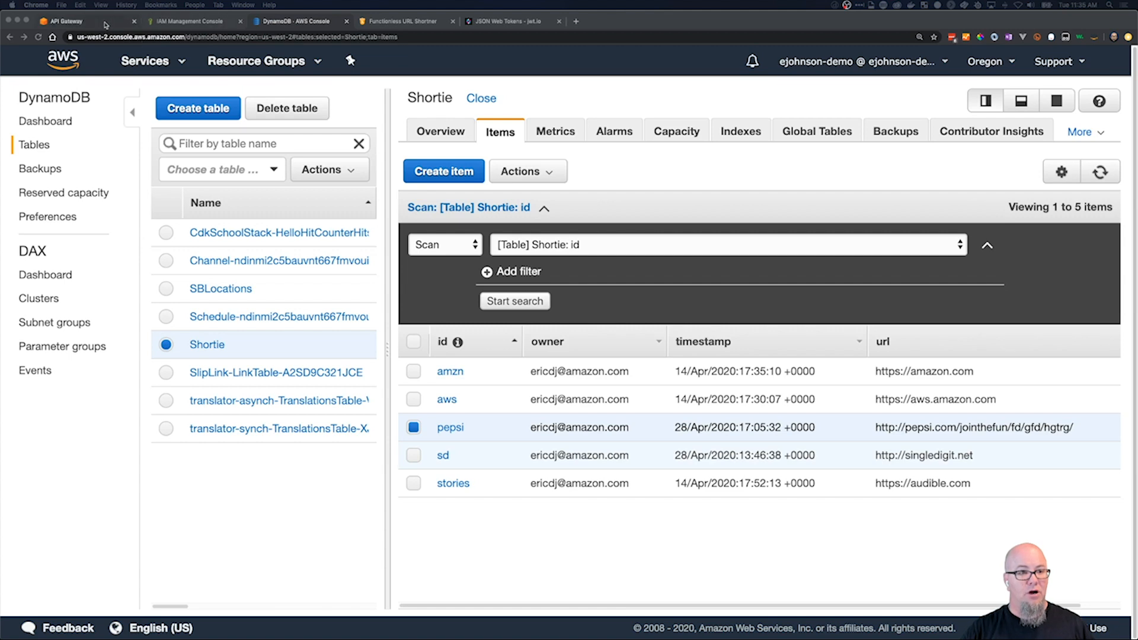
{"action": "left_click", "coordinate": [65, 21]}
{"action": "left_click", "coordinate": [62, 293]}
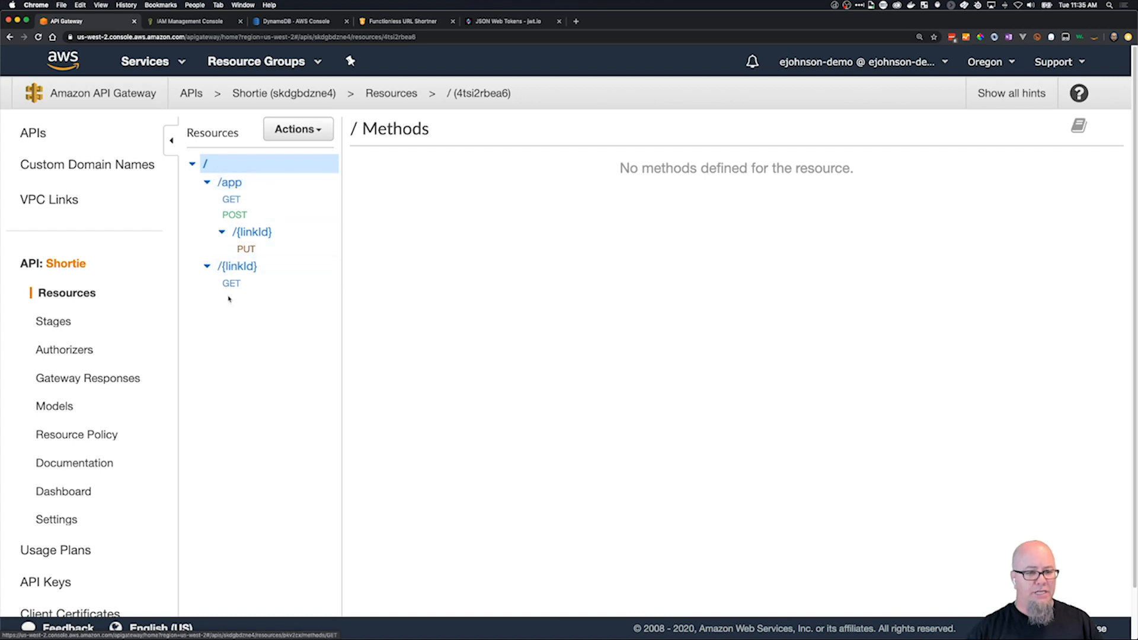
{"action": "left_click", "coordinate": [207, 183]}
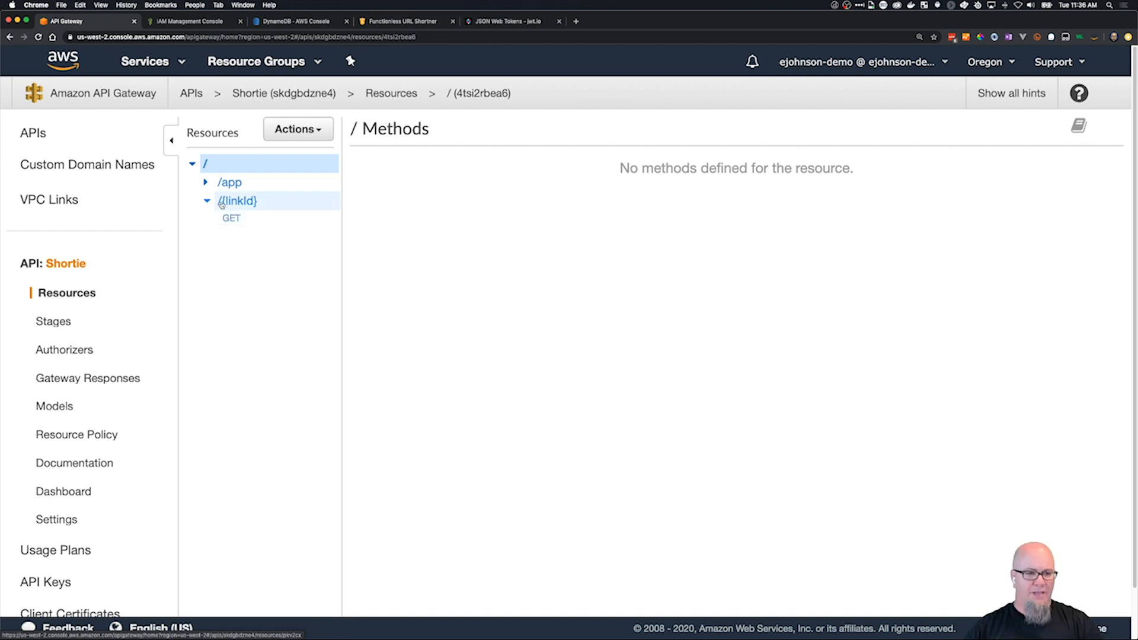
{"action": "left_click", "coordinate": [206, 183]}
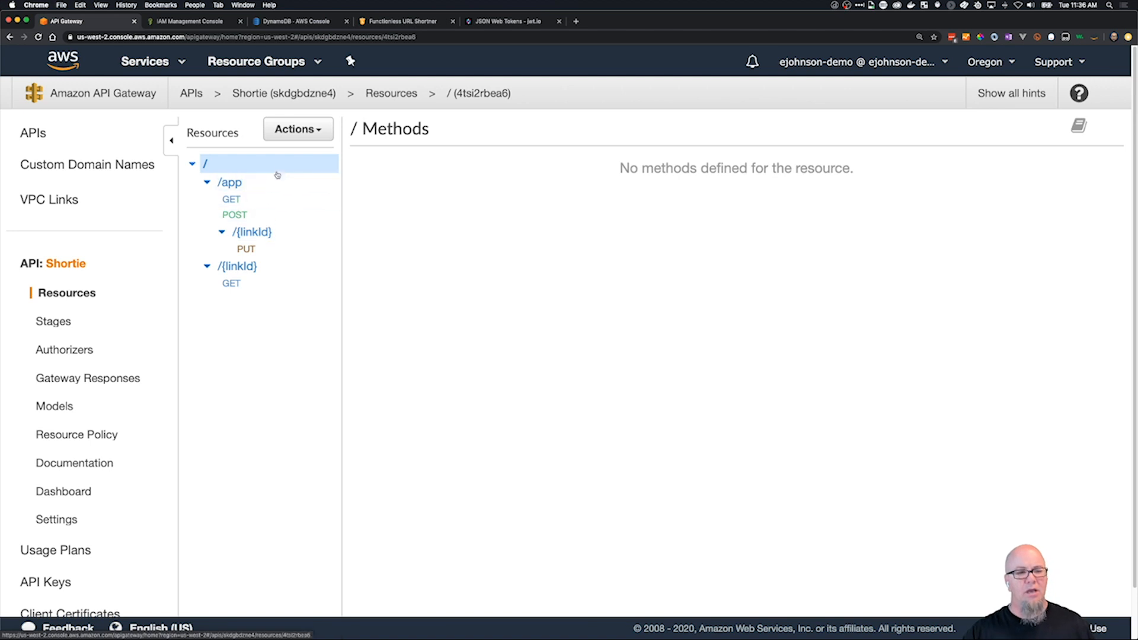
Create a DELETE method on the /app/{linkId} resource.
{"action": "left_click", "coordinate": [255, 233]}
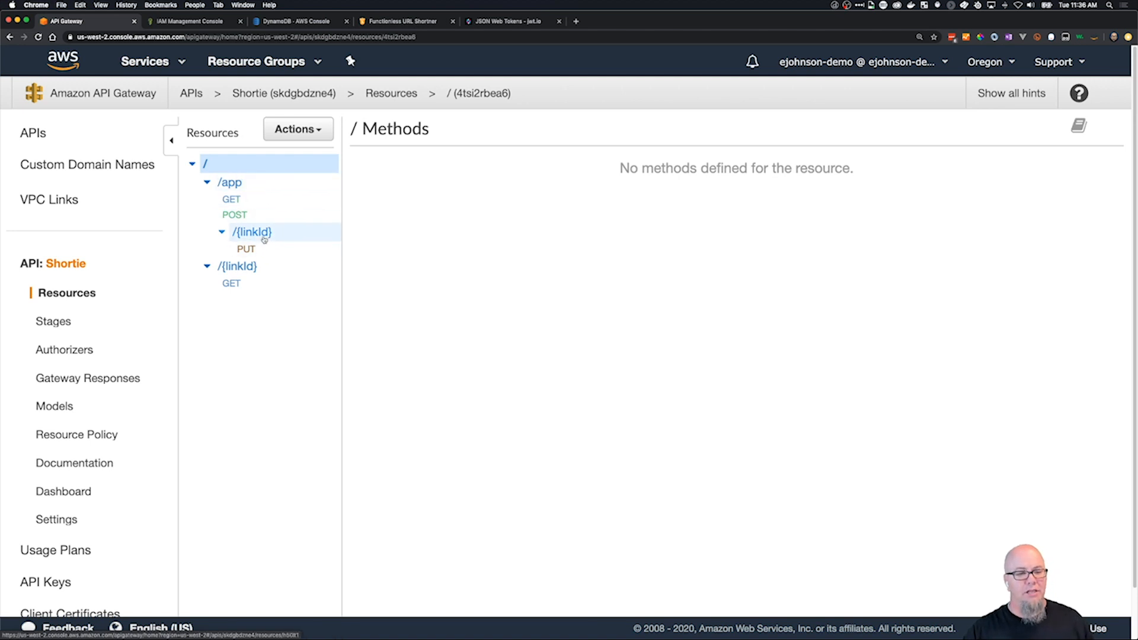
{"action": "left_click", "coordinate": [319, 130]}
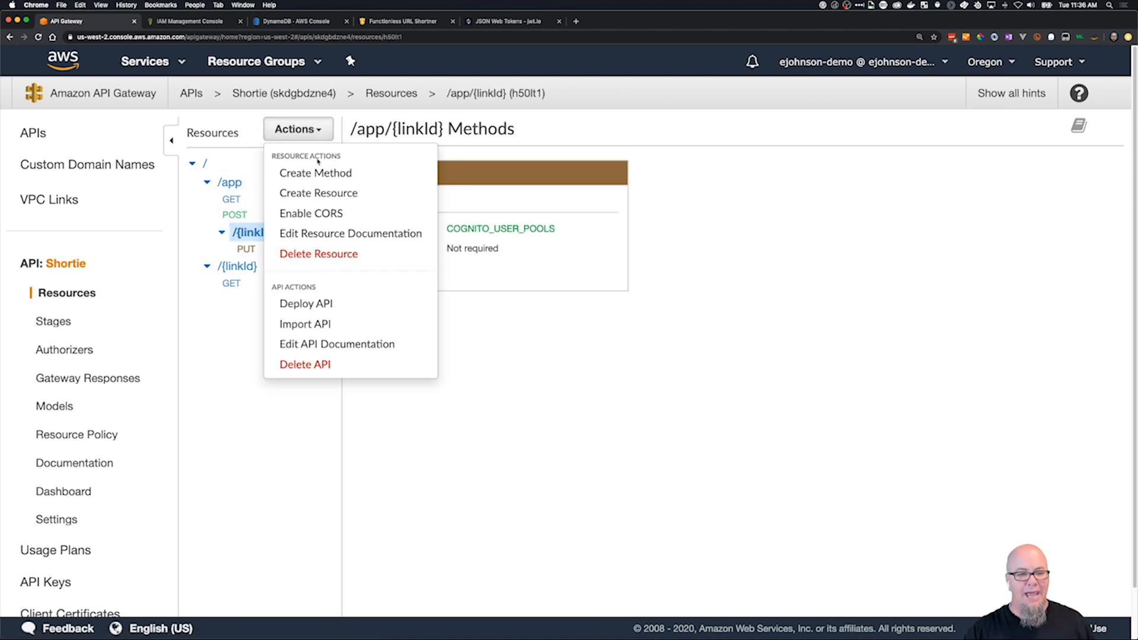
{"action": "left_click", "coordinate": [341, 178]}
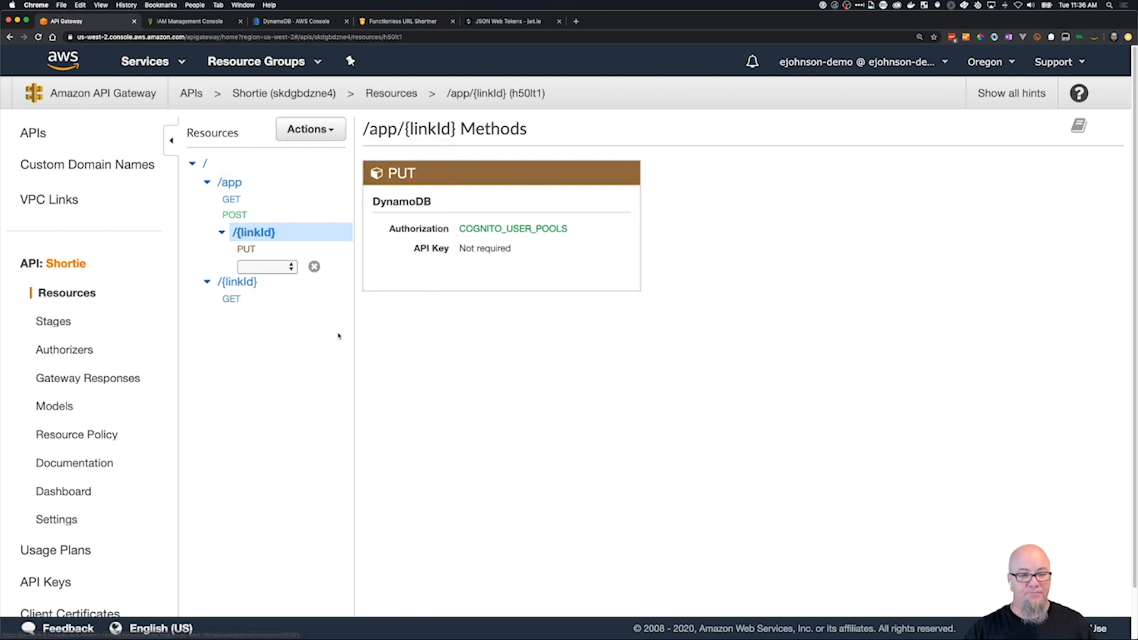
{"action": "left_click", "coordinate": [288, 270]}
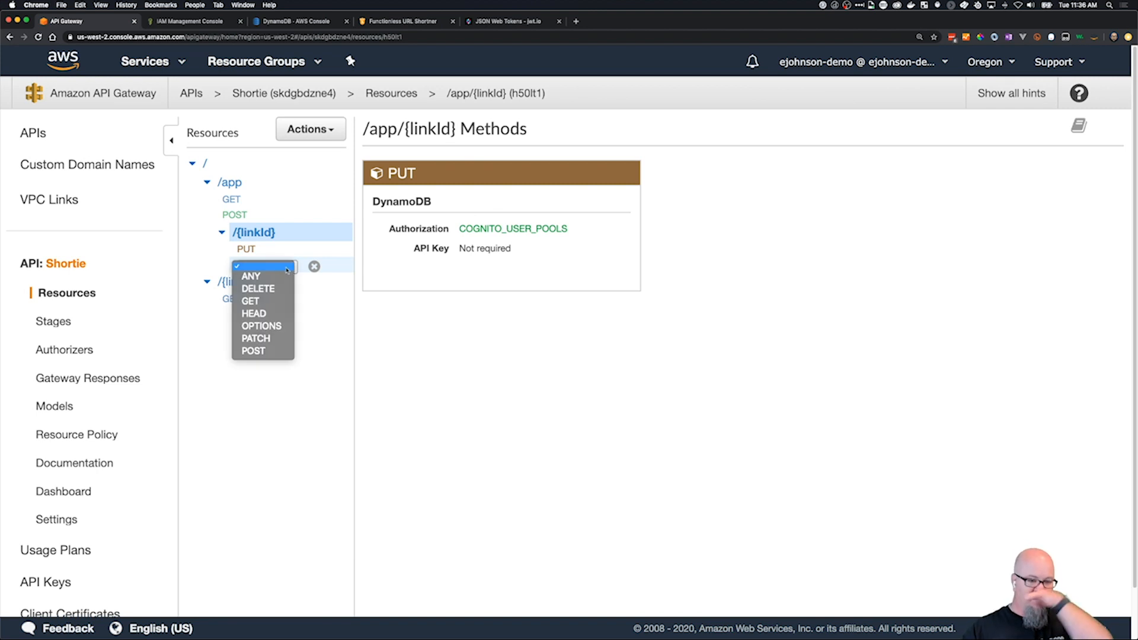
{"action": "left_click", "coordinate": [274, 288]}
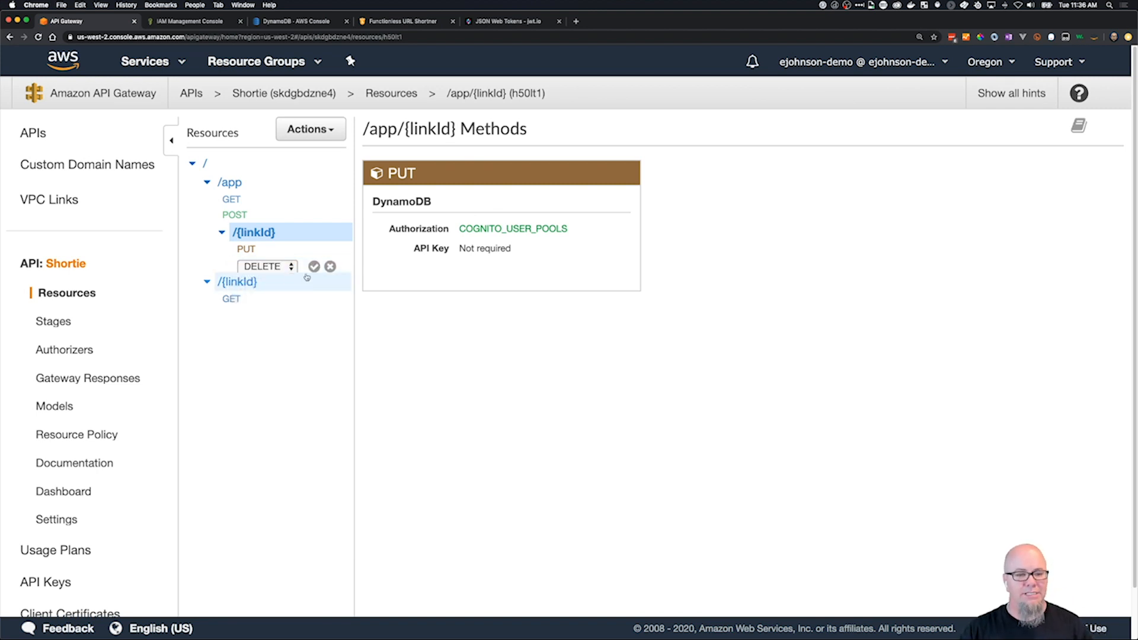
{"action": "left_click", "coordinate": [314, 268]}
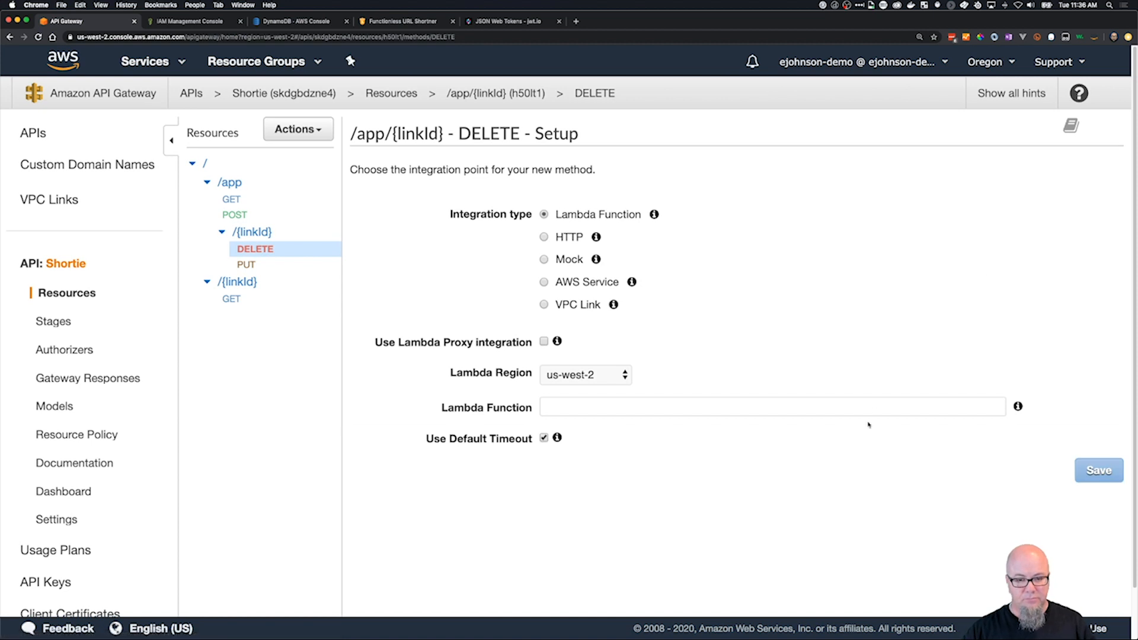
Set the DELETE method's integration to AWS Service with region us-west-2, service DynamoDB and HTTP method POST.
{"action": "left_click", "coordinate": [590, 281]}
{"action": "left_click", "coordinate": [644, 344]}
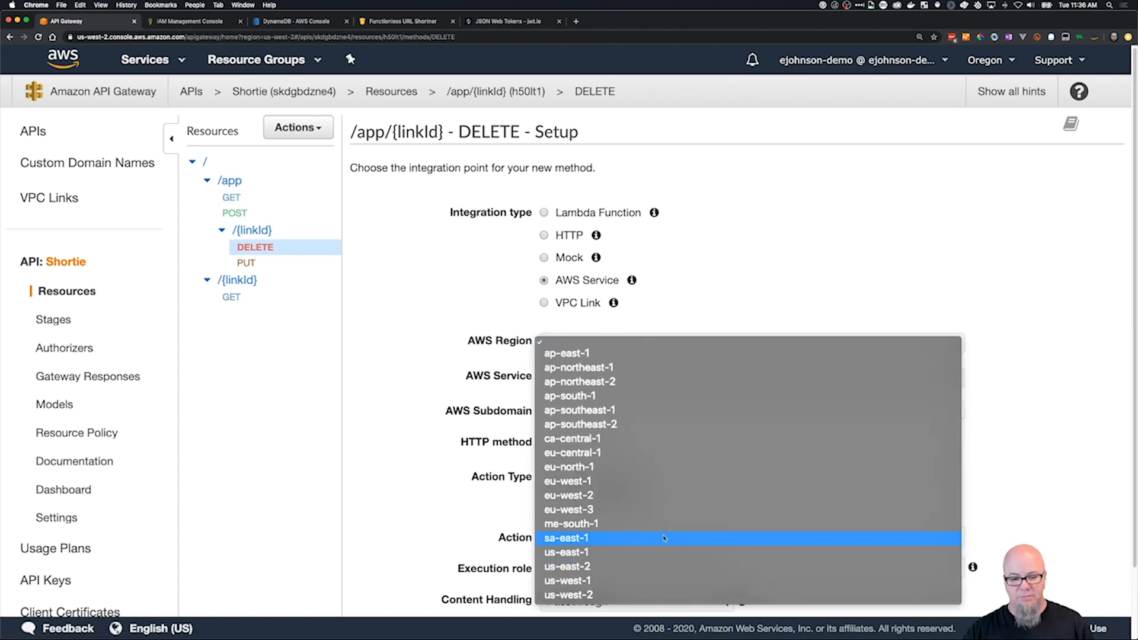
{"action": "left_click", "coordinate": [652, 595]}
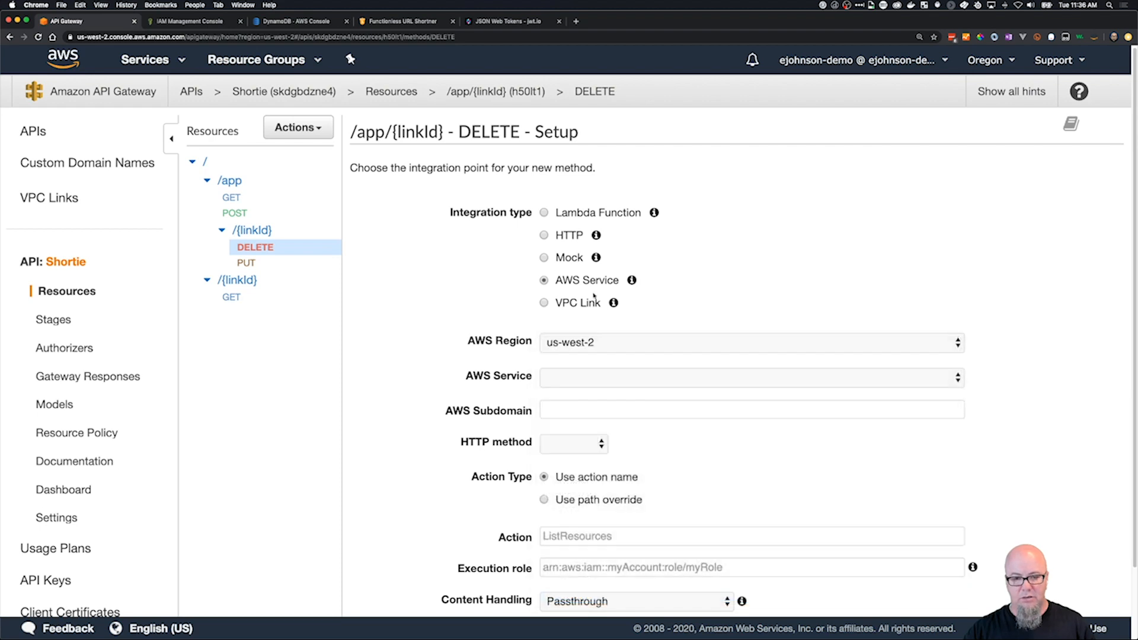
{"action": "left_click", "coordinate": [618, 381]}
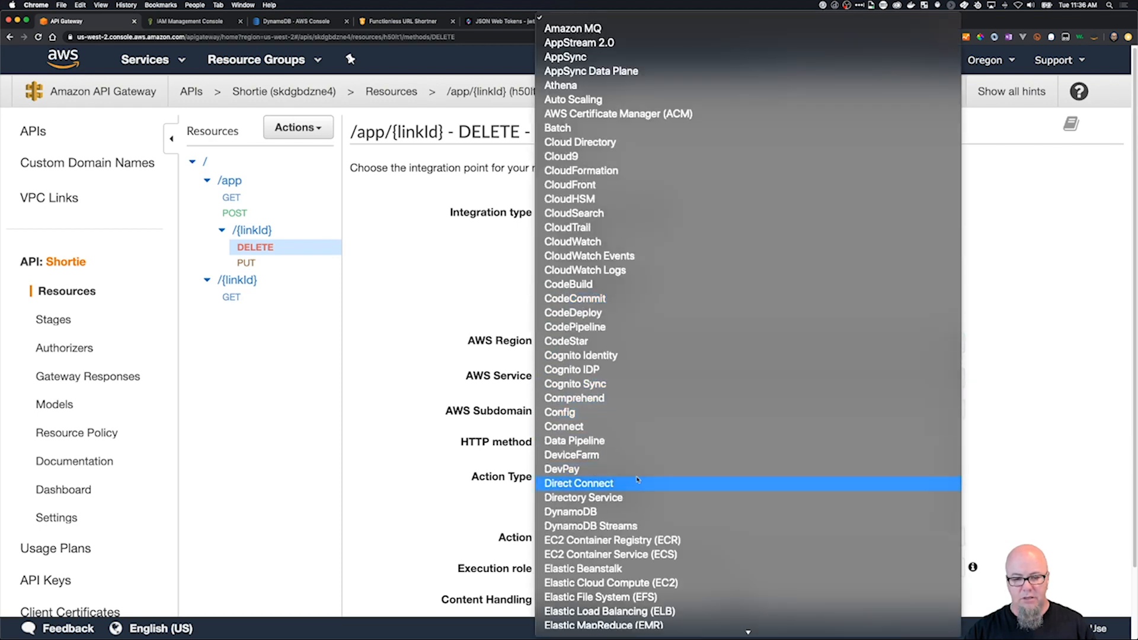
{"action": "left_click", "coordinate": [652, 511]}
{"action": "left_click", "coordinate": [606, 443]}
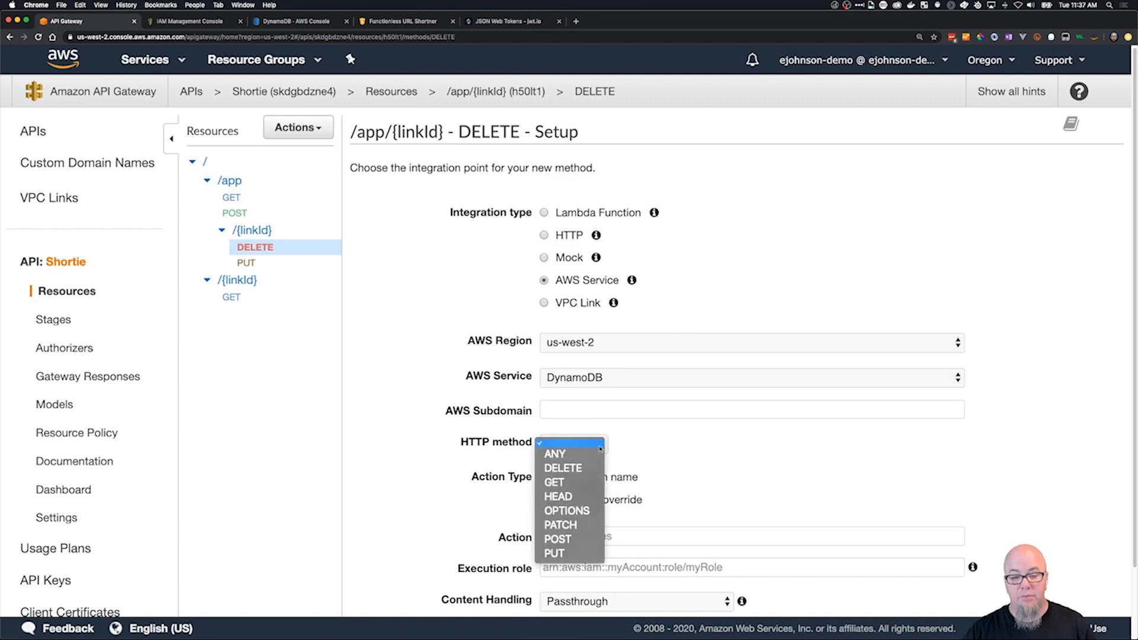
{"action": "left_click", "coordinate": [604, 536]}
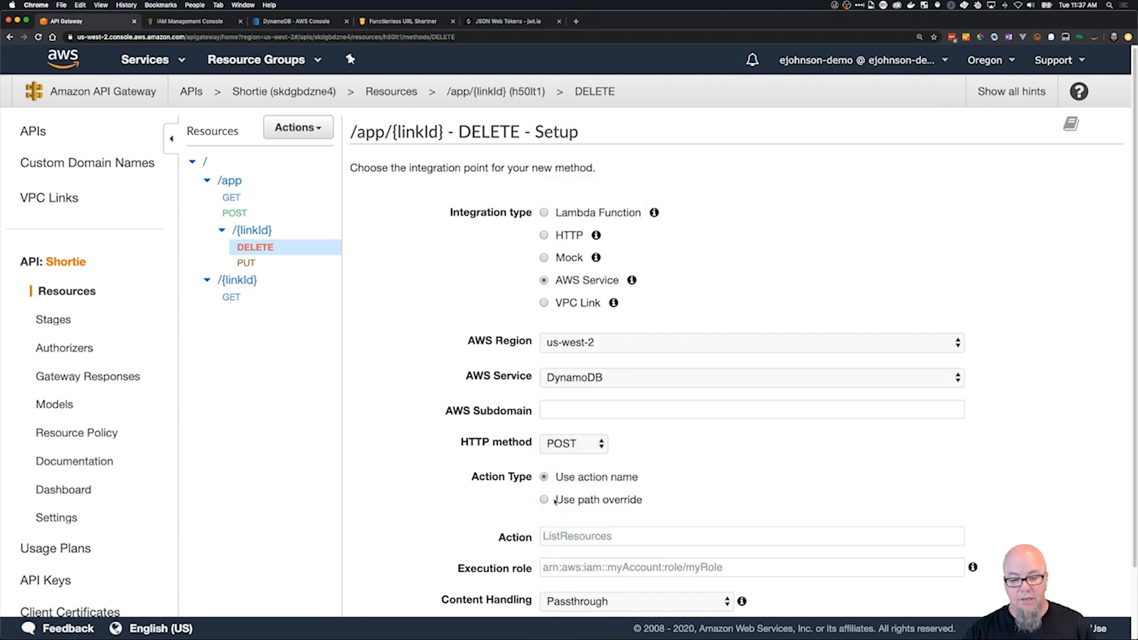
Enter DeleteItem as the action name for the DELETE method's DynamoDB integration.
{"action": "left_click", "coordinate": [569, 535]}
{"action": "type", "text": "Delet"}
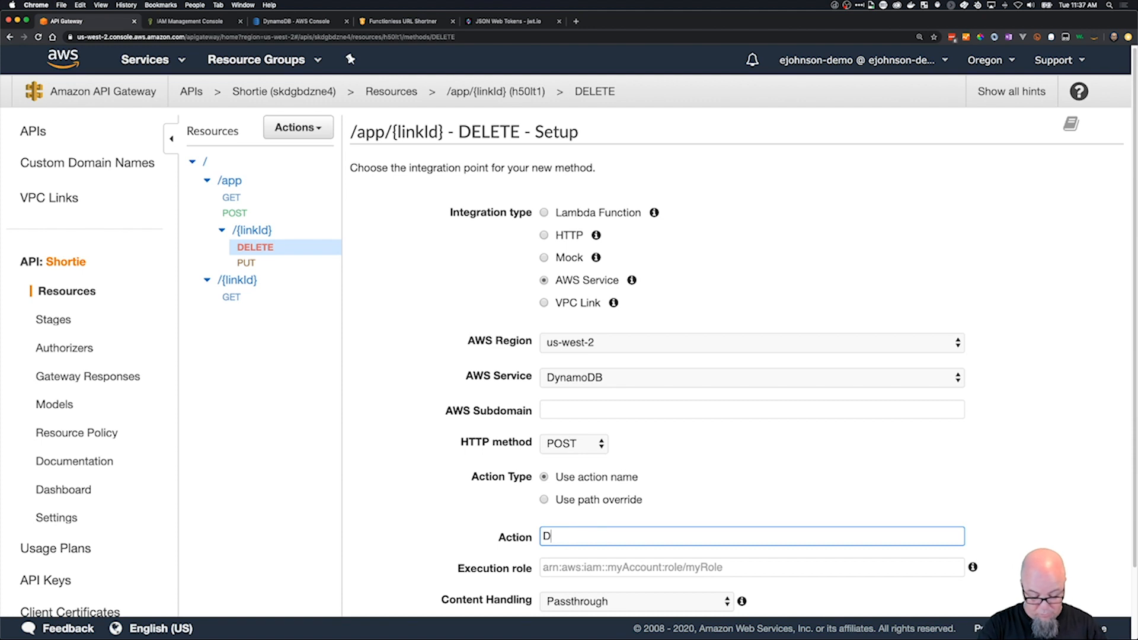
{"action": "key", "text": "BackSpace"}
{"action": "type", "text": "tew"}
{"action": "key", "text": "BackSpace"}
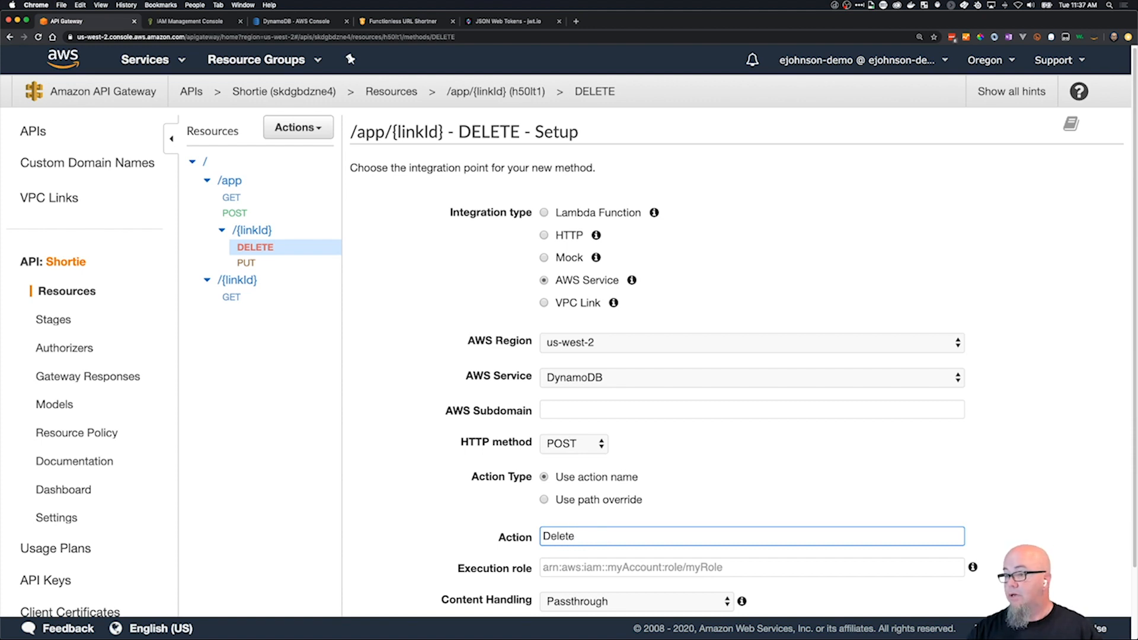
{"action": "key", "text": "super+Tab"}
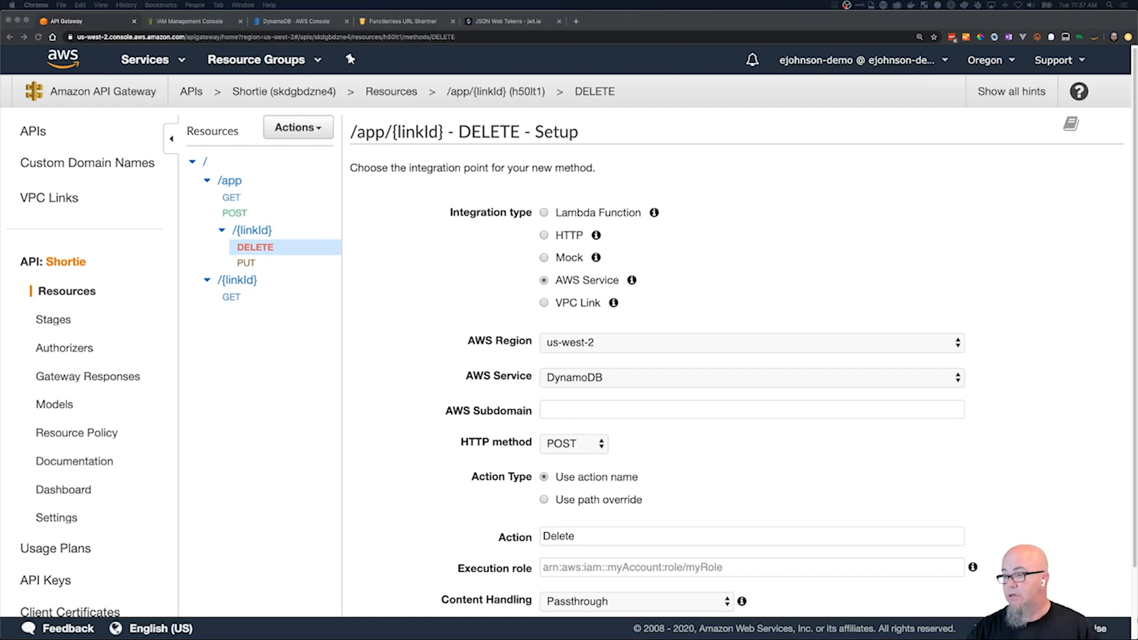
{"action": "left_click", "coordinate": [619, 541]}
{"action": "type", "text": "Item"}
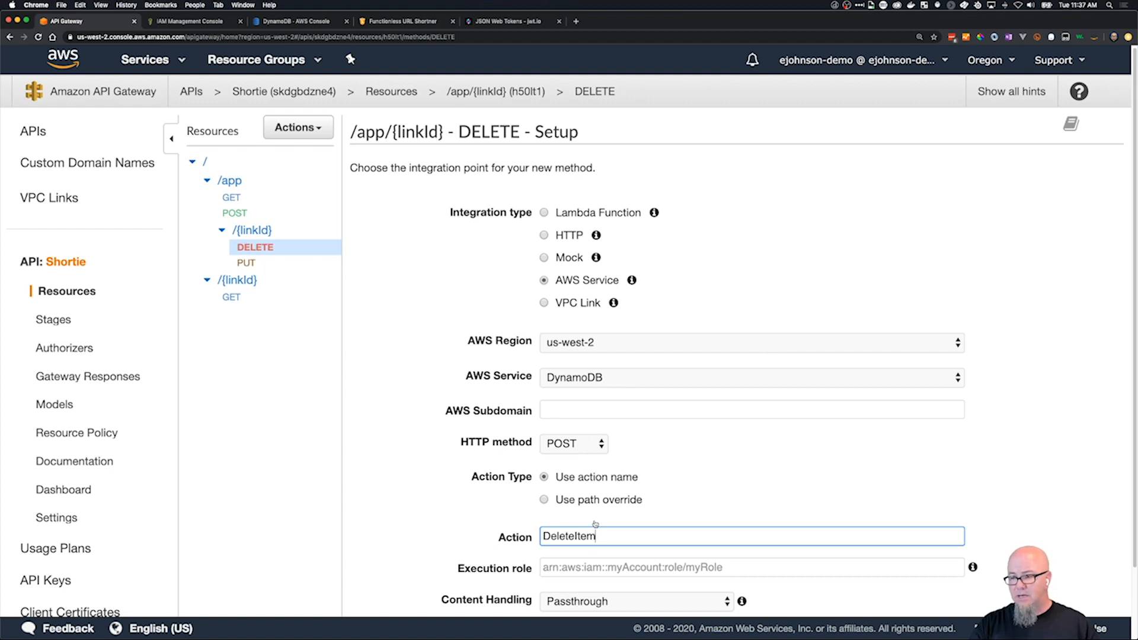
Copy the ShortieCRUD role ARN from the TextMate notes into the DELETE method's execution role and save the setup.
{"action": "key", "text": "super+Tab"}
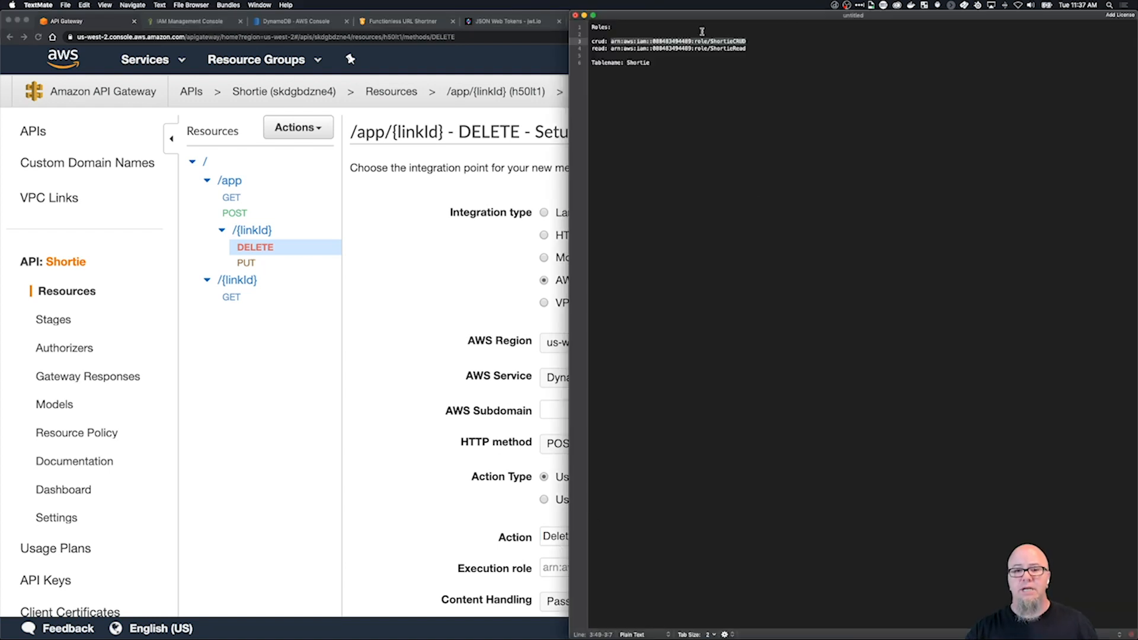
{"action": "right_click", "coordinate": [740, 40]}
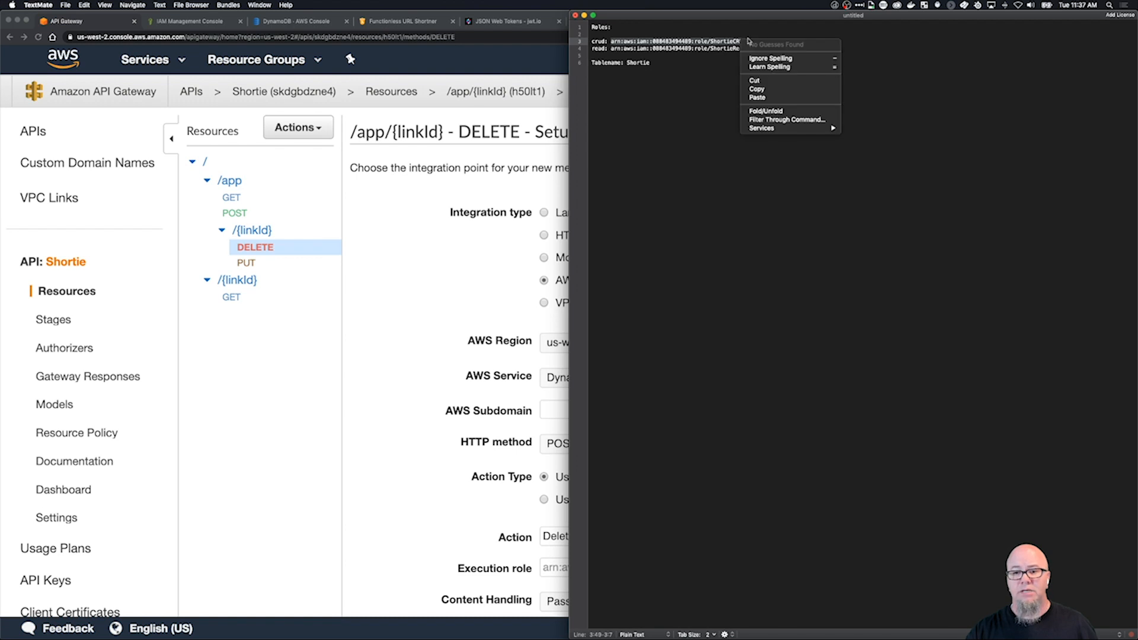
{"action": "left_click", "coordinate": [779, 90]}
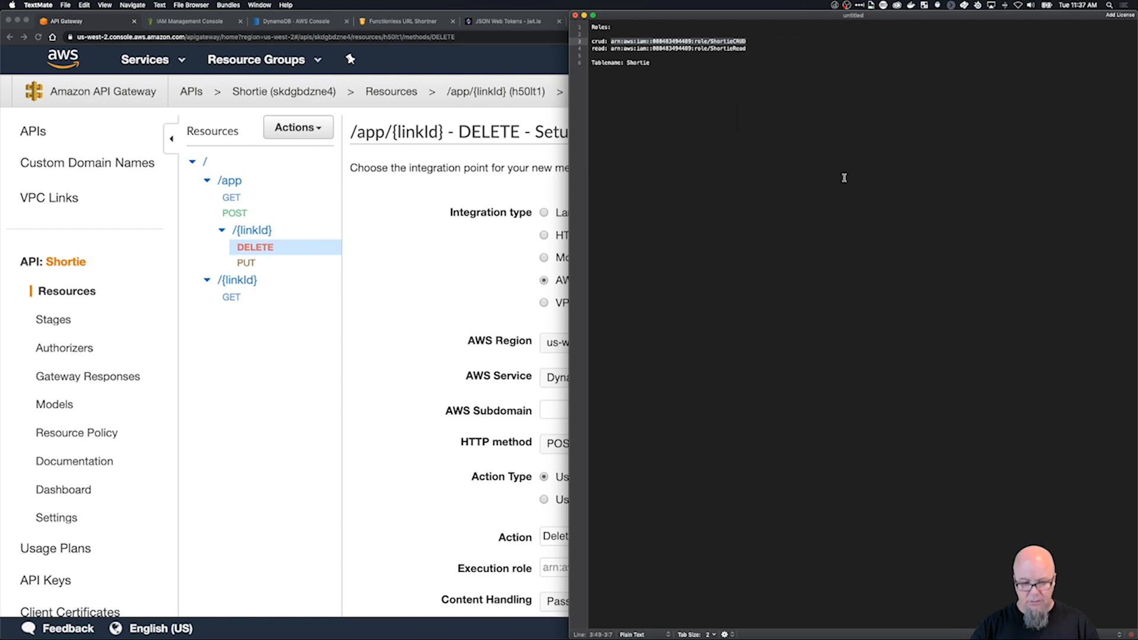
{"action": "left_click", "coordinate": [484, 421]}
{"action": "left_click", "coordinate": [583, 569]}
{"action": "key", "text": "super+v"}
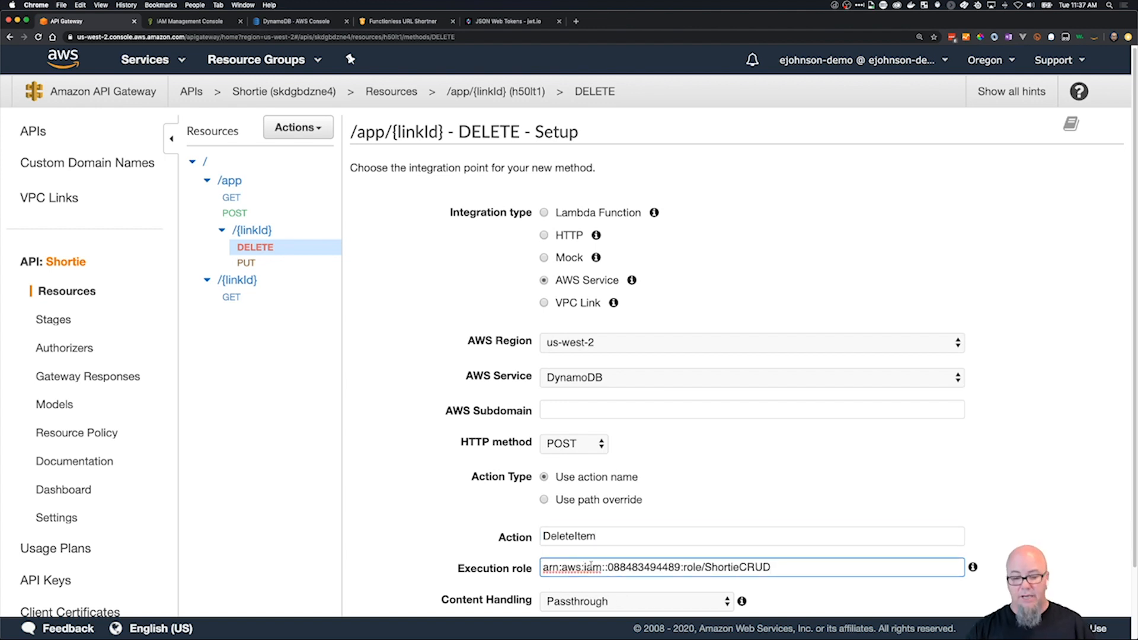
{"action": "scroll", "coordinate": [805, 591], "scroll_direction": "down", "scroll_amount": 3}
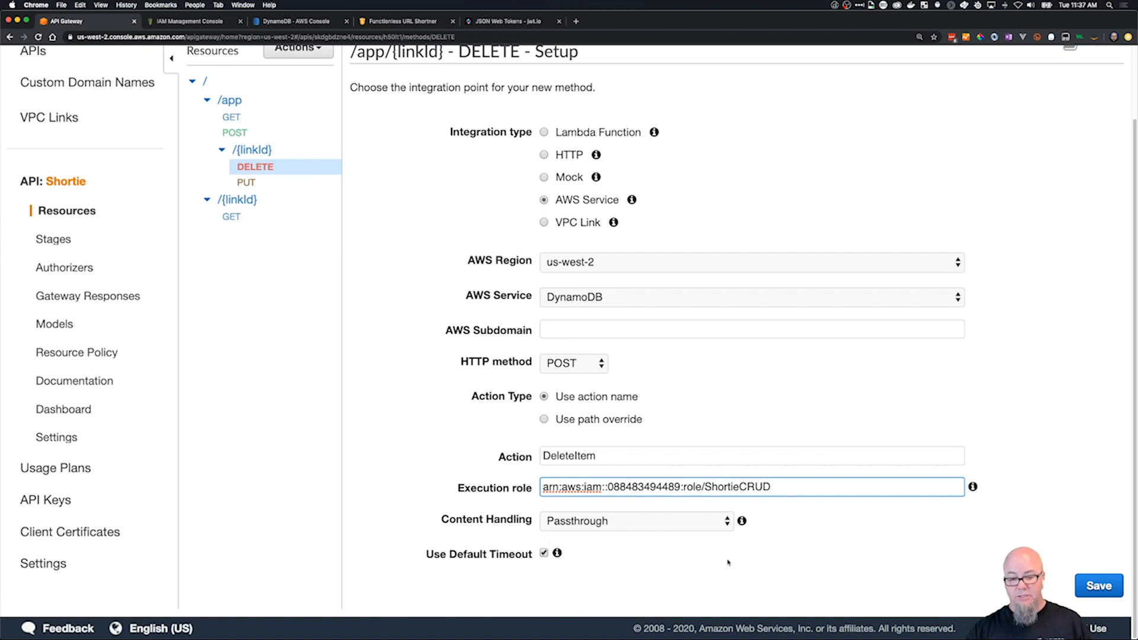
{"action": "left_click", "coordinate": [1087, 588]}
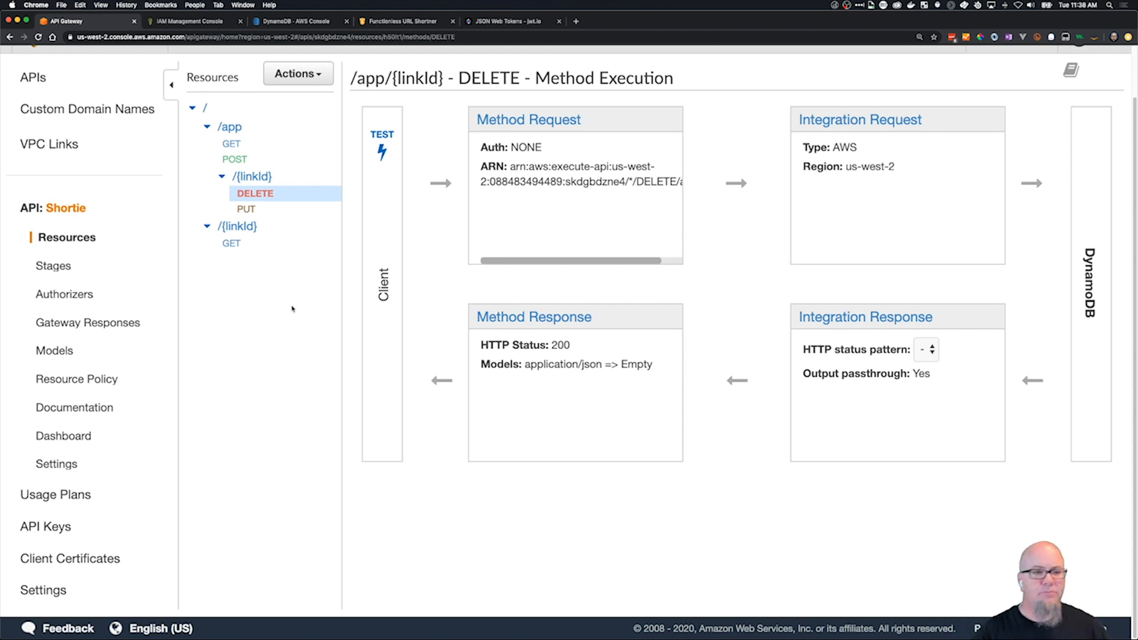
In the DELETE method's integration request, set request body passthrough to When there are no templates defined (recommended).
{"action": "left_click", "coordinate": [860, 119]}
{"action": "scroll", "coordinate": [534, 498], "scroll_direction": "down", "scroll_amount": 3}
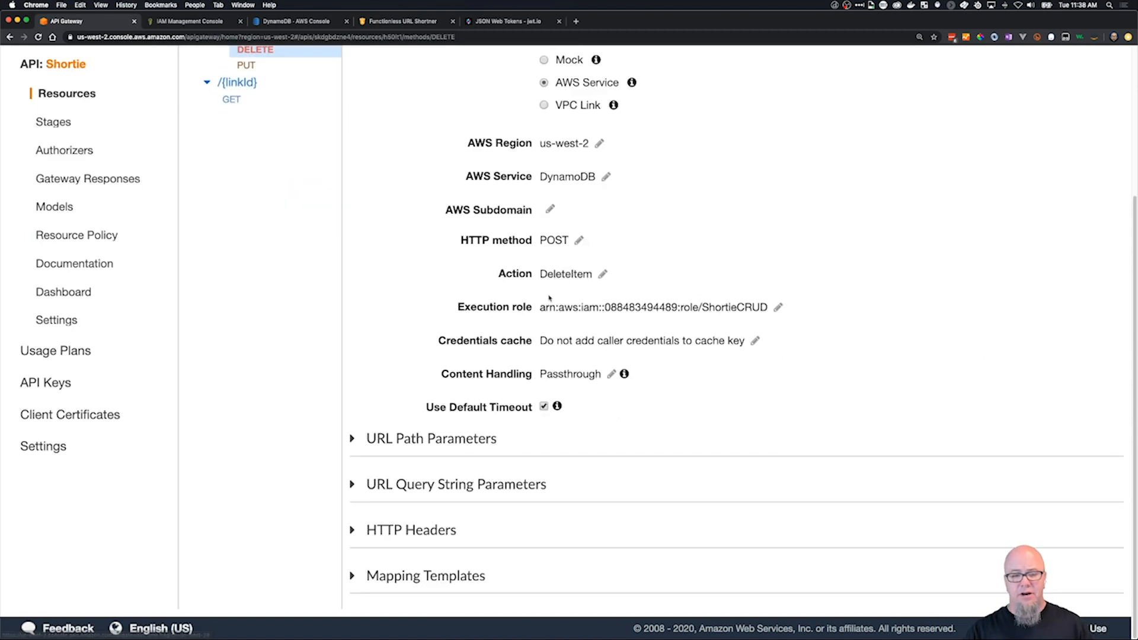
{"action": "left_click", "coordinate": [352, 575]}
{"action": "scroll", "coordinate": [355, 578], "scroll_direction": "down", "scroll_amount": 4}
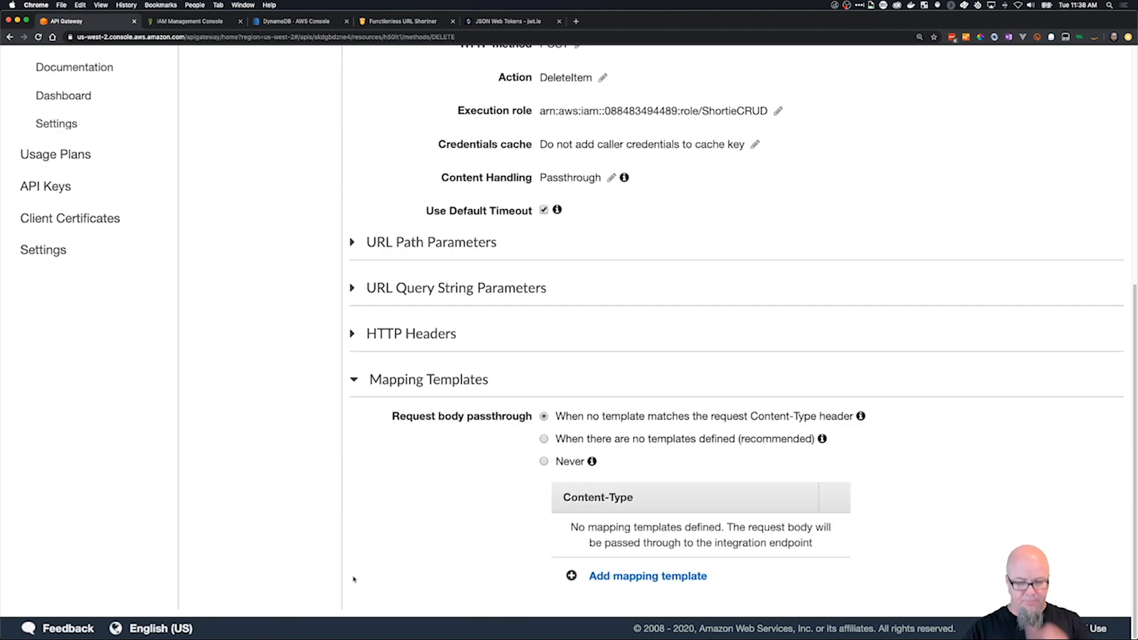
{"action": "left_click", "coordinate": [544, 439]}
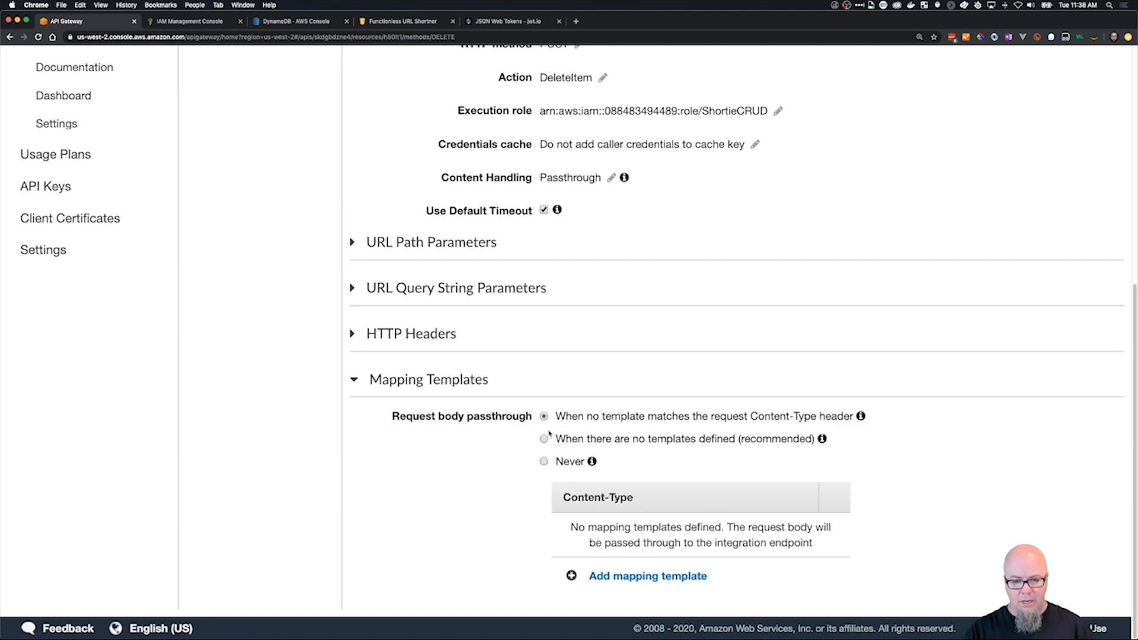
Add an application/json mapping template to the DELETE method's integration request.
{"action": "left_click", "coordinate": [645, 574]}
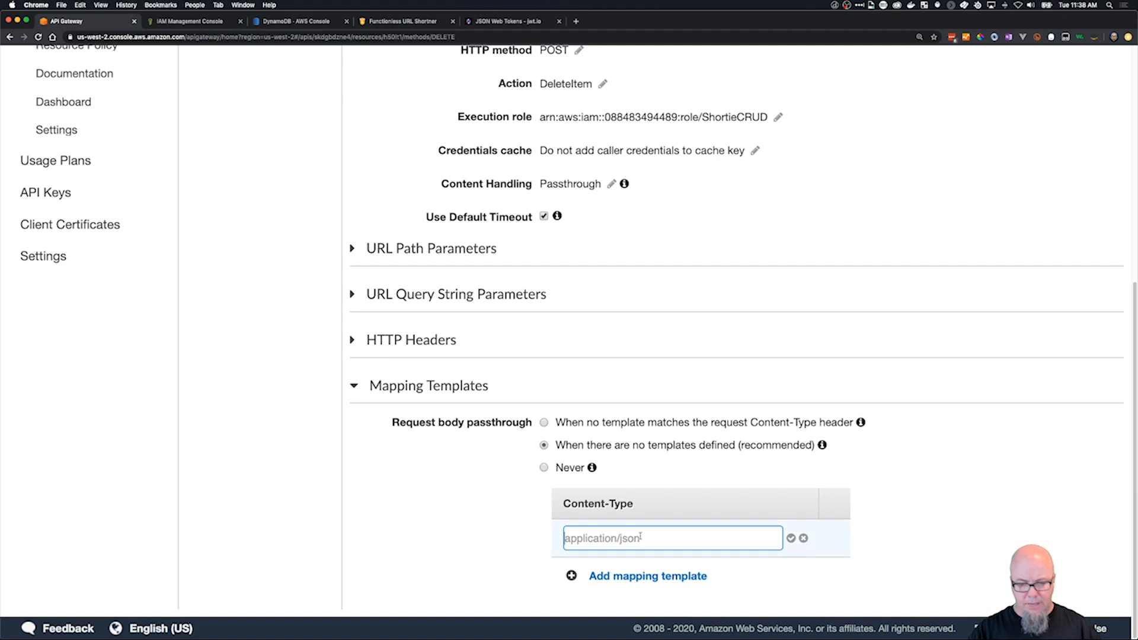
{"action": "type", "text": "applicatio"}
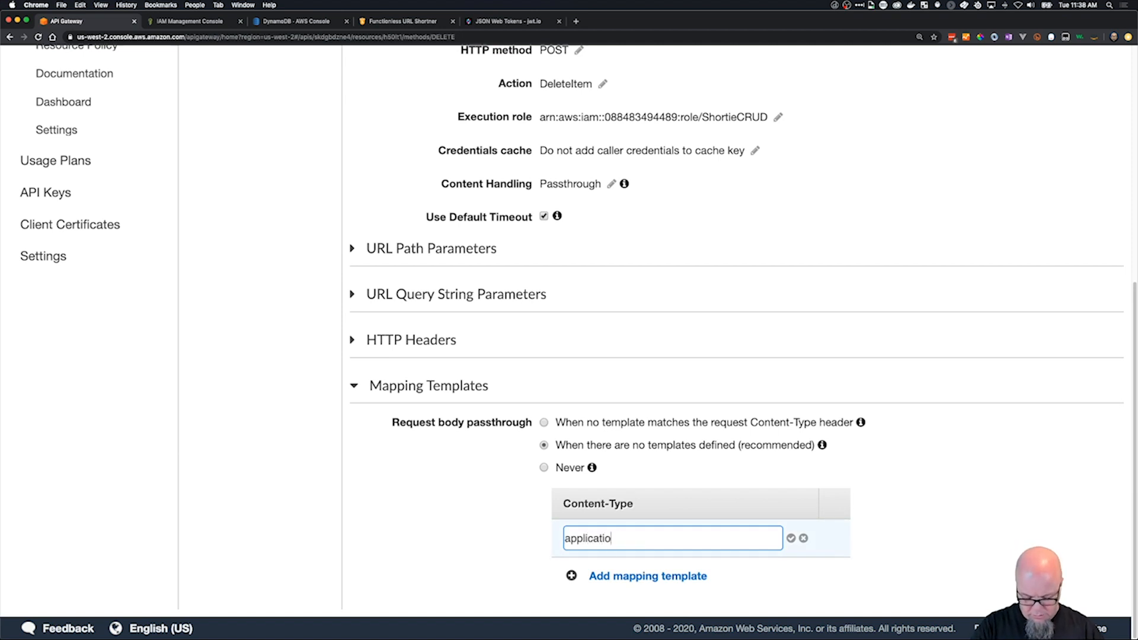
{"action": "type", "text": "n/json"}
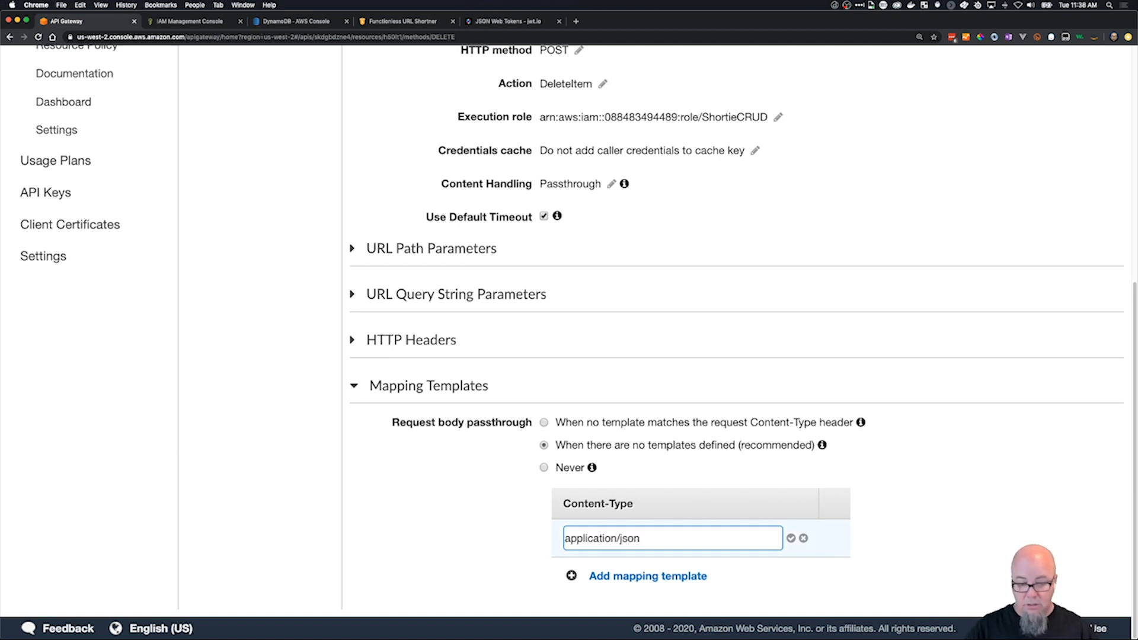
{"action": "left_click", "coordinate": [790, 541]}
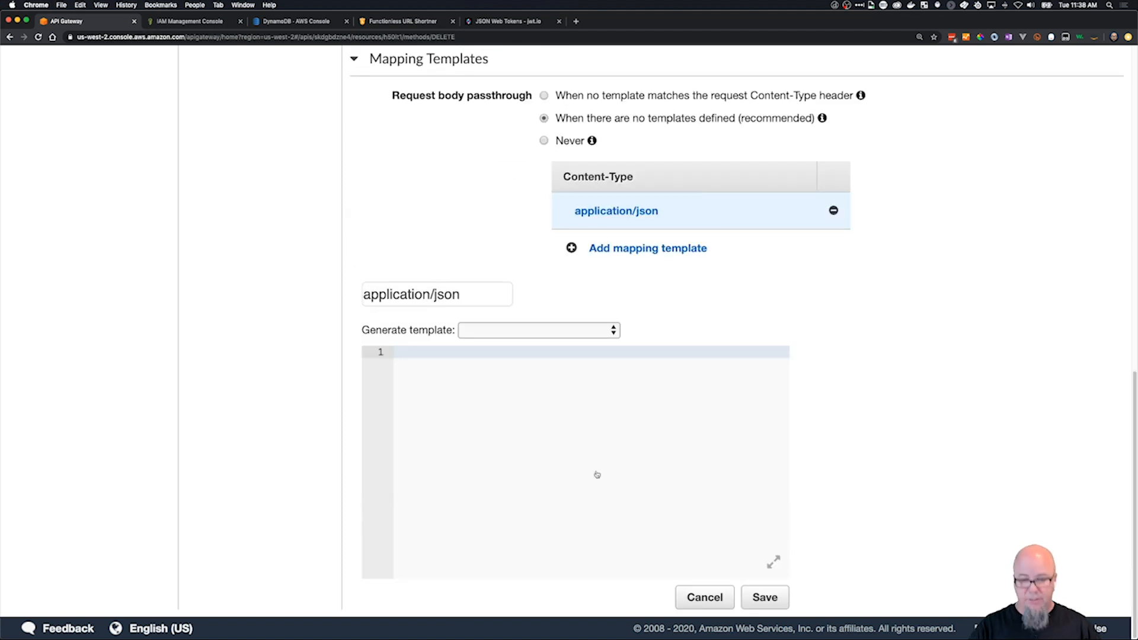
Copy the whole delete-request.json template from VS Code into the DELETE integration request's application/json mapping template in Chrome.
{"action": "key", "text": "super+Tab"}
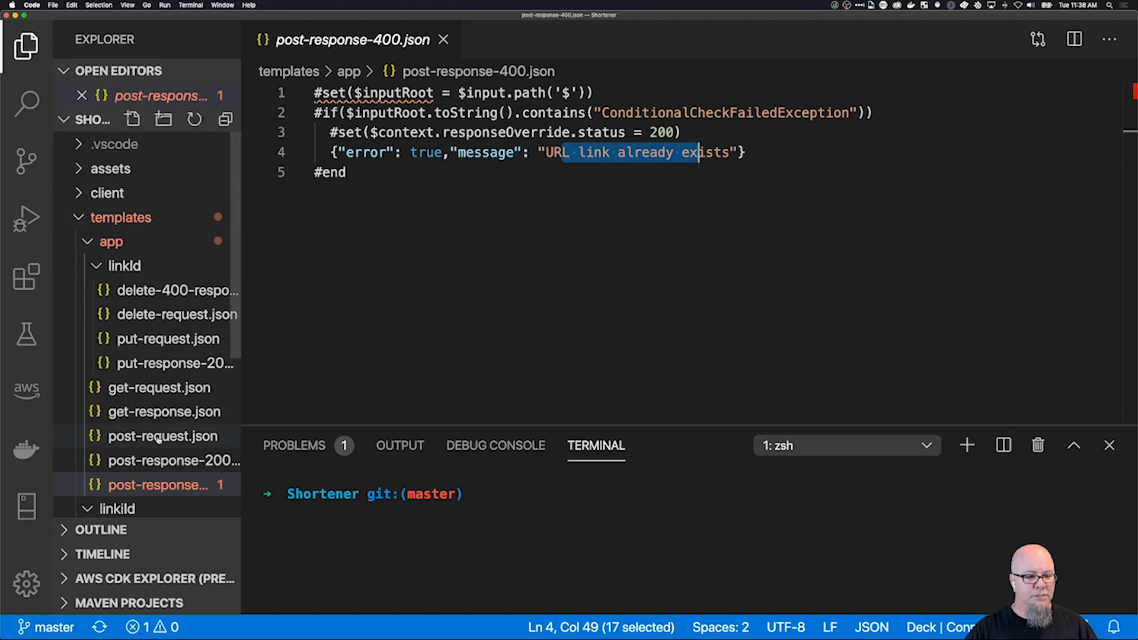
{"action": "left_click", "coordinate": [137, 313]}
{"action": "key", "text": "super+a"}
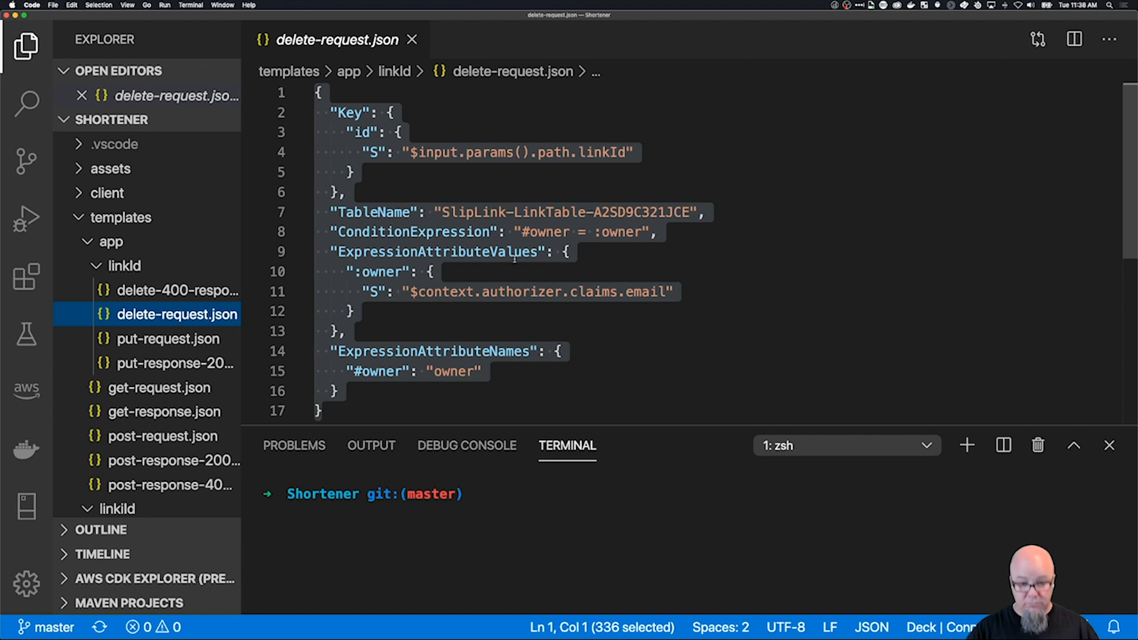
{"action": "left_click", "coordinate": [551, 326]}
{"action": "key", "text": "super+a"}
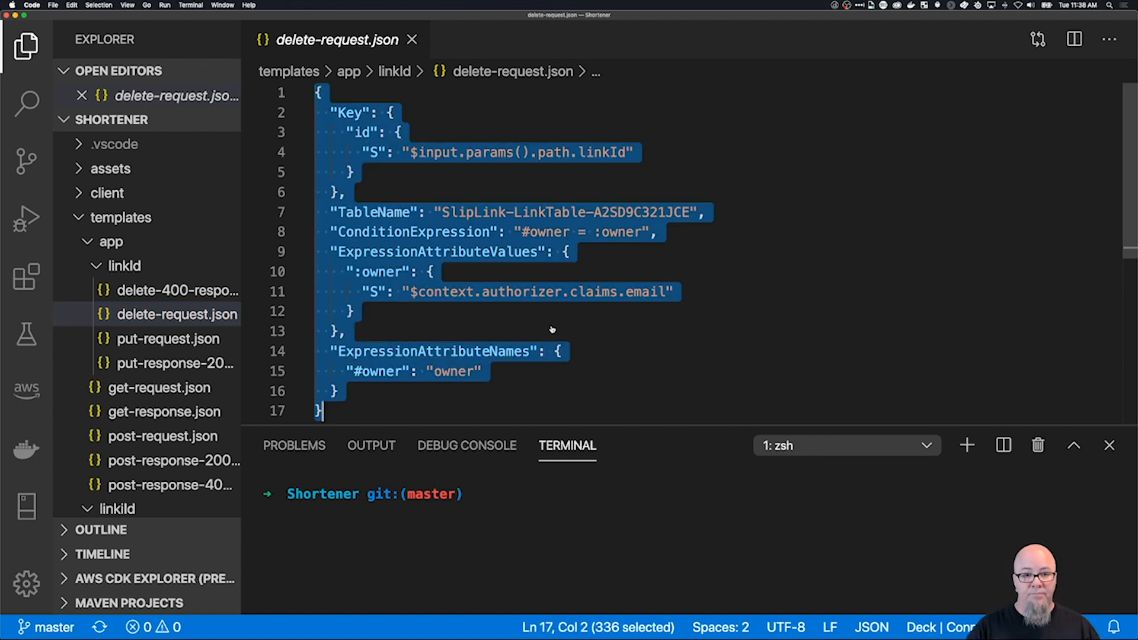
{"action": "key", "text": "super+Tab"}
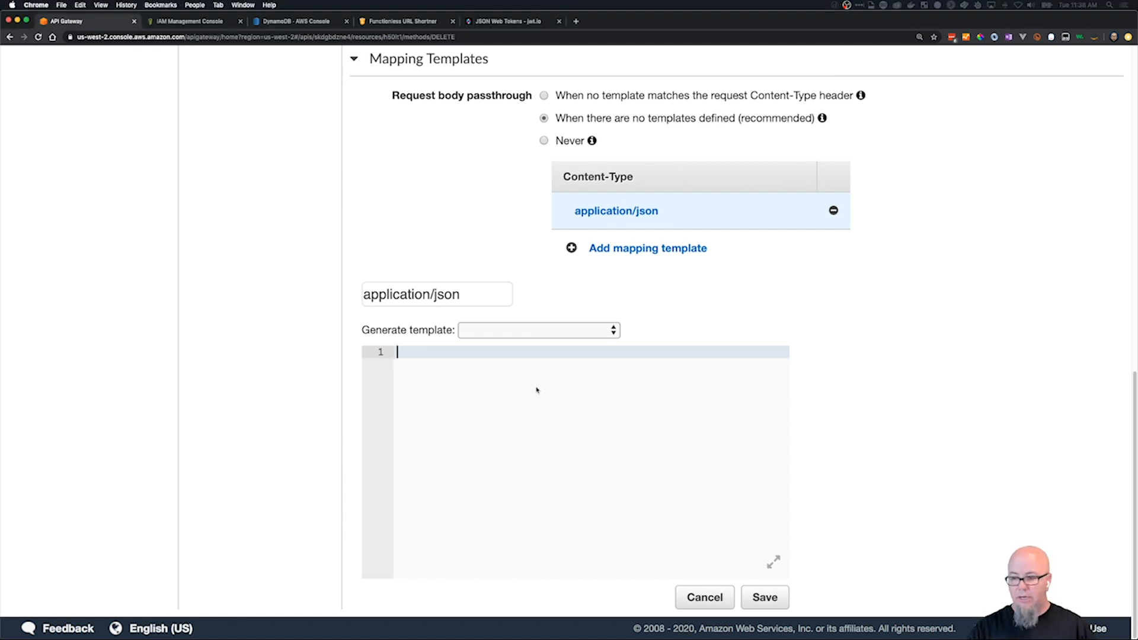
{"action": "key", "text": "super+v"}
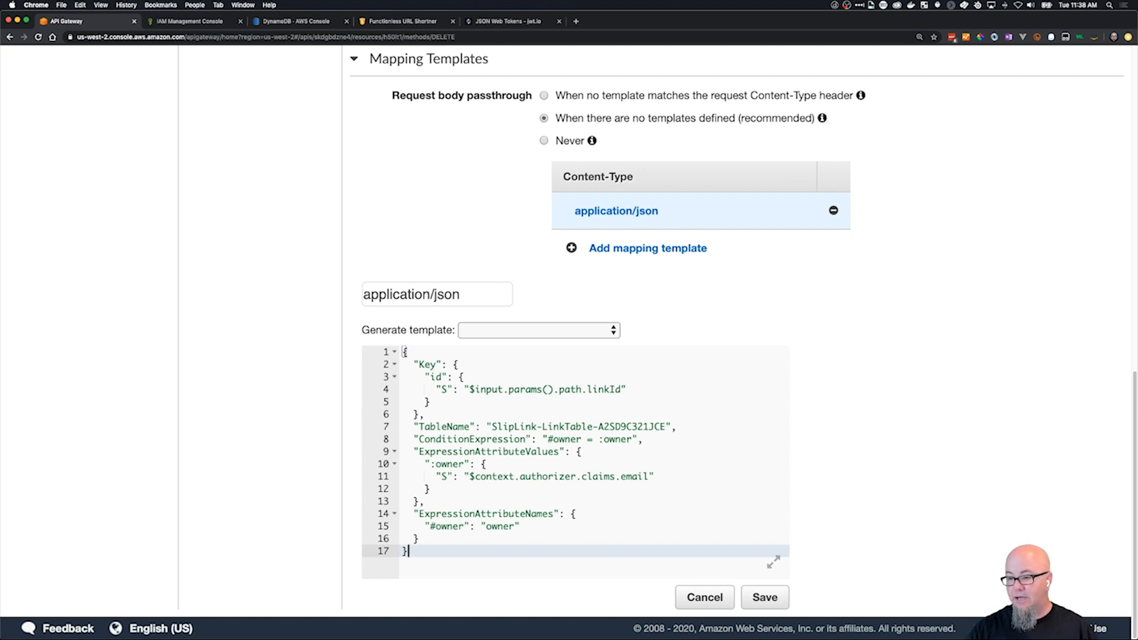
Replace the TableName value in the DELETE request mapping template with Shortie.
{"action": "key", "text": "super+Tab"}
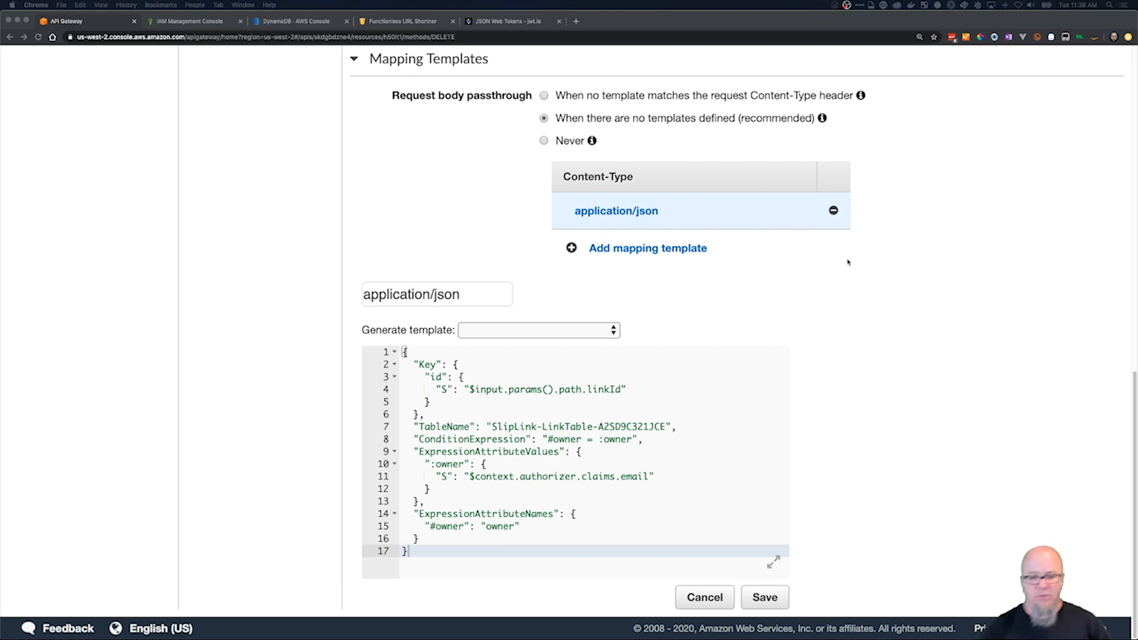
{"action": "key", "text": "super+Tab"}
{"action": "left_click_drag", "start_coordinate": [492, 427], "coordinate": [668, 426]}
{"action": "type", "text": "Shortie"}
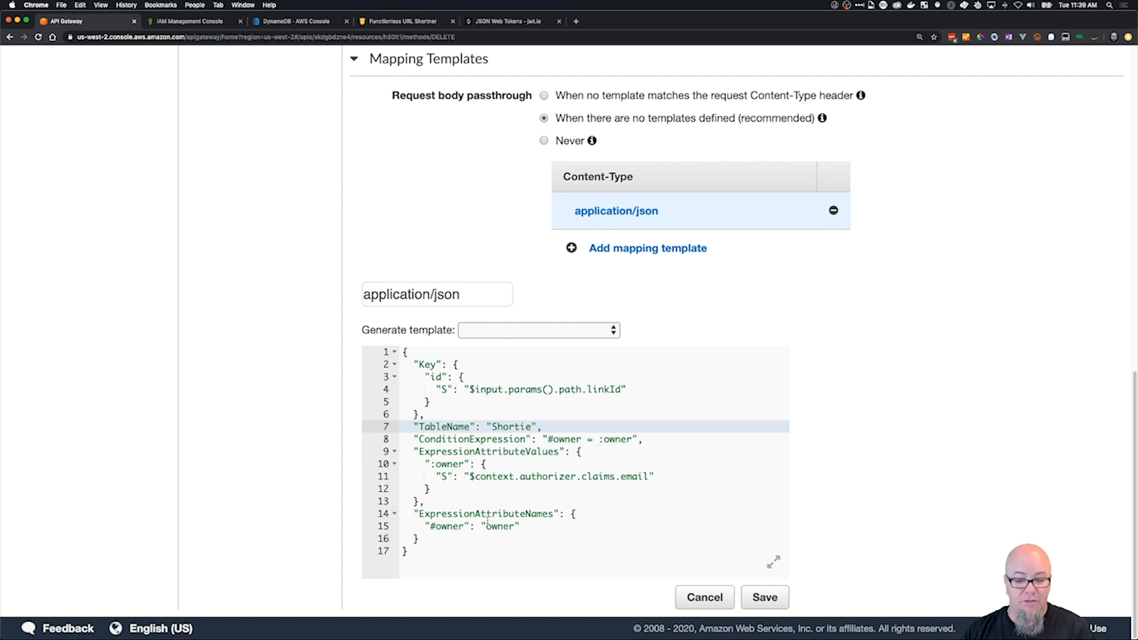
{"action": "scroll", "coordinate": [664, 426], "scroll_direction": "up", "scroll_amount": 1}
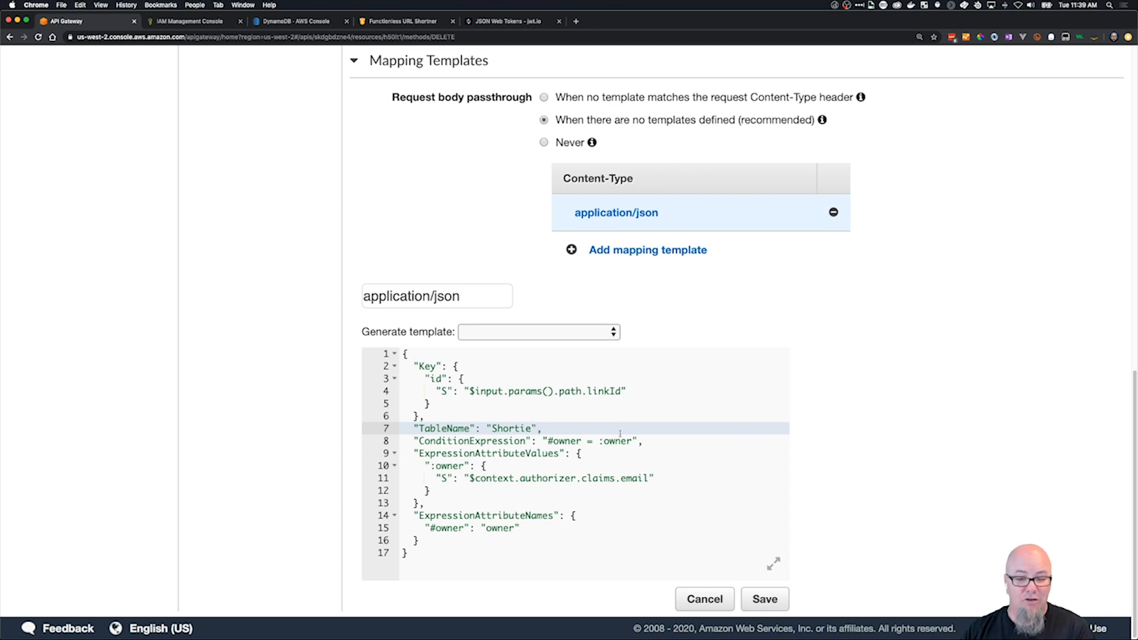
{"action": "scroll", "coordinate": [620, 433], "scroll_direction": "down", "scroll_amount": 1}
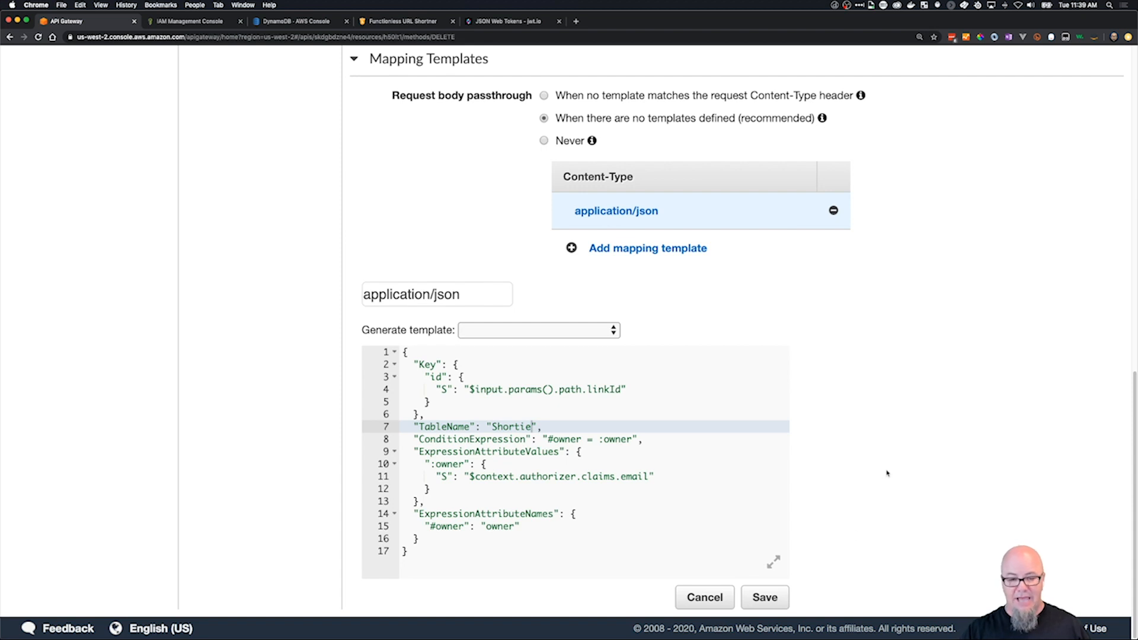
Open the application/json mapping template of the DELETE method's default 200 integration response.
{"action": "scroll", "coordinate": [889, 379], "scroll_direction": "up", "scroll_amount": 15}
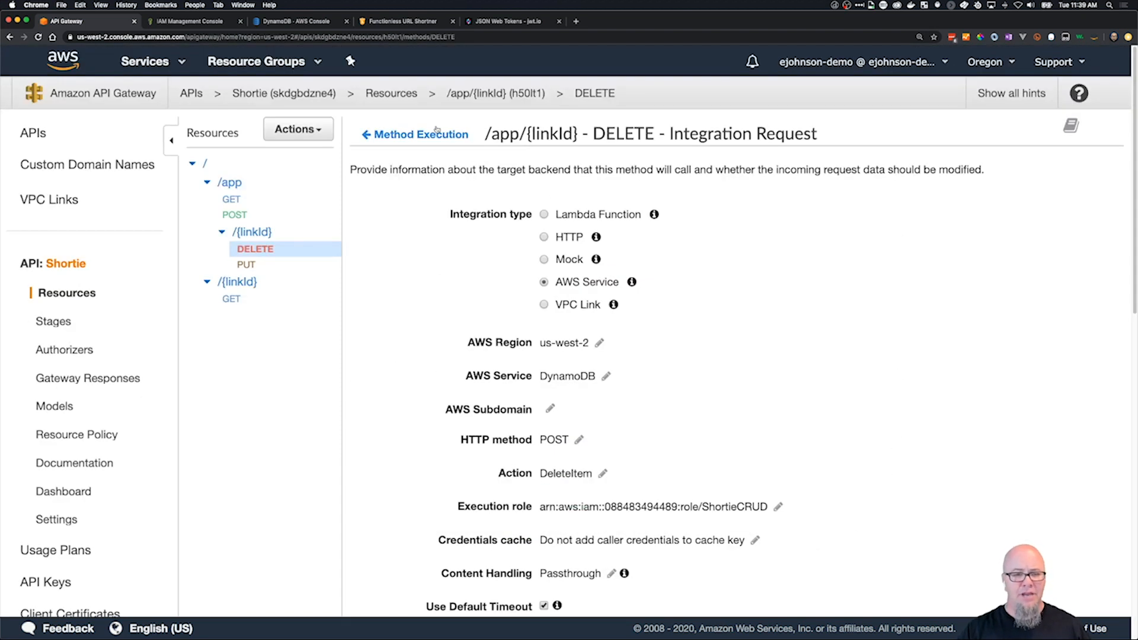
{"action": "left_click", "coordinate": [433, 136]}
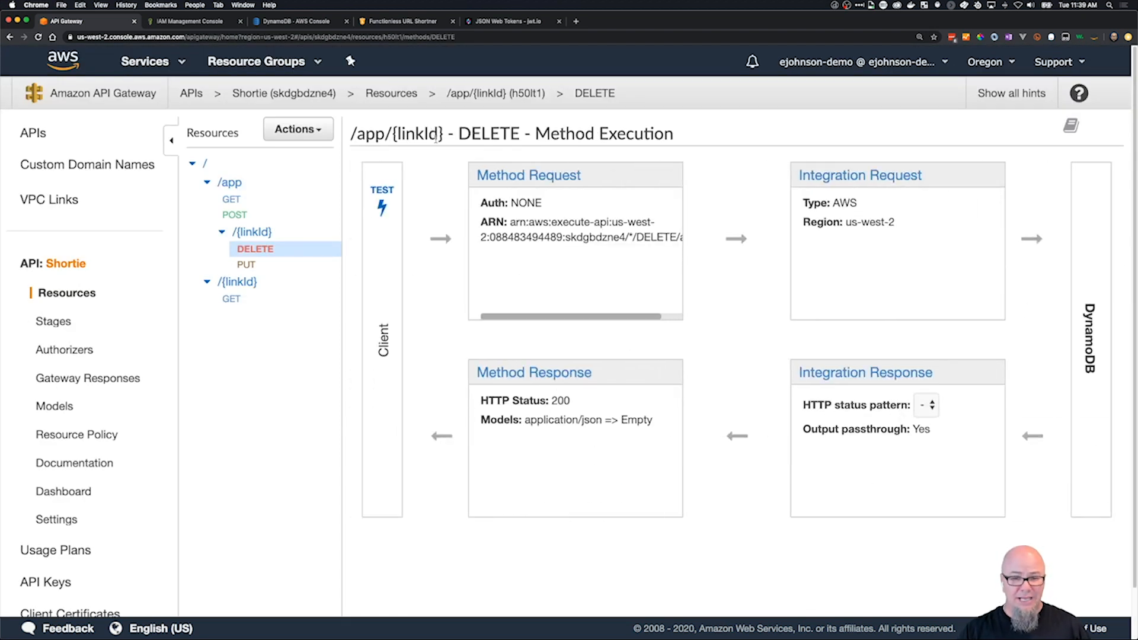
{"action": "left_click", "coordinate": [849, 377]}
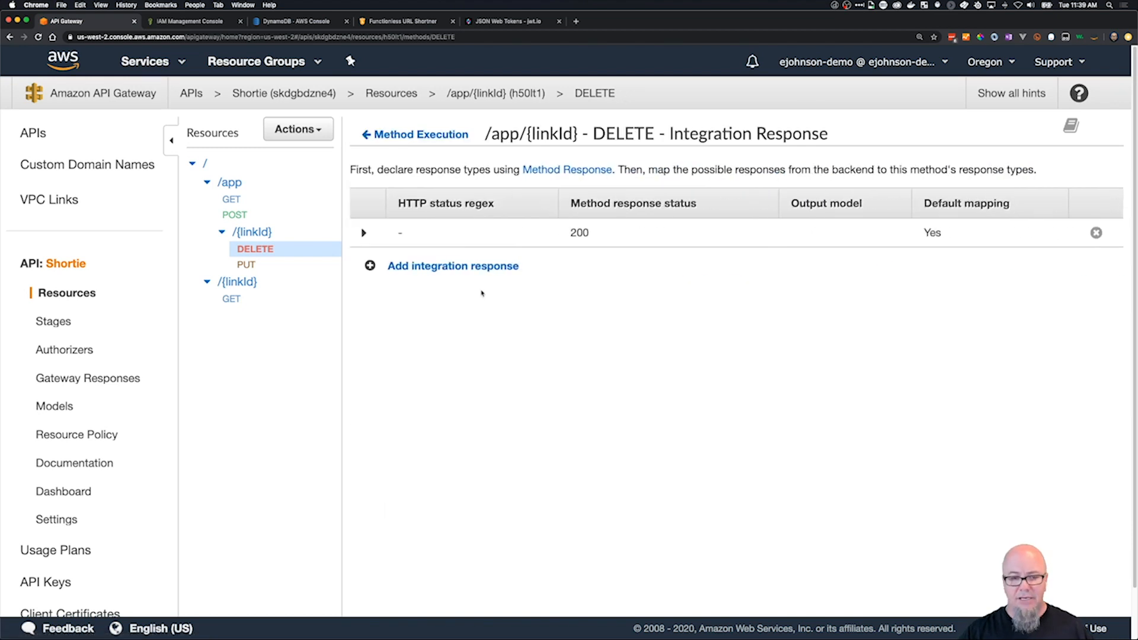
{"action": "left_click", "coordinate": [364, 234]}
{"action": "left_click", "coordinate": [365, 438]}
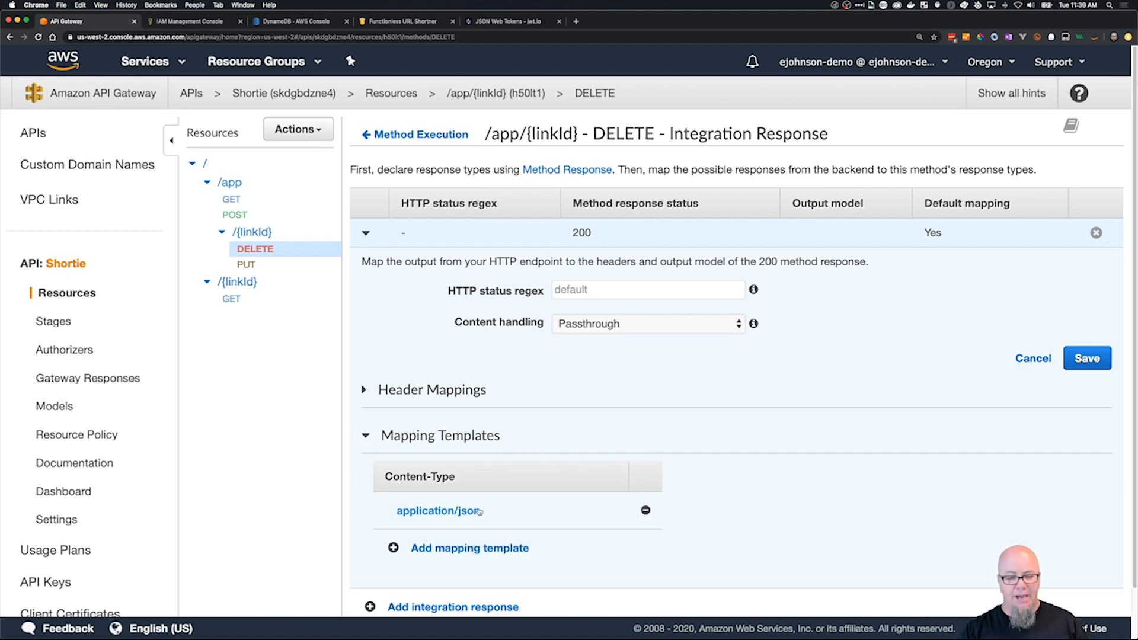
{"action": "left_click", "coordinate": [522, 505]}
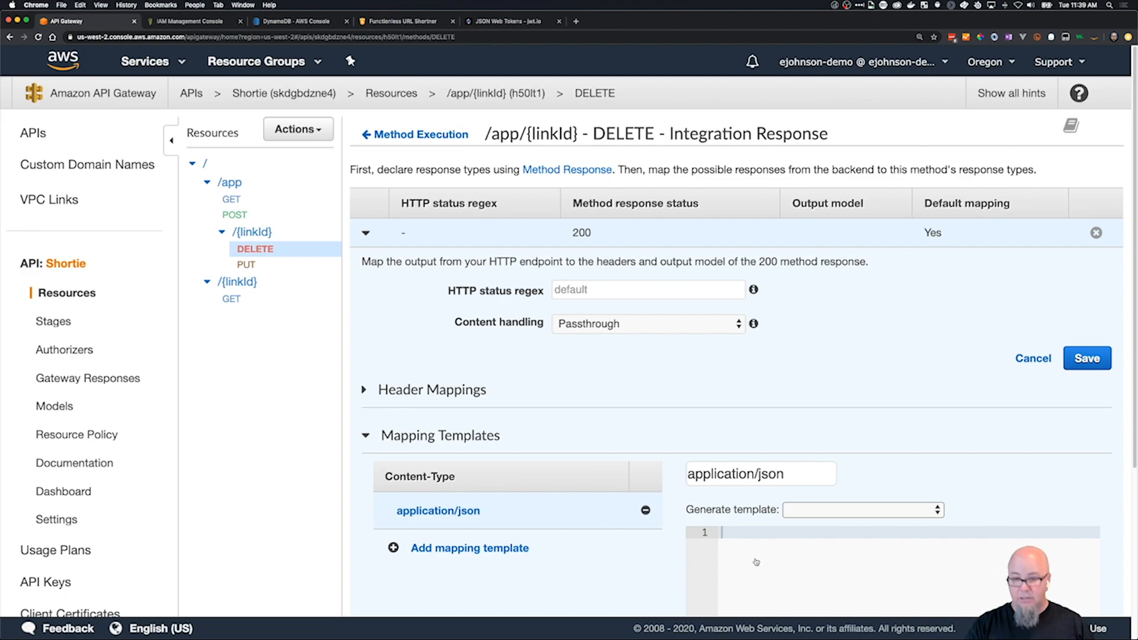
Open delete-400-response.json in VS Code, select its full contents, and return to API Gateway in Chrome.
{"action": "key", "text": "super+Tab"}
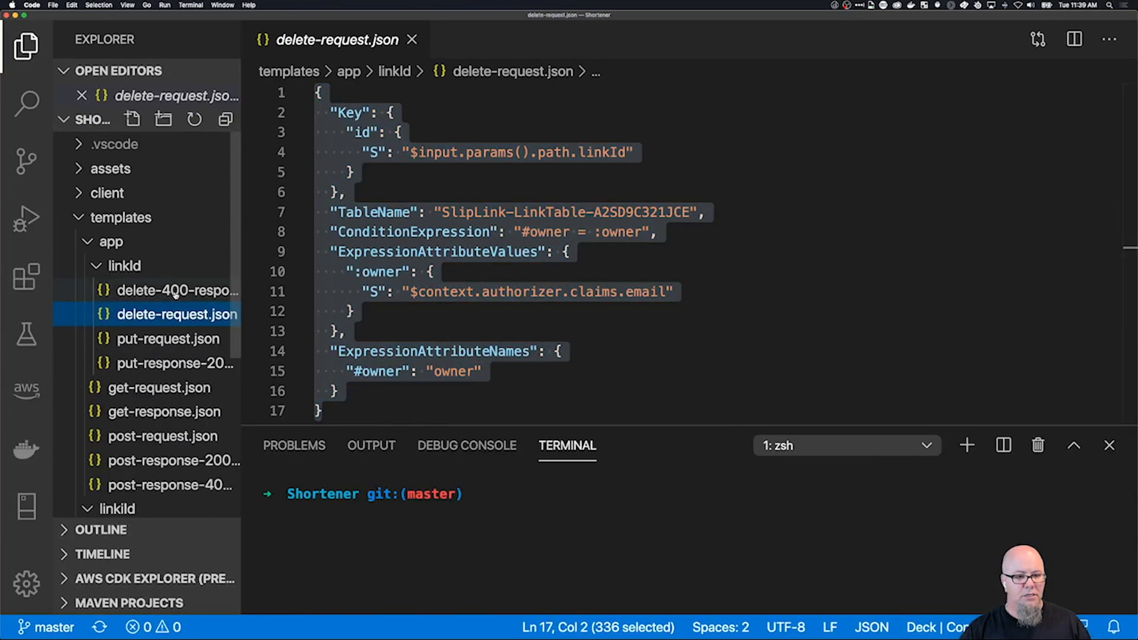
{"action": "left_click", "coordinate": [176, 295]}
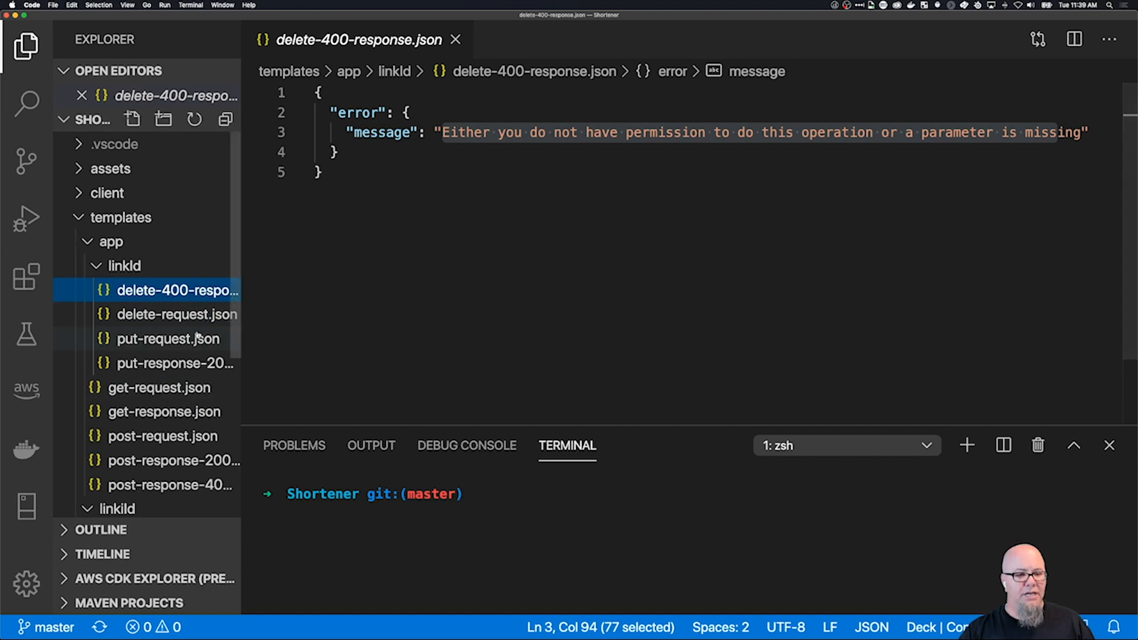
{"action": "left_click", "coordinate": [340, 172]}
{"action": "left_click", "coordinate": [308, 90], "text": "shift"}
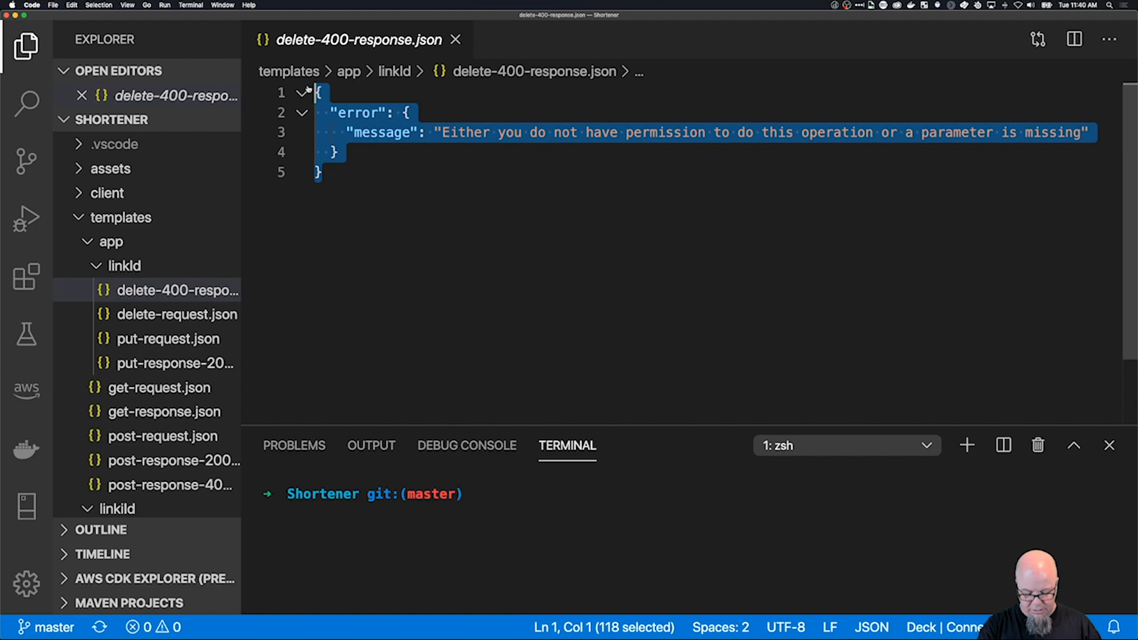
{"action": "key", "text": "super+Tab"}
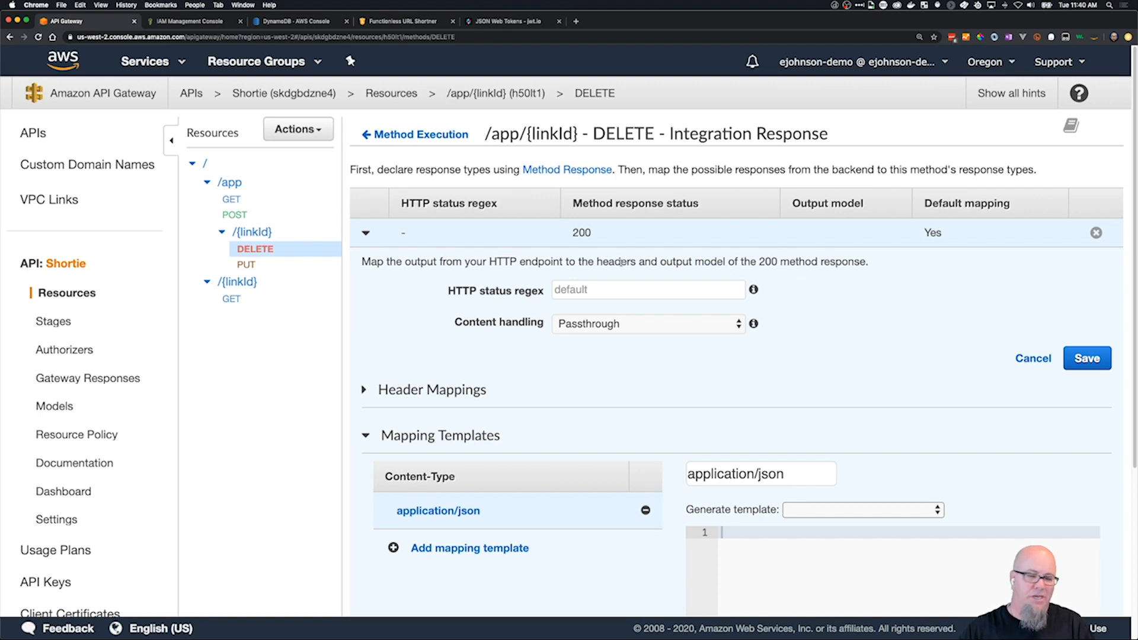
Enter {"sucess":true} as the application/json mapping template of the DELETE method's 200 integration response and save it.
{"action": "type", "text": "{"}
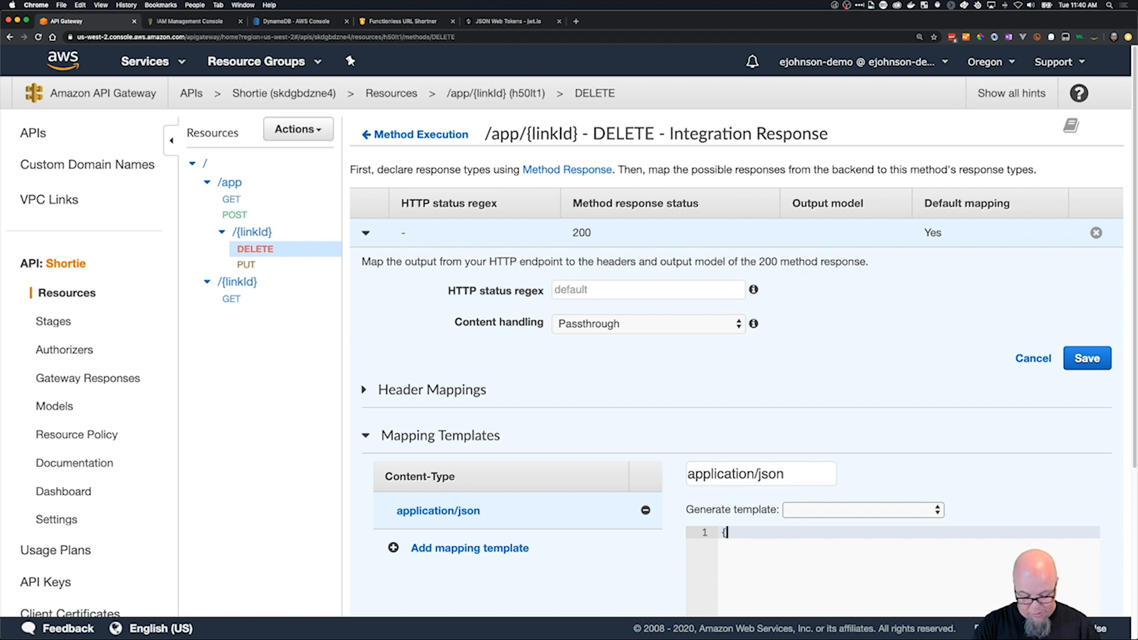
{"action": "type", "text": "sucess"}
{"action": "key", "text": "Left"}
{"action": "key", "text": "Left"}
{"action": "key", "text": "Left"}
{"action": "key", "text": "Left"}
{"action": "key", "text": "Left"}
{"action": "key", "text": "Left"}
{"action": "type", "text": "\""}
{"action": "key", "text": "Right"}
{"action": "key", "text": "Right"}
{"action": "key", "text": "Right"}
{"action": "key", "text": "Right"}
{"action": "key", "text": "Right"}
{"action": "key", "text": "Right"}
{"action": "type", "text": "\":true}"}
{"action": "key", "text": "Left"}
{"action": "key", "text": "Left"}
{"action": "key", "text": "Left"}
{"action": "key", "text": "Right"}
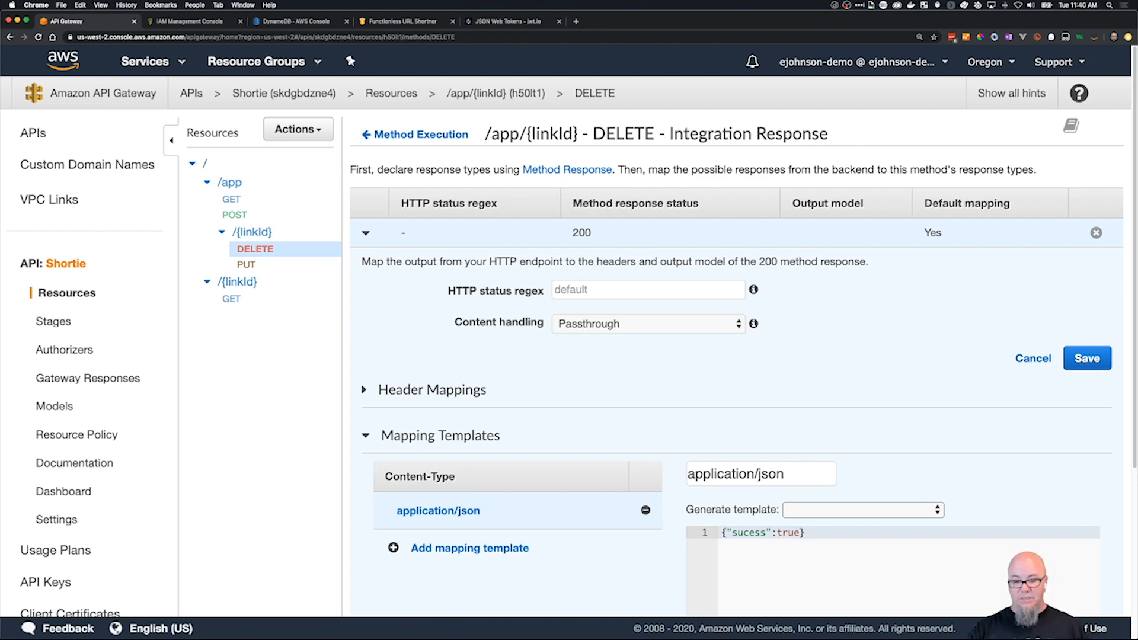
{"action": "scroll", "coordinate": [1118, 520], "scroll_direction": "down", "scroll_amount": 4}
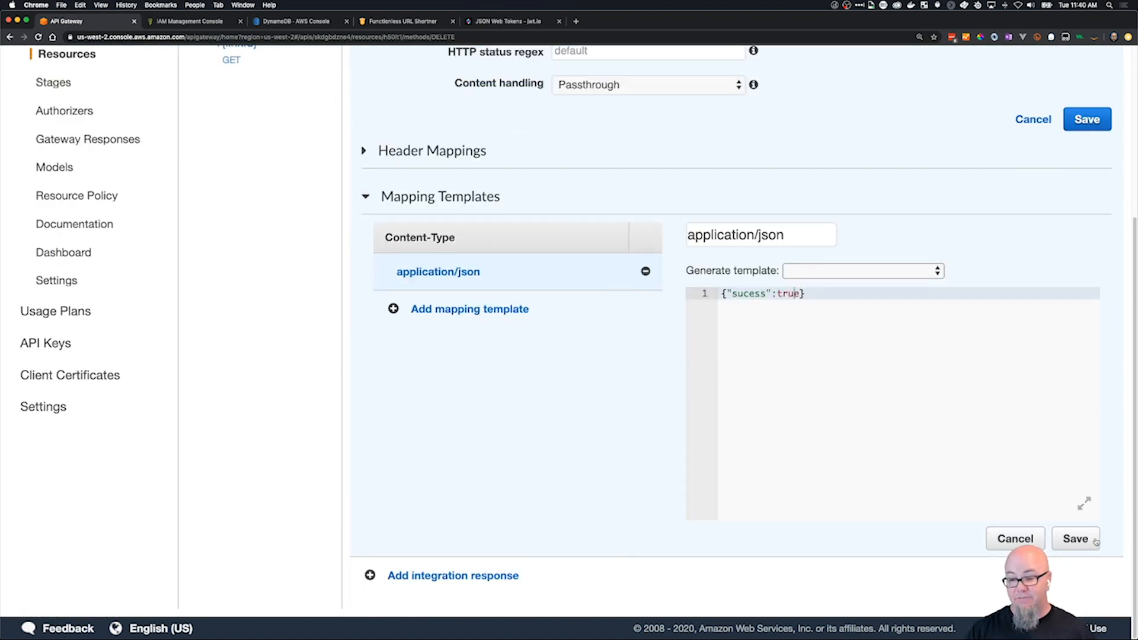
{"action": "scroll", "coordinate": [779, 444], "scroll_direction": "up", "scroll_amount": 4}
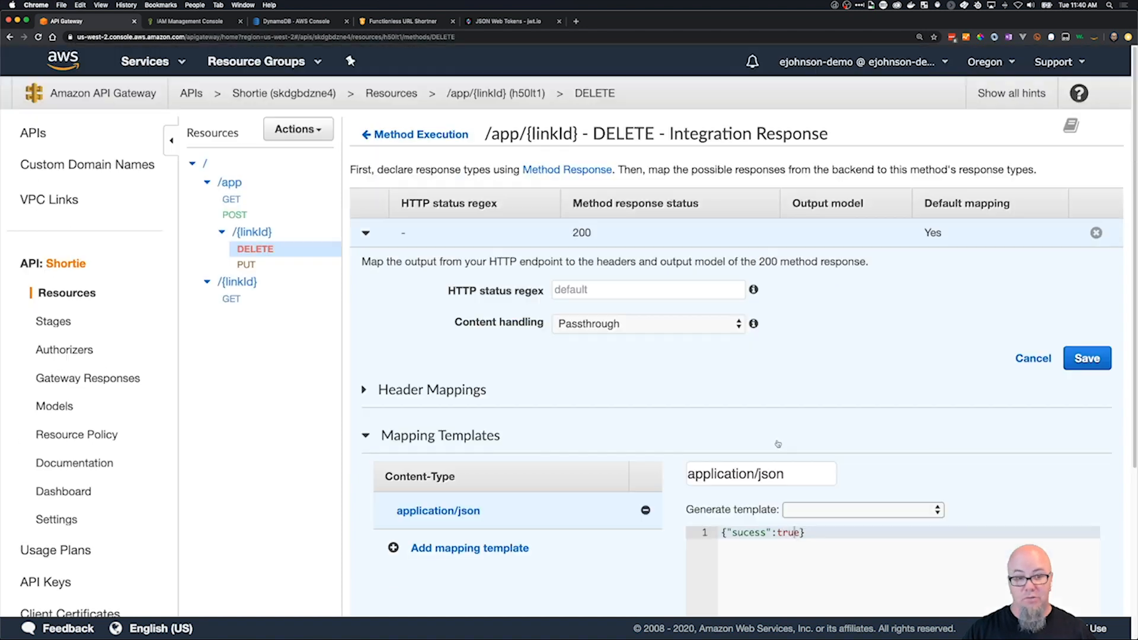
Open the DELETE method's test page and enter sto in the linkId path parameter.
{"action": "left_click", "coordinate": [406, 139]}
{"action": "left_click", "coordinate": [385, 190]}
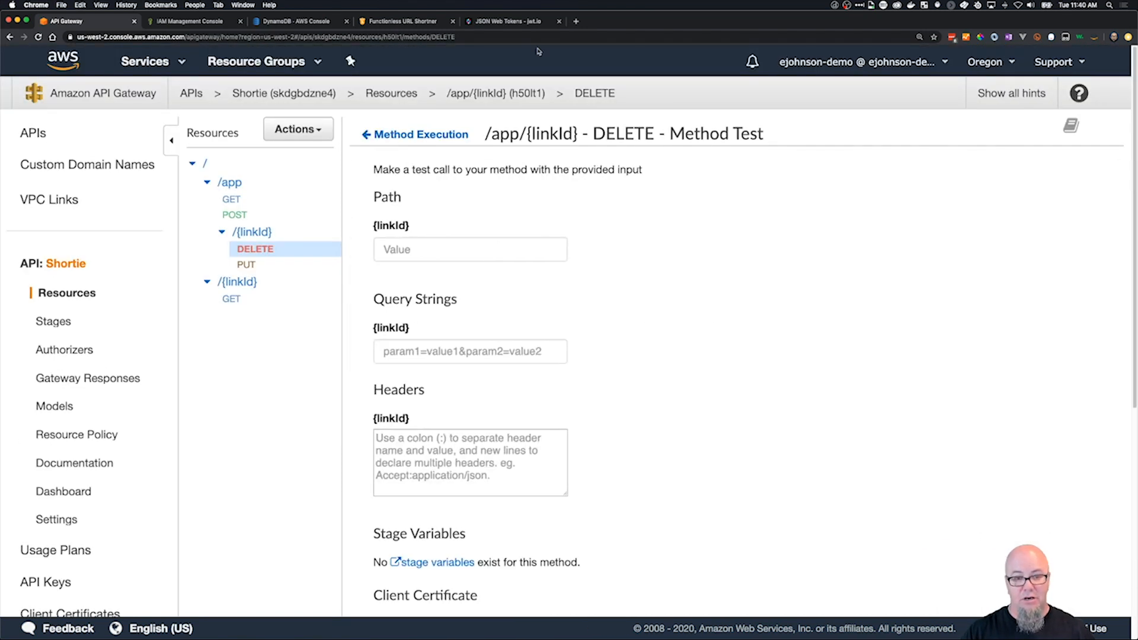
{"action": "left_click", "coordinate": [402, 250]}
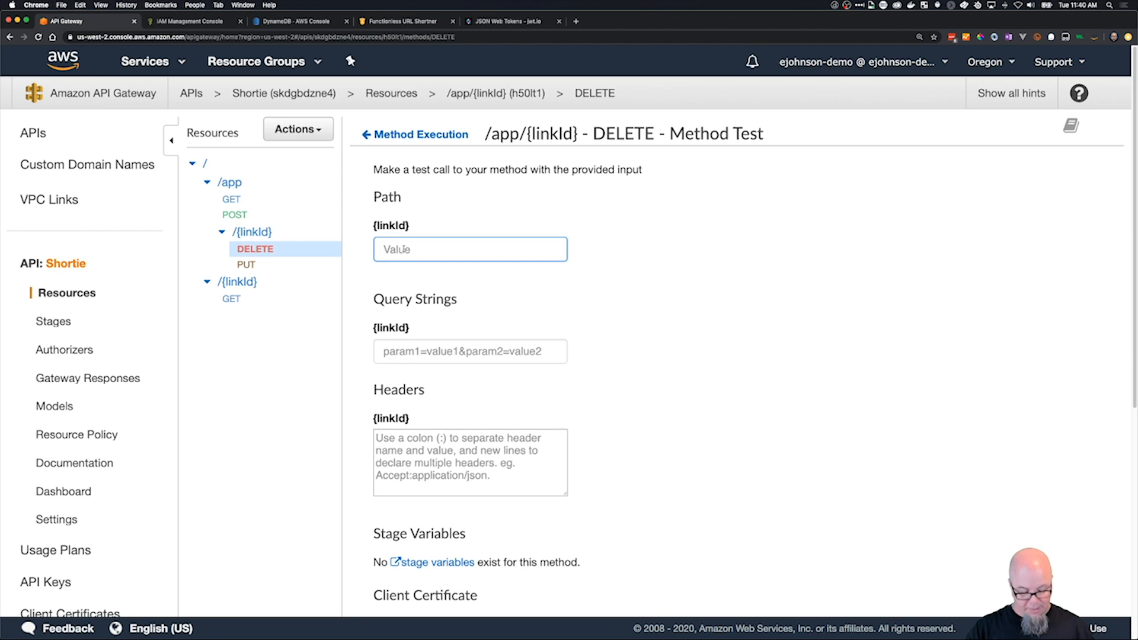
{"action": "type", "text": "aws"}
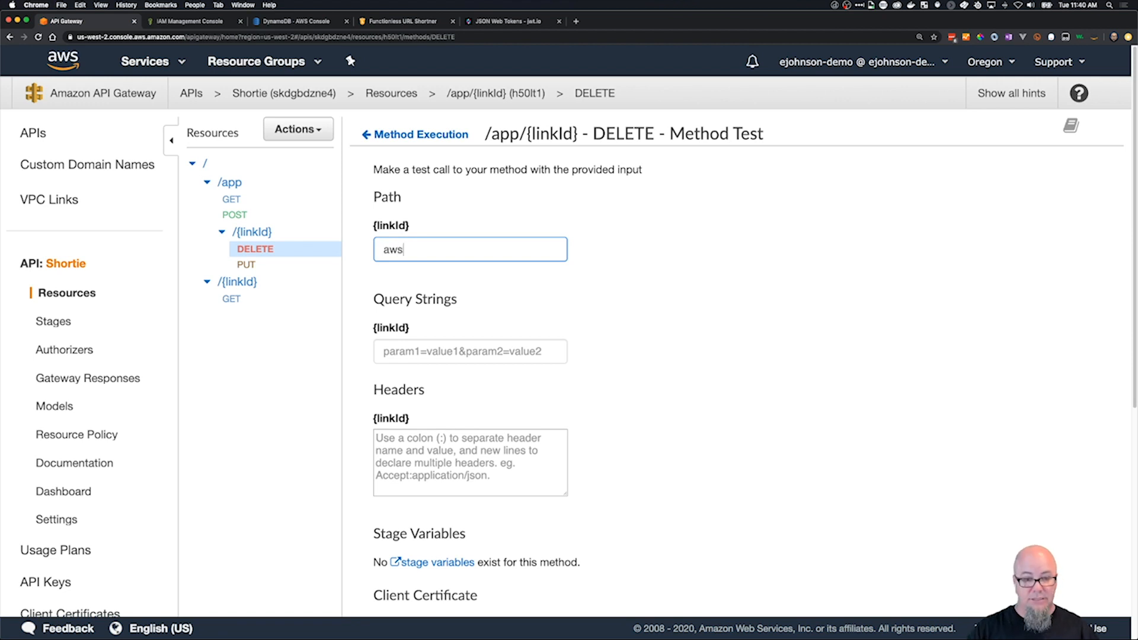
{"action": "key", "text": "BackSpace"}
{"action": "key", "text": "BackSpace"}
{"action": "key", "text": "BackSpace"}
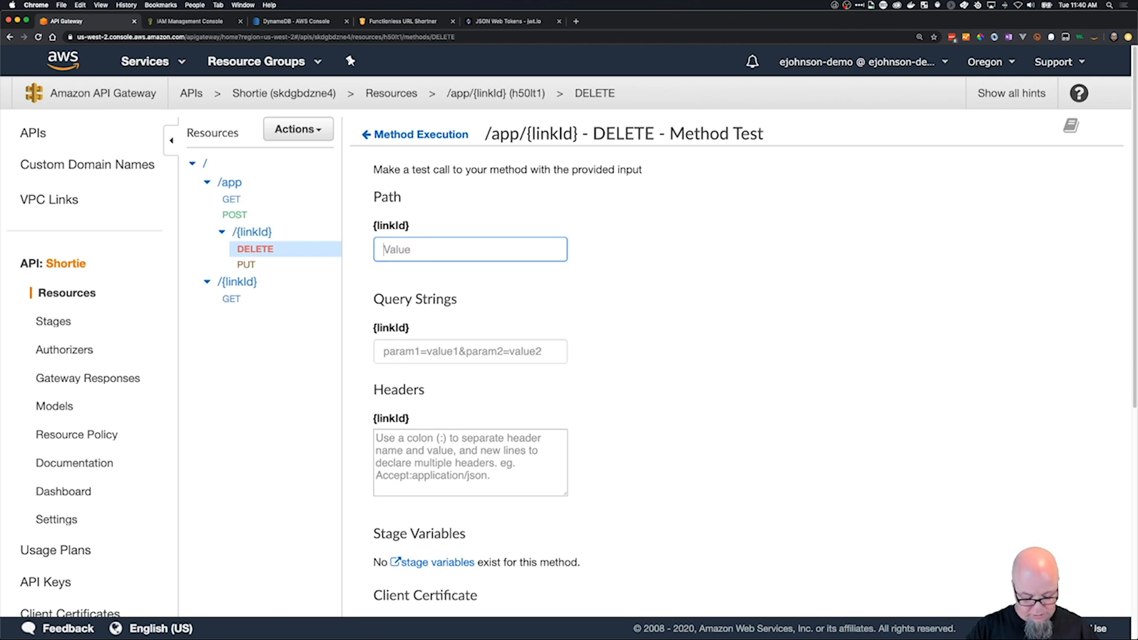
{"action": "type", "text": "sto"}
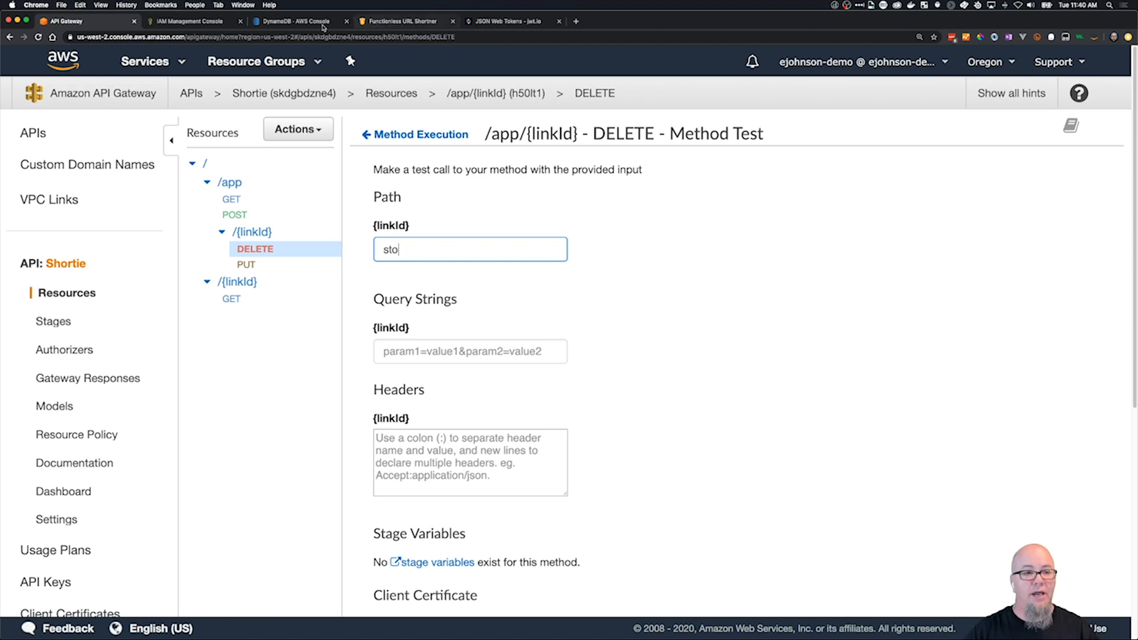
Check the item ids in DynamoDB's Shortie table and set the test's linkId path parameter to sd.
{"action": "left_click", "coordinate": [296, 21]}
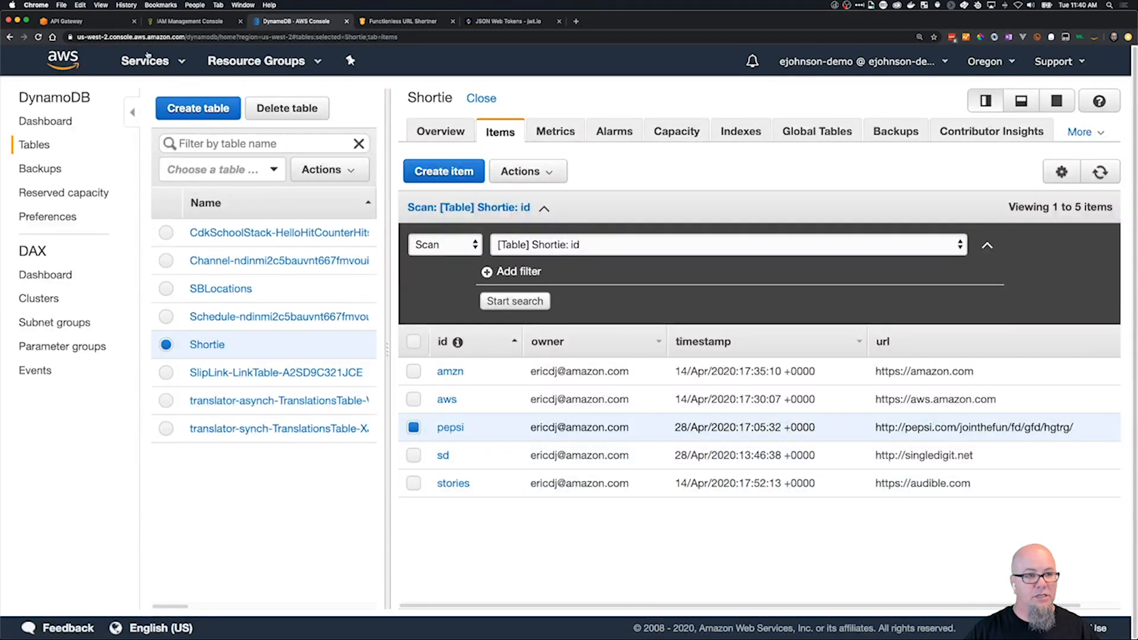
{"action": "left_click", "coordinate": [83, 21]}
{"action": "double_click", "coordinate": [385, 250]}
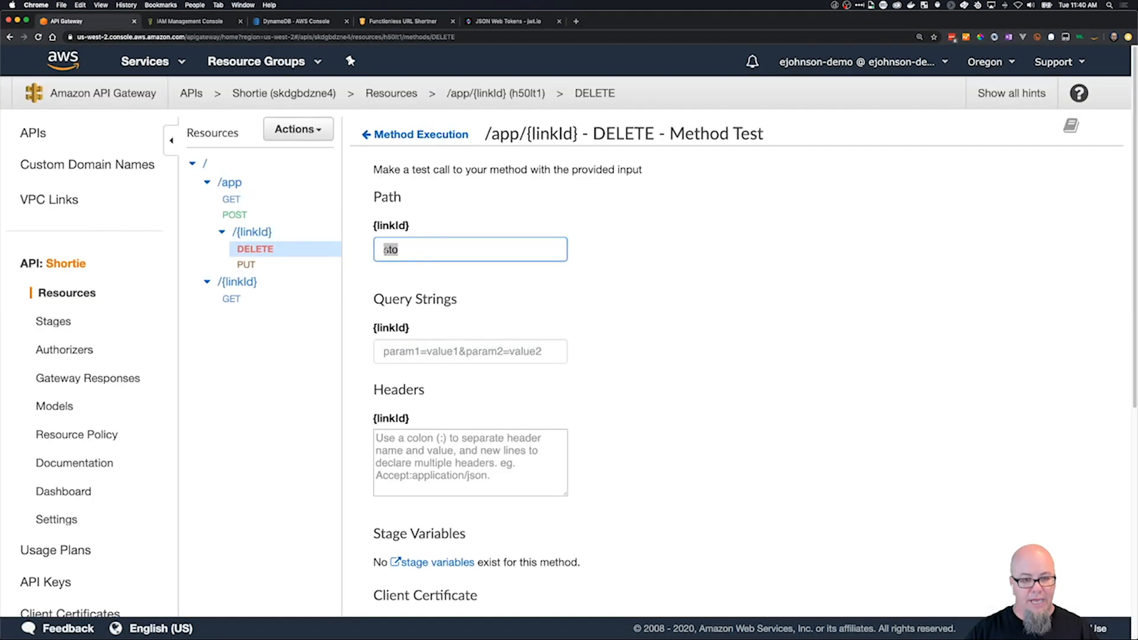
{"action": "type", "text": "sd"}
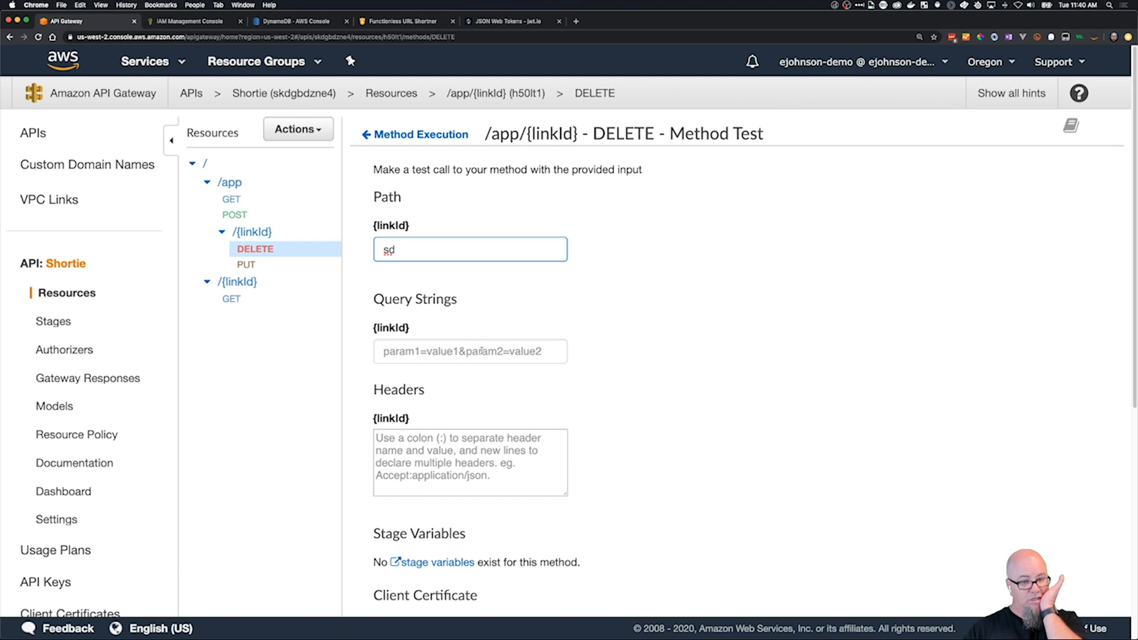
Run the DELETE method test for linkId sd and review its response.
{"action": "scroll", "coordinate": [489, 374], "scroll_direction": "down", "scroll_amount": 3}
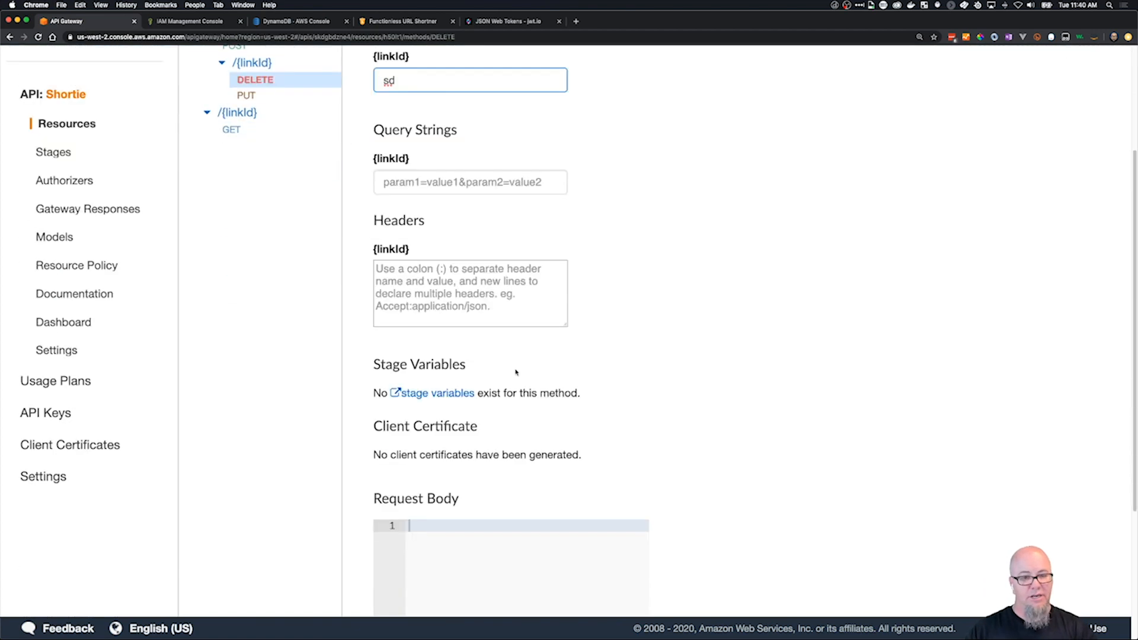
{"action": "scroll", "coordinate": [568, 402], "scroll_direction": "down", "scroll_amount": 4}
{"action": "left_click", "coordinate": [630, 590]}
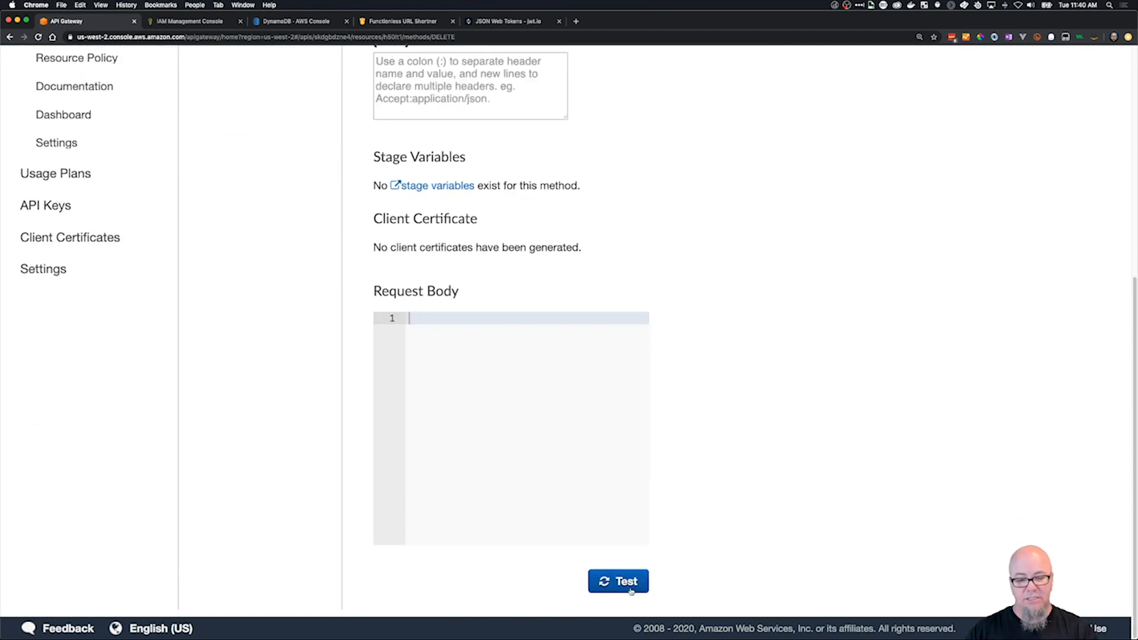
{"action": "scroll", "coordinate": [778, 284], "scroll_direction": "up", "scroll_amount": 7}
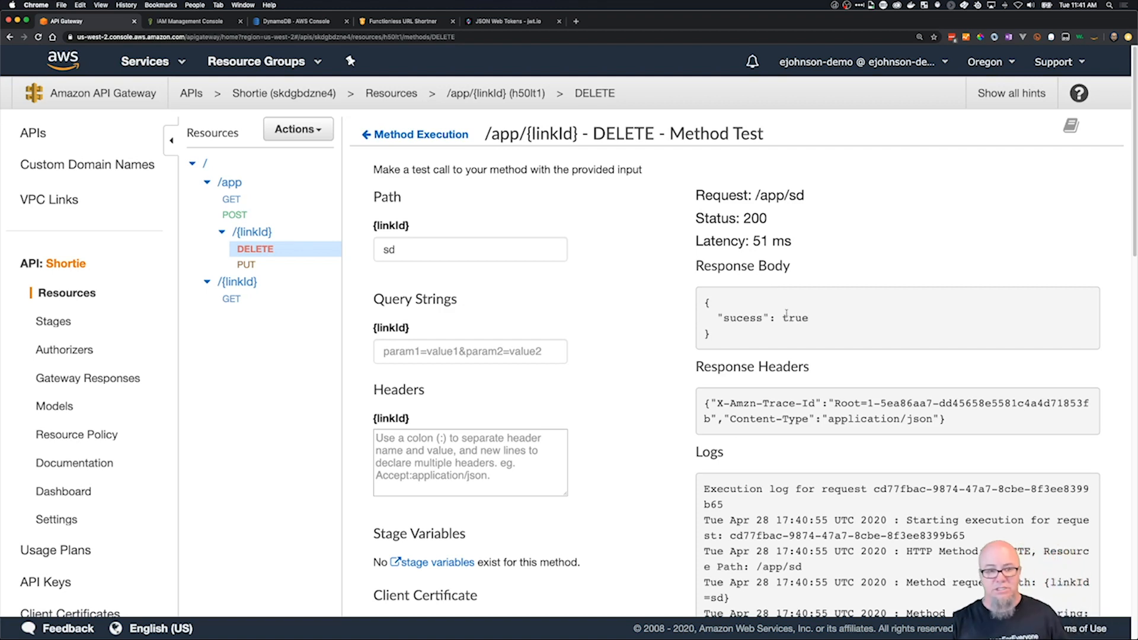
Add a 400 HTTP status to the DELETE method's method responses.
{"action": "left_click", "coordinate": [367, 135]}
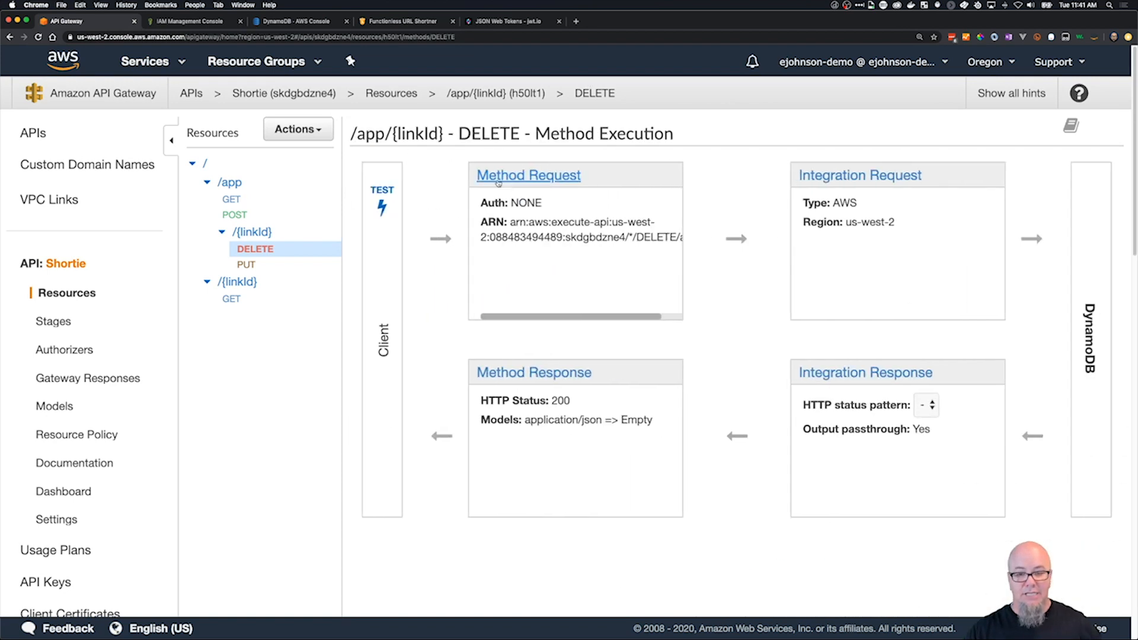
{"action": "left_click", "coordinate": [511, 373]}
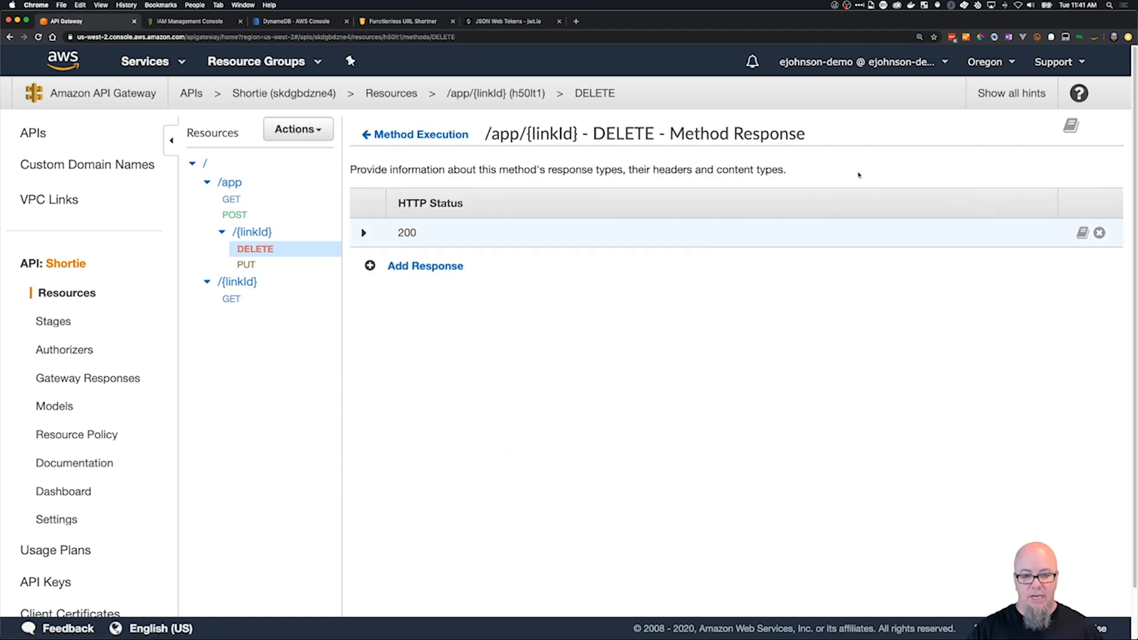
{"action": "left_click", "coordinate": [409, 266]}
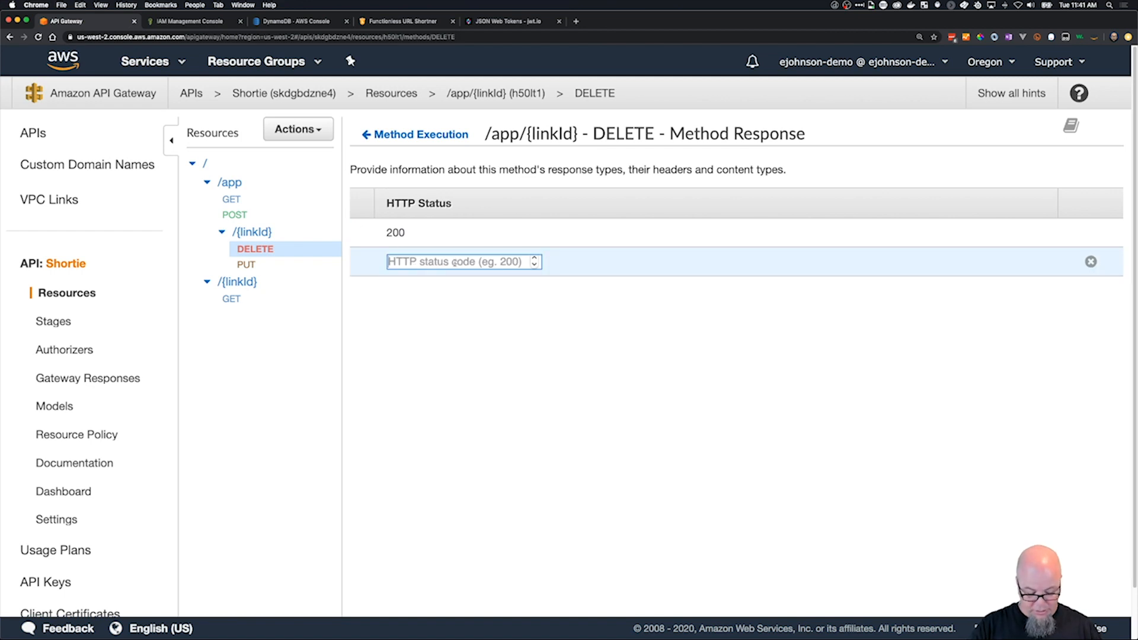
{"action": "type", "text": "400"}
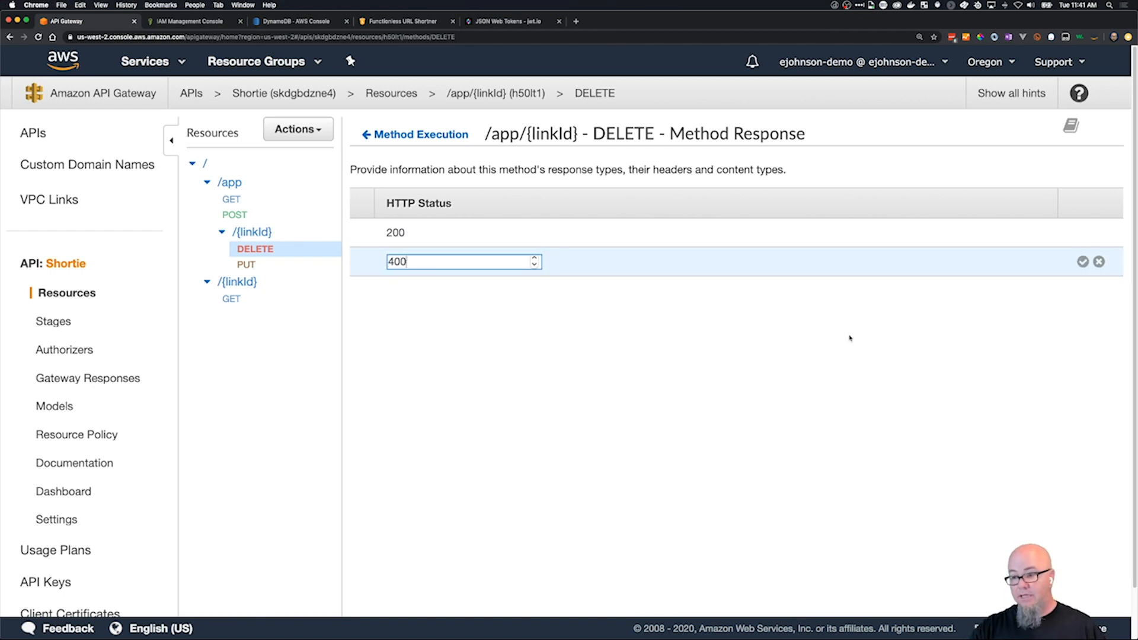
{"action": "left_click", "coordinate": [1082, 262]}
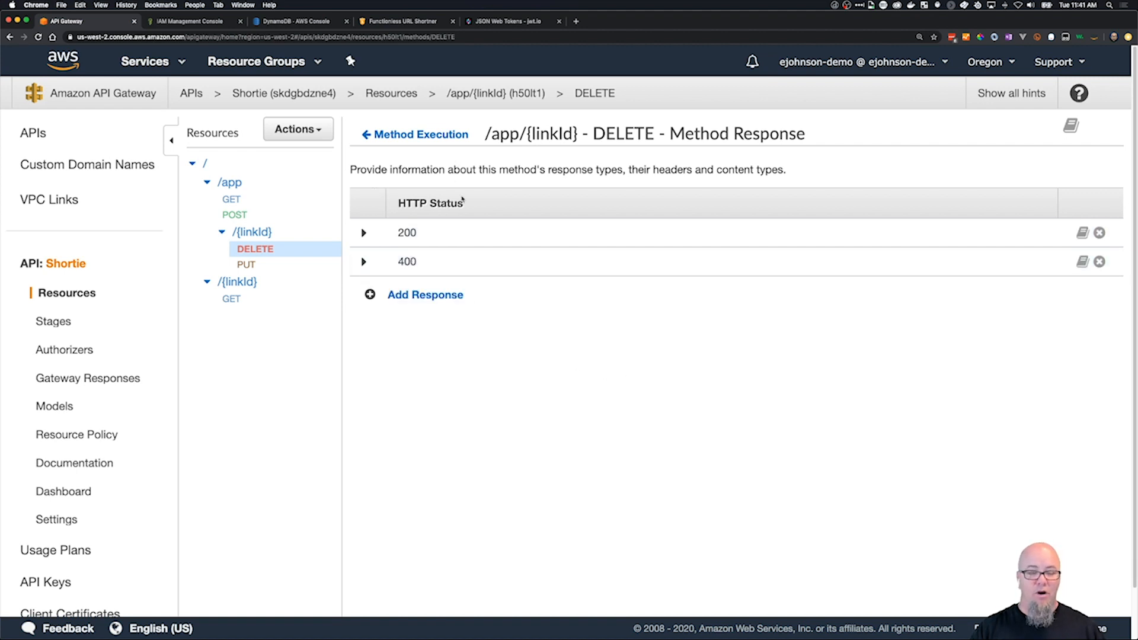
Add an integration response to the DELETE method with HTTP status regex 4\d{2} and method response status 400, and save it.
{"action": "left_click", "coordinate": [418, 135]}
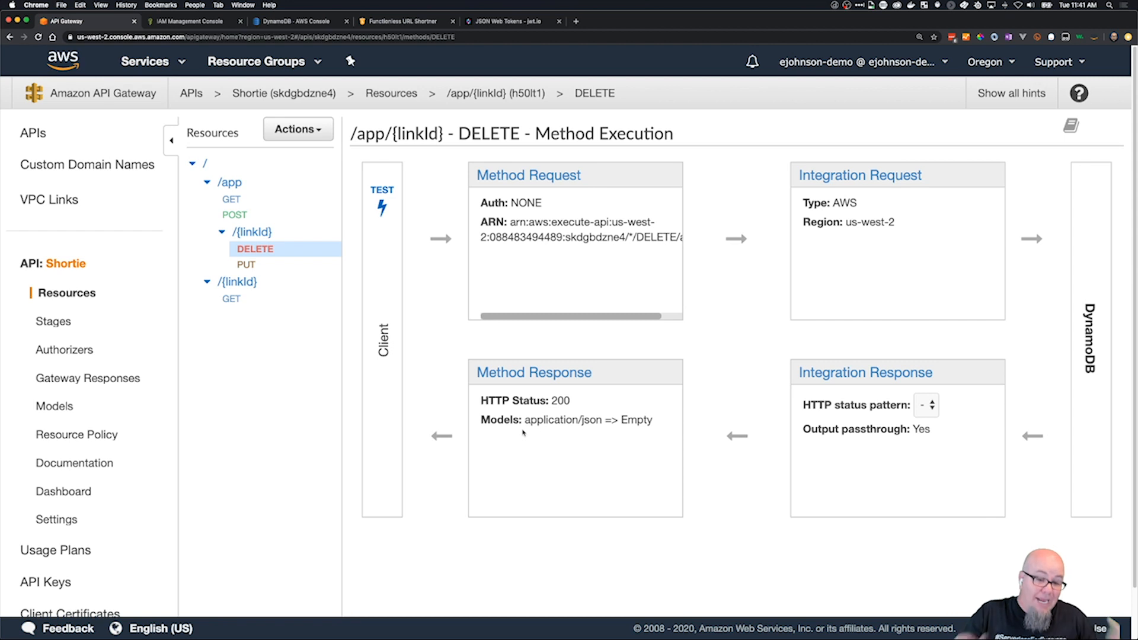
{"action": "left_click", "coordinate": [841, 382]}
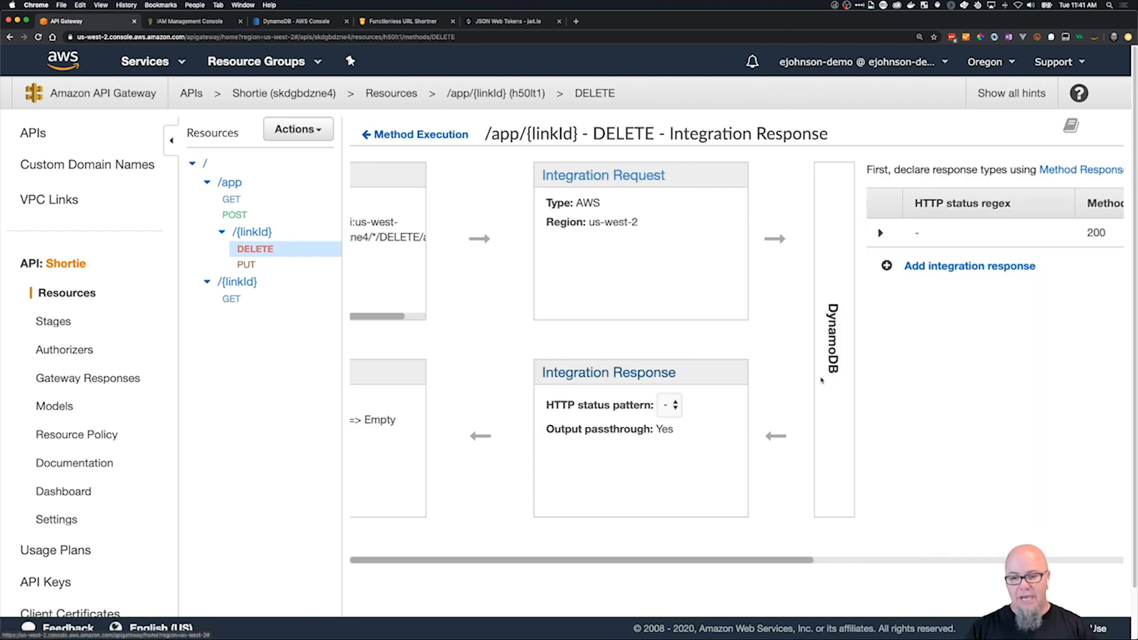
{"action": "left_click", "coordinate": [410, 267]}
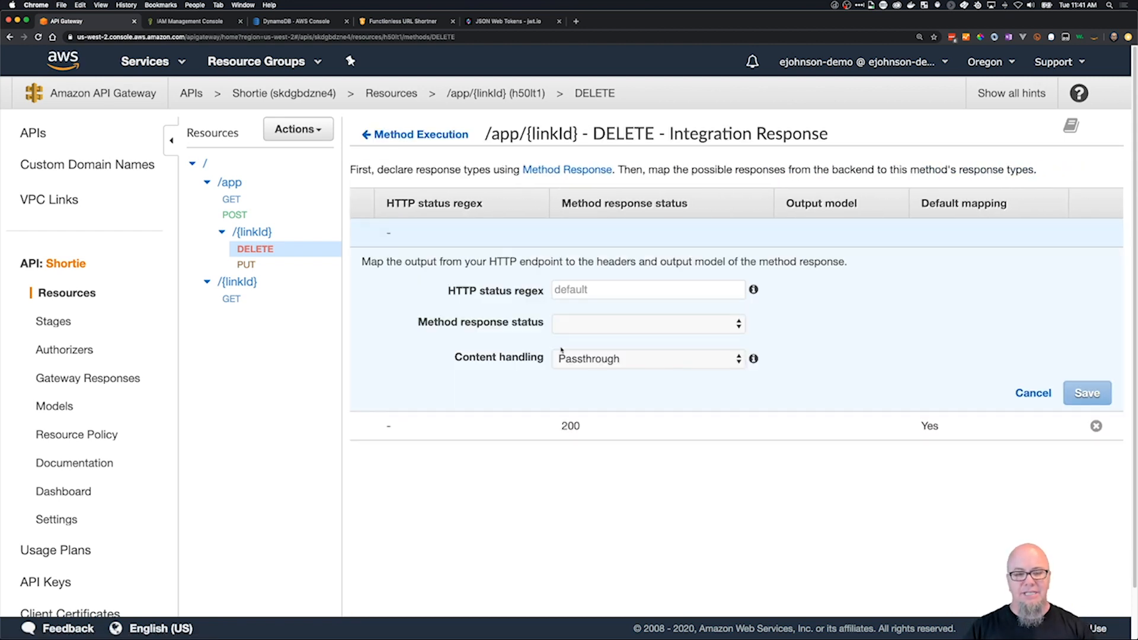
{"action": "left_click", "coordinate": [628, 293]}
{"action": "type", "text": "4"}
{"action": "left_click", "coordinate": [754, 290]}
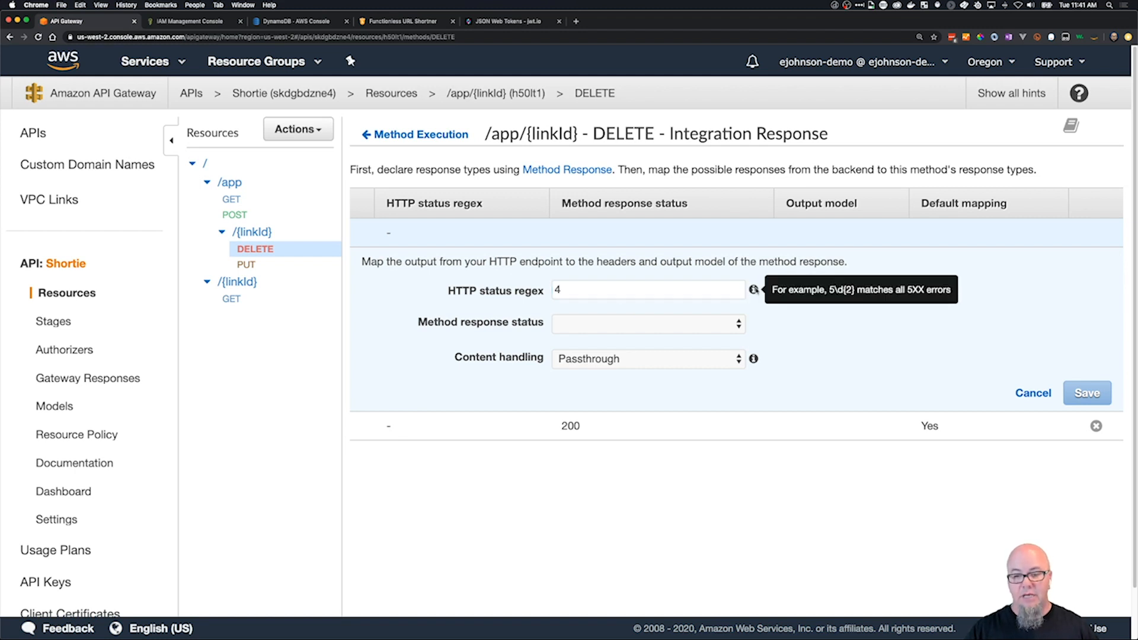
{"action": "left_click", "coordinate": [619, 284]}
{"action": "type", "text": "\\d{2}"}
{"action": "left_click", "coordinate": [585, 320]}
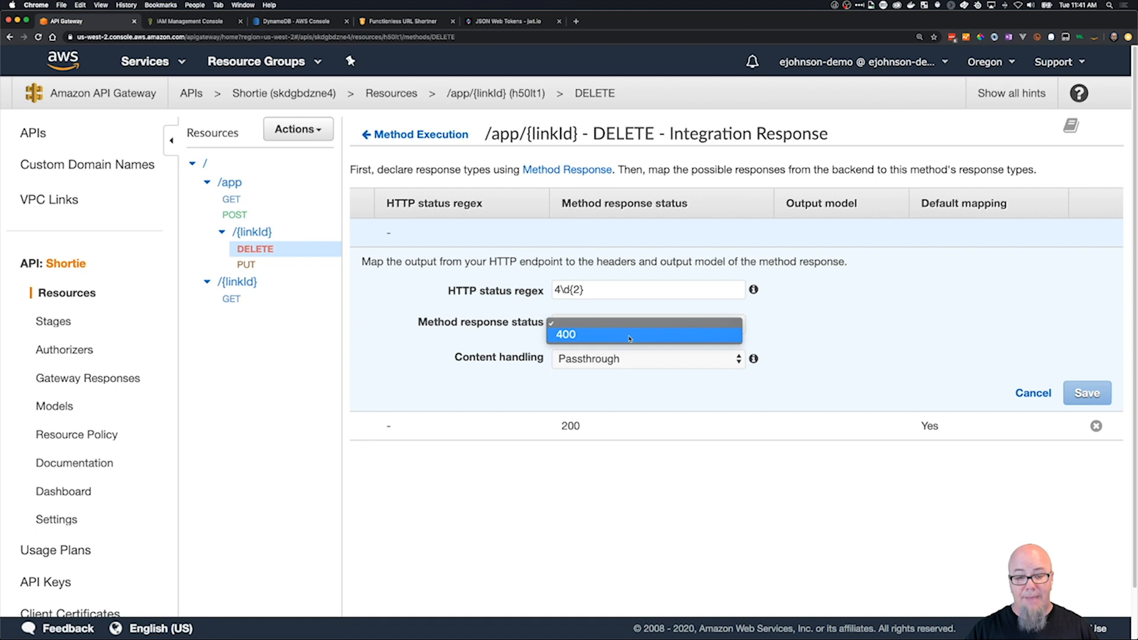
{"action": "left_click", "coordinate": [587, 331]}
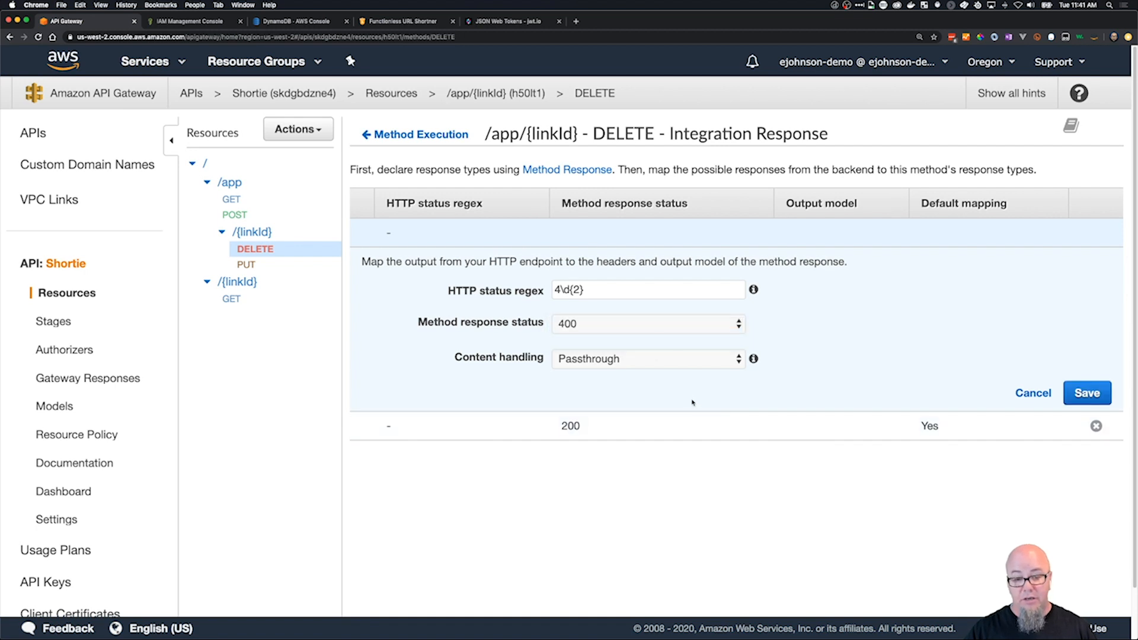
{"action": "left_click", "coordinate": [1073, 396]}
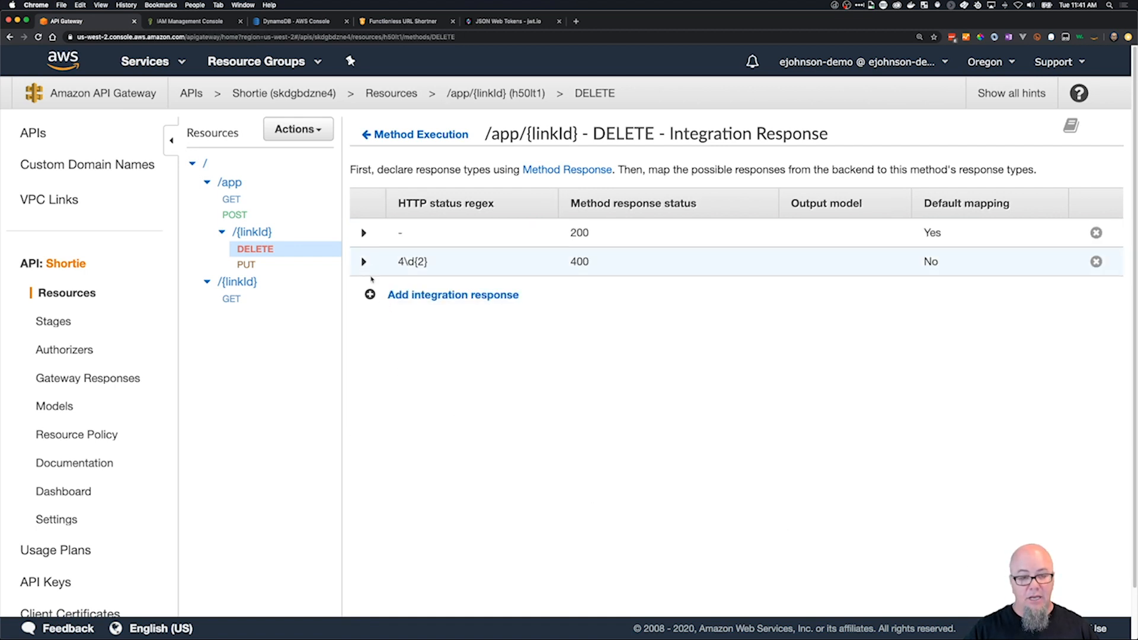
Give the 400 integration response an application/json template with error message "Either you do not have permission to do this operation or a parameter is missing" and save.
{"action": "left_click", "coordinate": [364, 263]}
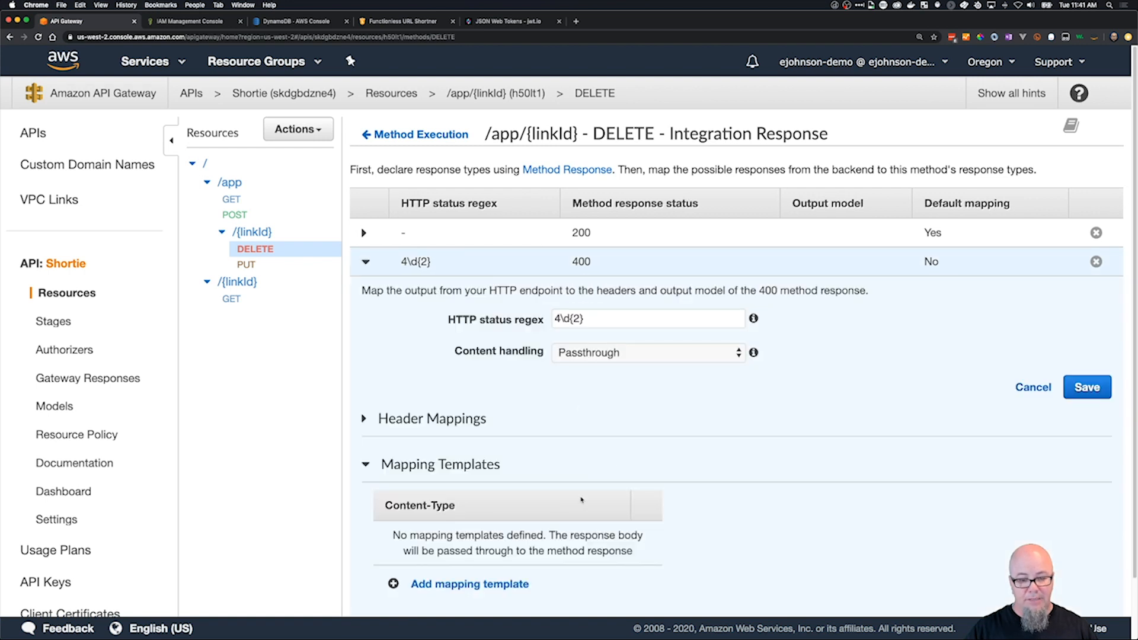
{"action": "scroll", "coordinate": [462, 548], "scroll_direction": "down", "scroll_amount": 2}
{"action": "left_click", "coordinate": [451, 518]}
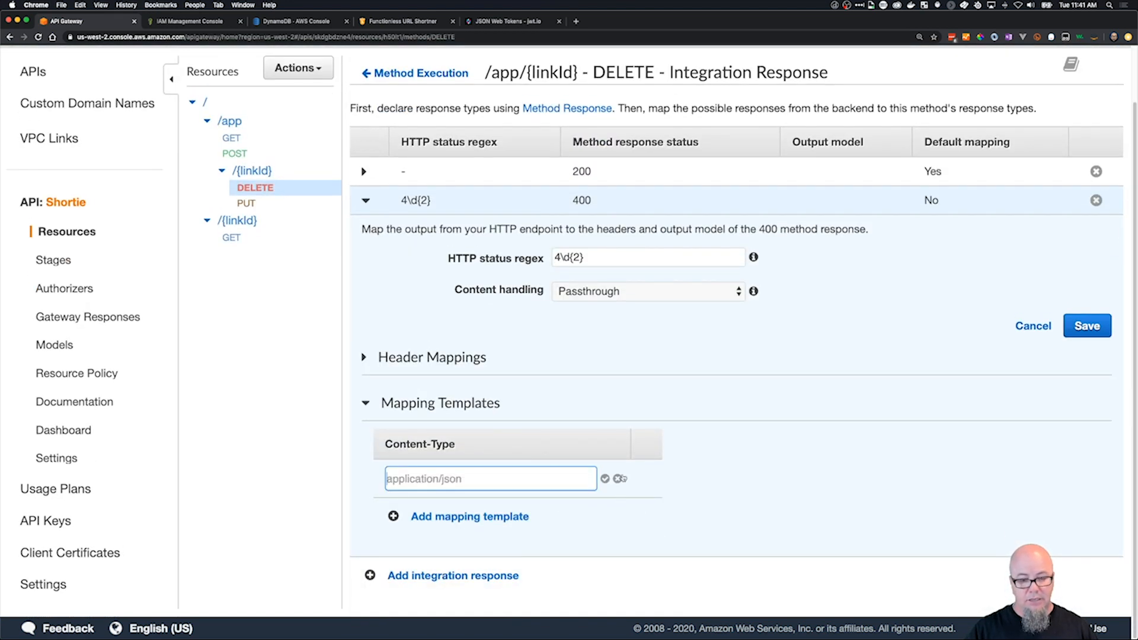
{"action": "type", "text": "appli"}
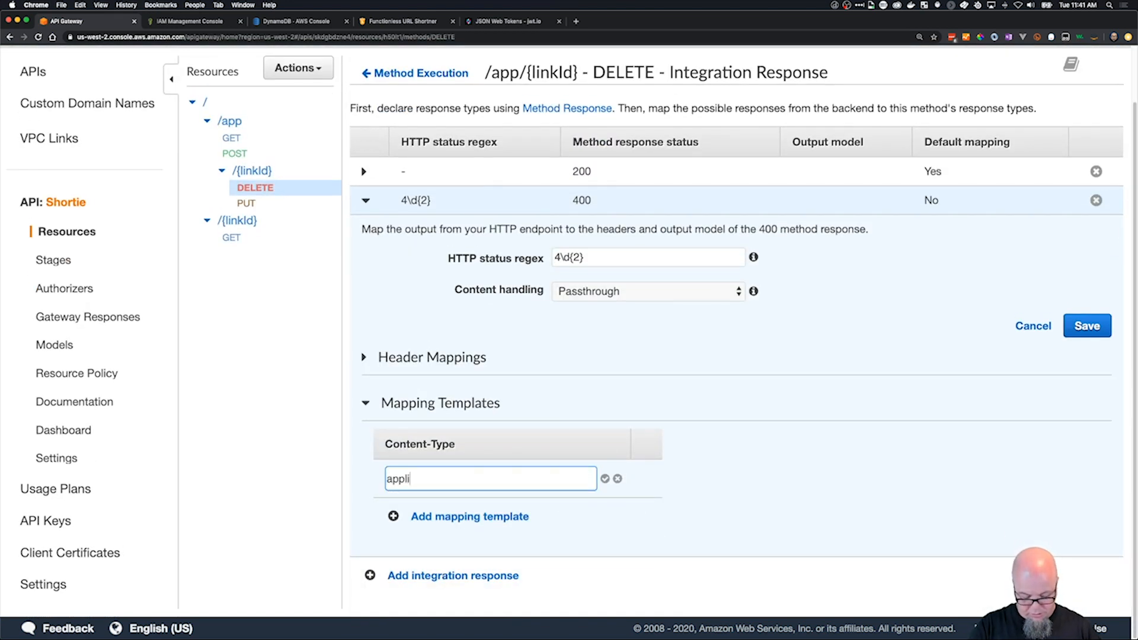
{"action": "type", "text": "cation/json"}
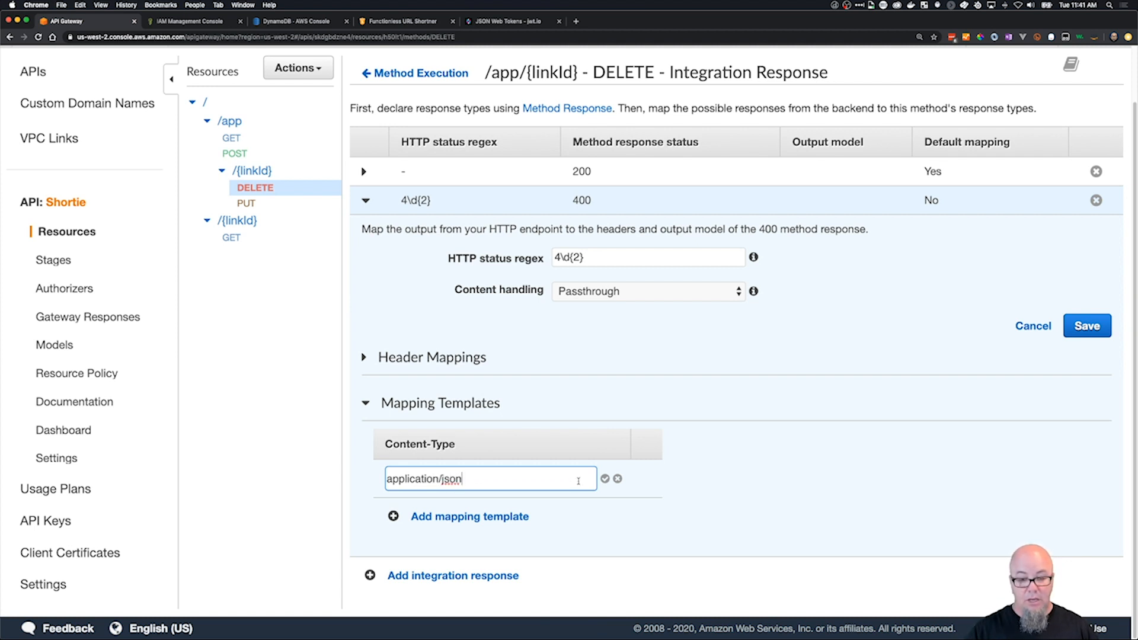
{"action": "left_click", "coordinate": [604, 478]}
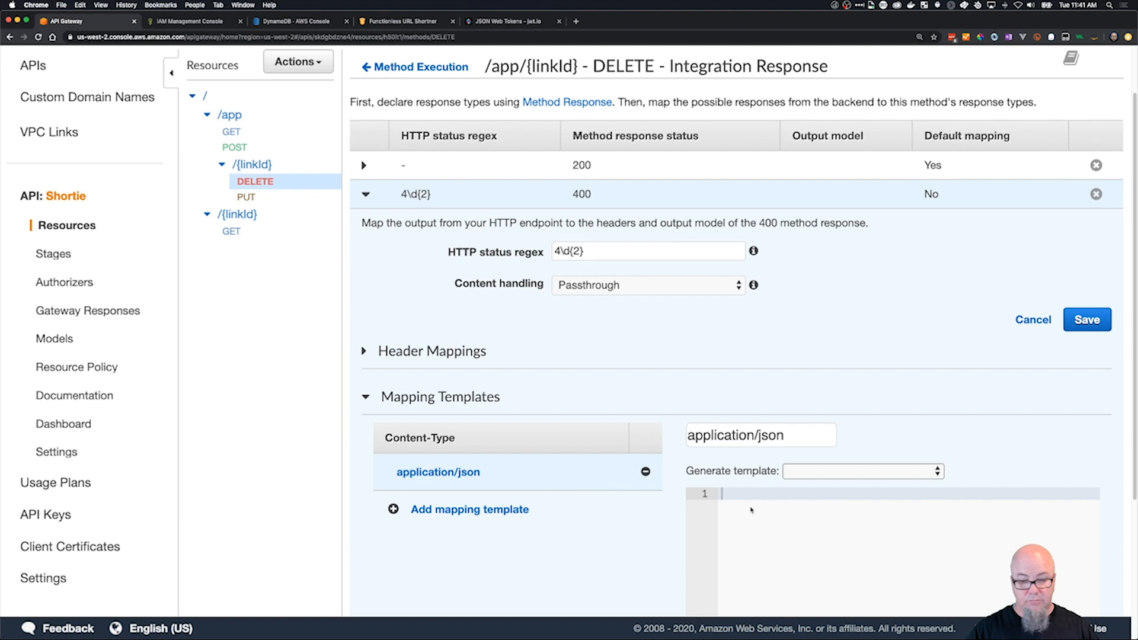
{"action": "type", "text": "{   \"error\": {     \"message\": \"Either you do not have permission to do this operation or a parameter is missing\"   } }"}
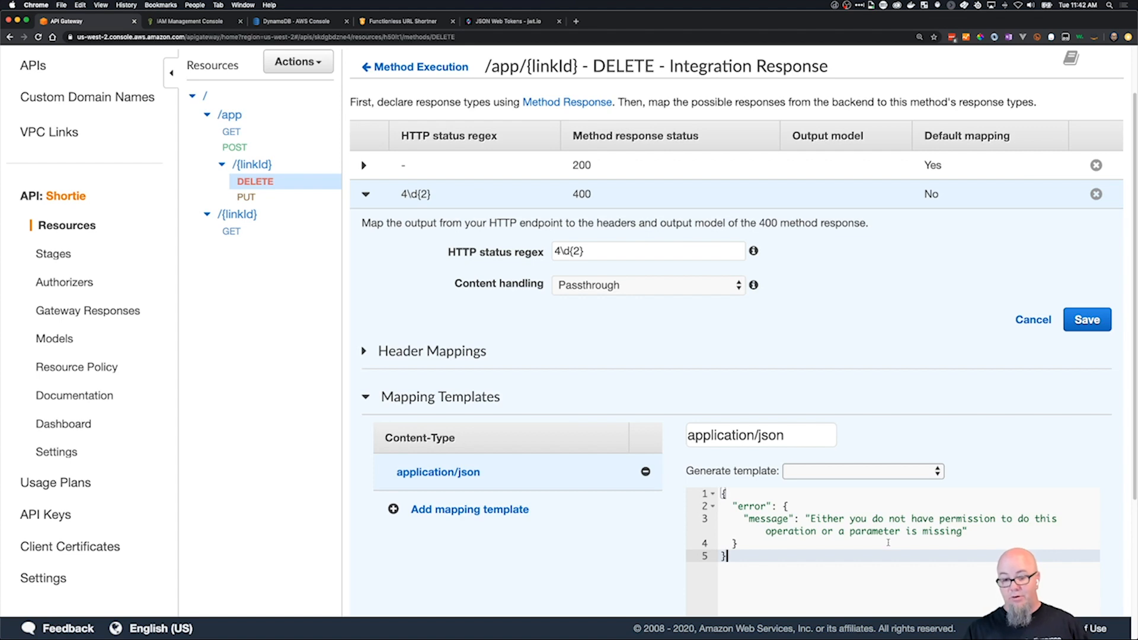
{"action": "left_click", "coordinate": [1086, 321]}
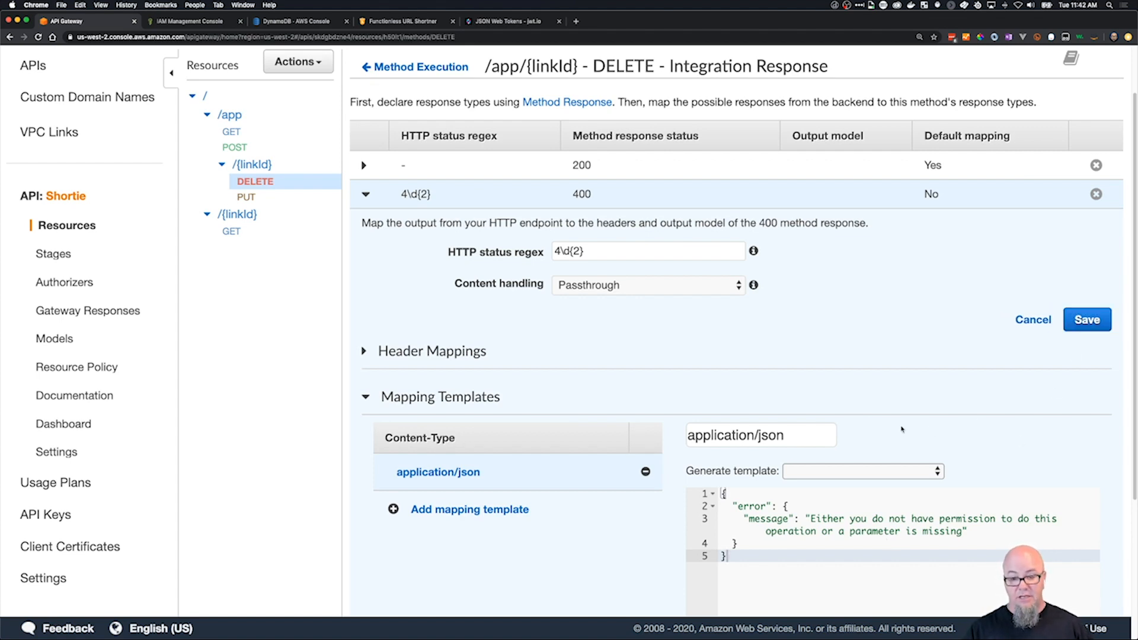
Clear the linkId path parameter on the DELETE method's test page and run the test.
{"action": "scroll", "coordinate": [613, 273], "scroll_direction": "up", "scroll_amount": 2}
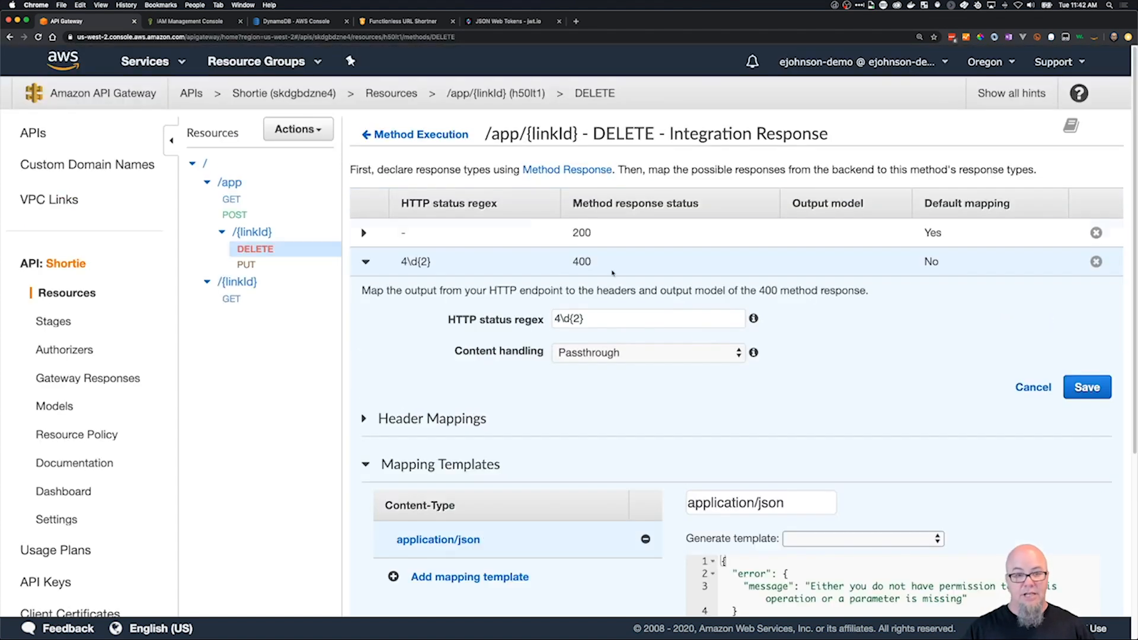
{"action": "left_click", "coordinate": [413, 136]}
{"action": "left_click", "coordinate": [391, 195]}
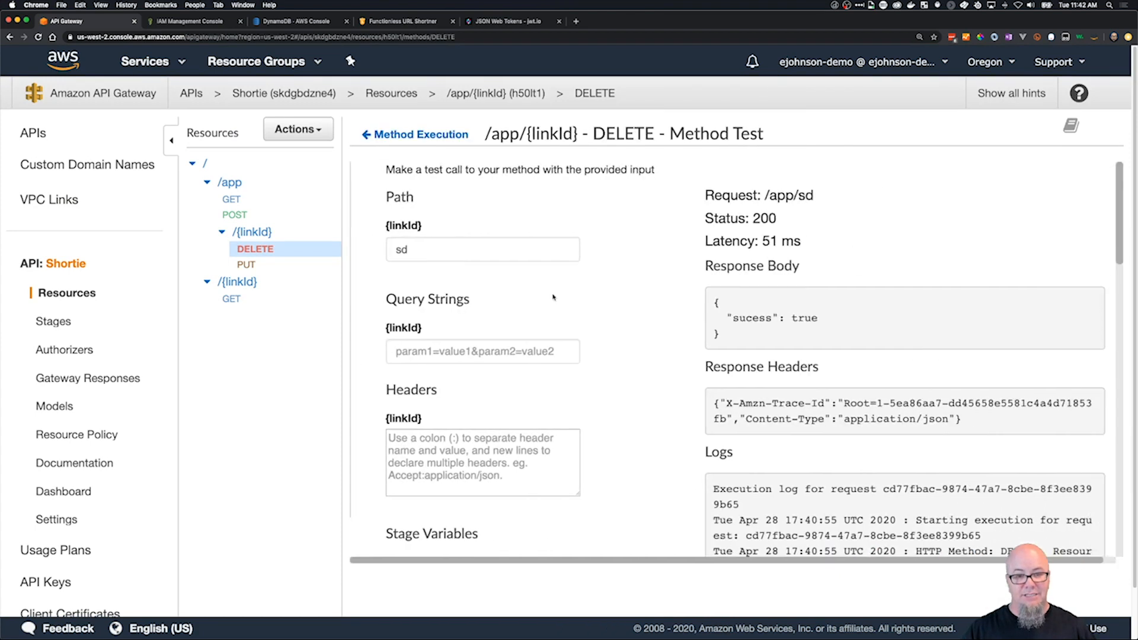
{"action": "left_click_drag", "start_coordinate": [452, 247], "coordinate": [276, 270]}
{"action": "key", "text": "BackSpace"}
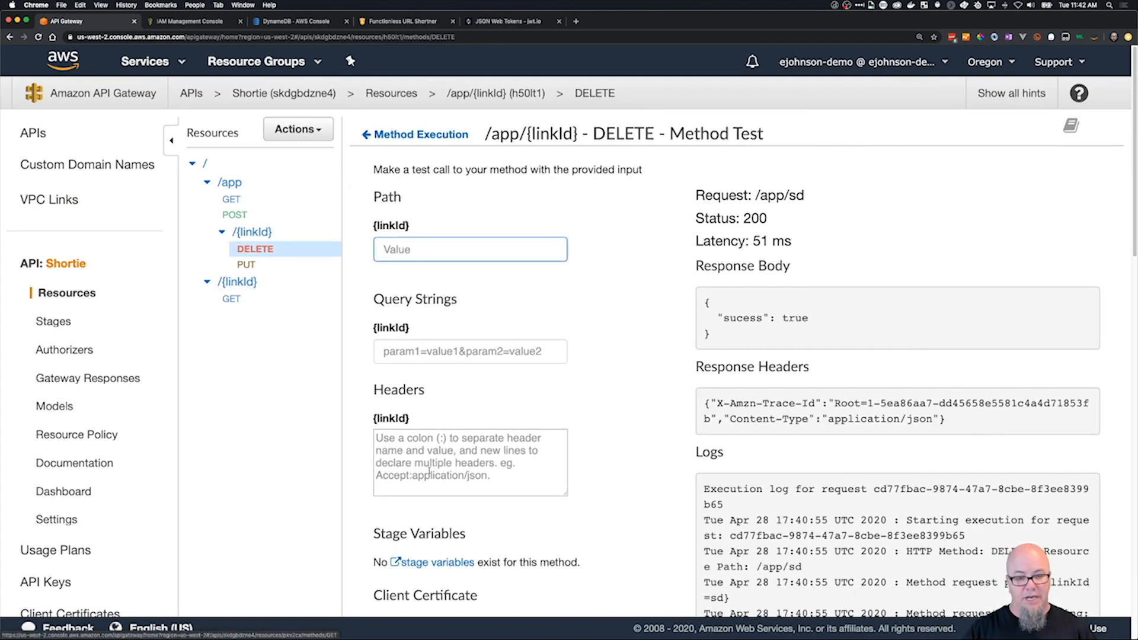
{"action": "scroll", "coordinate": [497, 454], "scroll_direction": "down", "scroll_amount": 10}
{"action": "scroll", "coordinate": [574, 207], "scroll_direction": "up", "scroll_amount": 1}
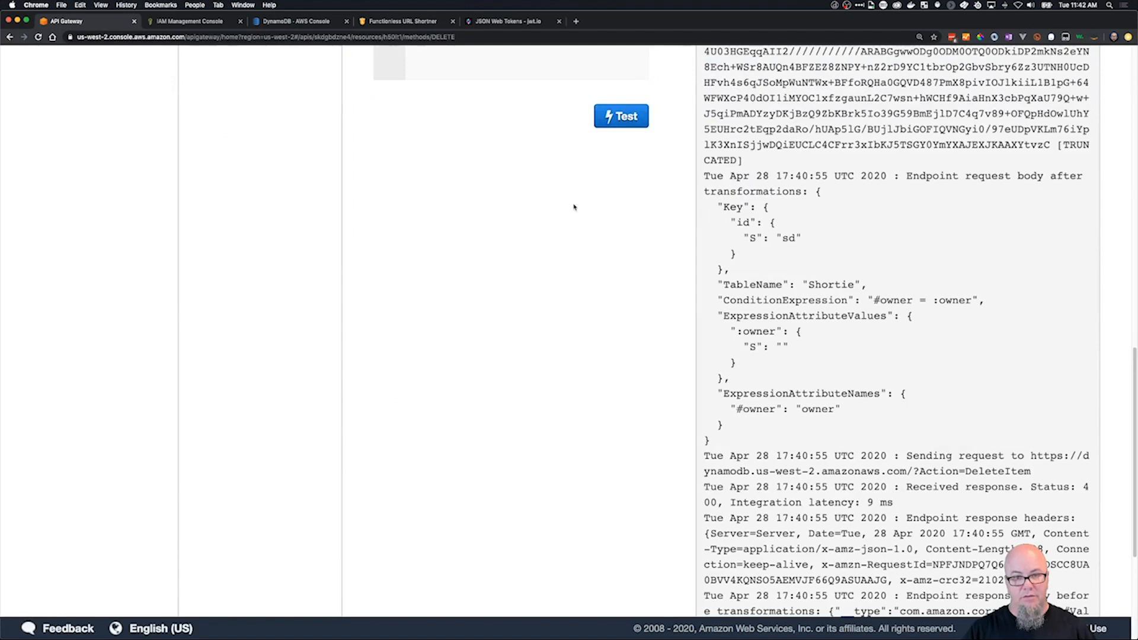
{"action": "left_click", "coordinate": [616, 119]}
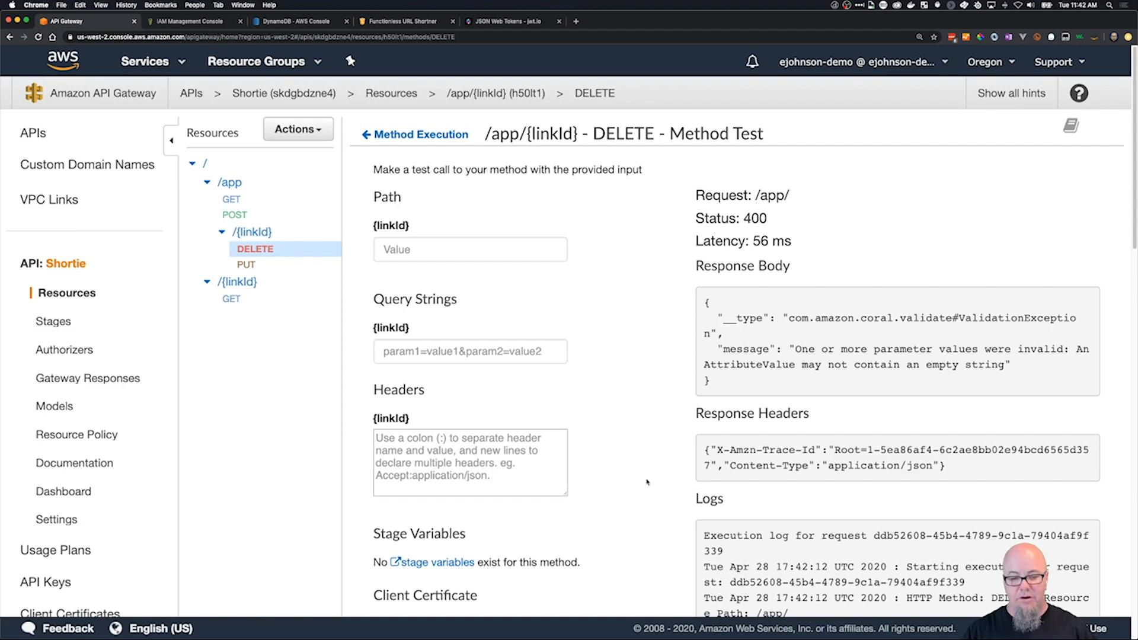
Examine the DELETE test's execution log, including the transformed request body, the received status and the response body before and after transformations.
{"action": "scroll", "coordinate": [818, 416], "scroll_direction": "down", "scroll_amount": 15}
{"action": "scroll", "coordinate": [818, 416], "scroll_direction": "down", "scroll_amount": 7}
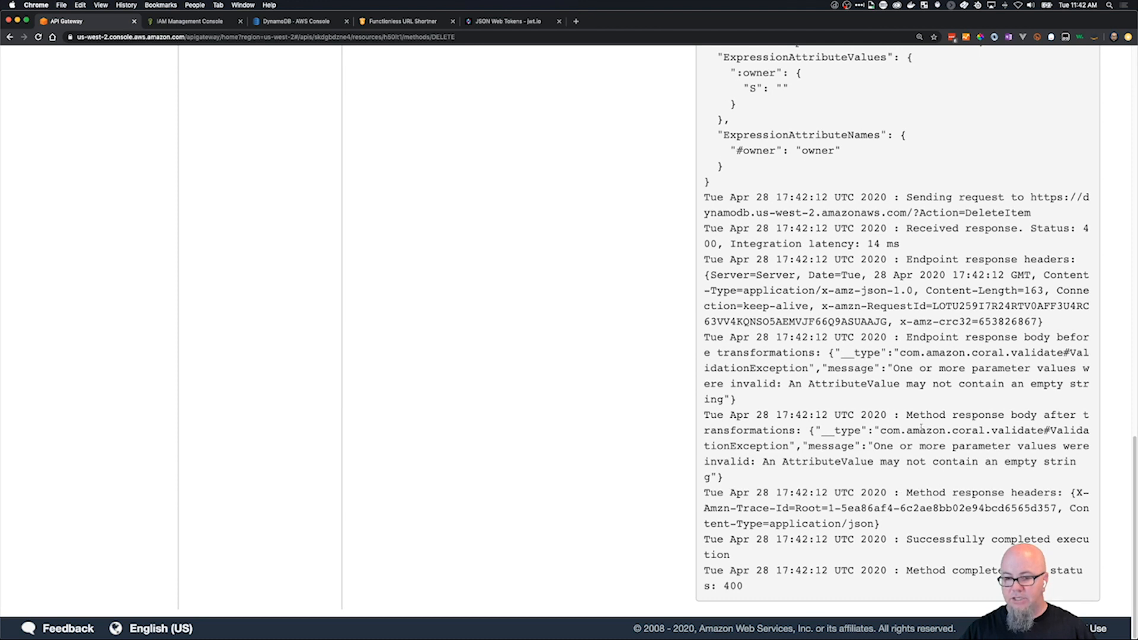
{"action": "scroll", "coordinate": [953, 260], "scroll_direction": "up", "scroll_amount": 1}
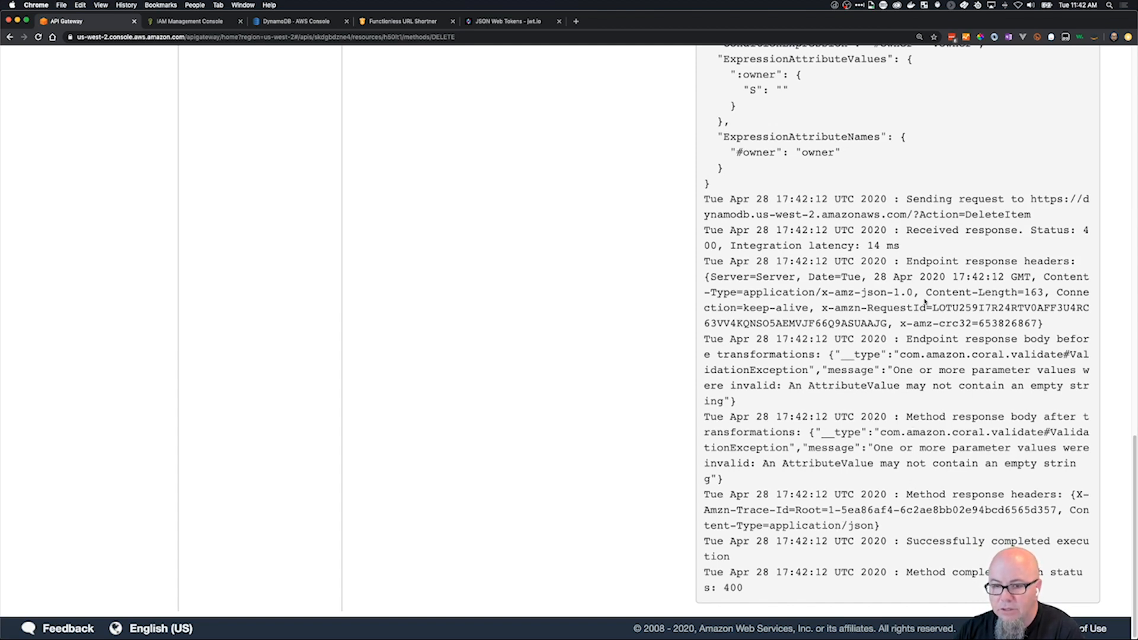
{"action": "scroll", "coordinate": [925, 302], "scroll_direction": "up", "scroll_amount": 10}
{"action": "scroll", "coordinate": [943, 301], "scroll_direction": "down", "scroll_amount": 3}
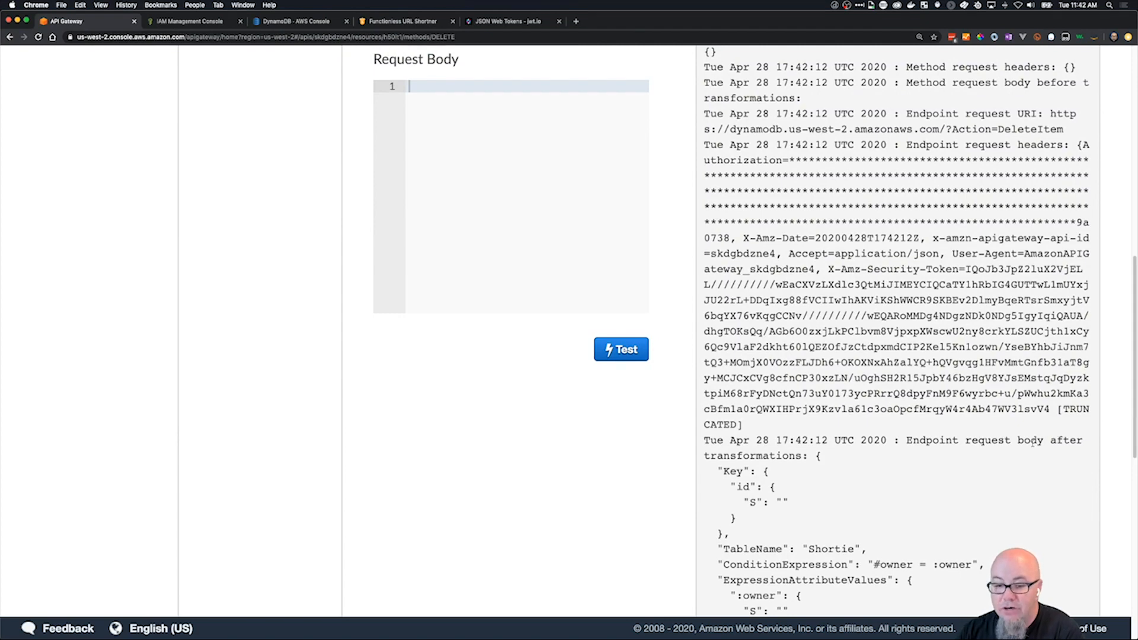
{"action": "scroll", "coordinate": [799, 509], "scroll_direction": "down", "scroll_amount": 1}
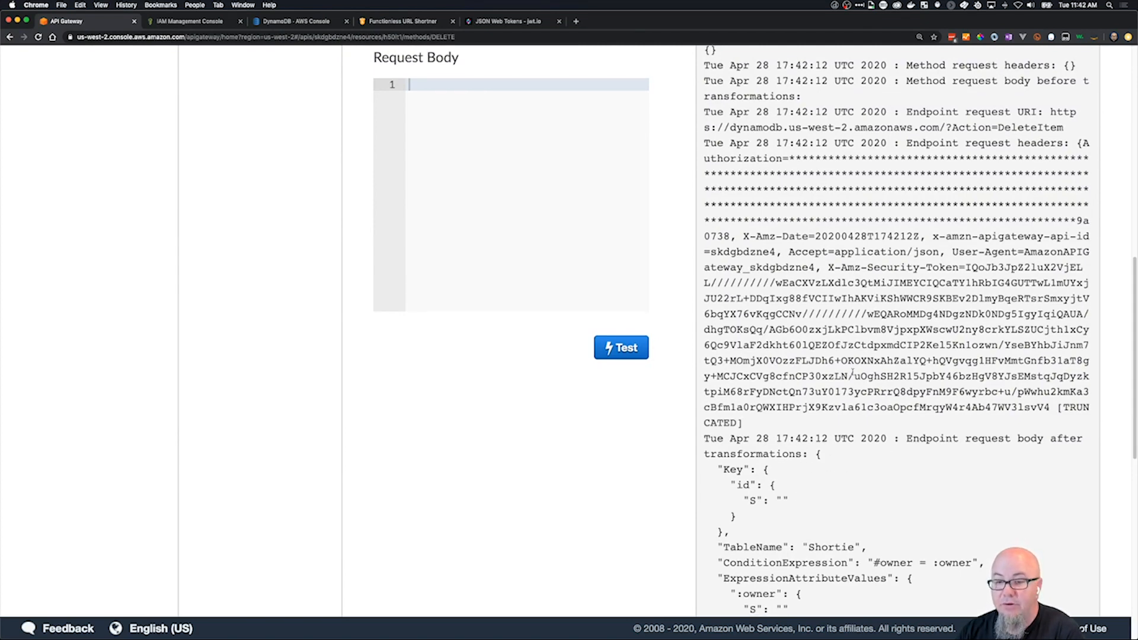
{"action": "scroll", "coordinate": [853, 374], "scroll_direction": "up", "scroll_amount": 5}
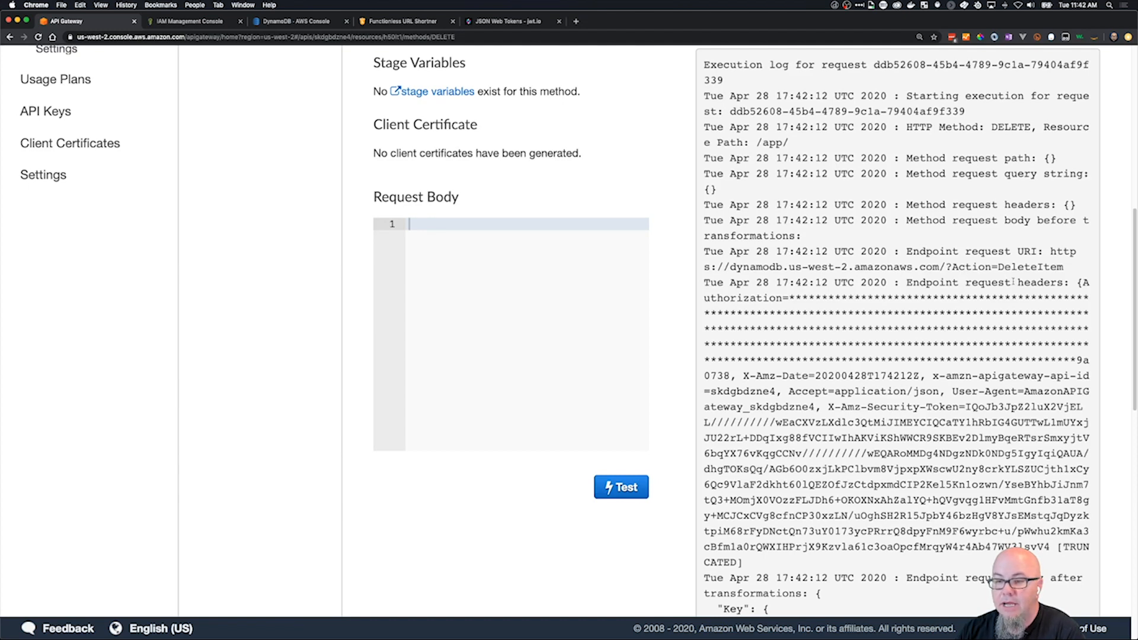
{"action": "scroll", "coordinate": [790, 385], "scroll_direction": "down", "scroll_amount": 10}
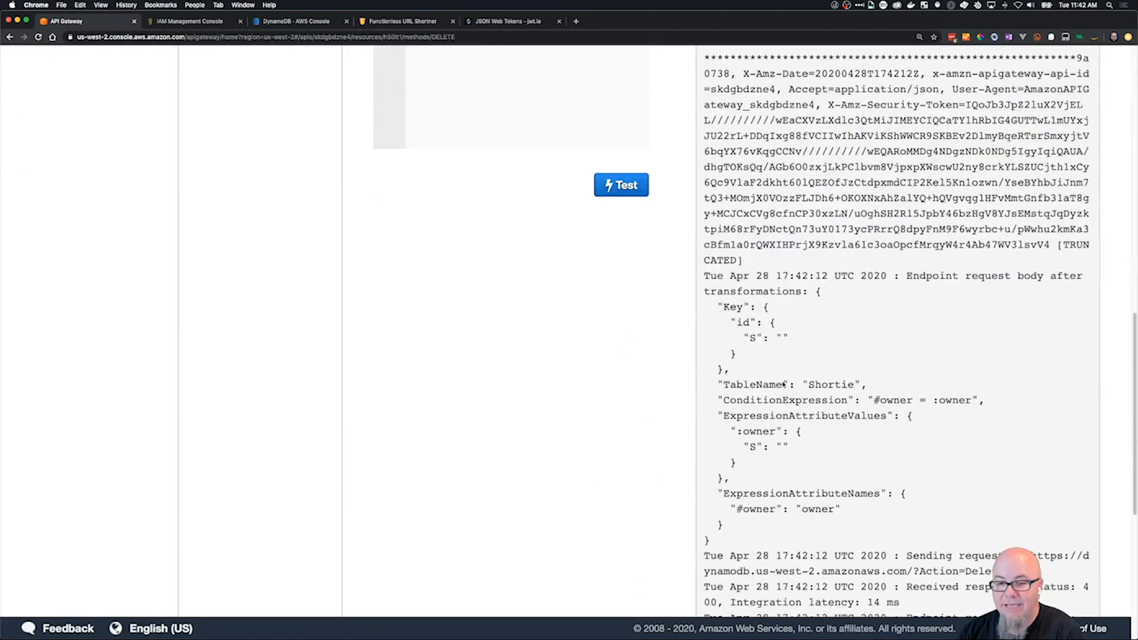
{"action": "scroll", "coordinate": [783, 383], "scroll_direction": "down", "scroll_amount": 5}
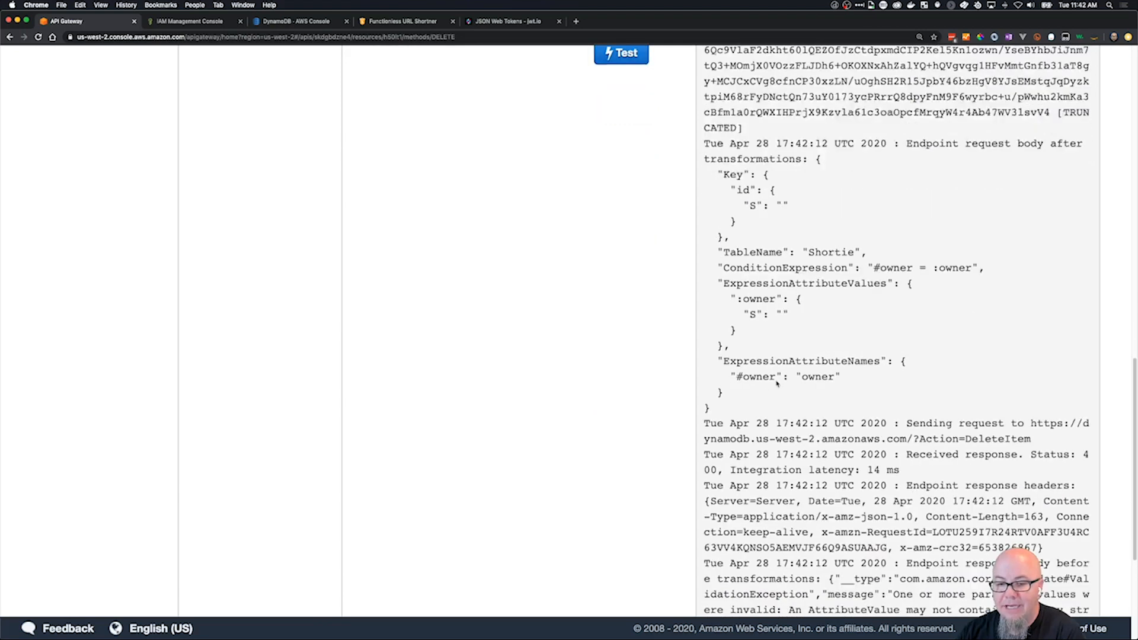
{"action": "scroll", "coordinate": [777, 384], "scroll_direction": "down", "scroll_amount": 1}
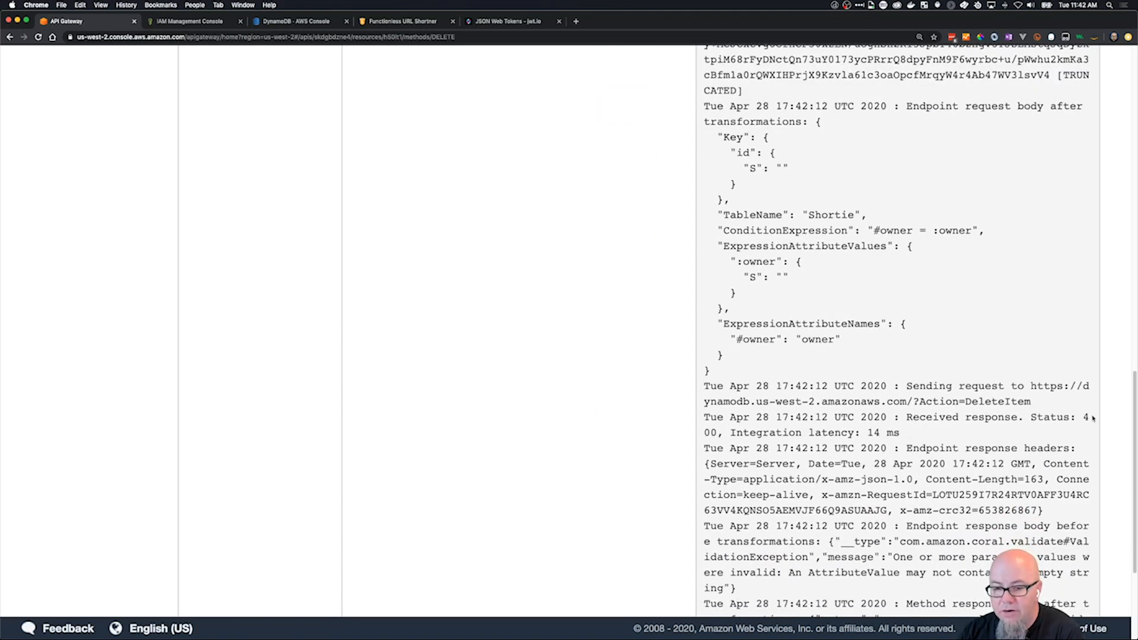
{"action": "scroll", "coordinate": [1016, 439], "scroll_direction": "up", "scroll_amount": 15}
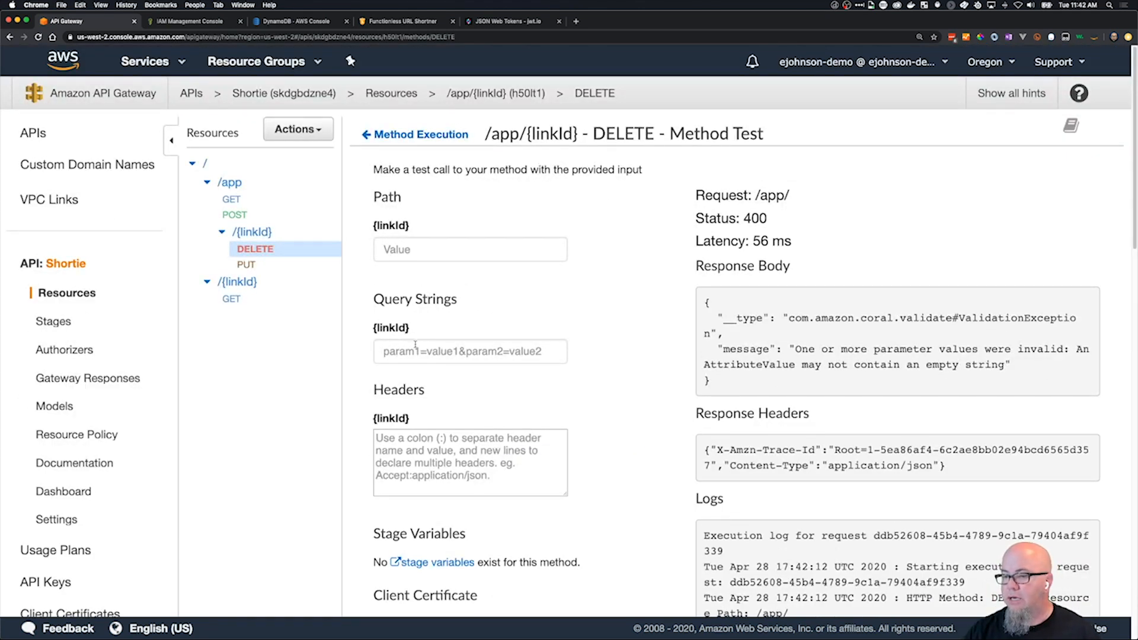
Check the details of the DELETE method's 400 method response and return to the method overview.
{"action": "left_click", "coordinate": [426, 136]}
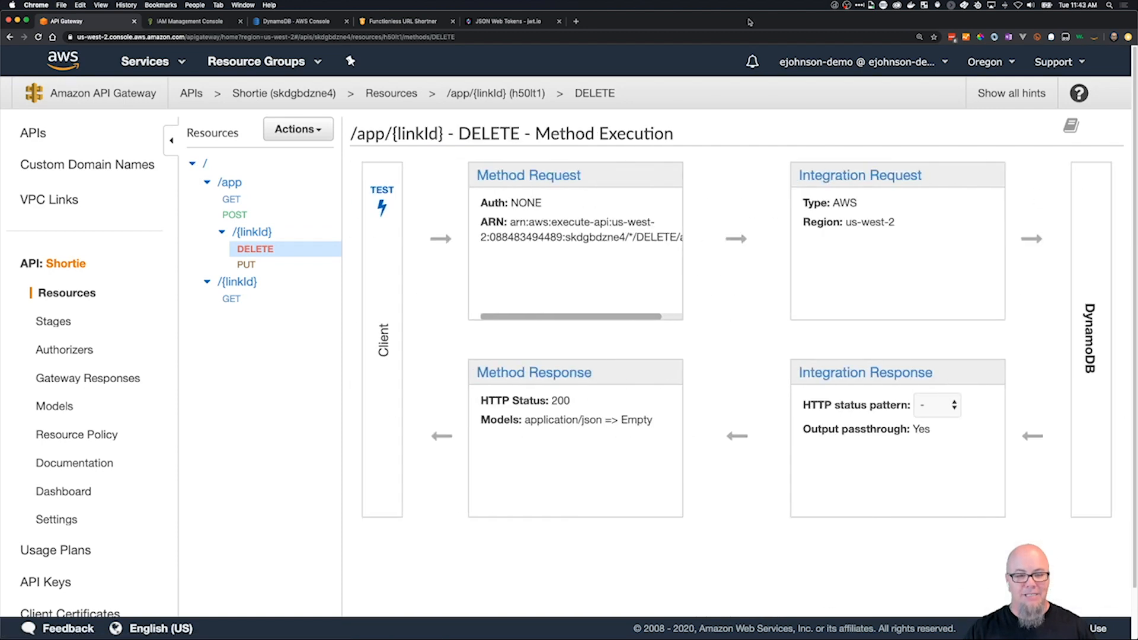
{"action": "left_click", "coordinate": [515, 375]}
{"action": "left_click", "coordinate": [364, 262]}
{"action": "left_click", "coordinate": [364, 262]}
{"action": "left_click", "coordinate": [420, 134]}
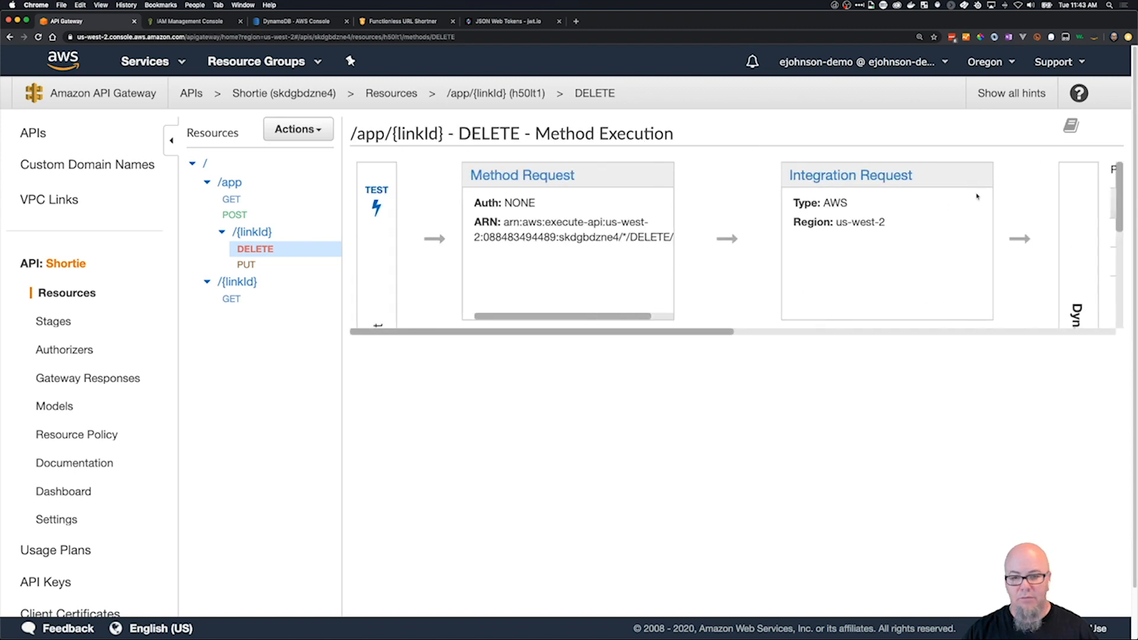
Set the HTTP status regex of the DELETE method's 200 integration response to 2\d{2} and save it.
{"action": "left_click", "coordinate": [847, 380]}
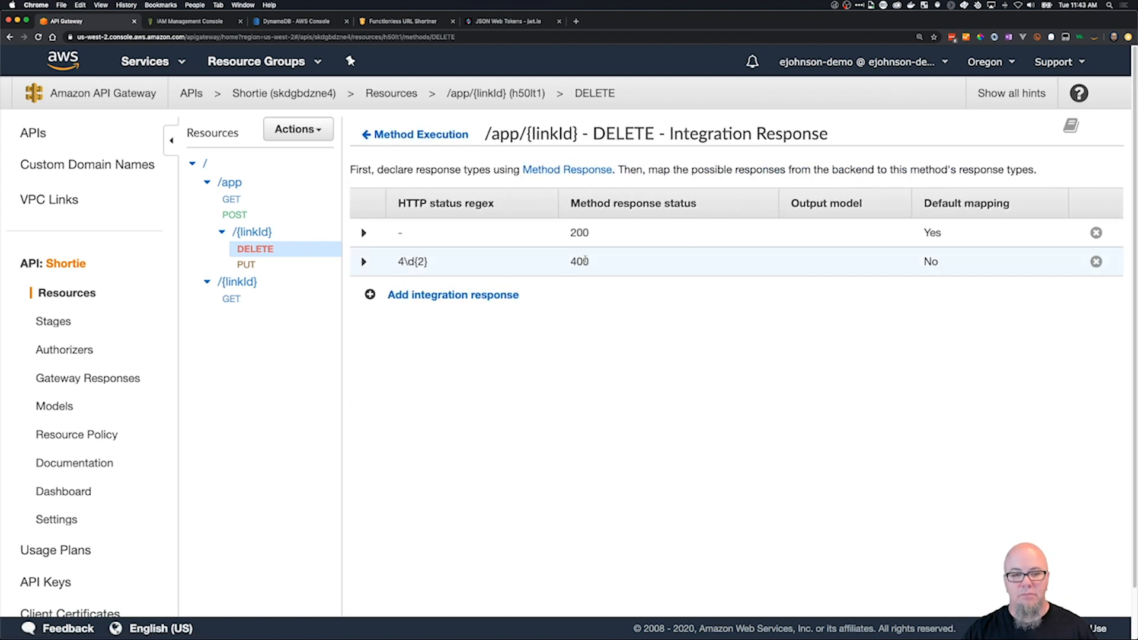
{"action": "left_click", "coordinate": [395, 235]}
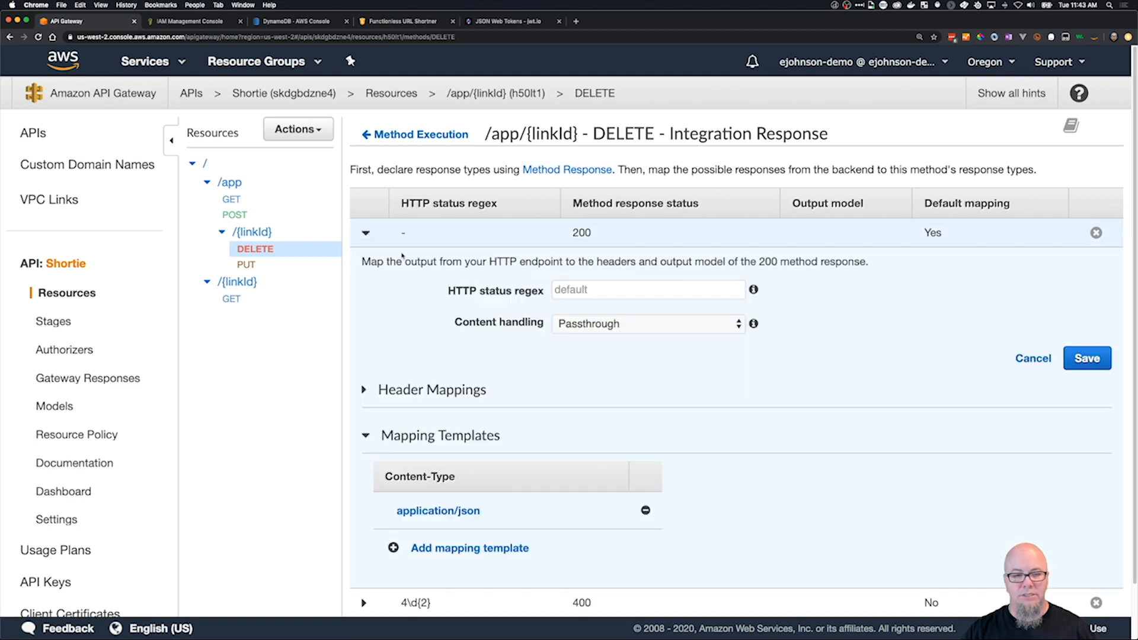
{"action": "left_click", "coordinate": [586, 291]}
{"action": "type", "text": "2\\"}
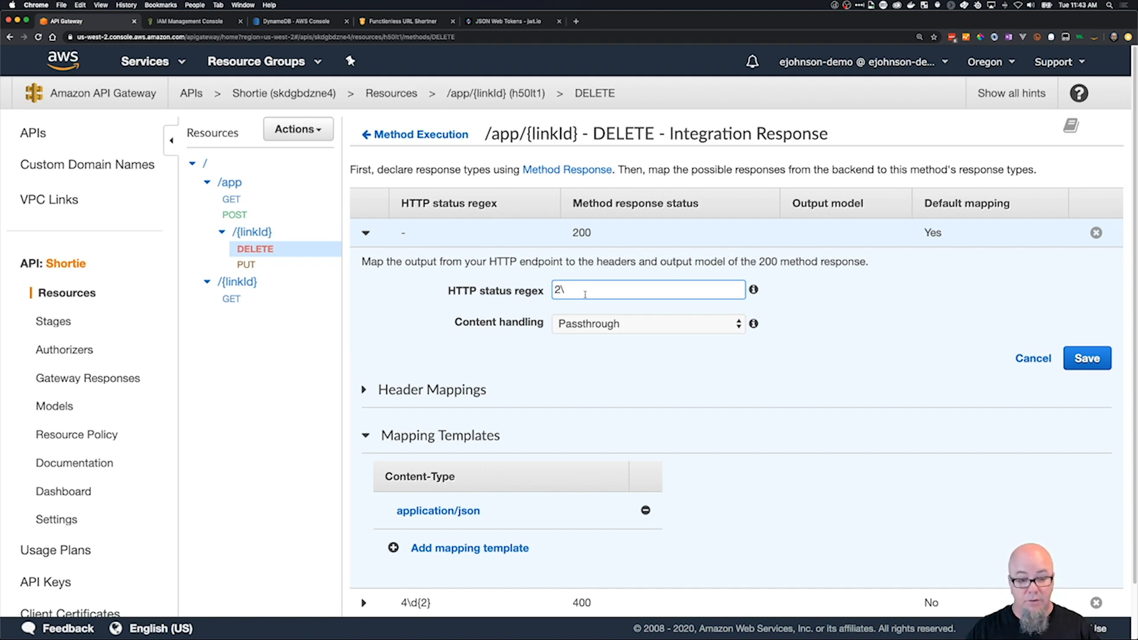
{"action": "type", "text": "d"}
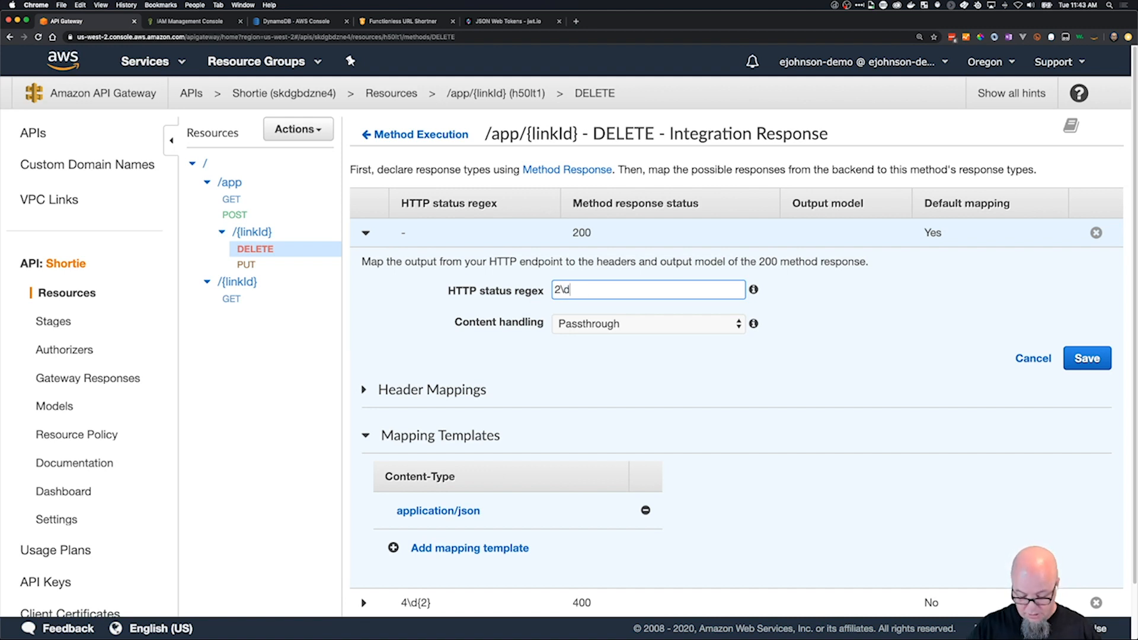
{"action": "type", "text": "{2}"}
{"action": "left_click", "coordinate": [1084, 359]}
{"action": "scroll", "coordinate": [672, 342], "scroll_direction": "down", "scroll_amount": 2}
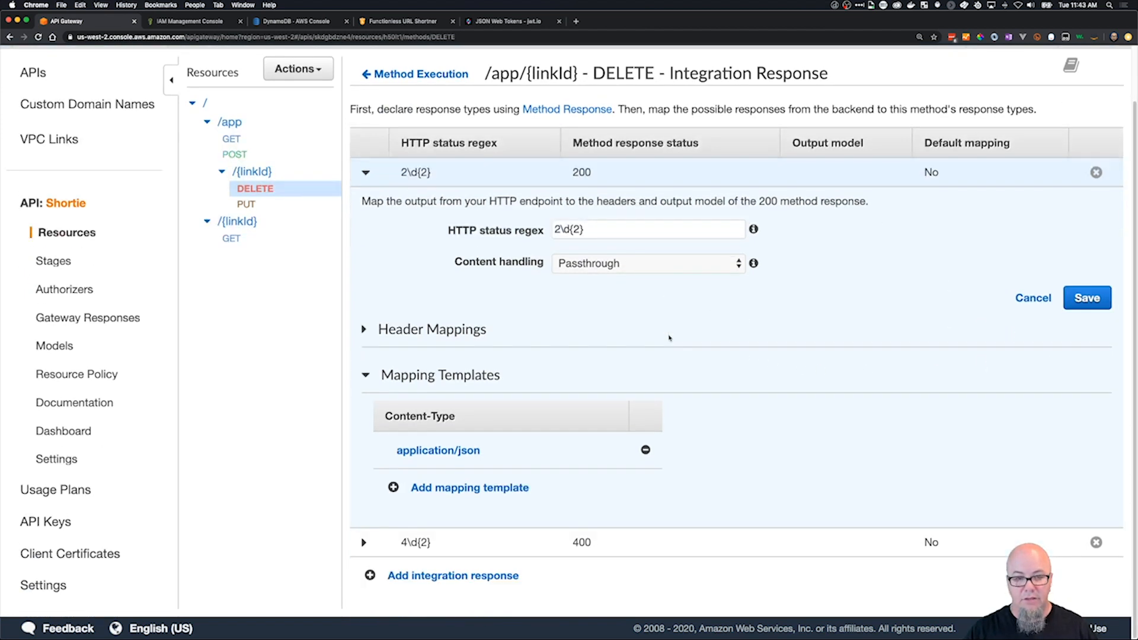
{"action": "left_click", "coordinate": [366, 173]}
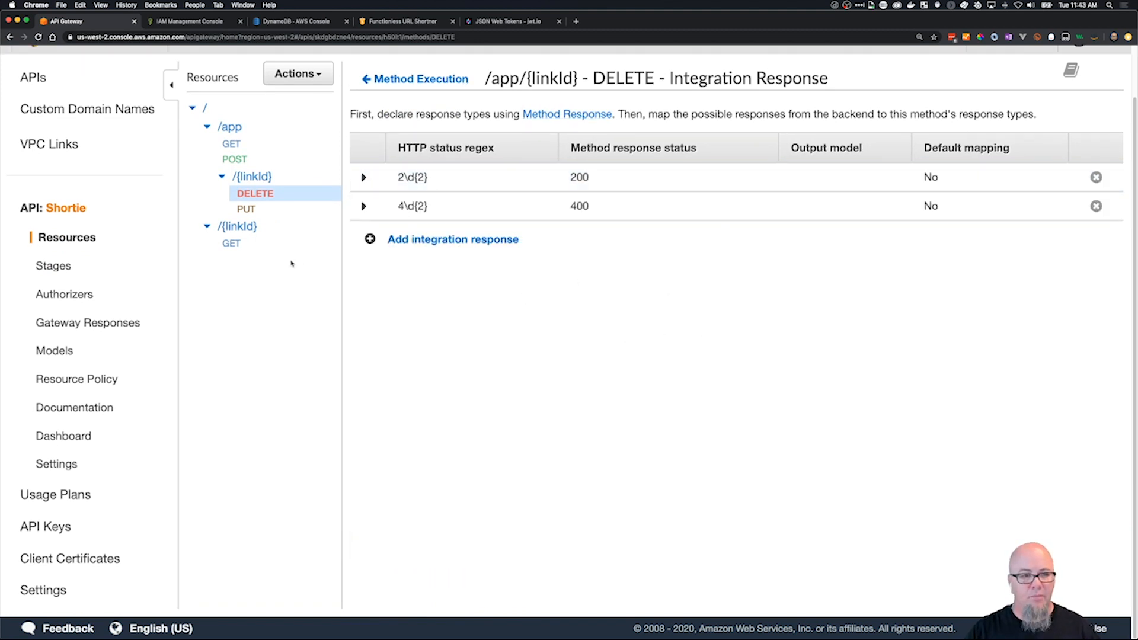
Test the DELETE method with linkId ritrjekwsdf and read the error message in the response body.
{"action": "left_click", "coordinate": [379, 79]}
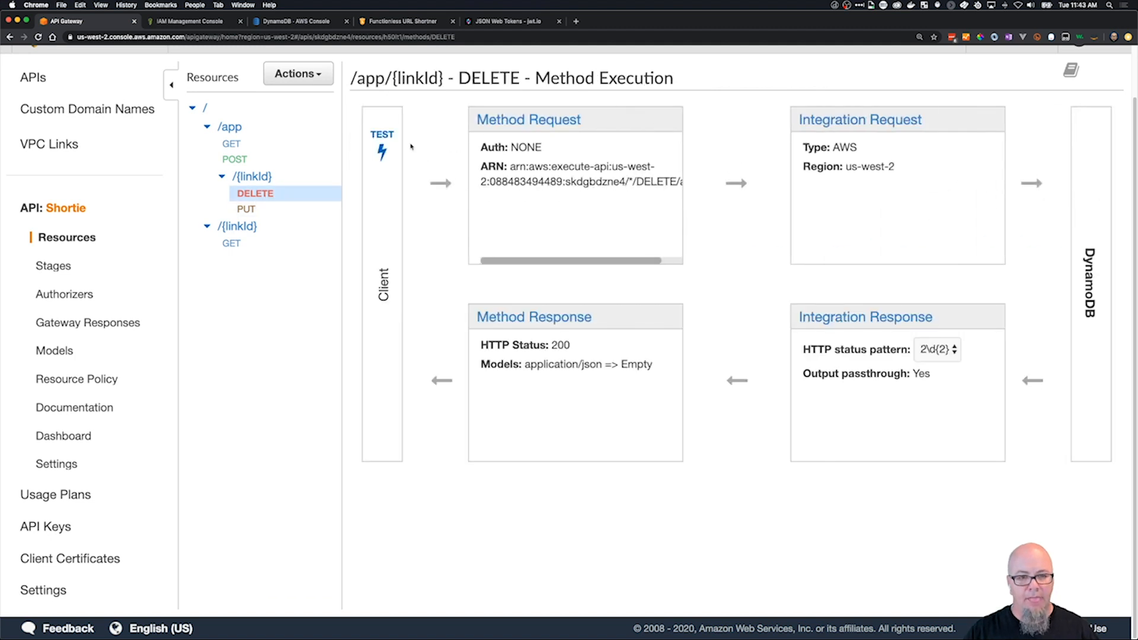
{"action": "left_click", "coordinate": [385, 148]}
{"action": "left_click", "coordinate": [425, 184]}
{"action": "type", "text": "ritrjekwsdf"}
{"action": "scroll", "coordinate": [521, 383], "scroll_direction": "down", "scroll_amount": 15}
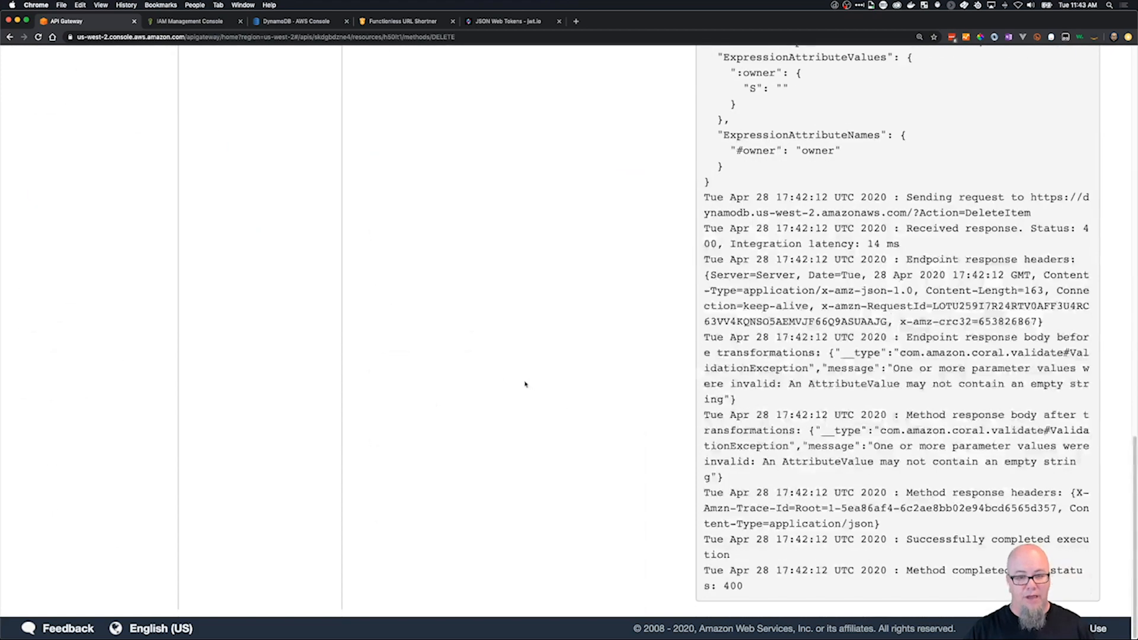
{"action": "scroll", "coordinate": [522, 382], "scroll_direction": "up", "scroll_amount": 10}
{"action": "scroll", "coordinate": [522, 382], "scroll_direction": "down", "scroll_amount": 1}
{"action": "left_click", "coordinate": [640, 491]}
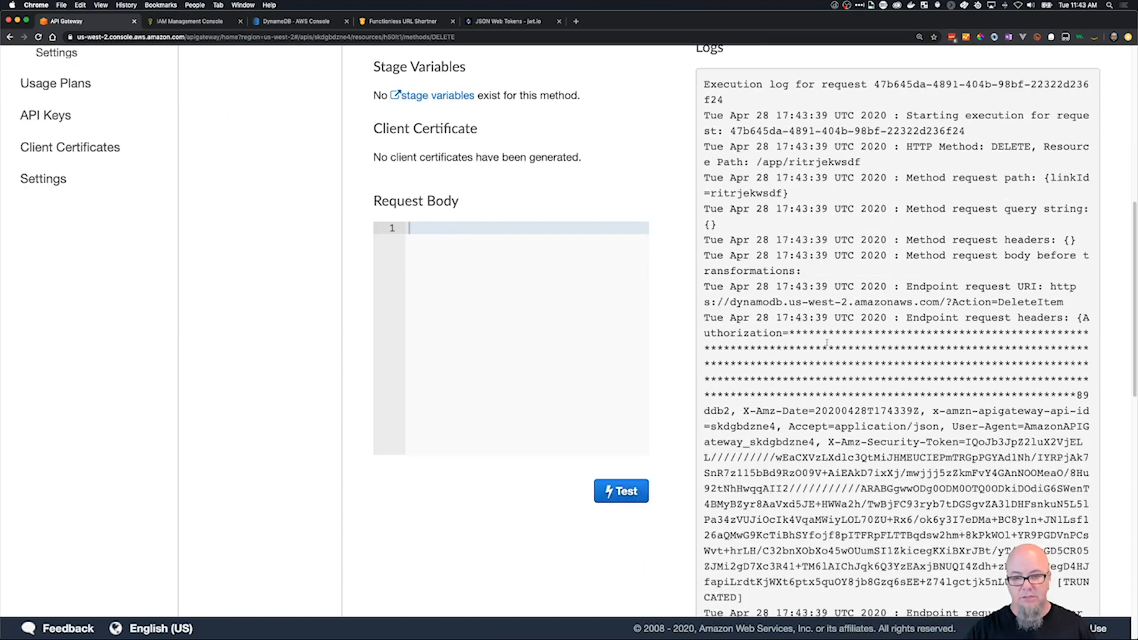
{"action": "scroll", "coordinate": [879, 250], "scroll_direction": "up", "scroll_amount": 10}
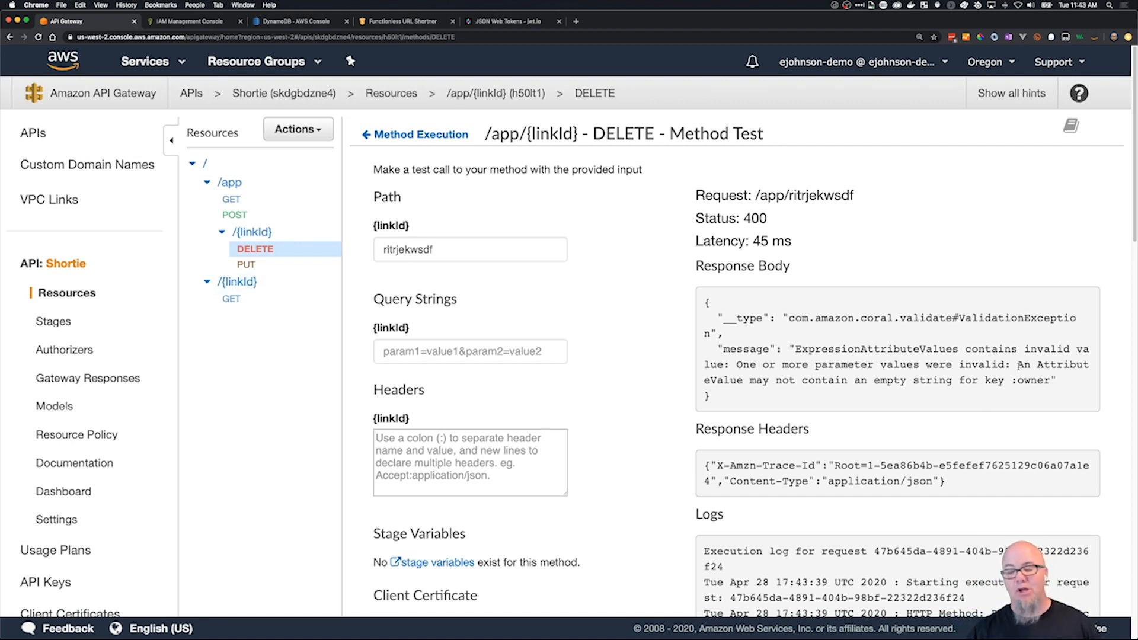
{"action": "left_click_drag", "start_coordinate": [1017, 369], "coordinate": [962, 380]}
{"action": "left_click", "coordinate": [1026, 382]}
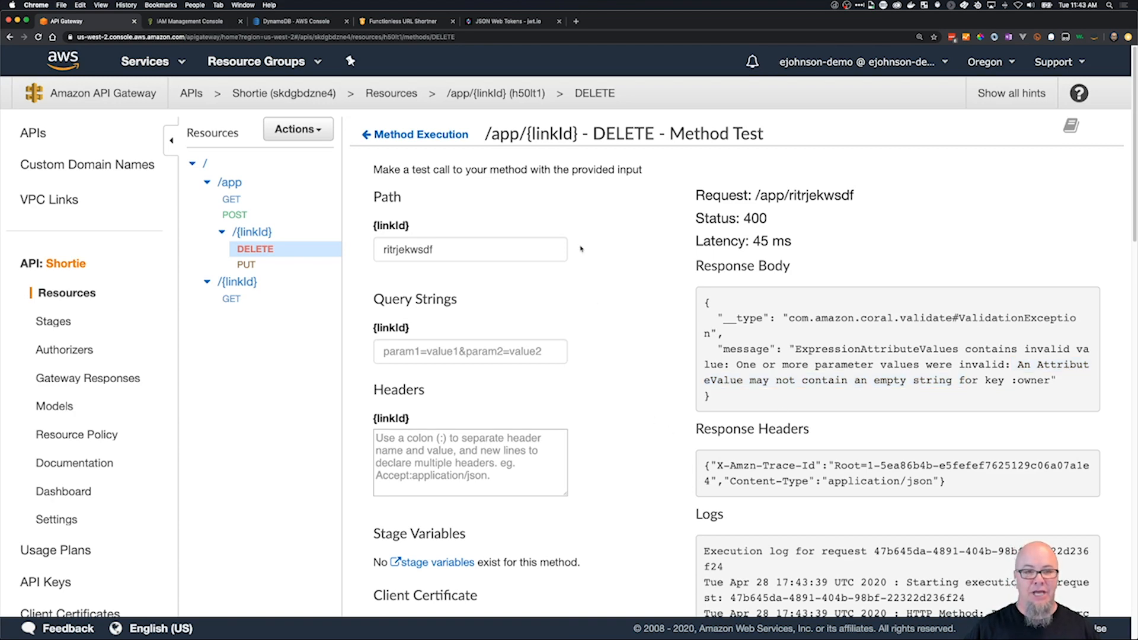
Check the status regex mappings in the DELETE method's integration response and return to the method overview.
{"action": "left_click", "coordinate": [415, 134]}
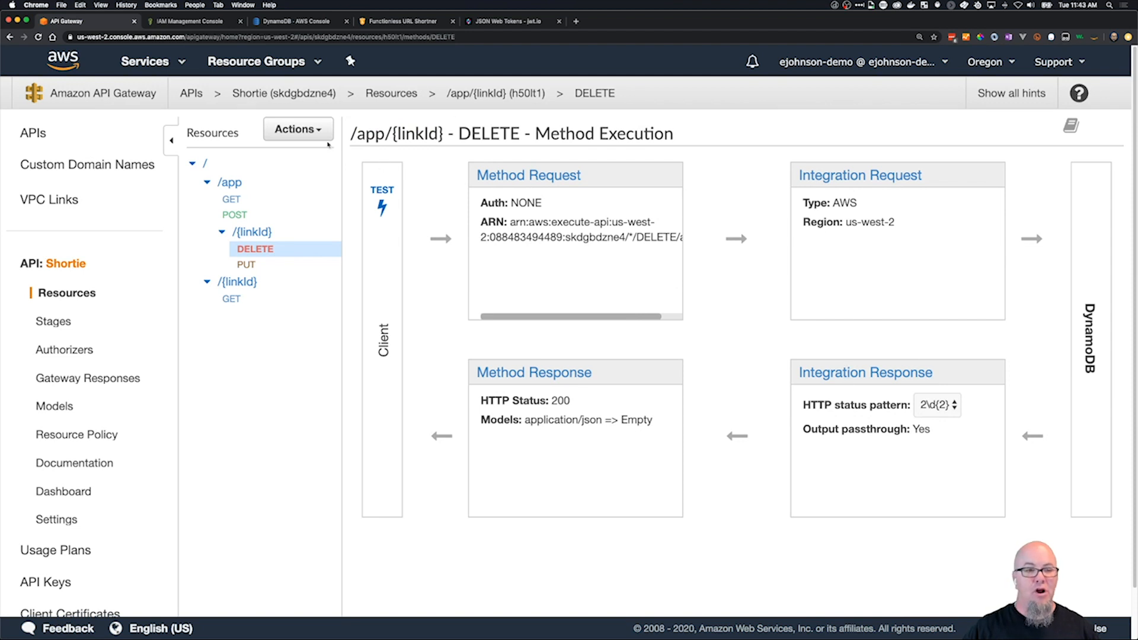
{"action": "left_click", "coordinate": [298, 129]}
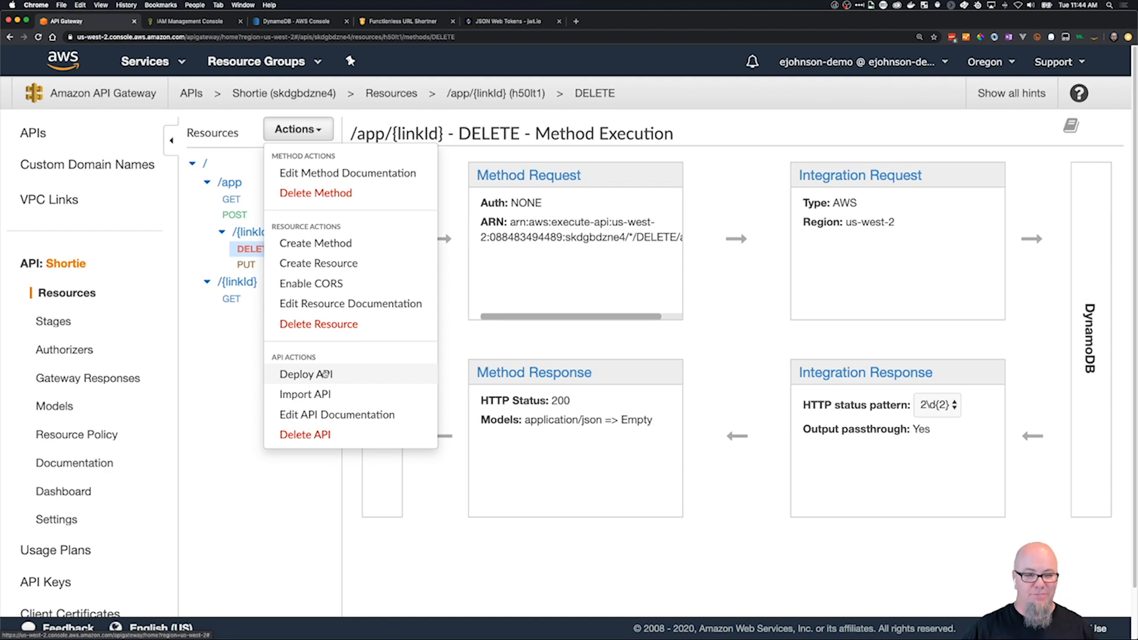
{"action": "left_click", "coordinate": [754, 353]}
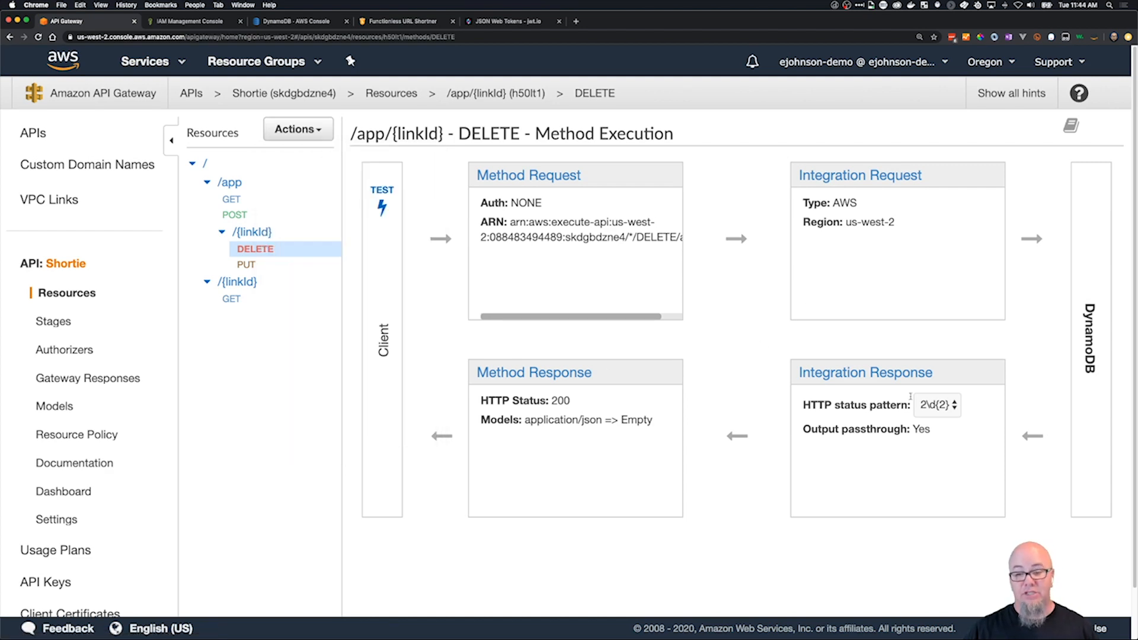
{"action": "left_click", "coordinate": [883, 374]}
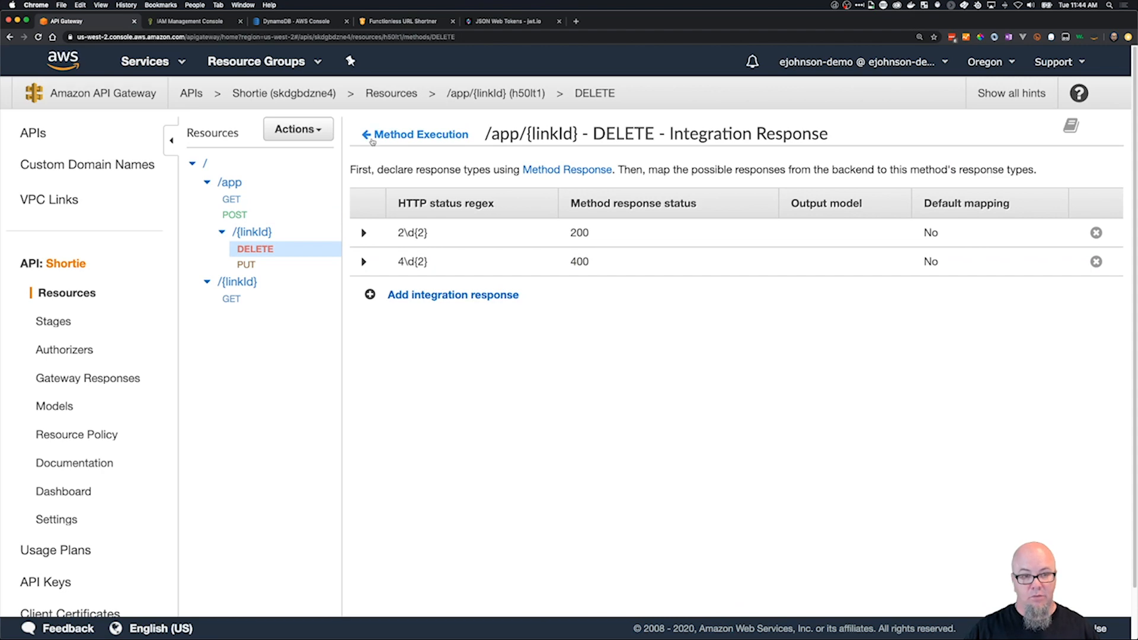
{"action": "left_click", "coordinate": [372, 138]}
Replace the :owner value in the DELETE integration request's application/json template with the owner's hard-coded e-mail address and save.
{"action": "left_click", "coordinate": [860, 175]}
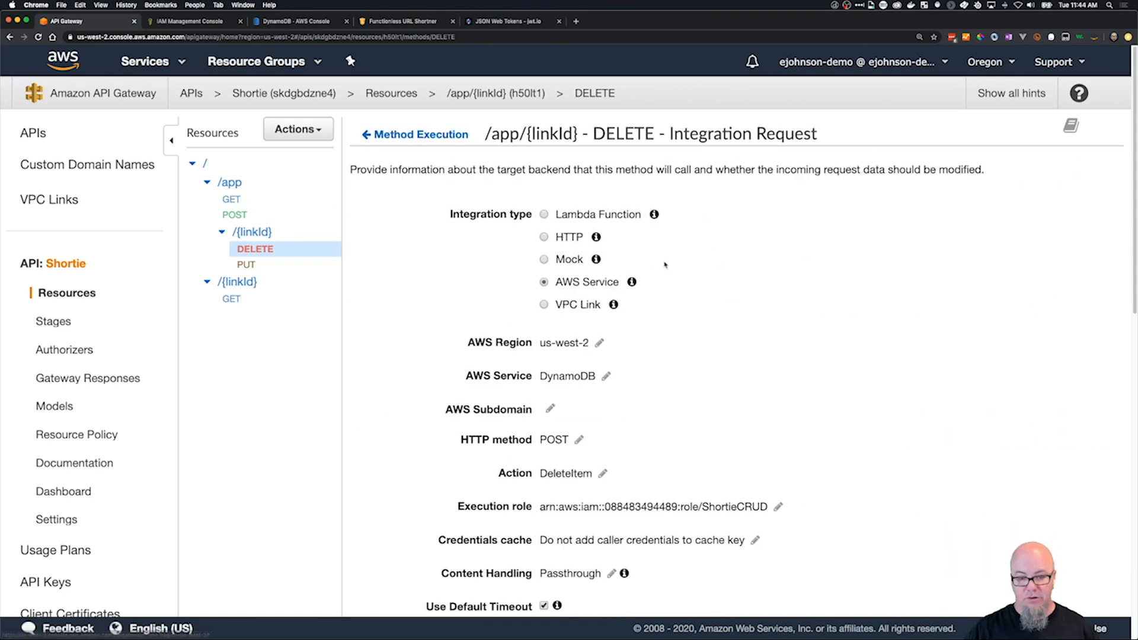
{"action": "scroll", "coordinate": [563, 511], "scroll_direction": "down", "scroll_amount": 10}
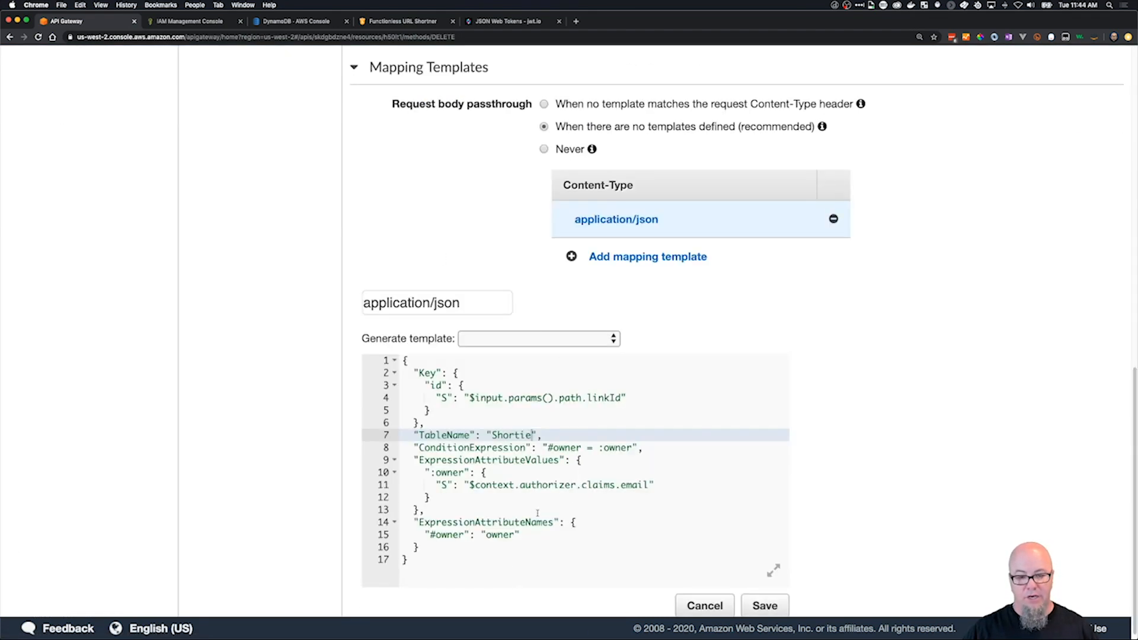
{"action": "left_click_drag", "start_coordinate": [468, 485], "coordinate": [649, 484]}
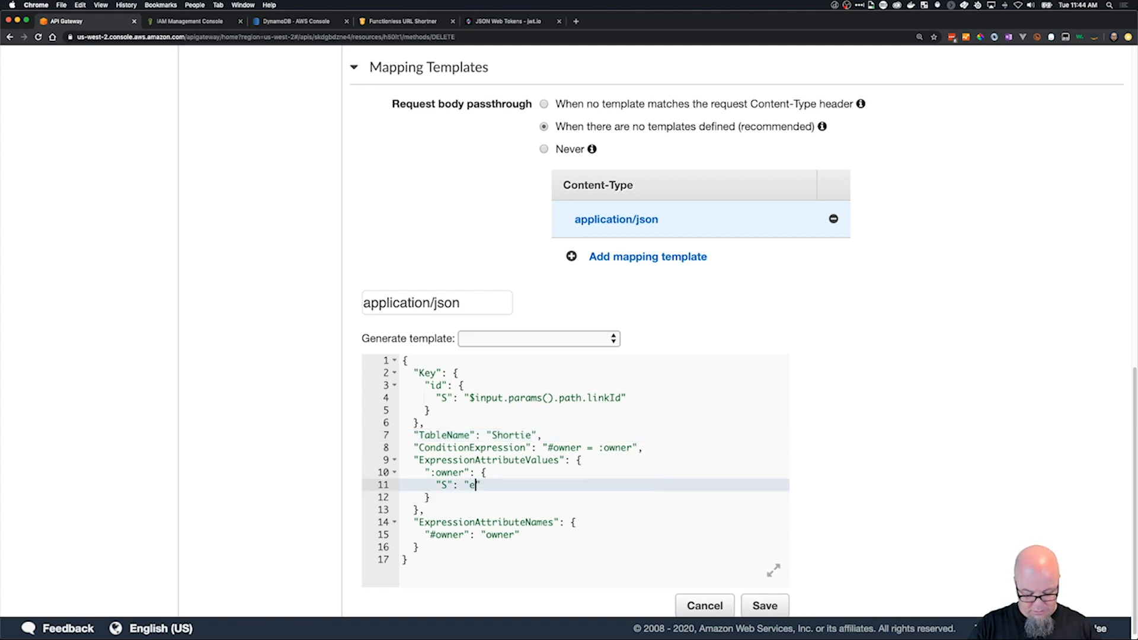
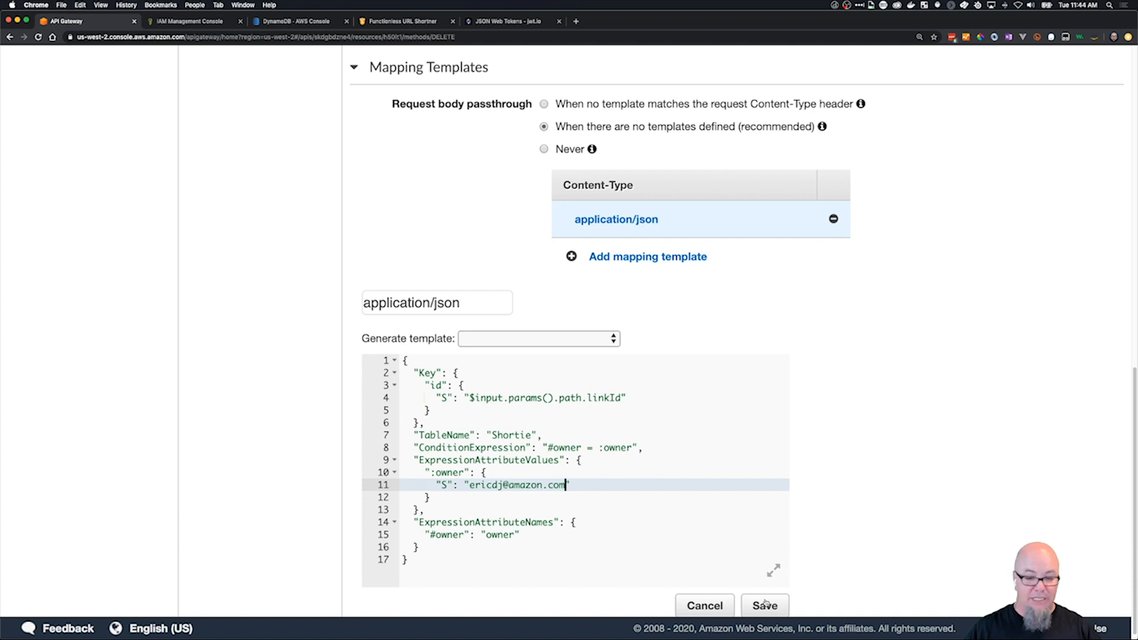
{"action": "scroll", "coordinate": [858, 345], "scroll_direction": "up", "scroll_amount": 12}
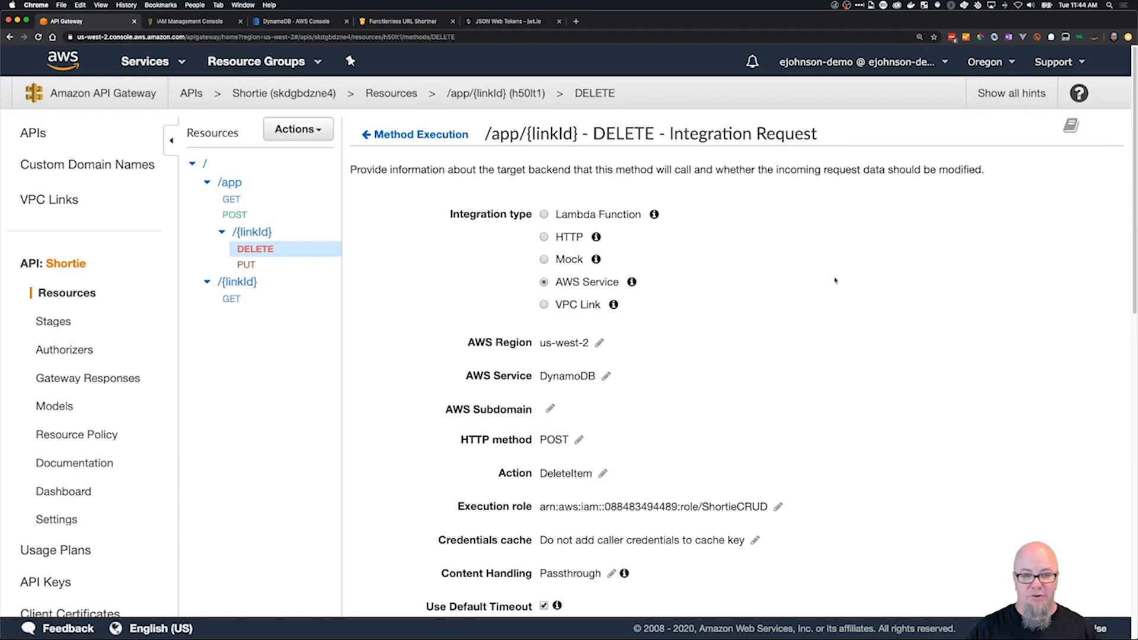
Clear the linkId path parameter on the DELETE test page and rerun the test.
{"action": "left_click", "coordinate": [432, 137]}
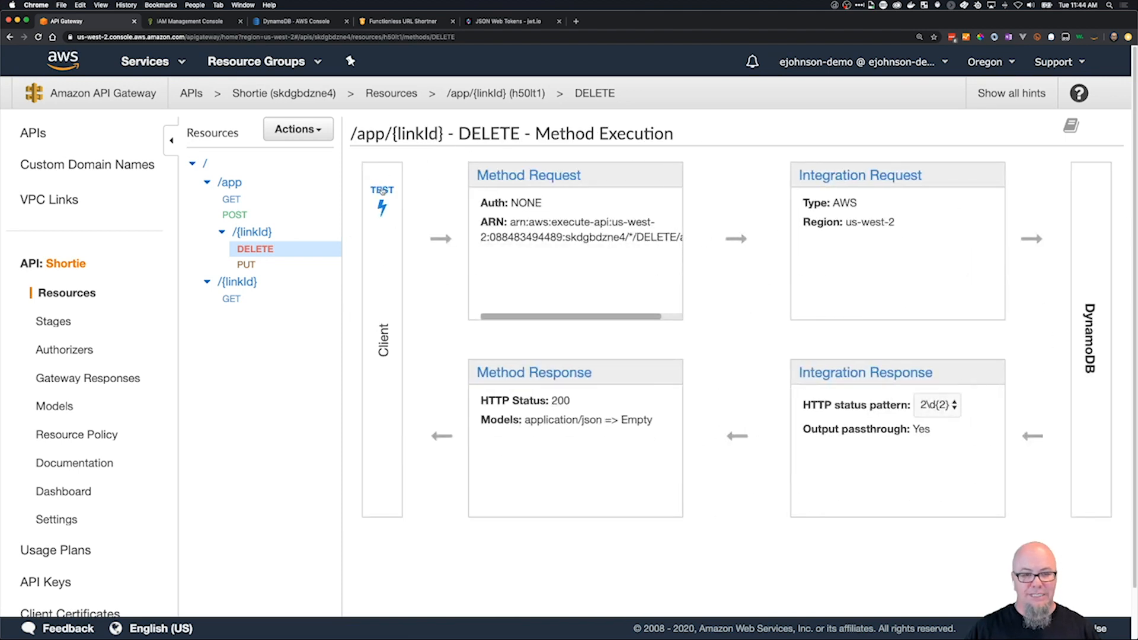
{"action": "left_click", "coordinate": [382, 202]}
{"action": "double_click", "coordinate": [477, 249]}
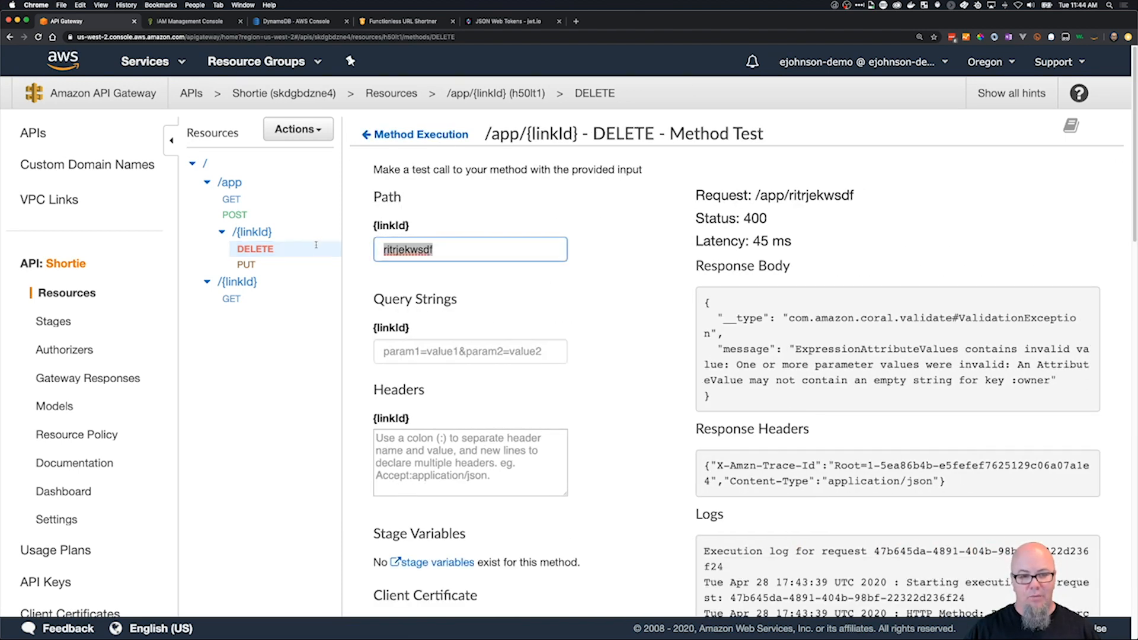
{"action": "key", "text": "BackSpace"}
{"action": "scroll", "coordinate": [593, 327], "scroll_direction": "down", "scroll_amount": 10}
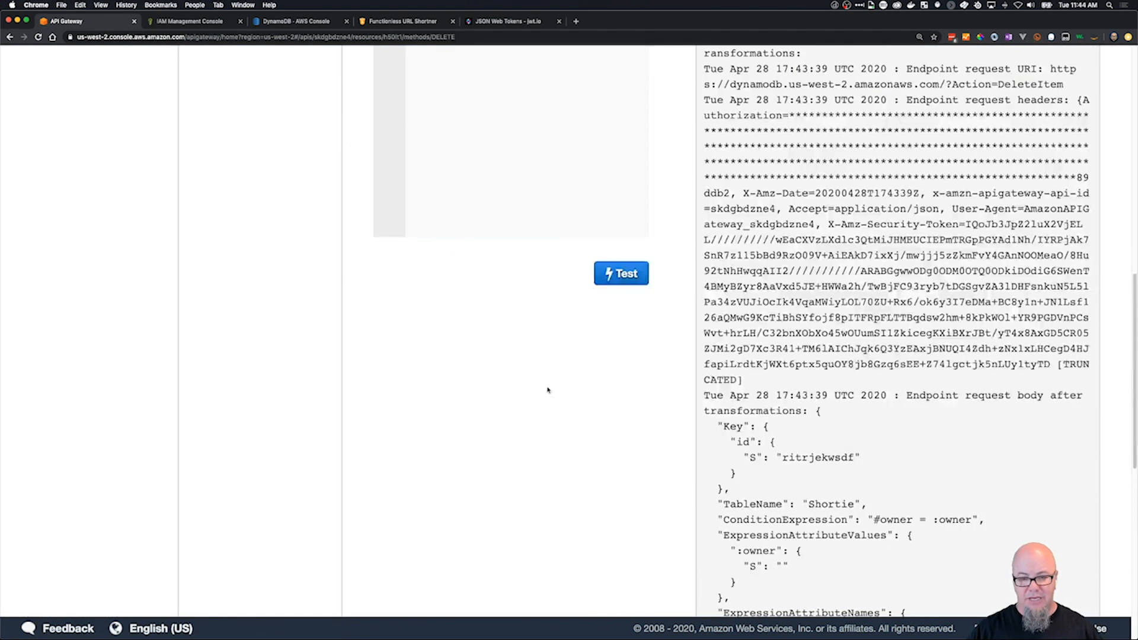
{"action": "left_click", "coordinate": [617, 277]}
{"action": "scroll", "coordinate": [712, 332], "scroll_direction": "up", "scroll_amount": 10}
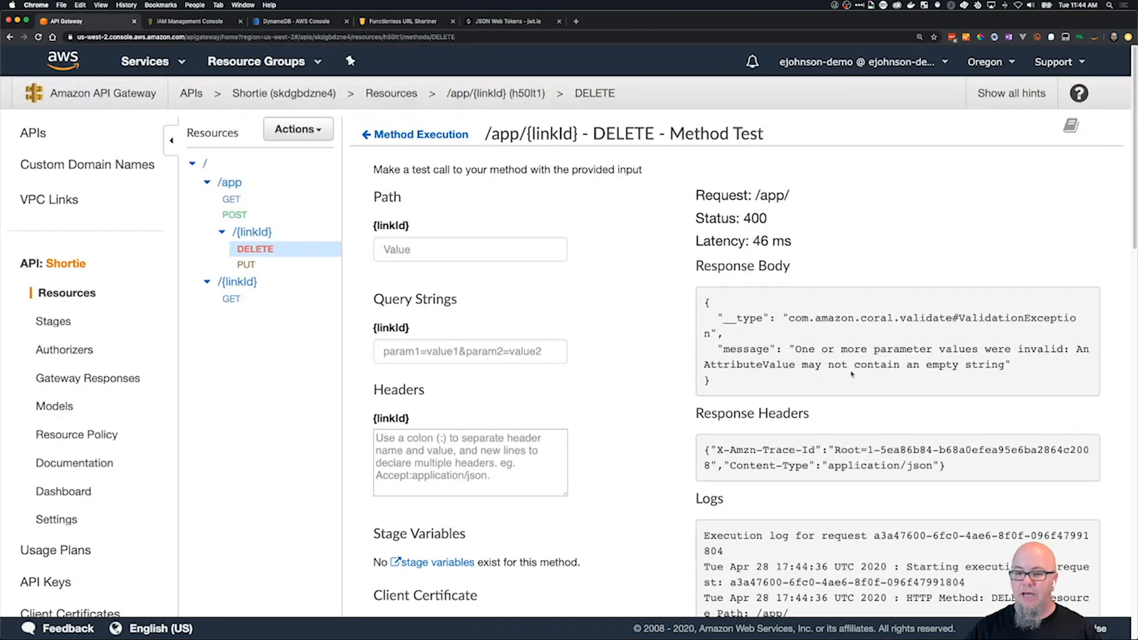
Test the DELETE method with linkId jhgf and review the response body and execution log.
{"action": "left_click", "coordinate": [477, 249]}
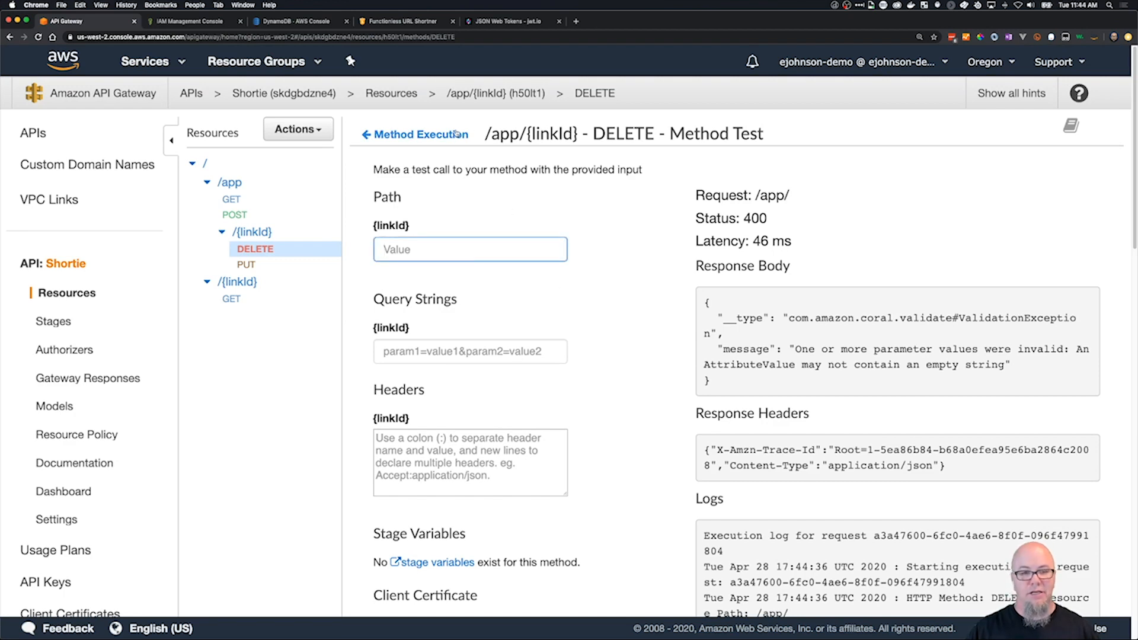
{"action": "type", "text": "jhgf"}
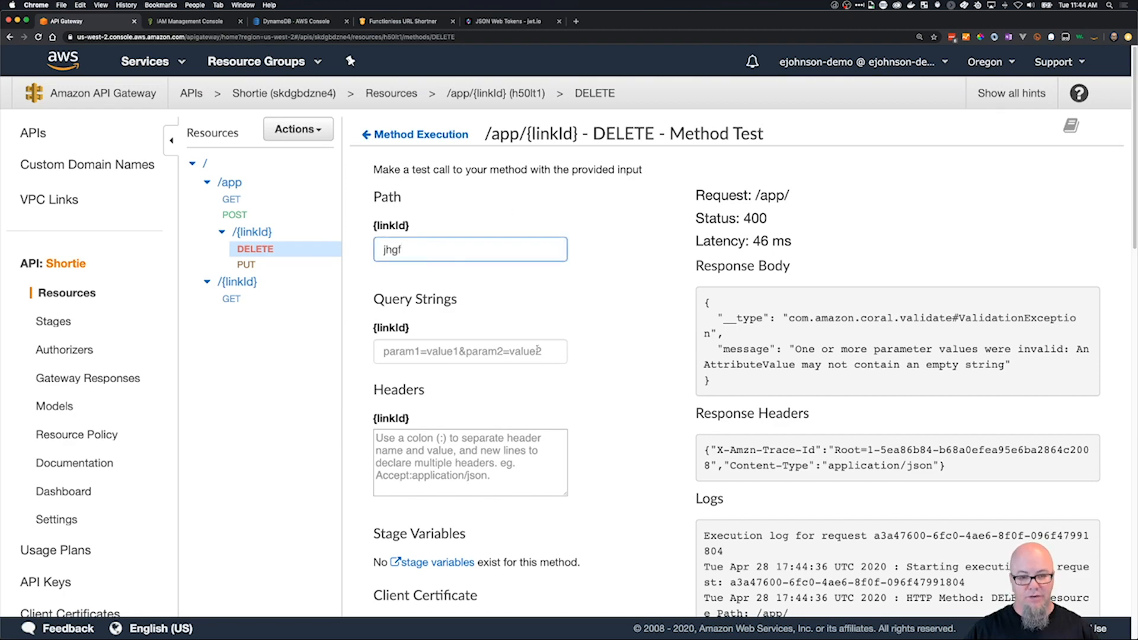
{"action": "scroll", "coordinate": [544, 343], "scroll_direction": "down", "scroll_amount": 15}
{"action": "scroll", "coordinate": [544, 343], "scroll_direction": "up", "scroll_amount": 6}
{"action": "left_click", "coordinate": [620, 283]}
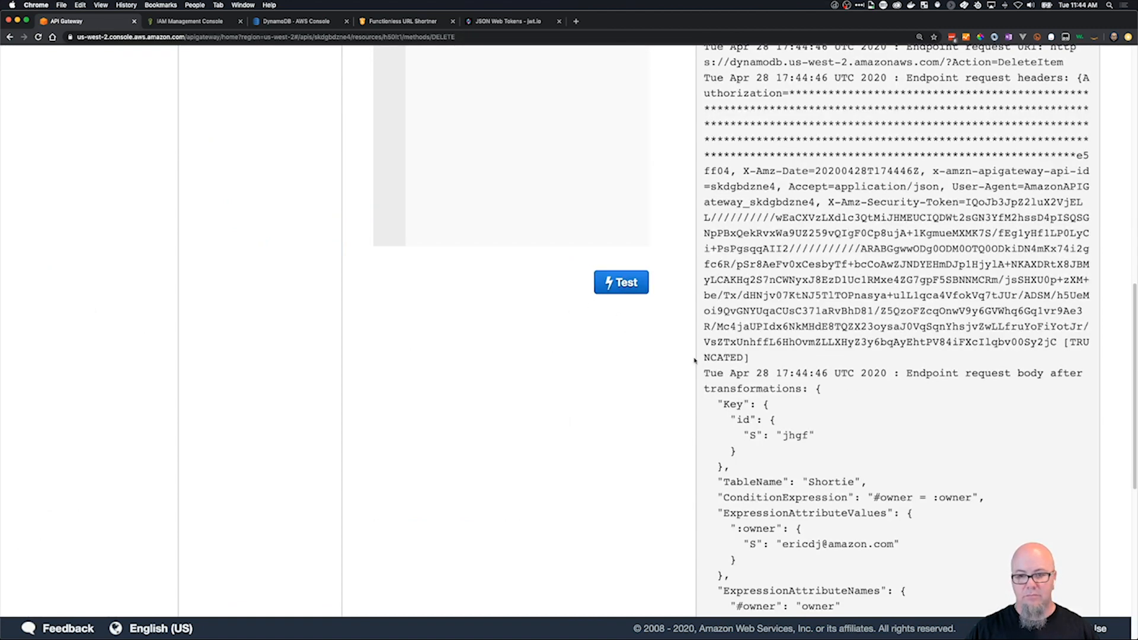
{"action": "scroll", "coordinate": [717, 362], "scroll_direction": "up", "scroll_amount": 10}
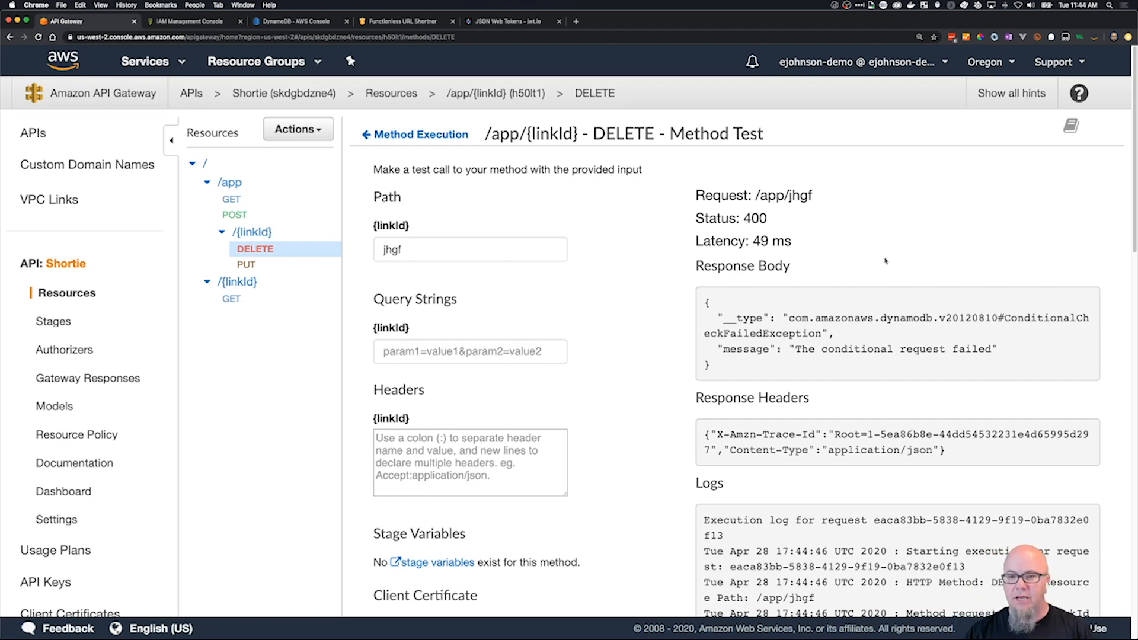
{"action": "scroll", "coordinate": [817, 319], "scroll_direction": "down", "scroll_amount": 15}
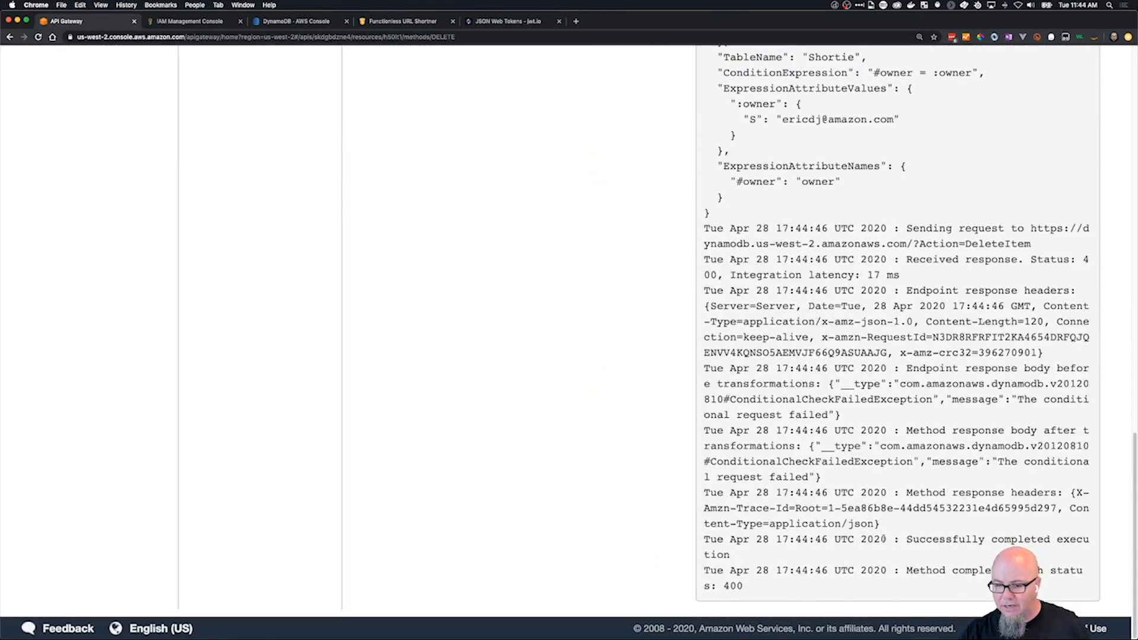
{"action": "scroll", "coordinate": [884, 539], "scroll_direction": "up", "scroll_amount": 15}
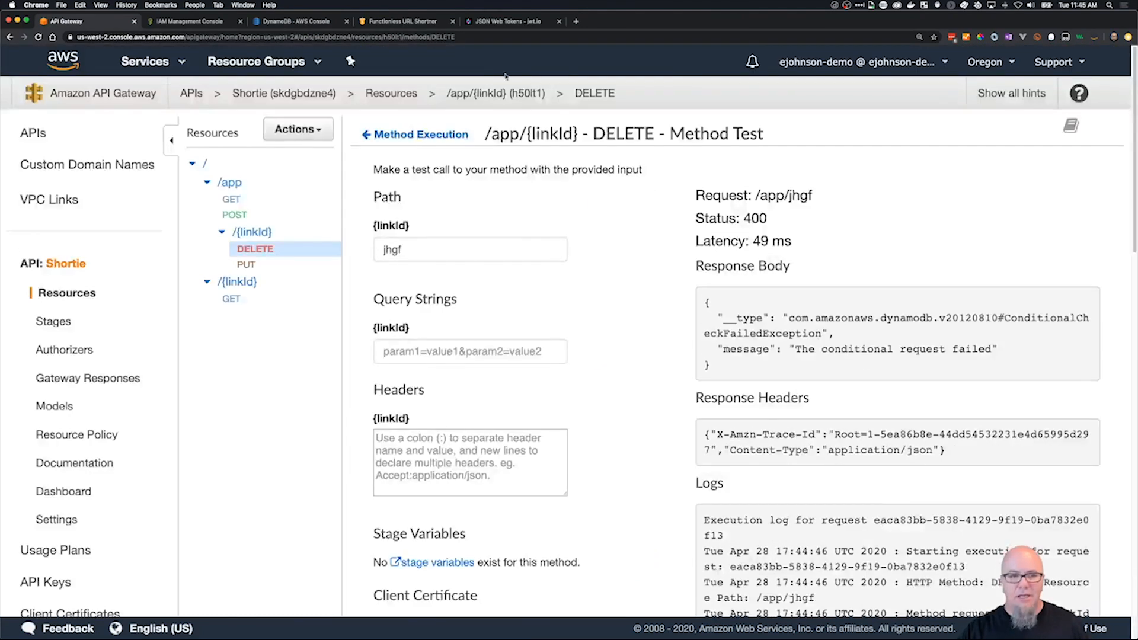
Open the application/json mapping template of the DELETE method's 400 integration response for editing.
{"action": "left_click", "coordinate": [439, 135]}
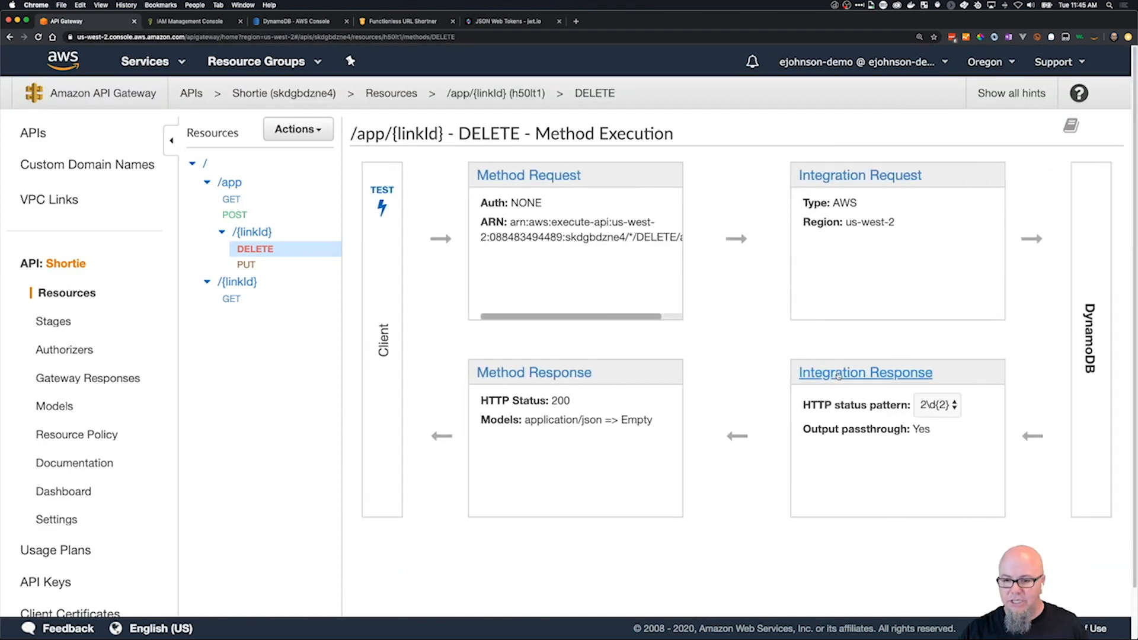
{"action": "left_click", "coordinate": [837, 376]}
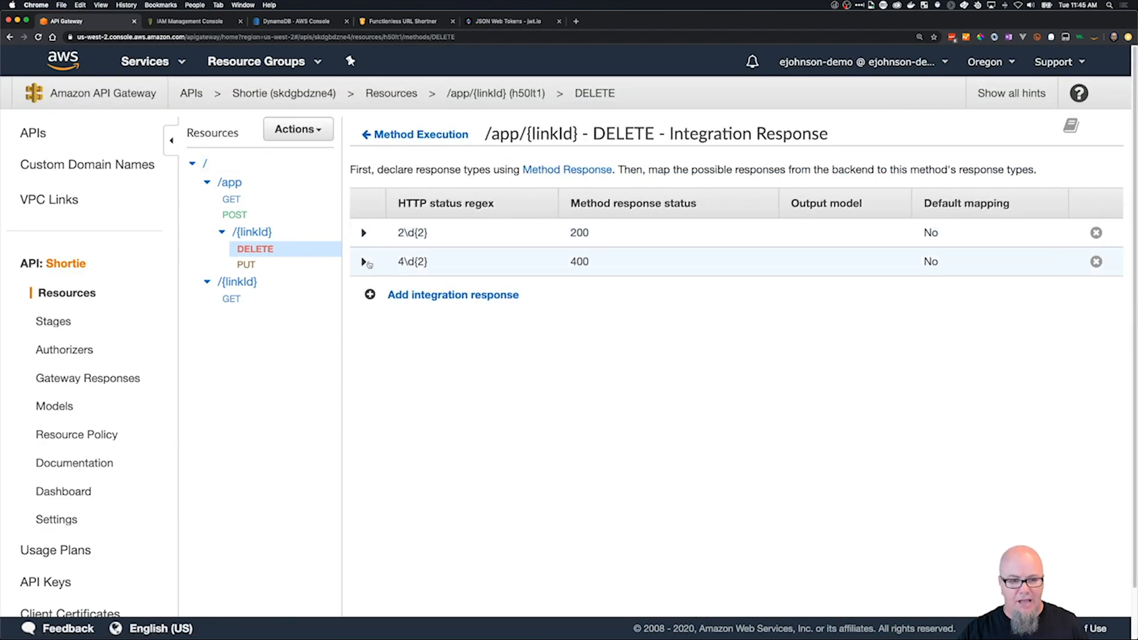
{"action": "left_click", "coordinate": [365, 262]}
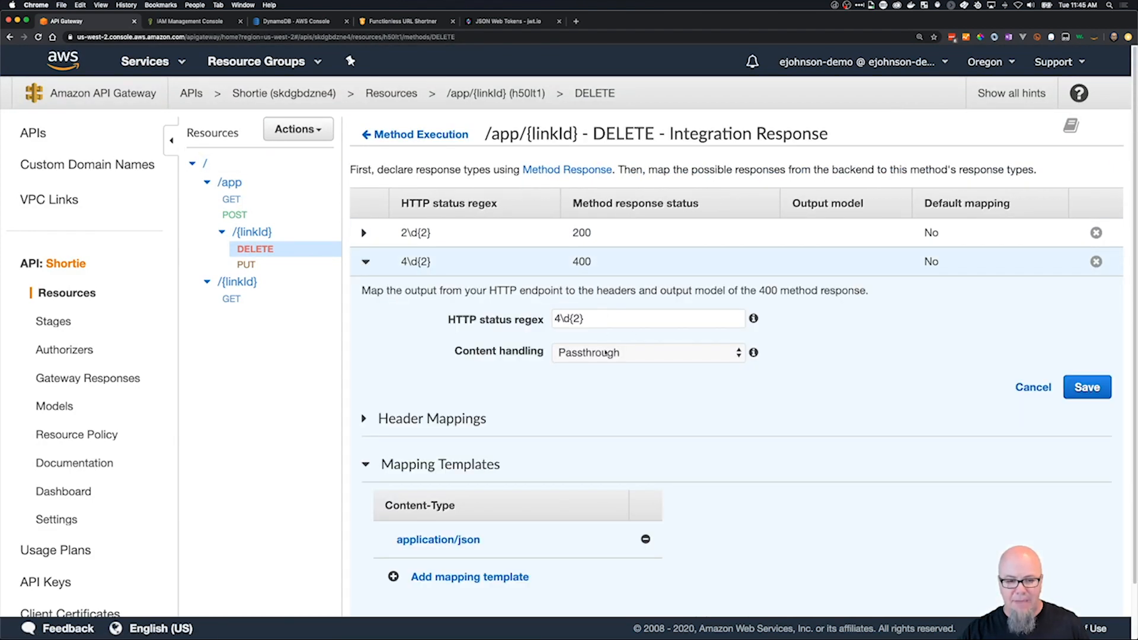
{"action": "scroll", "coordinate": [443, 477], "scroll_direction": "down", "scroll_amount": 2}
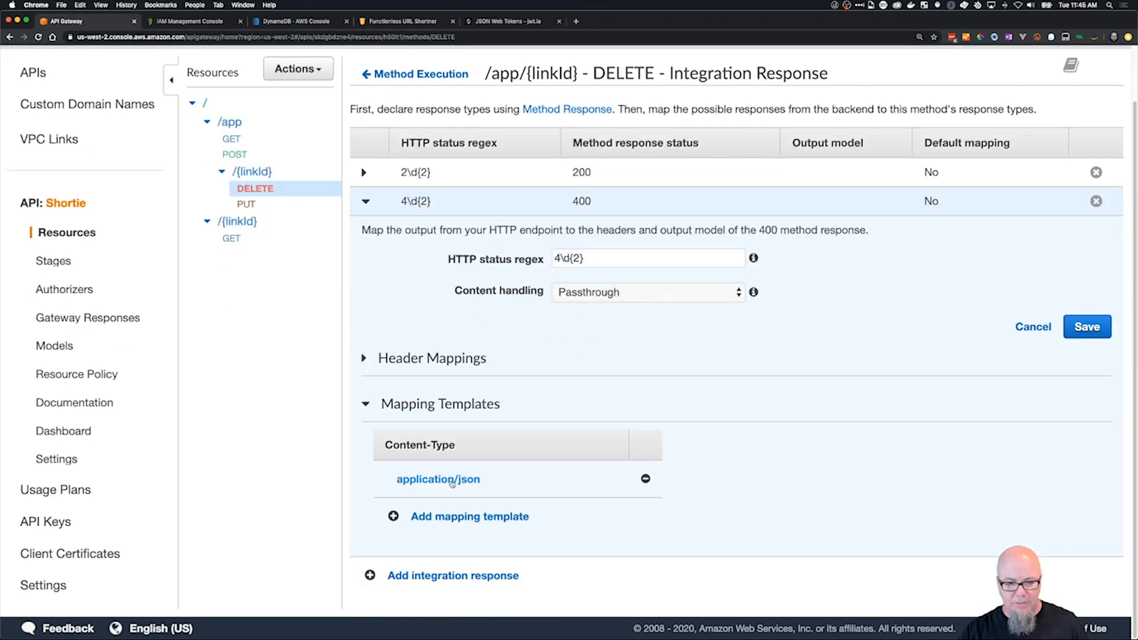
{"action": "left_click", "coordinate": [444, 479]}
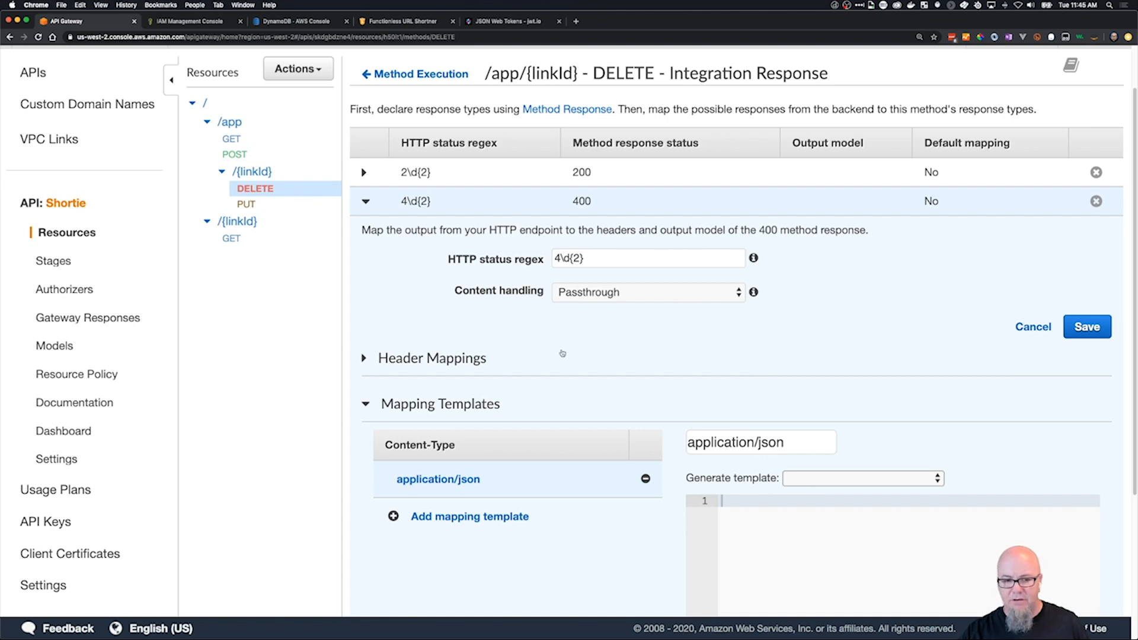
{"action": "scroll", "coordinate": [431, 303], "scroll_direction": "up", "scroll_amount": 2}
{"action": "scroll", "coordinate": [902, 408], "scroll_direction": "down", "scroll_amount": 5}
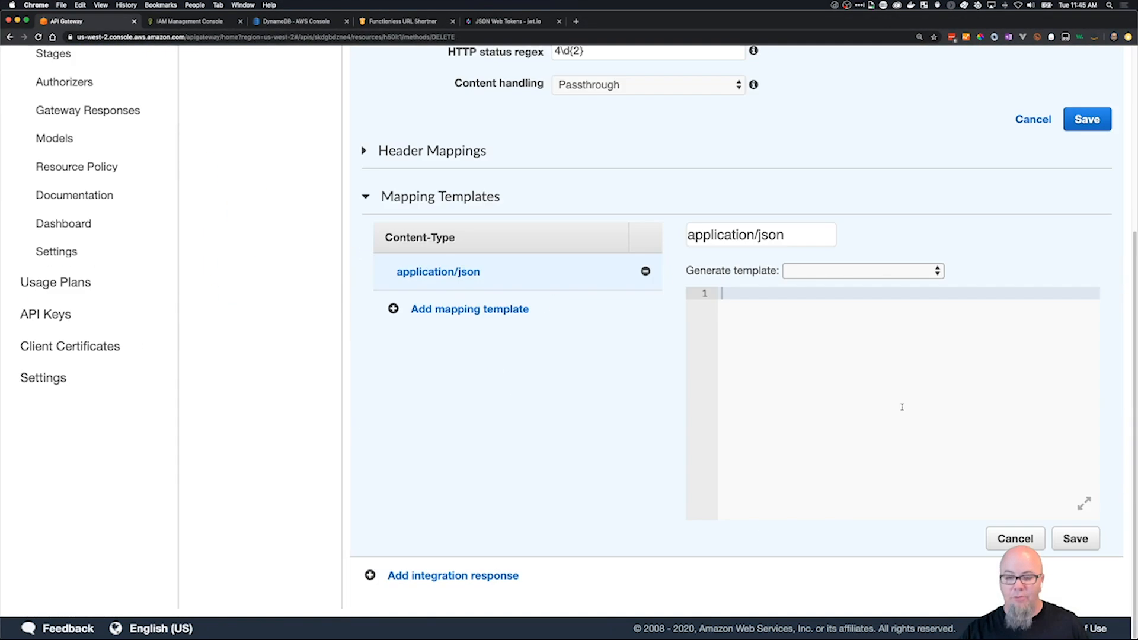
{"action": "scroll", "coordinate": [838, 368], "scroll_direction": "up", "scroll_amount": 1}
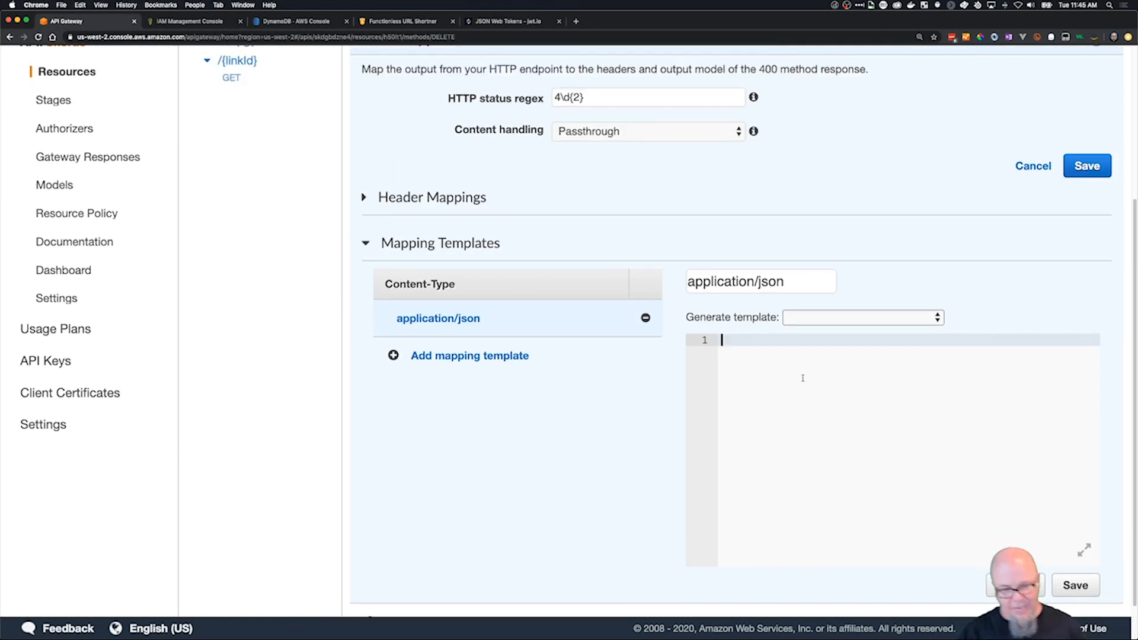
Copy the error-message JSON from delete-400-response.json in VS Code into the 400 response's application/json template in API Gateway and save it.
{"action": "key", "text": "super+Tab"}
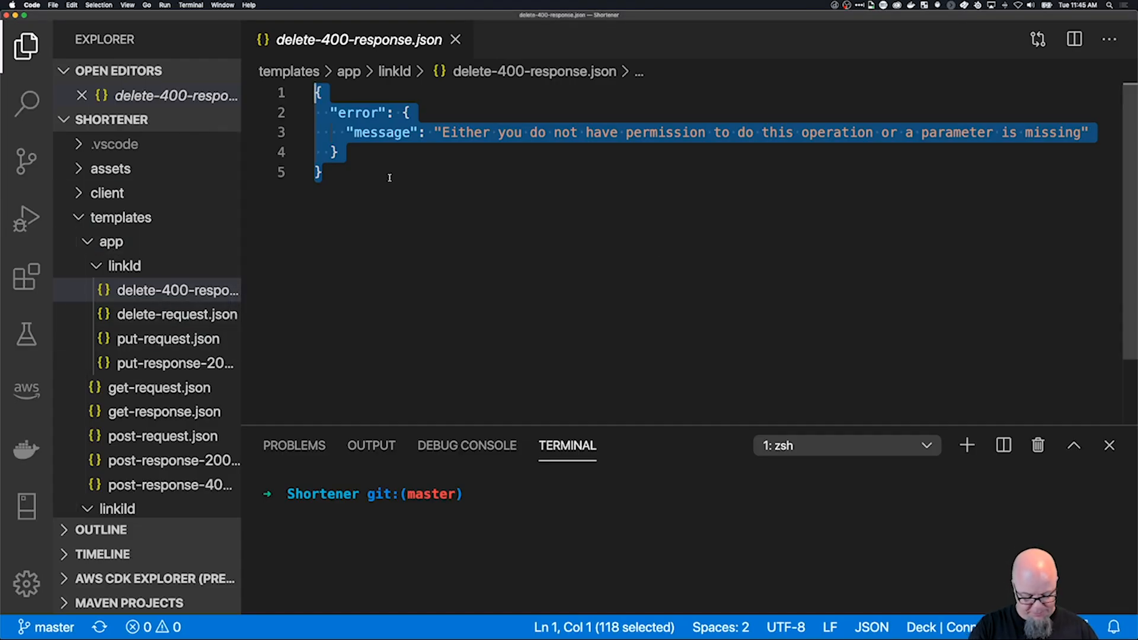
{"action": "key", "text": "super+Tab"}
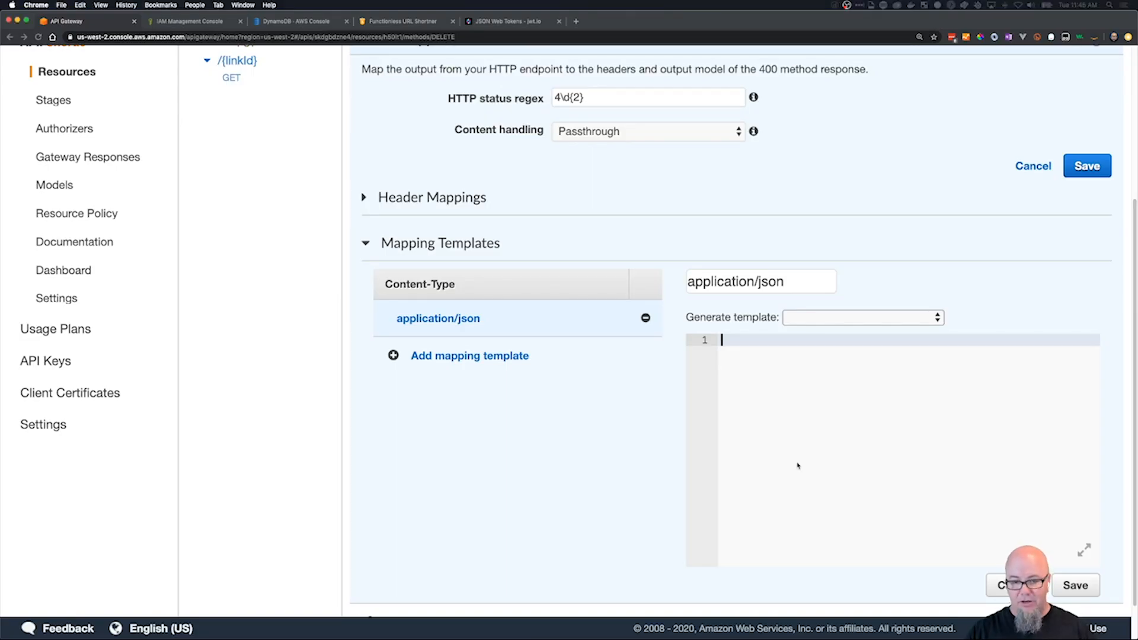
{"action": "left_click", "coordinate": [799, 461]}
{"action": "type", "text": "{   \"error\": {     \"message\": \"Either you do not have permission to do this operation or a parameter is missing\"   } }"}
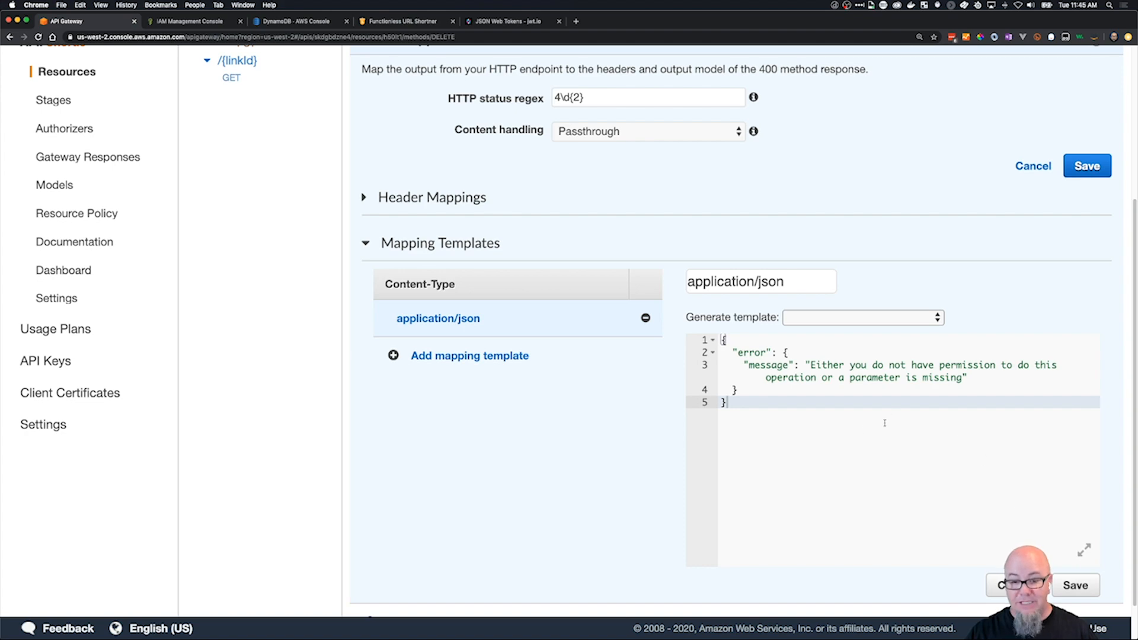
{"action": "scroll", "coordinate": [859, 428], "scroll_direction": "up", "scroll_amount": 5}
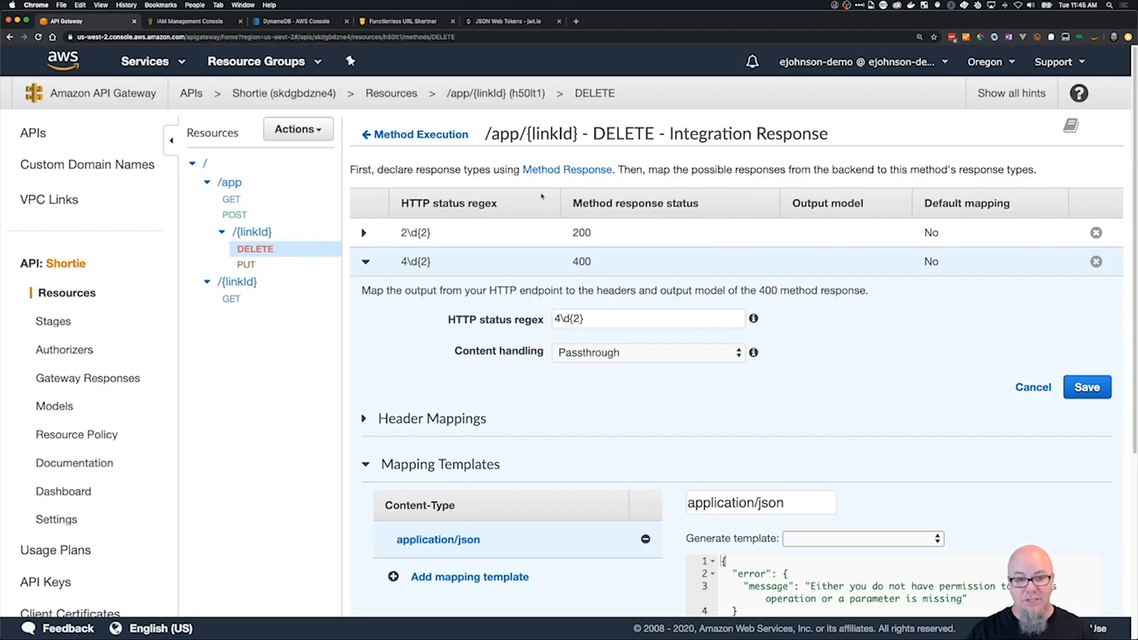
Return to the DELETE method test, rerun it with linkId jhgf and review the response body.
{"action": "left_click", "coordinate": [420, 141]}
{"action": "left_click", "coordinate": [388, 191]}
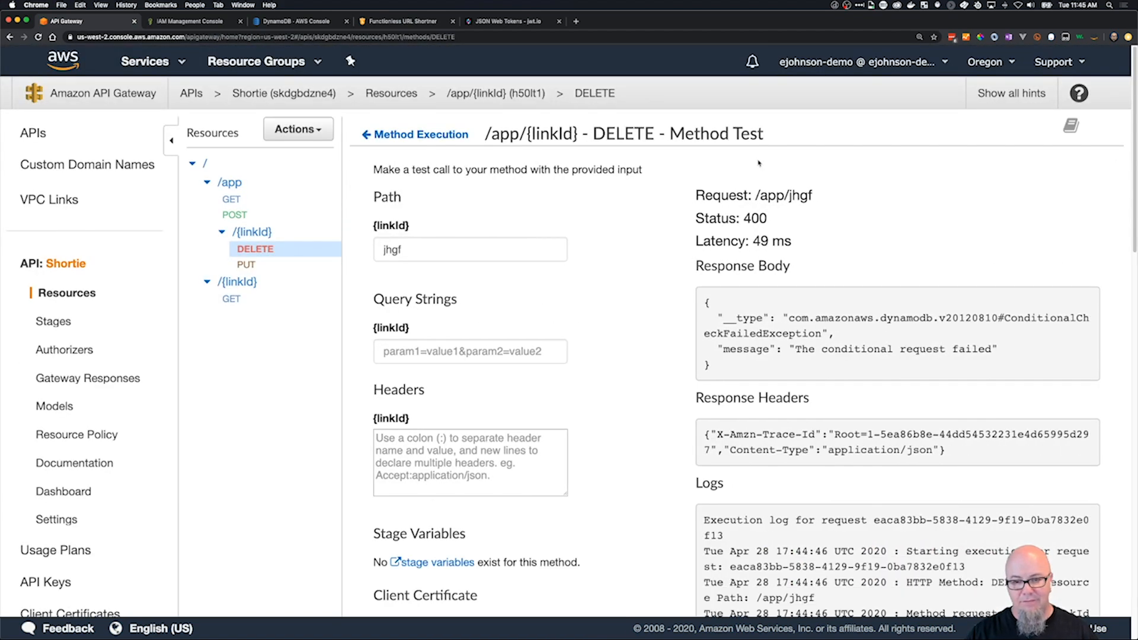
{"action": "scroll", "coordinate": [538, 441], "scroll_direction": "down", "scroll_amount": 10}
{"action": "left_click", "coordinate": [620, 280]}
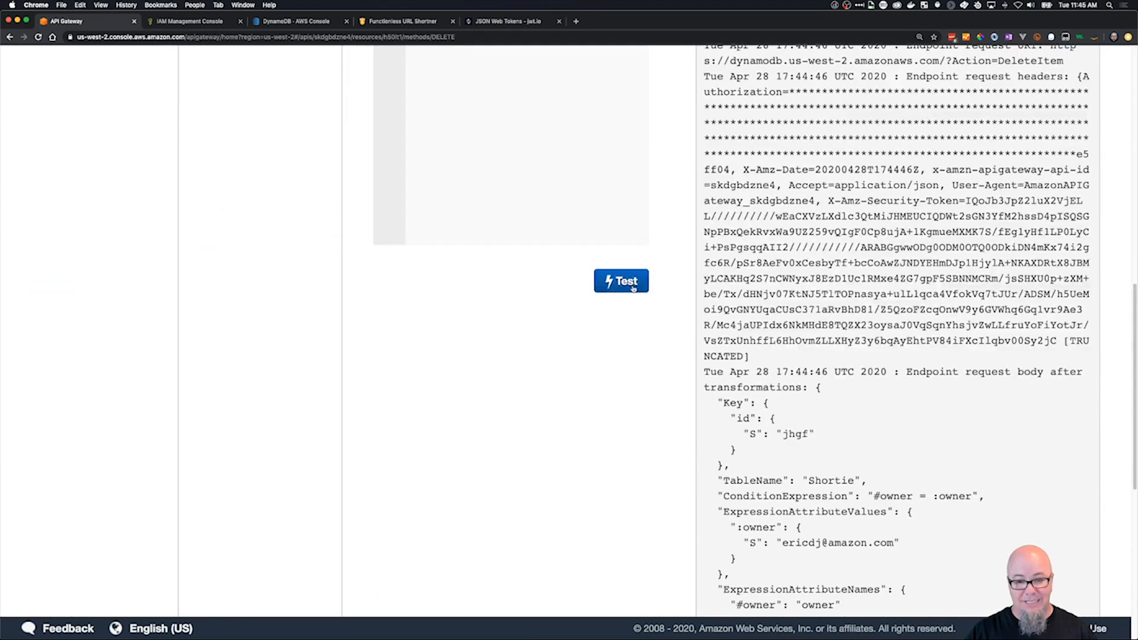
{"action": "scroll", "coordinate": [896, 447], "scroll_direction": "up", "scroll_amount": 10}
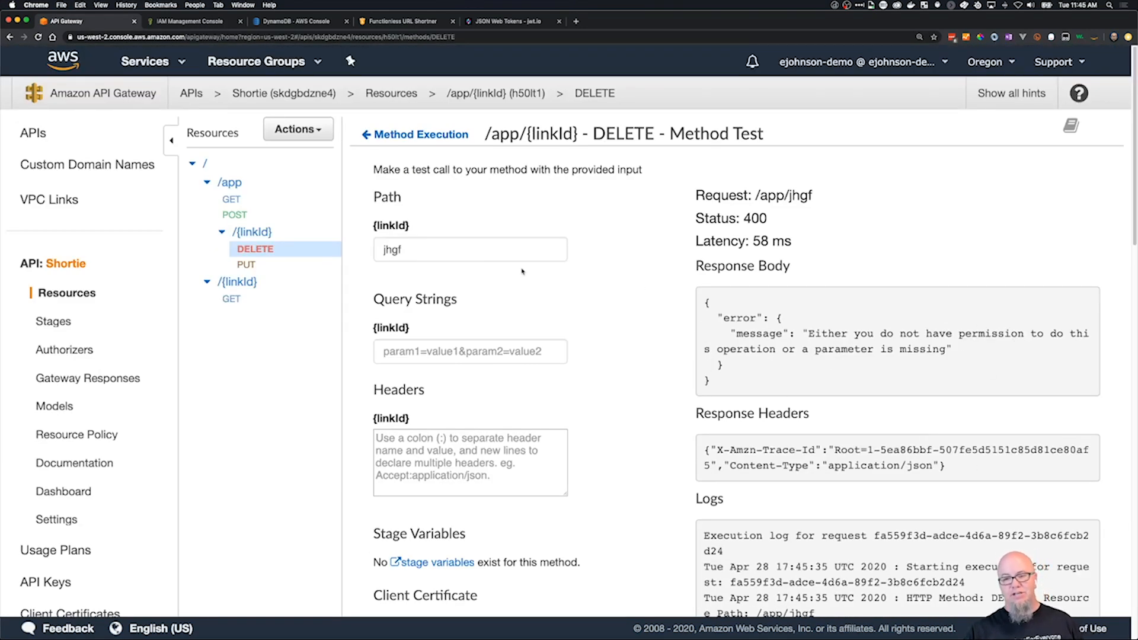
Clear the linkId path value, rerun the DELETE test and check the response body for the missing parameter.
{"action": "double_click", "coordinate": [391, 254]}
{"action": "key", "text": "Right"}
{"action": "key", "text": "BackSpace"}
{"action": "key", "text": "BackSpace"}
{"action": "key", "text": "BackSpace"}
{"action": "key", "text": "BackSpace"}
{"action": "scroll", "coordinate": [592, 424], "scroll_direction": "down", "scroll_amount": 10}
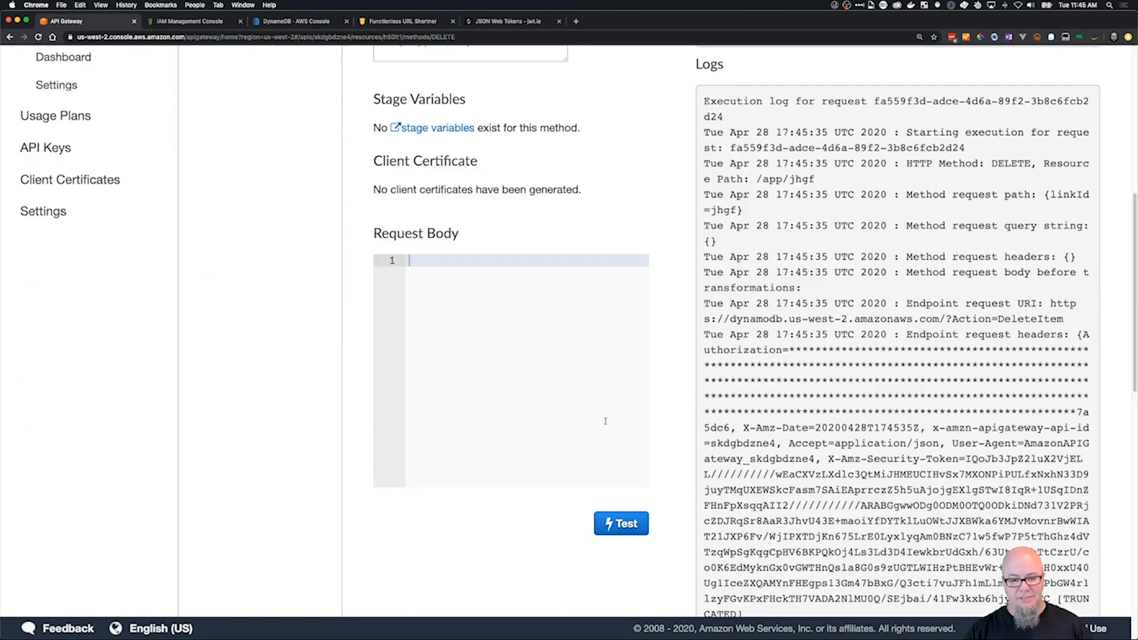
{"action": "left_click", "coordinate": [622, 523]}
{"action": "scroll", "coordinate": [789, 431], "scroll_direction": "up", "scroll_amount": 10}
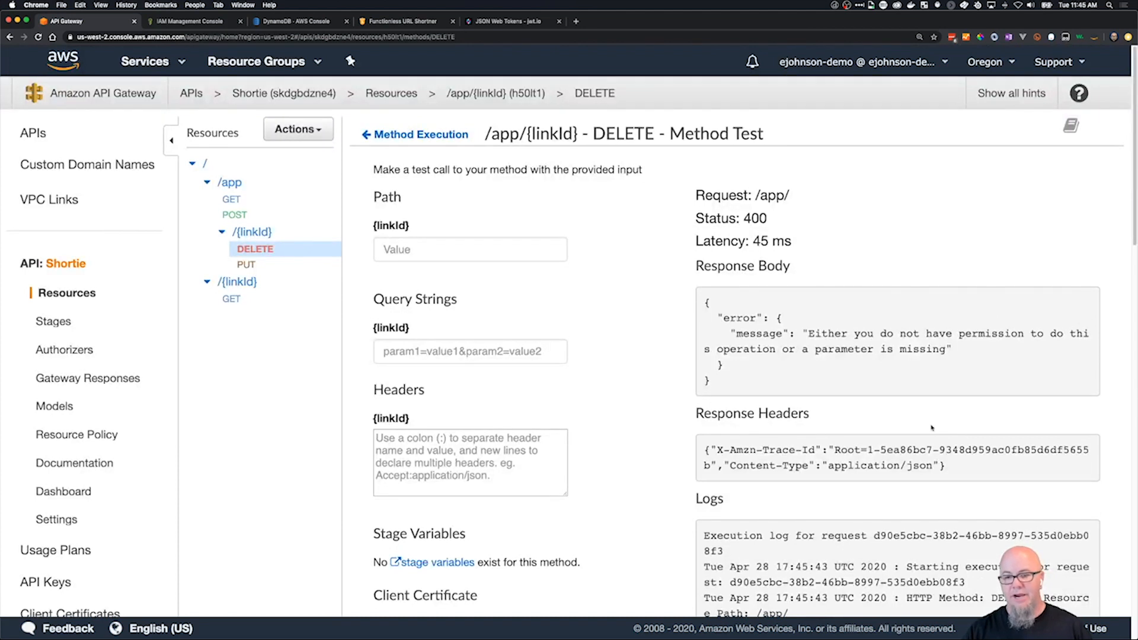
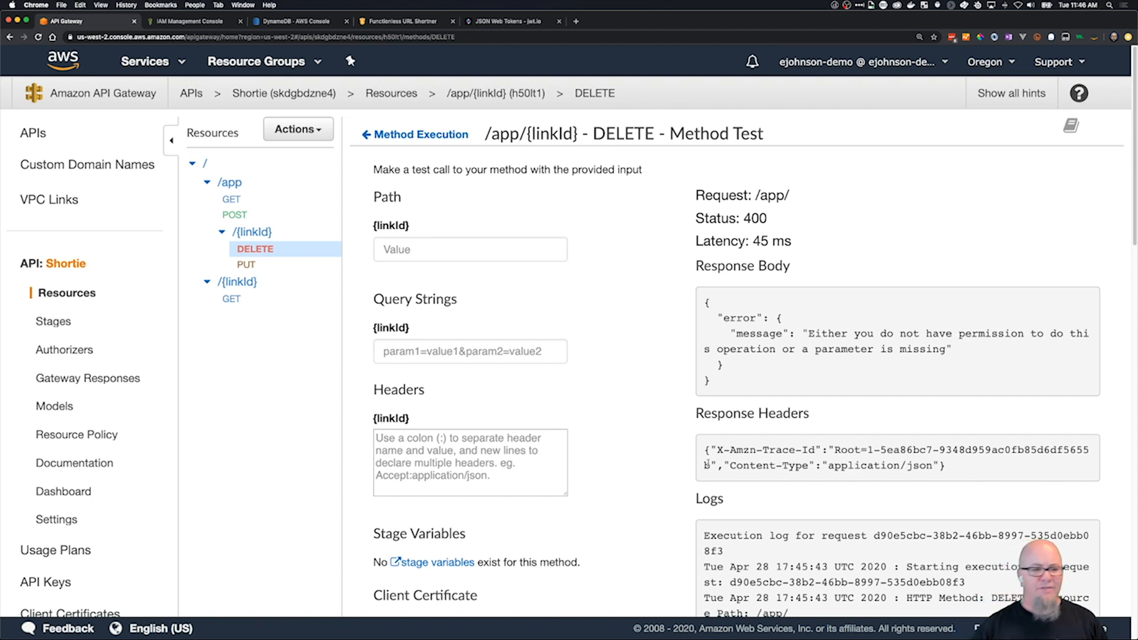
Deploy the Shortie API to the Prod stage and open the API's list of models.
{"action": "left_click", "coordinate": [276, 132]}
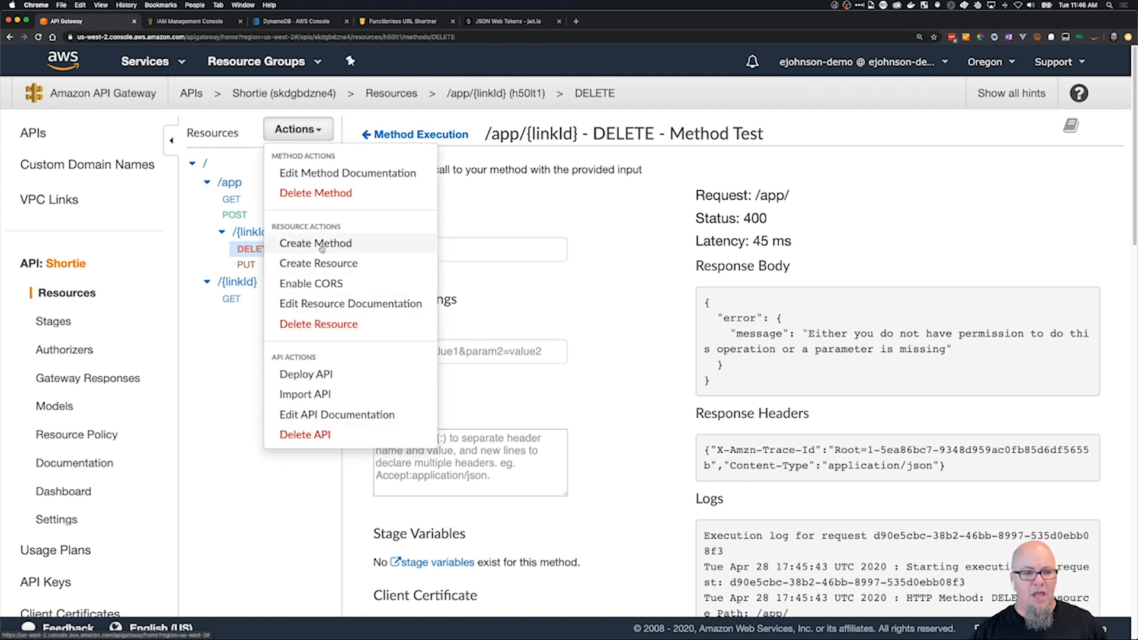
{"action": "left_click", "coordinate": [331, 376]}
{"action": "left_click", "coordinate": [704, 201]}
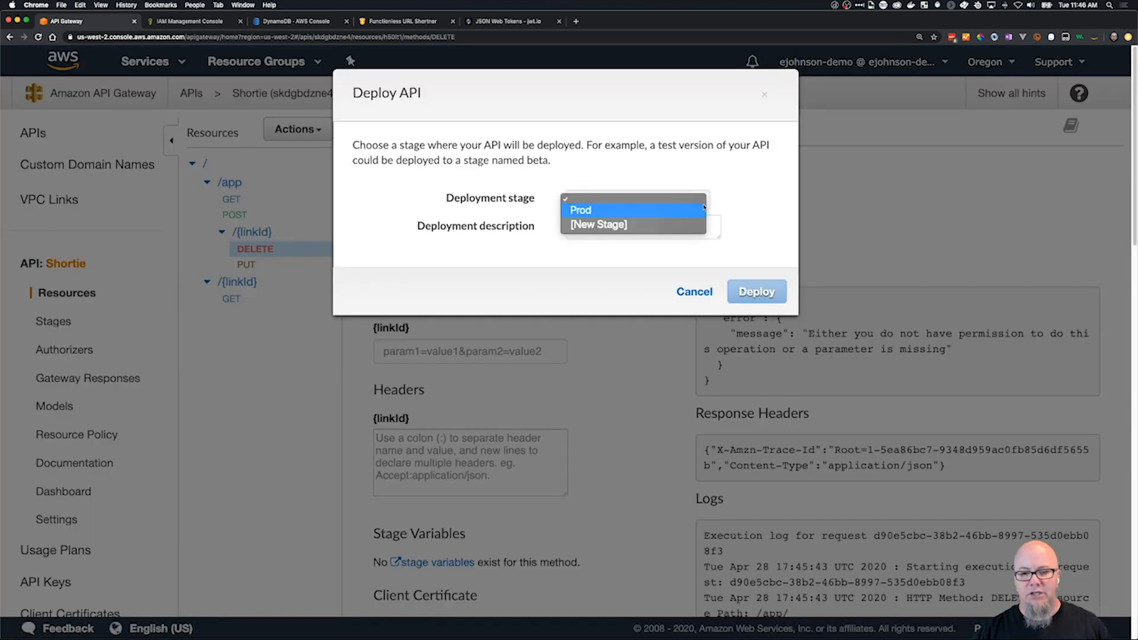
{"action": "left_click", "coordinate": [671, 214]}
{"action": "left_click", "coordinate": [756, 292]}
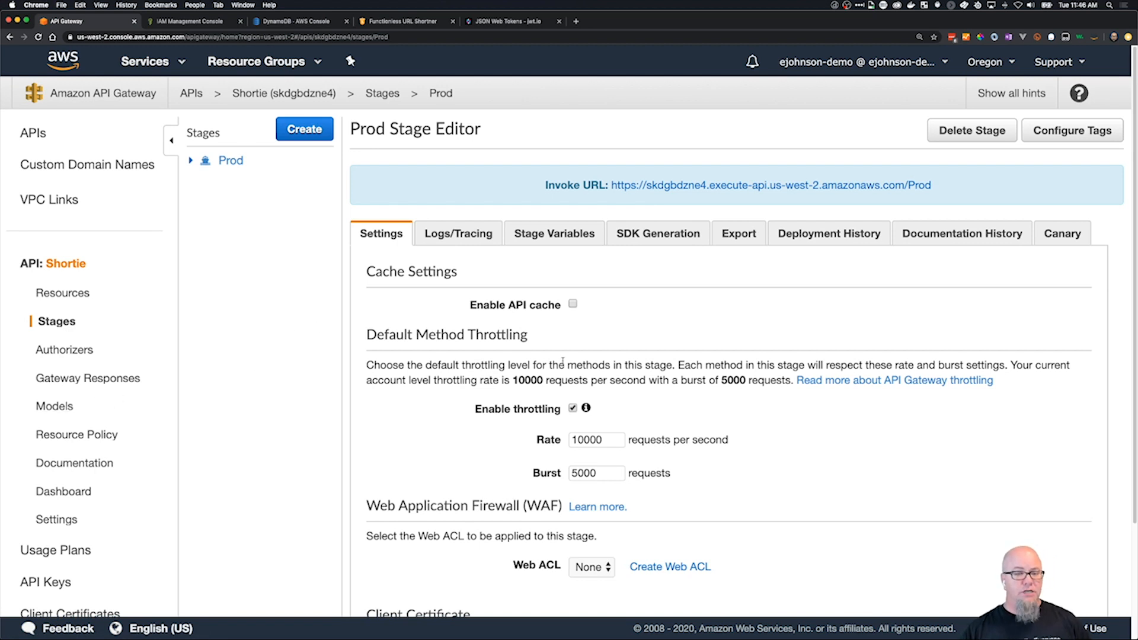
{"action": "left_click", "coordinate": [55, 405]}
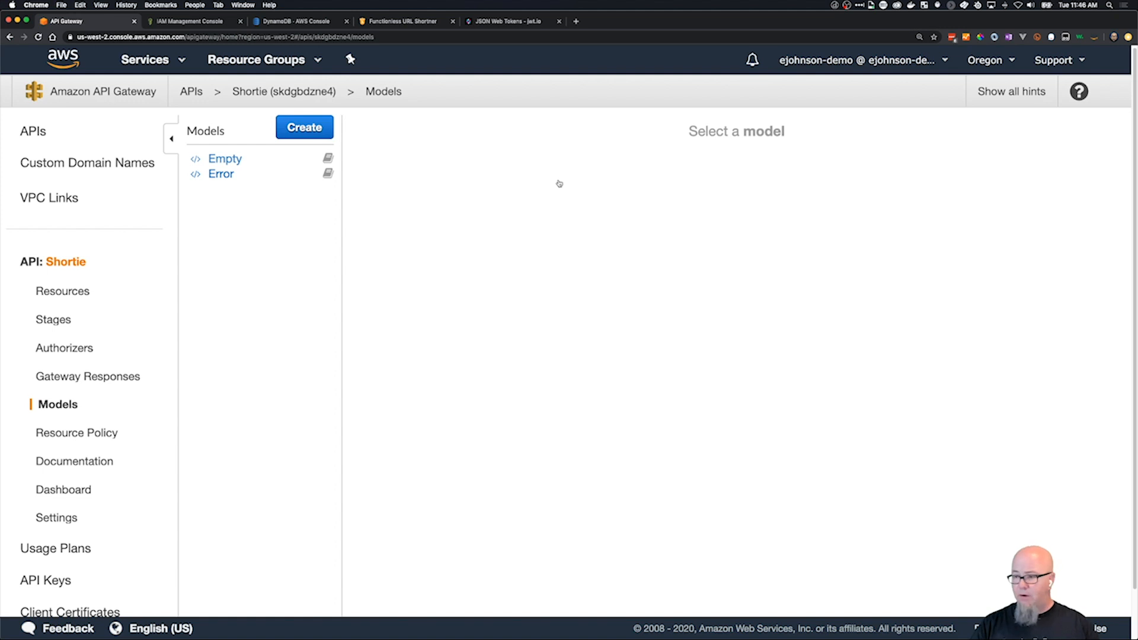
Switch to Postman and send the POST /app request with the body's url set to "com", and again with "fehujdcom".
{"action": "key", "text": "super+Tab"}
{"action": "left_click", "coordinate": [358, 283]}
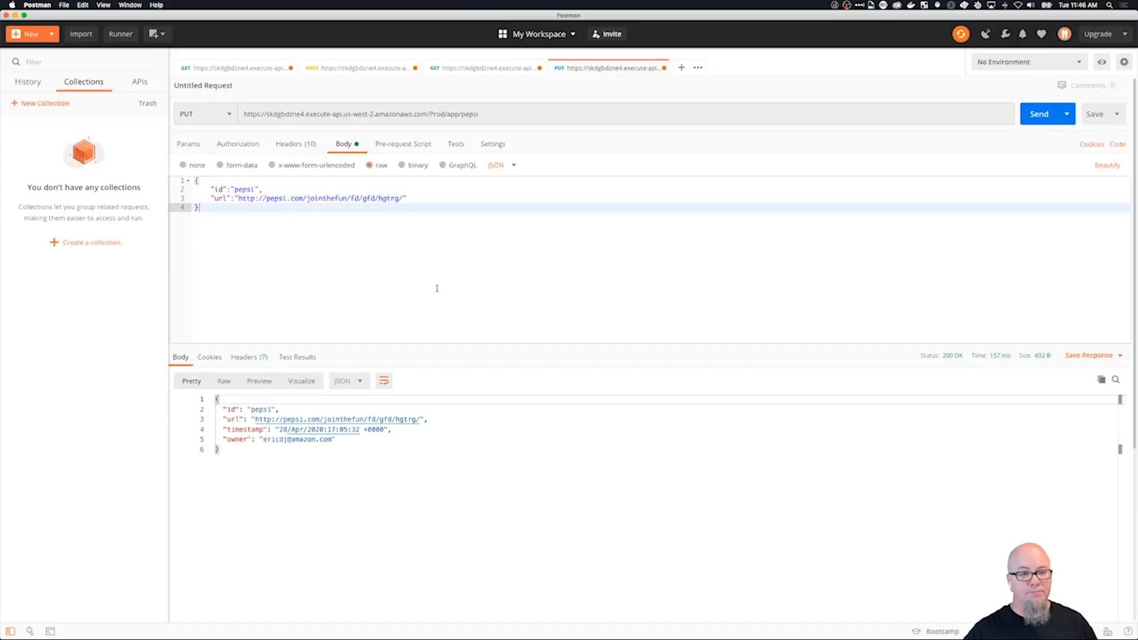
{"action": "left_click", "coordinate": [339, 70]}
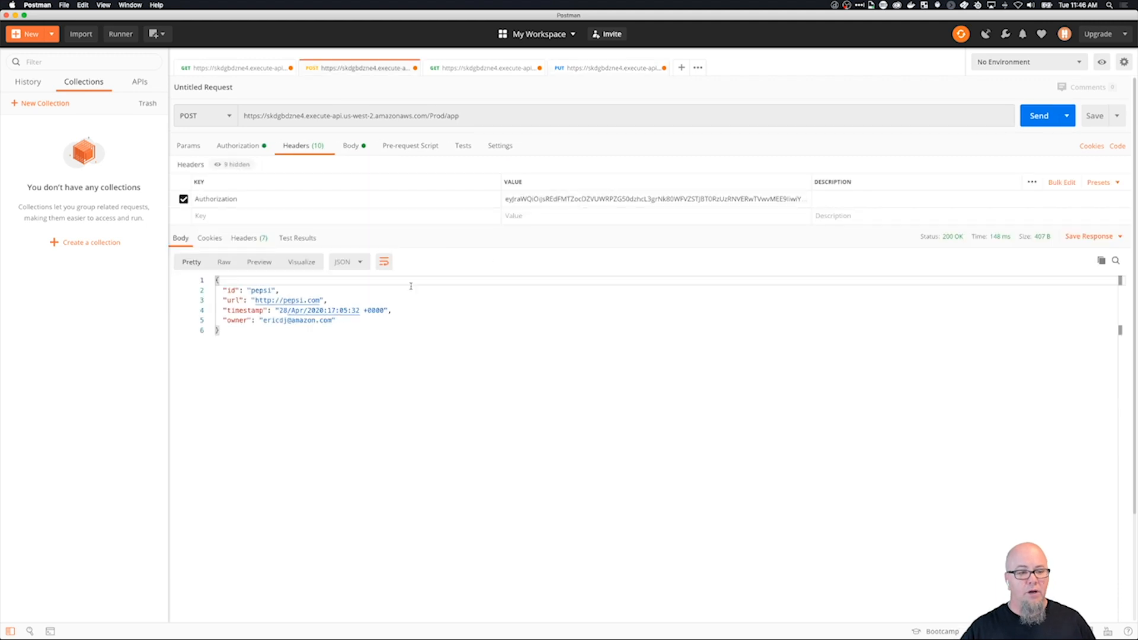
{"action": "left_click", "coordinate": [354, 146]}
{"action": "left_click", "coordinate": [255, 191]}
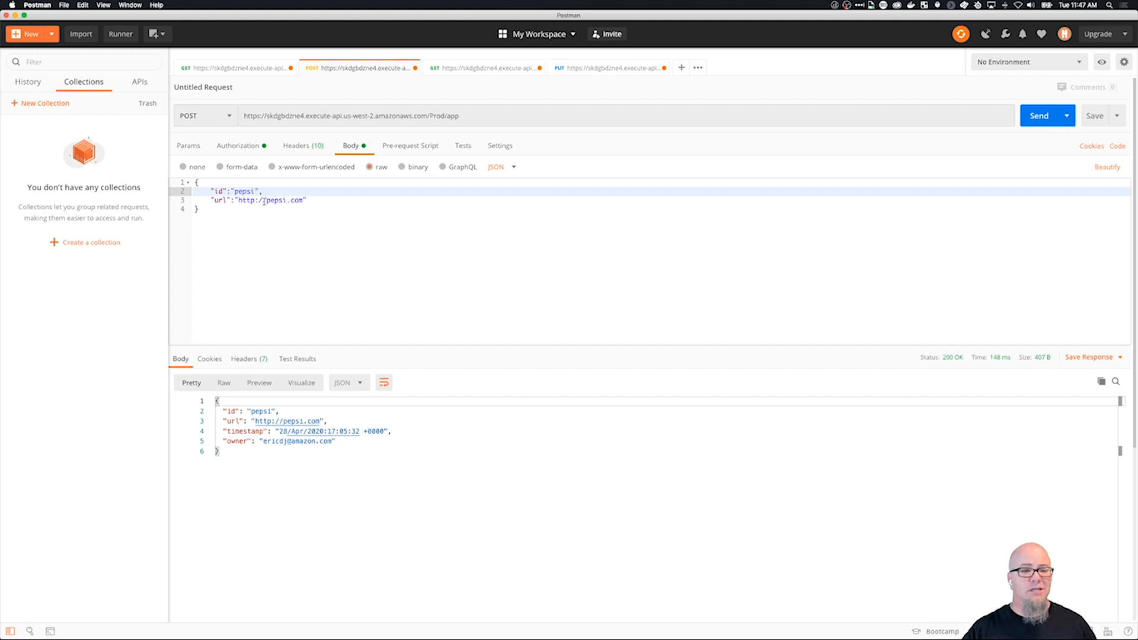
{"action": "left_click_drag", "start_coordinate": [286, 201], "coordinate": [243, 201]}
{"action": "key", "text": "BackSpace"}
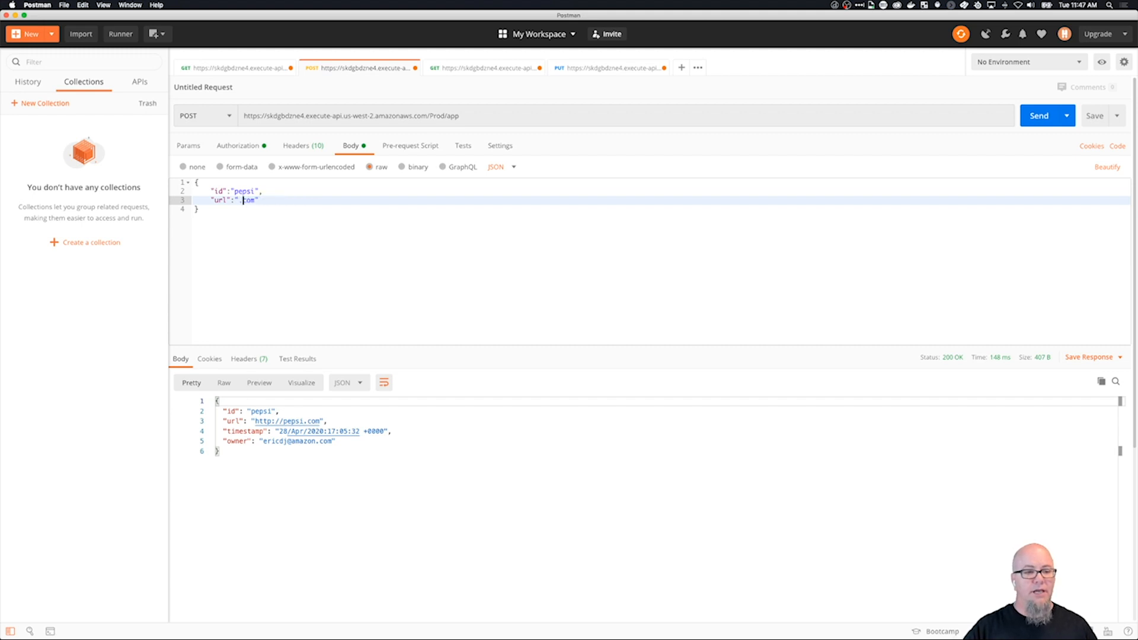
{"action": "left_click", "coordinate": [1041, 114]}
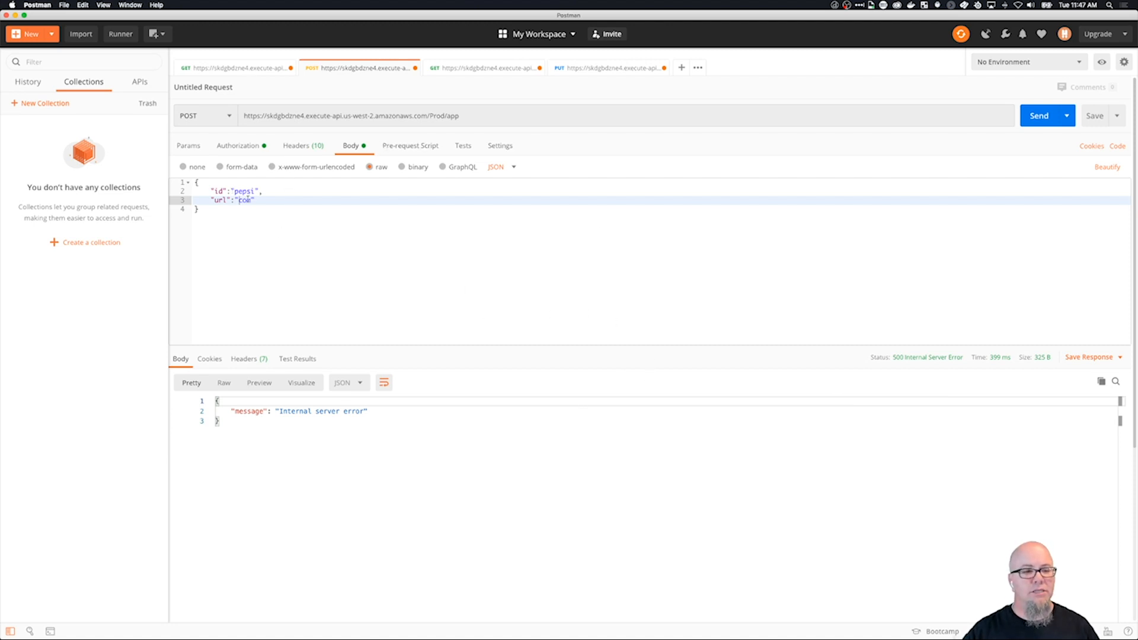
{"action": "type", "text": "fehujd"}
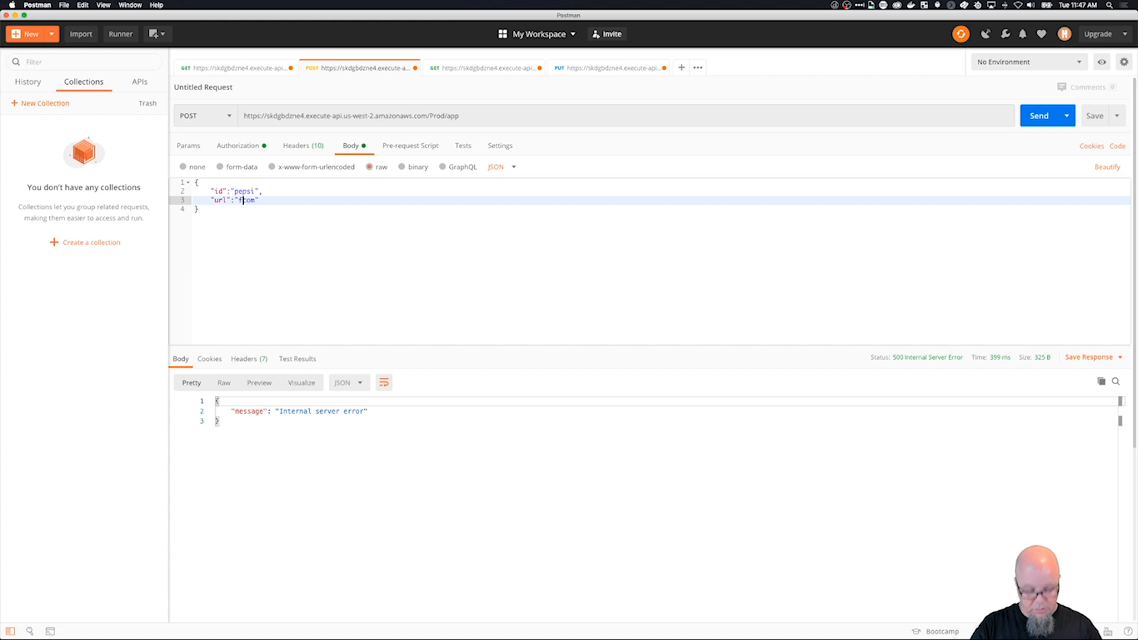
{"action": "left_click", "coordinate": [1043, 118]}
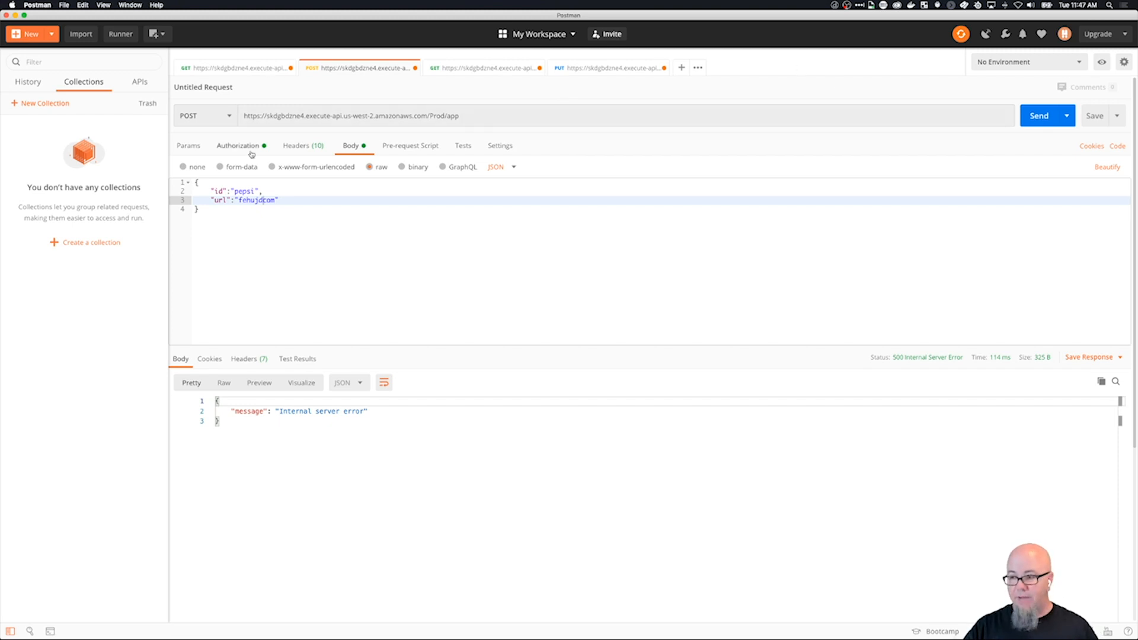
Return to API Gateway in Chrome and review the schemas of the default Empty and Error models.
{"action": "key", "text": "super+Tab"}
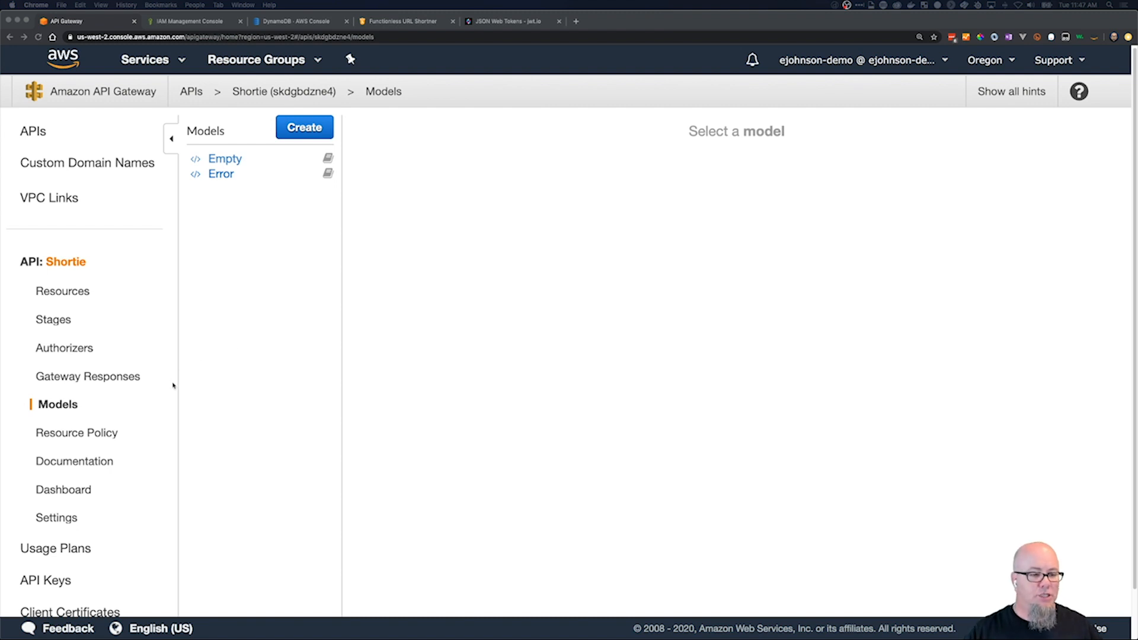
{"action": "left_click", "coordinate": [228, 160]}
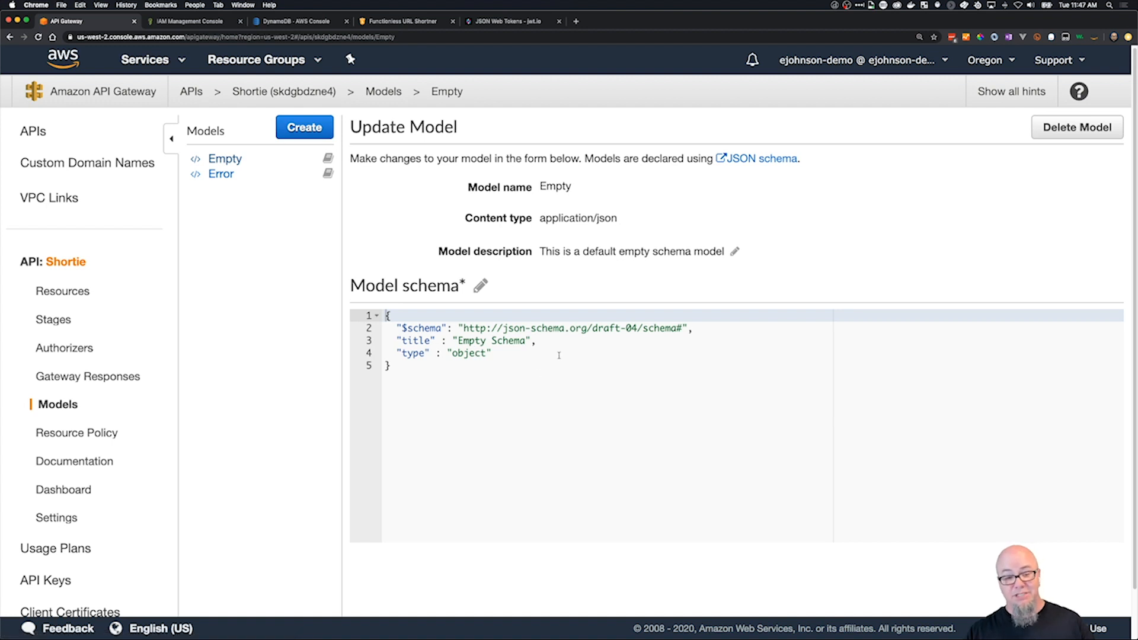
{"action": "left_click", "coordinate": [223, 177]}
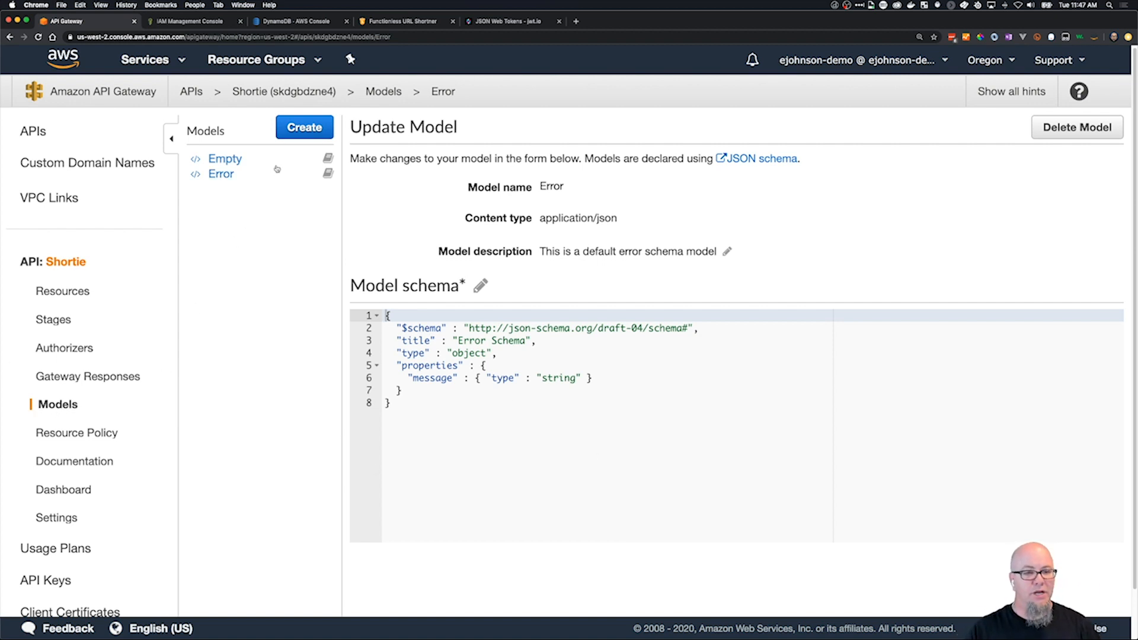
Start a new model named PostBody with content type application/json and description "Validate post body".
{"action": "left_click", "coordinate": [294, 134]}
{"action": "left_click", "coordinate": [633, 199]}
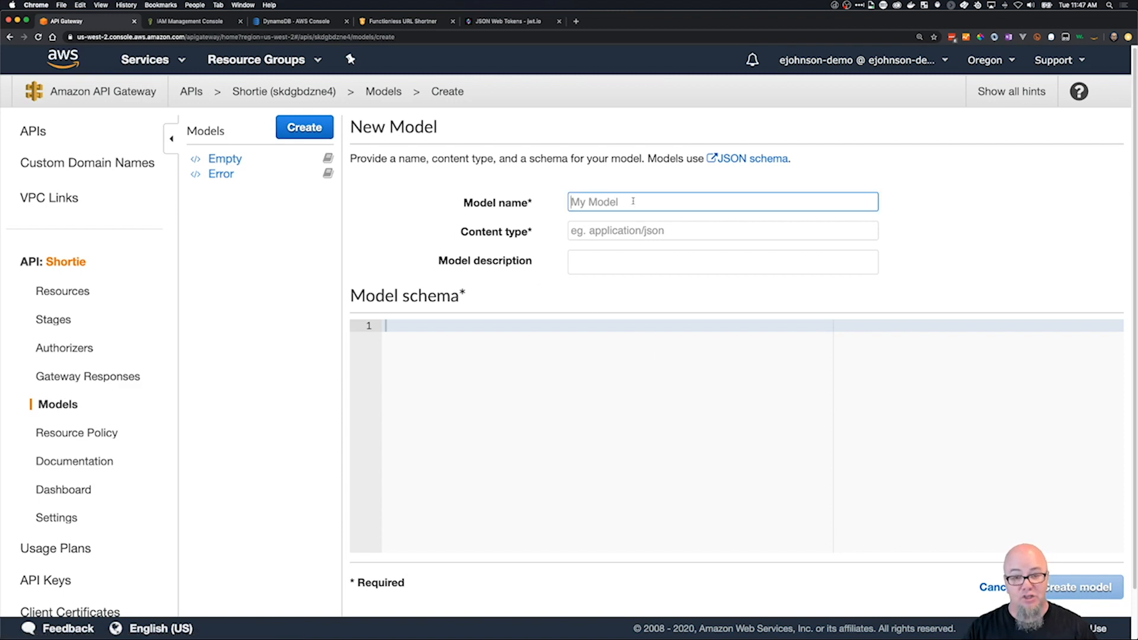
{"action": "type", "text": "PostBody"}
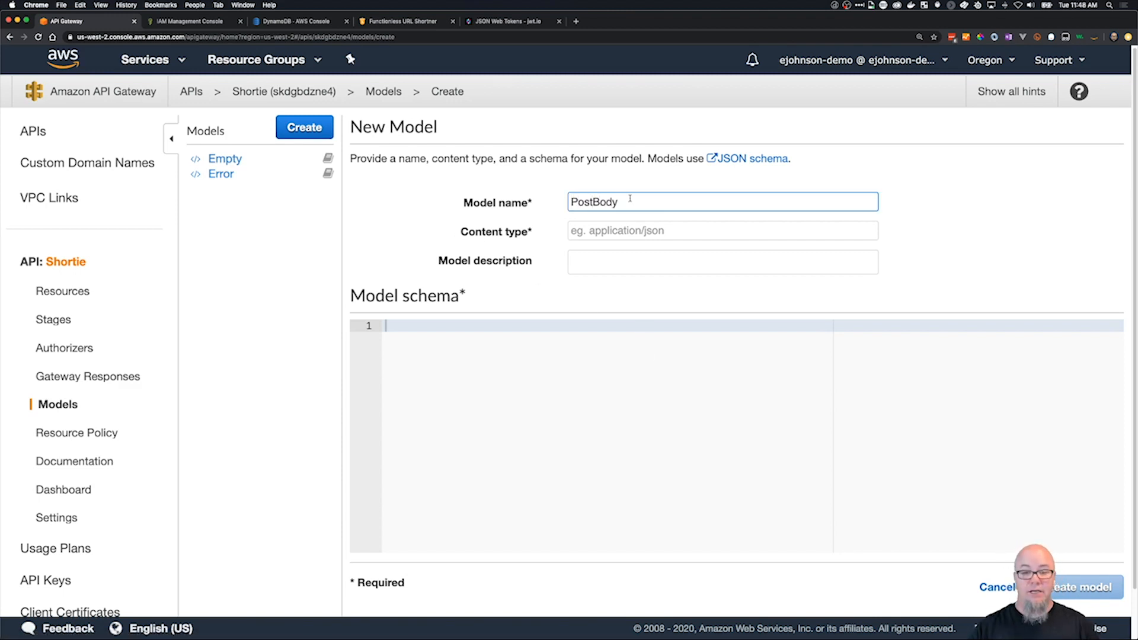
{"action": "key", "text": "Tab"}
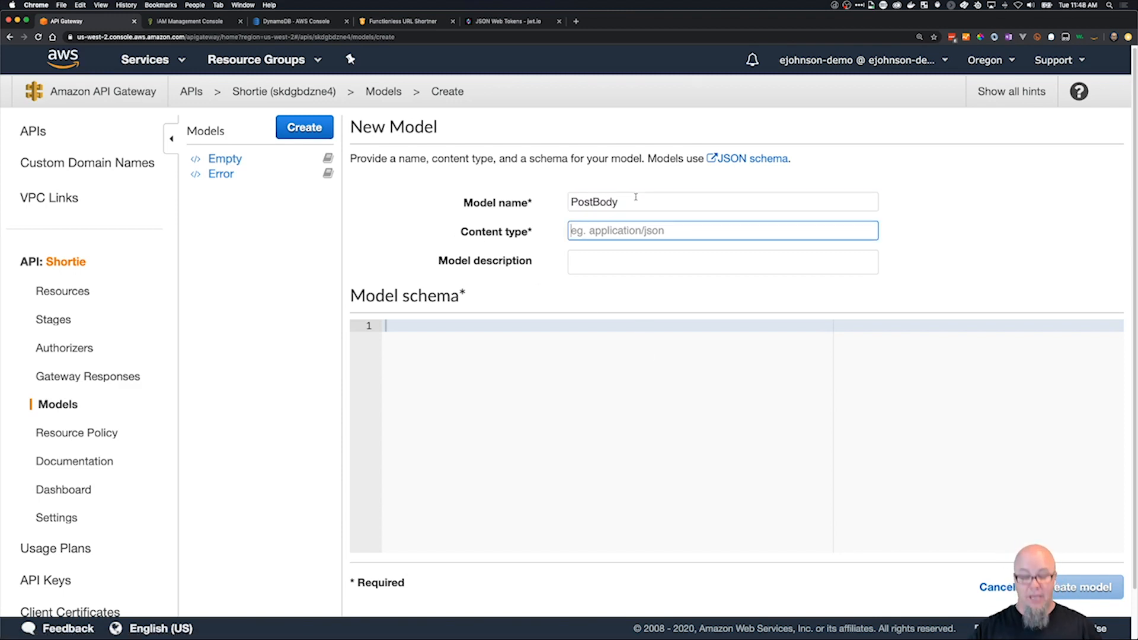
{"action": "type", "text": "applicati"}
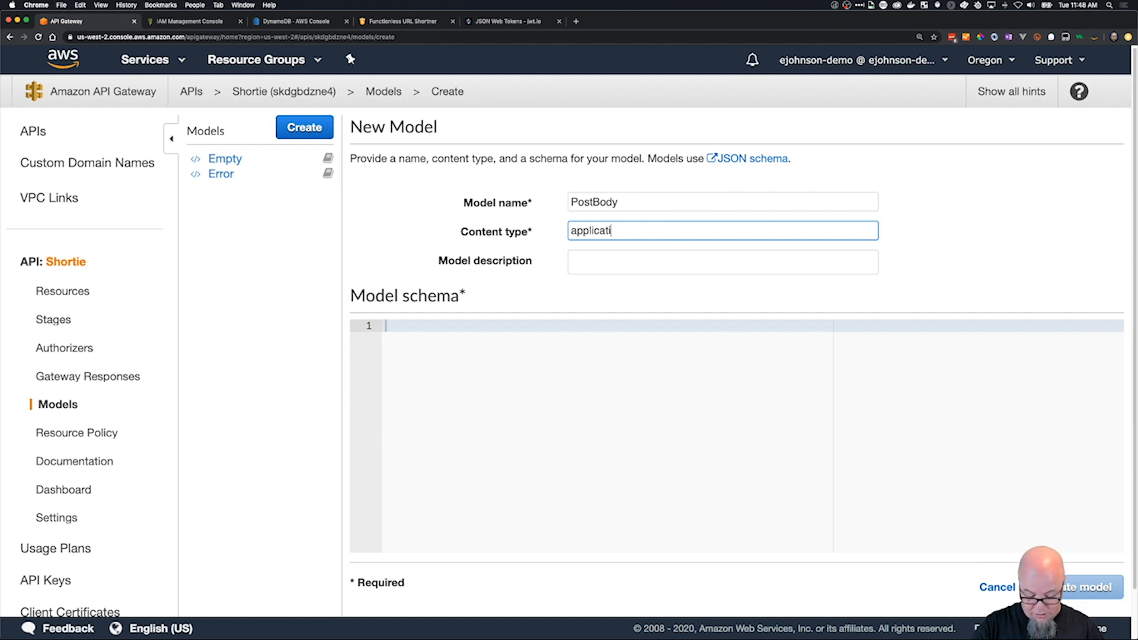
{"action": "type", "text": "n/json"}
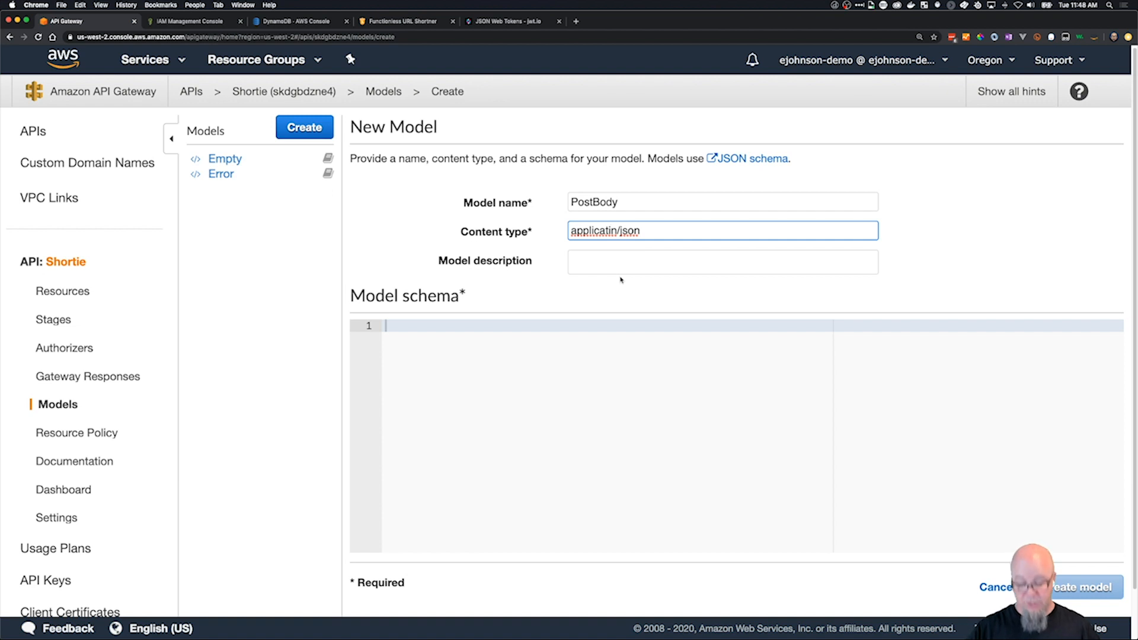
{"action": "type", "text": "o"}
{"action": "left_click", "coordinate": [641, 264]}
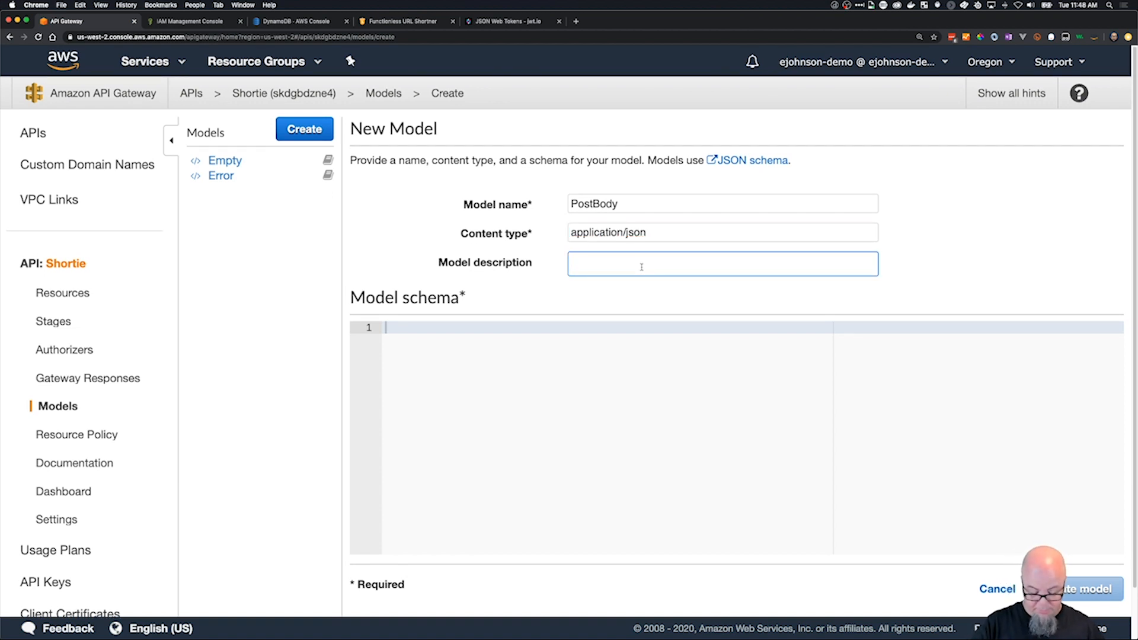
{"action": "type", "text": "Validate"}
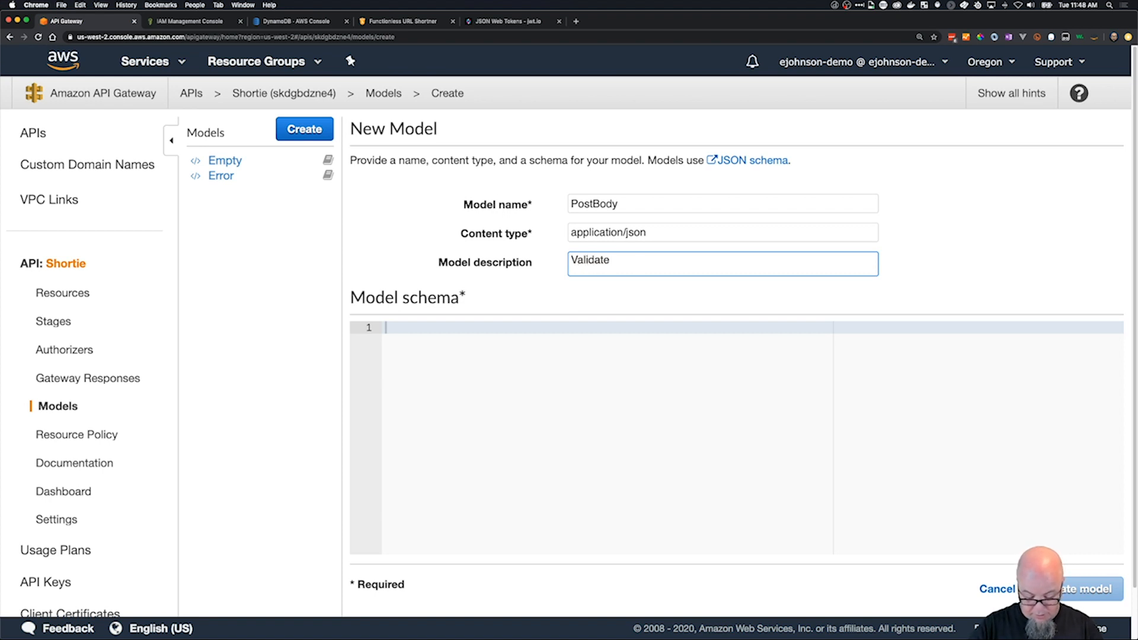
{"action": "type", "text": " post body"}
Paste the JSON schema requiring string id and url properties, with an http/https pattern on url, review it and create the PostBody model.
{"action": "left_click", "coordinate": [632, 374]}
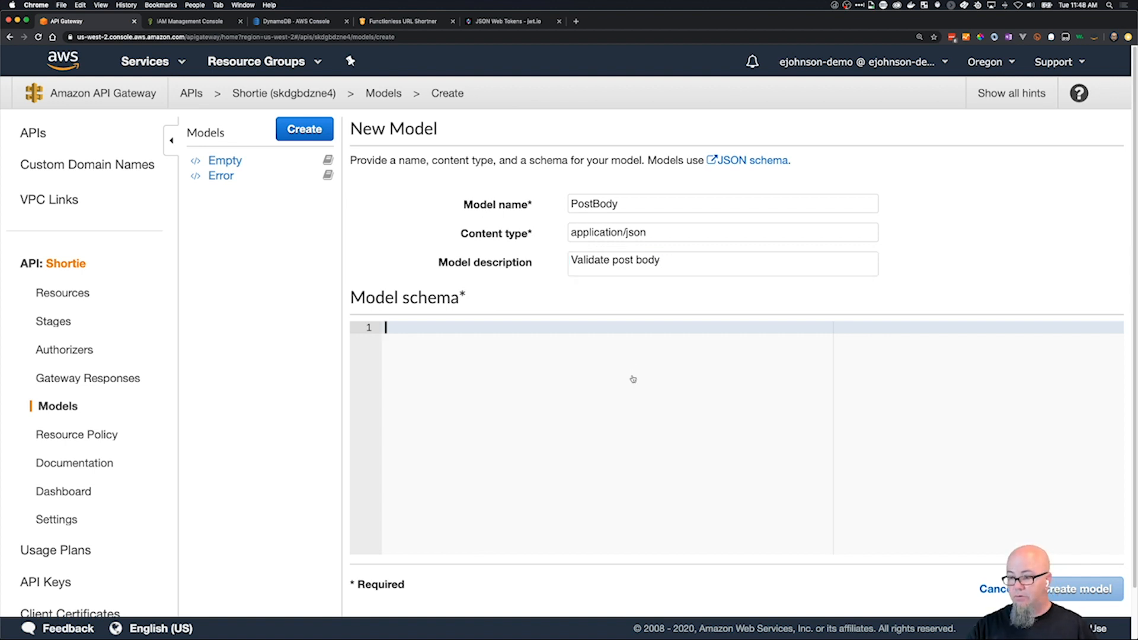
{"action": "key", "text": "super+Tab"}
{"action": "key", "text": "super+Tab"}
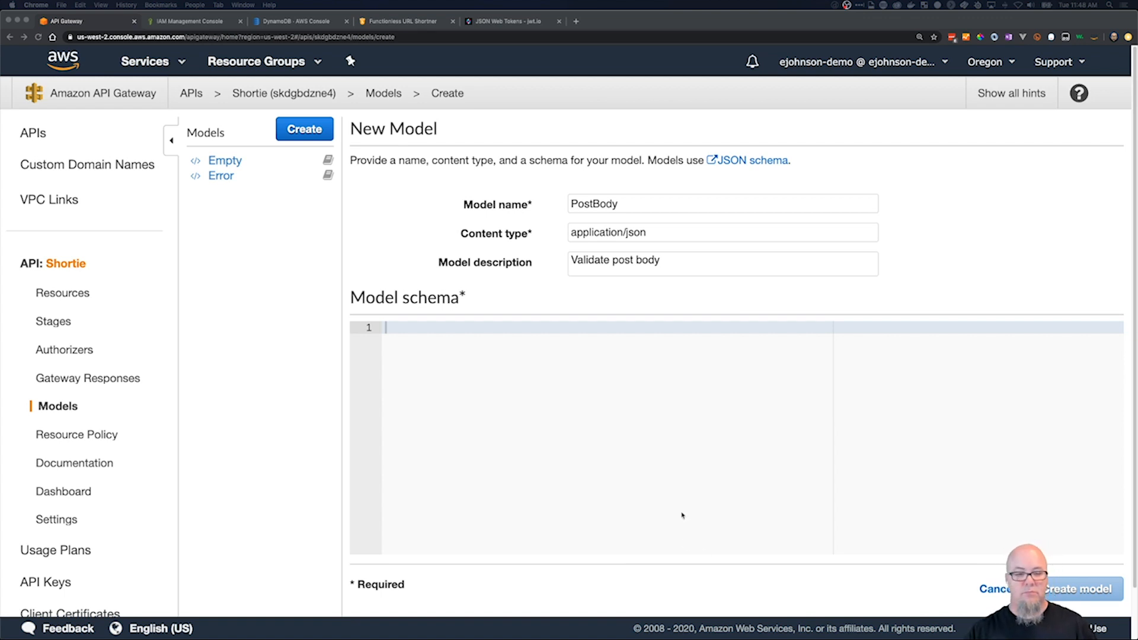
{"action": "left_click", "coordinate": [562, 414]}
{"action": "type", "text": "{   \"required\" : [ \"id\", \"url\" ],   \"type\" : \"object\",   \"properties\" : {     \"id\" : {       \"type\" : \"string\"     },     \"url\" : {       \"pattern\" : \"^https?://[-a-zA-Z0-9@:%._\\\\+~#=]{2,256}\\\\.[a-z]{2,6}\\\\b([-a-zA-Z0-9@:%_\\\\+.~#?&//=]*)\",       \"type\" : \"string\"     }   } }"}
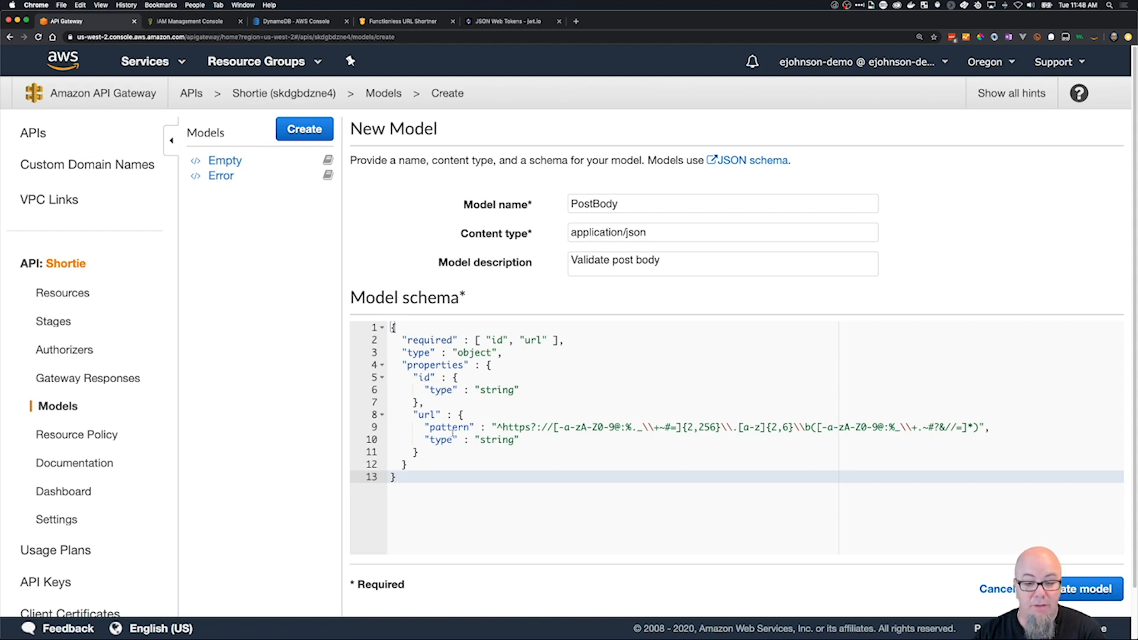
{"action": "left_click_drag", "start_coordinate": [503, 426], "coordinate": [963, 428]}
{"action": "left_click", "coordinate": [539, 444]}
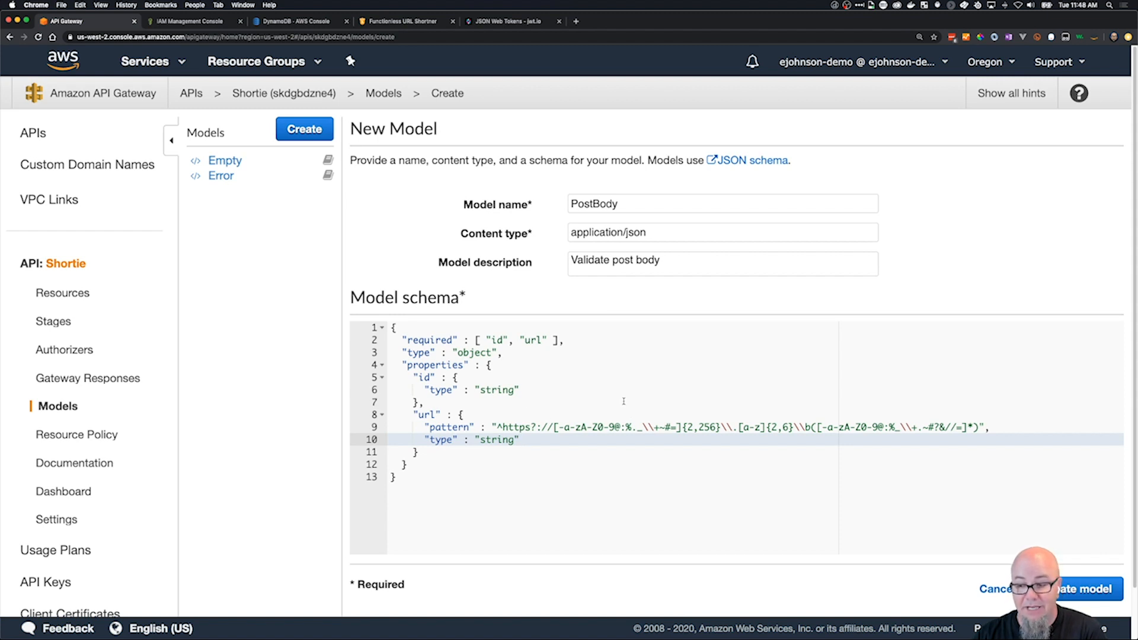
{"action": "scroll", "coordinate": [624, 401], "scroll_direction": "down", "scroll_amount": 1}
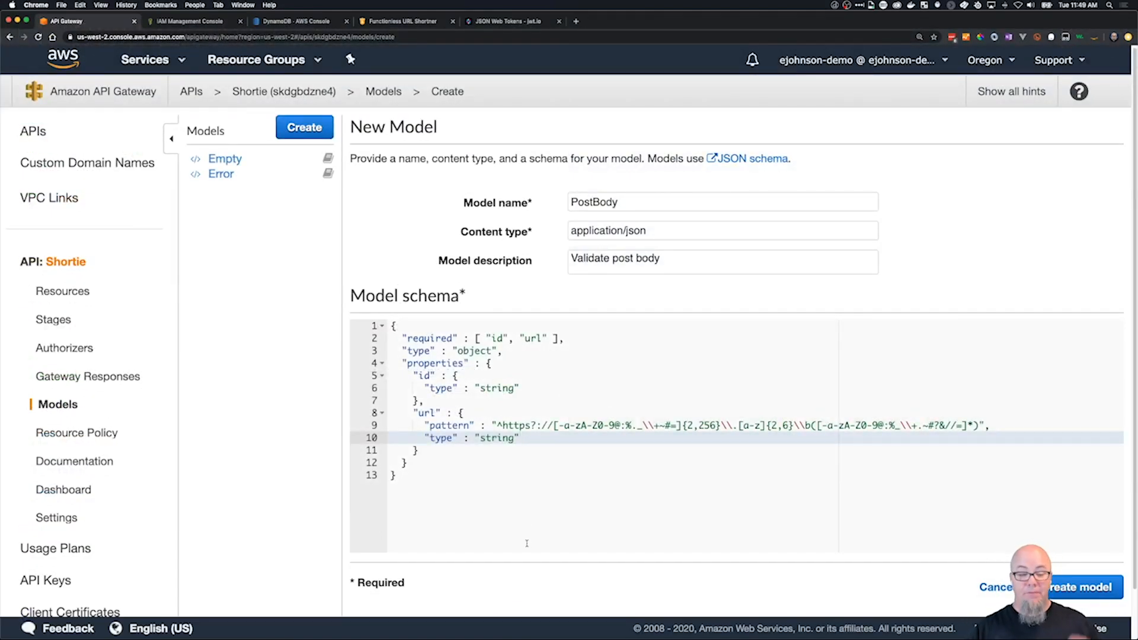
{"action": "left_click", "coordinate": [1082, 586]}
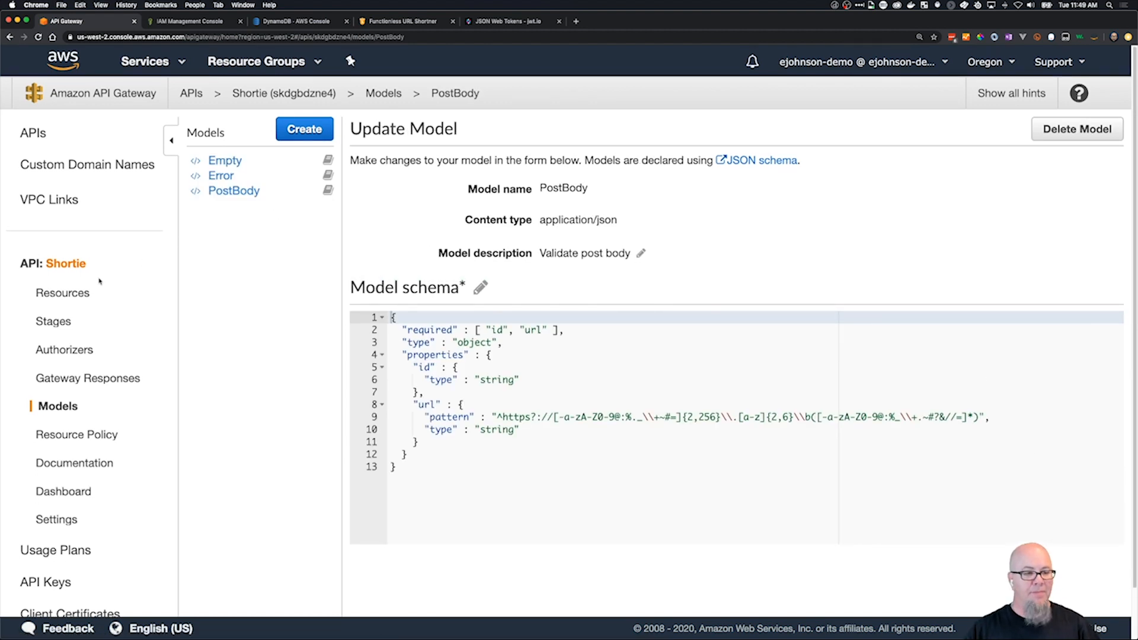
Add the PostBody model for content type application/json to the request body of the /app POST method request.
{"action": "left_click", "coordinate": [71, 293]}
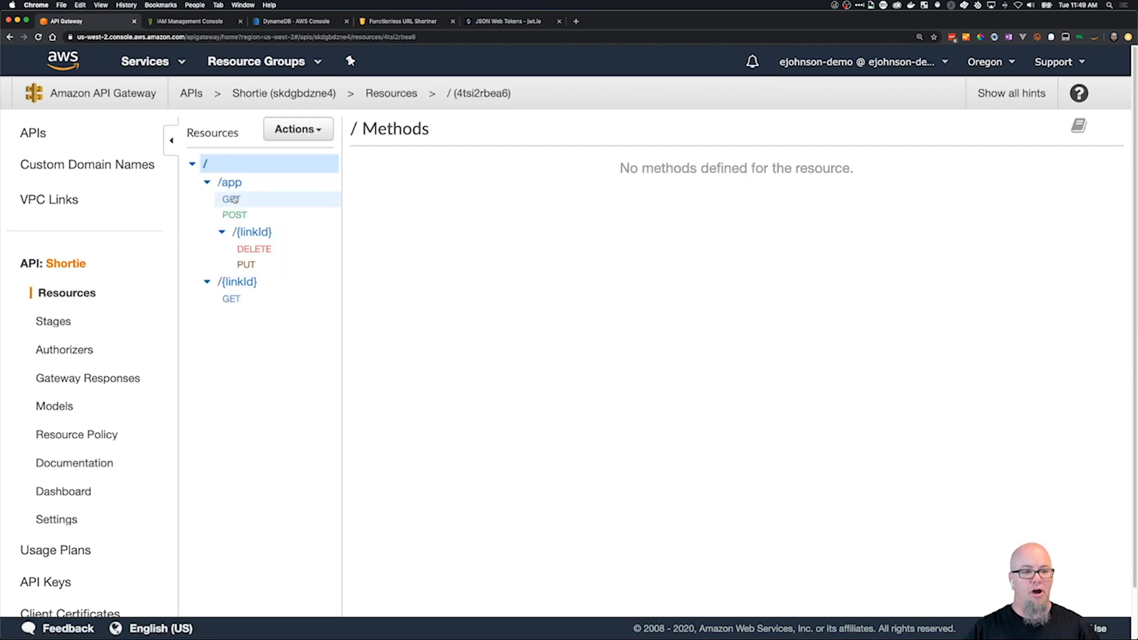
{"action": "left_click", "coordinate": [235, 214]}
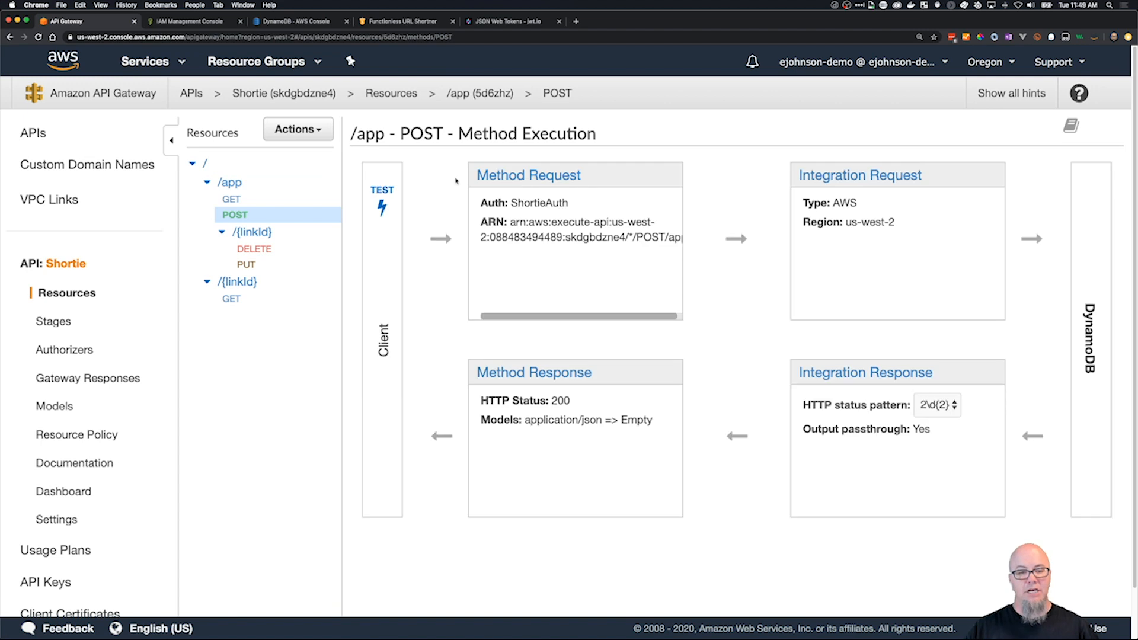
{"action": "left_click", "coordinate": [548, 177]}
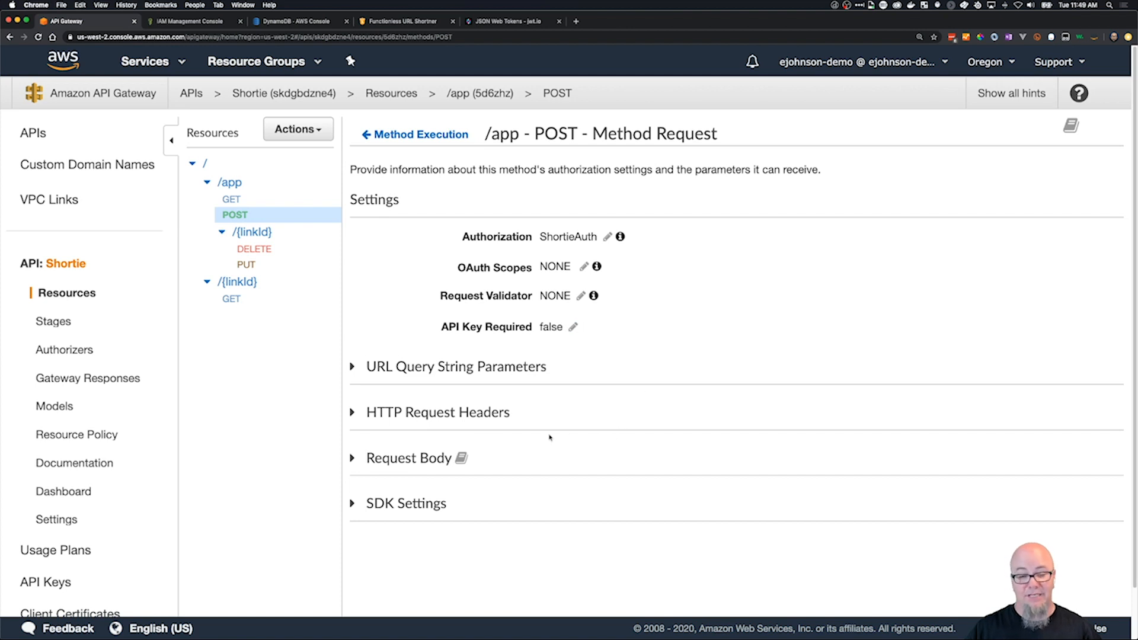
{"action": "left_click", "coordinate": [351, 458]}
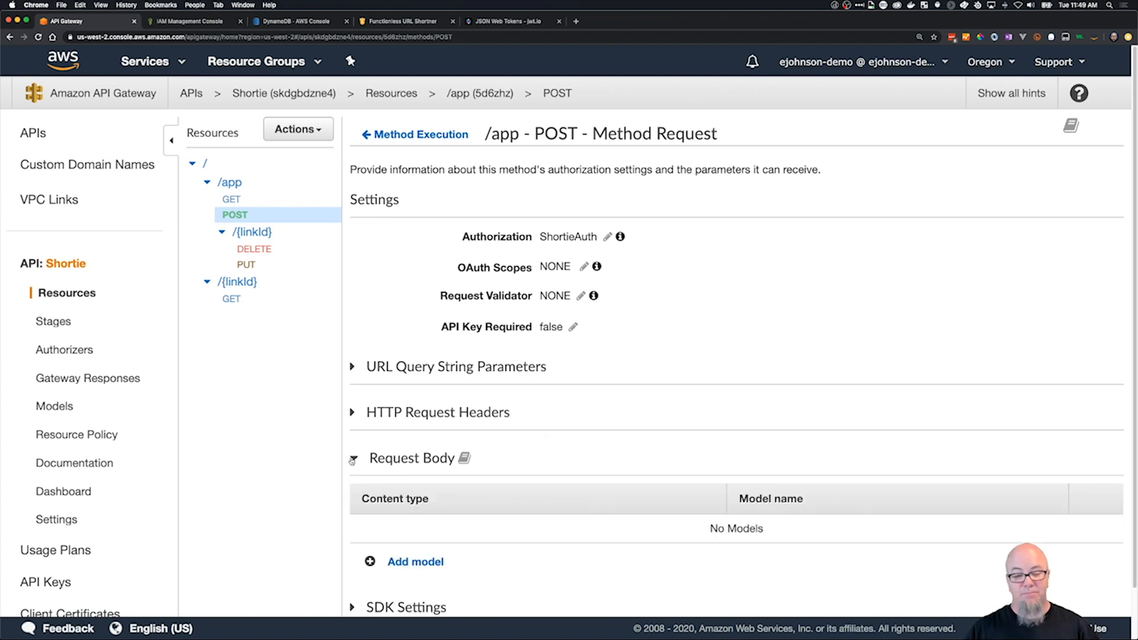
{"action": "left_click", "coordinate": [441, 561]}
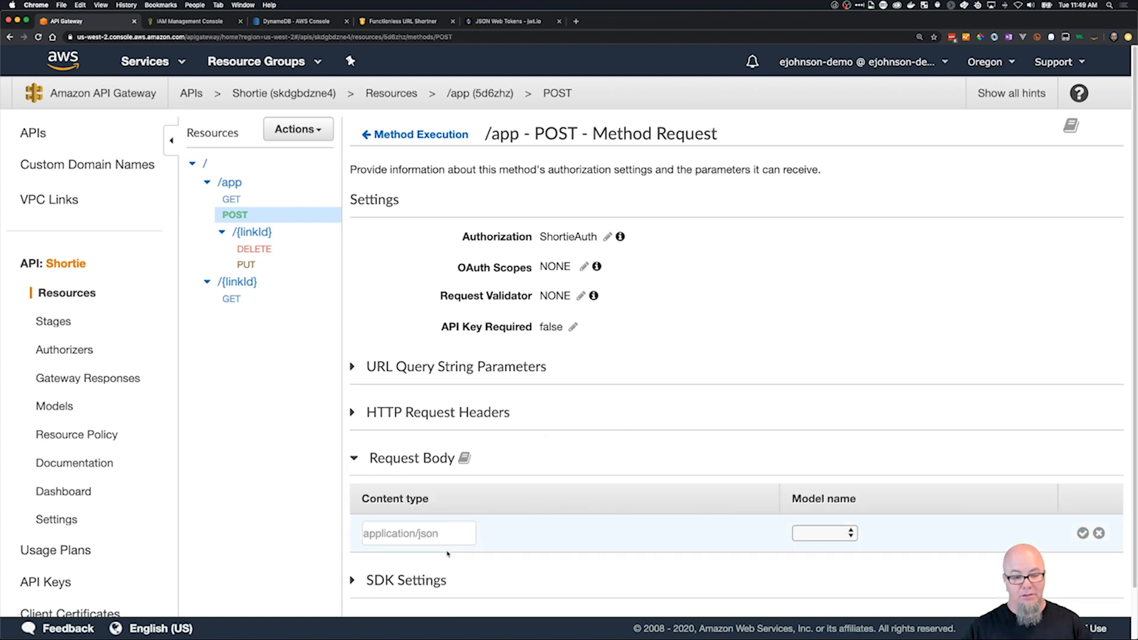
{"action": "left_click", "coordinate": [443, 539]}
{"action": "type", "text": "appl"}
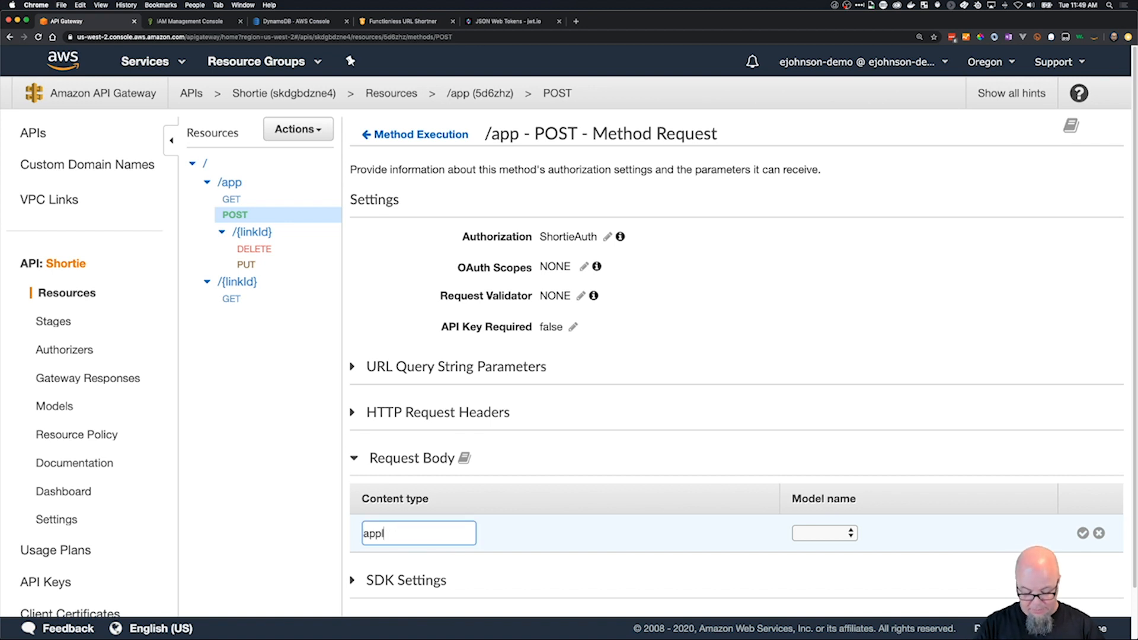
{"action": "type", "text": "ication/json"}
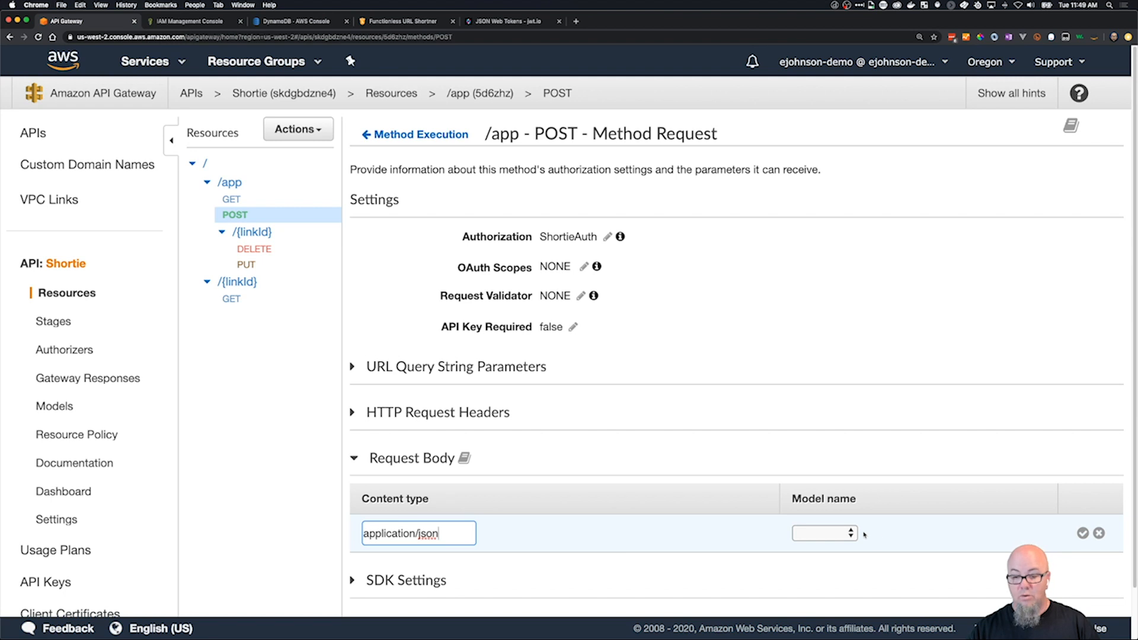
{"action": "left_click", "coordinate": [807, 536]}
{"action": "left_click", "coordinate": [852, 558]}
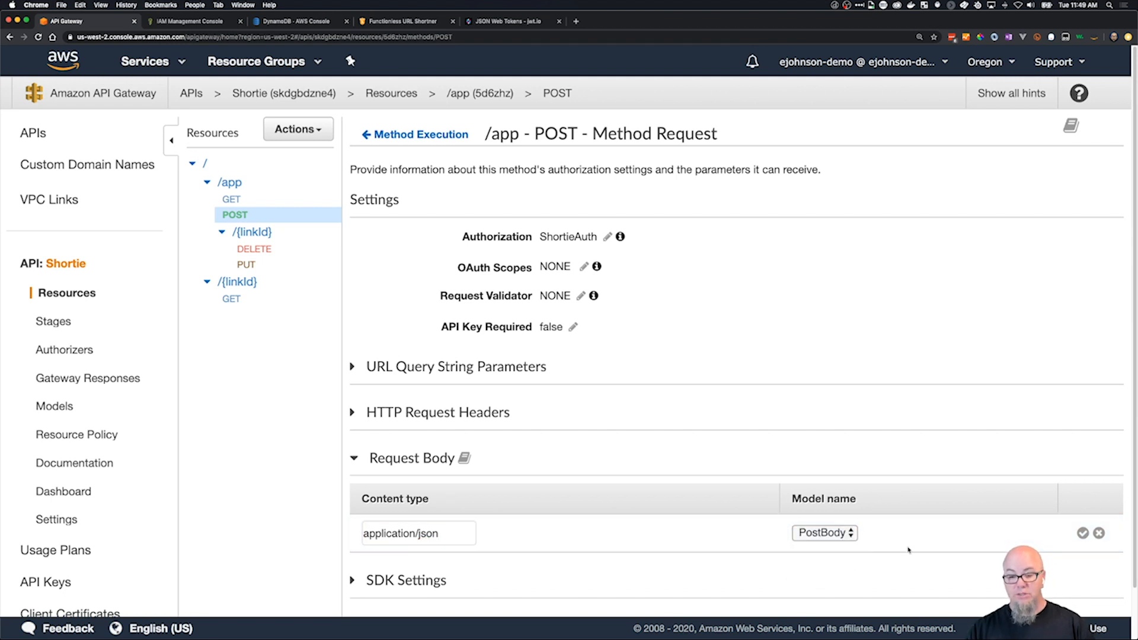
{"action": "left_click", "coordinate": [1084, 533]}
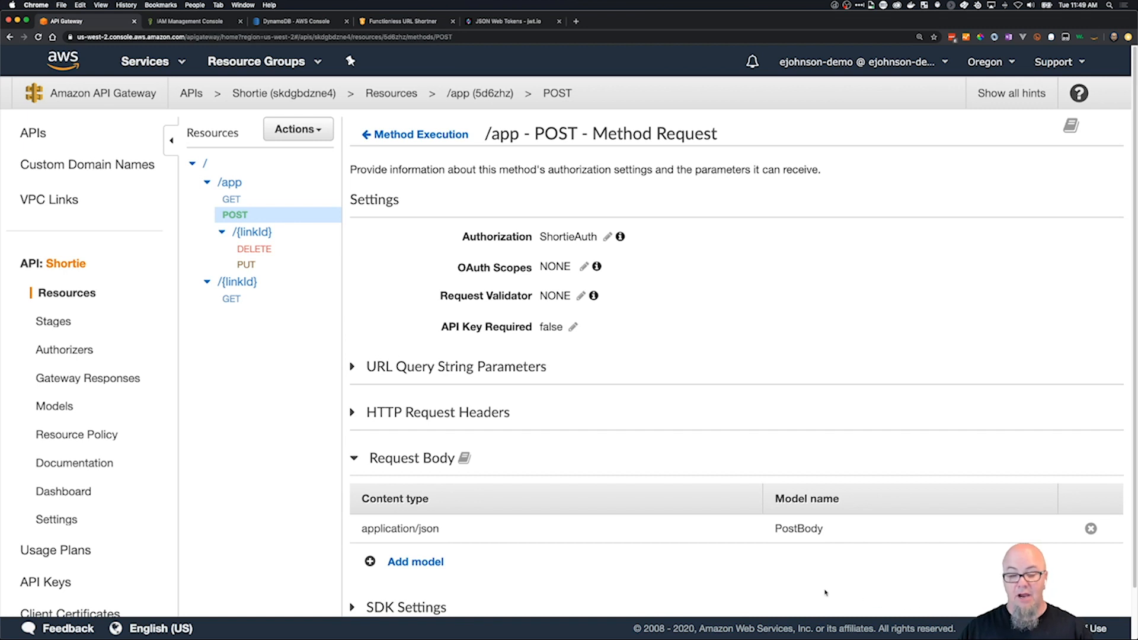
Set the request validator of the /app POST method to Validate body.
{"action": "scroll", "coordinate": [593, 584], "scroll_direction": "down", "scroll_amount": 1}
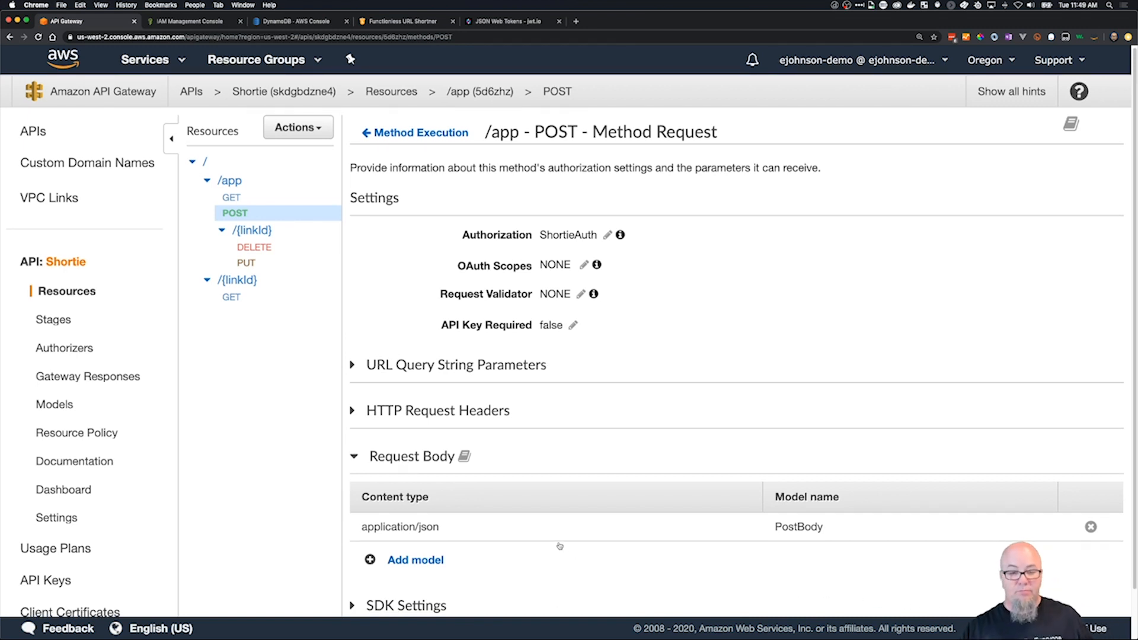
{"action": "scroll", "coordinate": [567, 404], "scroll_direction": "down", "scroll_amount": 1}
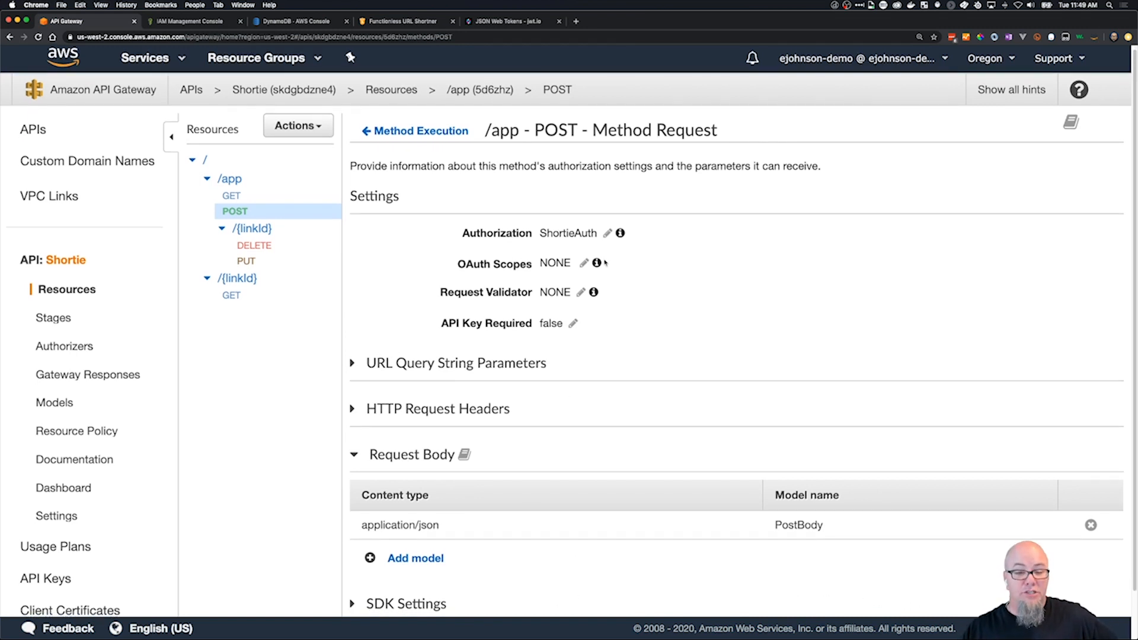
{"action": "left_click", "coordinate": [581, 292]}
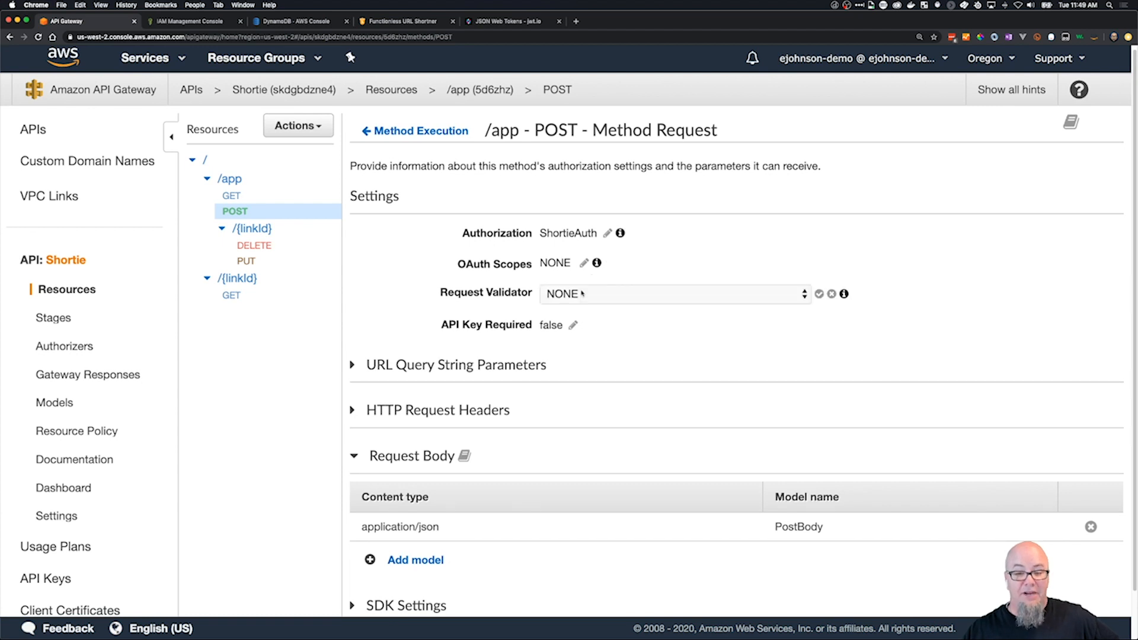
{"action": "left_click", "coordinate": [598, 293]}
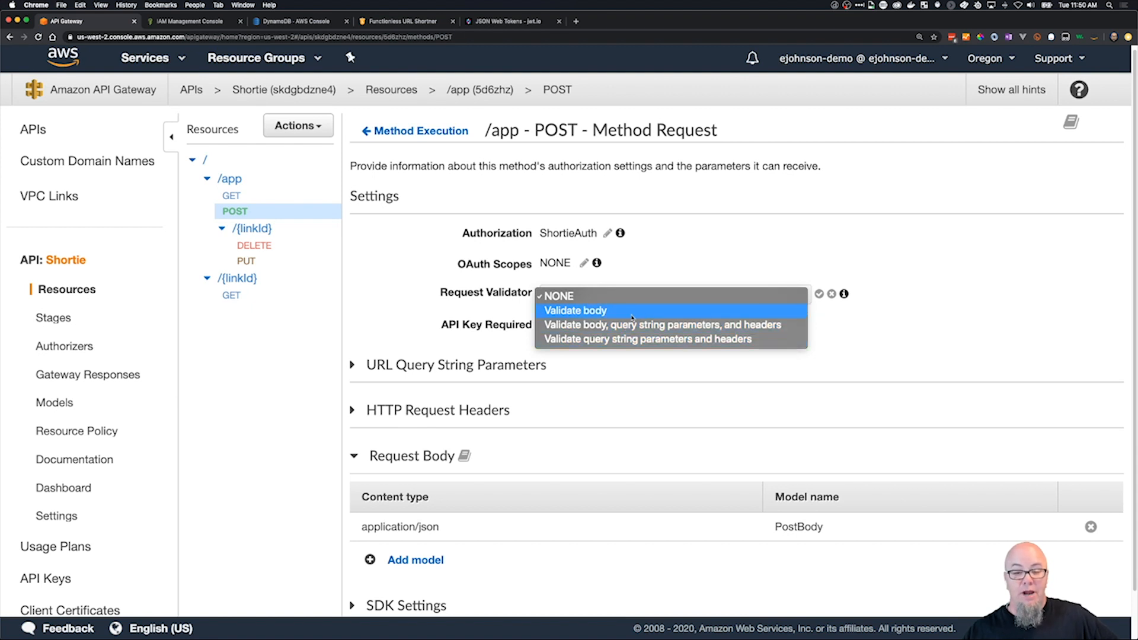
{"action": "left_click", "coordinate": [599, 311]}
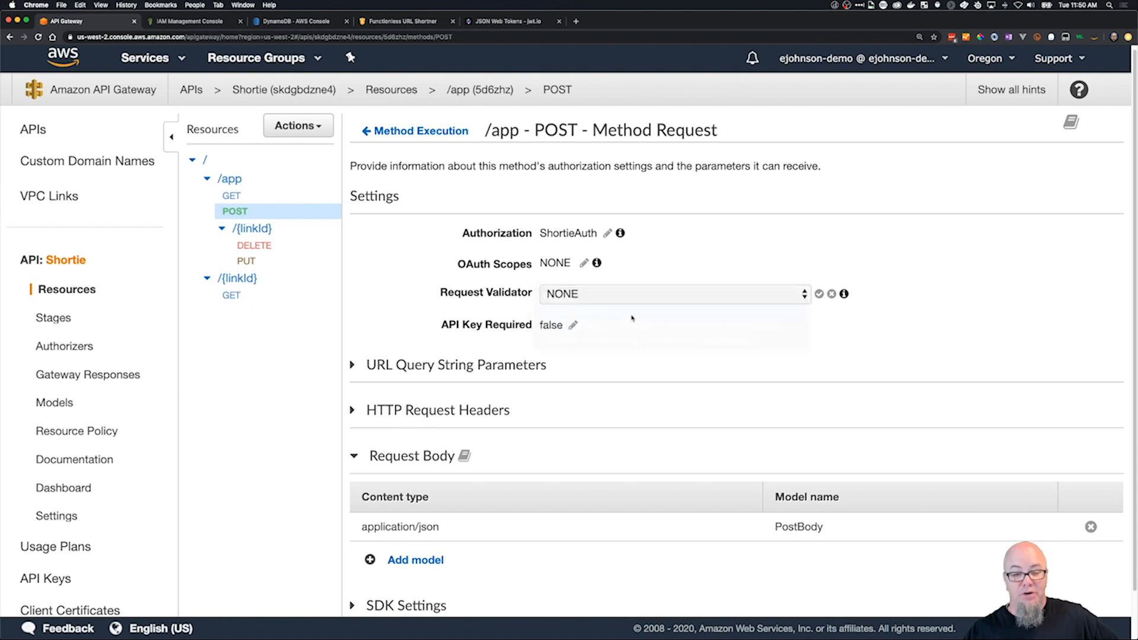
{"action": "left_click", "coordinate": [820, 294]}
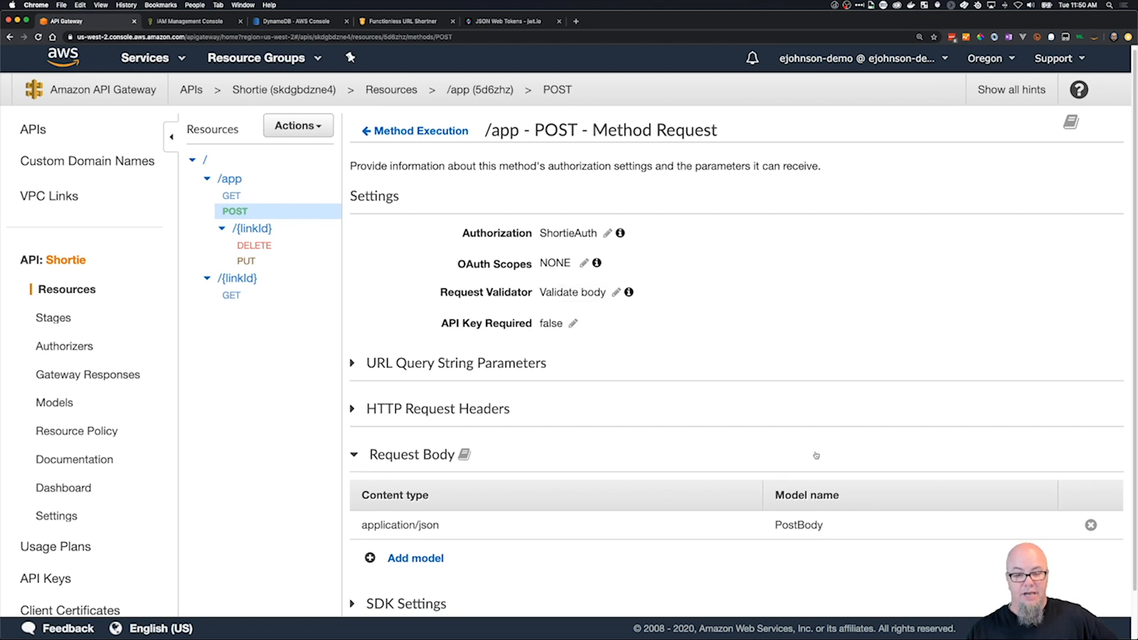
Deploy the Shortie API to the Prod stage.
{"action": "scroll", "coordinate": [741, 403], "scroll_direction": "down", "scroll_amount": 1}
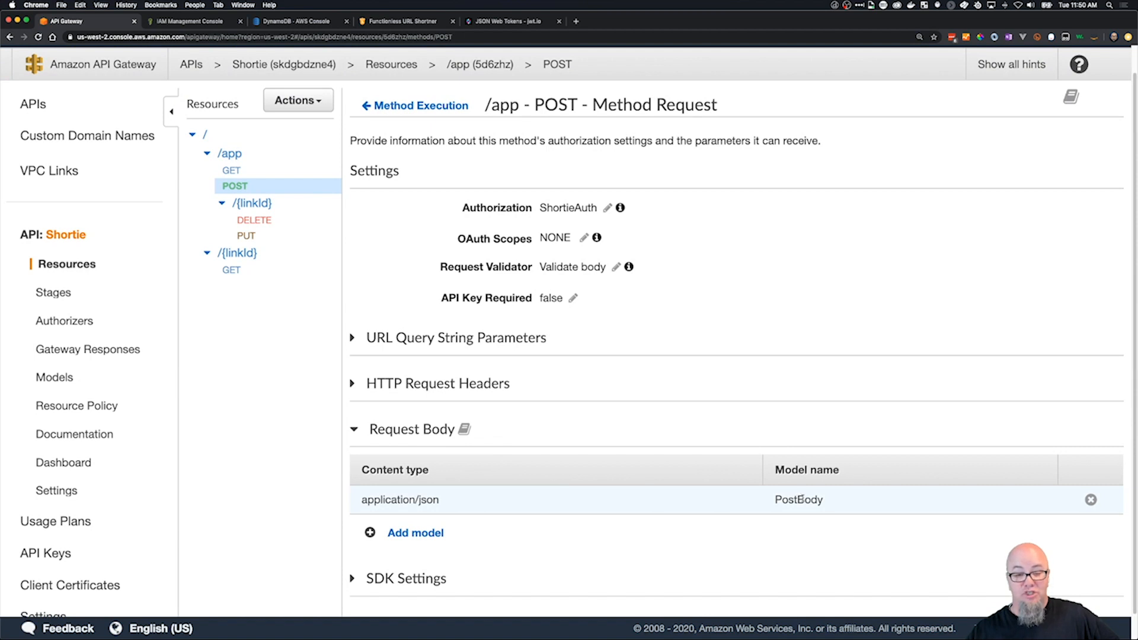
{"action": "scroll", "coordinate": [711, 486], "scroll_direction": "down", "scroll_amount": 1}
{"action": "scroll", "coordinate": [675, 415], "scroll_direction": "up", "scroll_amount": 2}
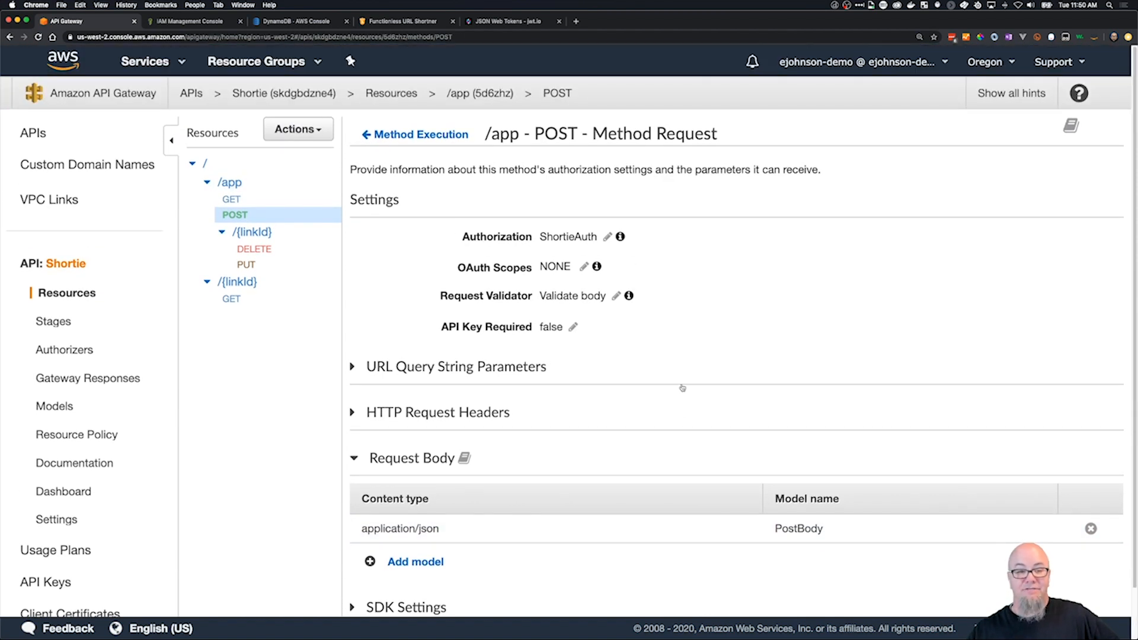
{"action": "left_click", "coordinate": [298, 129]}
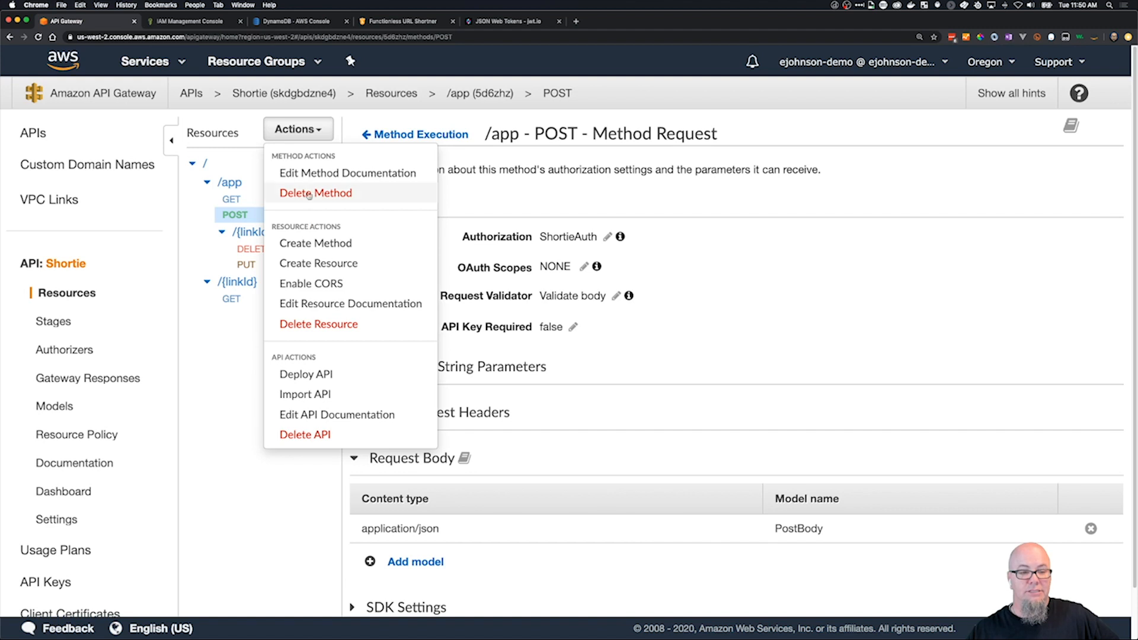
{"action": "left_click", "coordinate": [323, 373]}
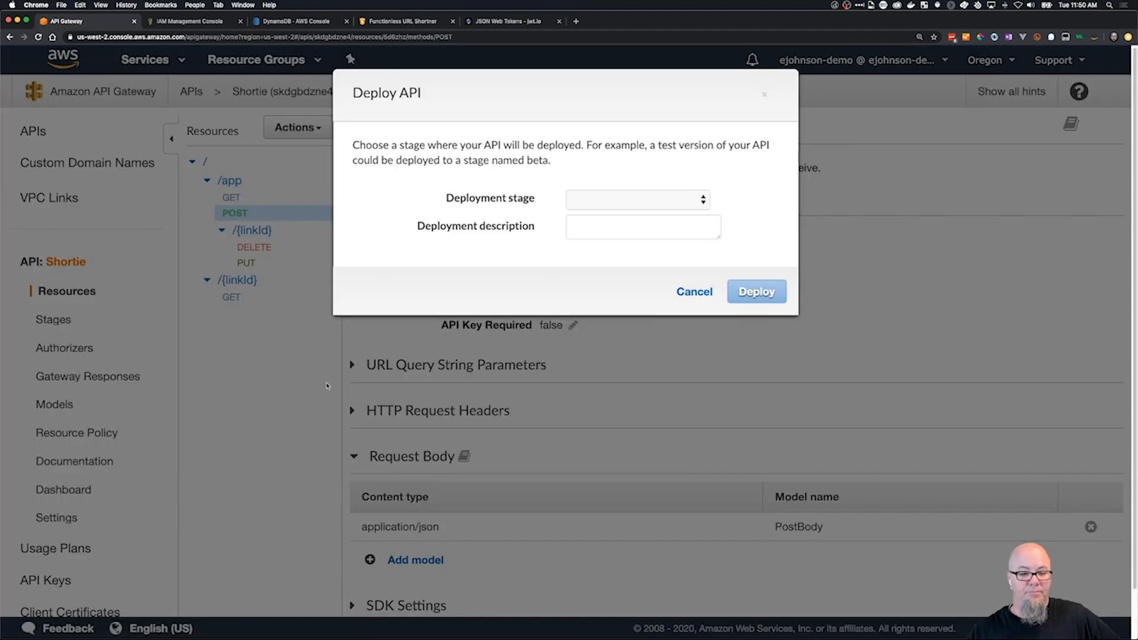
{"action": "left_click", "coordinate": [637, 200]}
{"action": "left_click", "coordinate": [588, 216]}
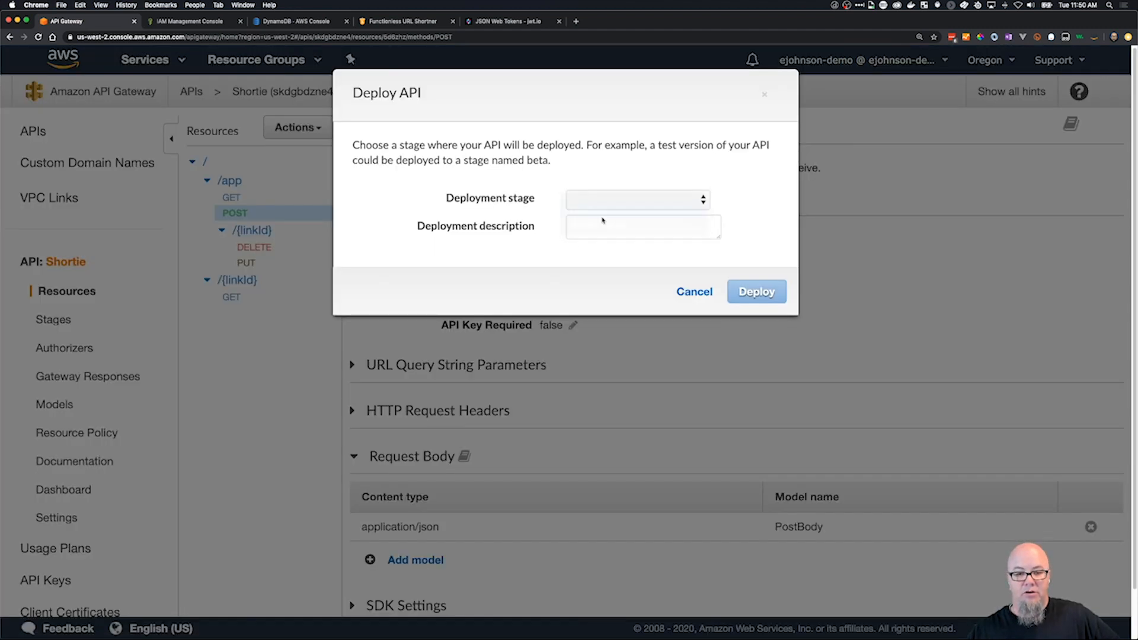
{"action": "left_click", "coordinate": [756, 292]}
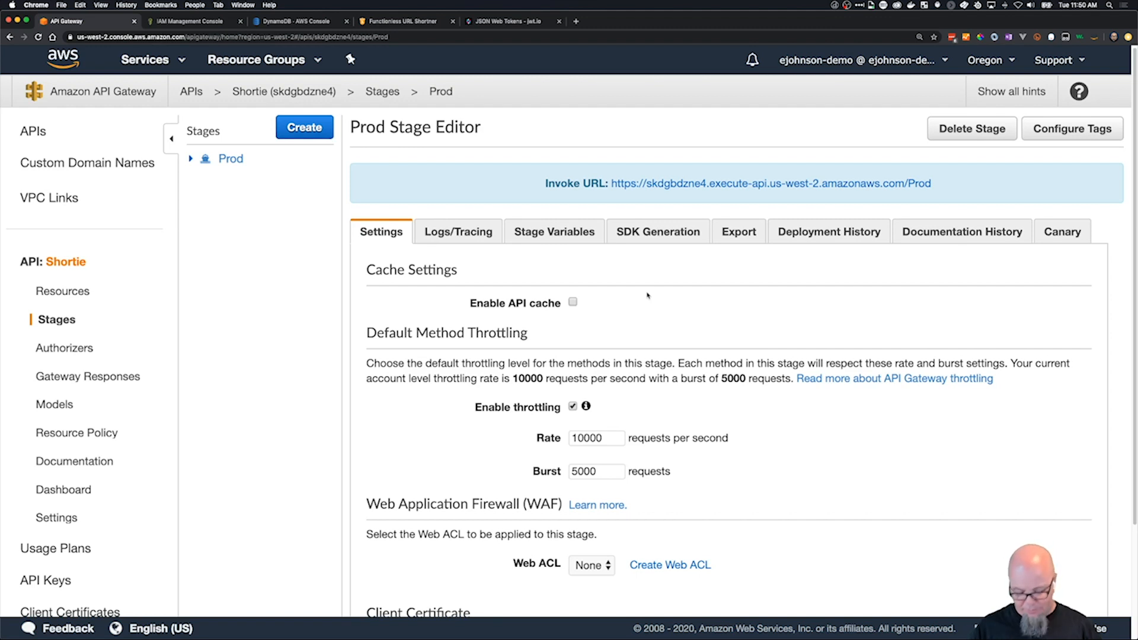
Switch to Postman, remove the url property from the POST /app body and send the request with only the id "pepsi".
{"action": "key", "text": "super+Tab"}
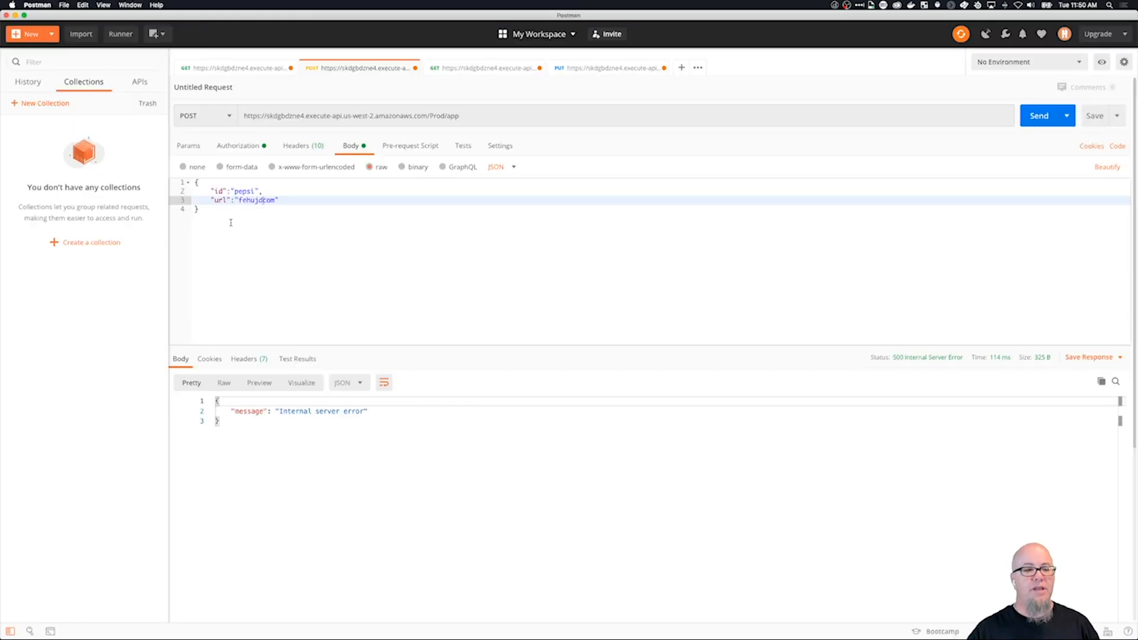
{"action": "key", "text": "shift+Up"}
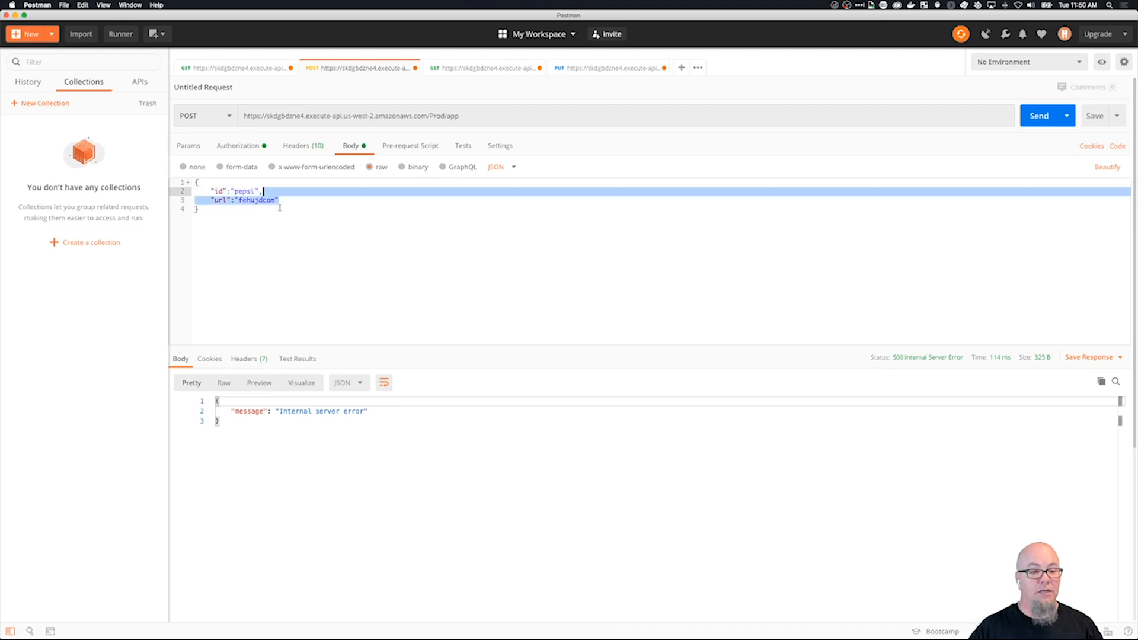
{"action": "key", "text": "BackSpace"}
{"action": "key", "text": "BackSpace"}
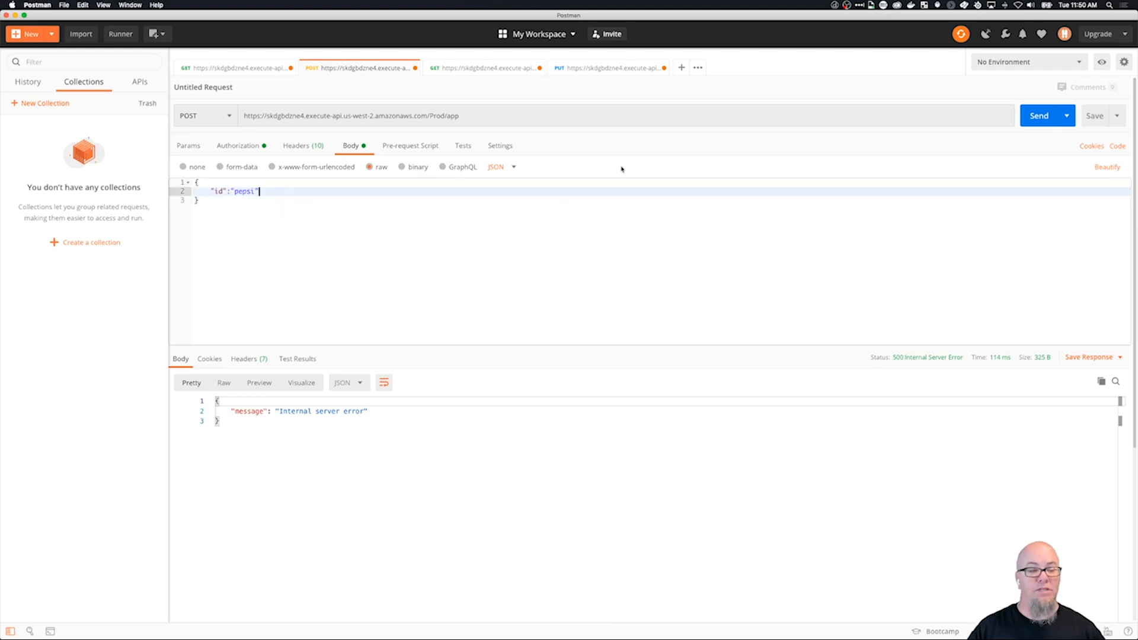
{"action": "left_click", "coordinate": [1039, 115]}
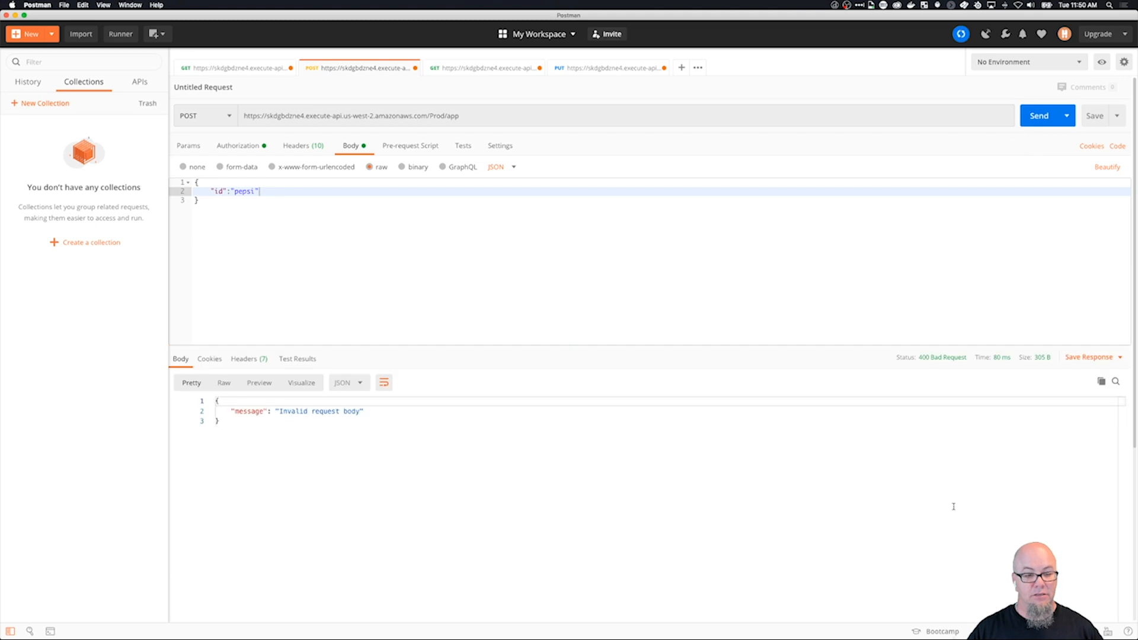
{"action": "left_click_drag", "start_coordinate": [282, 410], "coordinate": [360, 410]}
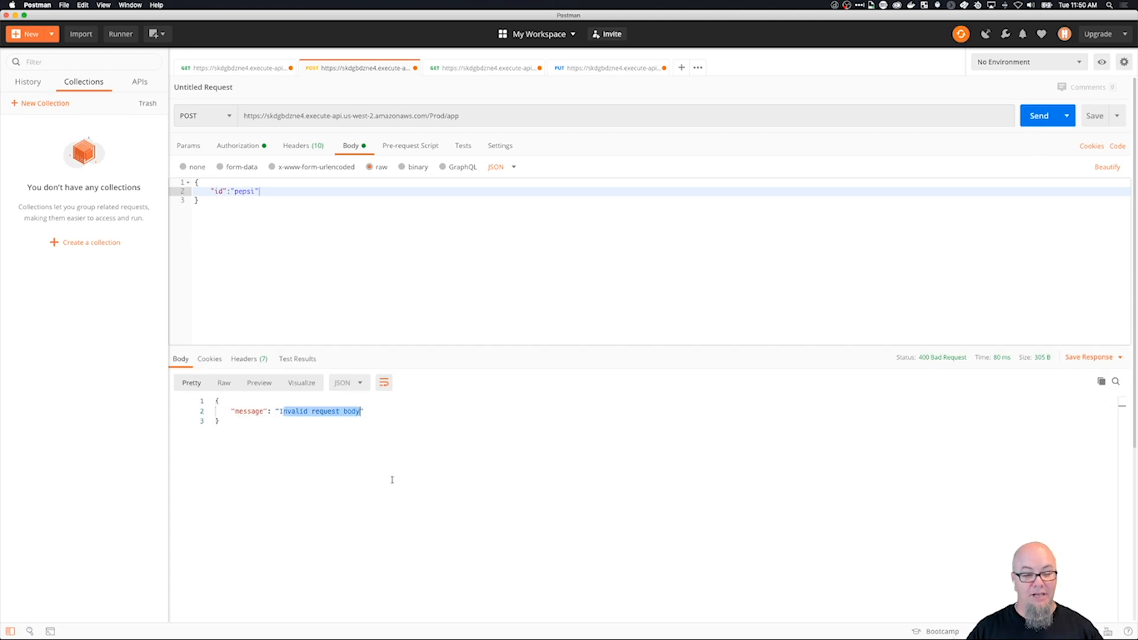
{"action": "left_click", "coordinate": [391, 480]}
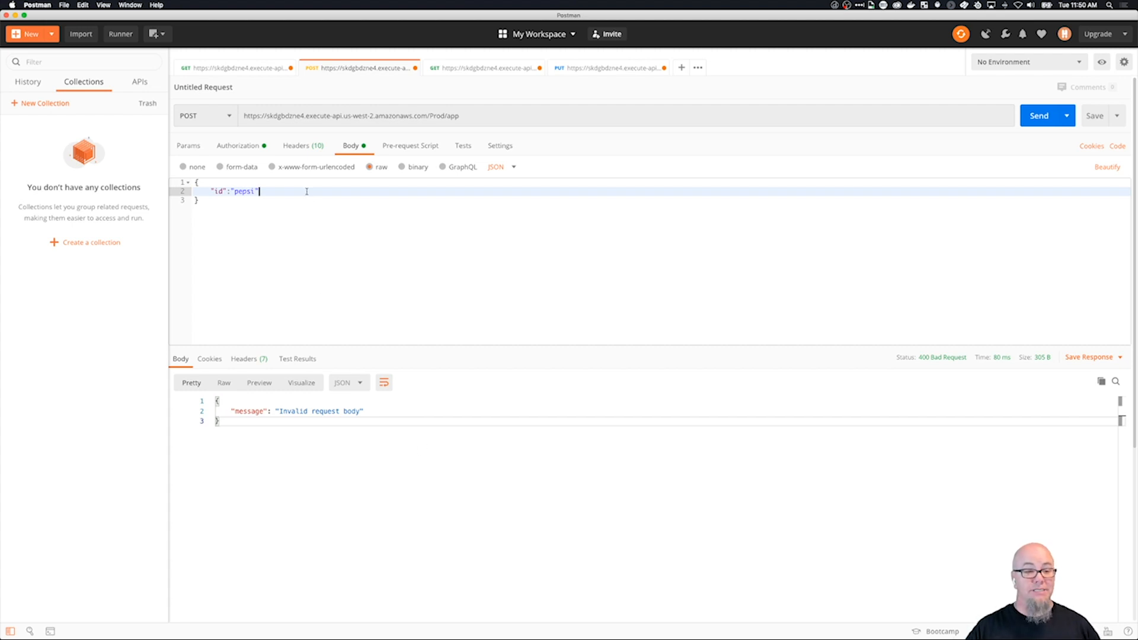
Add a url property with an empty string to the JSON body and send the POST request.
{"action": "type", "text": ","}
{"action": "key", "text": "Return"}
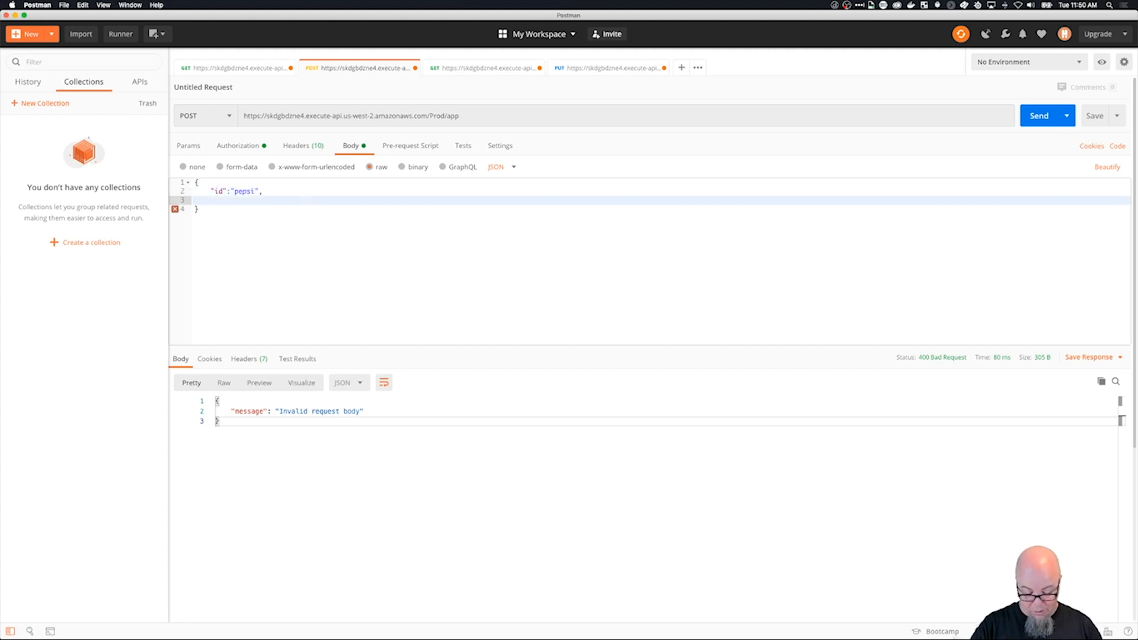
{"action": "type", "text": "\"url\":"}
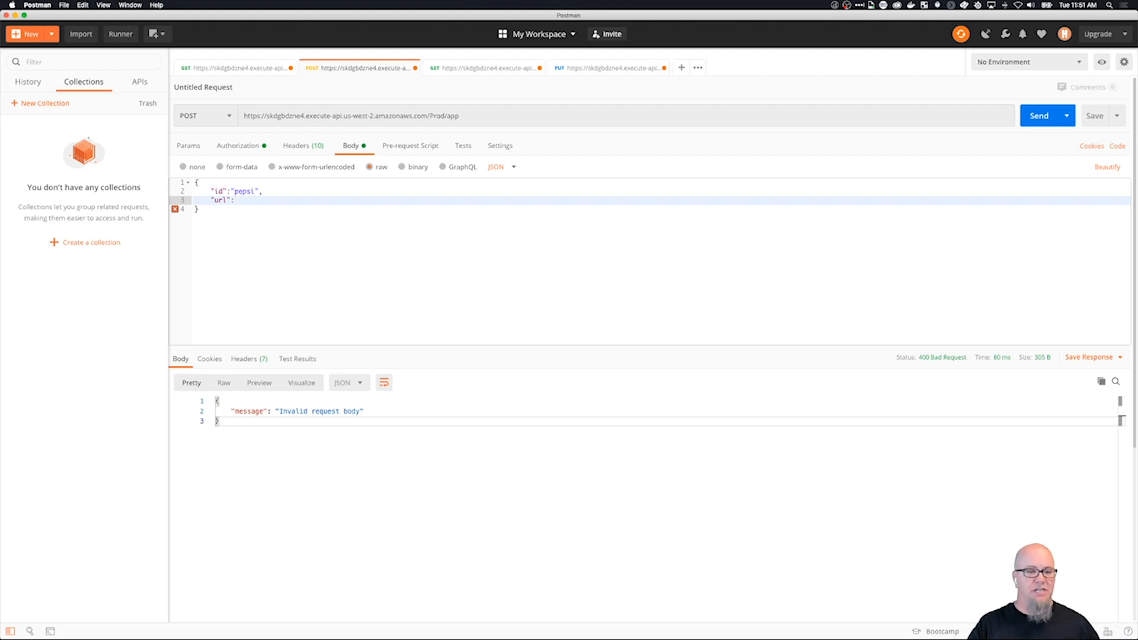
{"action": "type", "text": "\"\""}
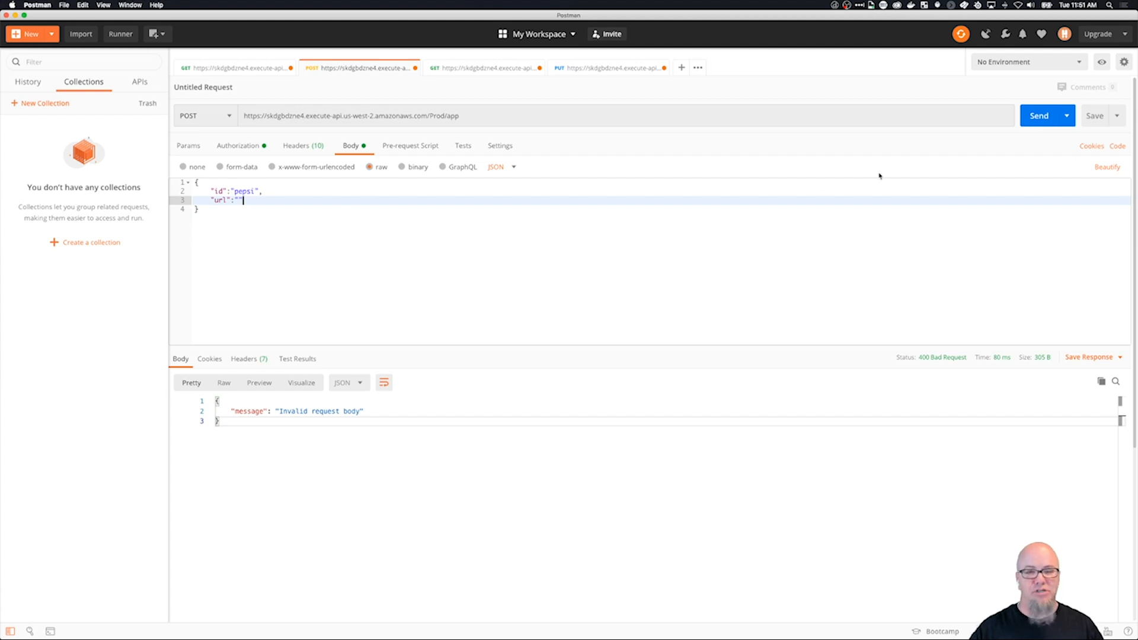
{"action": "left_click", "coordinate": [1032, 119]}
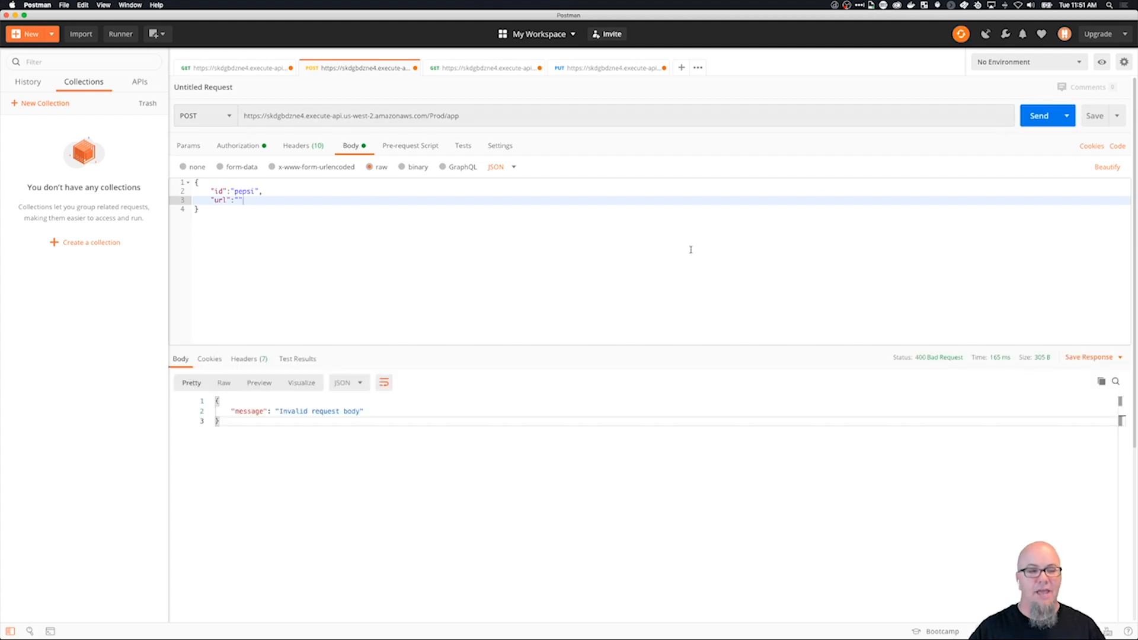
Set the body's url to "fwjkedfwsd" and send the POST request.
{"action": "left_click", "coordinate": [237, 202]}
{"action": "type", "text": "fwjkedfwsd"}
{"action": "left_click", "coordinate": [1036, 116]}
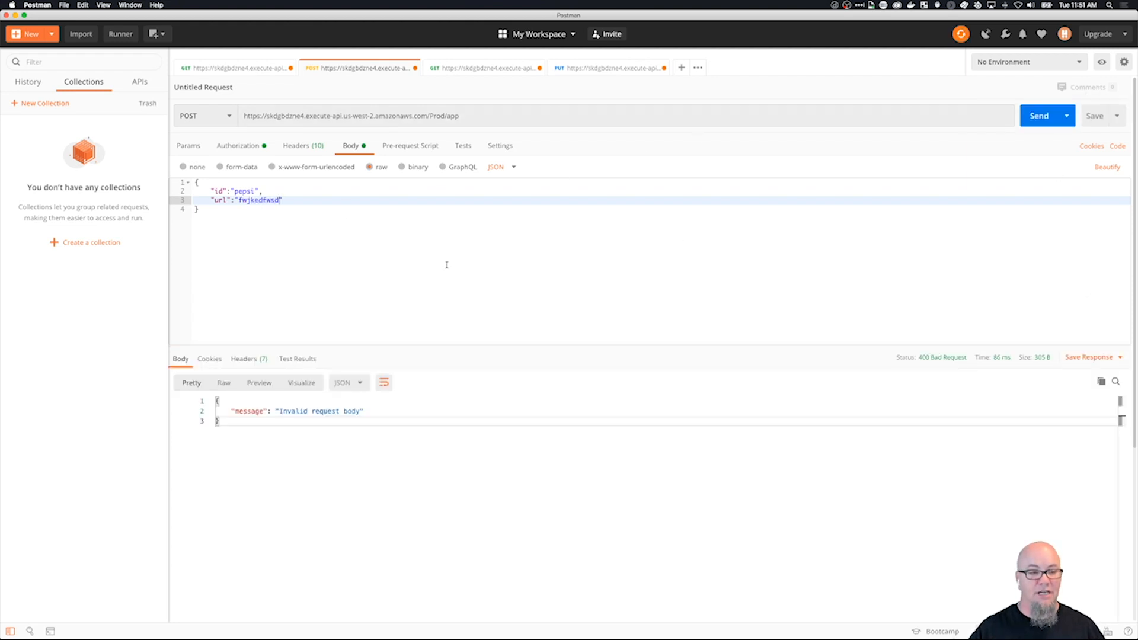
Replace the id value in the POST /app JSON body with "rs".
{"action": "left_click_drag", "start_coordinate": [256, 192], "coordinate": [234, 193]}
{"action": "key", "text": "BackSpace"}
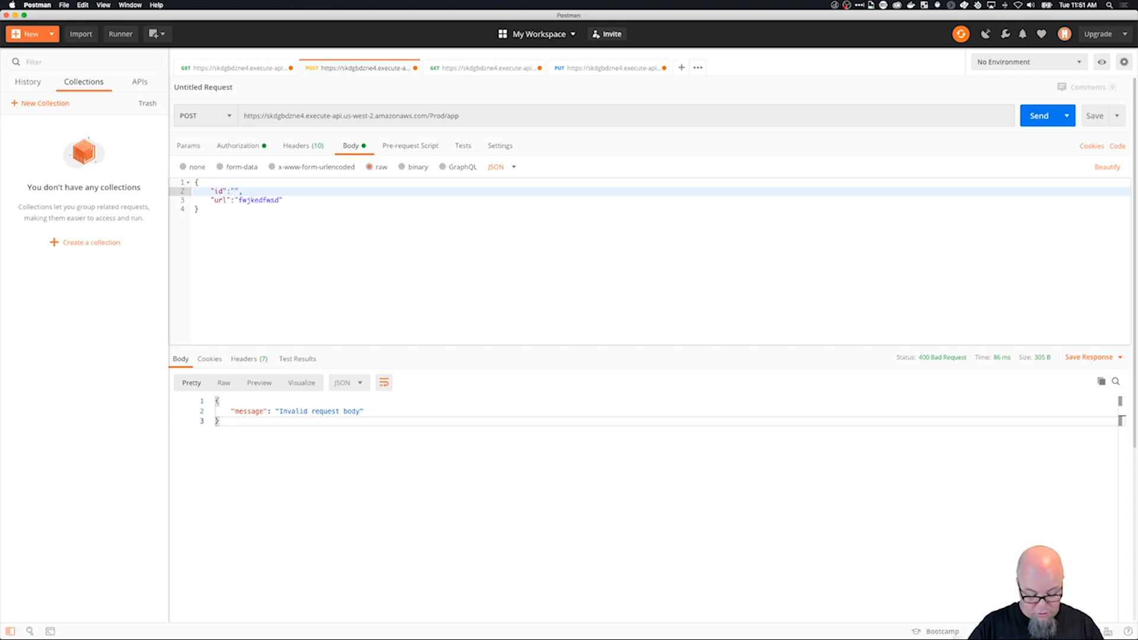
{"action": "type", "text": "rs"}
{"action": "left_click_drag", "start_coordinate": [239, 200], "coordinate": [281, 201]}
{"action": "key", "text": "BackSpace"}
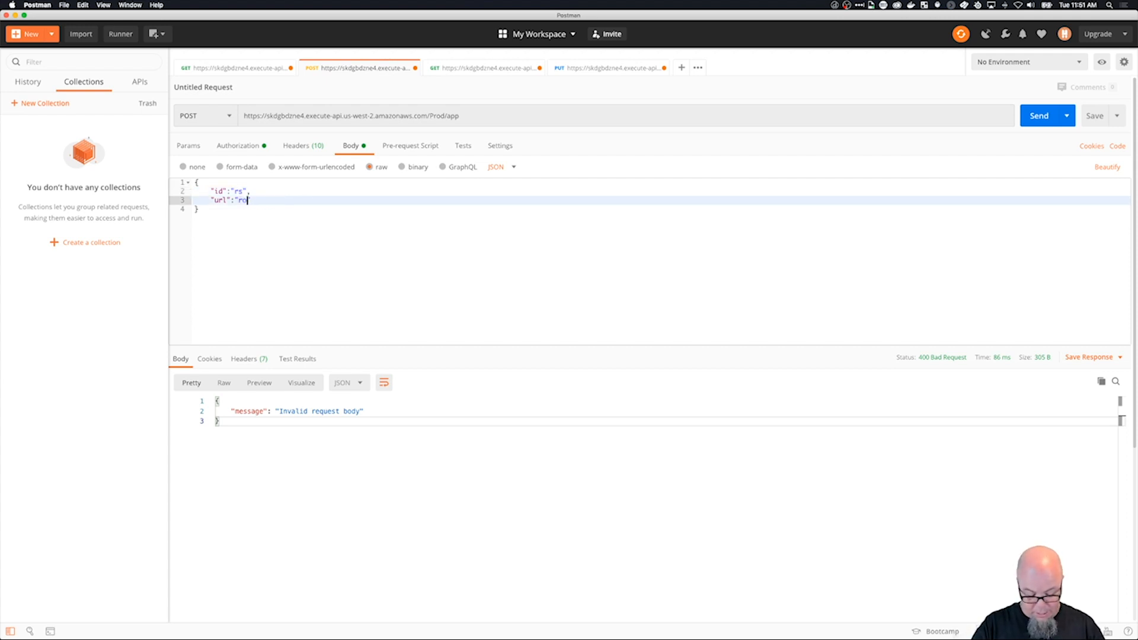
{"action": "type", "text": "htt"}
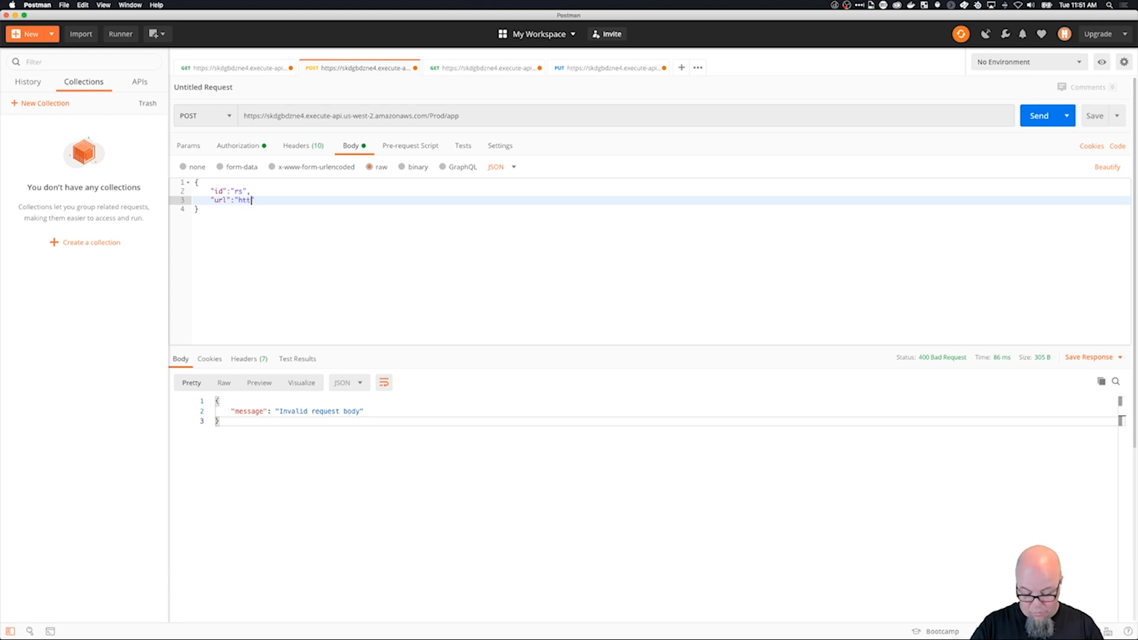
{"action": "type", "text": "p://rob"}
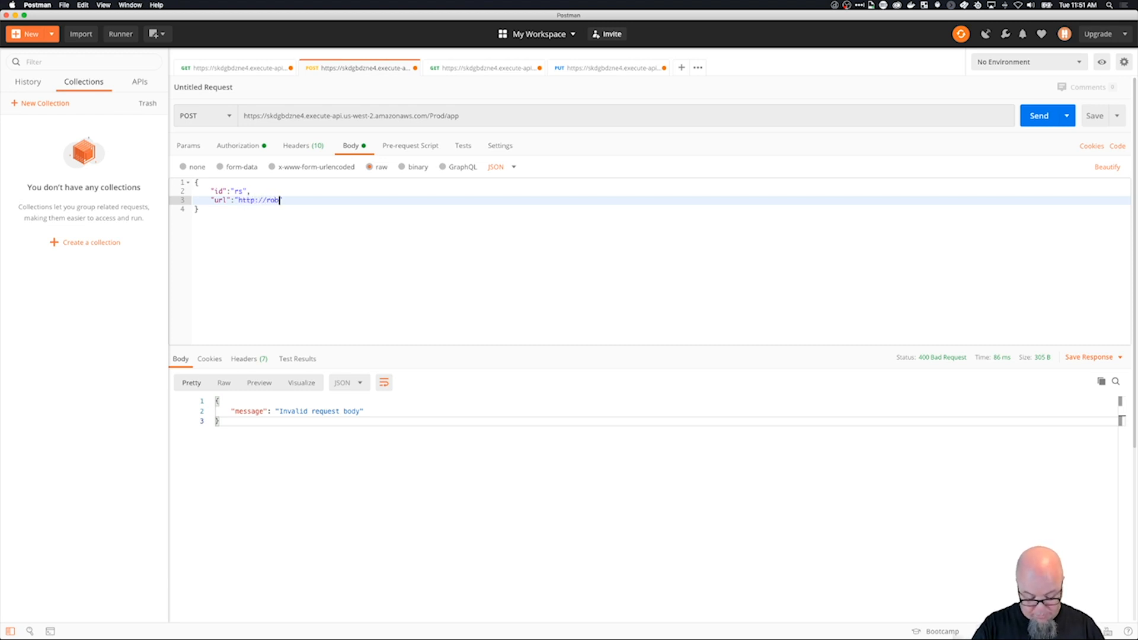
{"action": "type", "text": "su"}
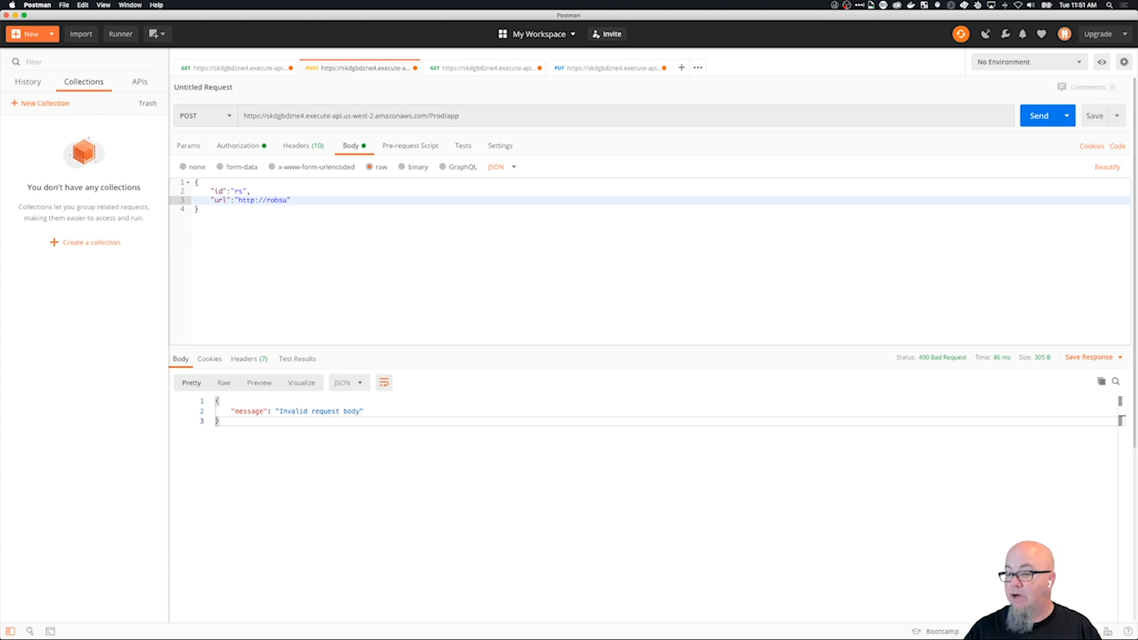
{"action": "key", "text": "BackSpace"}
{"action": "key", "text": "BackSpace"}
{"action": "key", "text": "BackSpace"}
{"action": "key", "text": "BackSpace"}
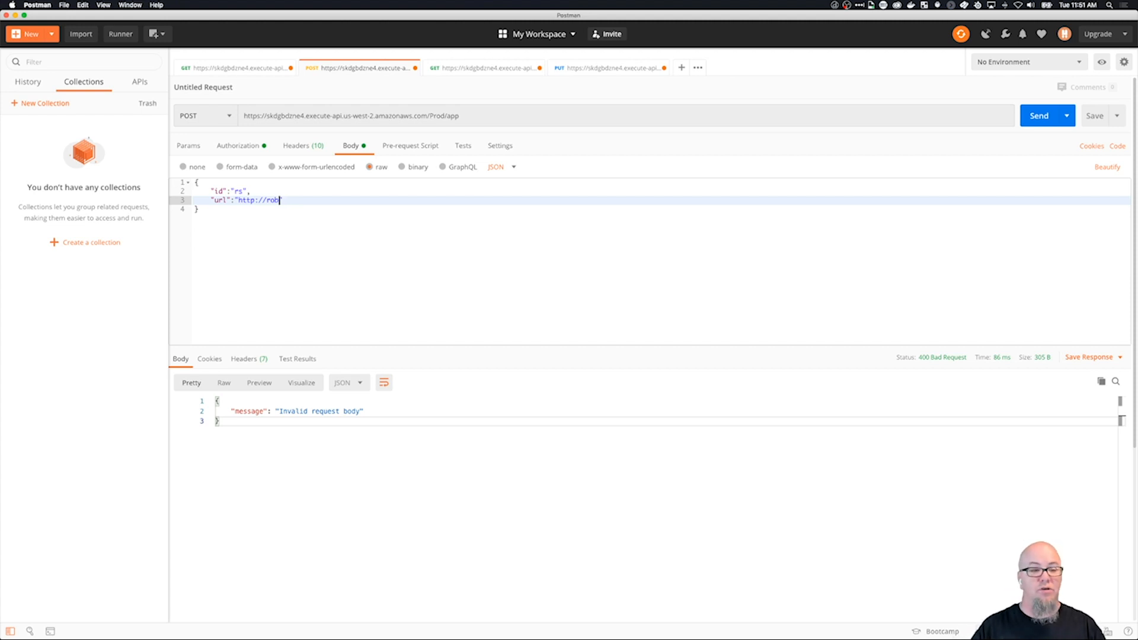
{"action": "type", "text": "b"}
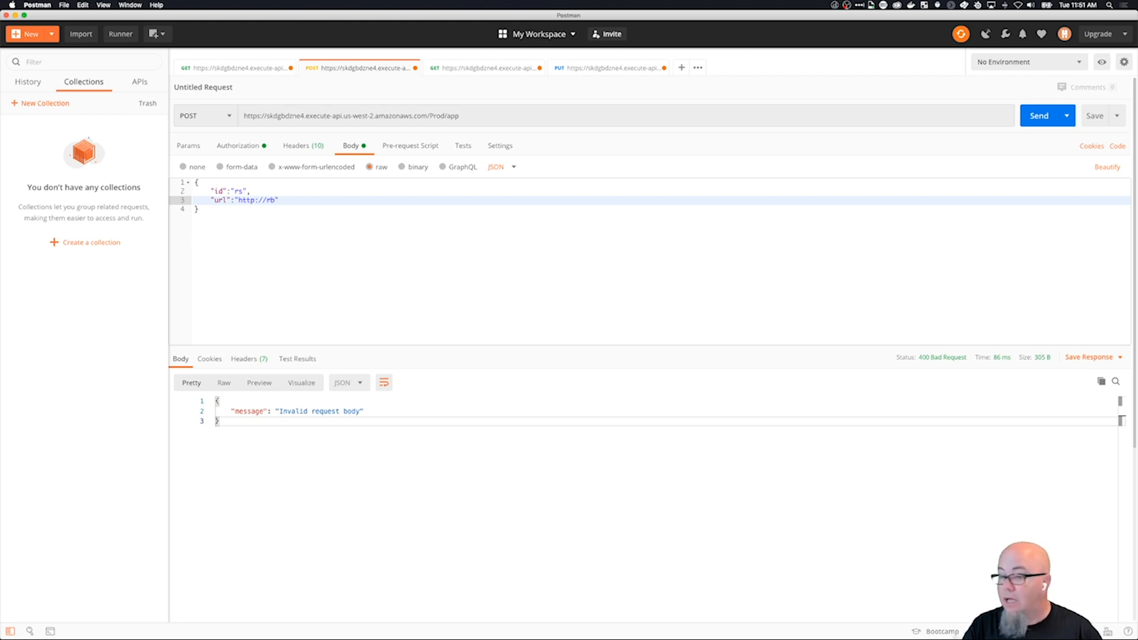
{"action": "type", "text": "sttr.tv"}
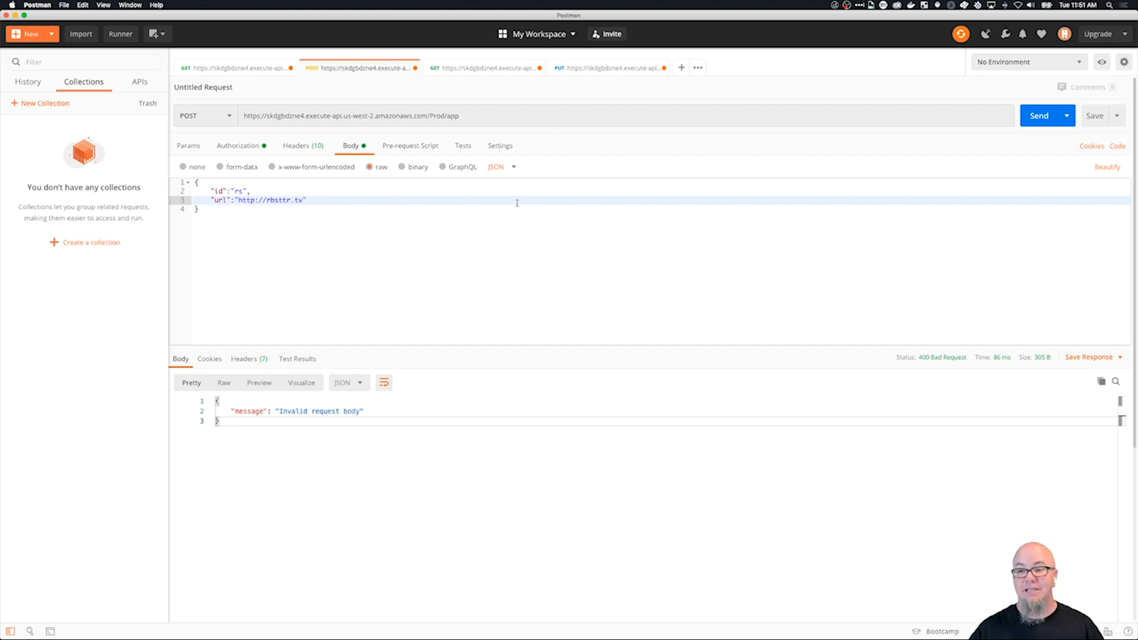
{"action": "left_click", "coordinate": [1035, 117]}
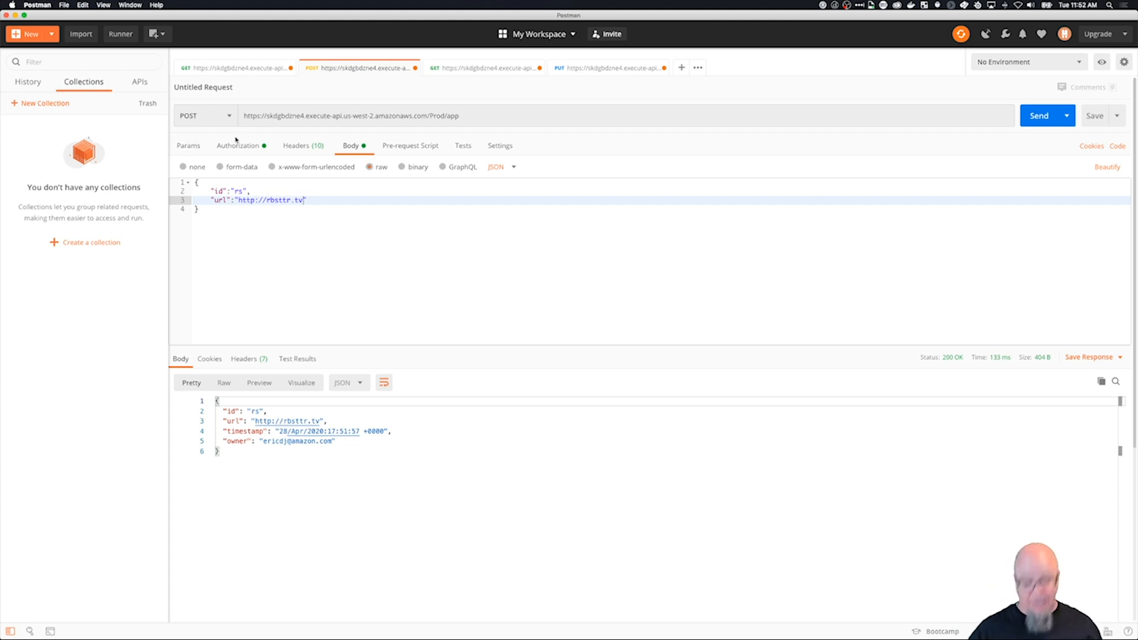
Switch to API Gateway in Chrome and open the Shortie API's PostBody model to review its schema.
{"action": "key", "text": "super+Tab"}
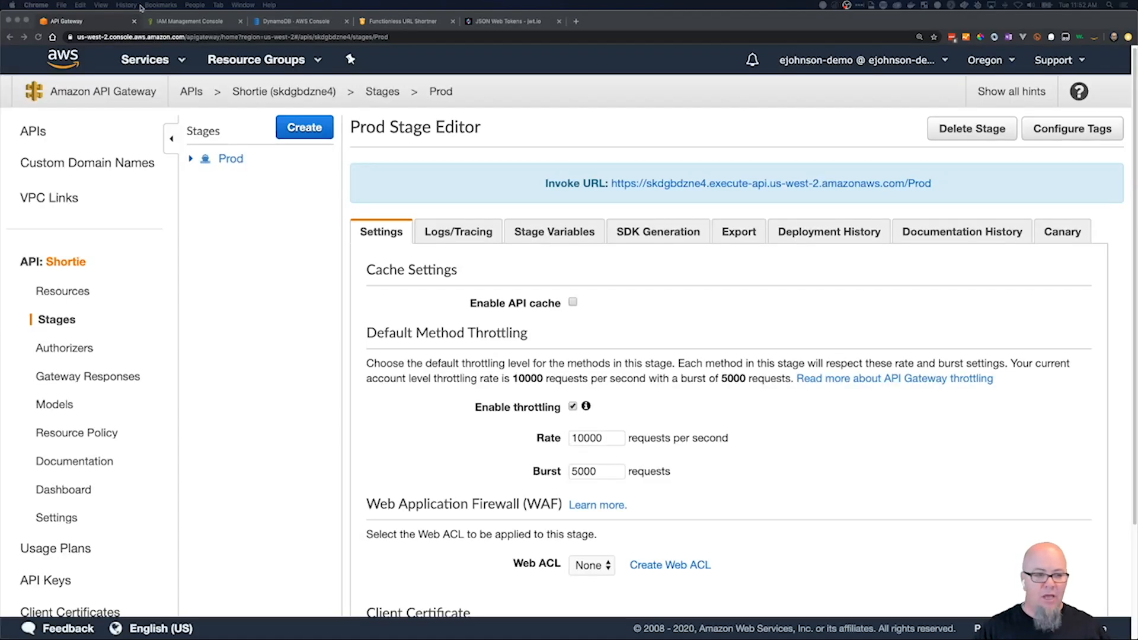
{"action": "left_click", "coordinate": [55, 404]}
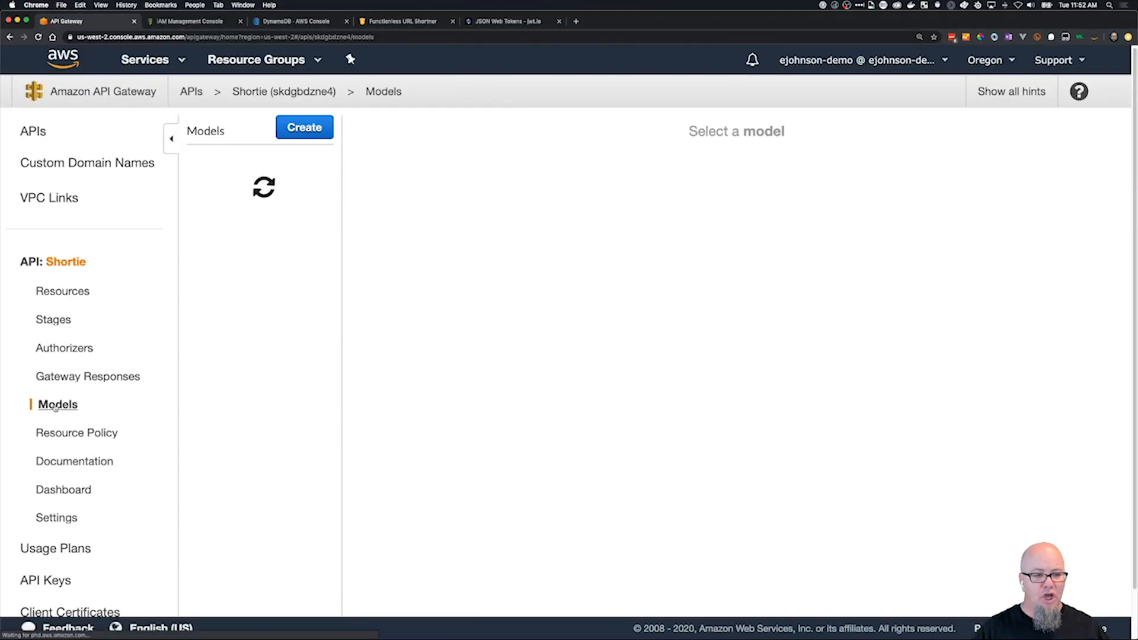
{"action": "left_click", "coordinate": [234, 190]}
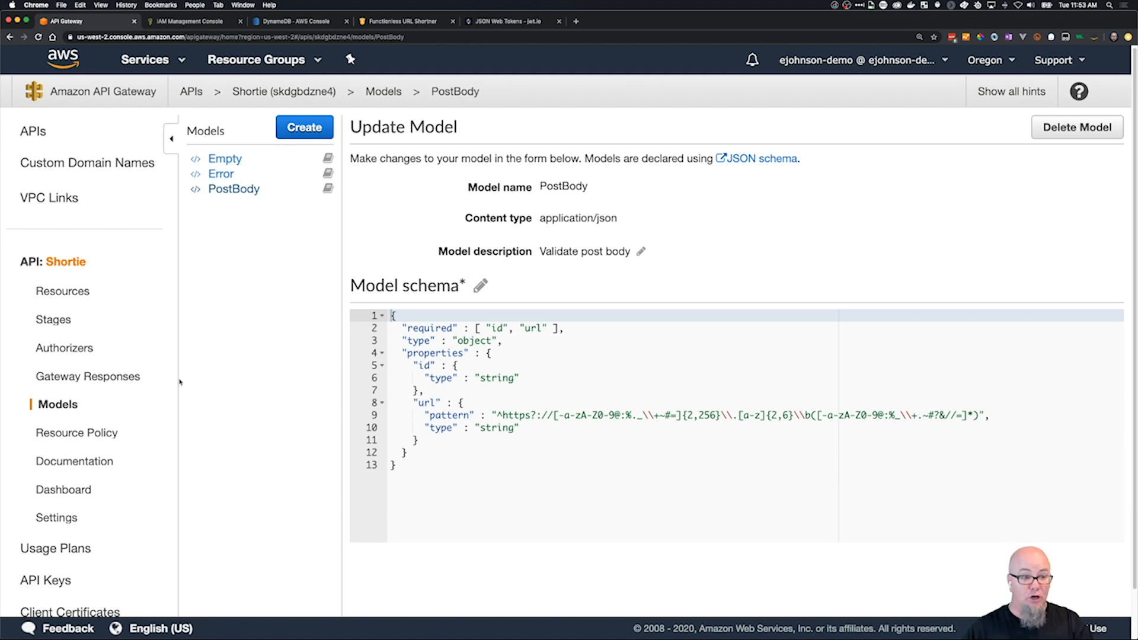
Open the Shortie API's resources and check which actions are available for the root and top-level /{linkId} resources.
{"action": "left_click", "coordinate": [79, 295]}
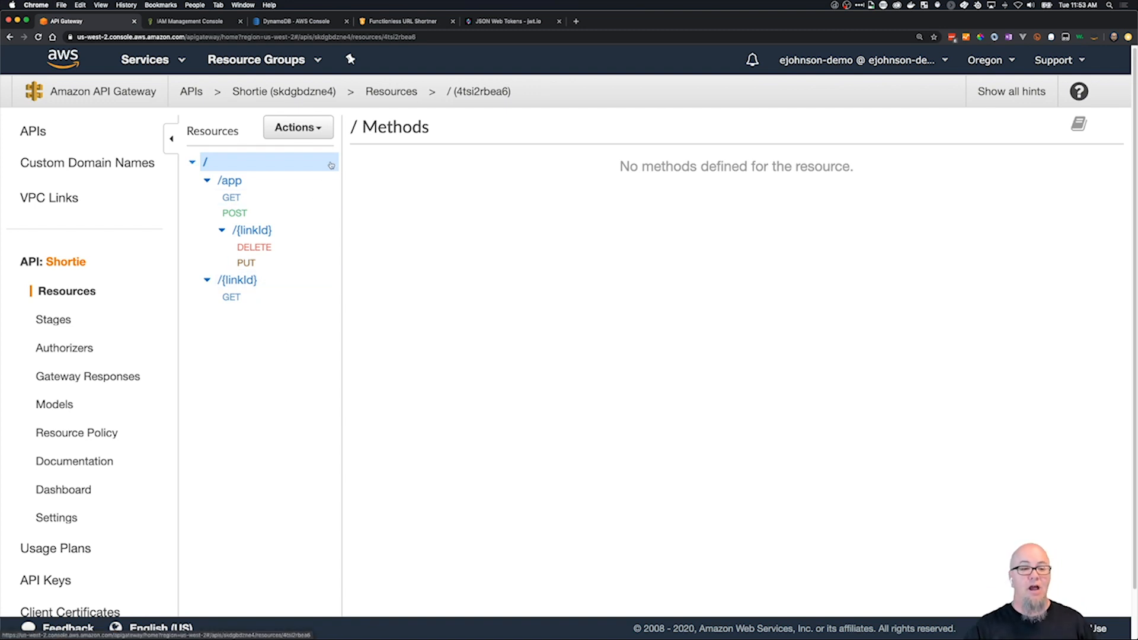
{"action": "left_click", "coordinate": [299, 127]}
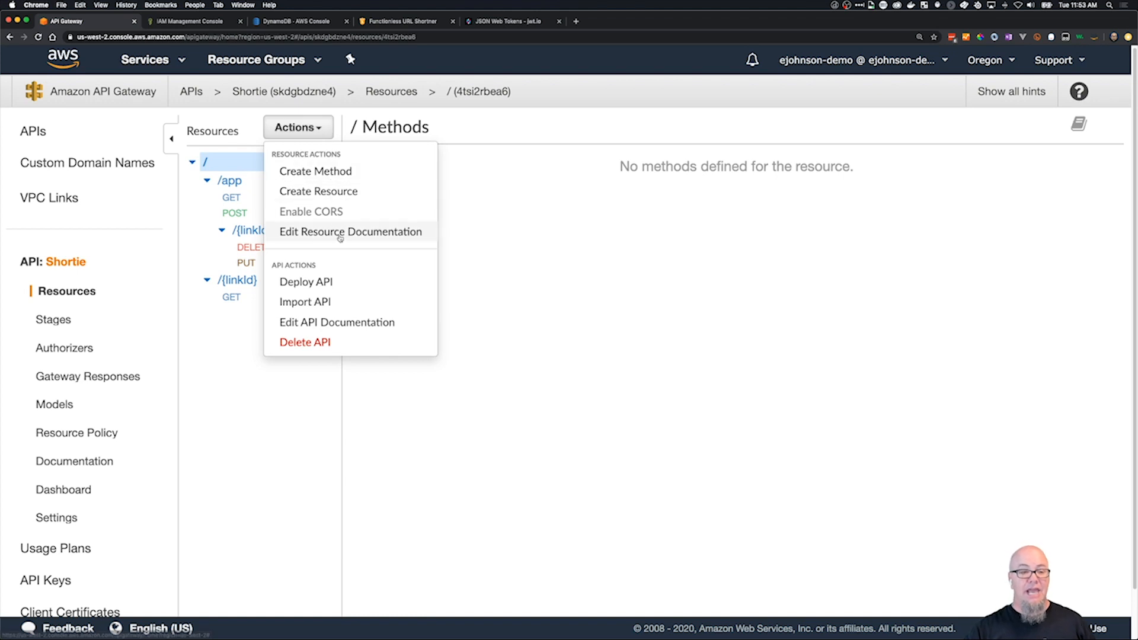
{"action": "left_click", "coordinate": [763, 446]}
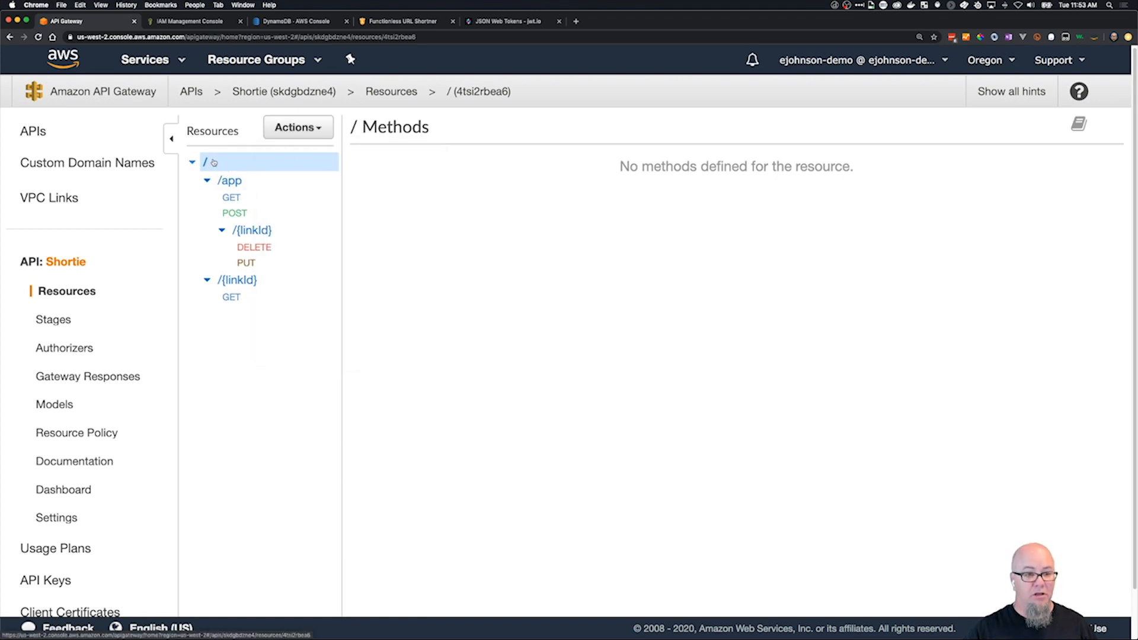
{"action": "left_click", "coordinate": [230, 181]}
{"action": "left_click", "coordinate": [206, 161]}
{"action": "left_click", "coordinate": [239, 280]}
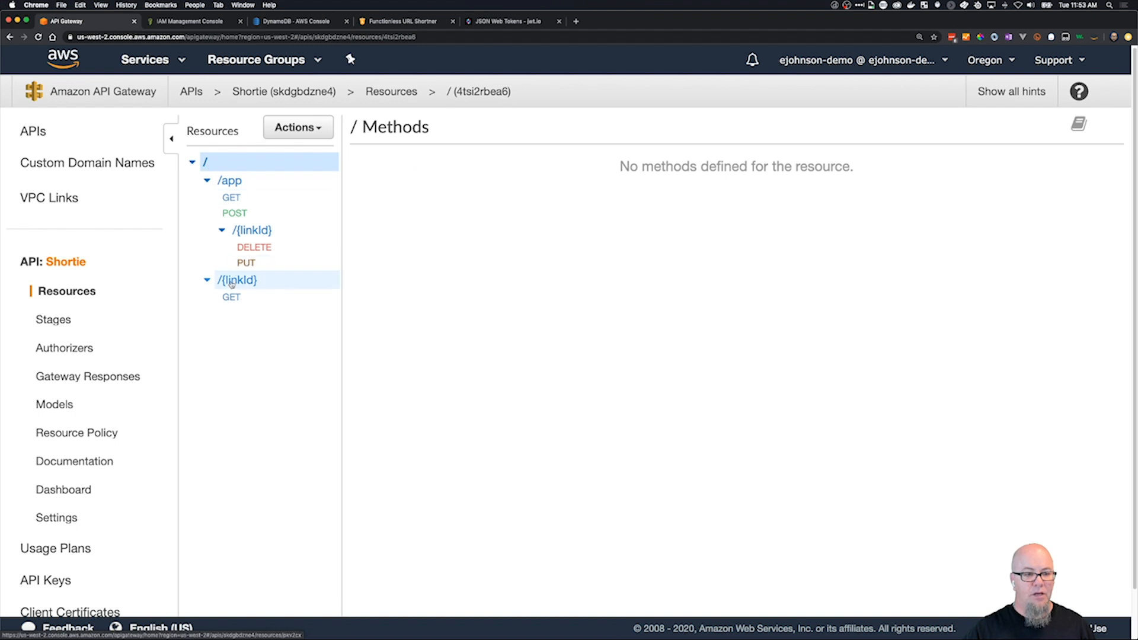
{"action": "left_click", "coordinate": [308, 125]}
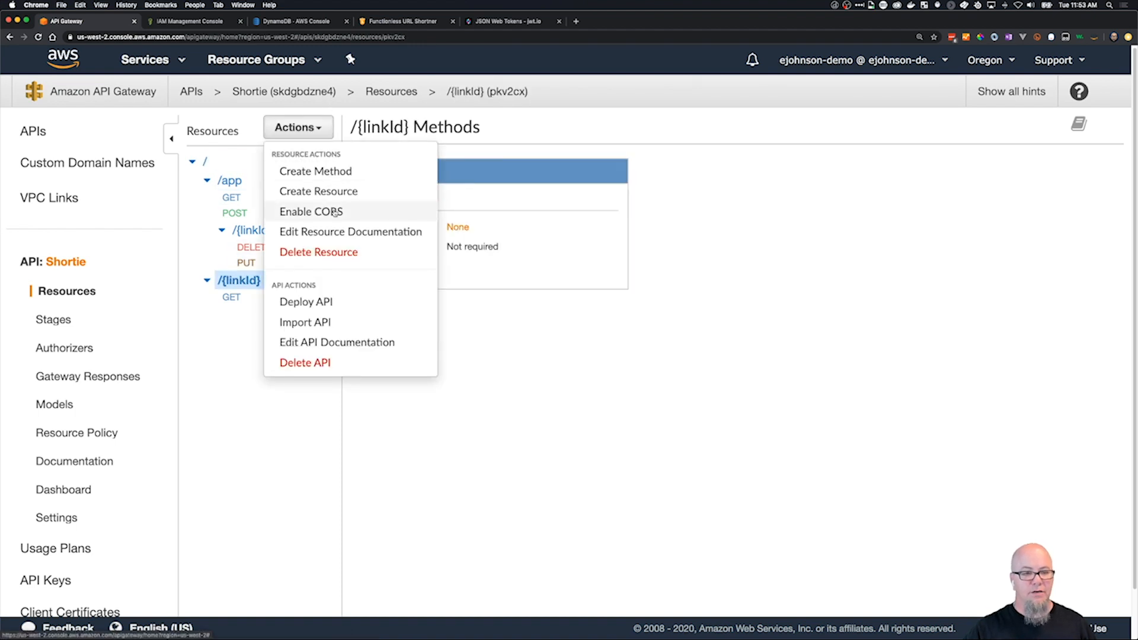
{"action": "left_click", "coordinate": [299, 127]}
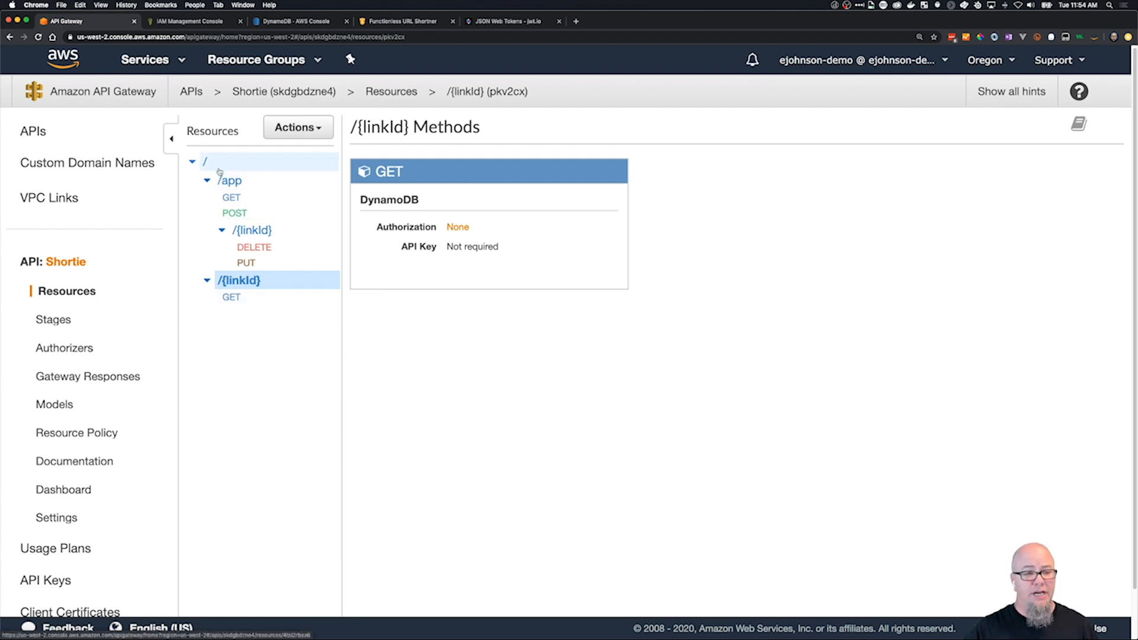
{"action": "left_click", "coordinate": [249, 161]}
{"action": "left_click", "coordinate": [304, 128]}
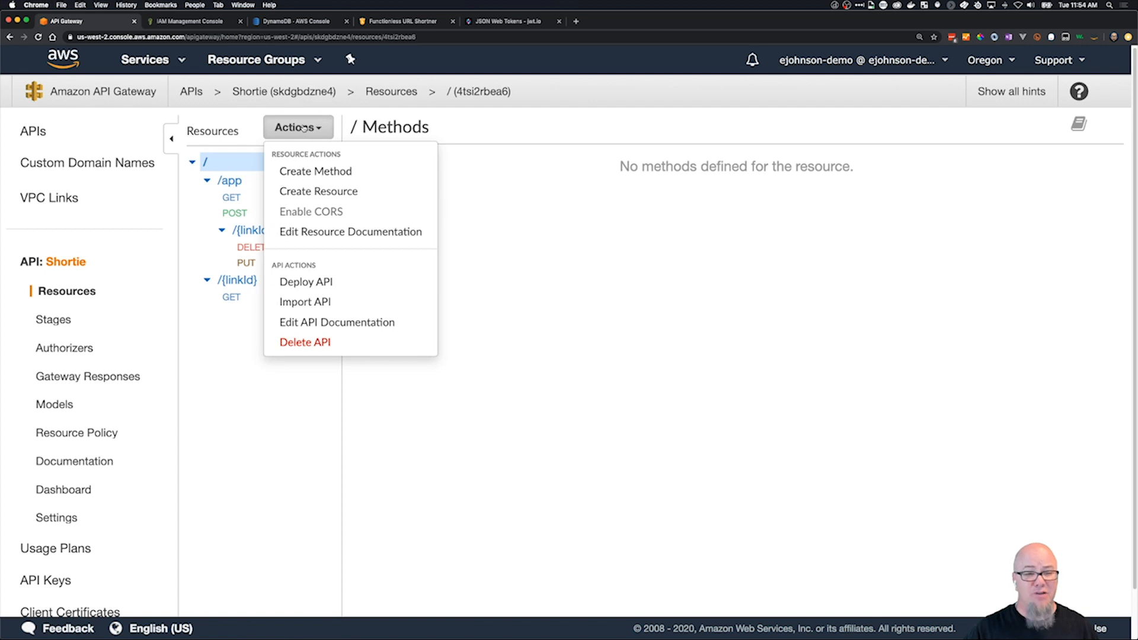
{"action": "left_click", "coordinate": [211, 170]}
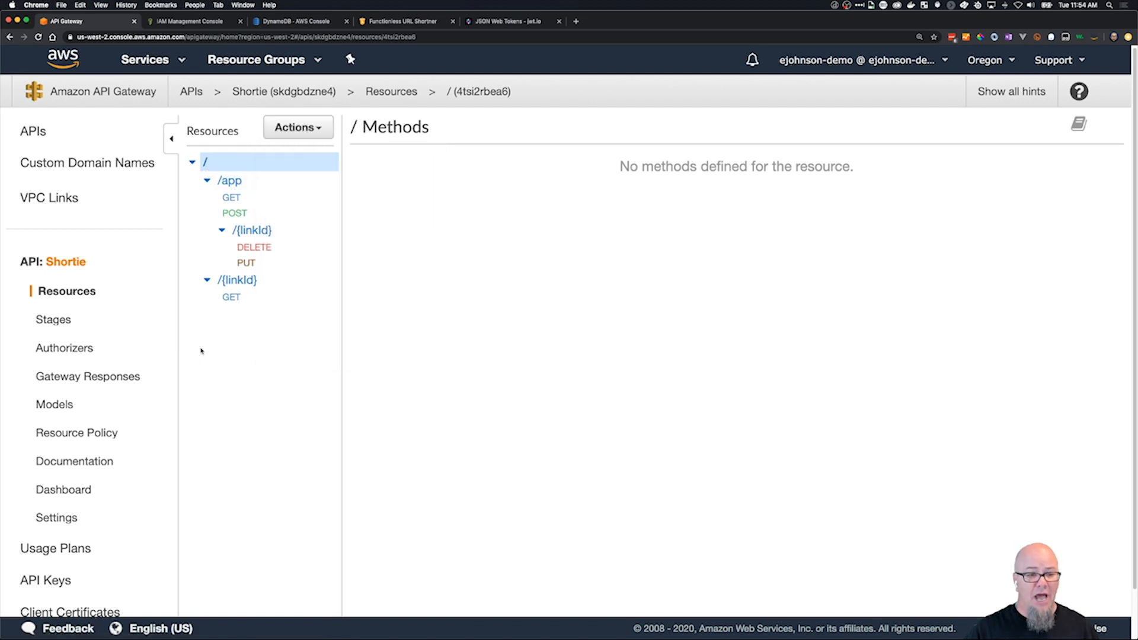
{"action": "left_click", "coordinate": [267, 280]}
{"action": "left_click", "coordinate": [298, 127]}
{"action": "left_click", "coordinate": [337, 211]}
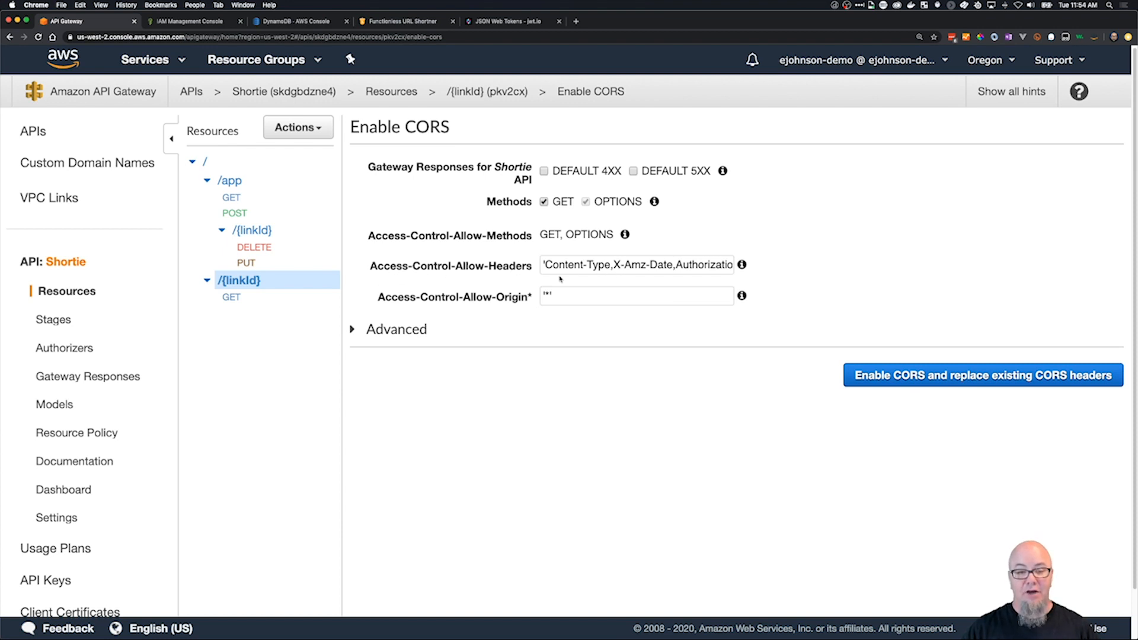
{"action": "left_click", "coordinate": [550, 296]}
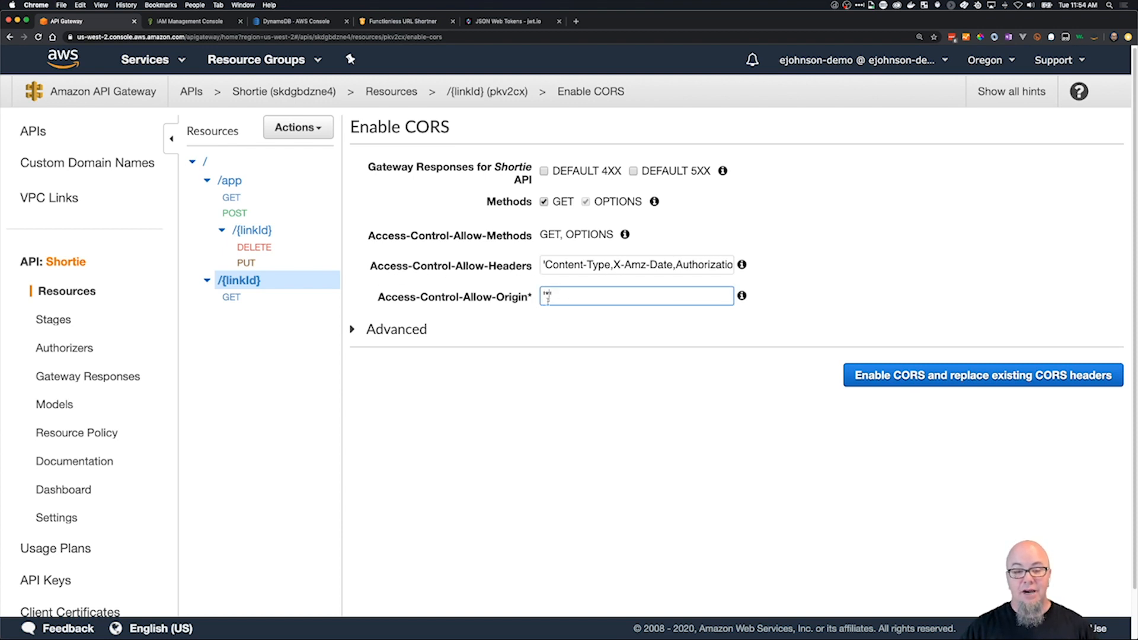
{"action": "key", "text": "BackSpace"}
{"action": "key", "text": "BackSpace"}
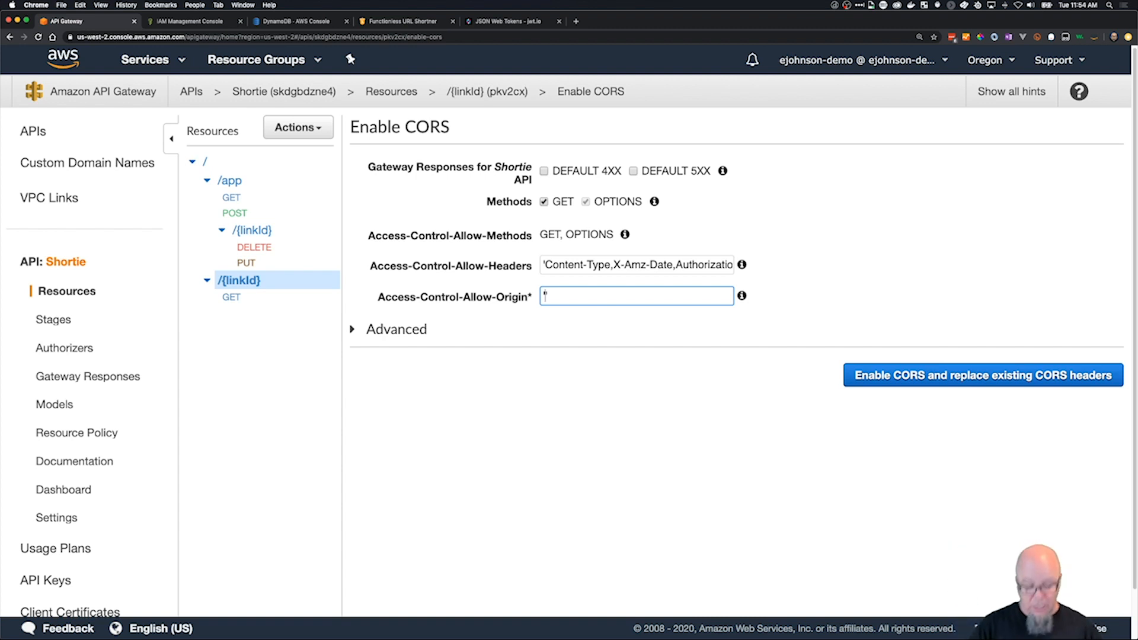
{"action": "type", "text": "https://"}
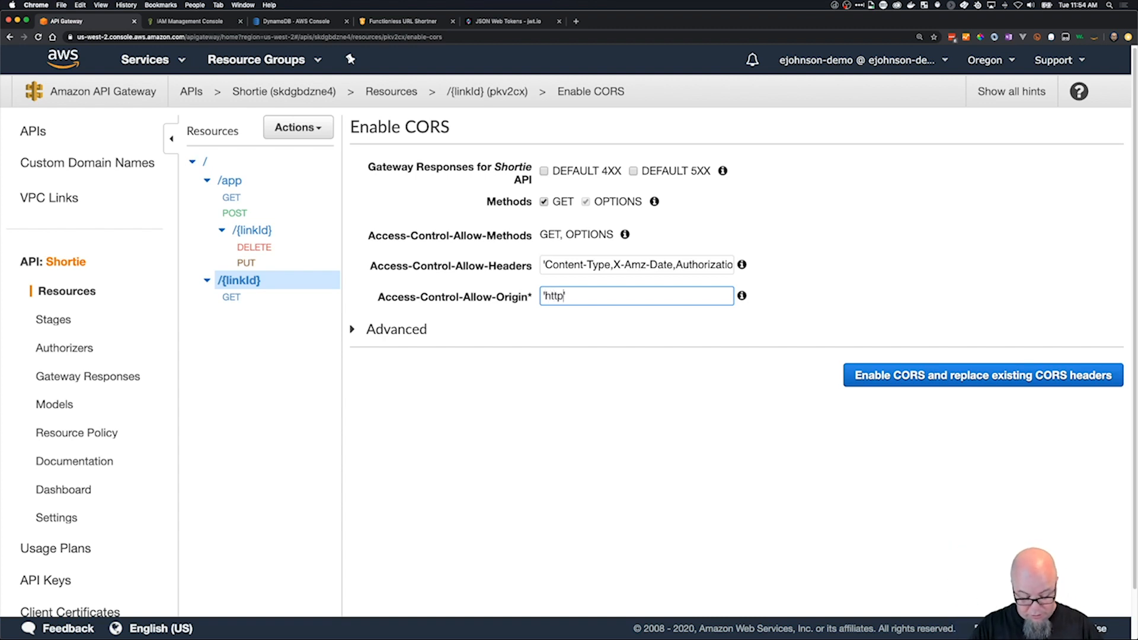
{"action": "type", "text": "slip.l"}
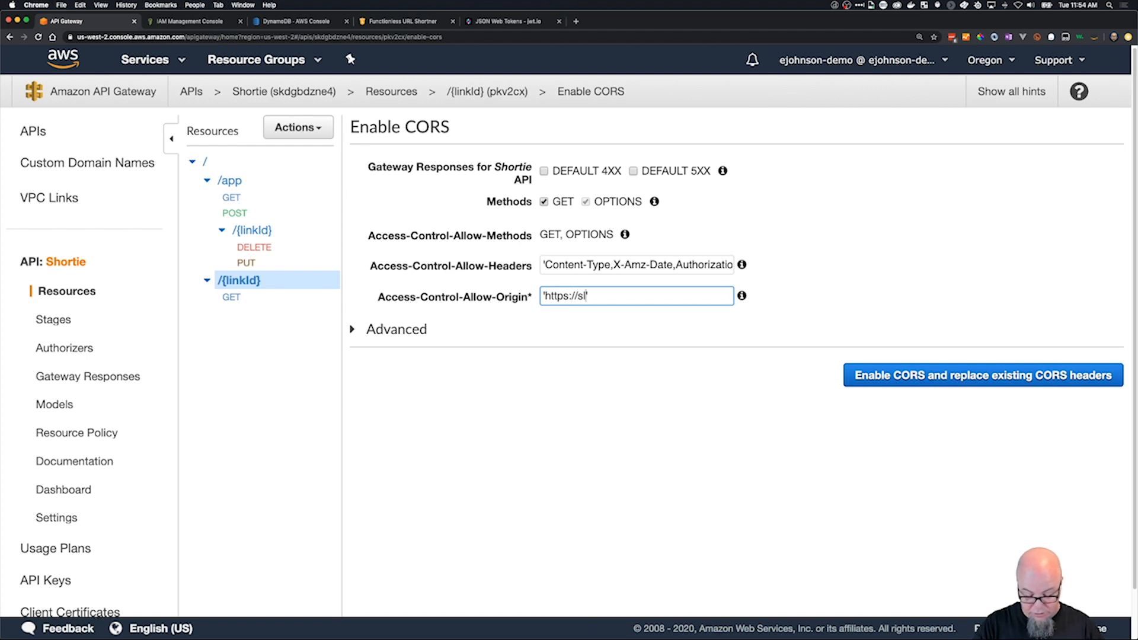
{"action": "type", "text": "ink"}
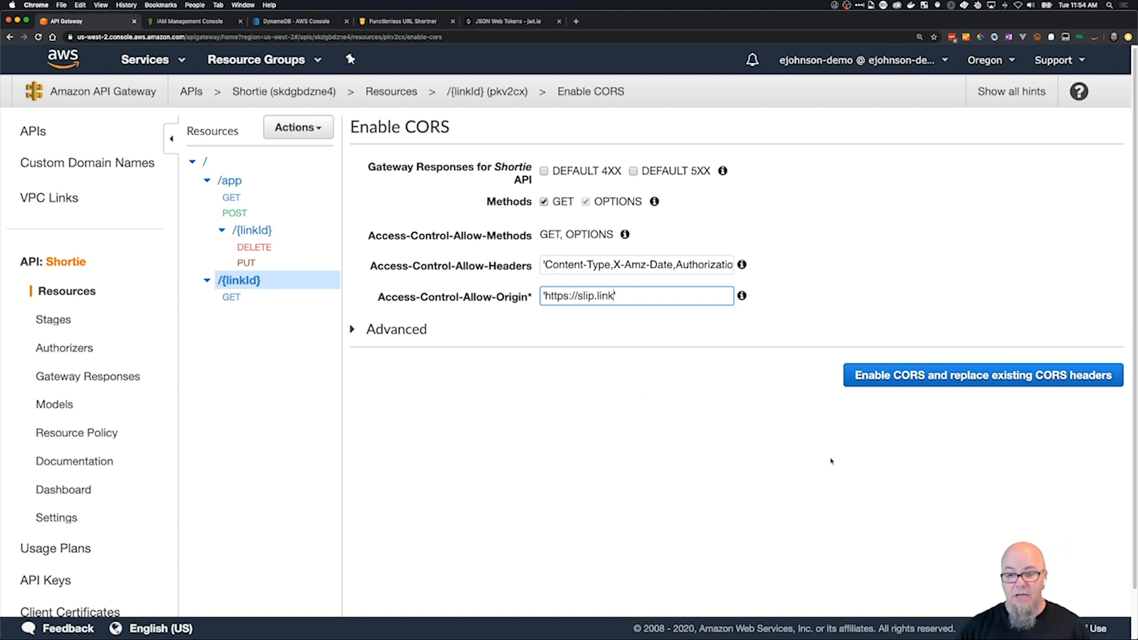
Enable CORS on the /{linkId} resource, confirming the method changes and the replacement of existing values.
{"action": "left_click", "coordinate": [963, 468]}
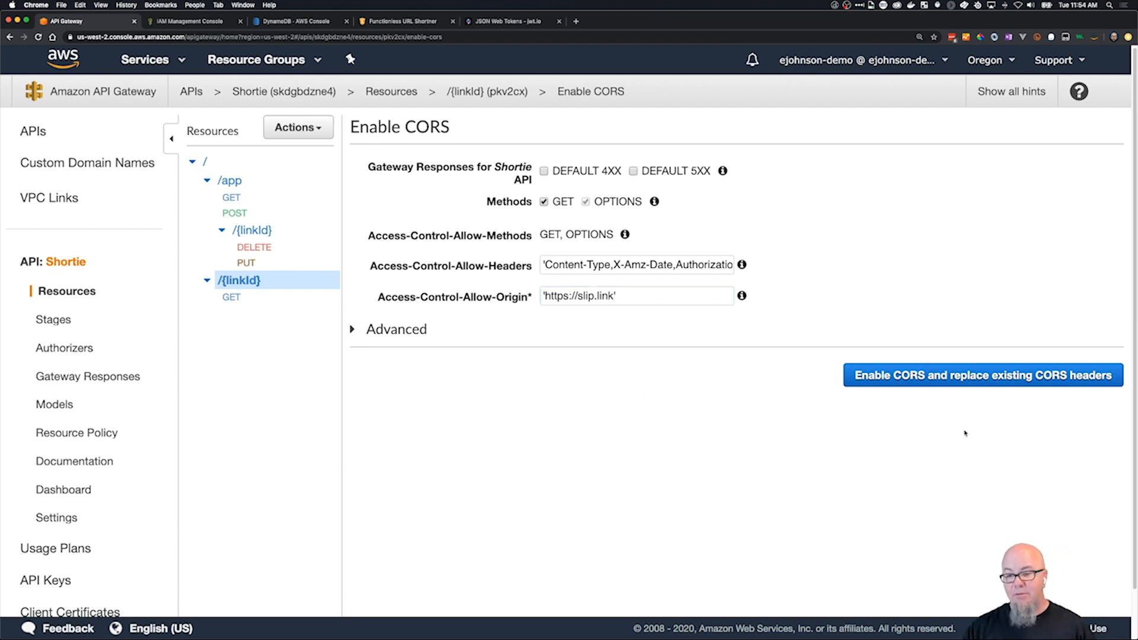
{"action": "left_click", "coordinate": [979, 378]}
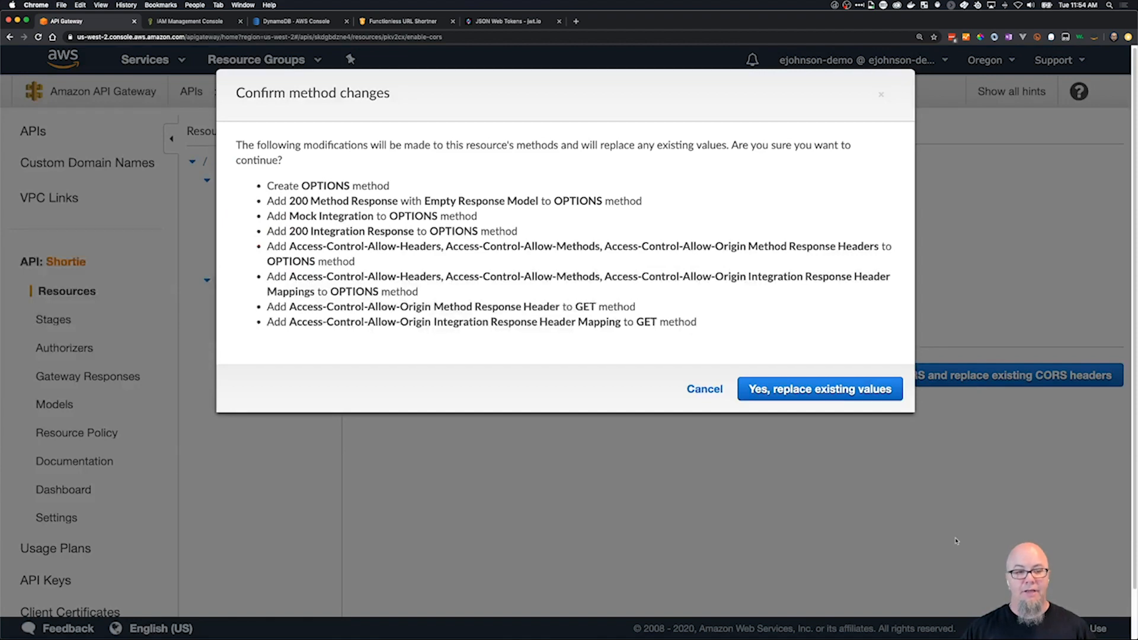
{"action": "left_click", "coordinate": [774, 398]}
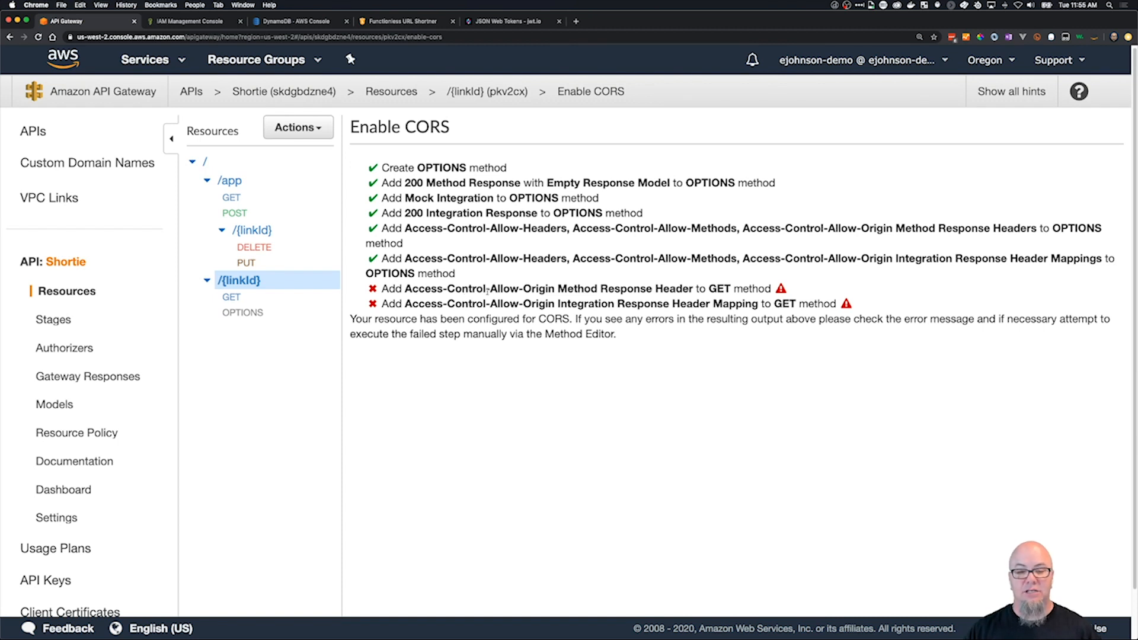
{"action": "mouse_move", "coordinate": [783, 290]}
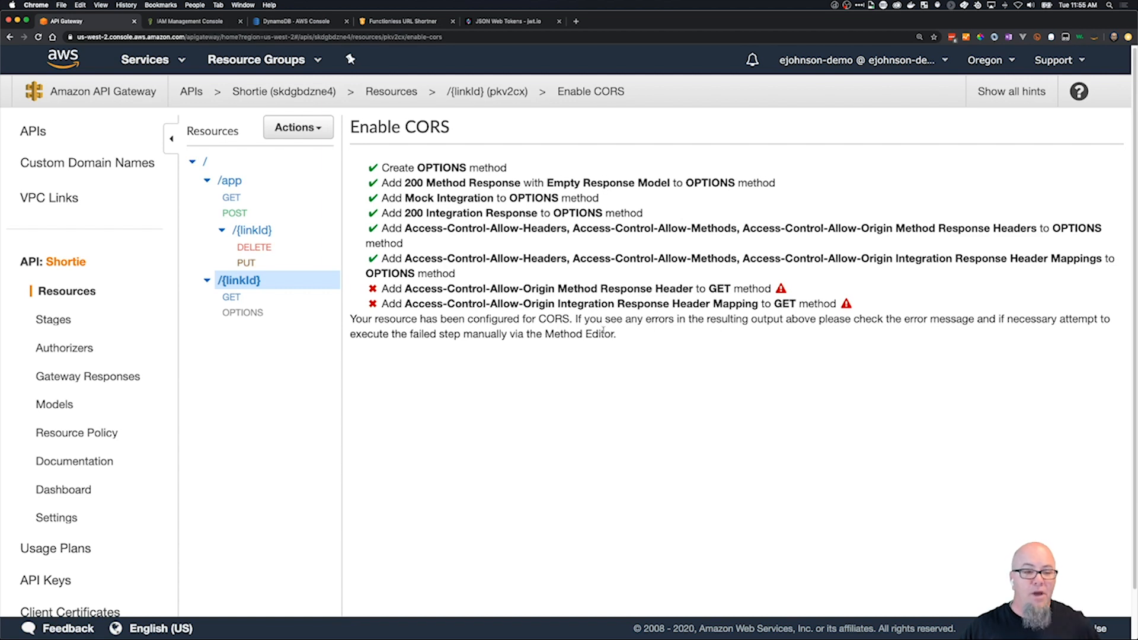
Inspect the application/json mapping template in the integration request of the /{linkId} OPTIONS method.
{"action": "left_click", "coordinate": [254, 313]}
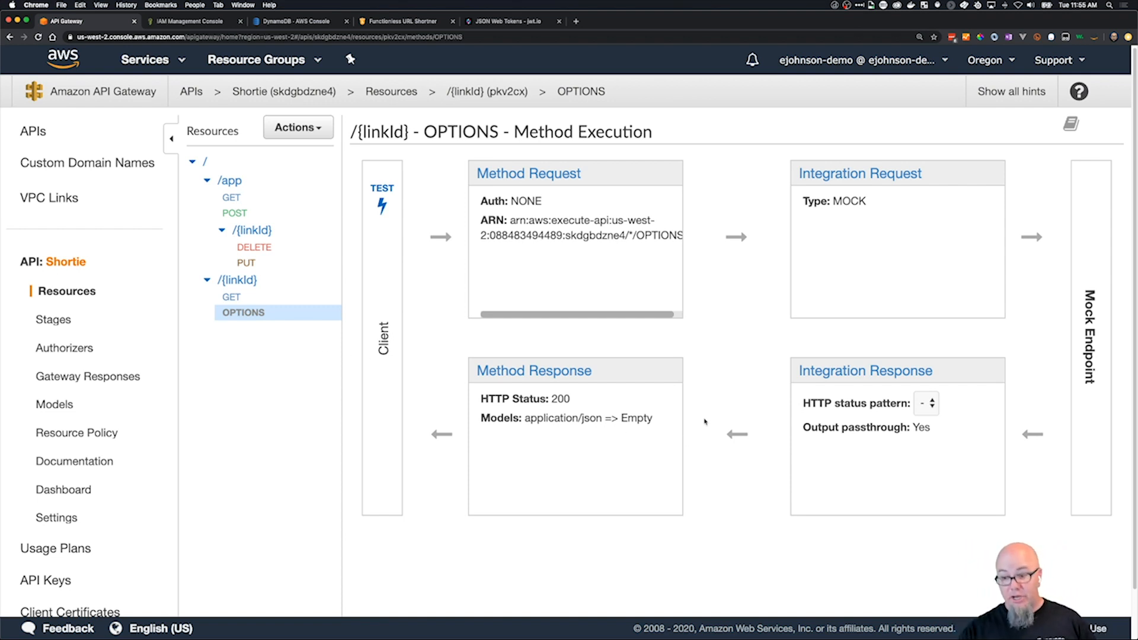
{"action": "scroll", "coordinate": [747, 250], "scroll_direction": "up", "scroll_amount": 1}
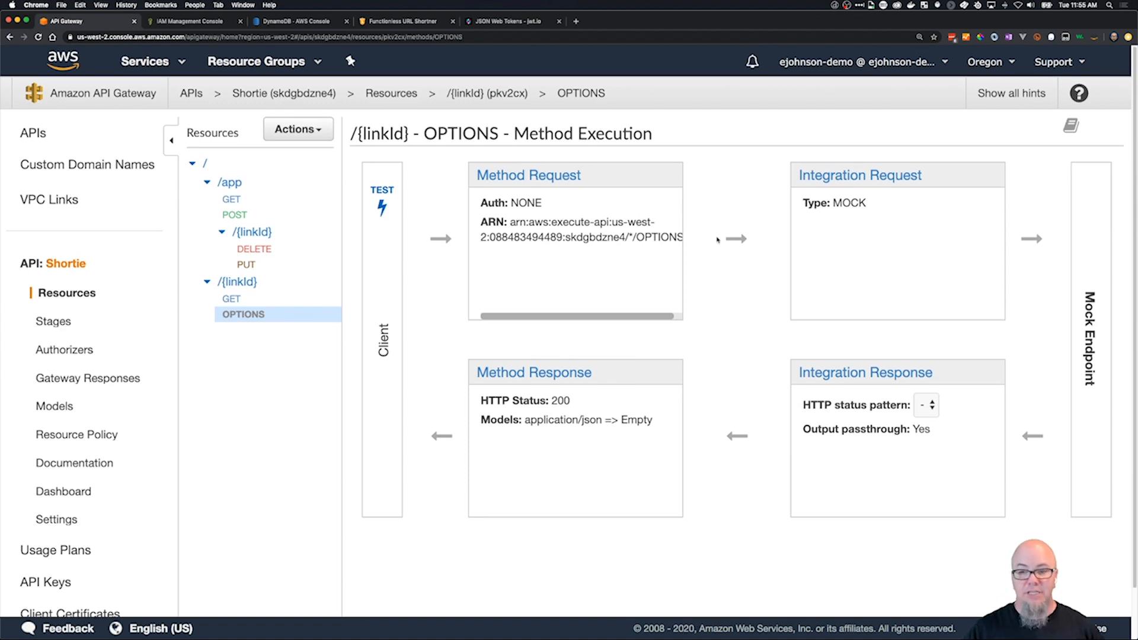
{"action": "left_click", "coordinate": [875, 177]}
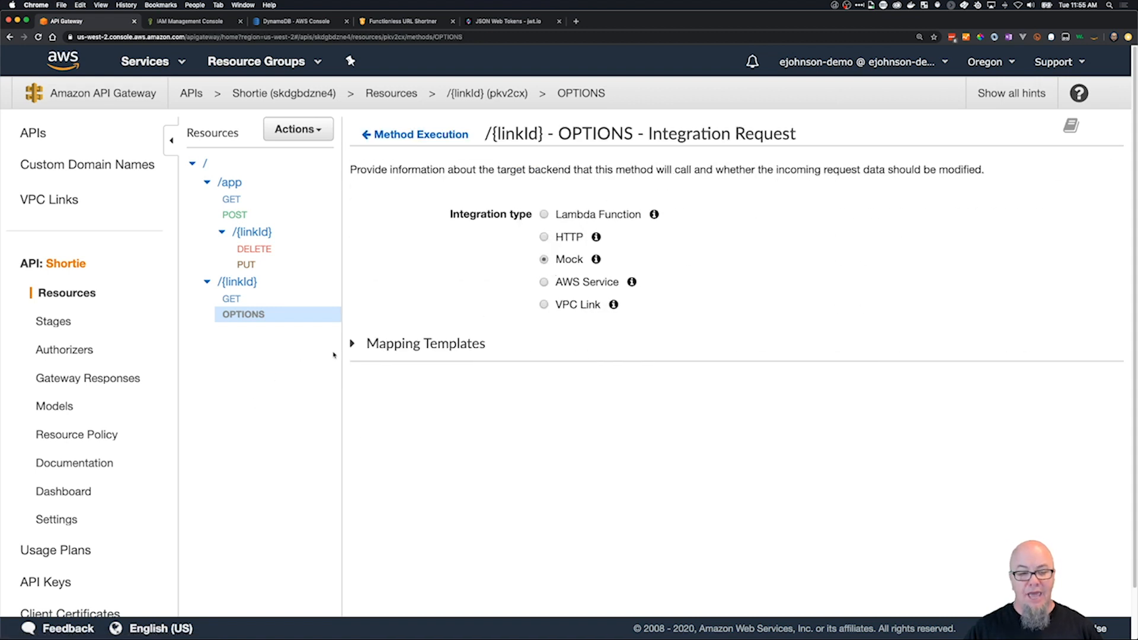
{"action": "left_click", "coordinate": [355, 345]}
{"action": "left_click", "coordinate": [643, 497]}
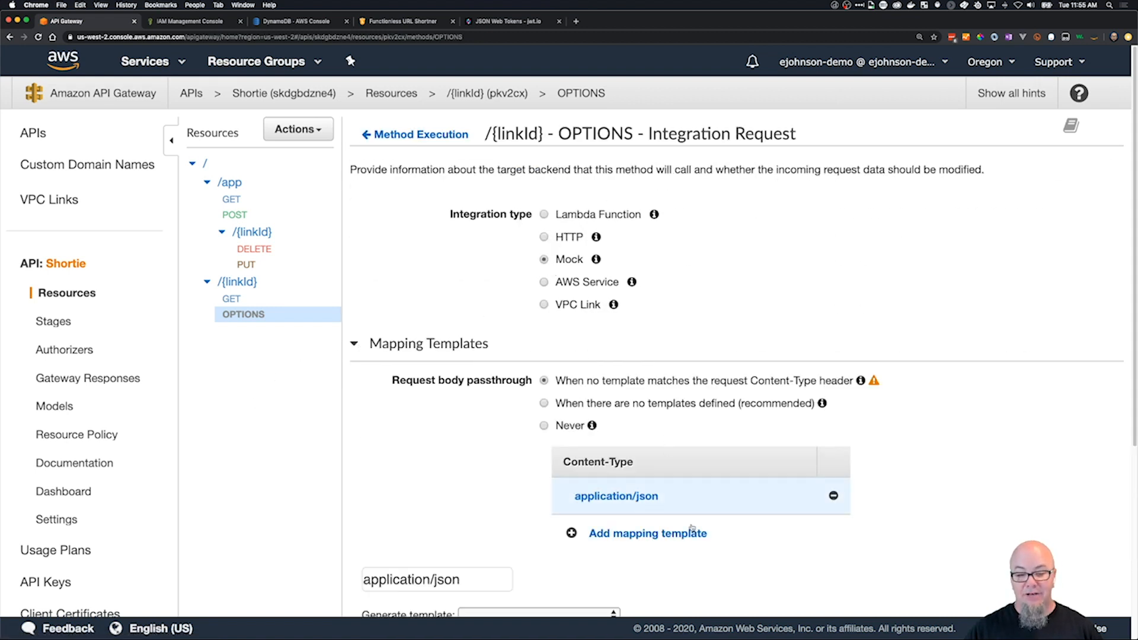
{"action": "scroll", "coordinate": [691, 527], "scroll_direction": "down", "scroll_amount": 5}
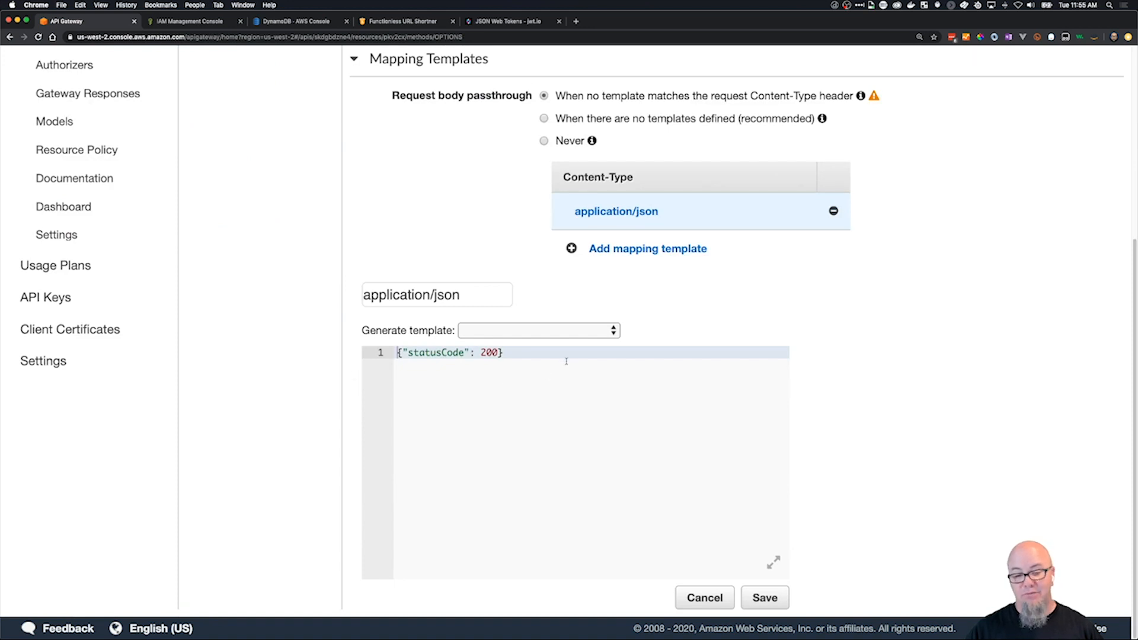
Inspect the response headers defined for status 200 in the method response of the /{linkId} OPTIONS method.
{"action": "scroll", "coordinate": [566, 363], "scroll_direction": "up", "scroll_amount": 5}
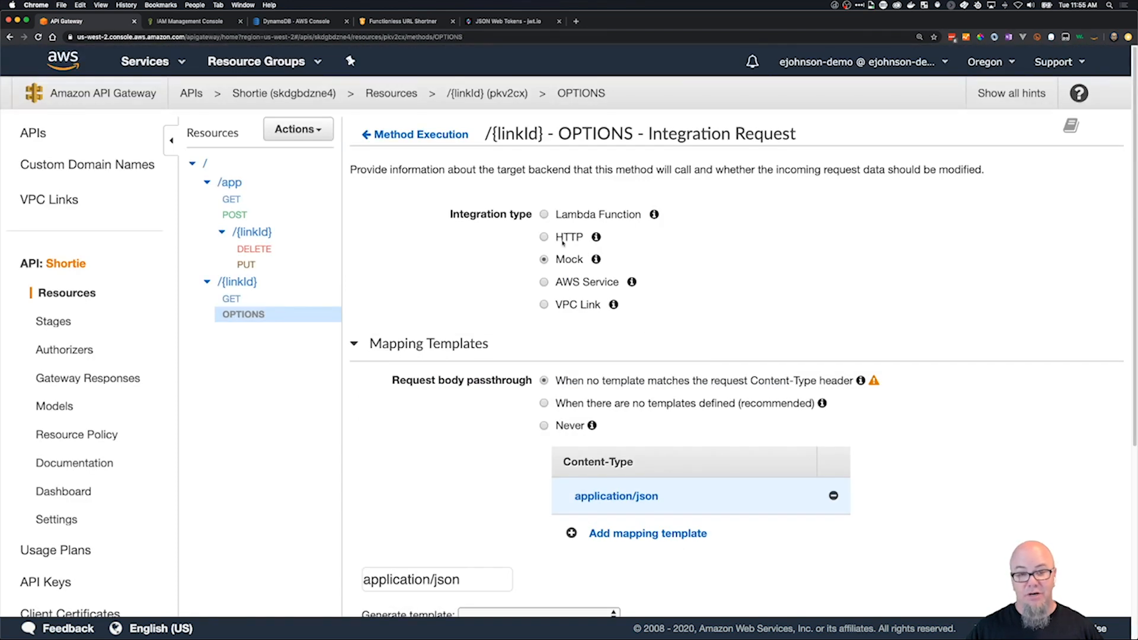
{"action": "left_click", "coordinate": [409, 135]}
{"action": "left_click", "coordinate": [548, 373]}
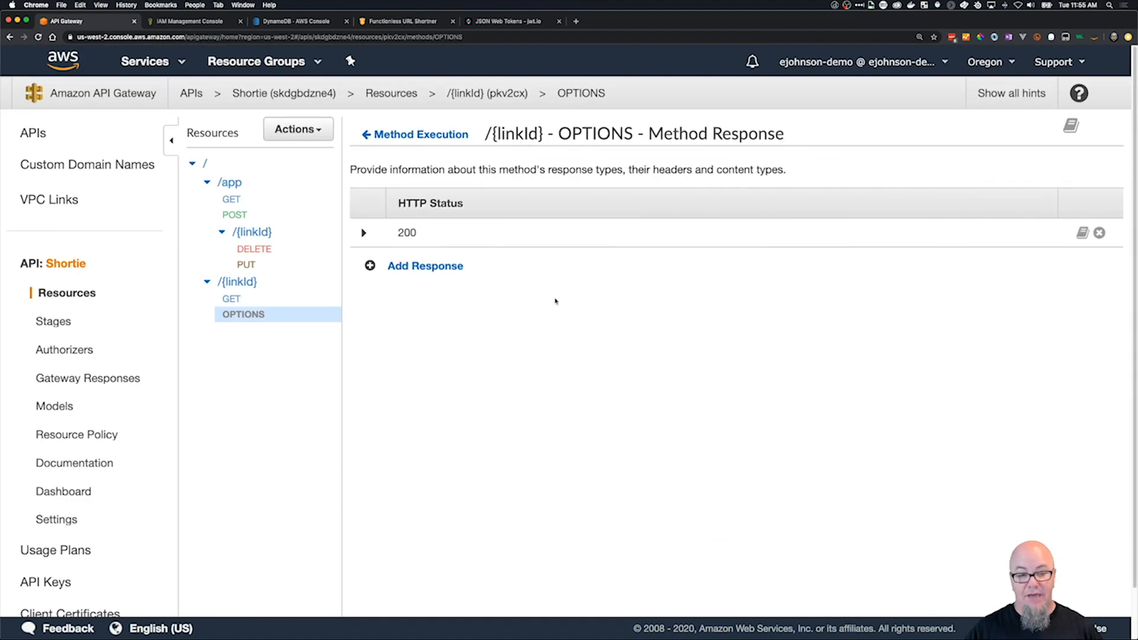
{"action": "left_click", "coordinate": [366, 233]}
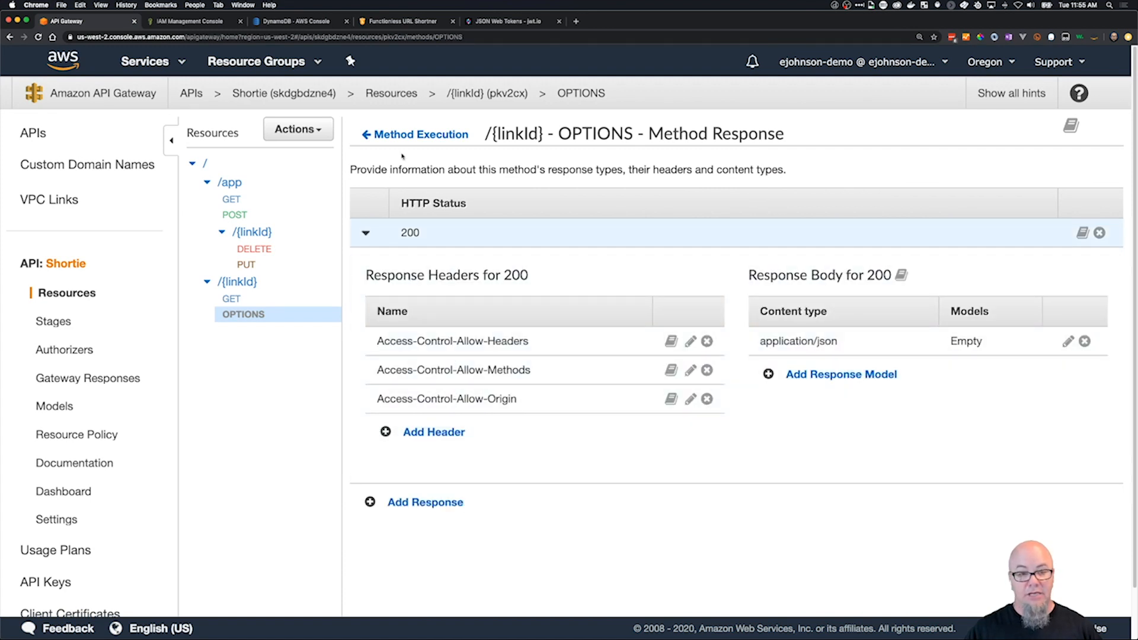
{"action": "left_click", "coordinate": [391, 135]}
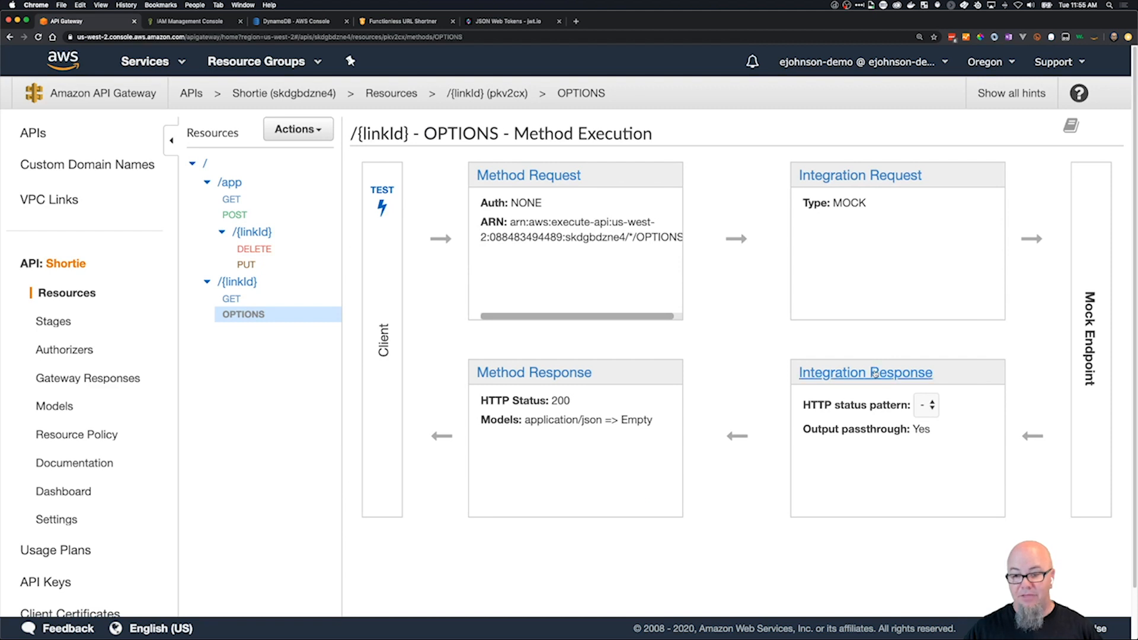
Inspect the header mappings for the 200 response in the integration response of the /{linkId} OPTIONS method.
{"action": "left_click", "coordinate": [865, 373]}
{"action": "left_click", "coordinate": [363, 233]}
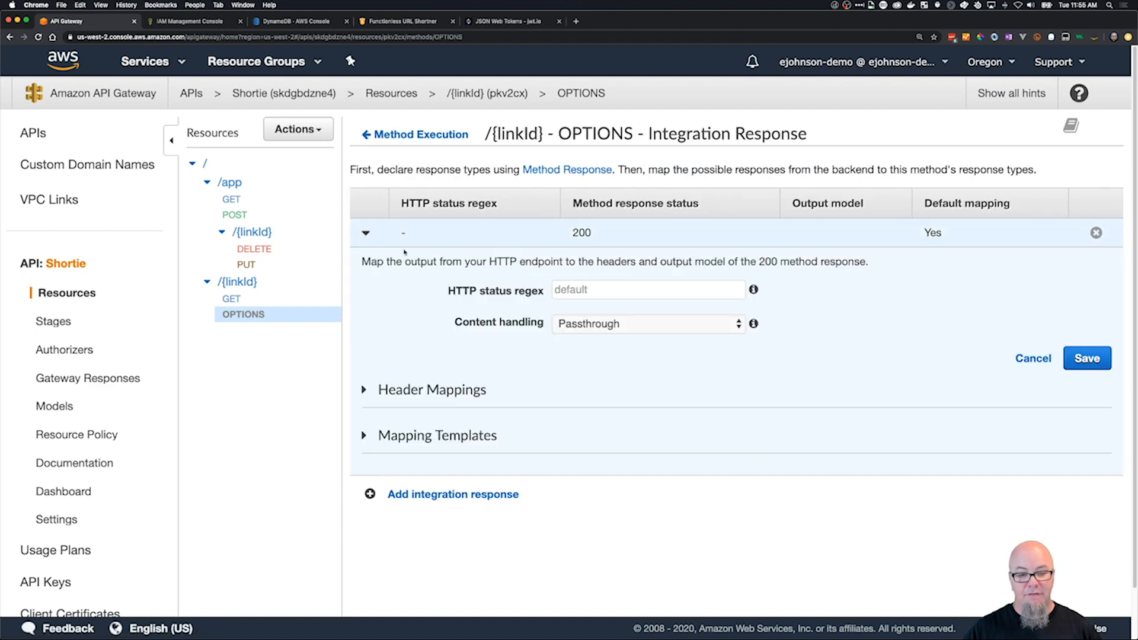
{"action": "left_click", "coordinate": [365, 390]}
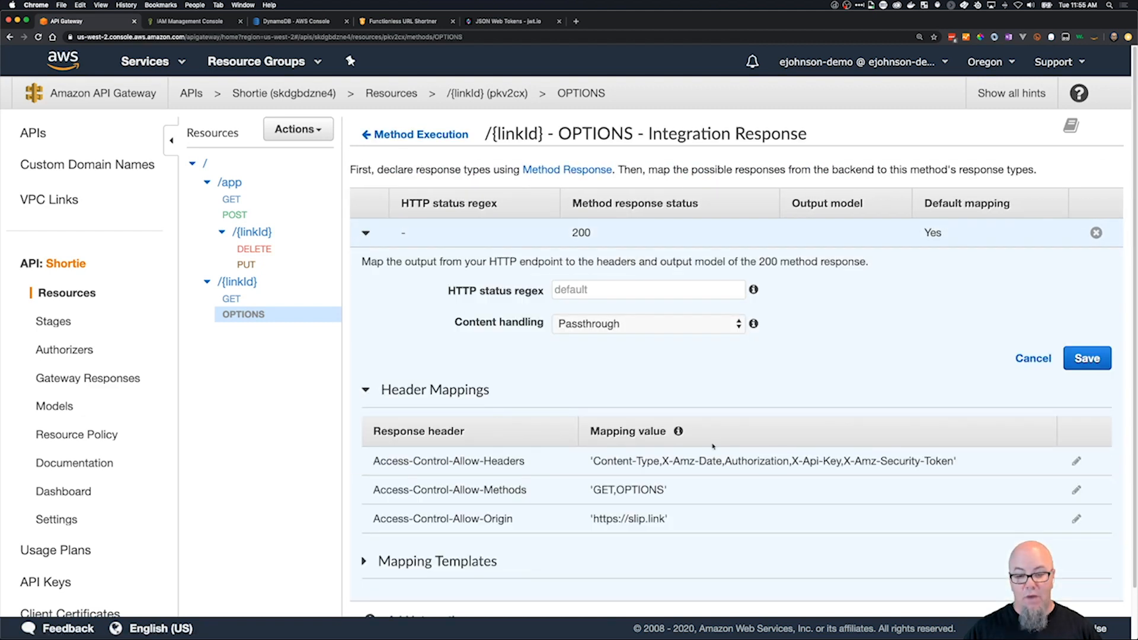
{"action": "scroll", "coordinate": [728, 530], "scroll_direction": "down", "scroll_amount": 1}
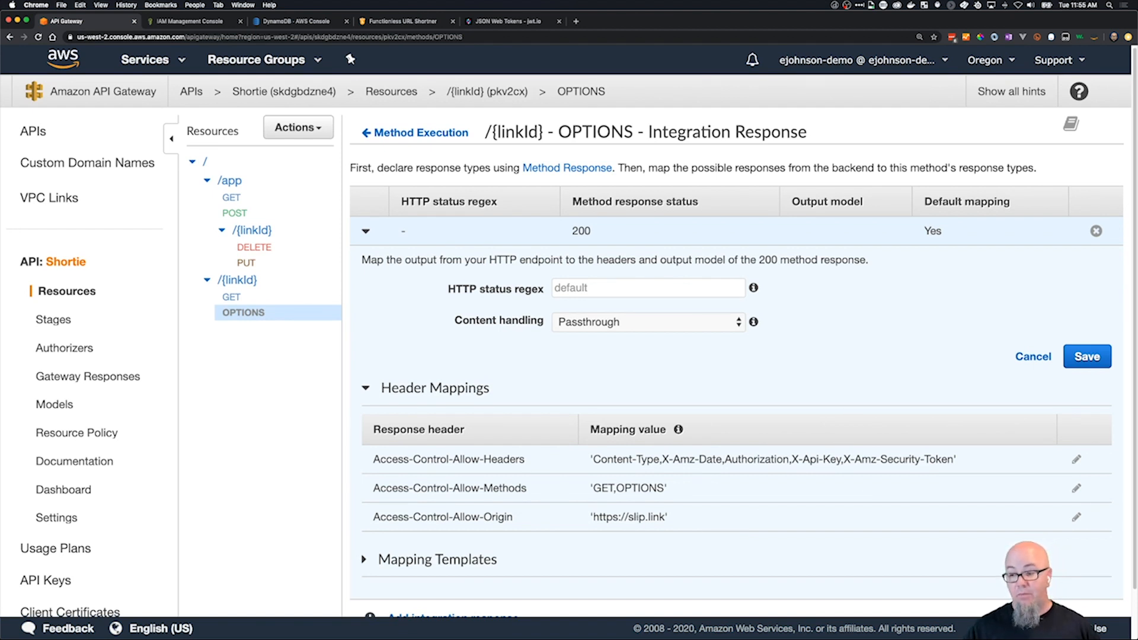
{"action": "scroll", "coordinate": [728, 385], "scroll_direction": "down", "scroll_amount": 1}
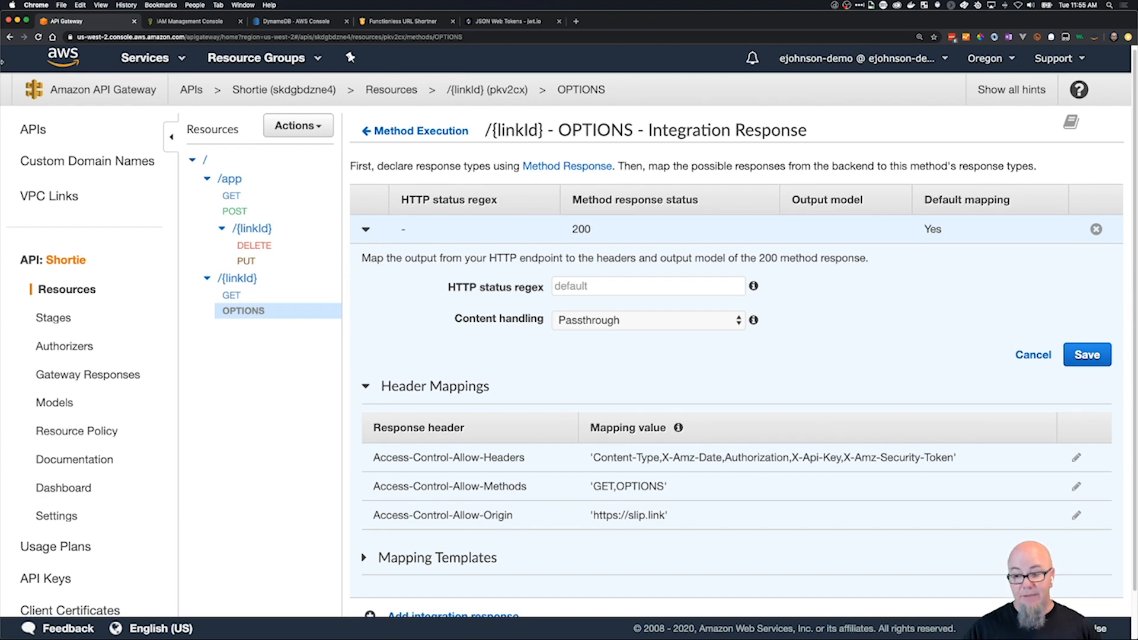
Open the logging and tracing settings of the Shortie API's Prod stage.
{"action": "left_click", "coordinate": [56, 318]}
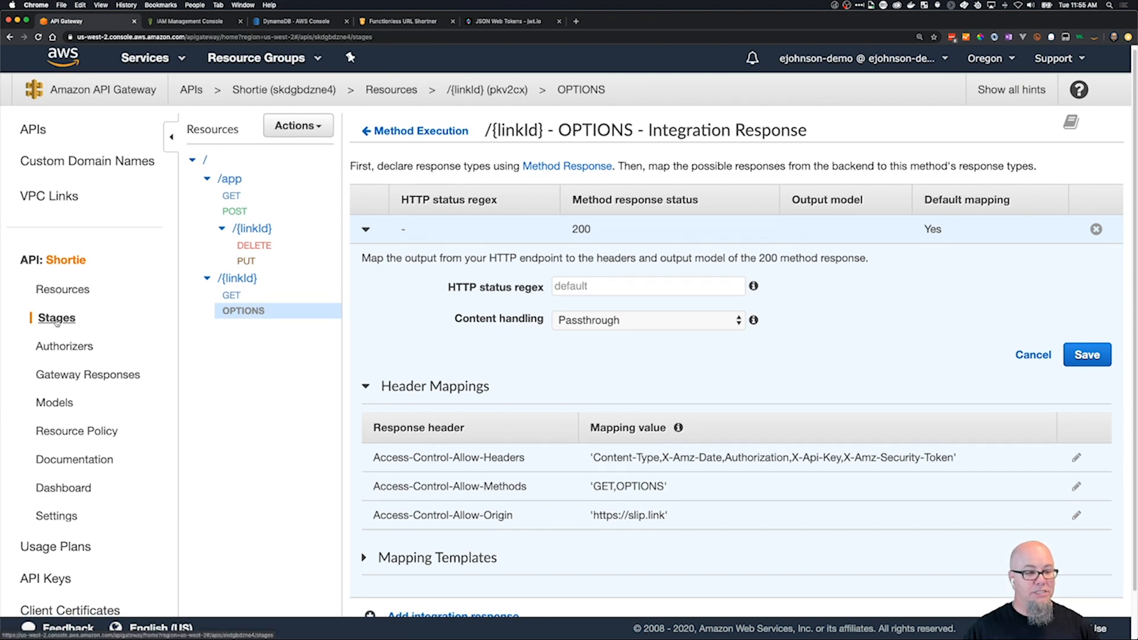
{"action": "left_click", "coordinate": [231, 159]}
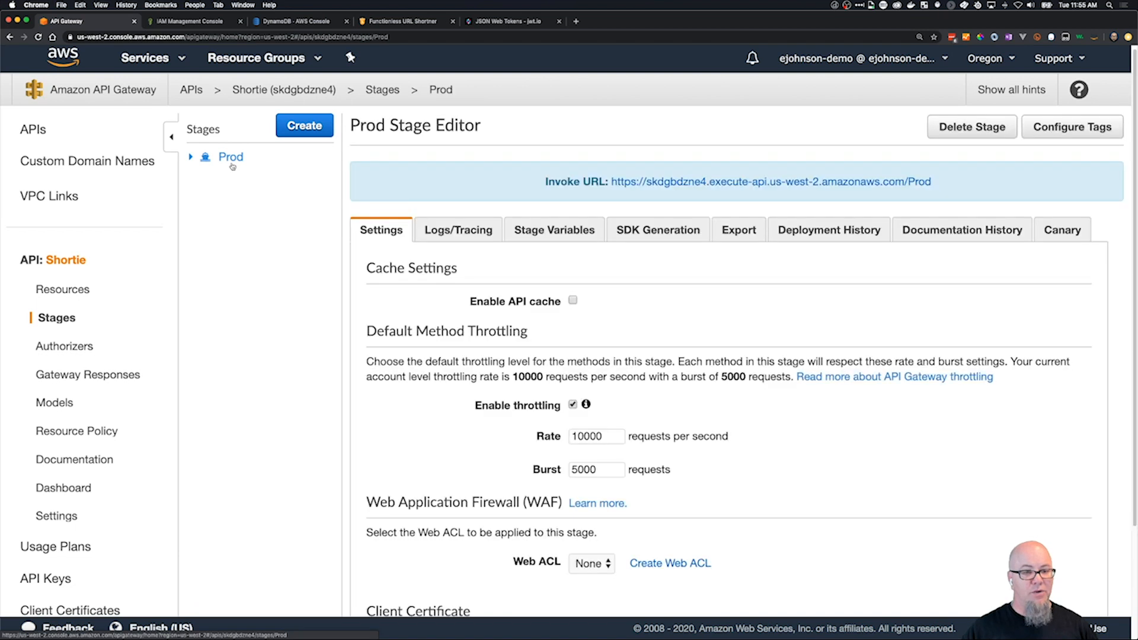
{"action": "left_click", "coordinate": [471, 233]}
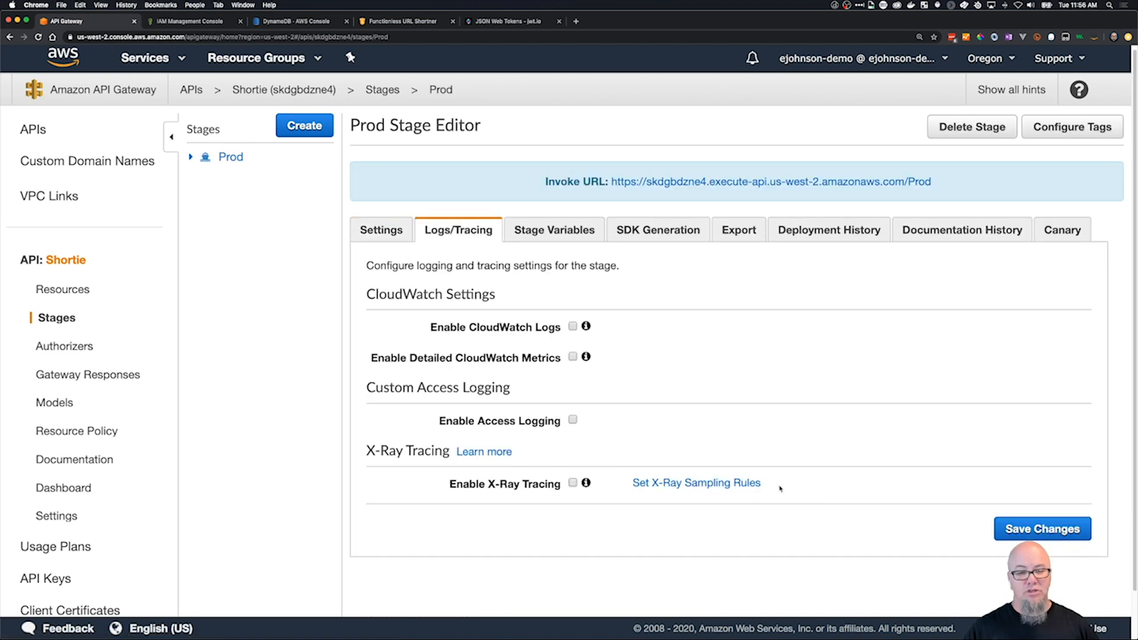
Try enabling CloudWatch Logs for the Prod stage to check the available log levels, and disable it again.
{"action": "left_click", "coordinate": [572, 326]}
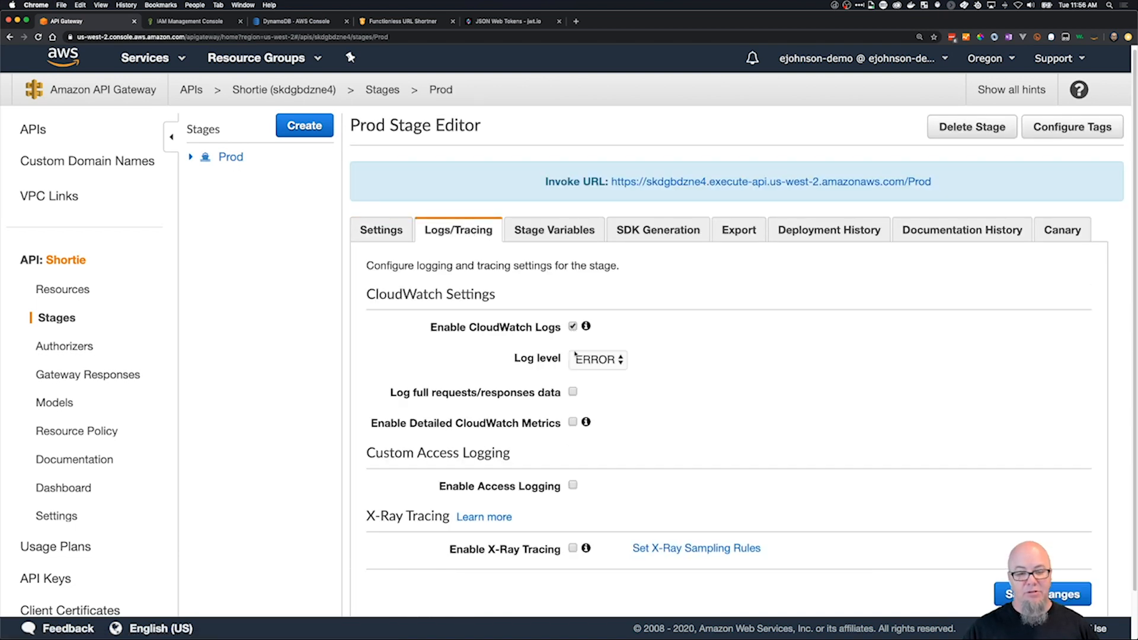
{"action": "left_click", "coordinate": [592, 360]}
{"action": "left_click", "coordinate": [593, 361]}
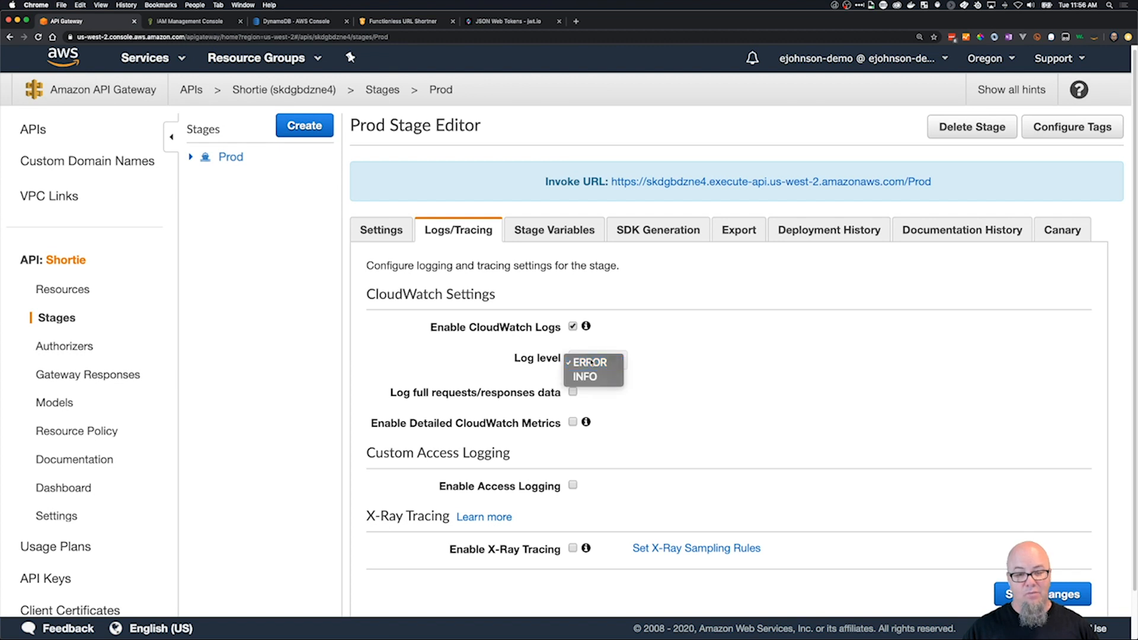
{"action": "left_click", "coordinate": [573, 327]}
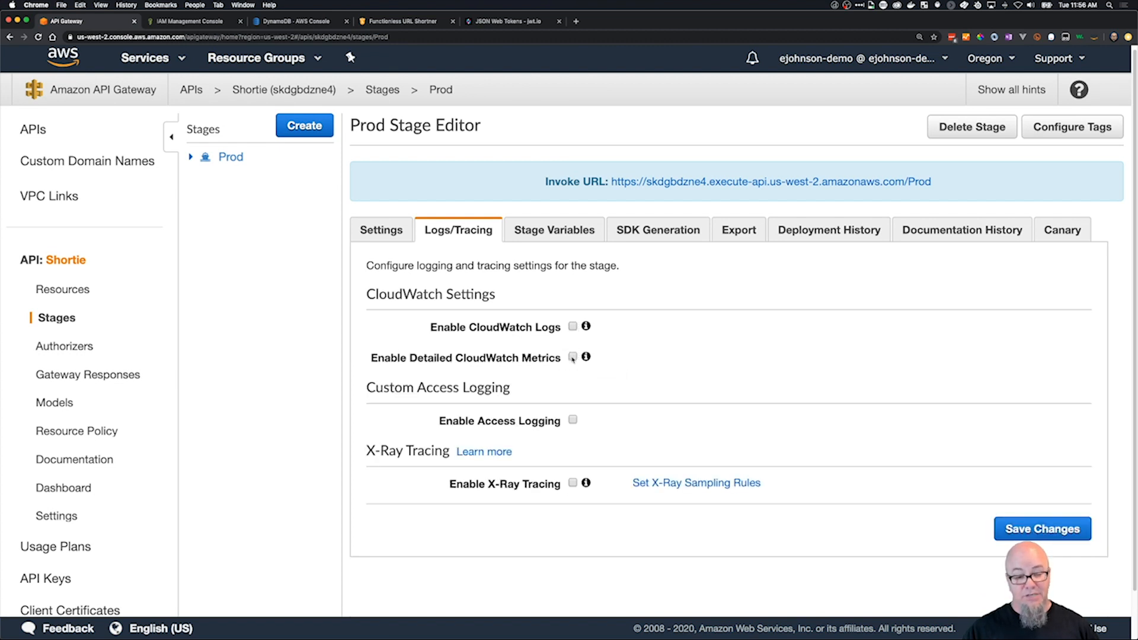
Enable access logging for the Prod stage and fill the log format with the JSON example.
{"action": "left_click", "coordinate": [573, 420]}
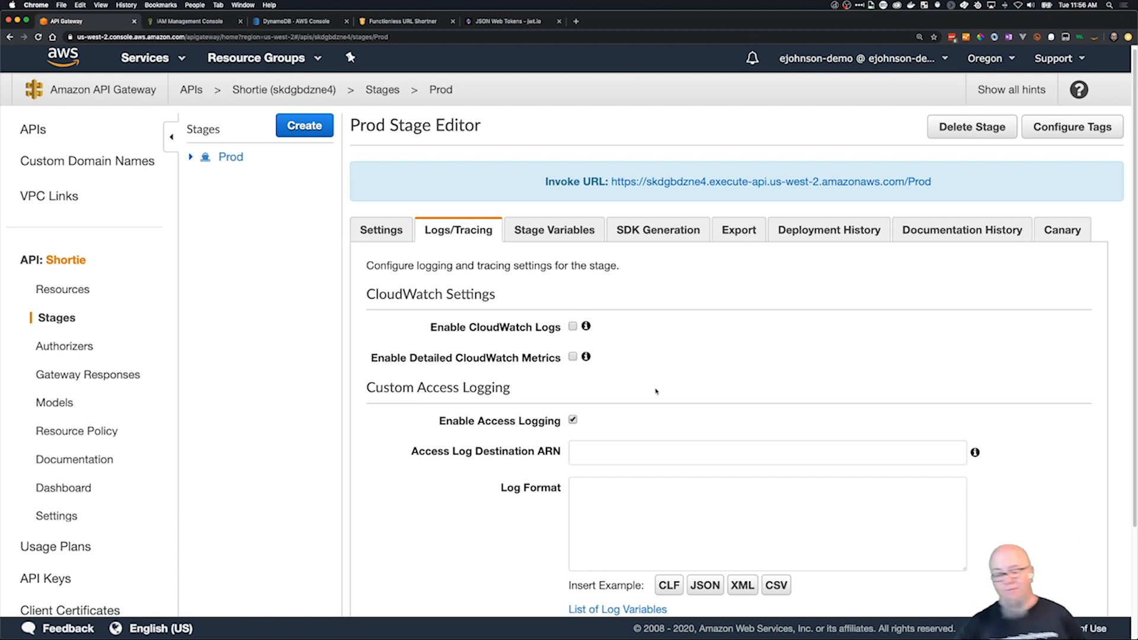
{"action": "left_click", "coordinate": [654, 453]}
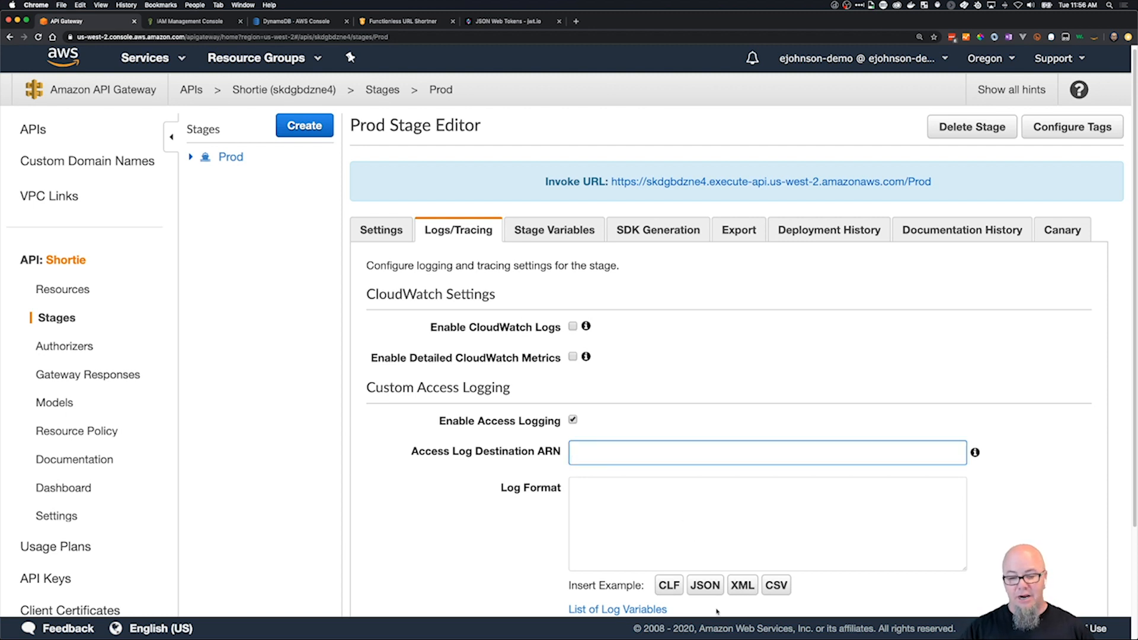
{"action": "left_click", "coordinate": [707, 590]}
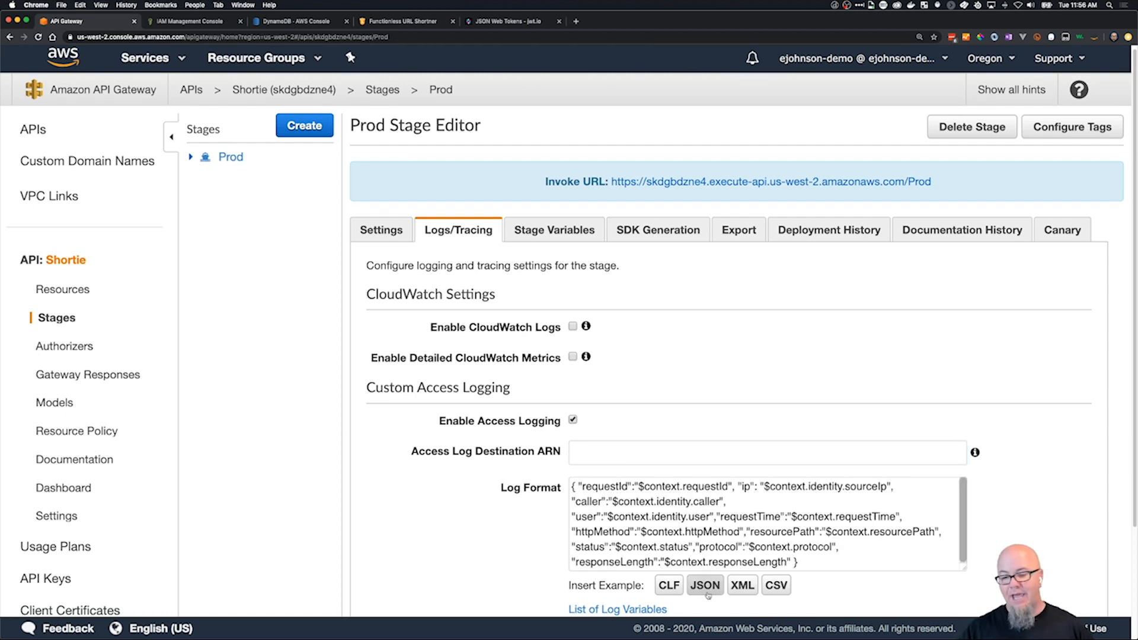